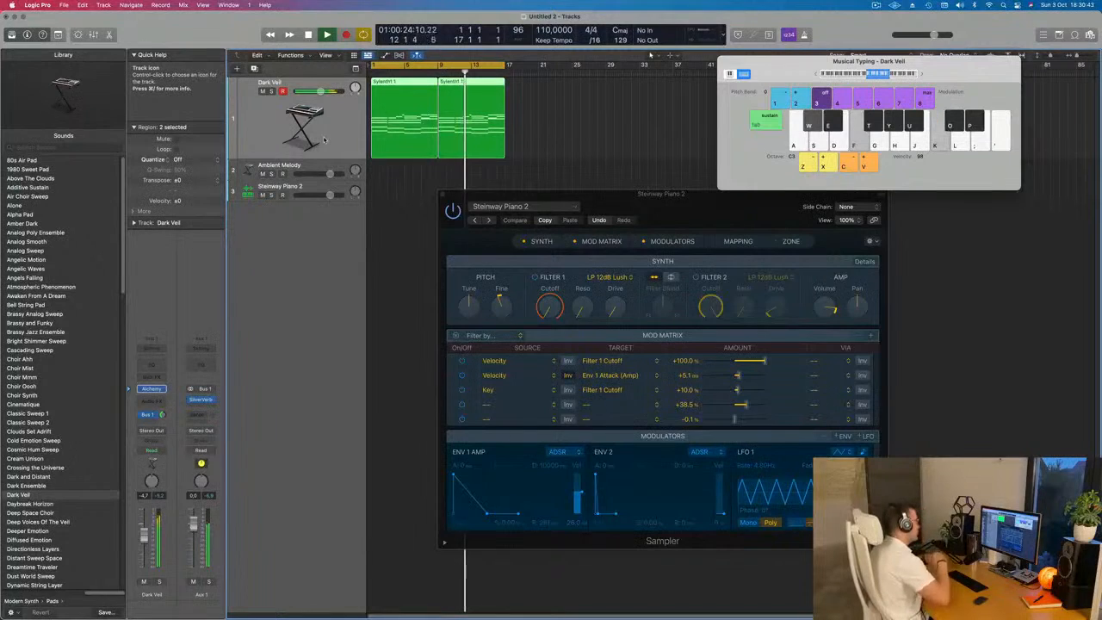
# - Listen to the two Dark Veil chord regions and move the Sampler window clear of the tracks
pyautogui.press('p')
pyautogui.press('f')
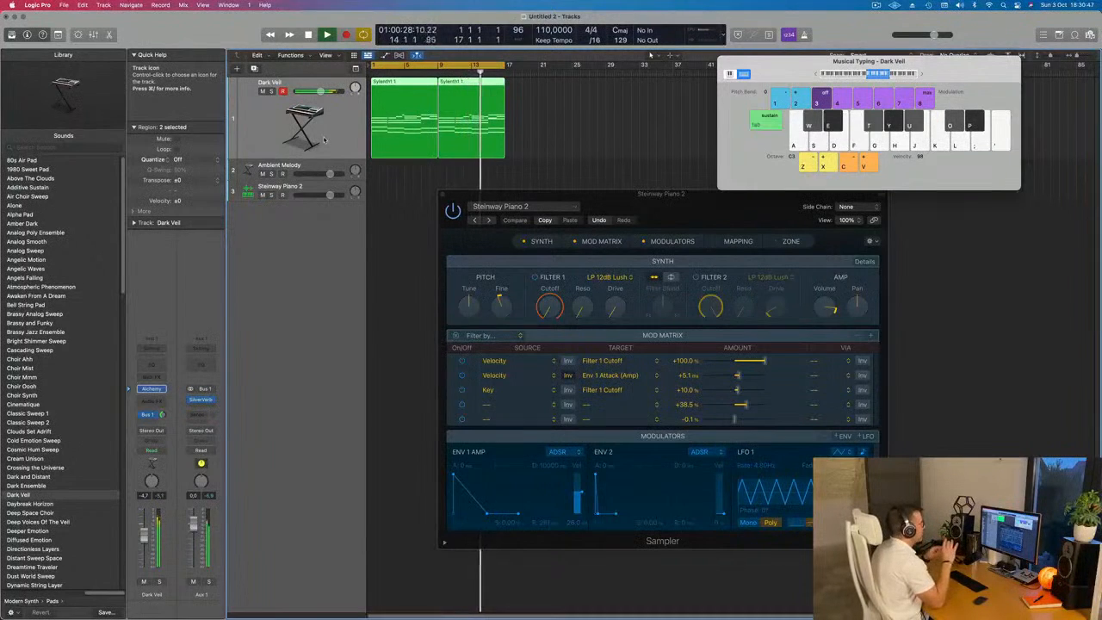
pyautogui.press('u')
pyautogui.press('k')
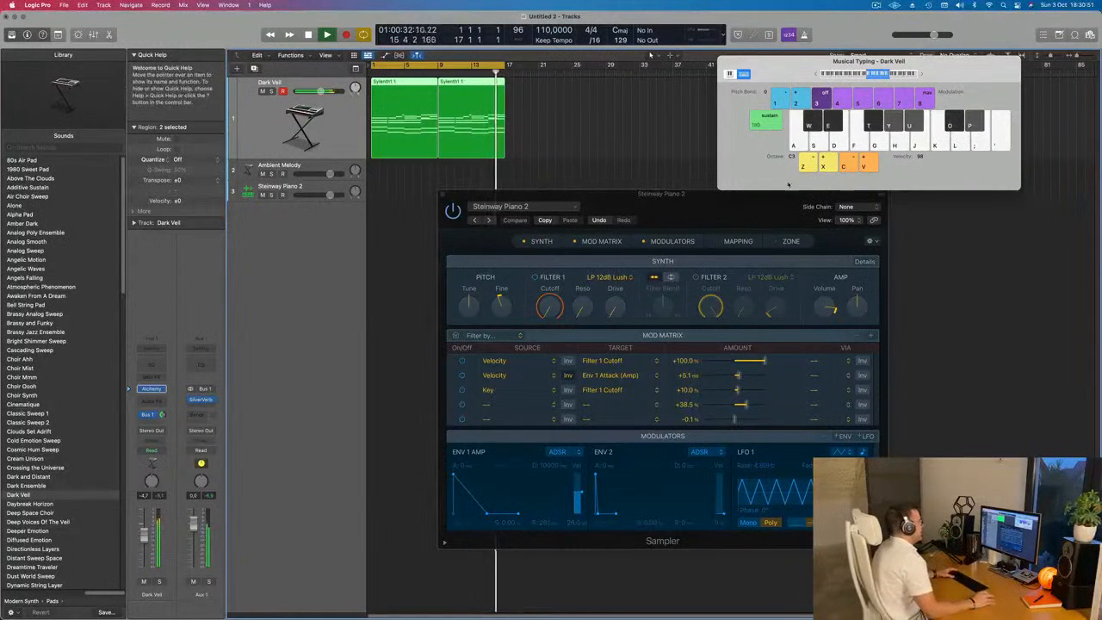
pyautogui.moveTo(696, 212); pyautogui.dragTo(662, 246)
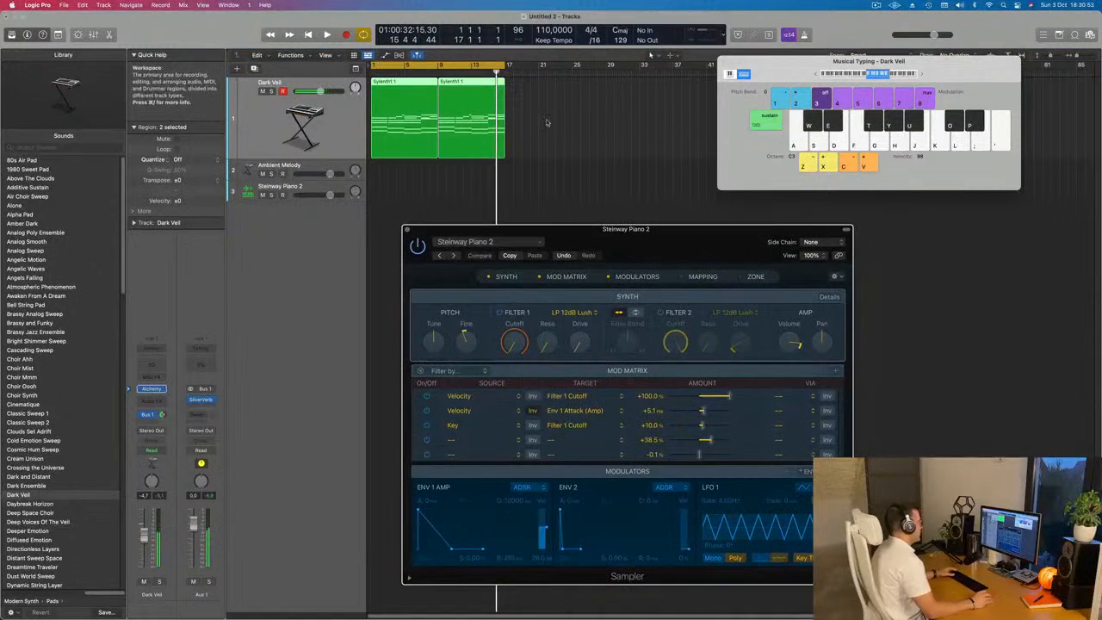
pyautogui.click(605, 121)
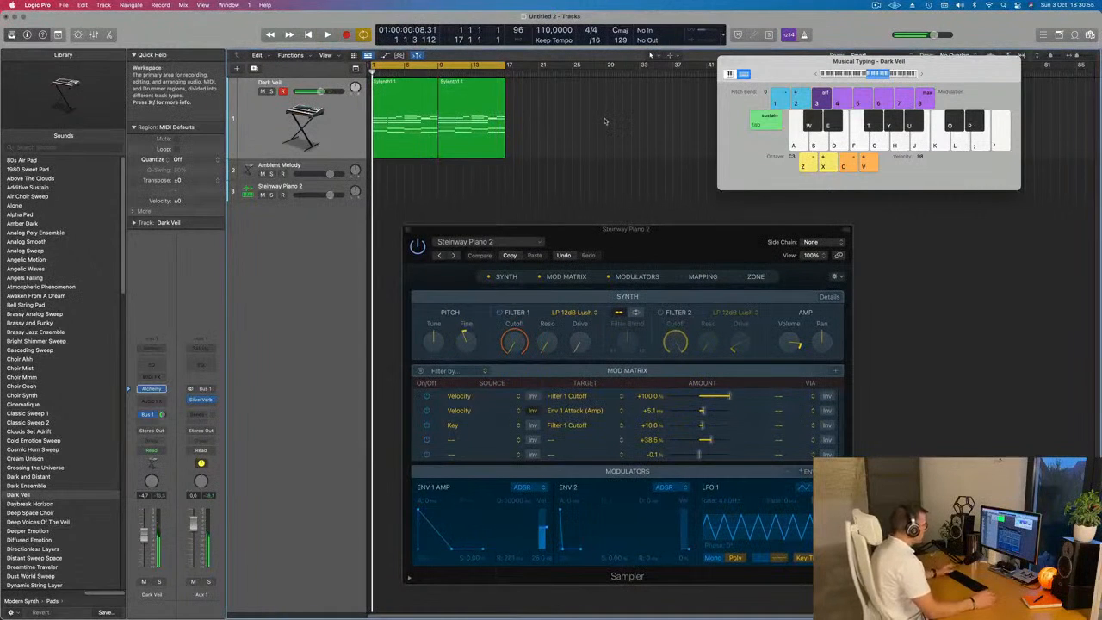
# - Duplicate the Dark Veil track and copy its first Sylenth1 1 region onto the new track at bar 1
pyautogui.click(333, 131)
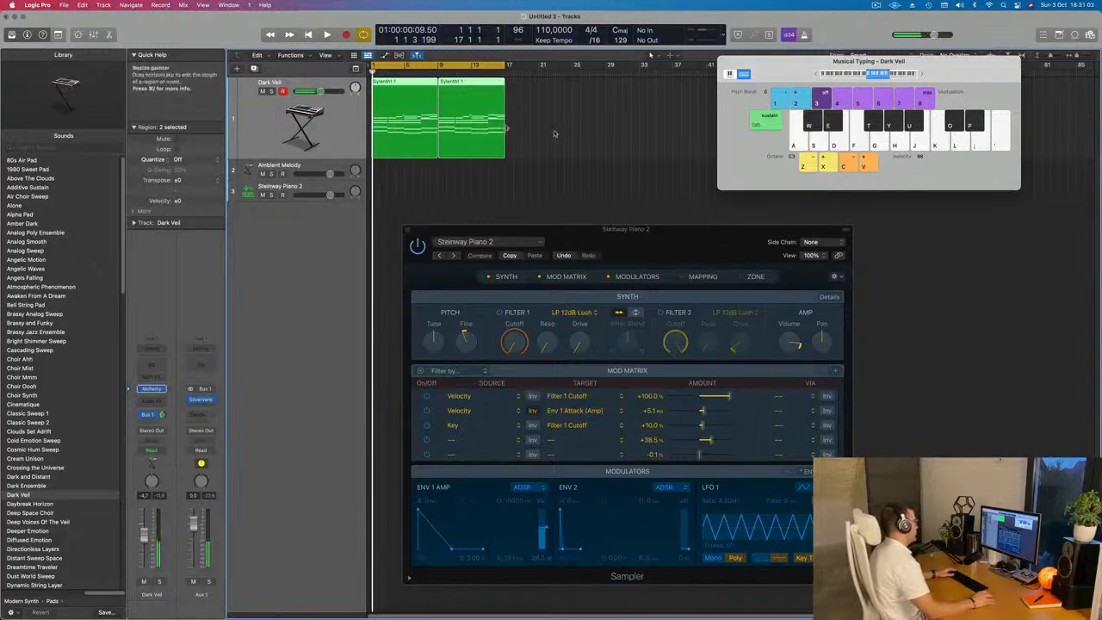
pyautogui.click(405, 121)
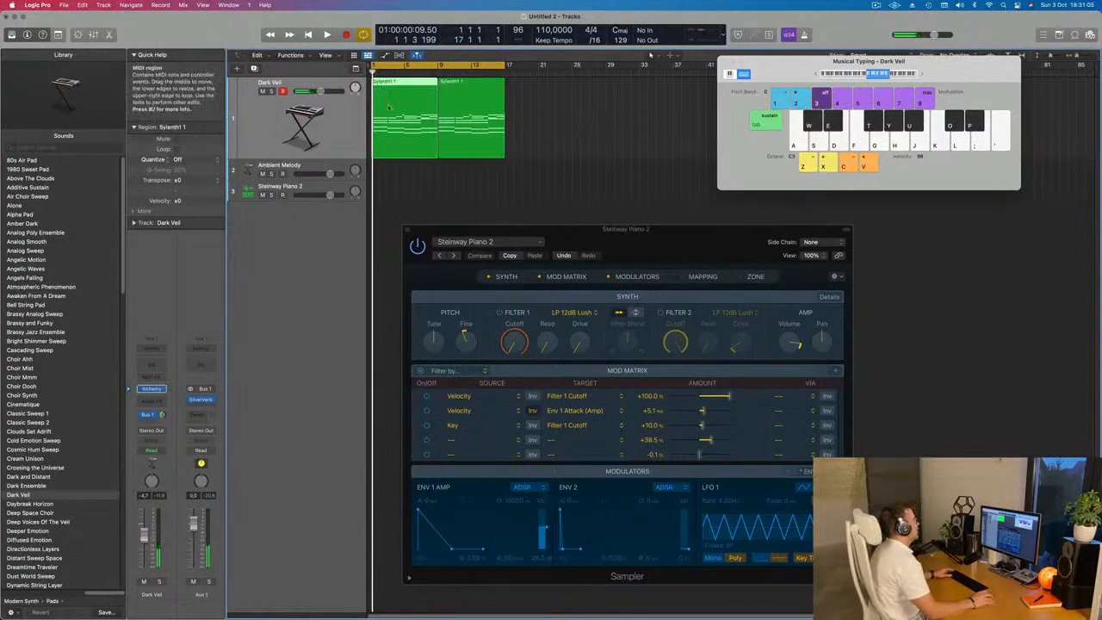
pyautogui.click(233, 116)
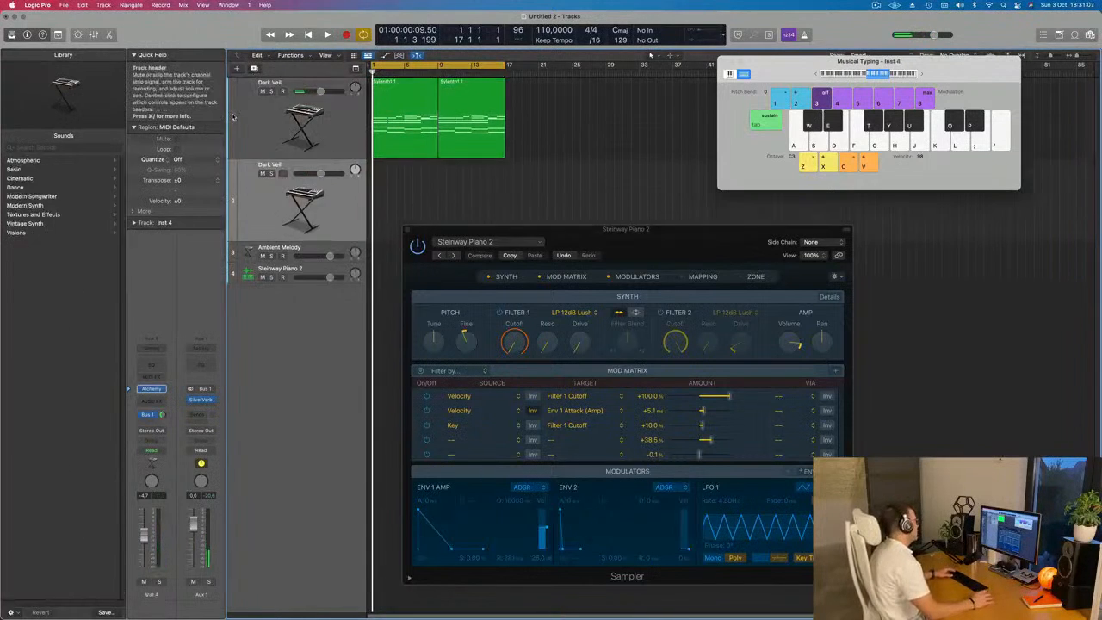
pyautogui.press('Up')
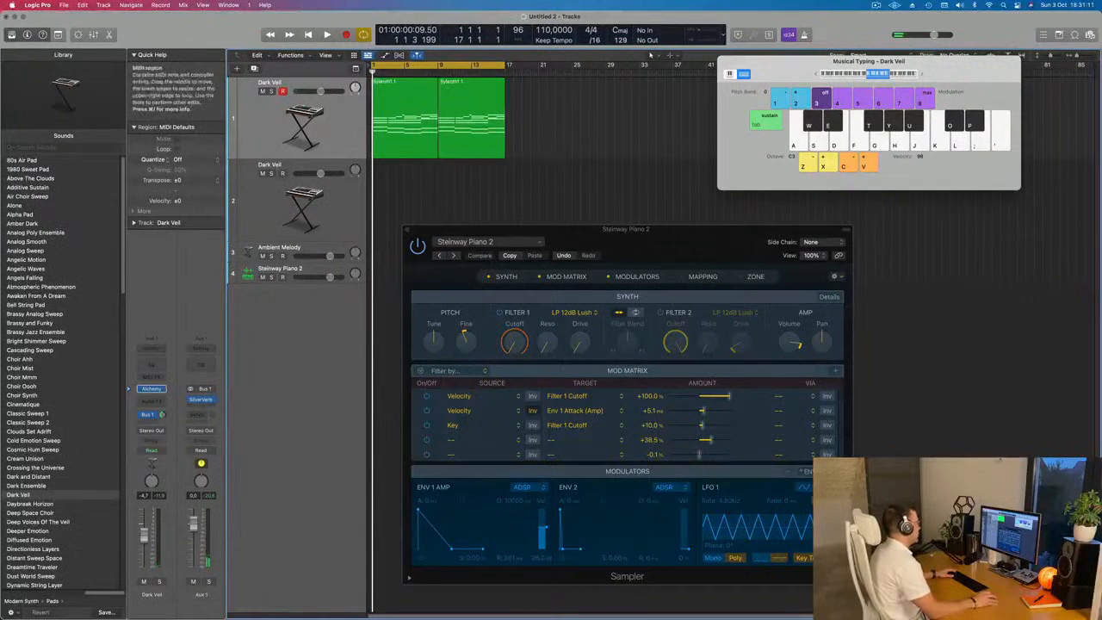
pyautogui.click(405, 120)
pyautogui.moveTo(404, 120); pyautogui.dragTo(390, 194)
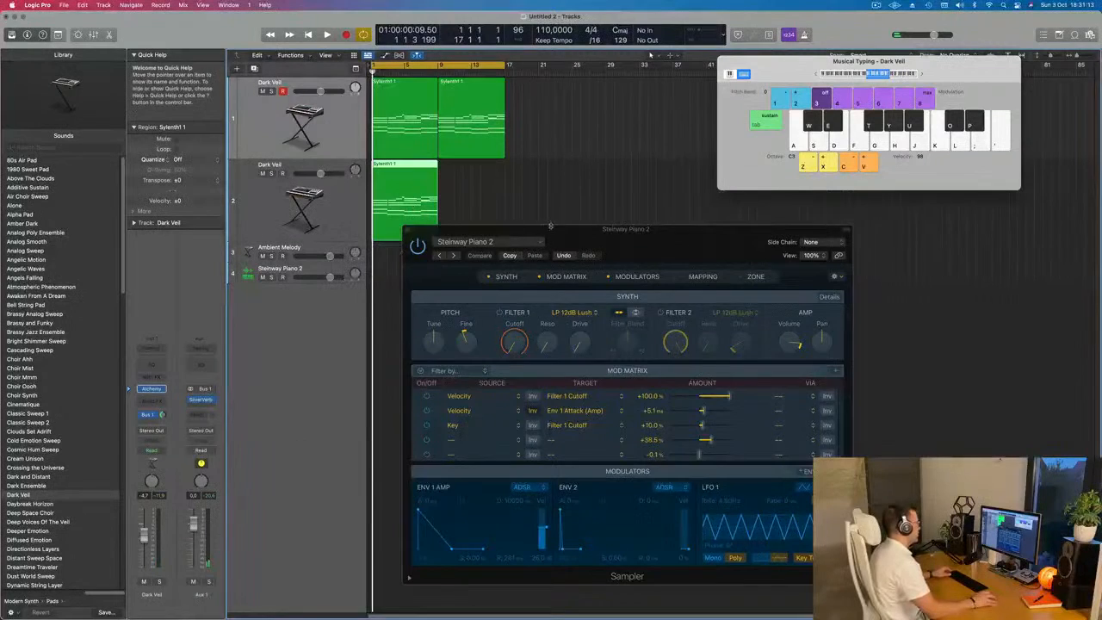
# - Open the copied region in the Piano Roll and delete all notes except the four lowest bass notes
pyautogui.doubleClick(397, 166)
pyautogui.keyDown('ctrl'); pyautogui.keyDown('alt'); pyautogui.click(456, 505); pyautogui.keyUp('alt'); pyautogui.keyUp('ctrl')
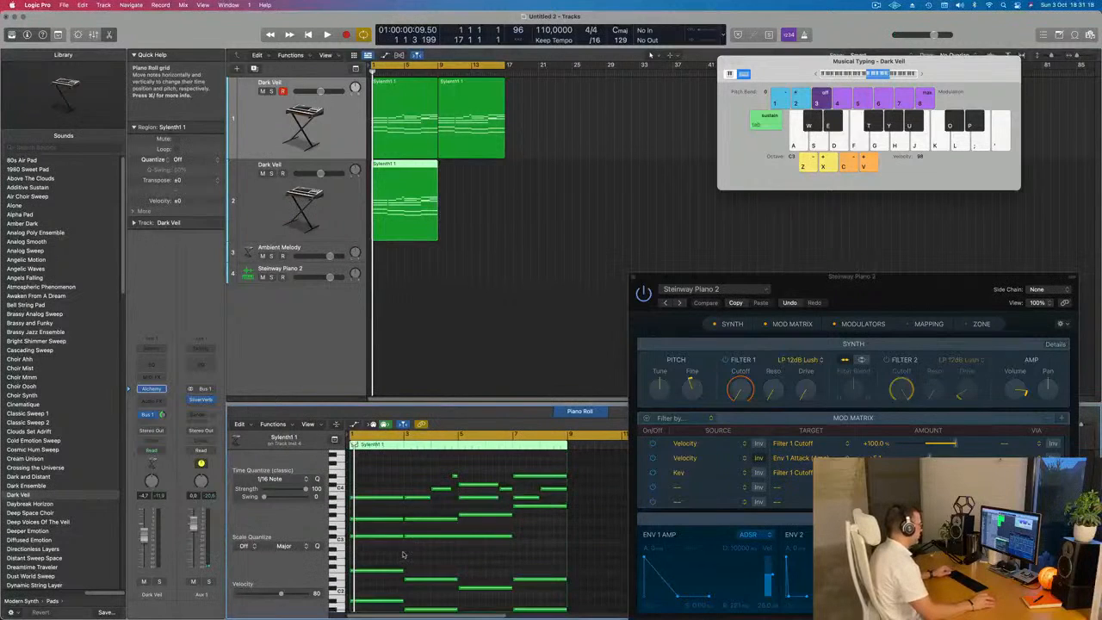
pyautogui.press('super+a')
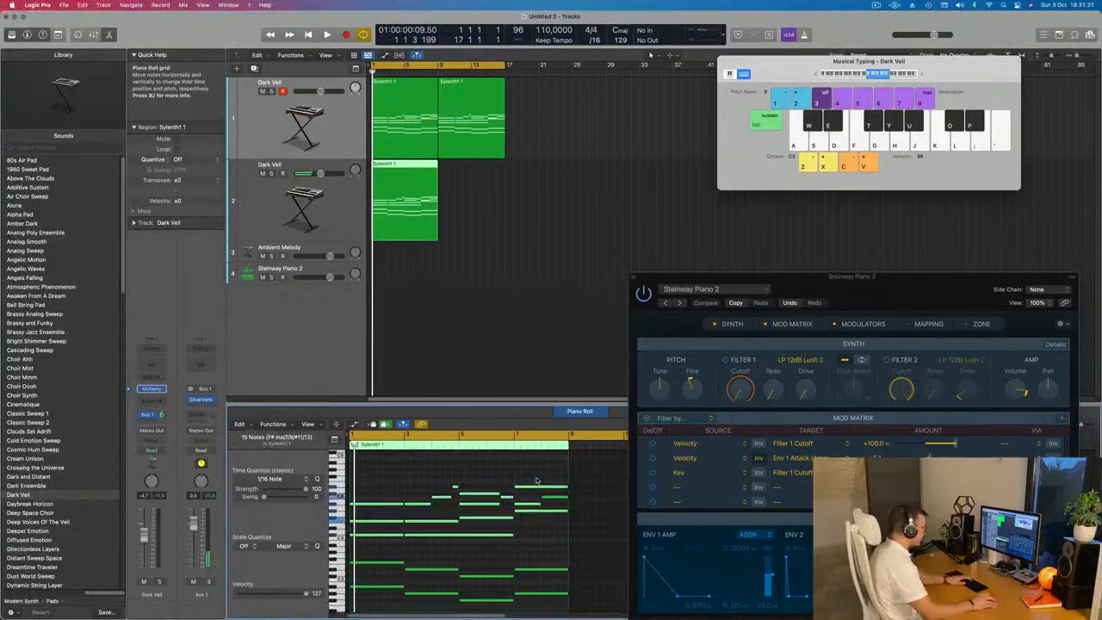
pyautogui.press('Delete')
pyautogui.moveTo(422, 558); pyautogui.dragTo(528, 582)
pyautogui.press('Delete')
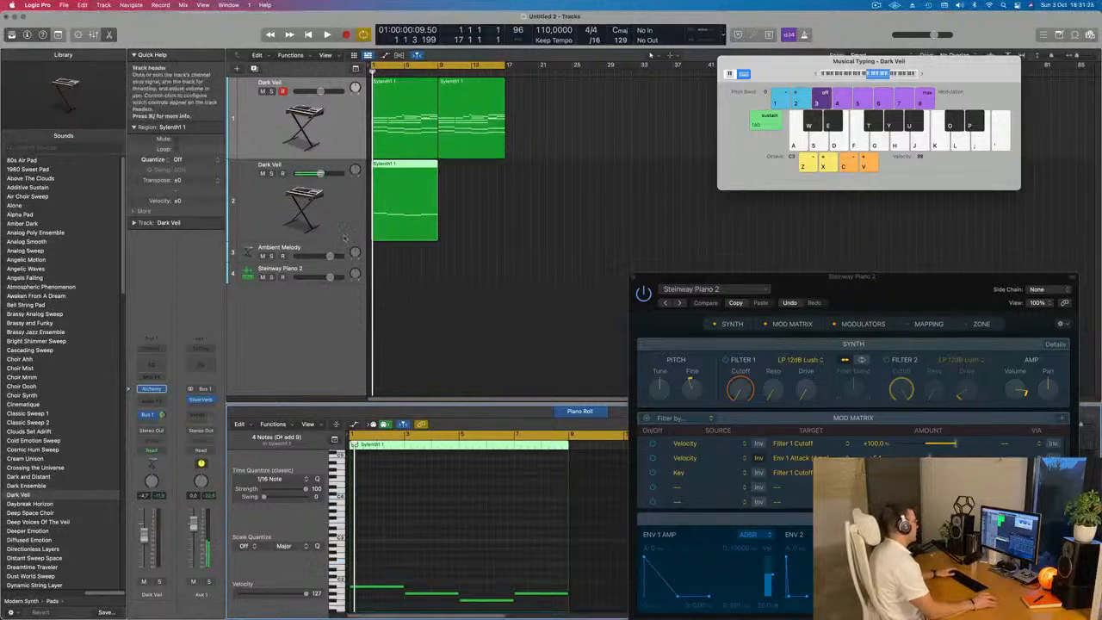
# - Play the bass line on the duplicated track, open its Alchemy instrument and filter the presets to the Bass category
pyautogui.click(334, 222)
pyautogui.press('space')
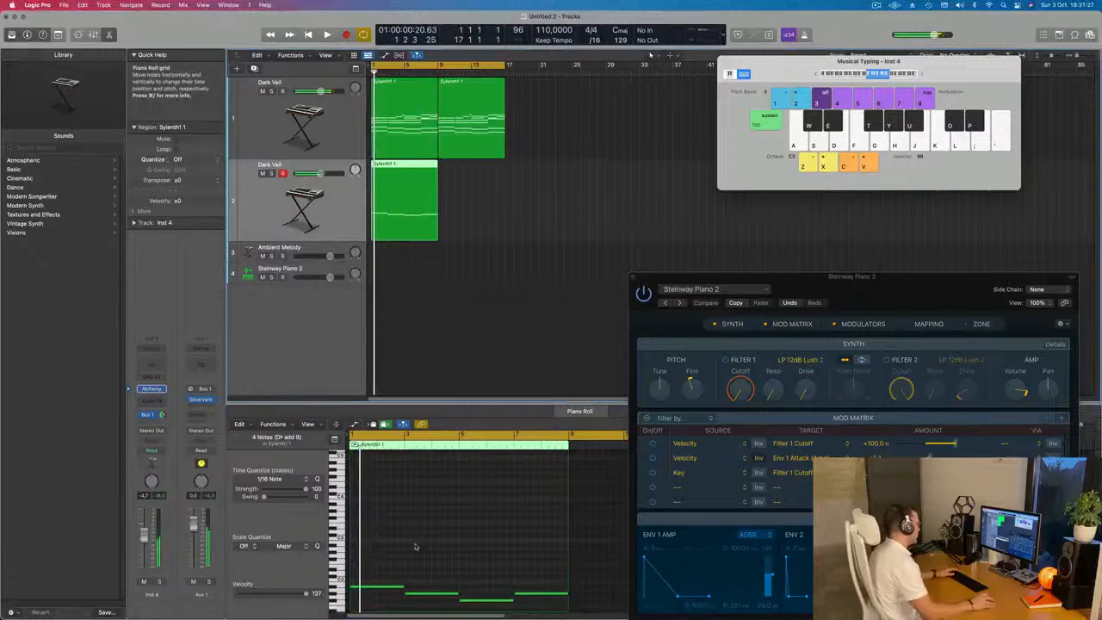
pyautogui.scroll(-3, 421, 539)
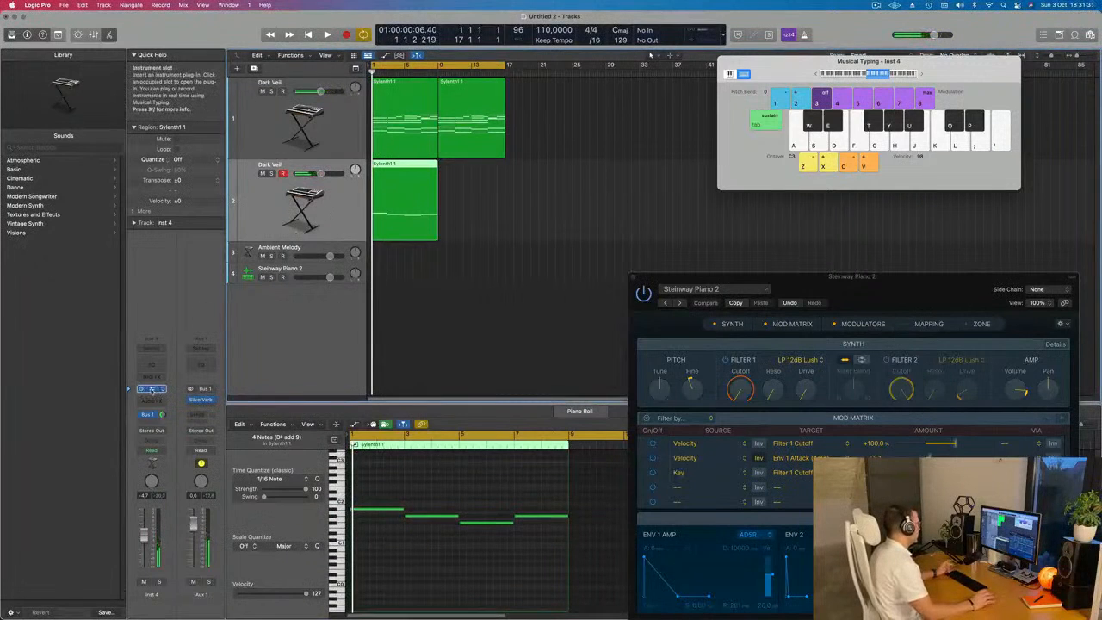
pyautogui.click(151, 389)
pyautogui.moveTo(602, 150); pyautogui.dragTo(712, 205)
pyautogui.click(470, 270)
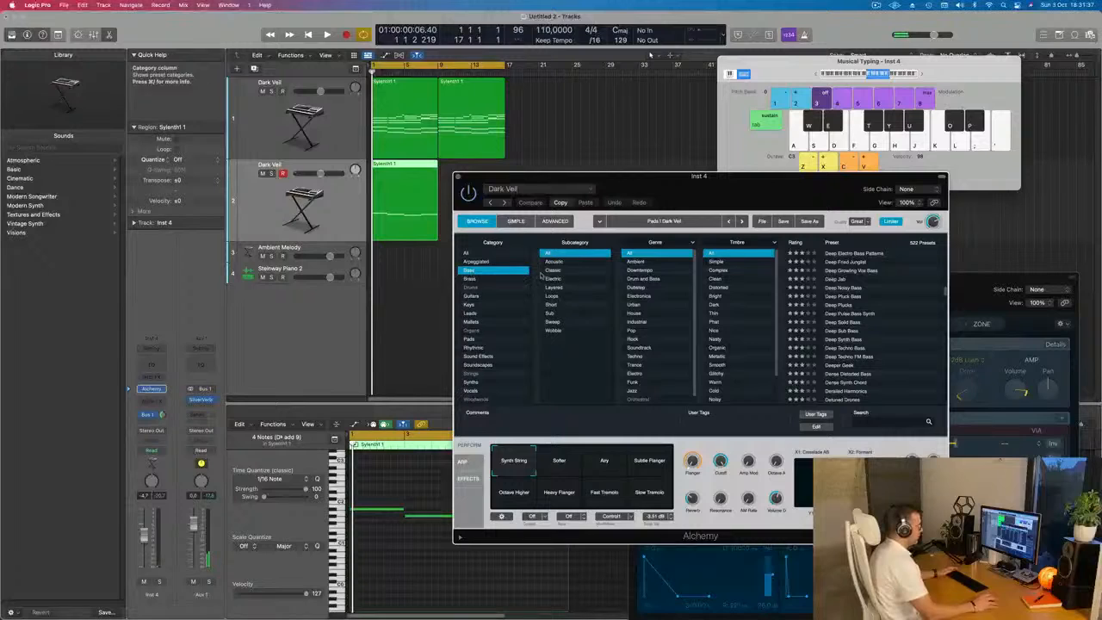
pyautogui.scroll(10, 870, 314)
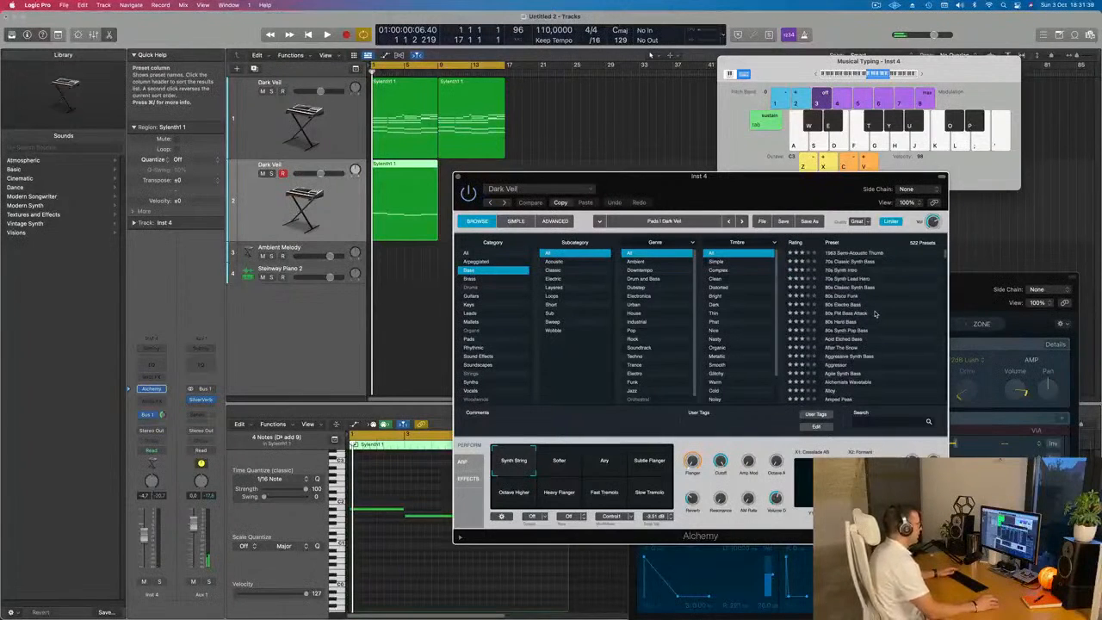
pyautogui.scroll(-5, 887, 314)
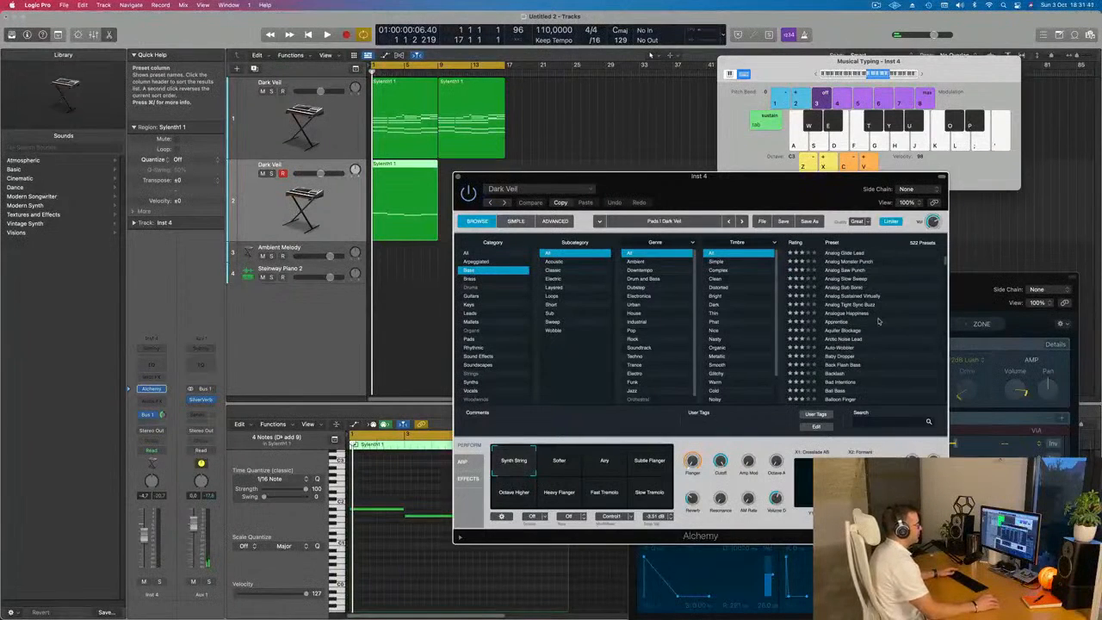
# - Repeat the bass region once so that it also covers bars 9 to 16
pyautogui.moveTo(786, 175); pyautogui.dragTo(821, 154)
pyautogui.click(428, 202)
pyautogui.press('super+r')
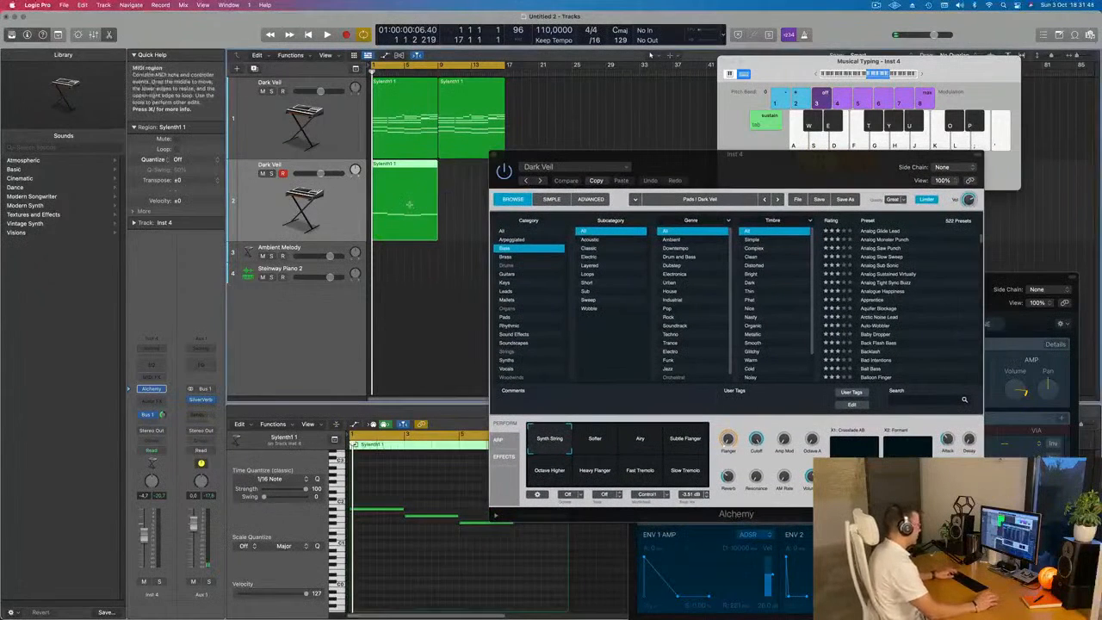
# - Move the Alchemy window clear of the regions and load the Bass And Lead preset
pyautogui.moveTo(816, 165); pyautogui.dragTo(793, 169)
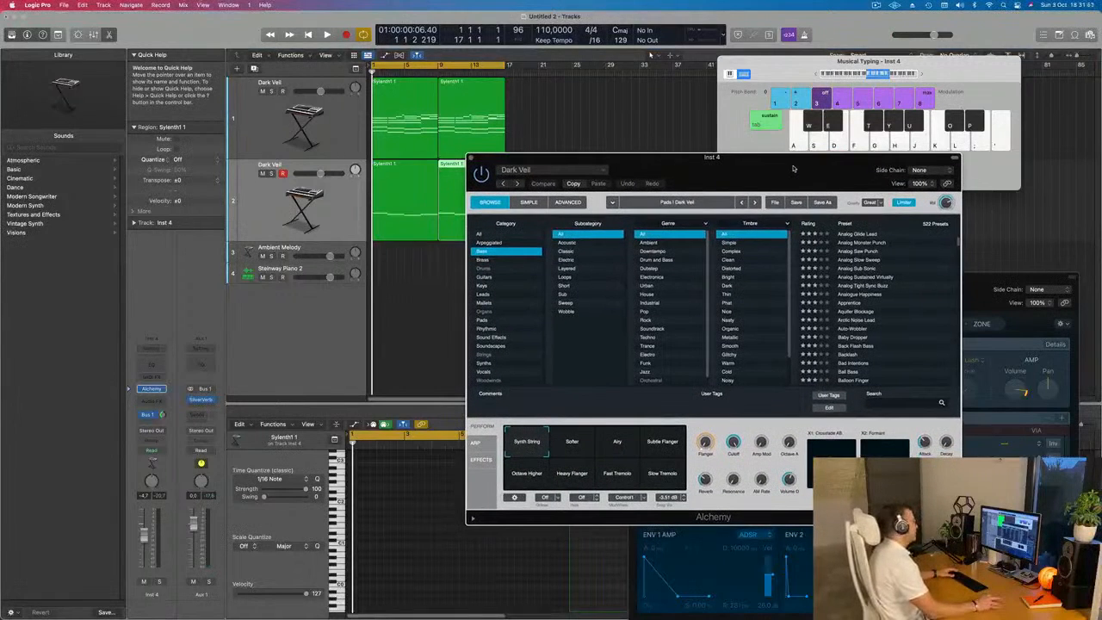
pyautogui.moveTo(793, 169); pyautogui.dragTo(831, 137)
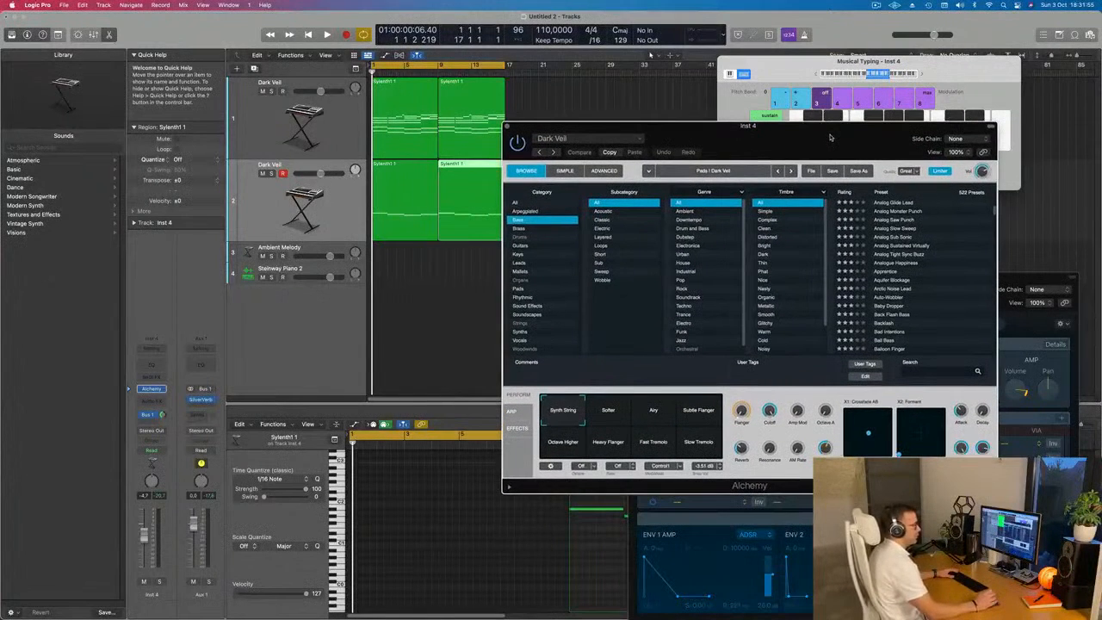
pyautogui.moveTo(831, 137); pyautogui.dragTo(872, 80)
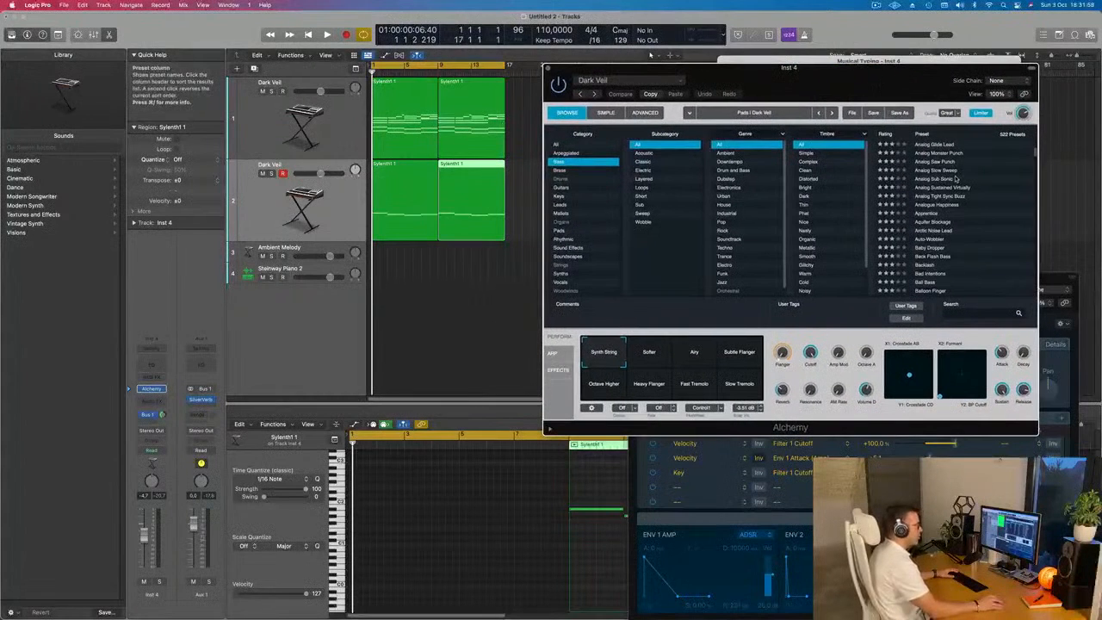
pyautogui.scroll(-3, 961, 201)
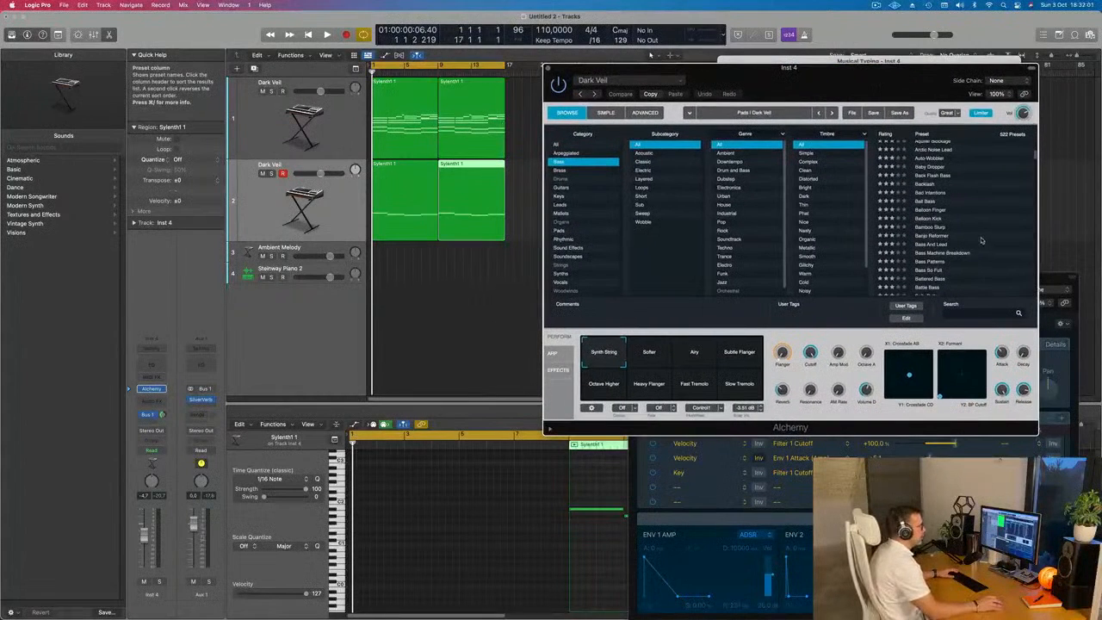
pyautogui.click(930, 244)
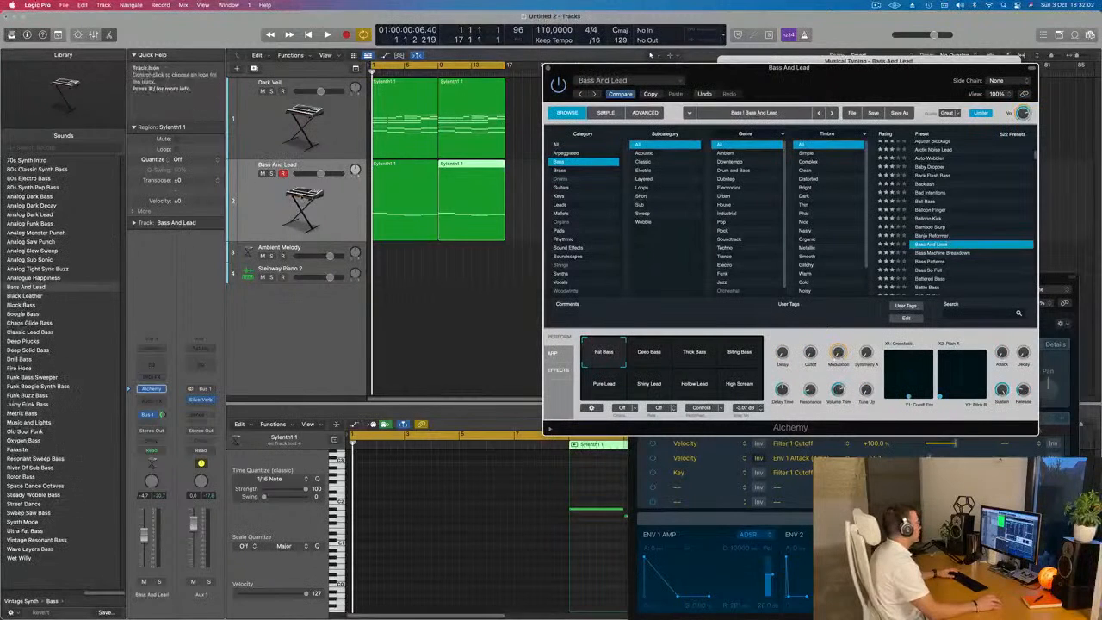
# - Audition the Bass And Lead performance snapshots during playback, from Deep Bass through High Scream, and return to Fat Bass
pyautogui.press('space')
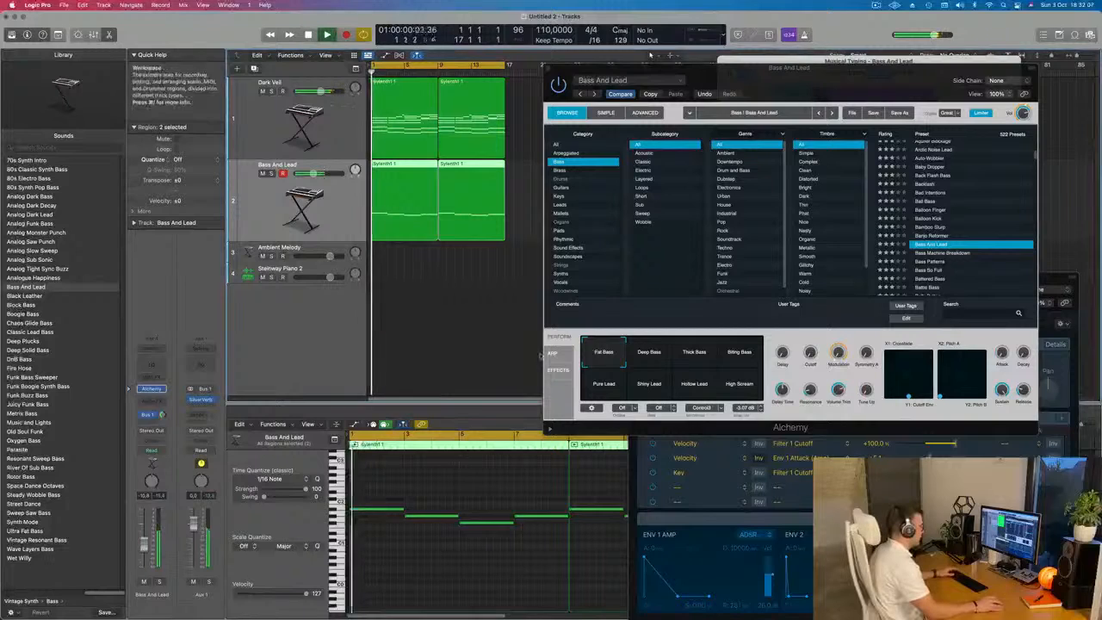
pyautogui.click(651, 352)
pyautogui.click(697, 354)
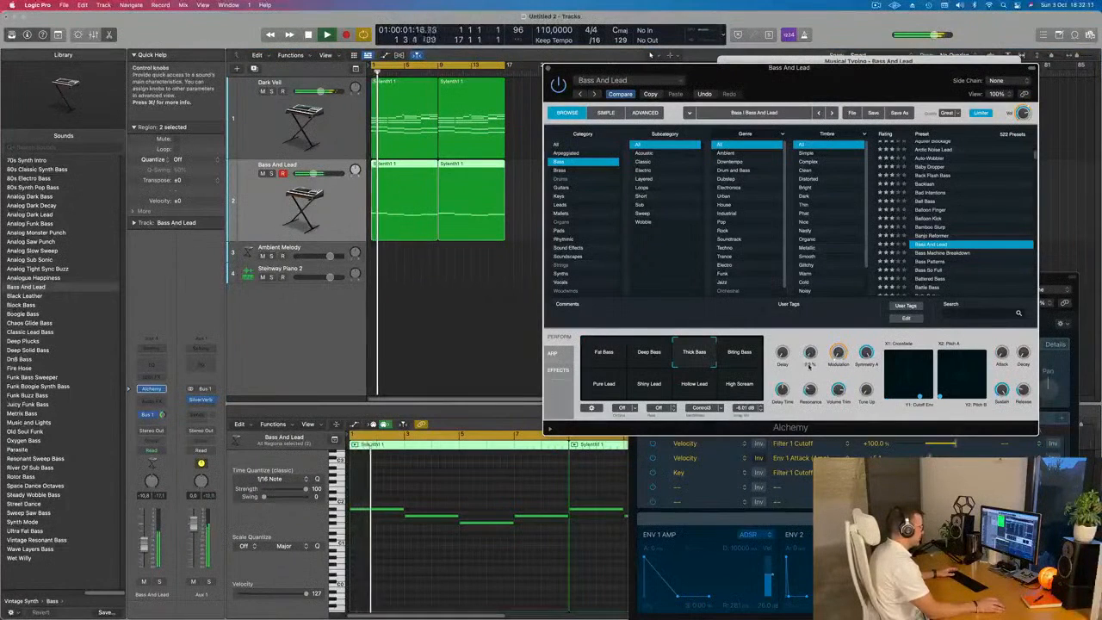
pyautogui.click(604, 383)
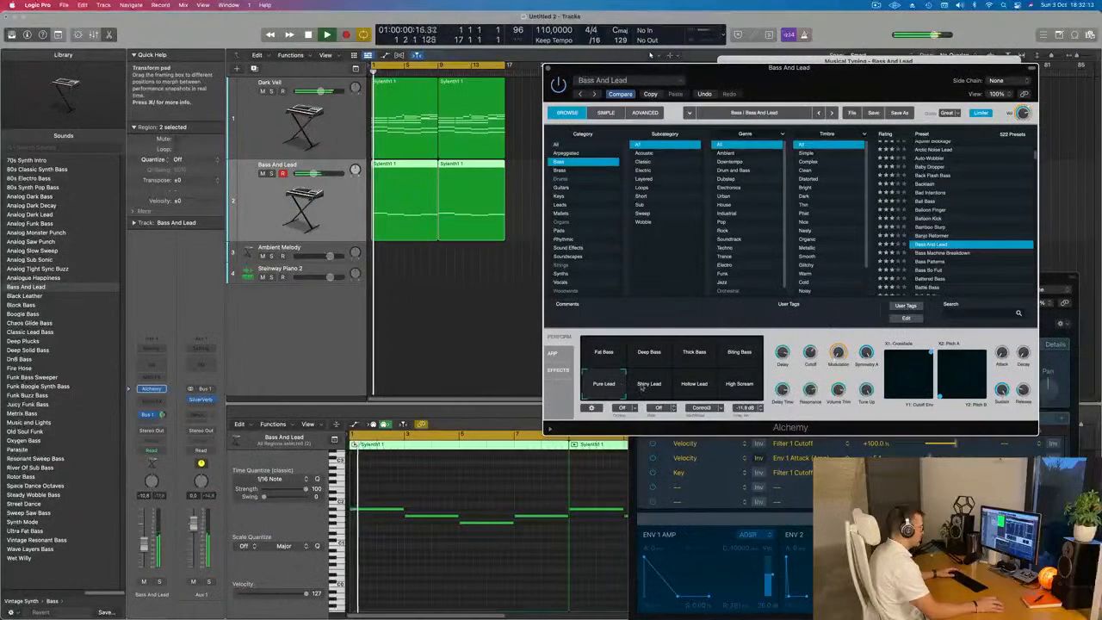
pyautogui.click(649, 383)
pyautogui.click(694, 385)
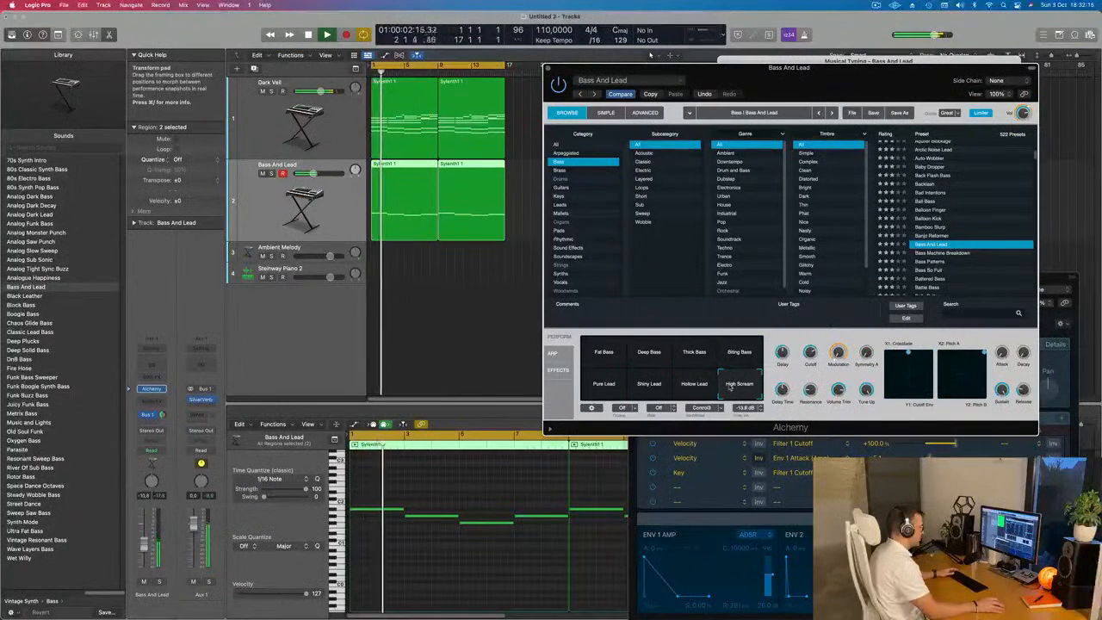
pyautogui.click(613, 362)
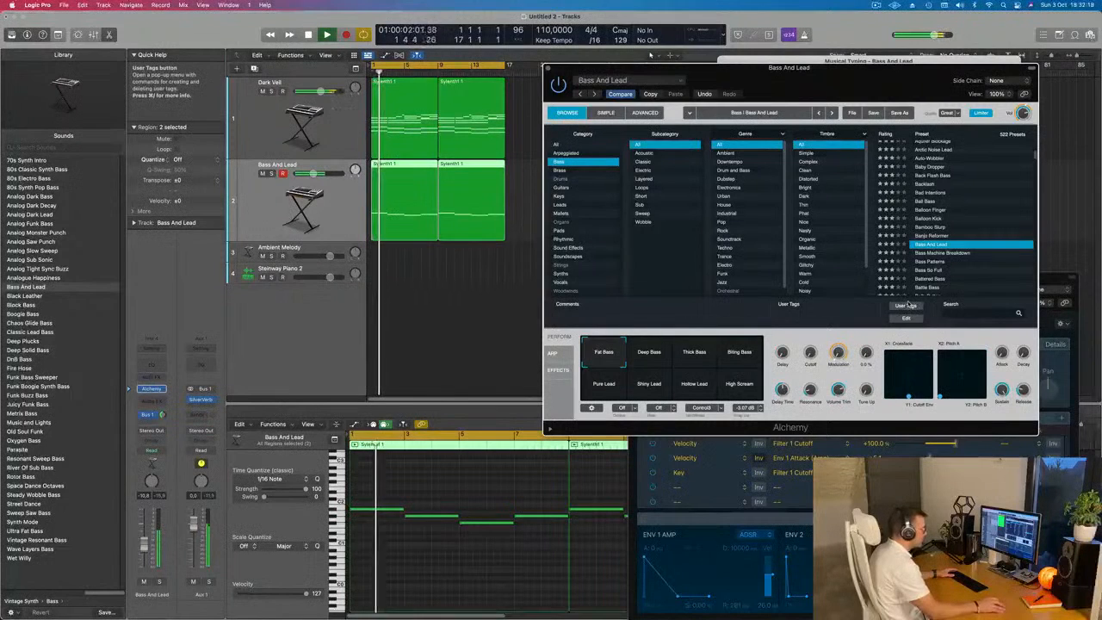
# - Try the Bass Machine Breakdown preset during playback and replace it with Bass So Full
pyautogui.click(955, 253)
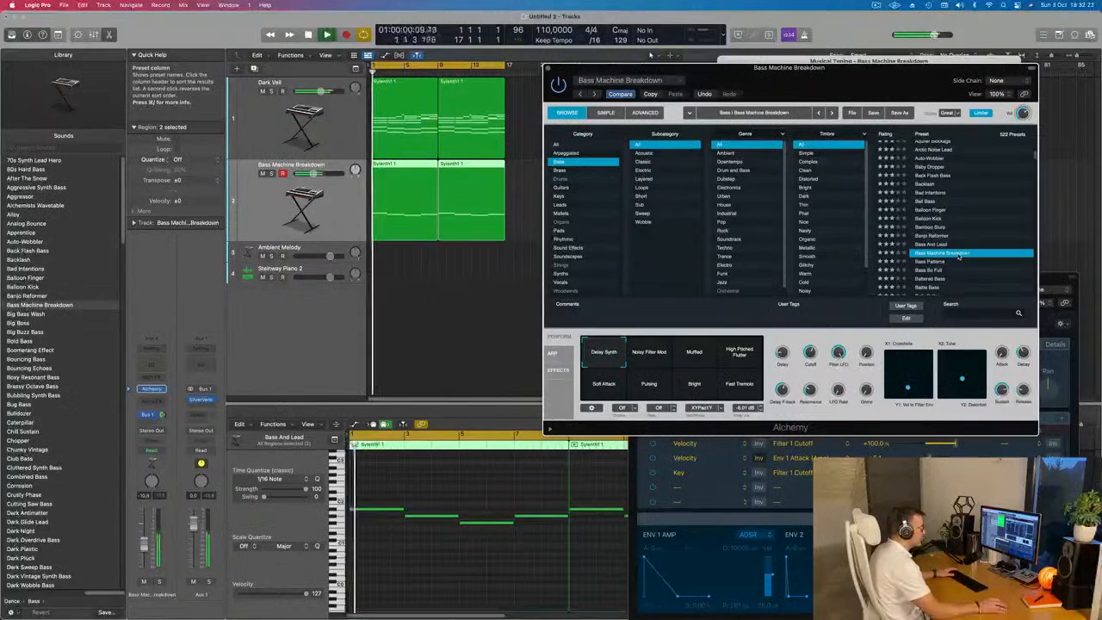
pyautogui.scroll(-2, 951, 230)
pyautogui.click(935, 215)
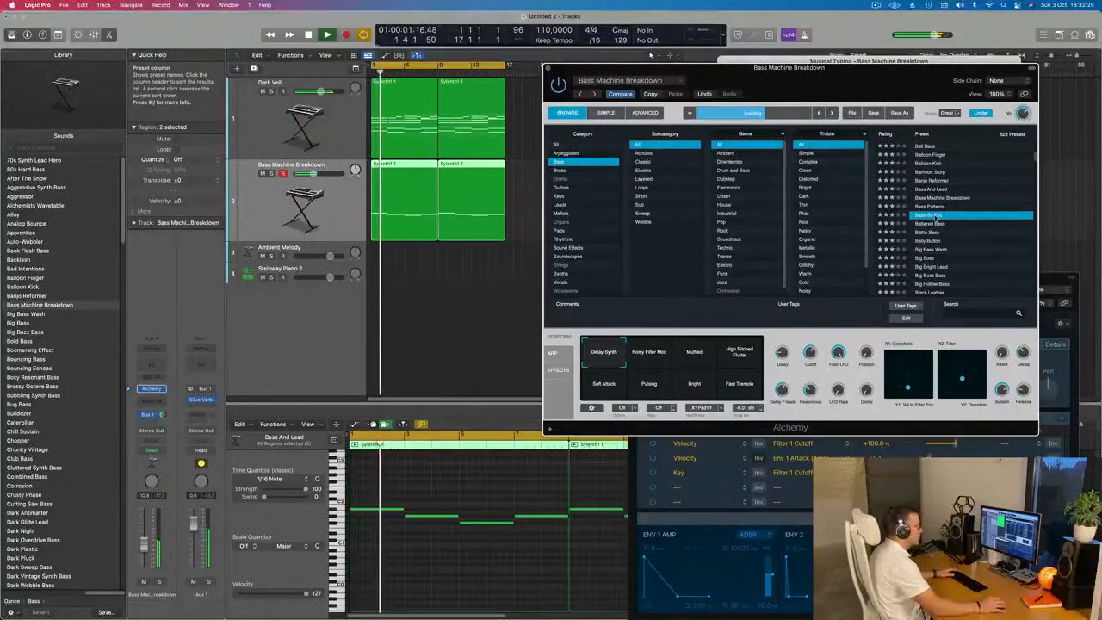
pyautogui.press('space')
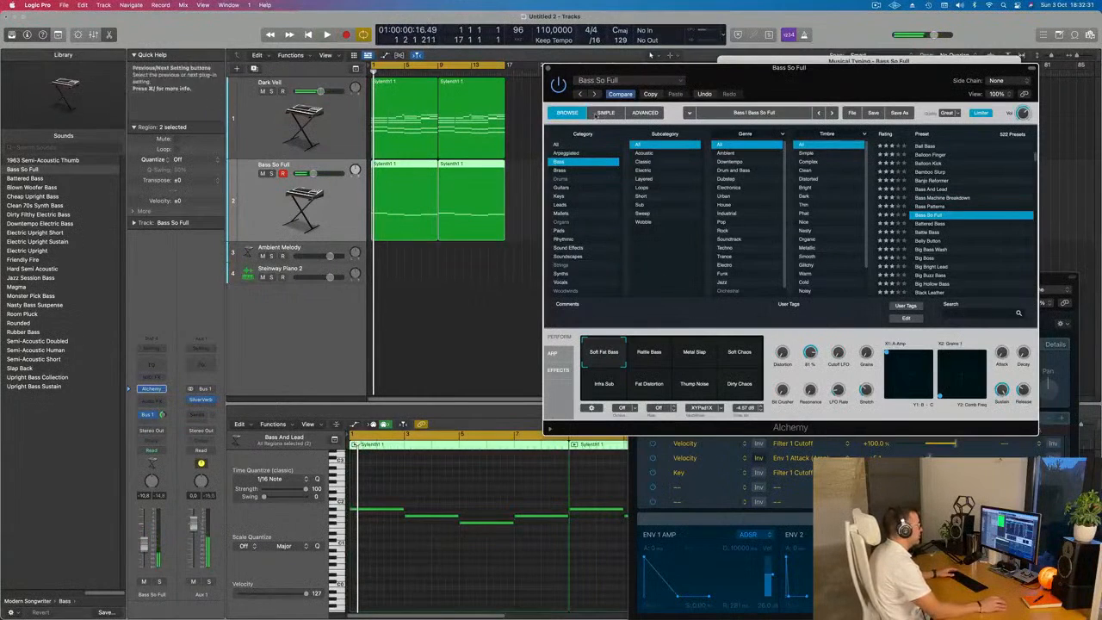
# - Look through Alchemy's arpeggiator, effects, Advanced and Simple views for Bass So Full and return to the preset browser
pyautogui.click(552, 353)
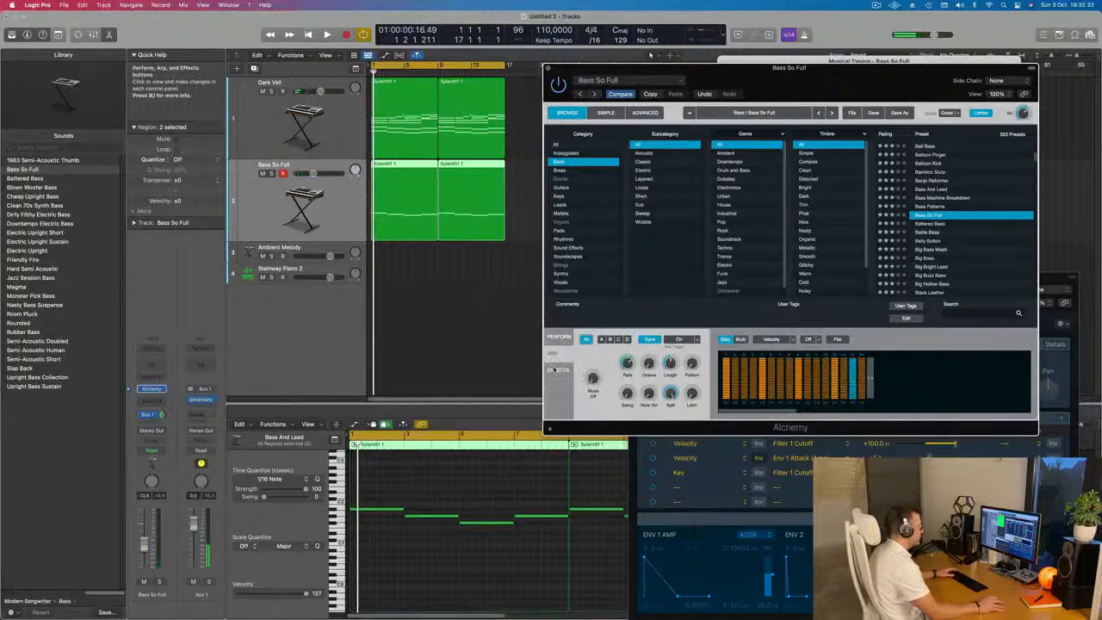
pyautogui.click(558, 370)
pyautogui.click(637, 113)
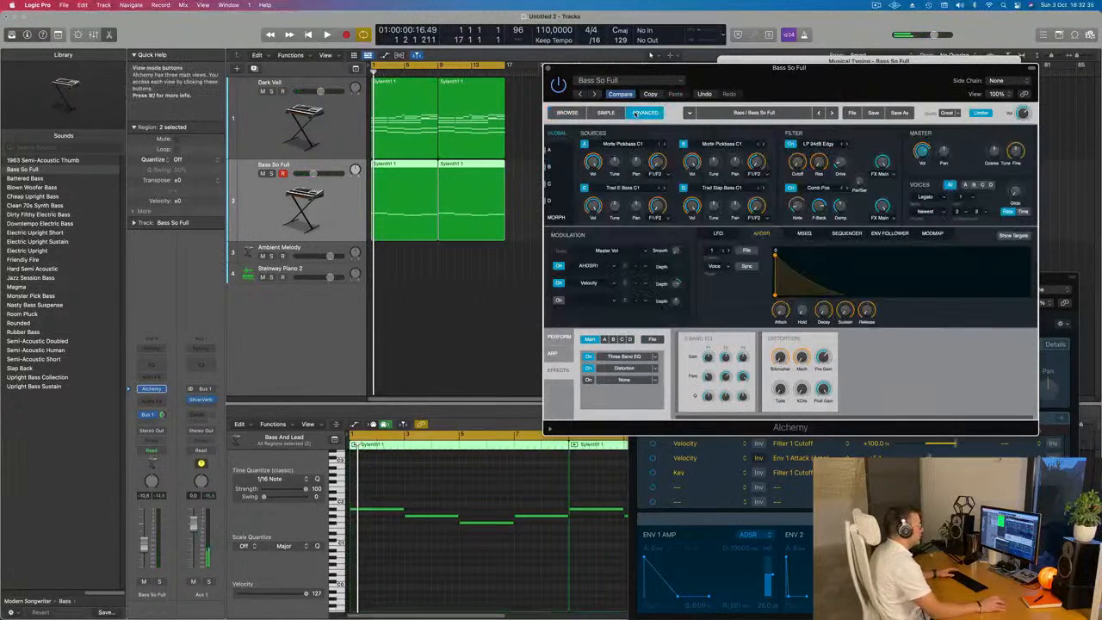
pyautogui.click(607, 113)
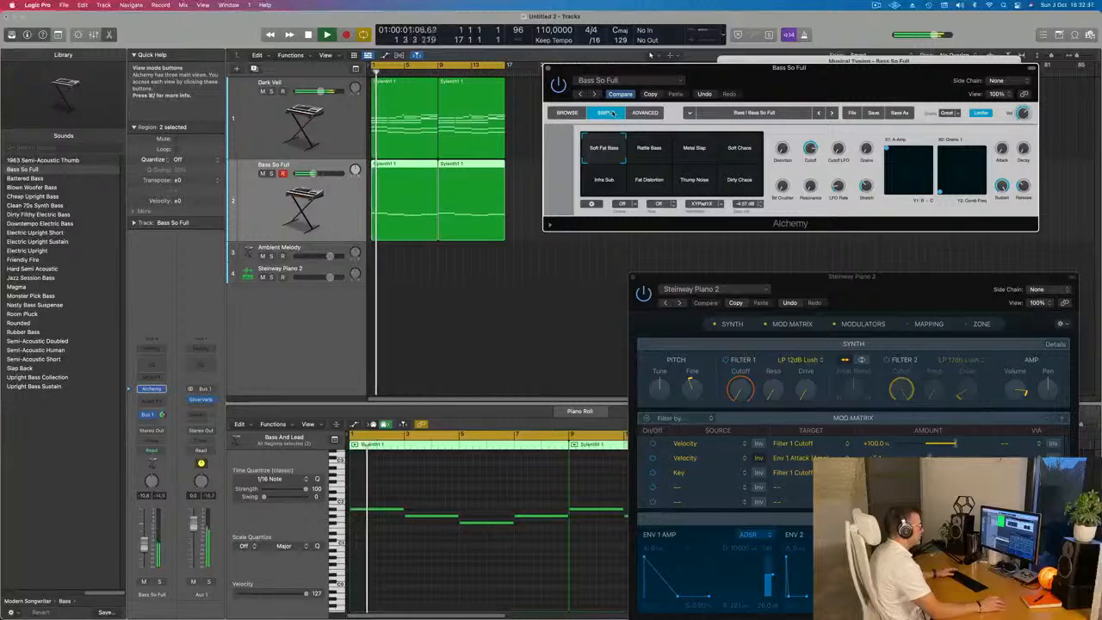
pyautogui.click(578, 112)
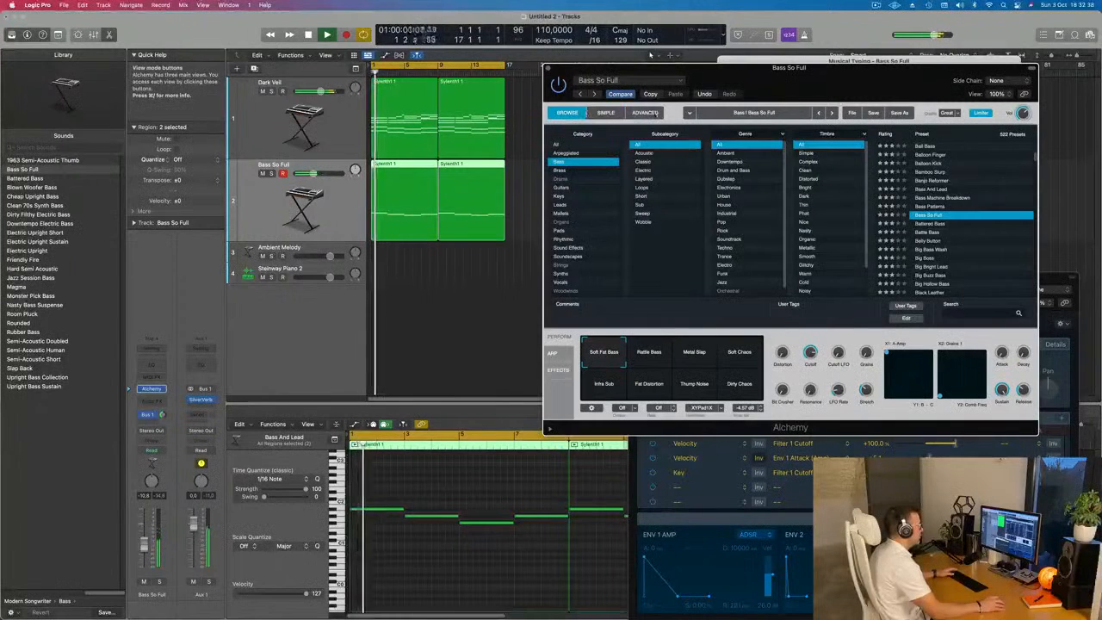
# - Open Bass So Full's Advanced view and compare the Rattle Bass and Soft Fat Bass snapshots during playback
pyautogui.click(646, 113)
pyautogui.press('space')
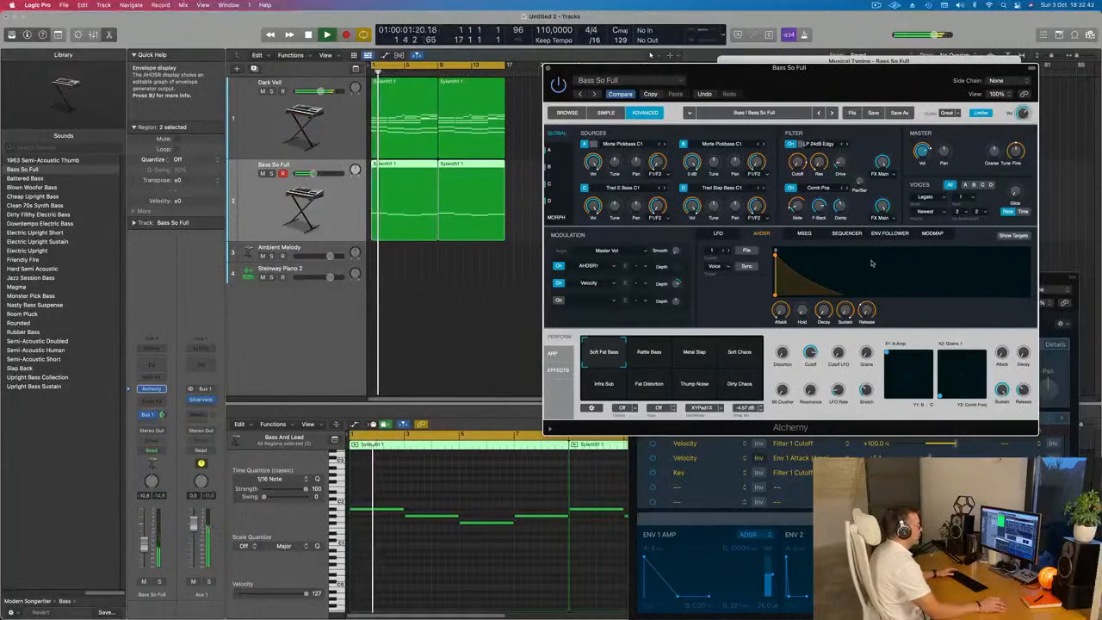
pyautogui.click(659, 355)
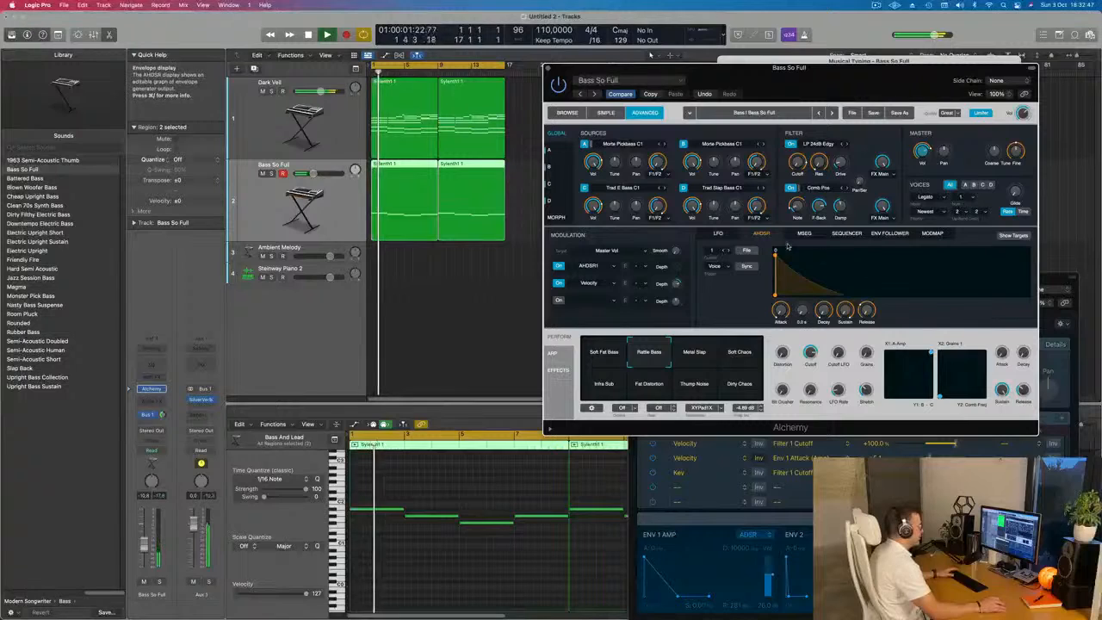
pyautogui.click(602, 350)
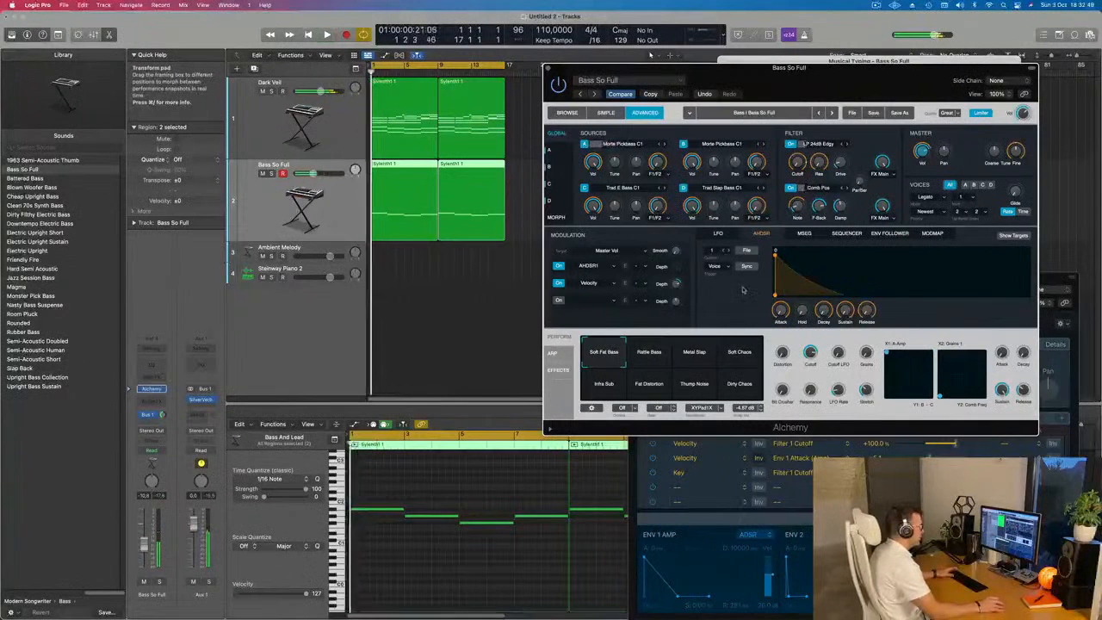
# - Stretch the decay and hold of Bass So Full's AHDSR 1 envelope to about 20 each on its time scale
pyautogui.press('space')
pyautogui.moveTo(798, 255); pyautogui.dragTo(997, 294)
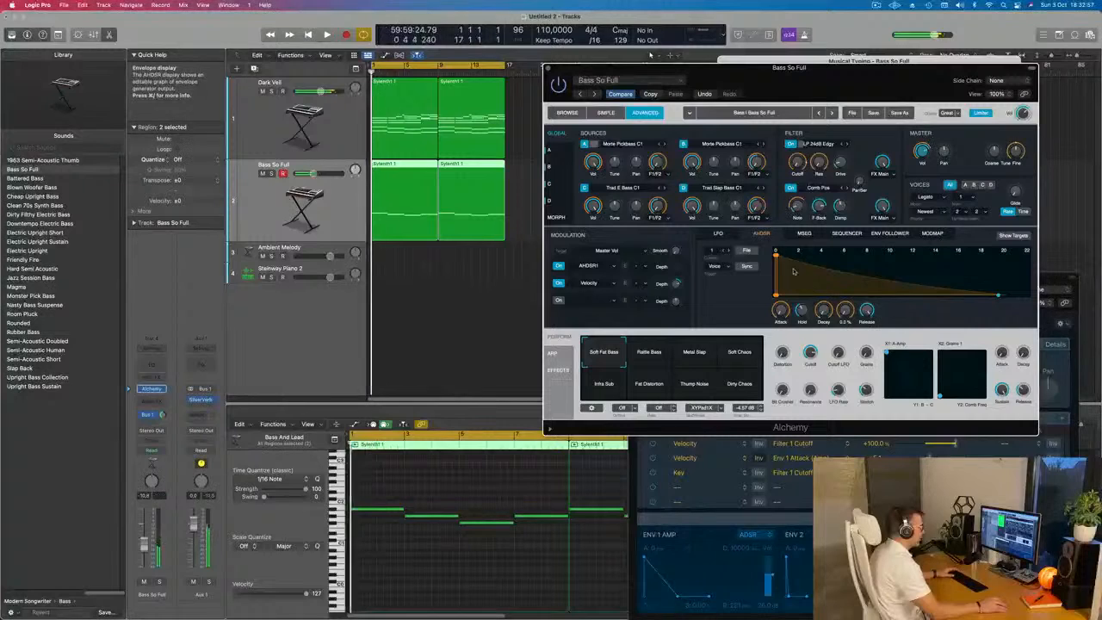
pyautogui.moveTo(802, 257); pyautogui.dragTo(916, 260)
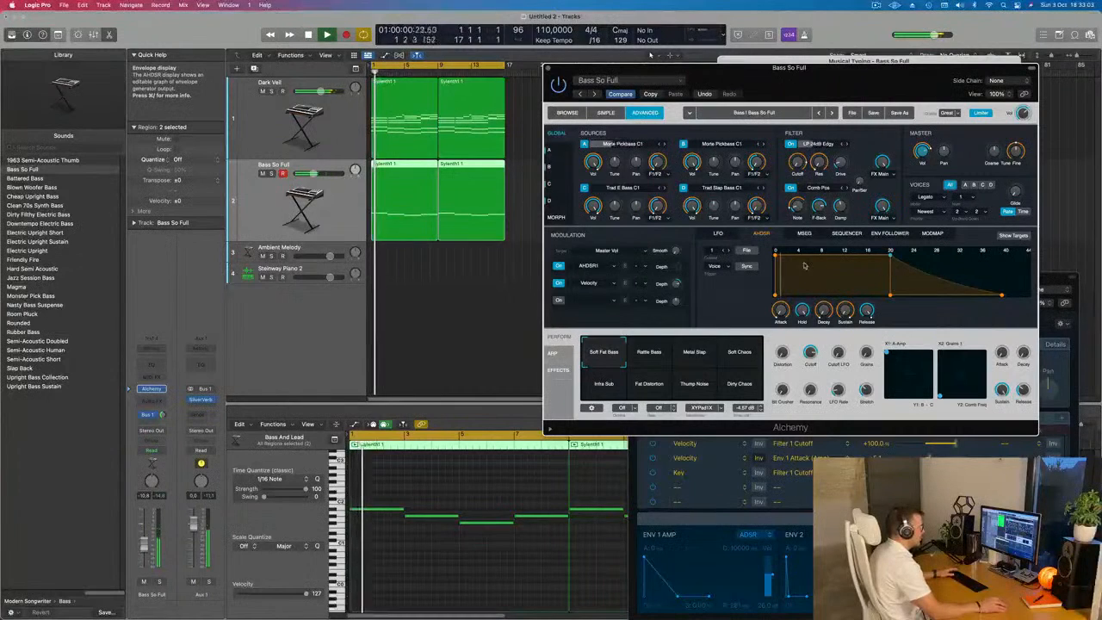
# - Look through Alchemy's LFO, MSEG, Sequencer, Env Follower and ModMap modulators and return to the preset browser
pyautogui.click(718, 234)
pyautogui.click(805, 233)
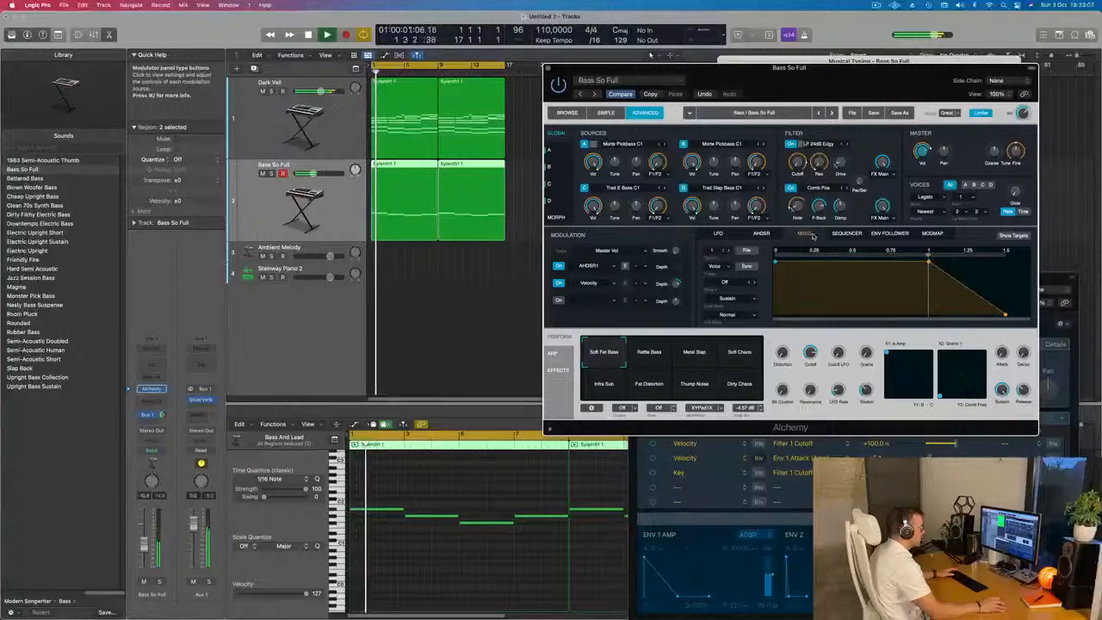
pyautogui.click(846, 233)
pyautogui.click(889, 233)
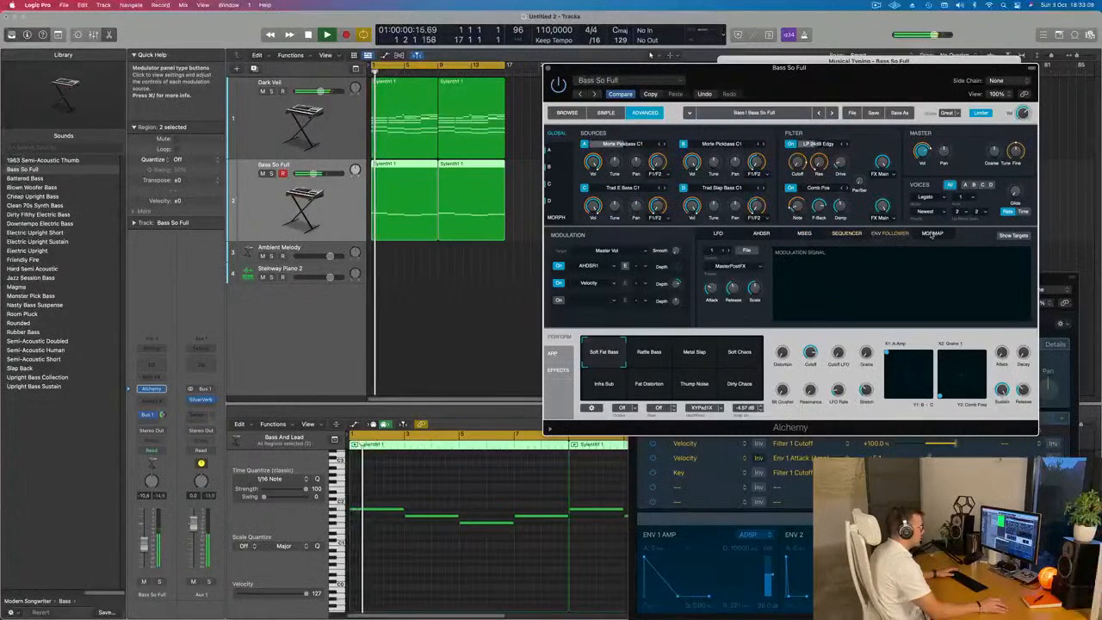
pyautogui.click(931, 233)
pyautogui.click(560, 113)
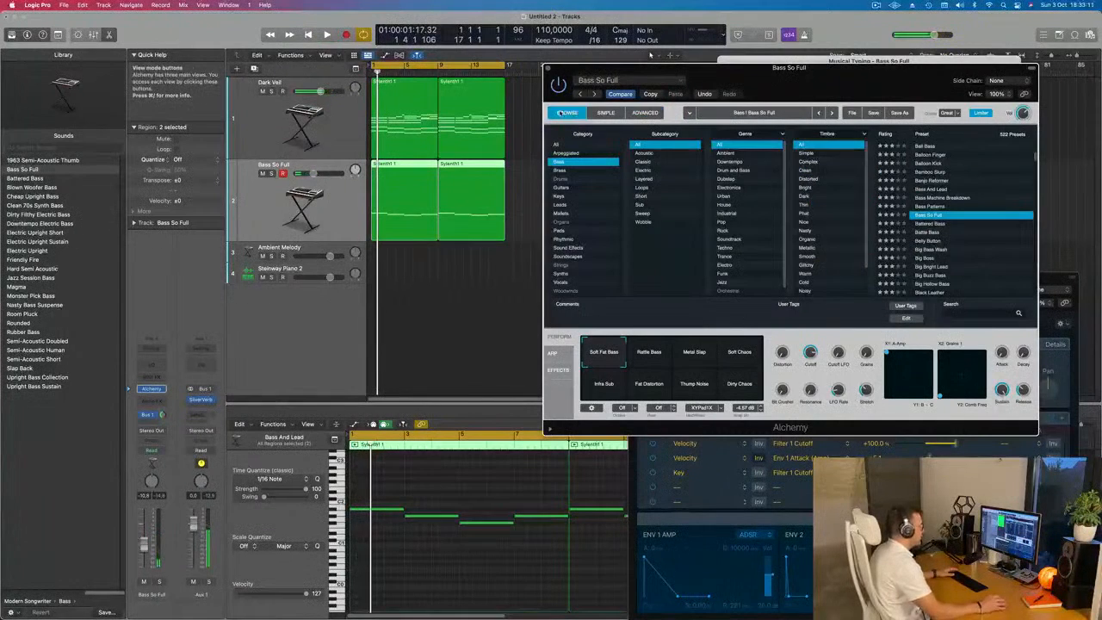
# - Try the Belly Button and Big Bright Lead presets on the bass track during playback
pyautogui.scroll(-2, 953, 218)
pyautogui.click(923, 201)
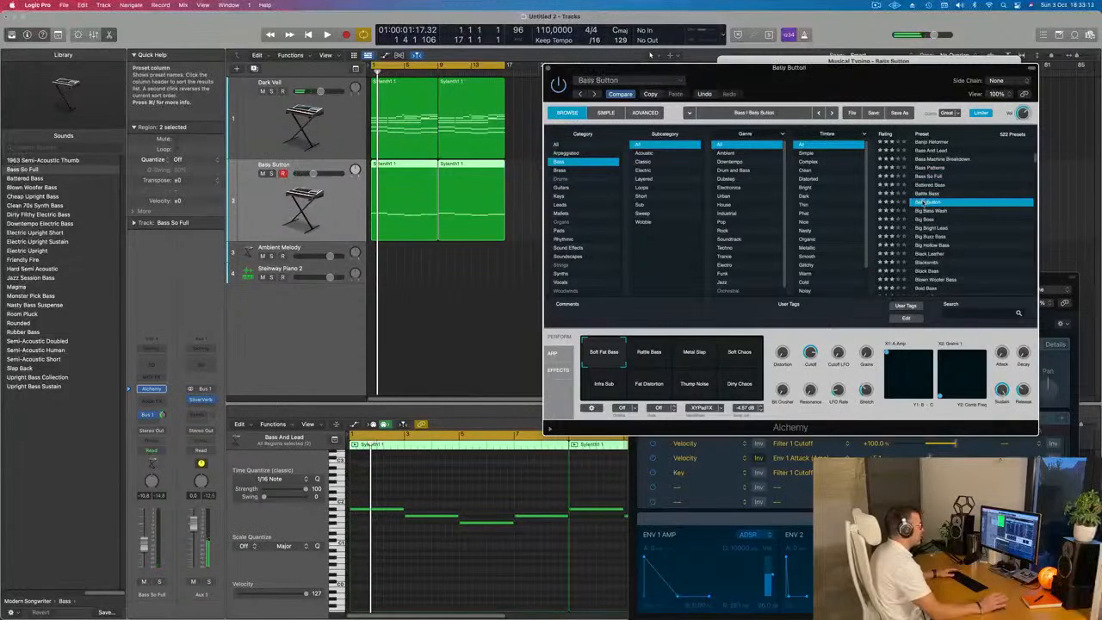
pyautogui.press('space')
pyautogui.scroll(-1, 930, 209)
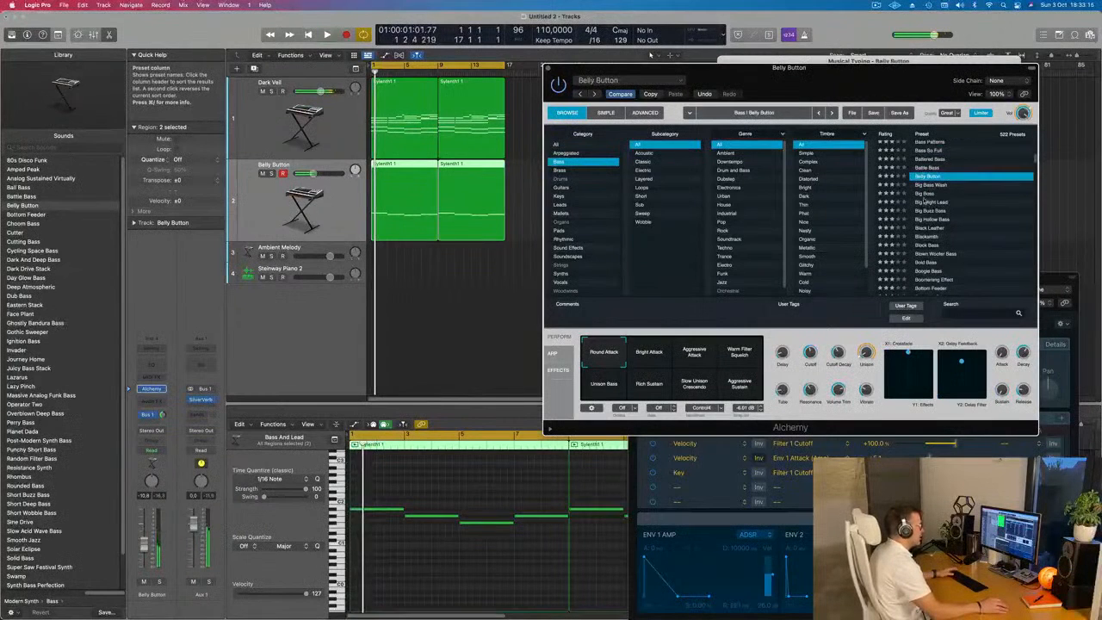
pyautogui.click(928, 203)
pyautogui.press('space')
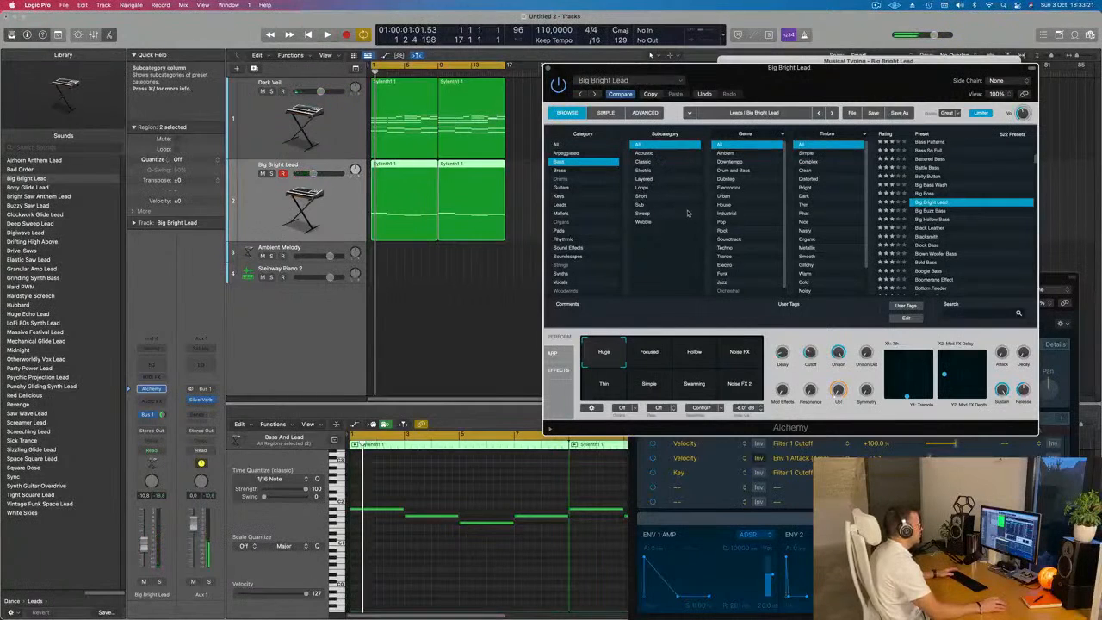
# - Filter the bass presets to the Layered subcategory, load Layered Kick Bass, and play it with the chords
pyautogui.click(642, 179)
pyautogui.click(939, 187)
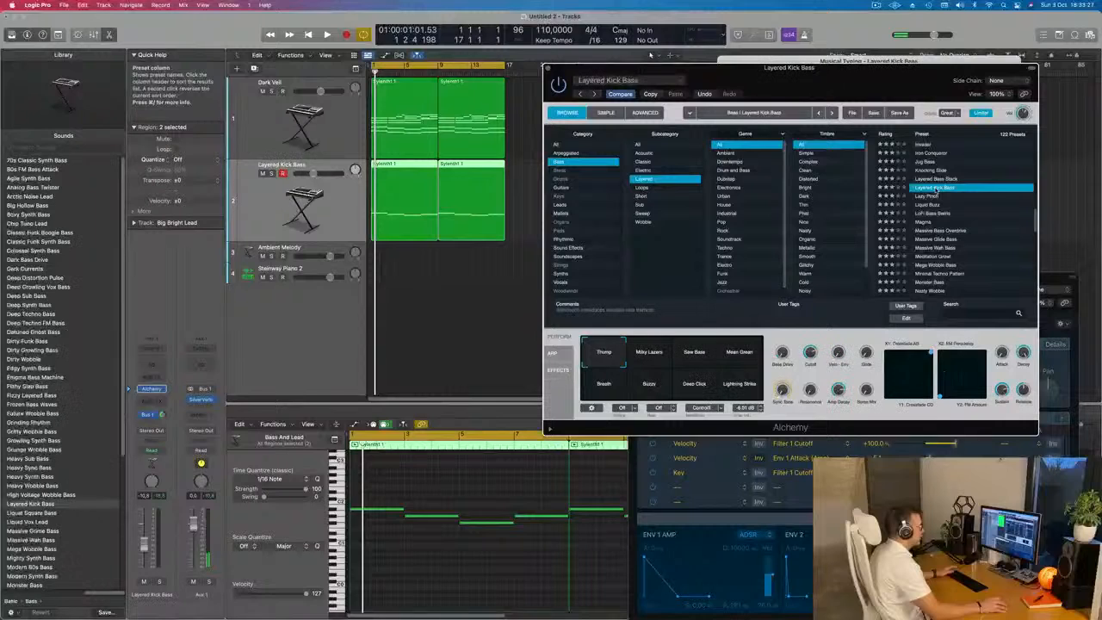
pyautogui.press('space')
pyautogui.scroll(-1, 956, 207)
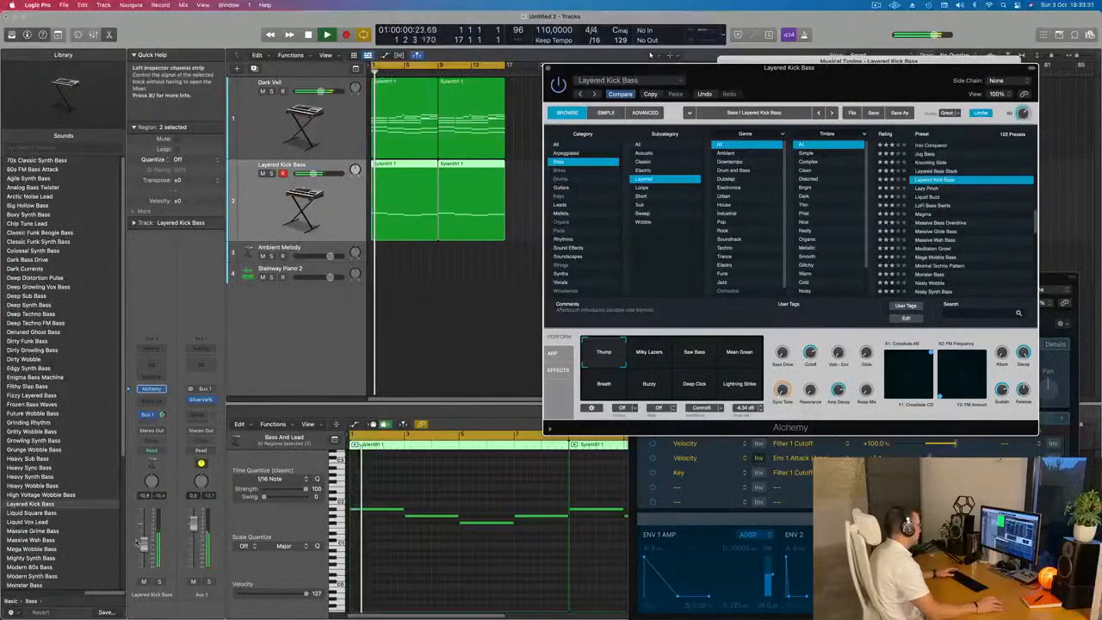
# - Solo the bass track briefly while raising its volume to about -4.7 dB, and close its Alchemy window
pyautogui.click(159, 582)
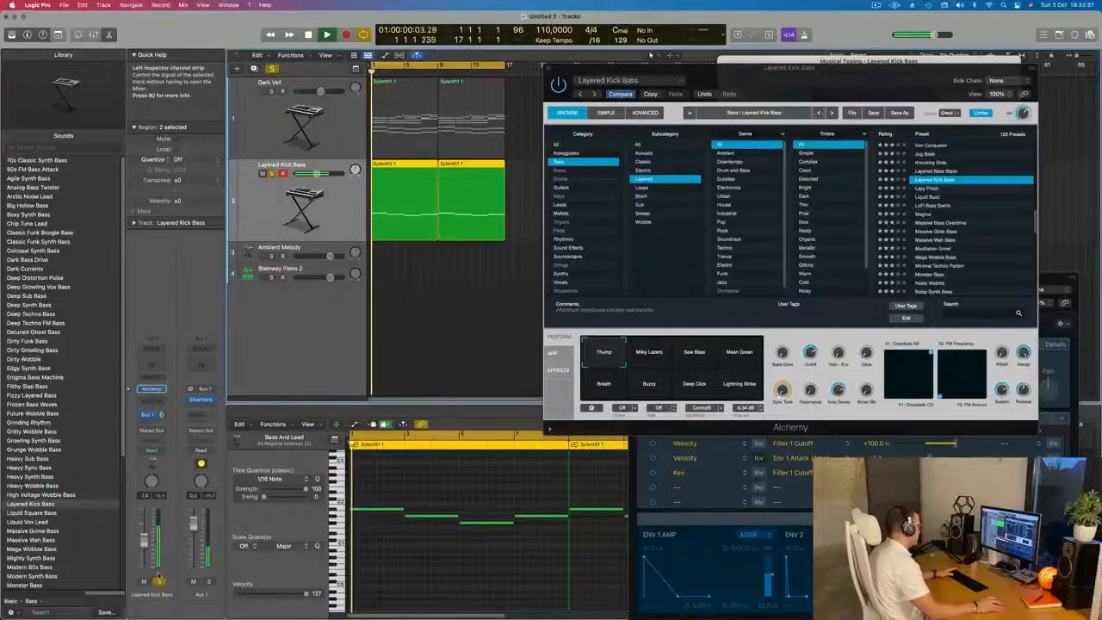
pyautogui.click(159, 582)
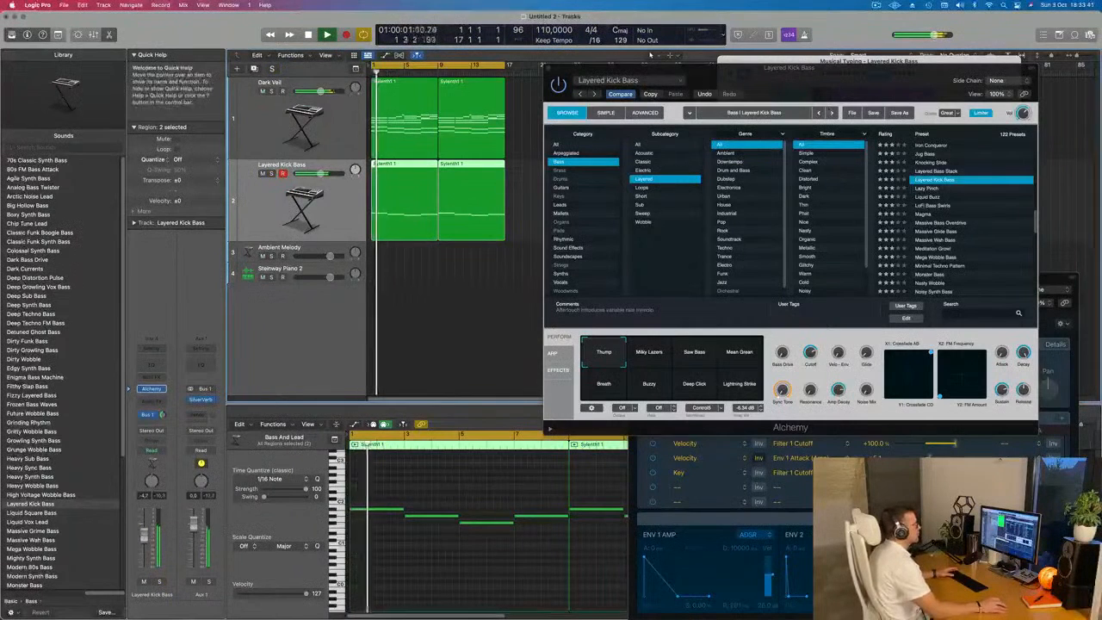
pyautogui.moveTo(748, 72); pyautogui.dragTo(690, 125)
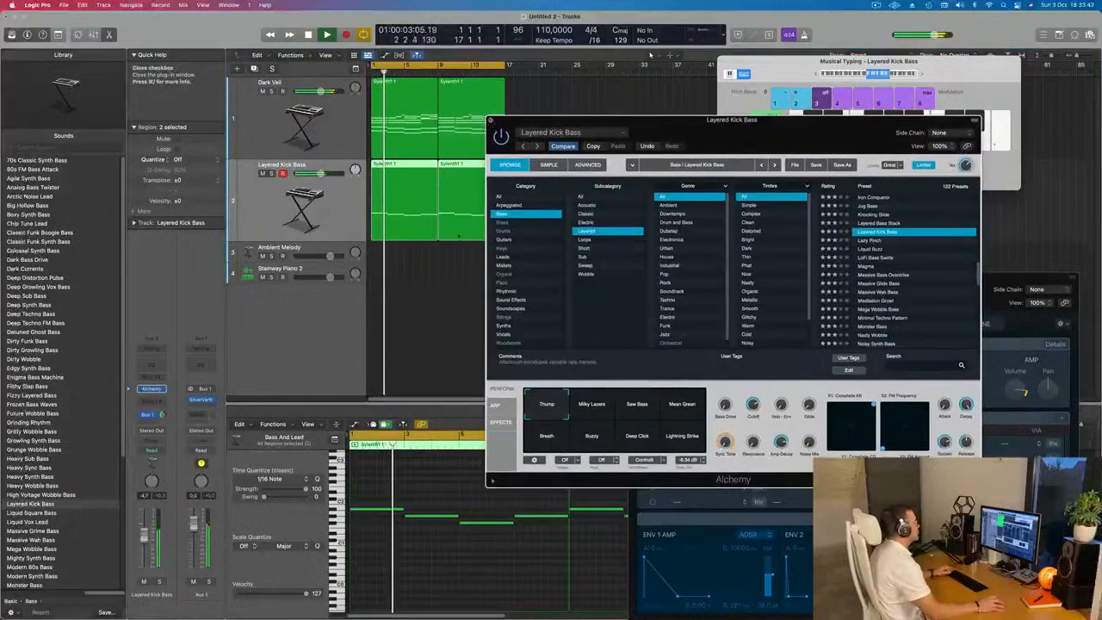
pyautogui.click(491, 122)
# - Repeat both regions on the Dark Veil and Layered Kick Bass tracks so they extend to bar 33
pyautogui.scroll(-2, 466, 174)
pyautogui.scroll(-2, 465, 175)
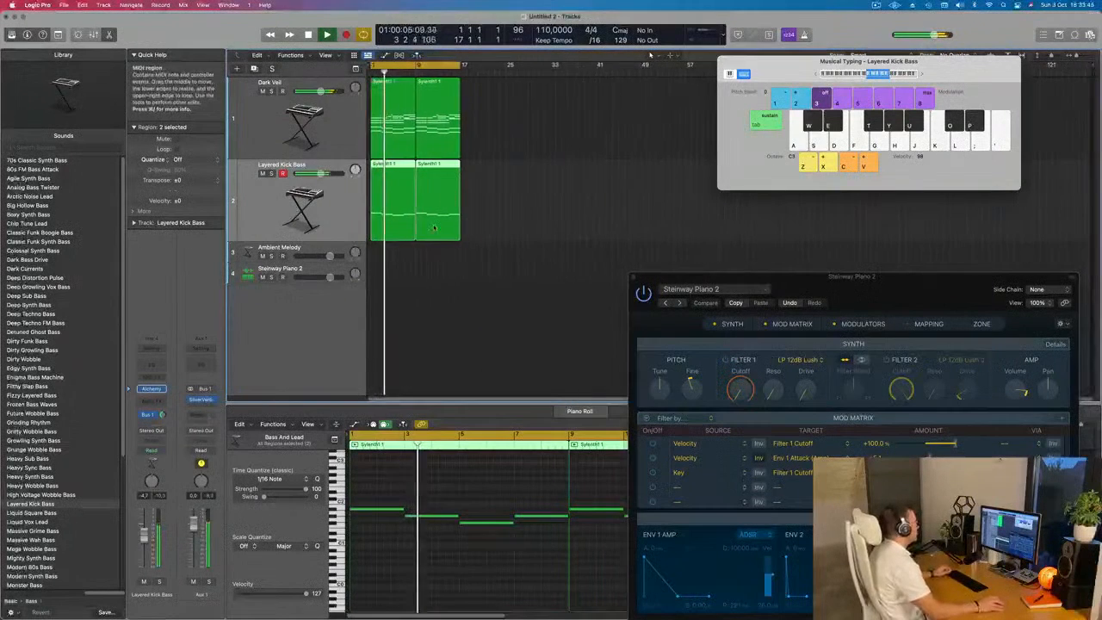
pyautogui.scroll(1, 465, 175)
pyautogui.moveTo(511, 138); pyautogui.dragTo(375, 185)
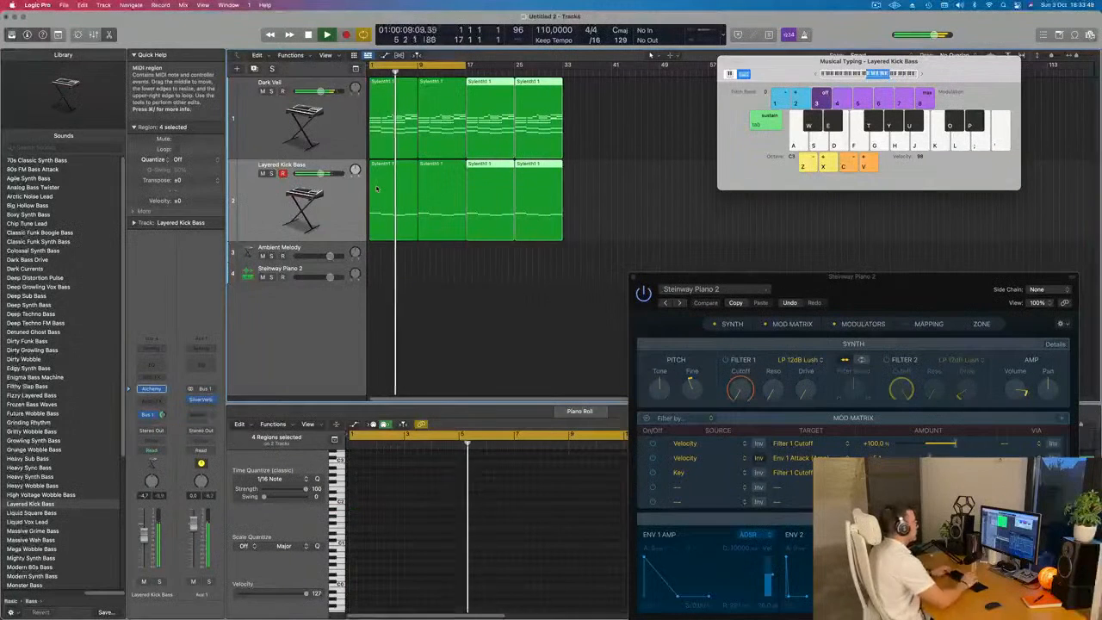
pyautogui.press('super+r')
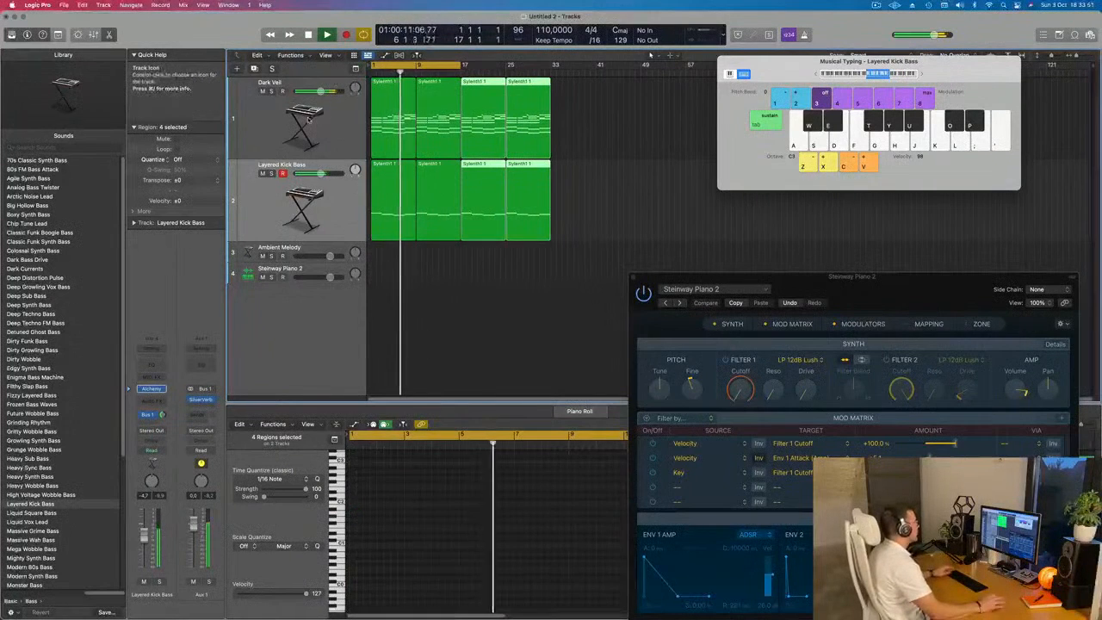
# - Copy the first Dark Veil region to the start of the Ambient Melody track
pyautogui.click(266, 128)
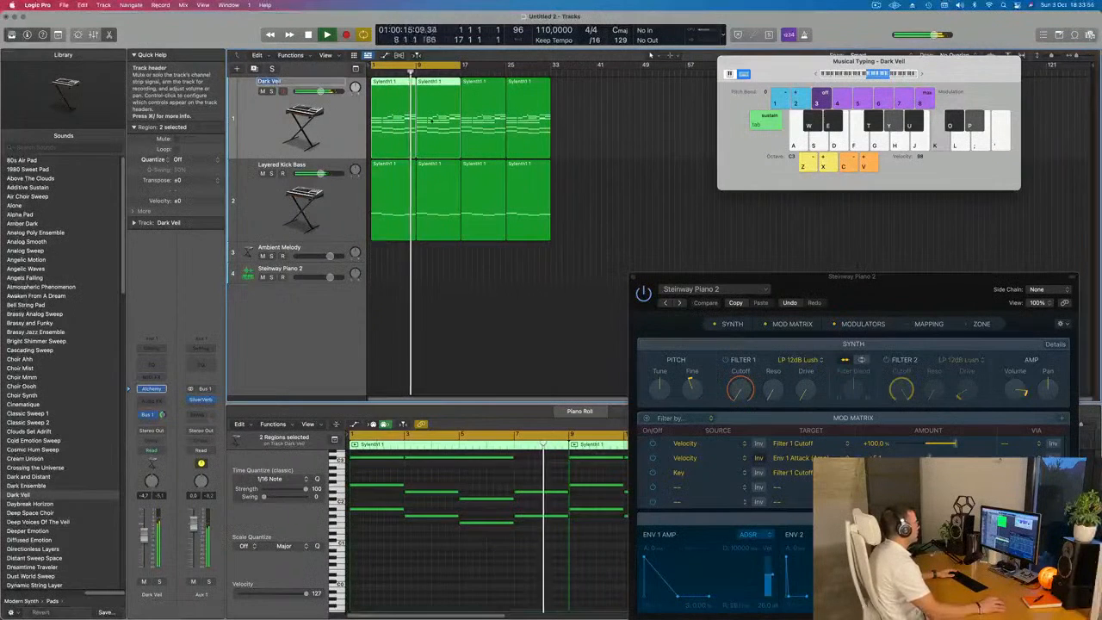
pyautogui.click(398, 297)
pyautogui.moveTo(402, 133); pyautogui.dragTo(402, 251)
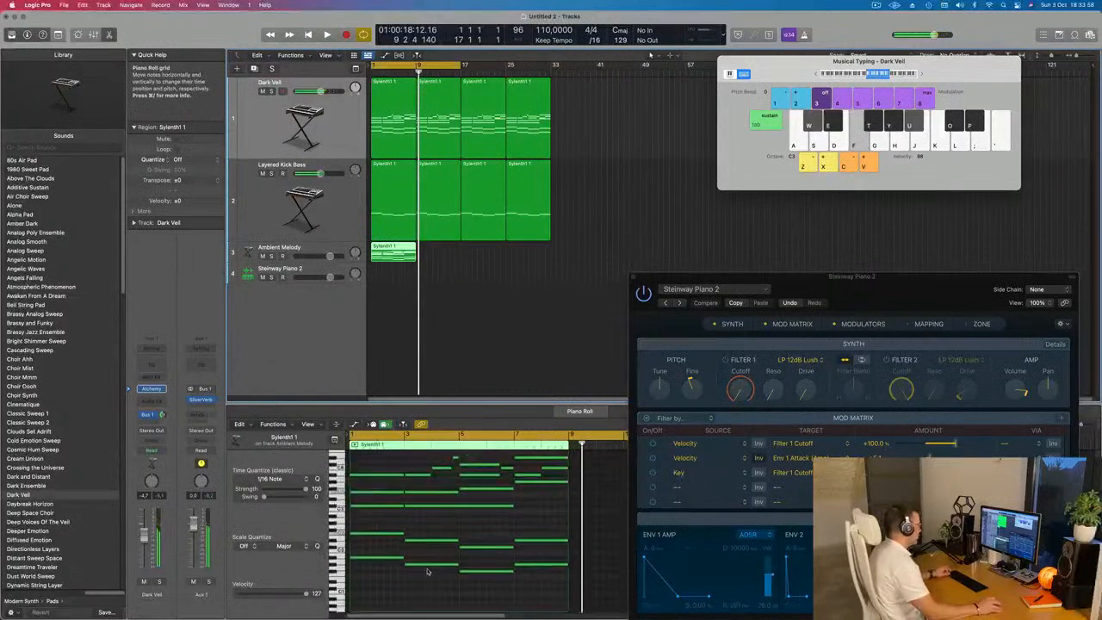
# - Delete the low bass and lower chord notes from the copied Ambient Melody region, keeping its upper notes
pyautogui.click(427, 565)
pyautogui.scroll(-2, 369, 505)
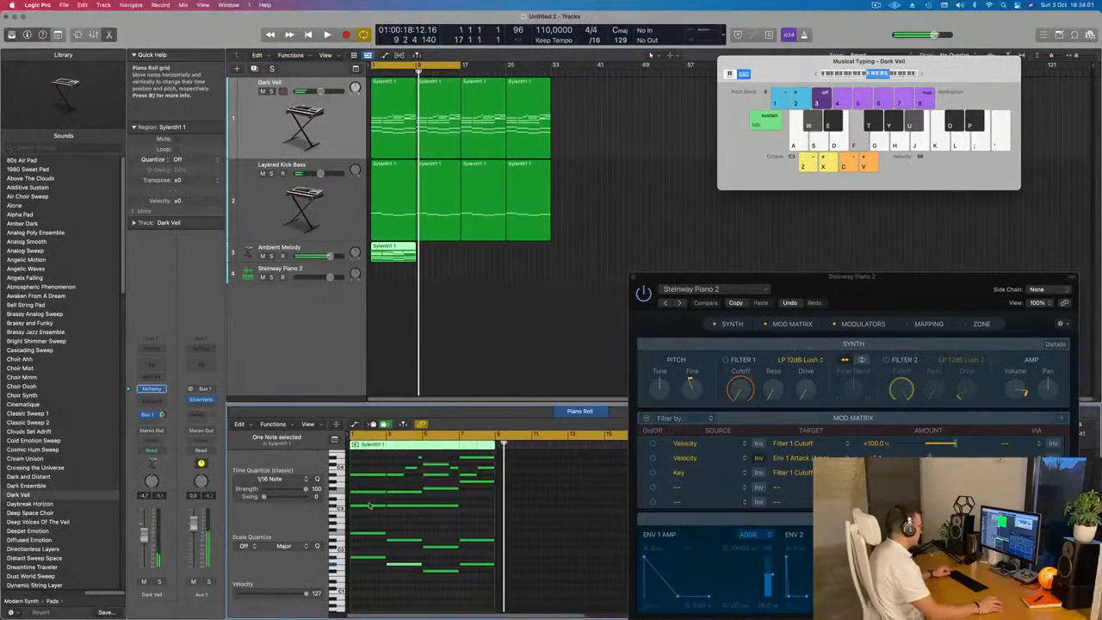
pyautogui.moveTo(430, 544); pyautogui.dragTo(479, 581)
pyautogui.scroll(3, 478, 516)
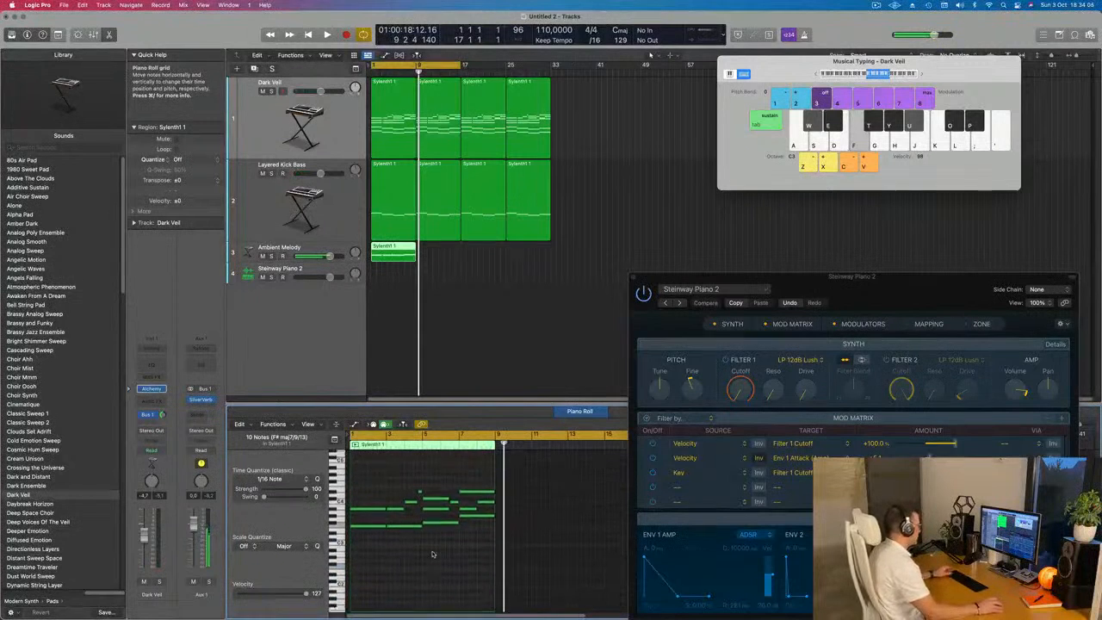
# - Play the Ambient Melody region, delete all but its lowest remaining line of notes, and replay it from the start
pyautogui.press('space')
pyautogui.click(297, 254)
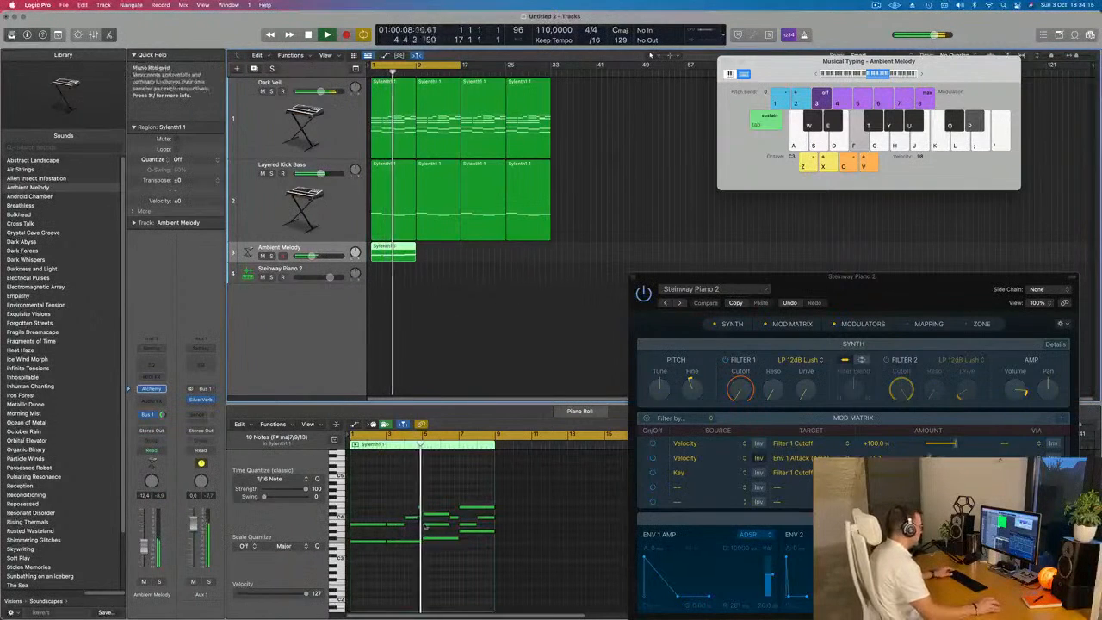
pyautogui.press('space')
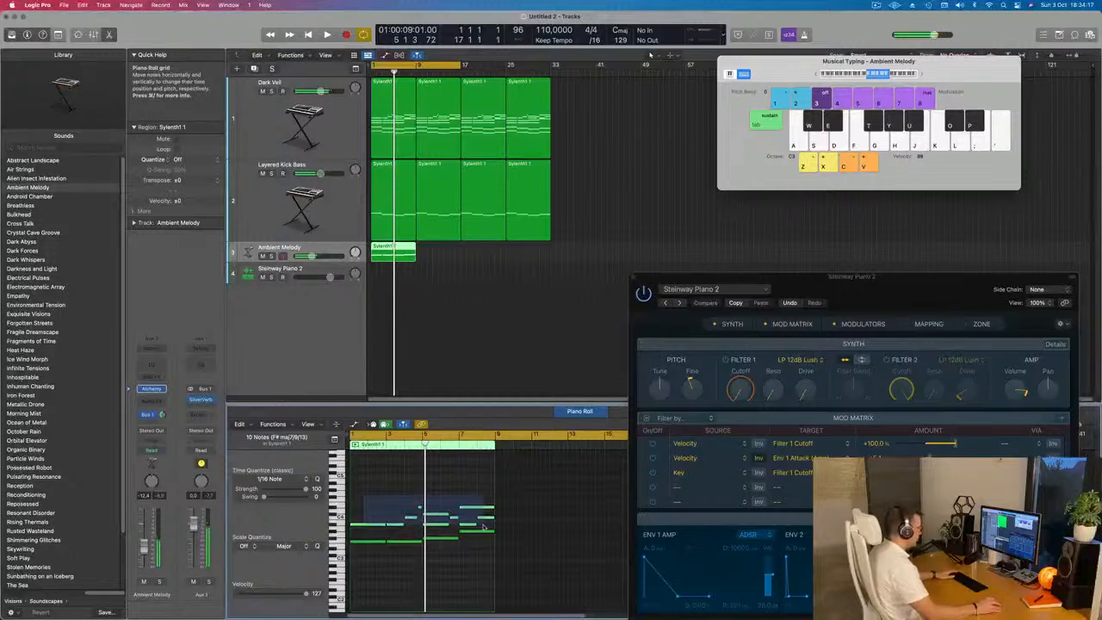
pyautogui.moveTo(483, 526); pyautogui.dragTo(484, 526)
pyautogui.press('Return')
pyautogui.press('space')
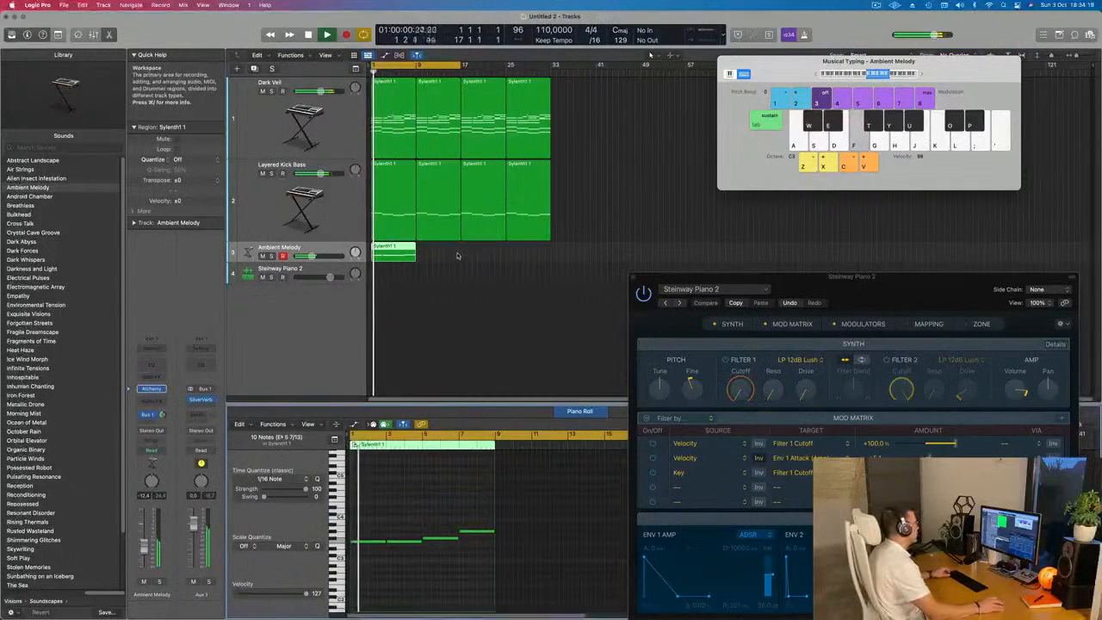
# - Repeat the Ambient Melody region three times to fill up to bar 33, and extend the cycle range to match
pyautogui.click(390, 256)
pyautogui.press('super+r')
pyautogui.press('super+r')
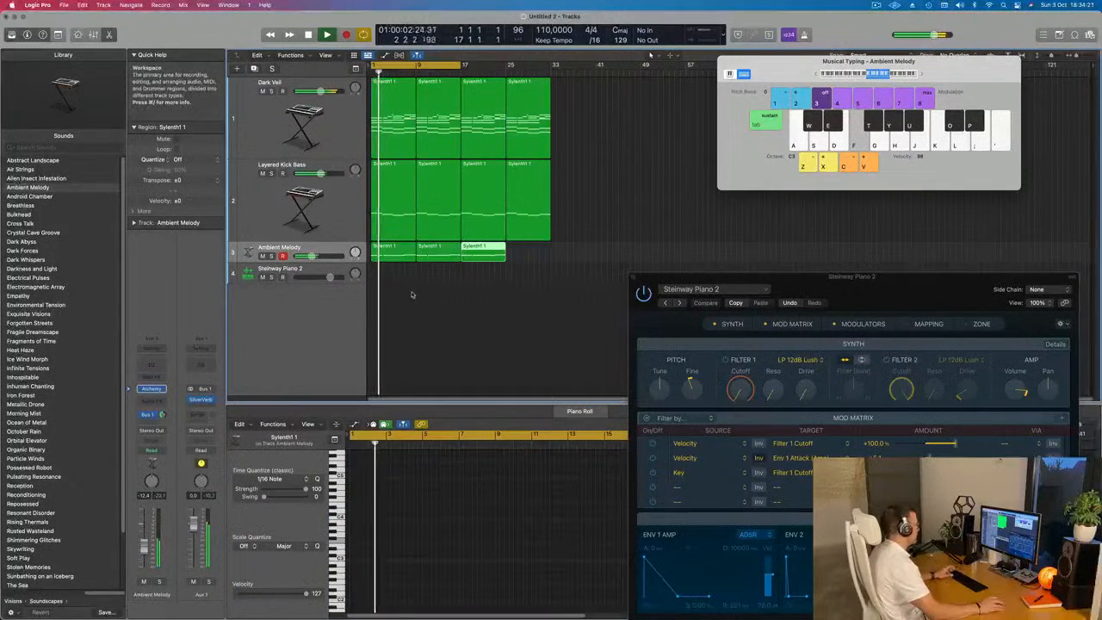
pyautogui.press('super+r')
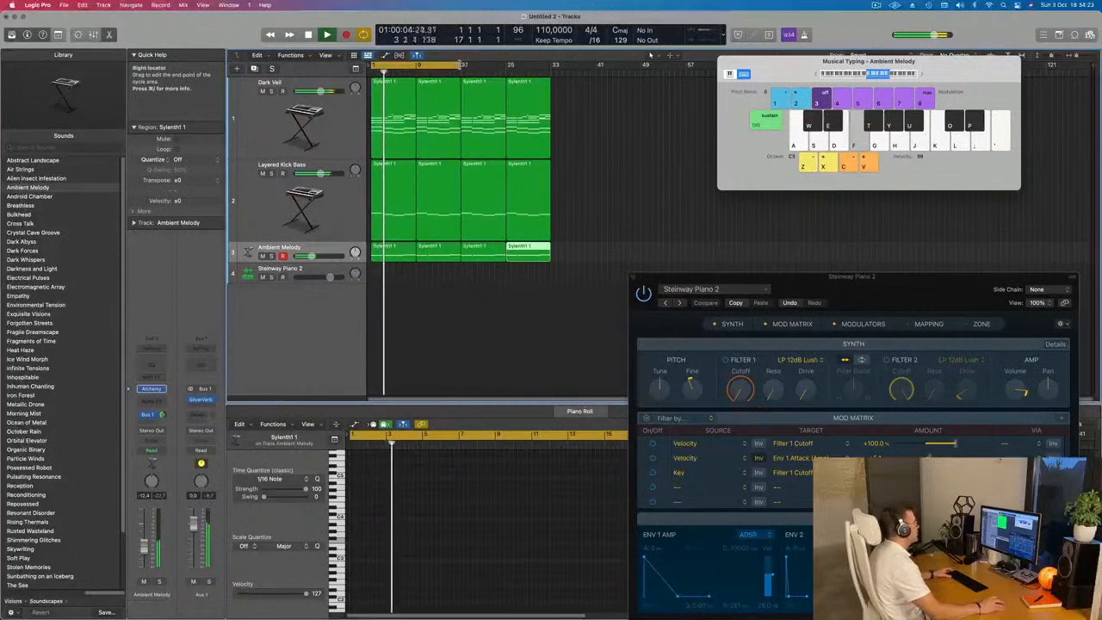
pyautogui.moveTo(464, 66); pyautogui.dragTo(555, 66)
# - Open Ambient Melody's Alchemy, audition the Crystalline and Unknown Bells snapshots during playback, settle on Animated, and raise the track's volume
pyautogui.click(337, 246)
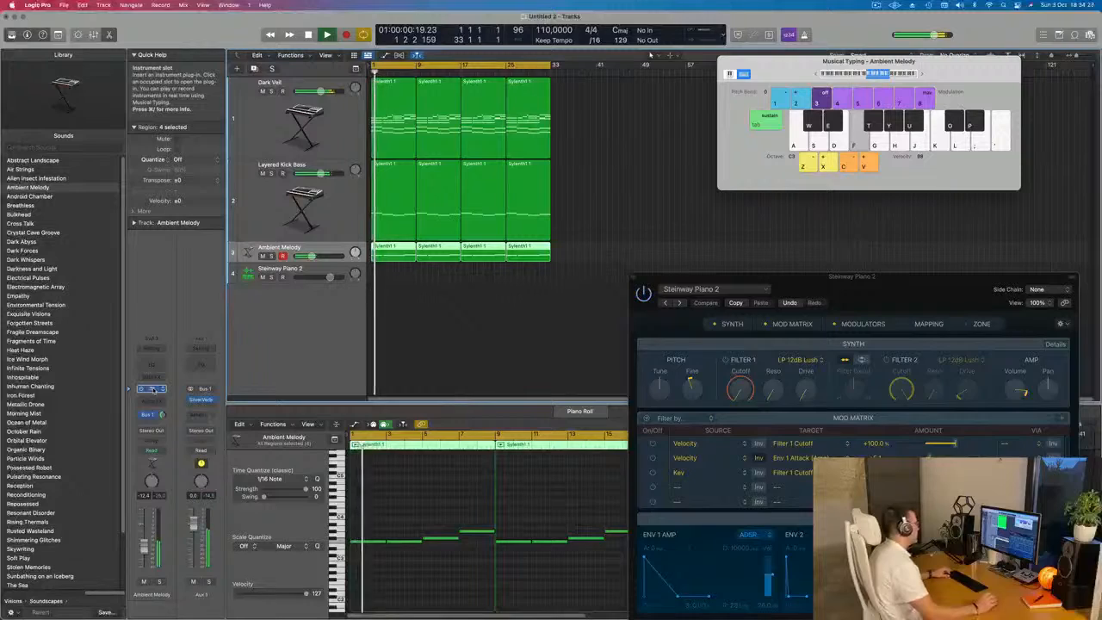
pyautogui.click(152, 389)
pyautogui.moveTo(752, 210); pyautogui.dragTo(534, 143)
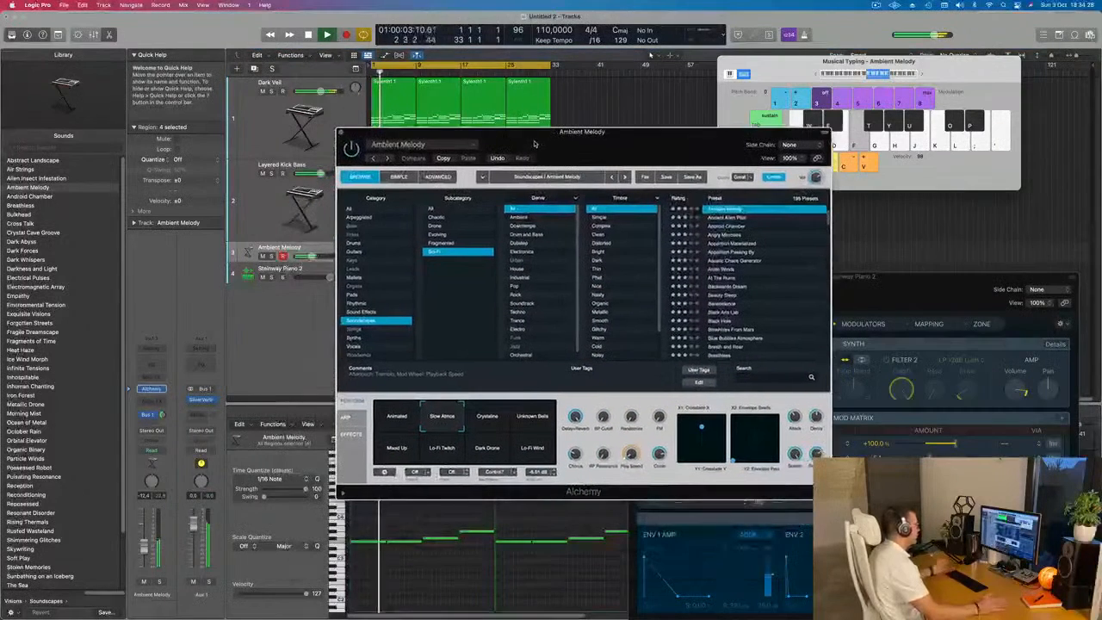
pyautogui.click(495, 415)
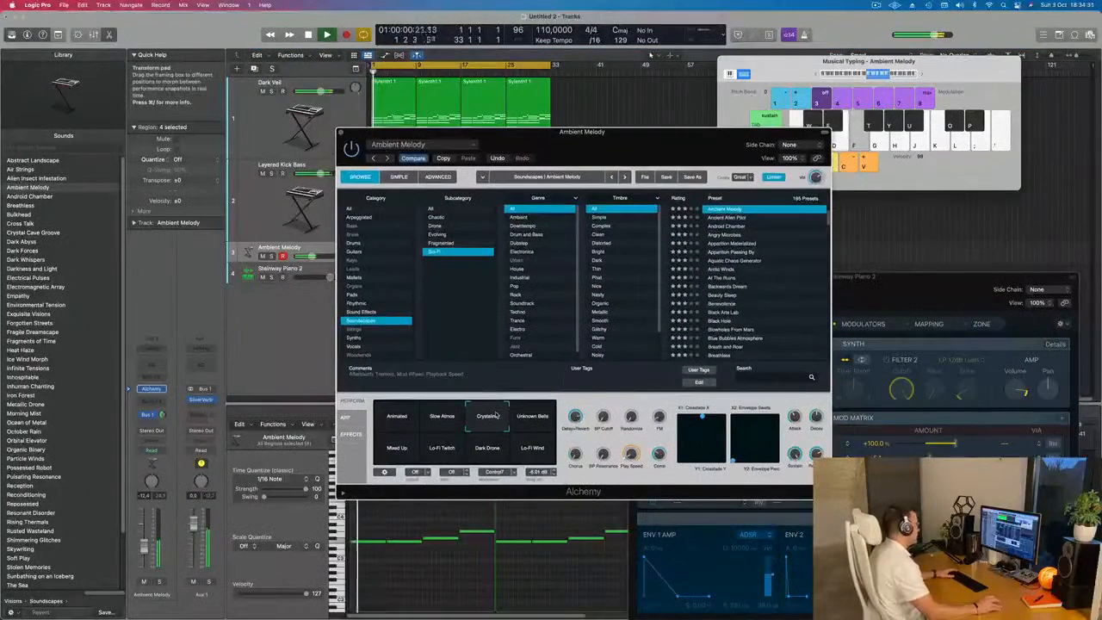
pyautogui.press('f')
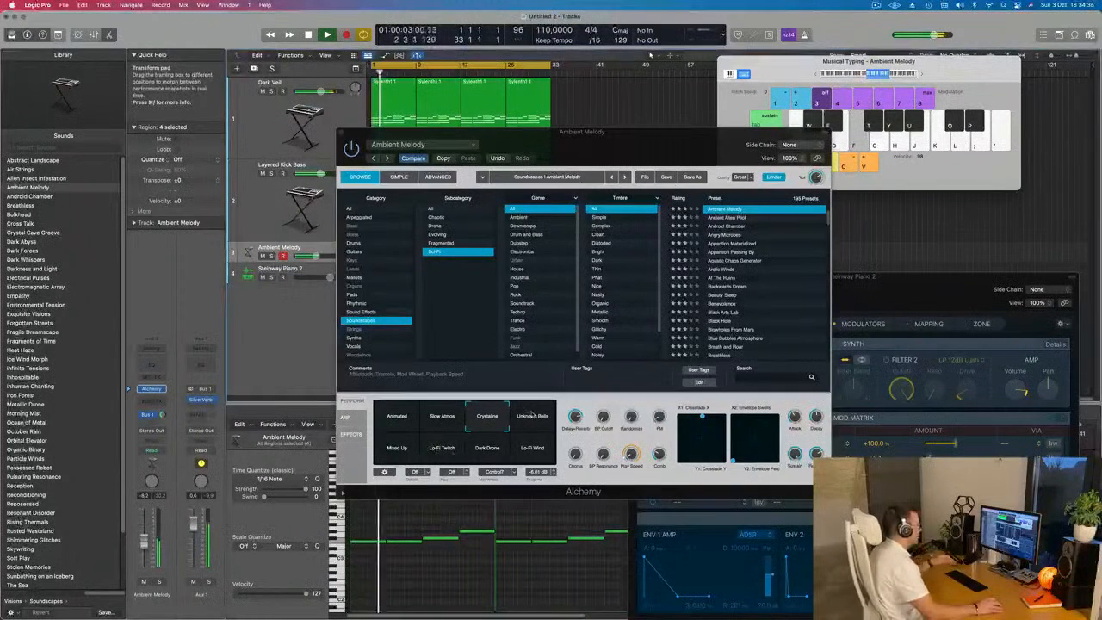
pyautogui.click(534, 418)
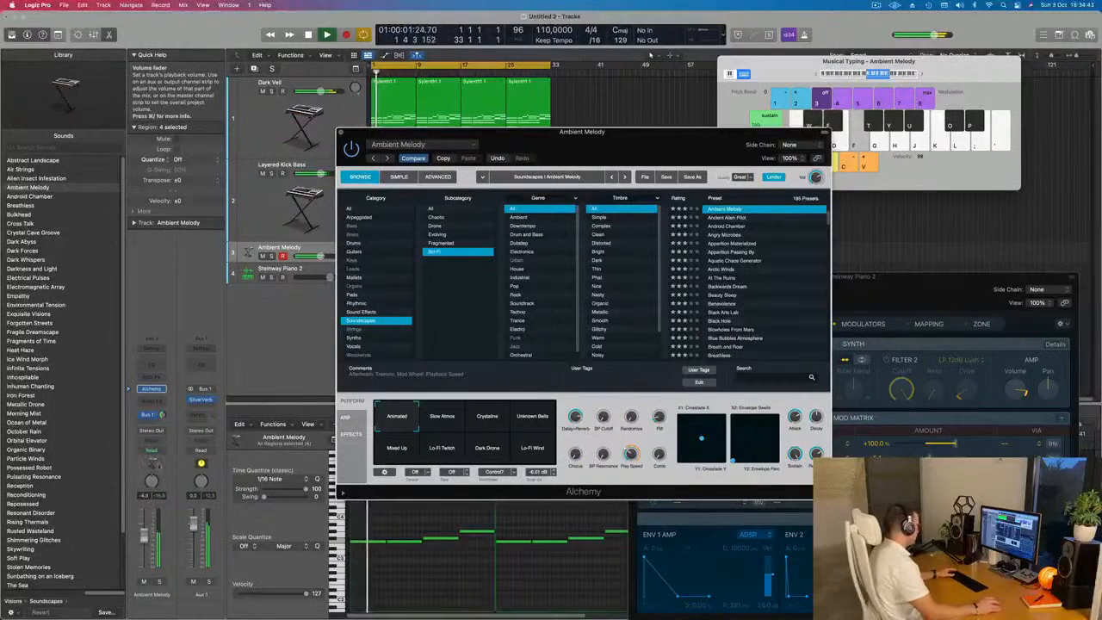
# - Add a Channel EQ to the Ambient Melody track and set its low cut to 292 Hz at 12 dB/Oct
pyautogui.click(148, 374)
pyautogui.click(148, 371)
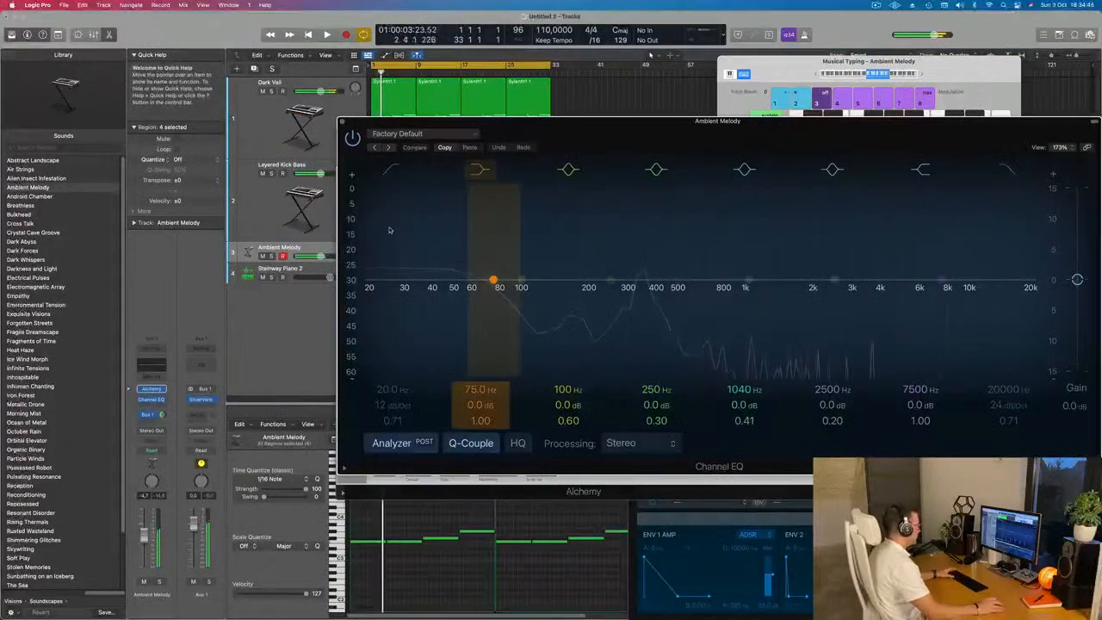
pyautogui.moveTo(392, 270); pyautogui.dragTo(638, 255)
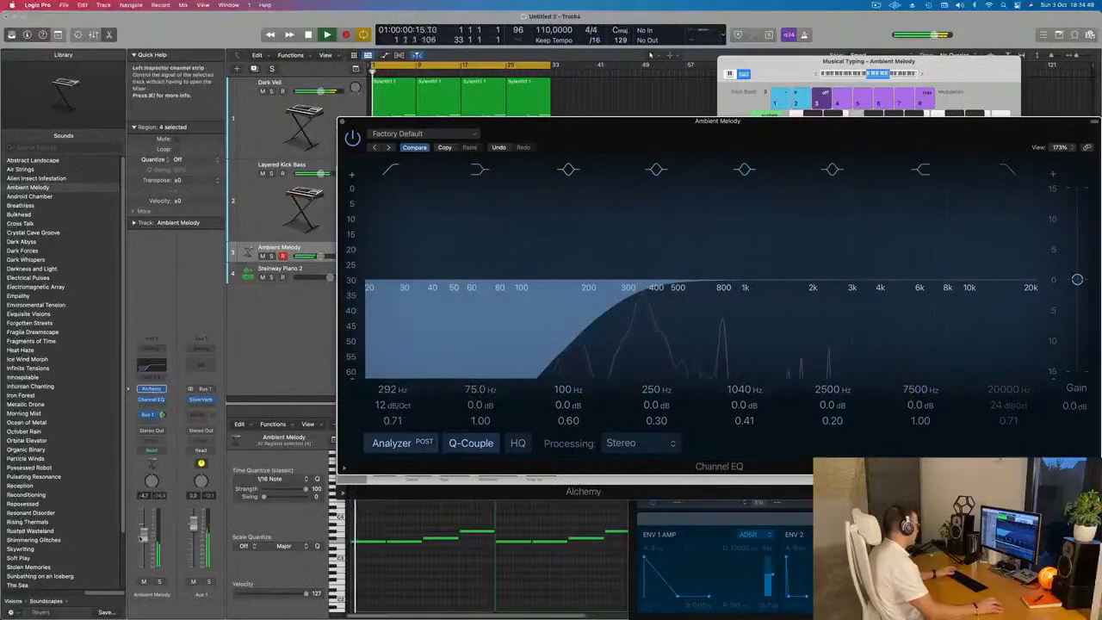
# - Close the Channel EQ and Alchemy windows of the Ambient Melody track
pyautogui.press('super+w')
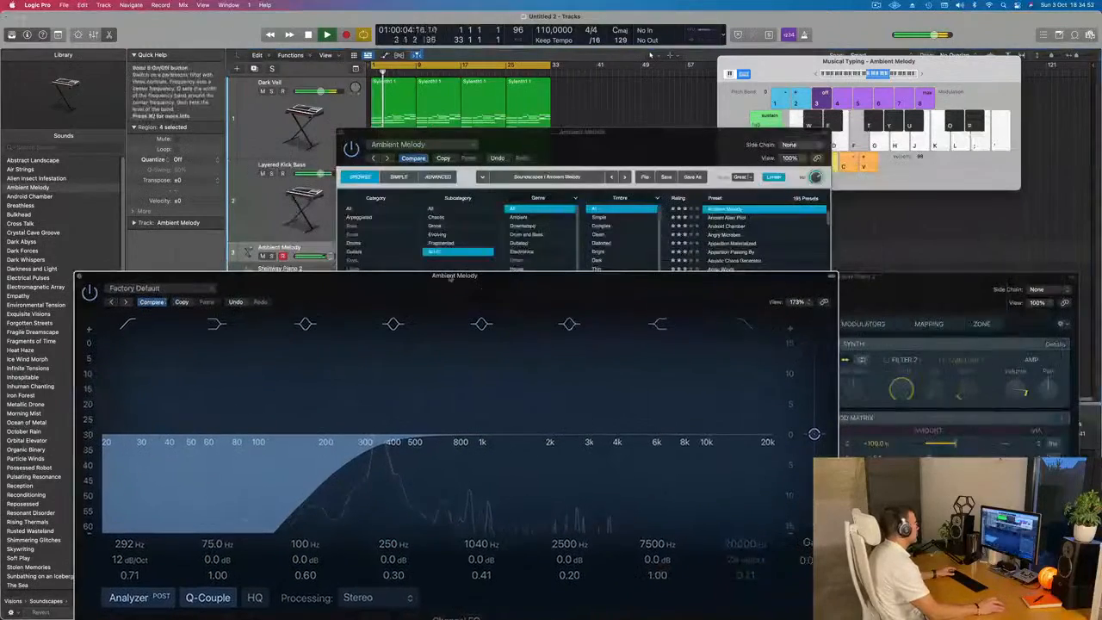
pyautogui.click(78, 277)
pyautogui.moveTo(338, 130); pyautogui.dragTo(175, 210)
pyautogui.click(176, 210)
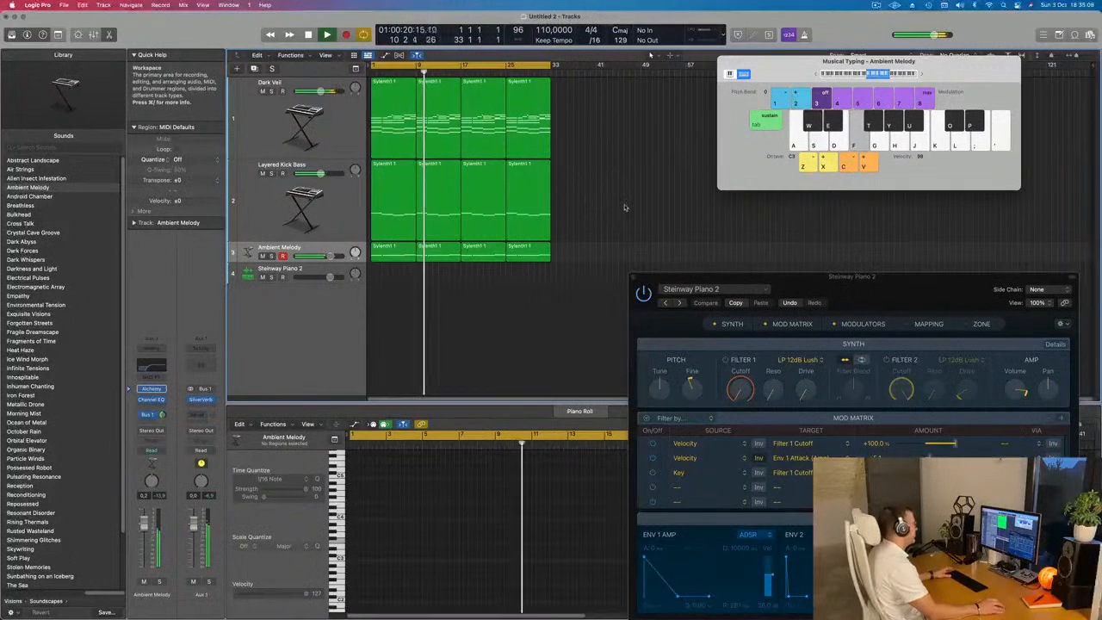
# - Duplicate the Dark Veil track, copy its four regions onto the duplicate, and stop playback
pyautogui.click(341, 134)
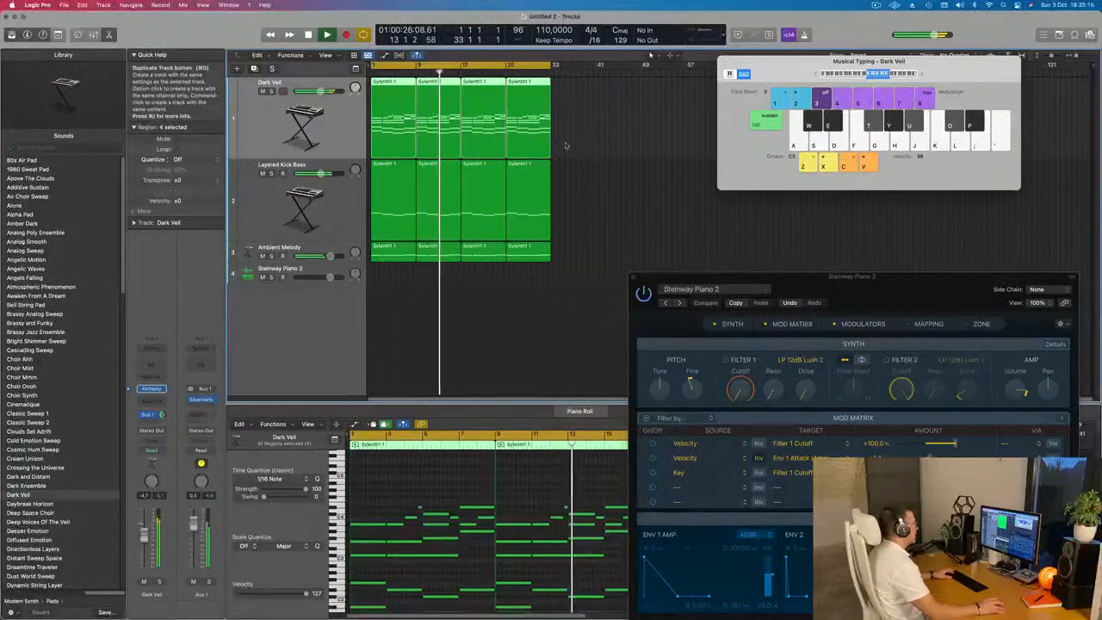
pyautogui.press('super+d')
pyautogui.moveTo(602, 138); pyautogui.dragTo(380, 198)
pyautogui.press('space')
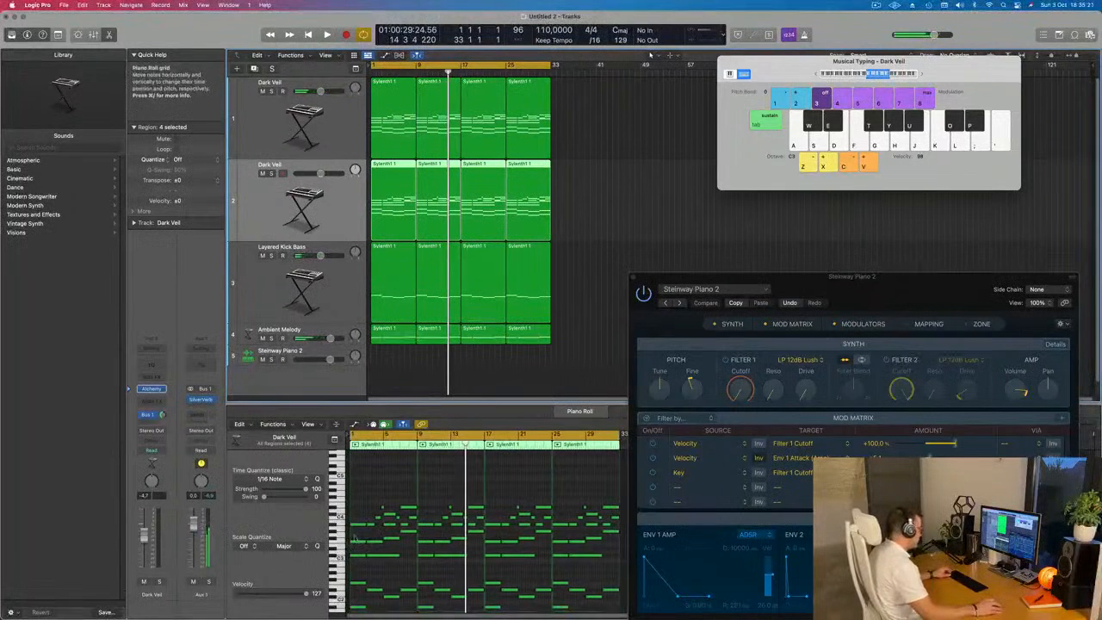
# - Delete the lower chord notes from the duplicate Dark Veil track's first region, keeping only a single upper melody line
pyautogui.moveTo(353, 538); pyautogui.dragTo(416, 539)
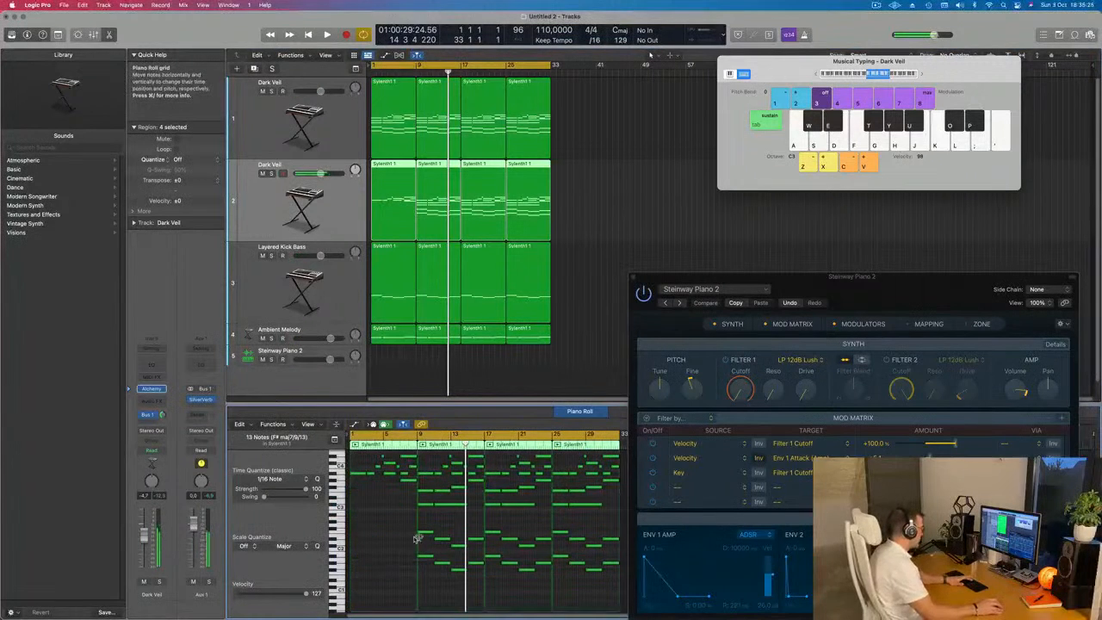
pyautogui.scroll(2, 412, 525)
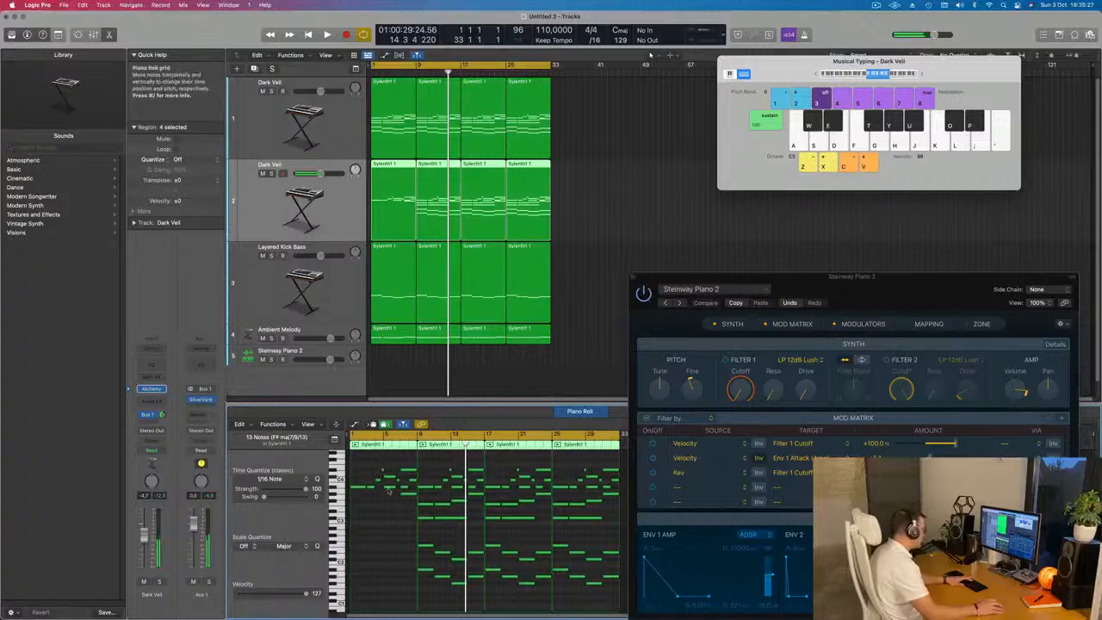
pyautogui.scroll(2, 389, 490)
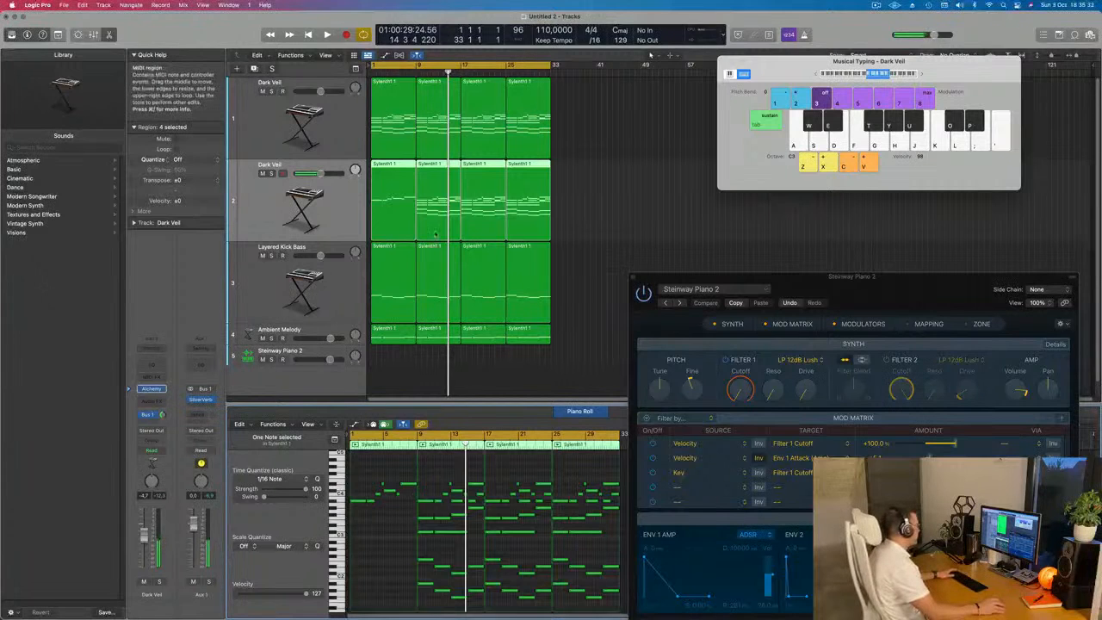
# - Delete the duplicate track's other three regions and repeat its edited first region three times to fill up to bar 33
pyautogui.press('Return')
pyautogui.click(486, 211)
pyautogui.keyDown('shift'); pyautogui.click(447, 214); pyautogui.keyUp('shift')
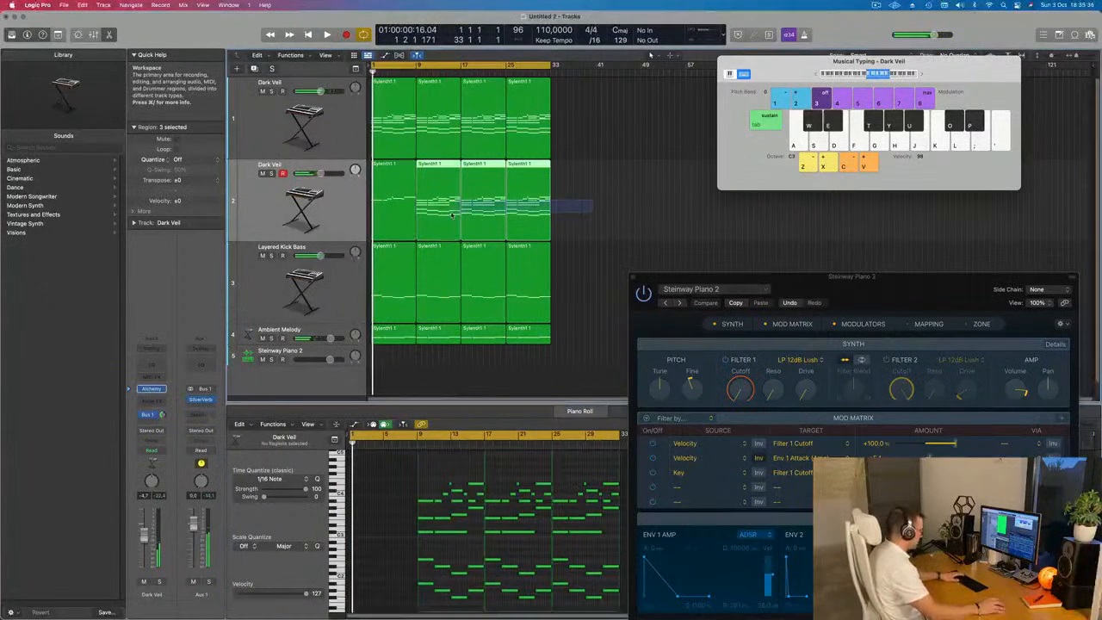
pyautogui.press('Delete')
pyautogui.click(410, 202)
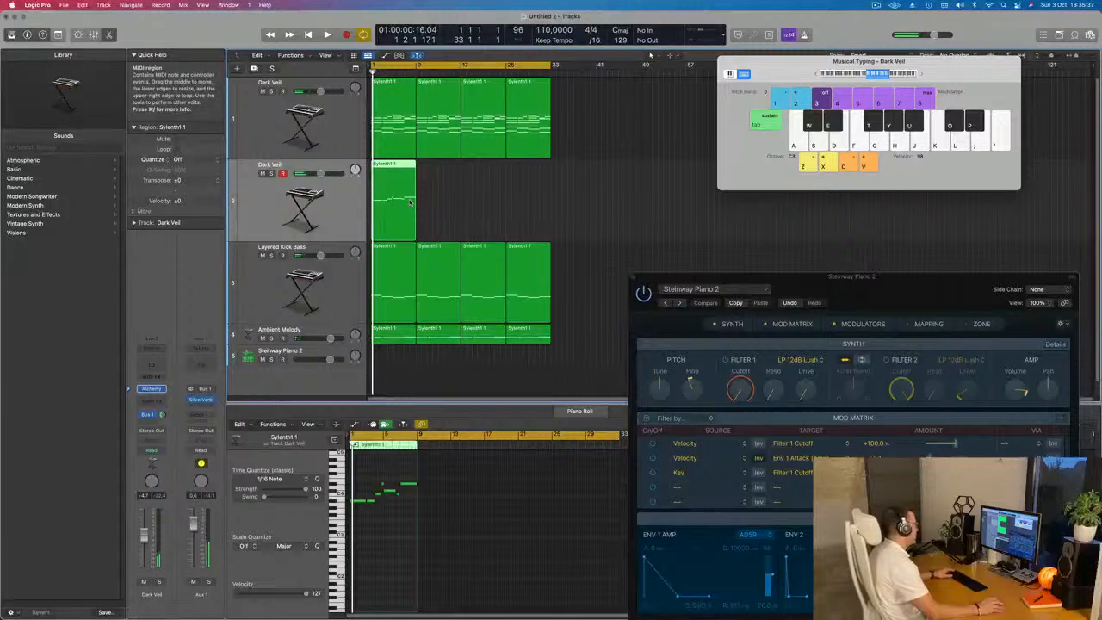
pyautogui.press('super+r')
pyautogui.press('super+r')
pyautogui.press('super+r')
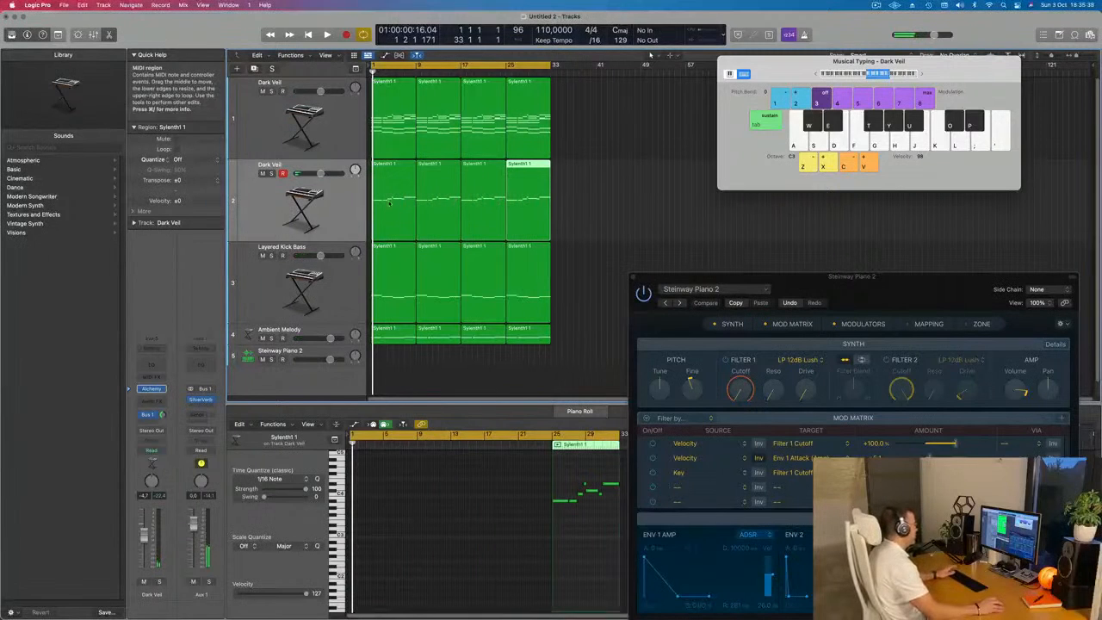
# - Open the duplicate Dark Veil track's Alchemy, browse the Leads and Keys presets, and load Spacy E-Piano during playback
pyautogui.click(338, 206)
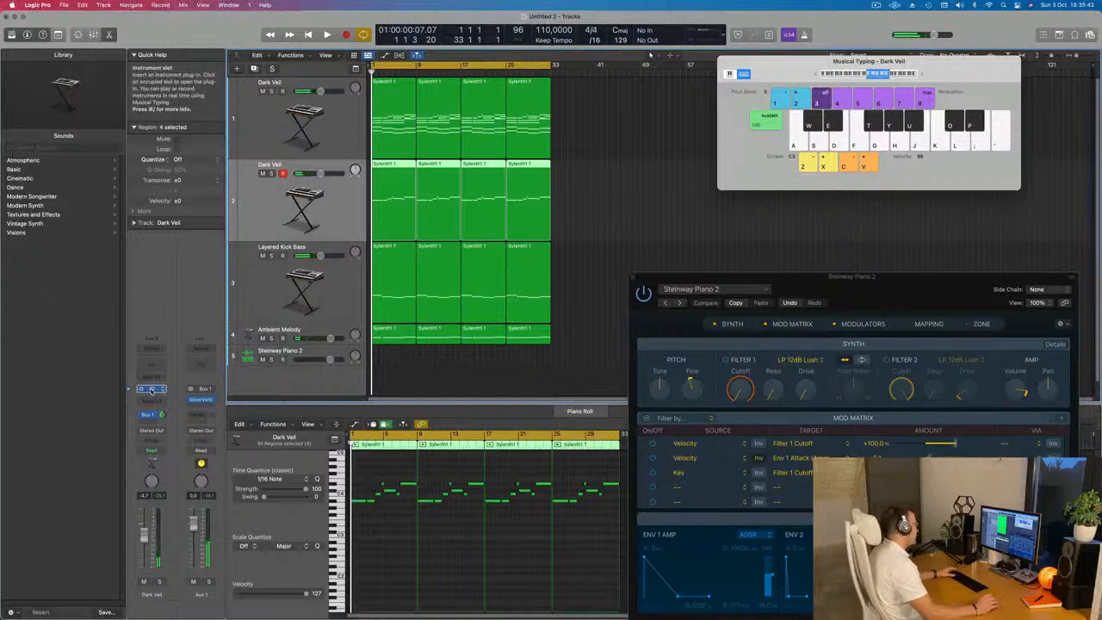
pyautogui.click(152, 389)
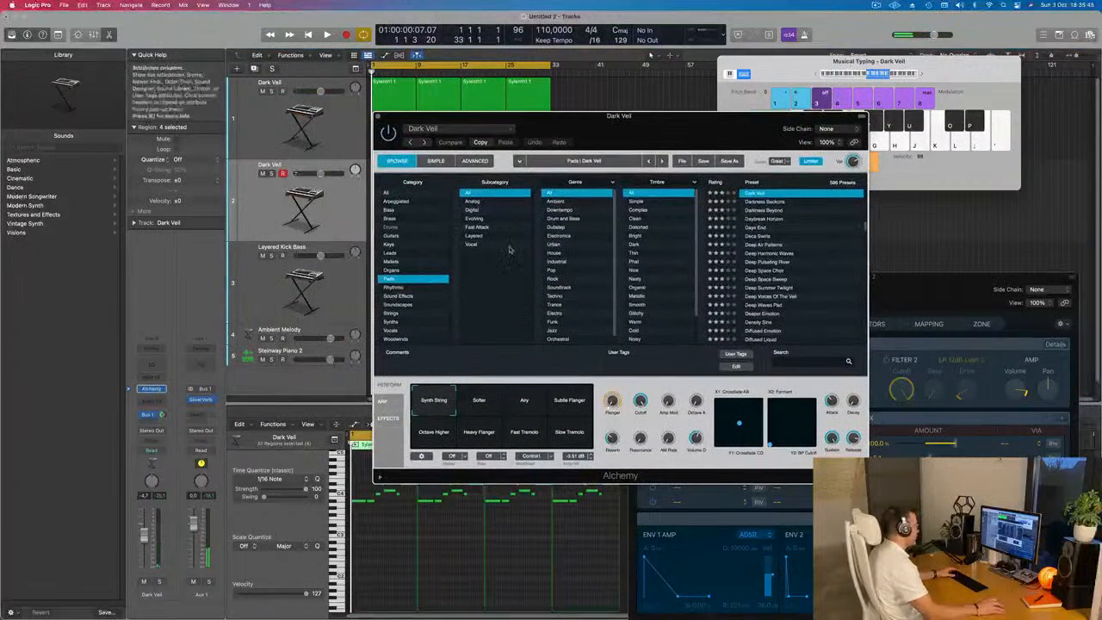
pyautogui.moveTo(638, 134); pyautogui.dragTo(665, 186)
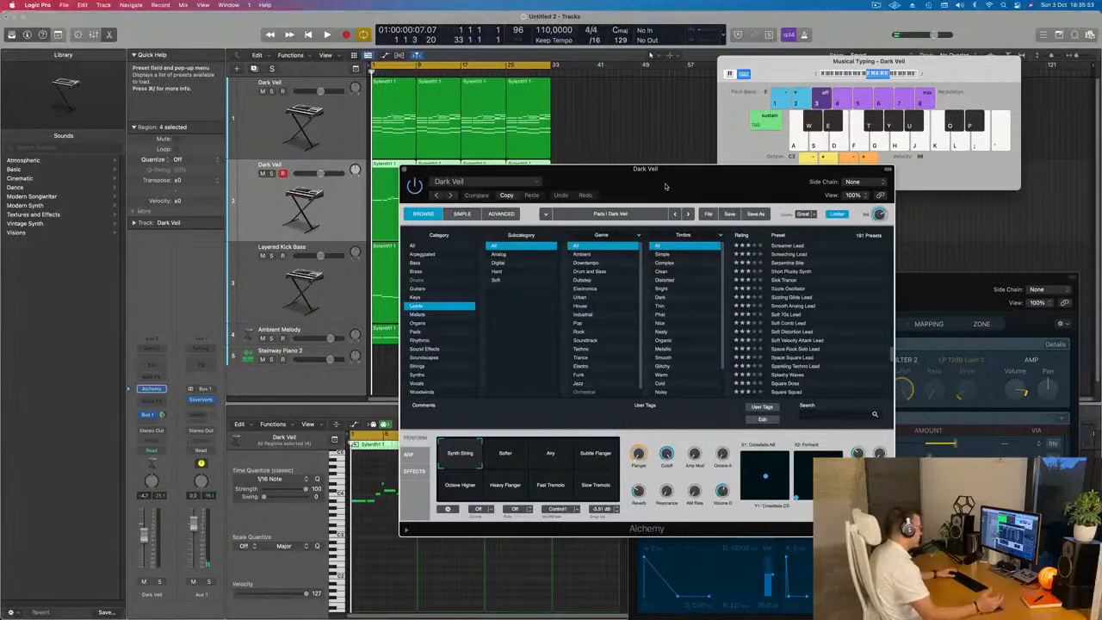
pyautogui.moveTo(664, 185); pyautogui.dragTo(667, 186)
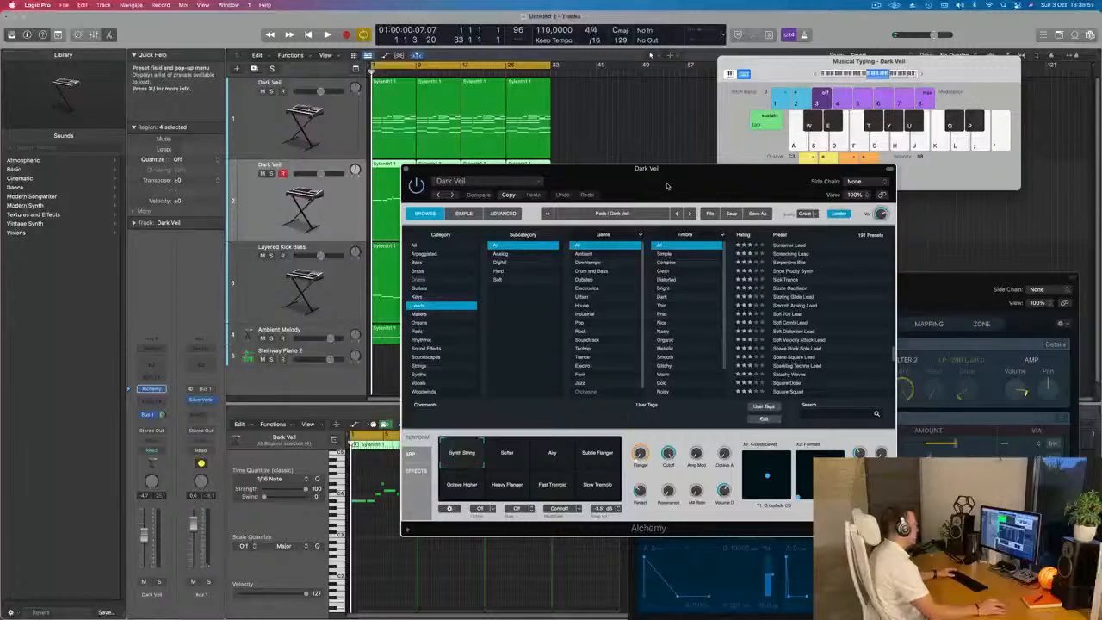
pyautogui.moveTo(666, 186); pyautogui.dragTo(806, 161)
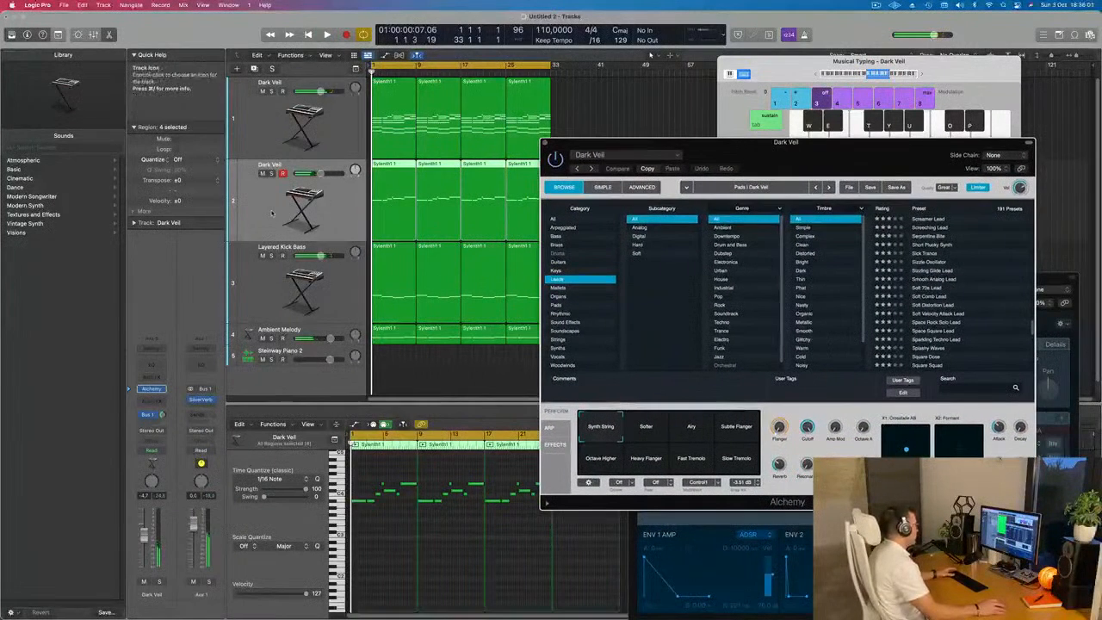
pyautogui.click(562, 271)
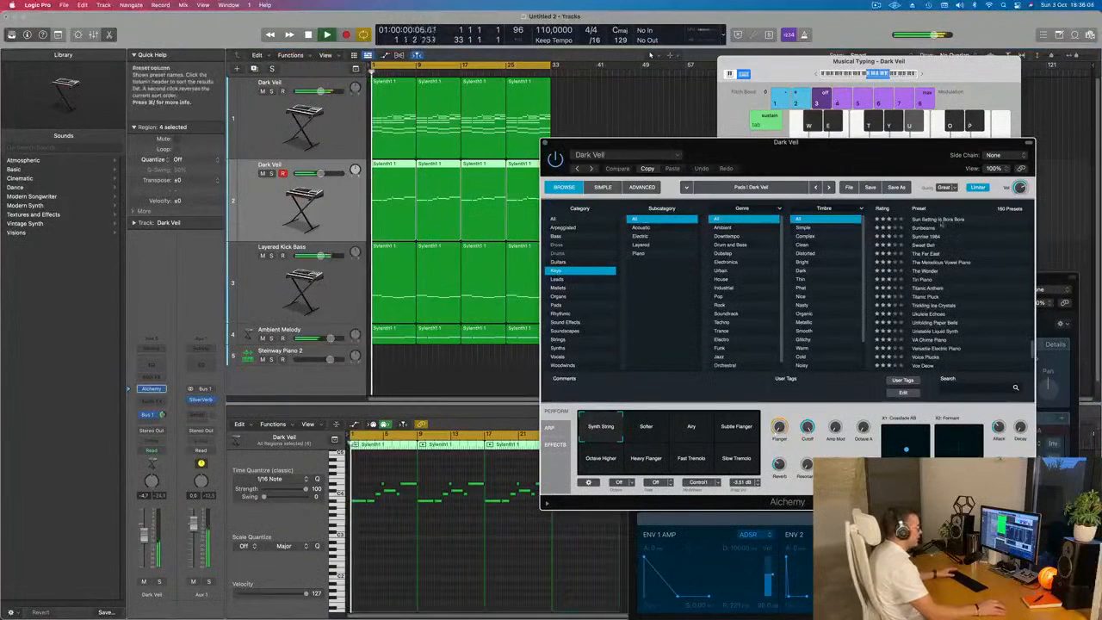
pyautogui.scroll(3, 956, 240)
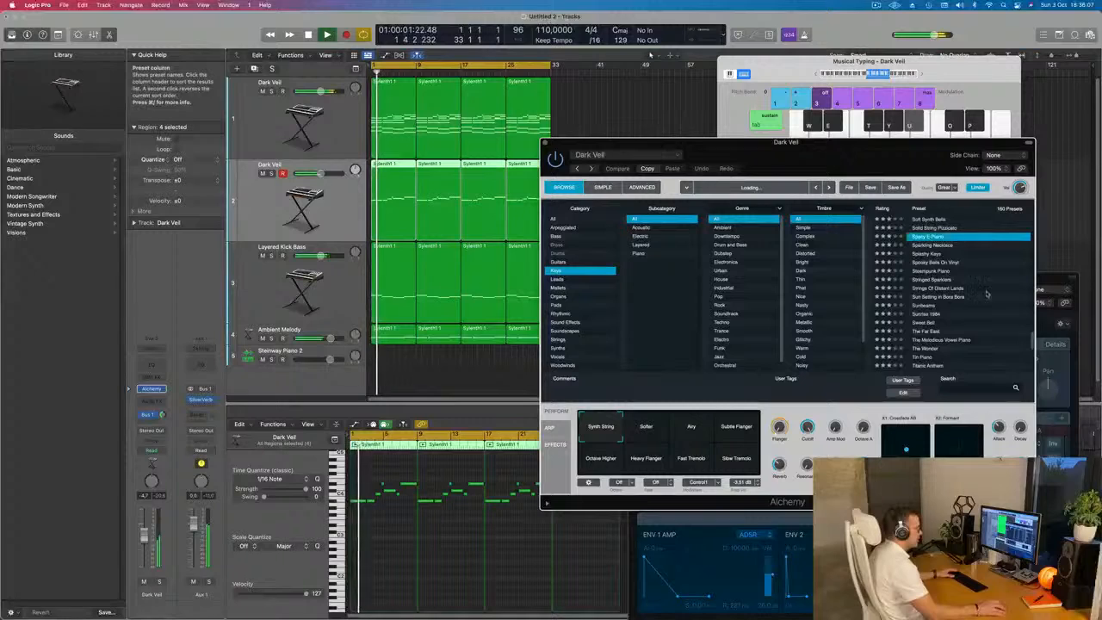
pyautogui.scroll(10, 998, 284)
pyautogui.scroll(10, 955, 293)
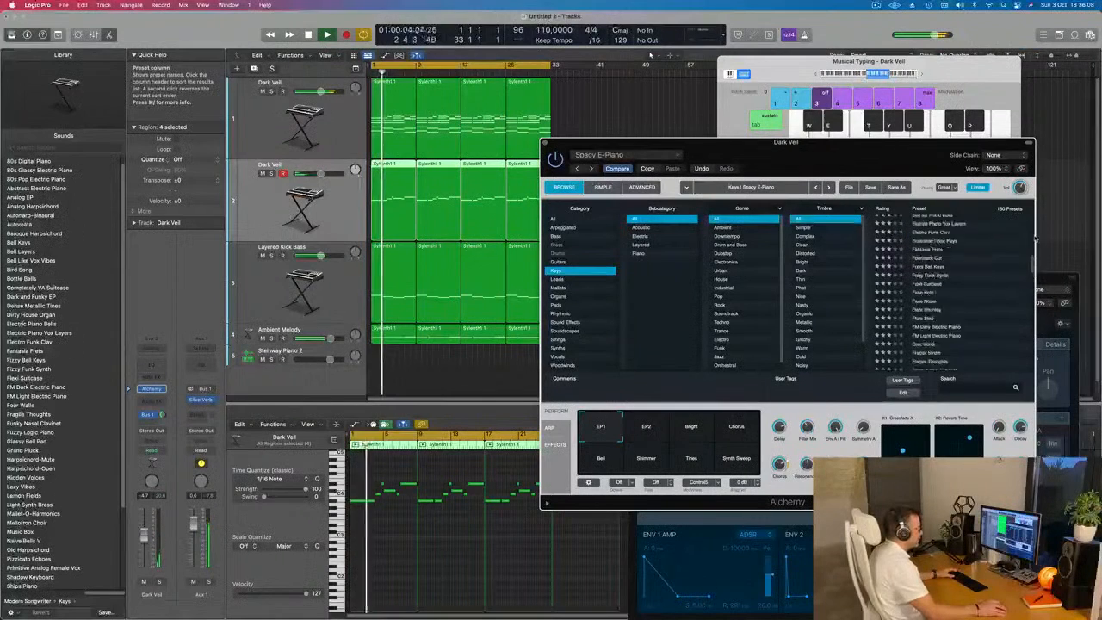
# - Look through the Keys presets in Alchemy and replay the melody with Spacy E-Piano to judge the sound
pyautogui.moveTo(790, 158); pyautogui.dragTo(758, 138)
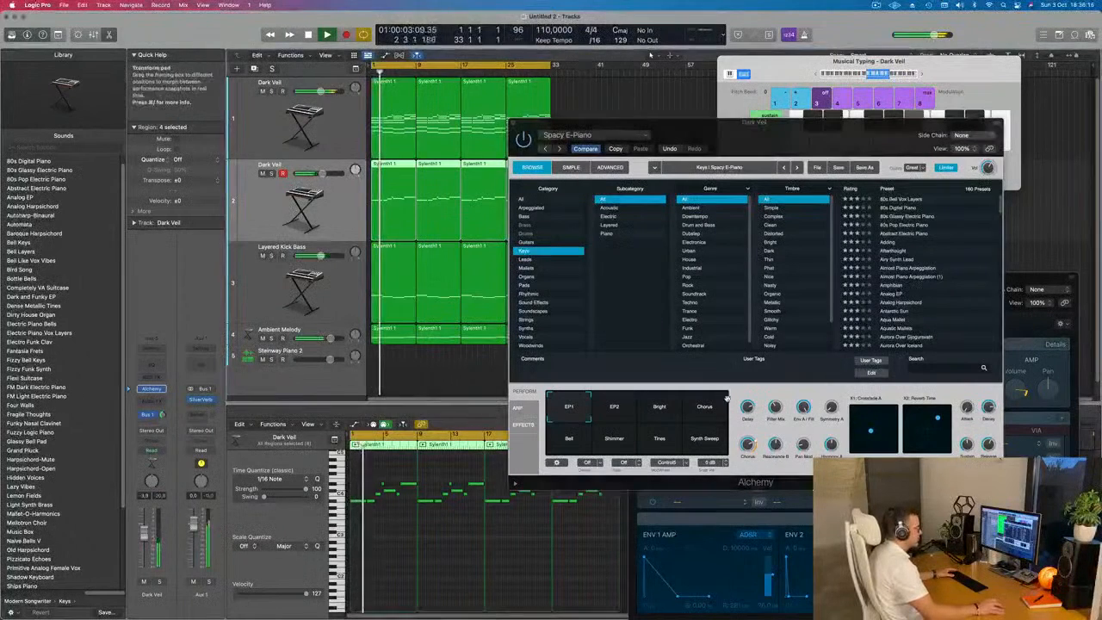
pyautogui.scroll(-15, 990, 233)
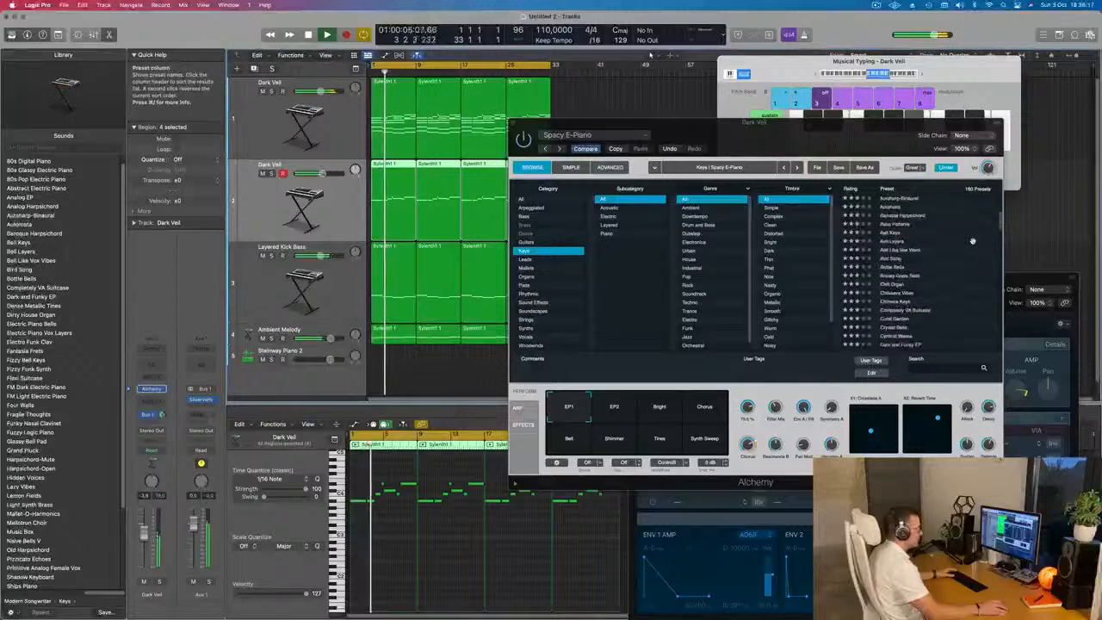
pyautogui.scroll(-10, 977, 240)
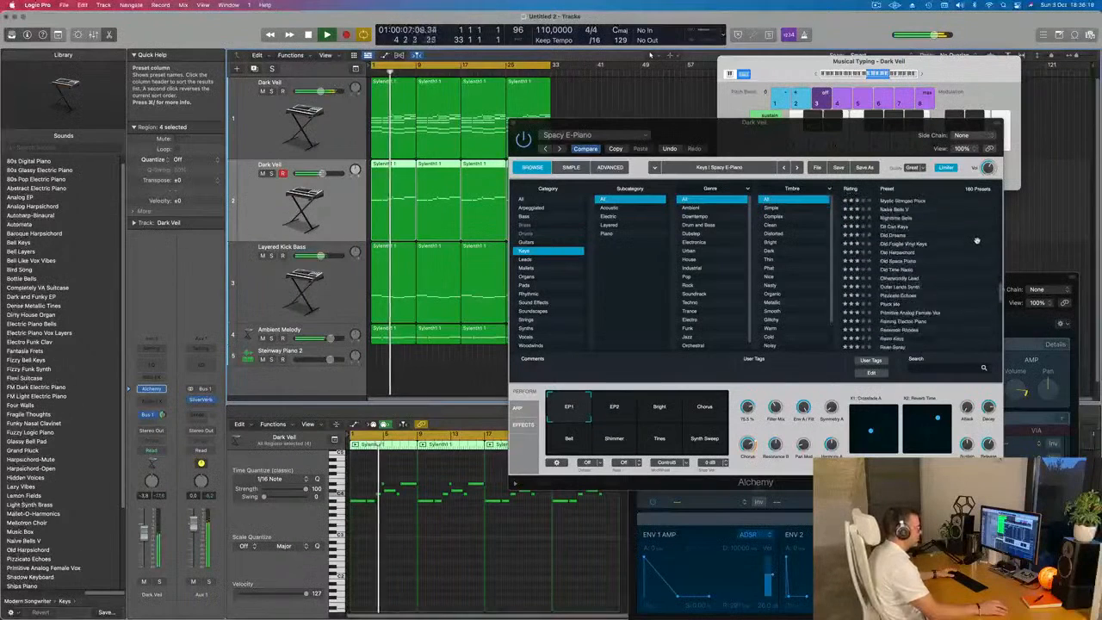
pyautogui.scroll(5, 977, 242)
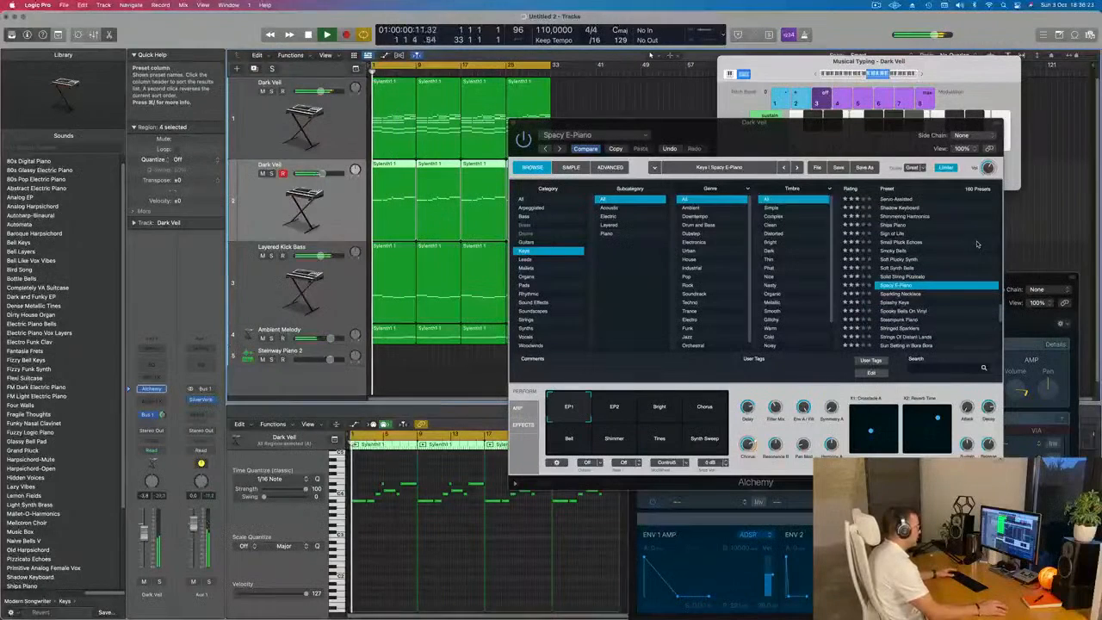
pyautogui.press('space')
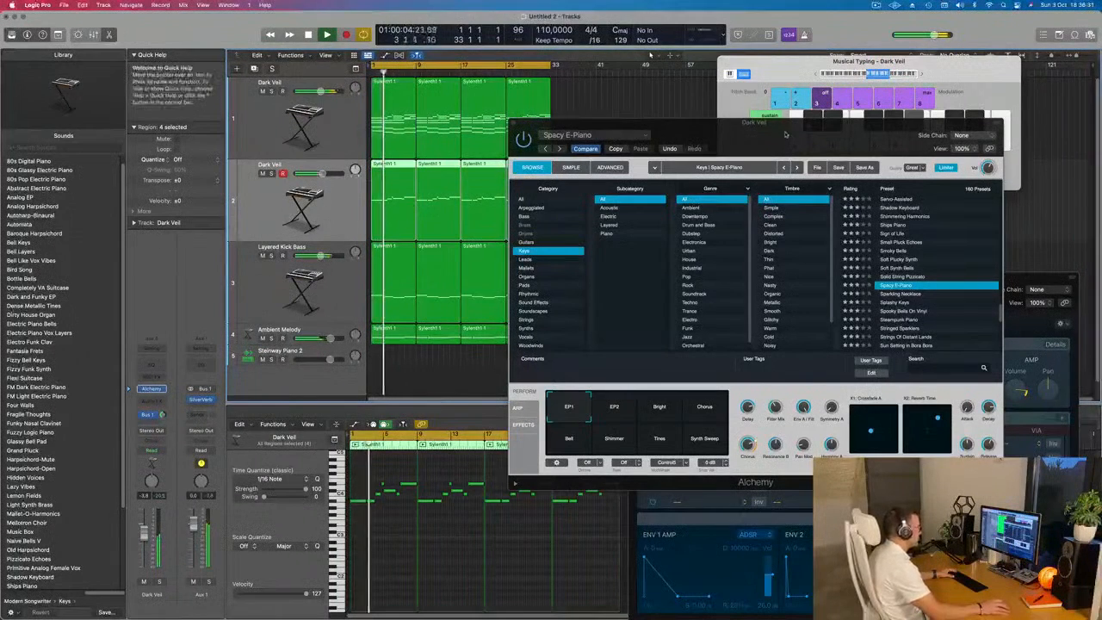
pyautogui.moveTo(603, 123); pyautogui.dragTo(570, 128)
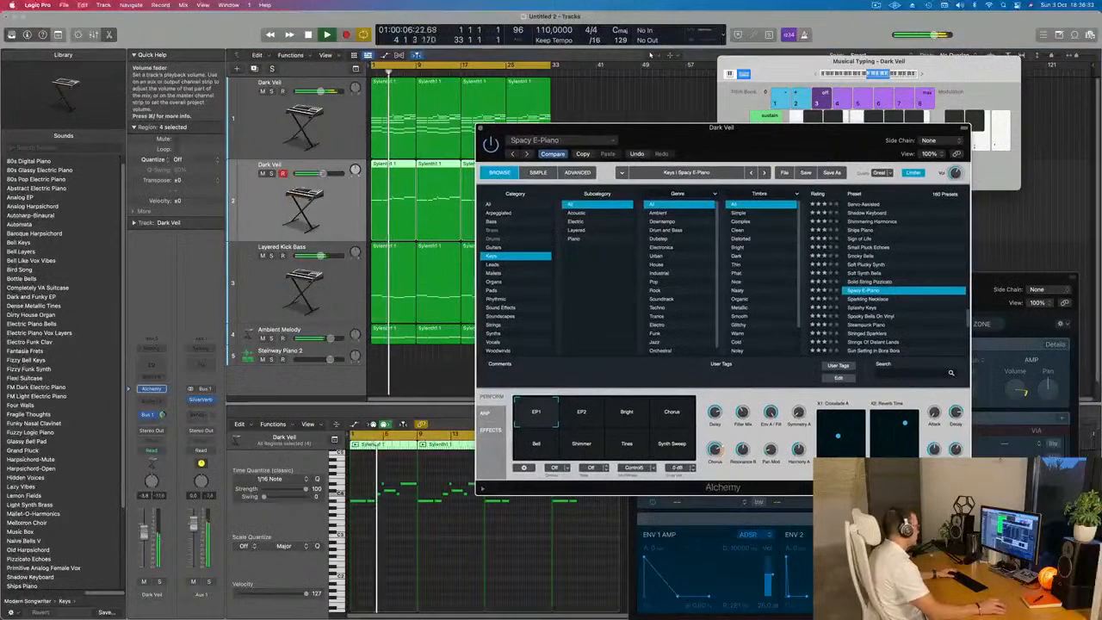
# - Lower the original Dark Veil track's volume to about -7.2 dB and close the Spacy E-Piano Alchemy window
pyautogui.press('Up')
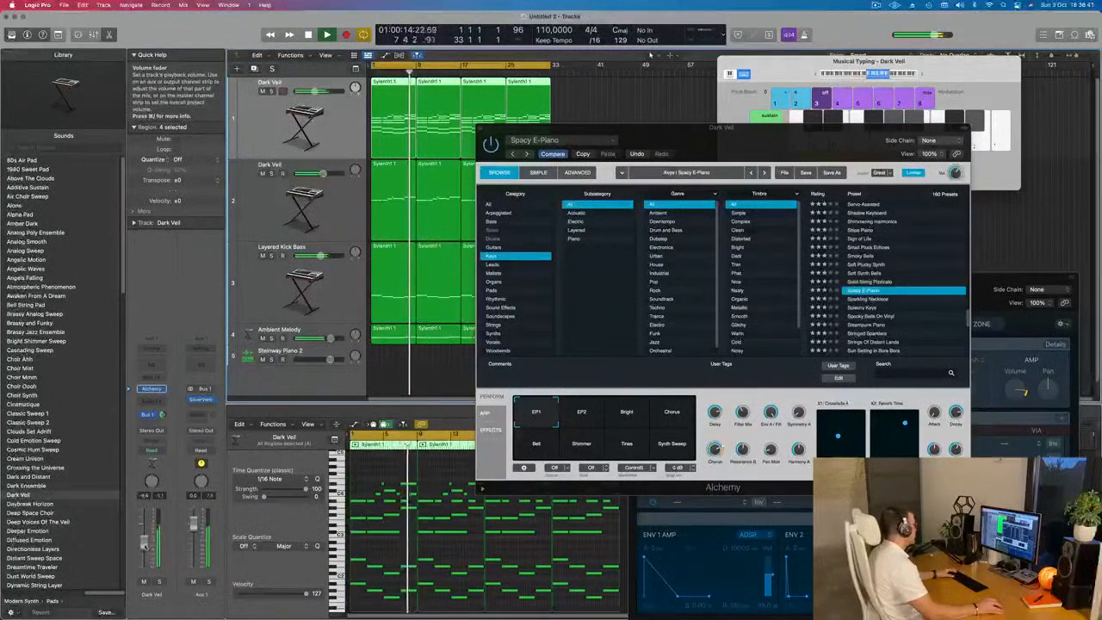
pyautogui.moveTo(315, 91); pyautogui.dragTo(317, 91)
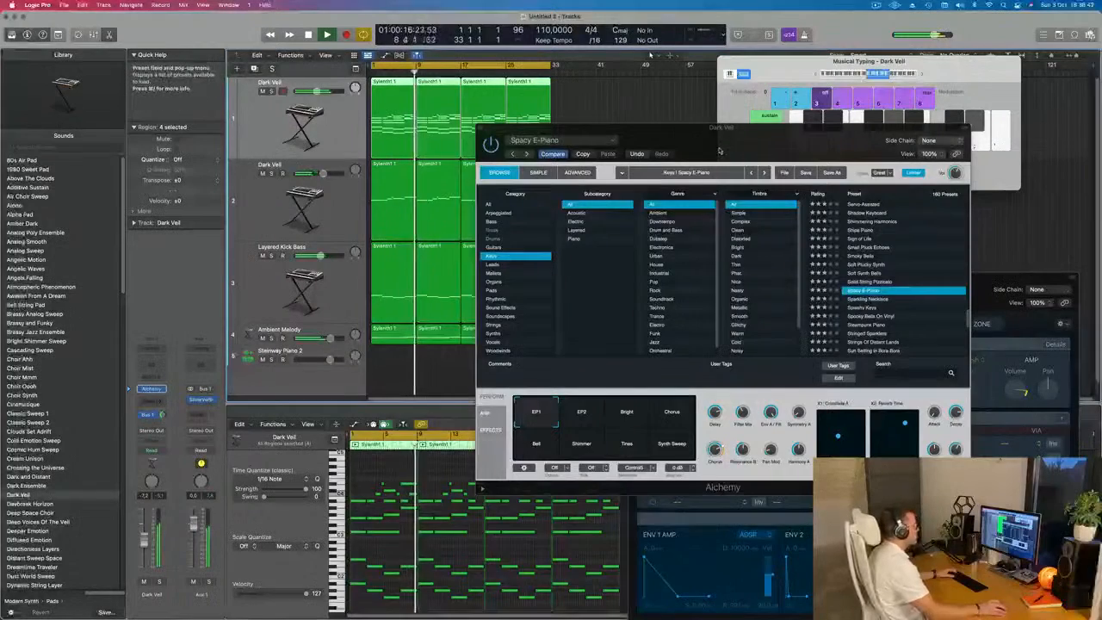
pyautogui.moveTo(644, 128); pyautogui.dragTo(485, 230)
pyautogui.click(321, 230)
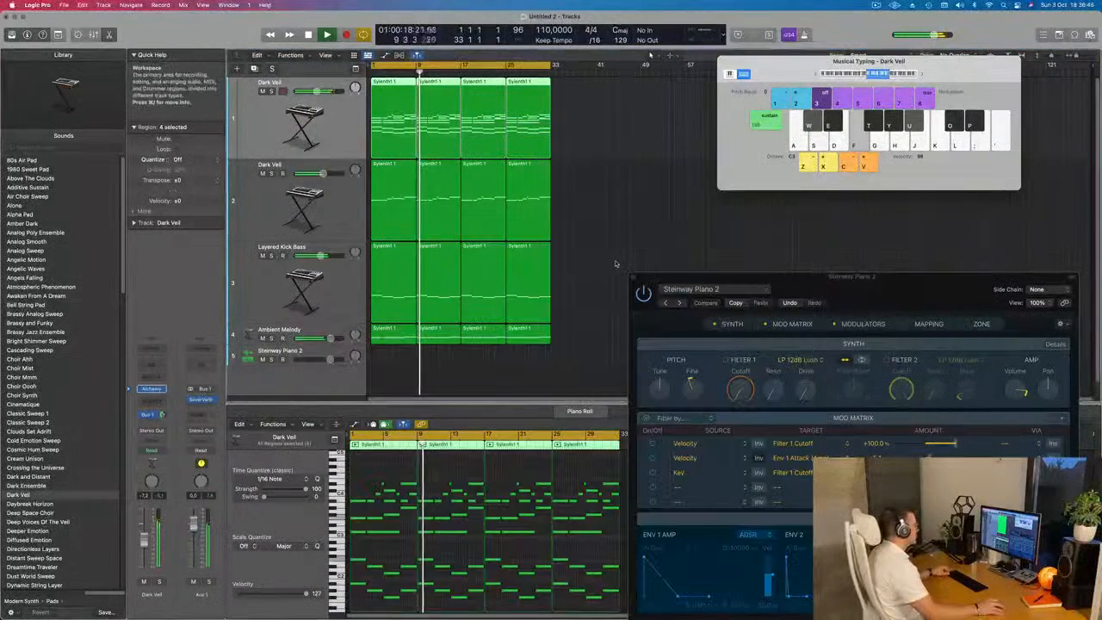
# - Repeat the regions of all four parts to fill up to bar 65, and extend the cycle range to match
pyautogui.scroll(-1, 596, 251)
pyautogui.scroll(-2, 596, 251)
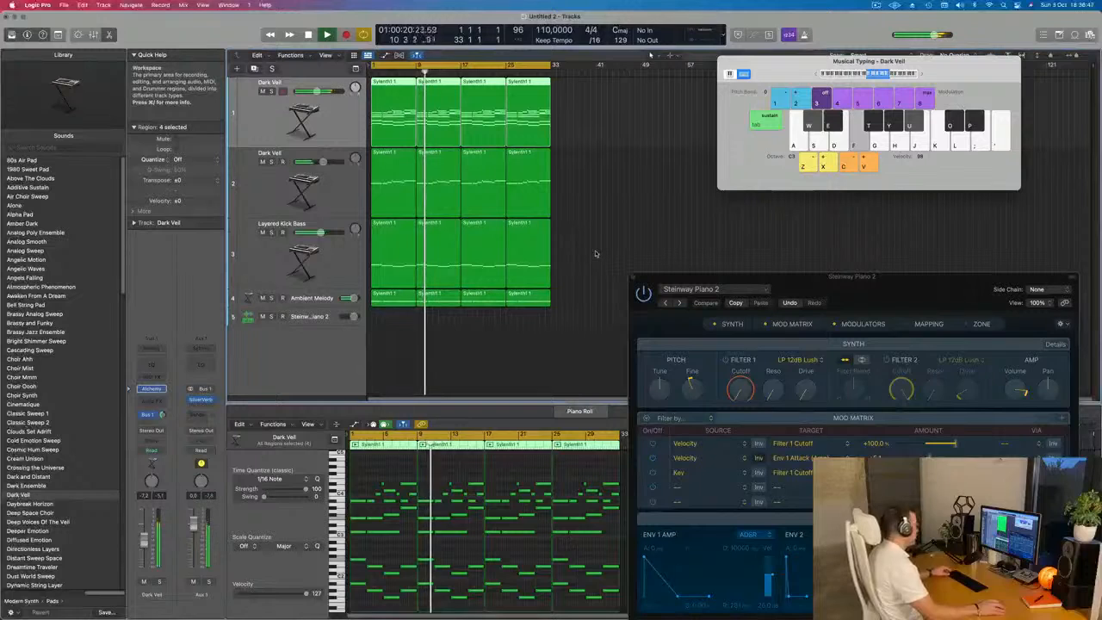
pyautogui.press('super+r')
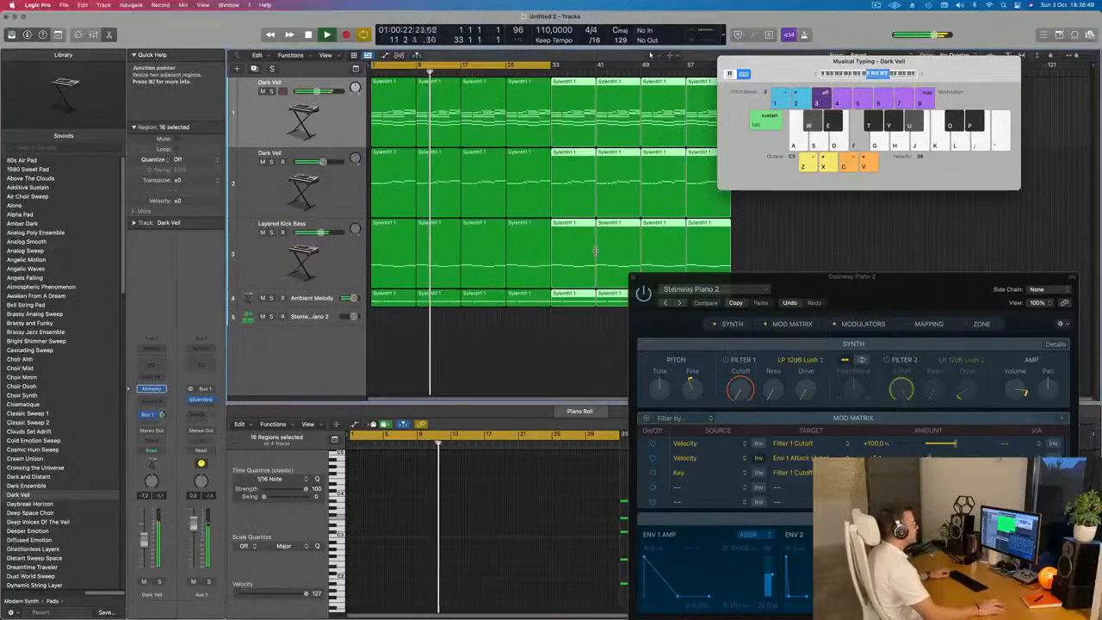
pyautogui.moveTo(815, 67); pyautogui.dragTo(892, 123)
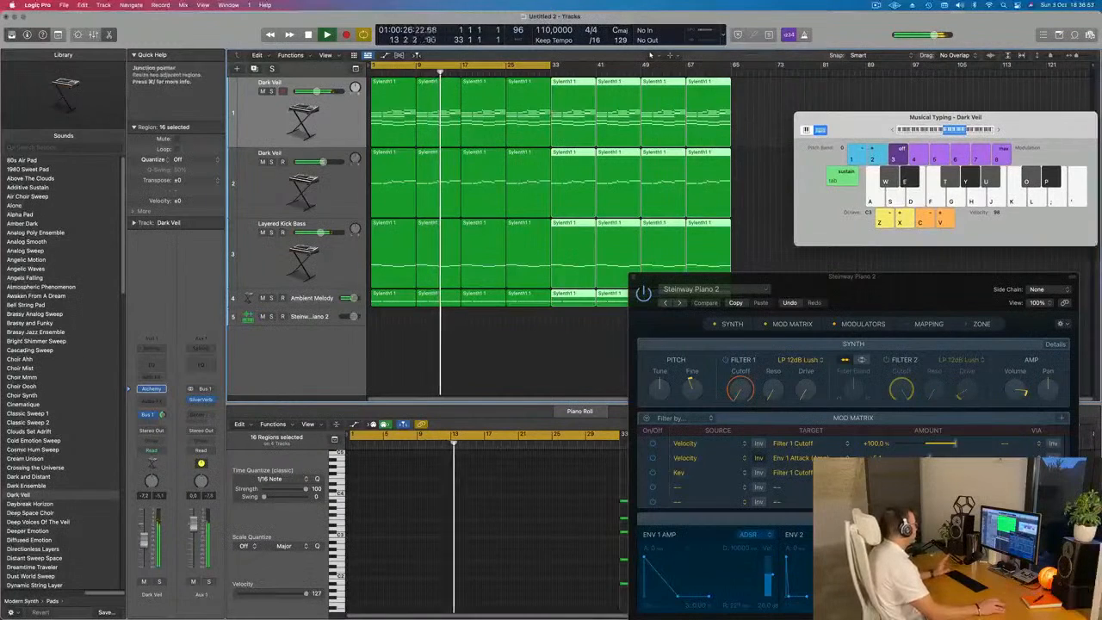
pyautogui.moveTo(554, 65); pyautogui.dragTo(730, 79)
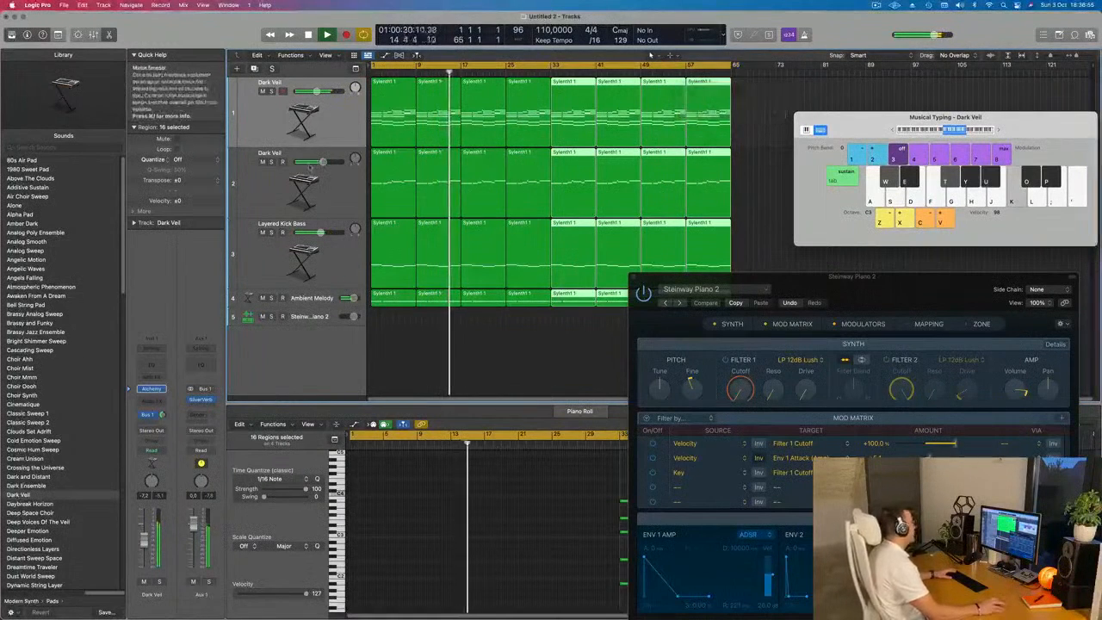
# - Select the Layered Kick Bass track and add an empty duplicate of it directly below
pyautogui.click(340, 125)
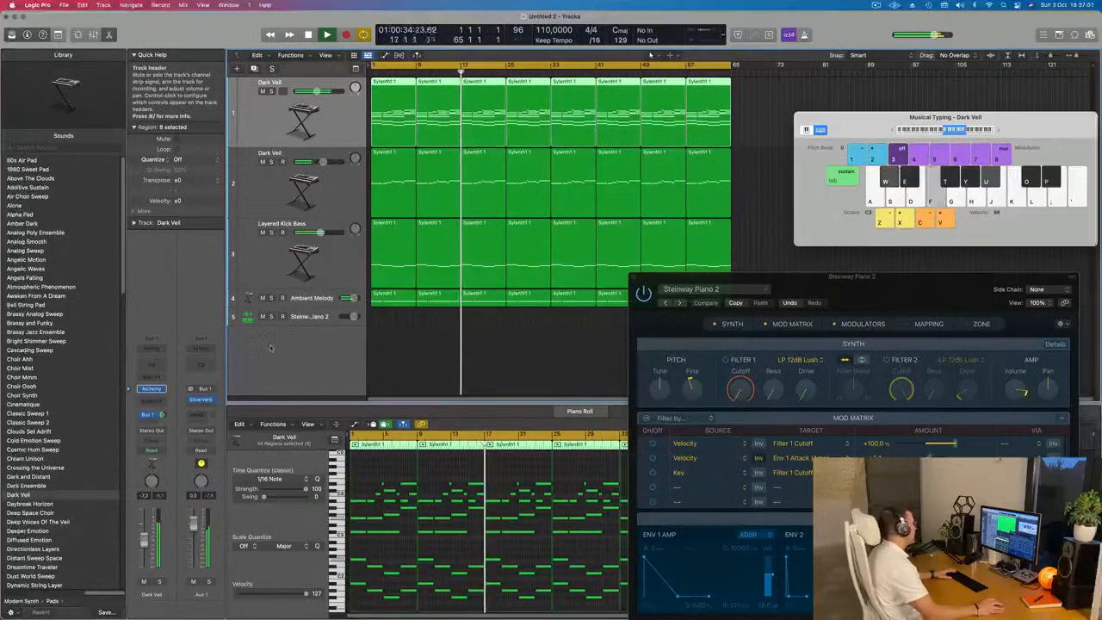
pyautogui.click(337, 257)
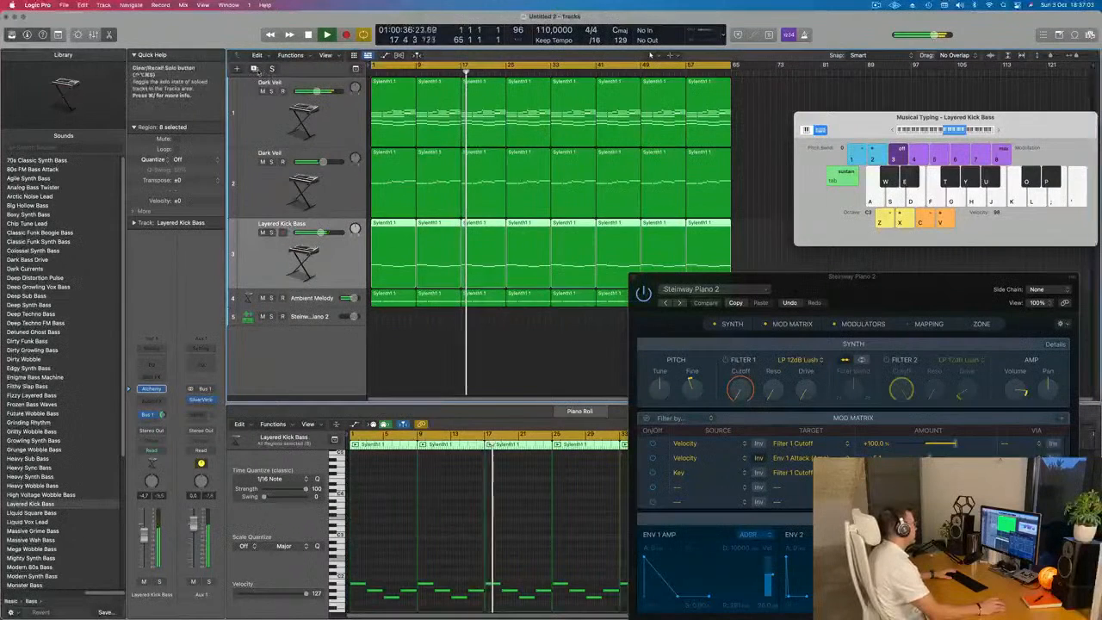
pyautogui.press('super+d')
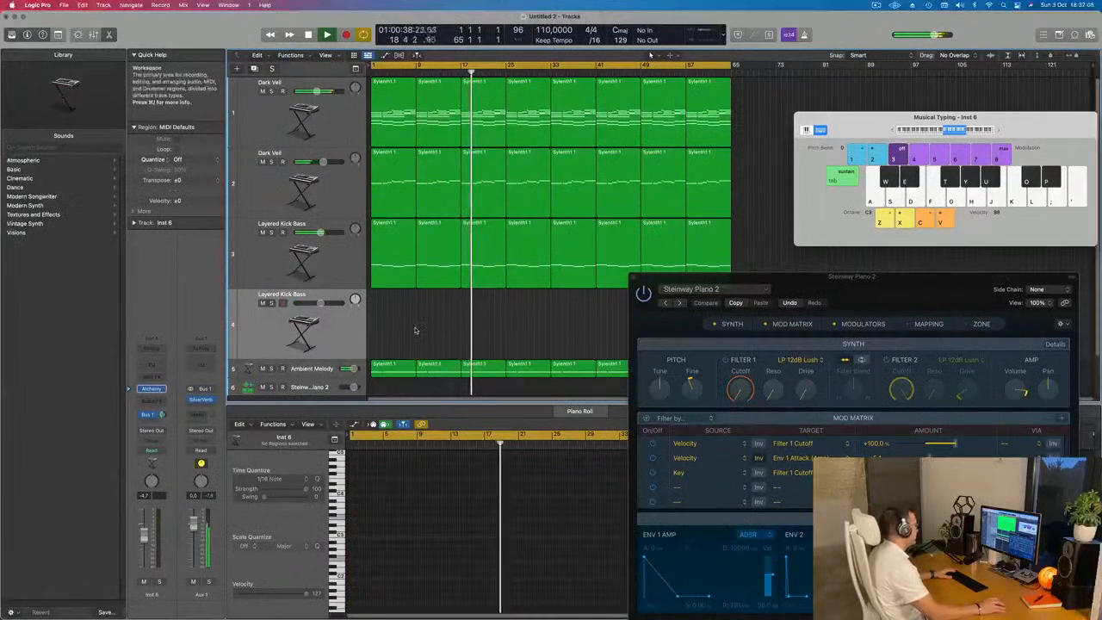
pyautogui.scroll(-1, 415, 330)
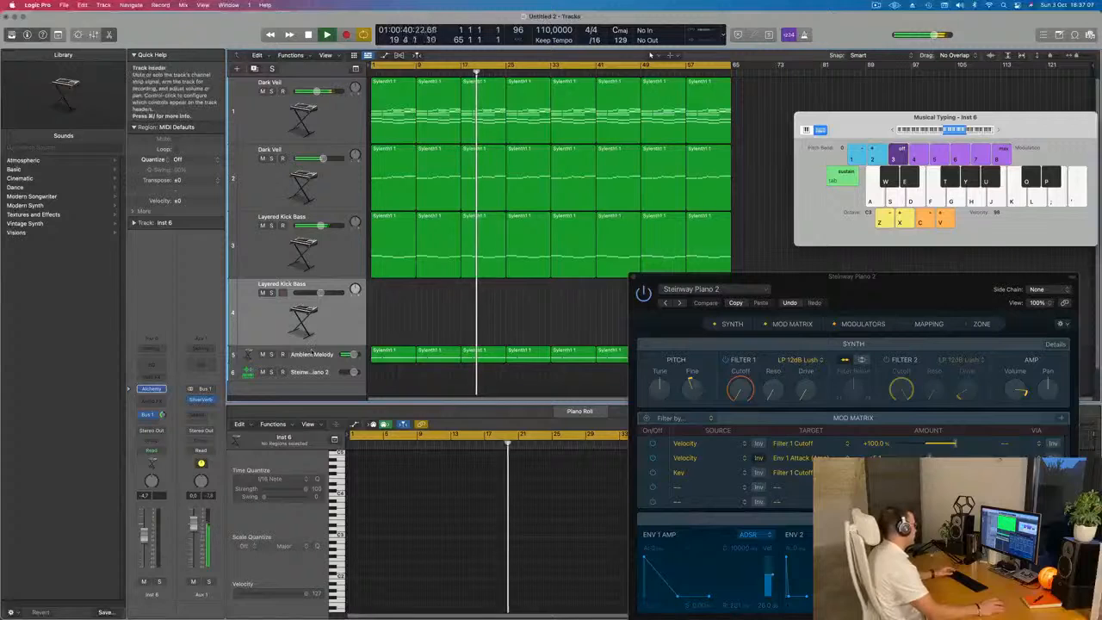
# - Select the empty duplicate of the Layered Kick Bass track and open its Alchemy instrument
pyautogui.press('Down')
pyautogui.press('Return')
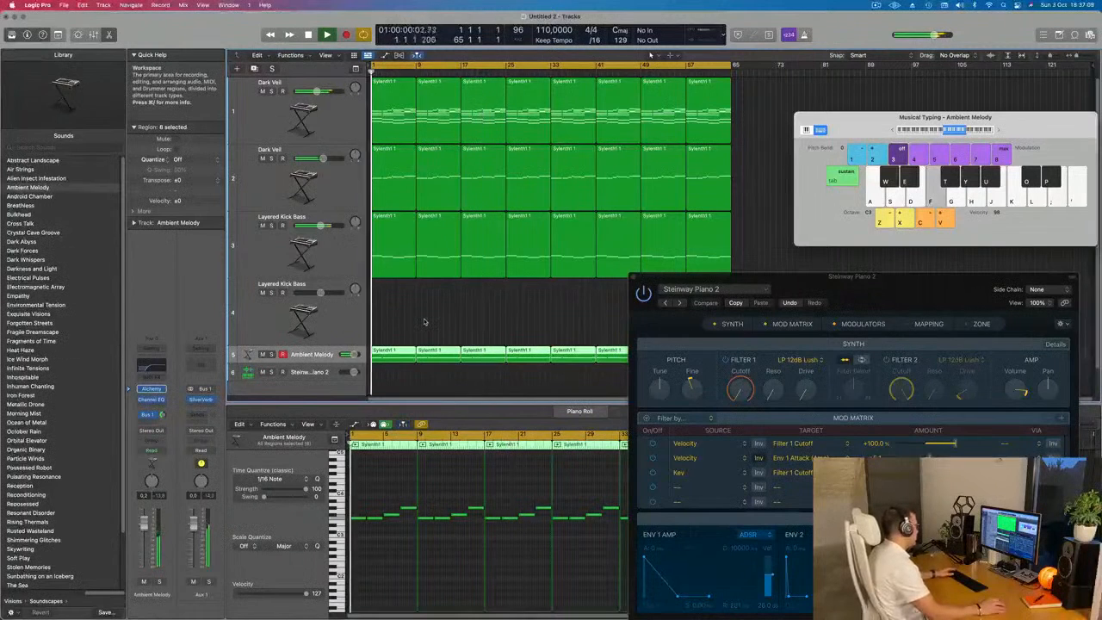
pyautogui.click(400, 256)
pyautogui.click(326, 250)
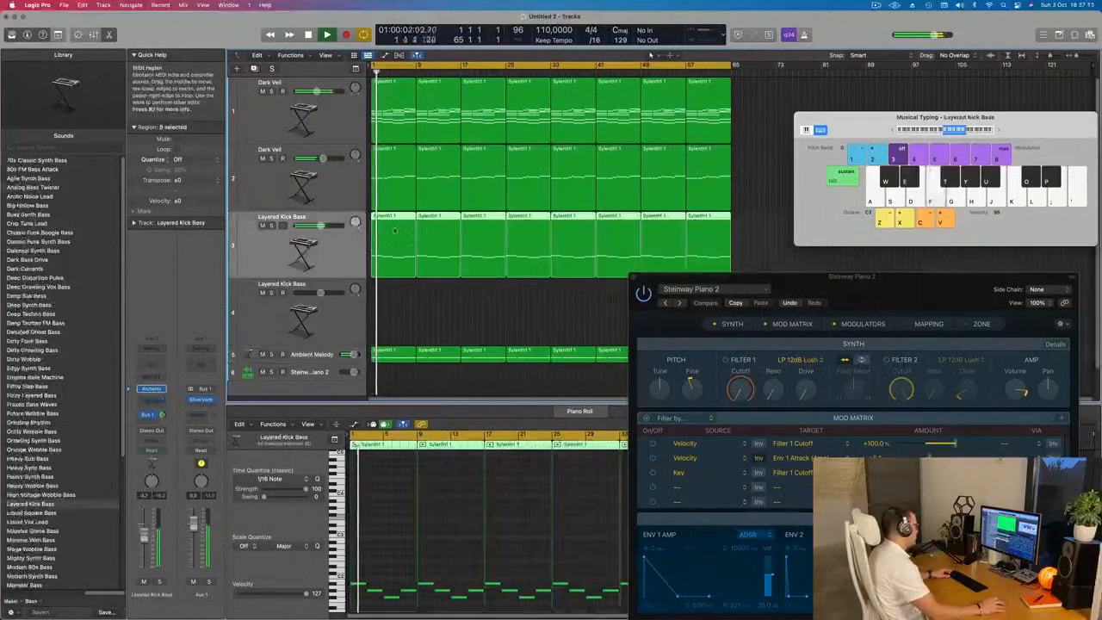
pyautogui.click(320, 297)
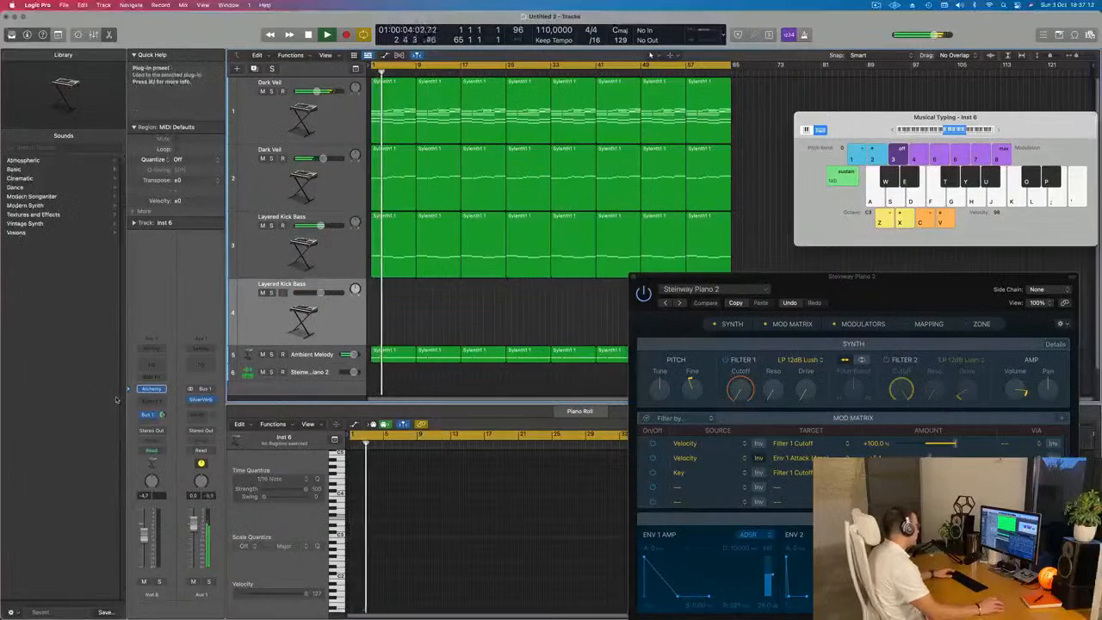
pyautogui.click(159, 388)
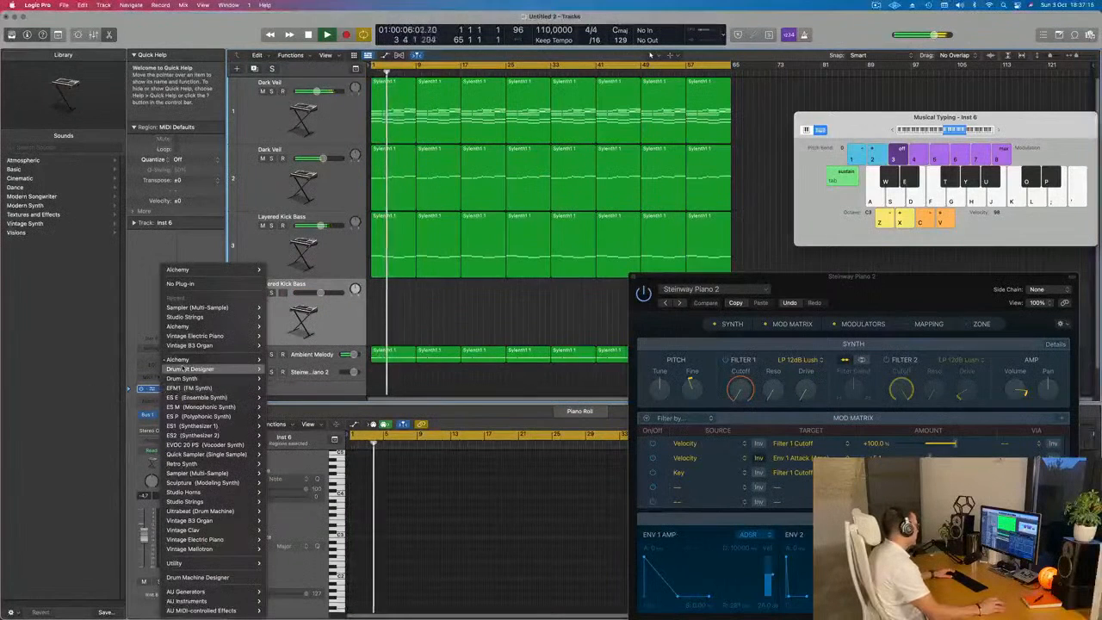
pyautogui.moveTo(193, 361)
pyautogui.click(284, 359)
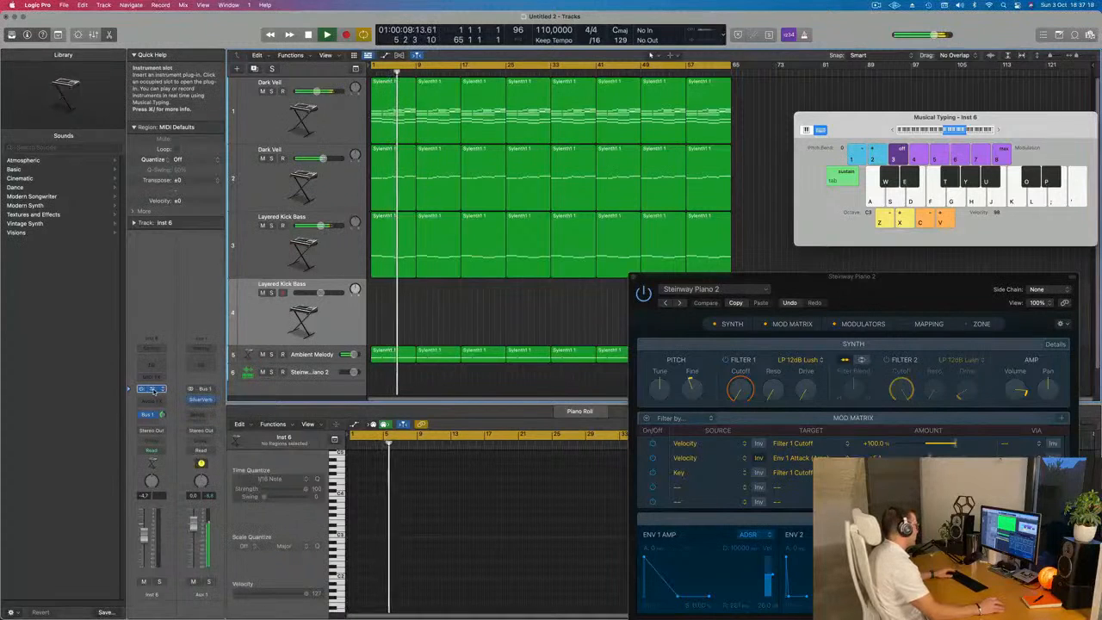
pyautogui.click(154, 390)
# - Copy the first region of the original Layered Kick Bass track onto the duplicate track at bar 1
pyautogui.moveTo(656, 141); pyautogui.dragTo(720, 147)
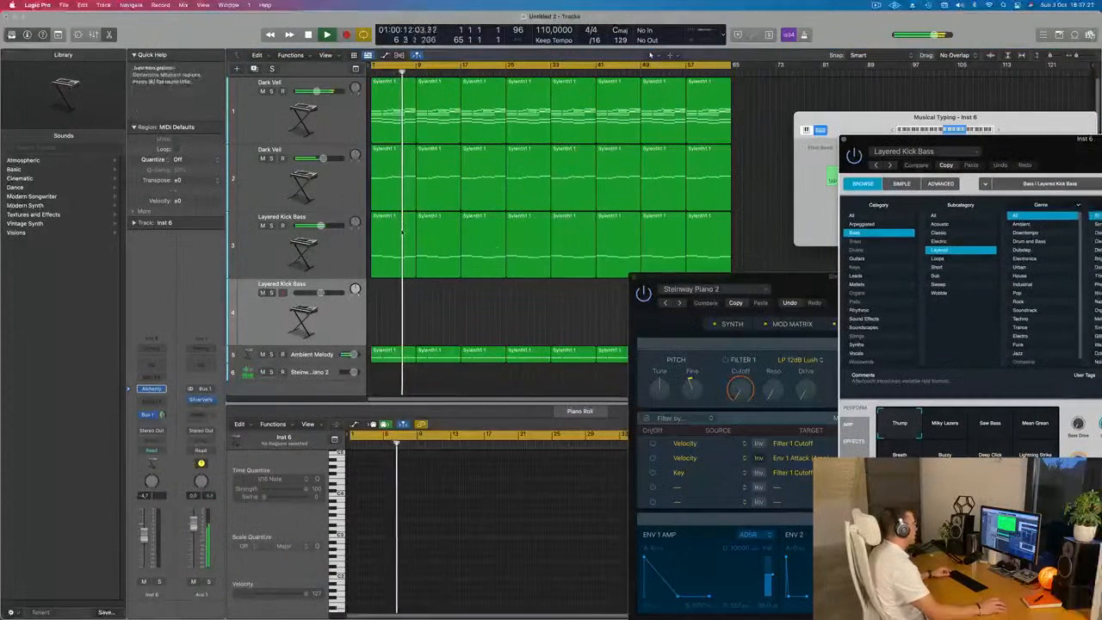
pyautogui.moveTo(402, 232); pyautogui.dragTo(394, 273)
pyautogui.moveTo(394, 291); pyautogui.dragTo(394, 291)
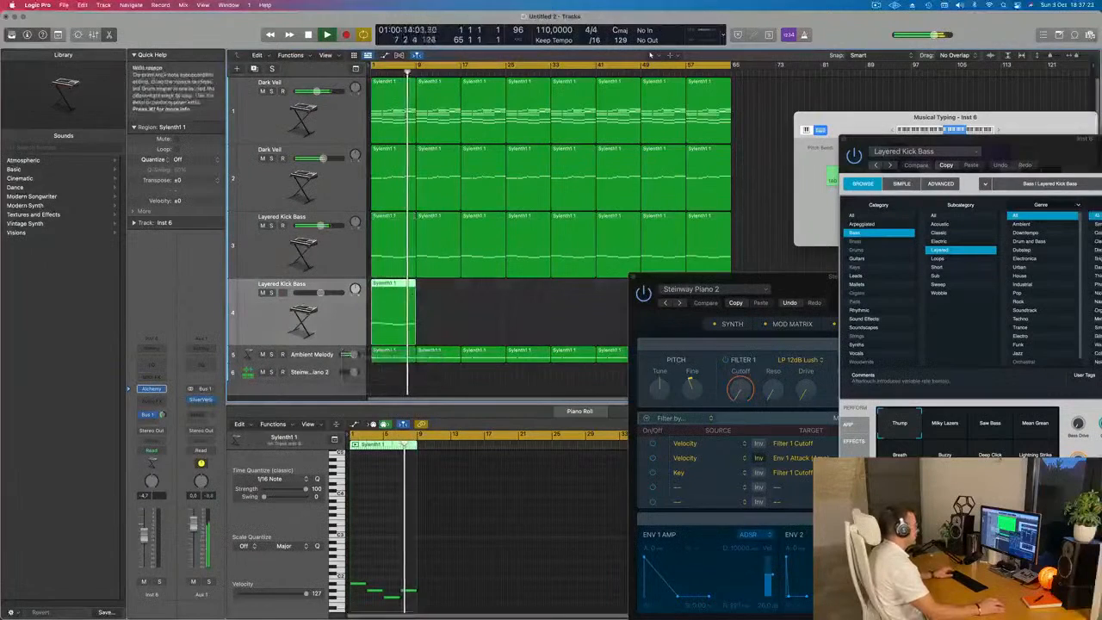
# - Browse Alchemy's Brass category and load the Out Of Touch preset on the duplicate track
pyautogui.moveTo(1032, 152); pyautogui.dragTo(650, 169)
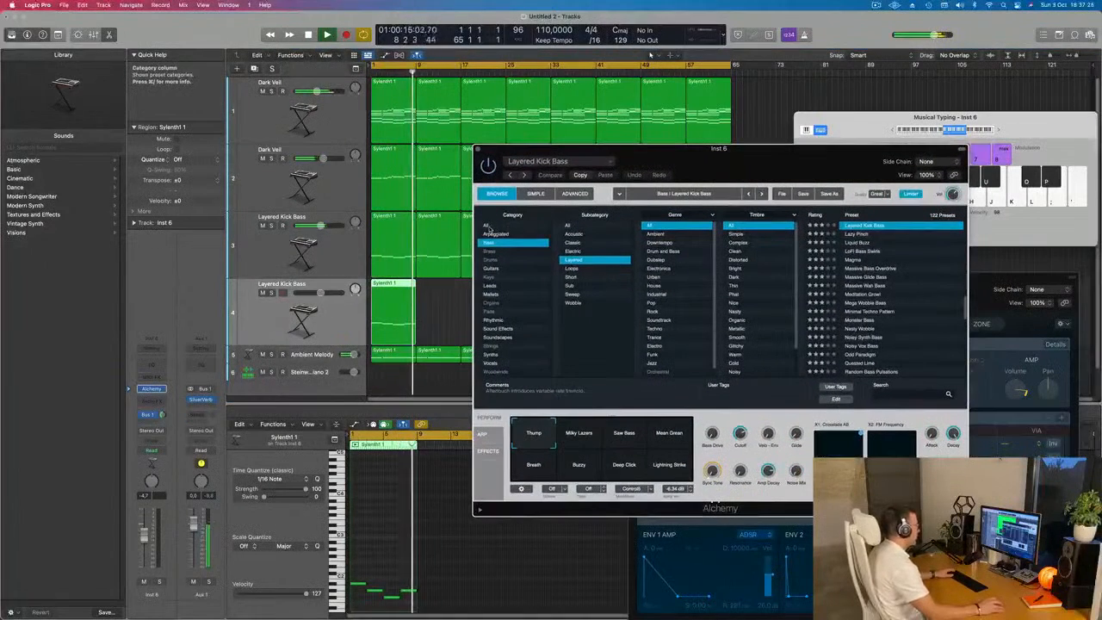
pyautogui.click(540, 226)
pyautogui.click(488, 242)
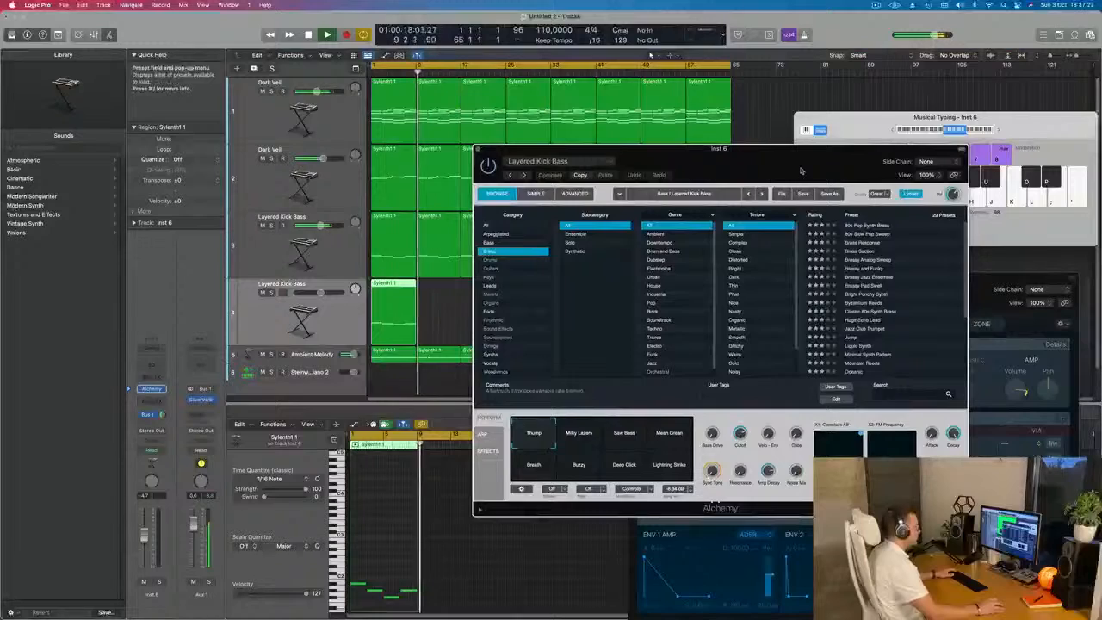
pyautogui.moveTo(620, 150); pyautogui.dragTo(412, 145)
pyautogui.scroll(-3, 679, 252)
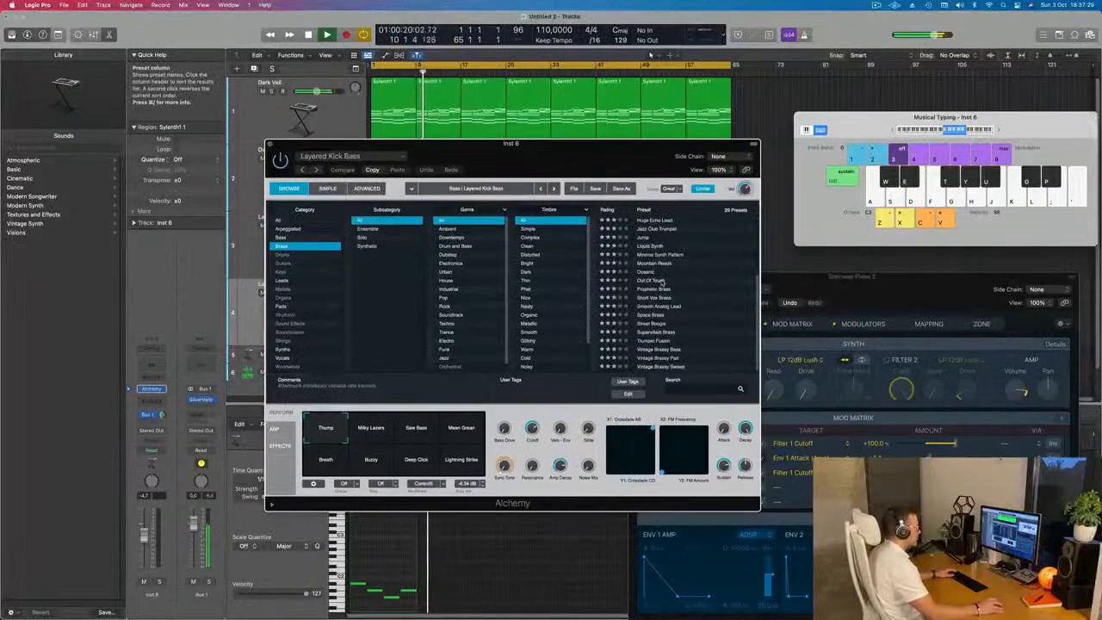
pyautogui.click(652, 280)
# - Replay the arrangement from the start and raise the Out Of Touch track's volume to about -2.1 dB
pyautogui.moveTo(388, 142); pyautogui.dragTo(628, 129)
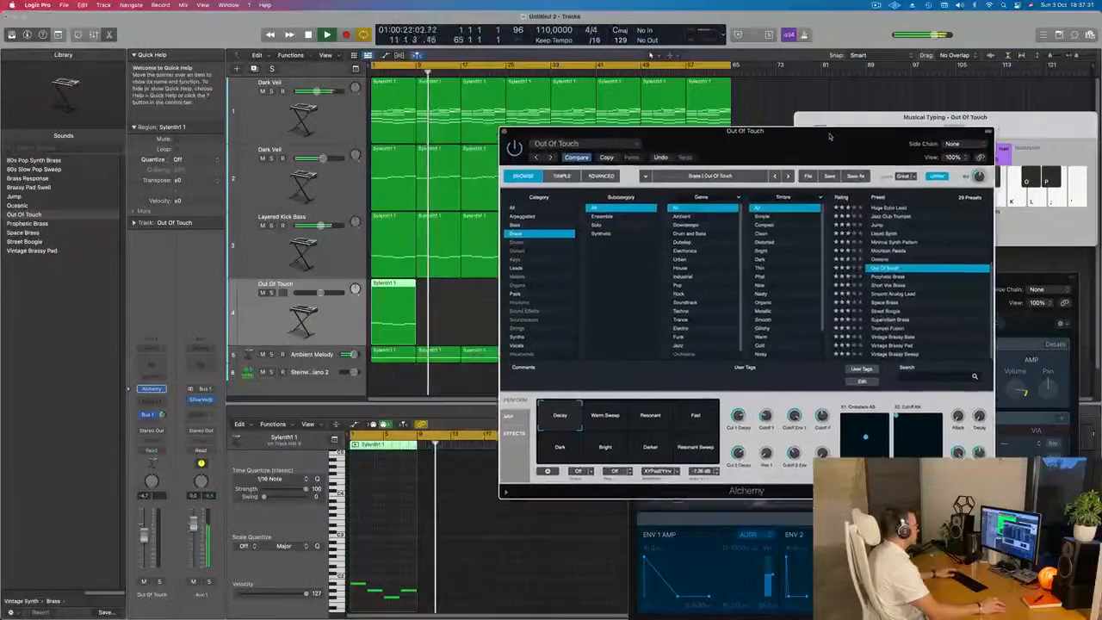
pyautogui.press('Return')
pyautogui.press('space')
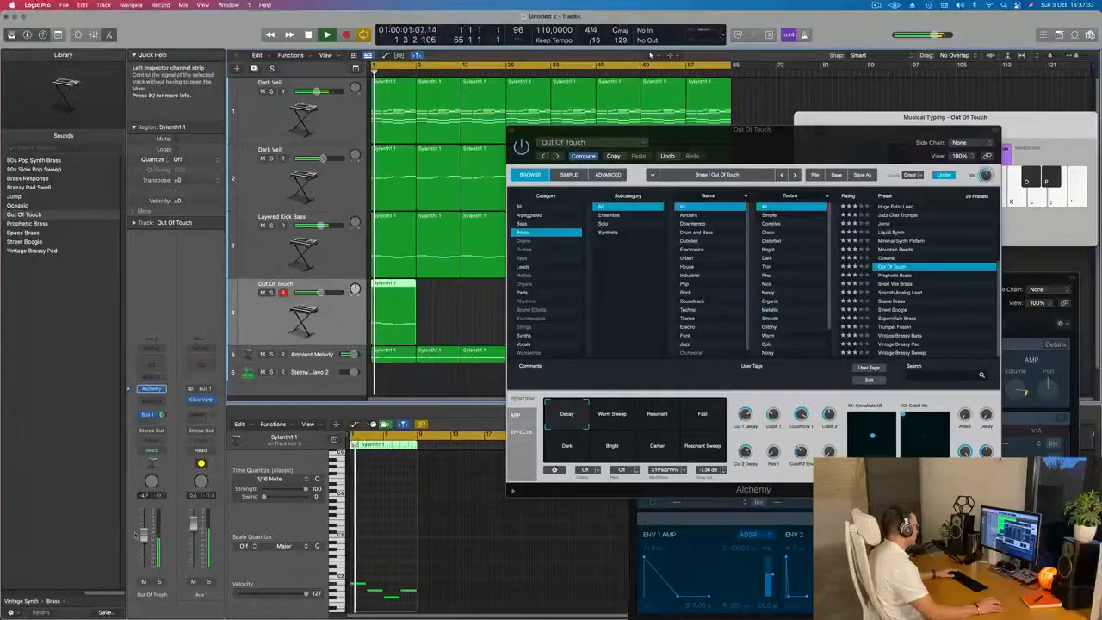
pyautogui.press('Return')
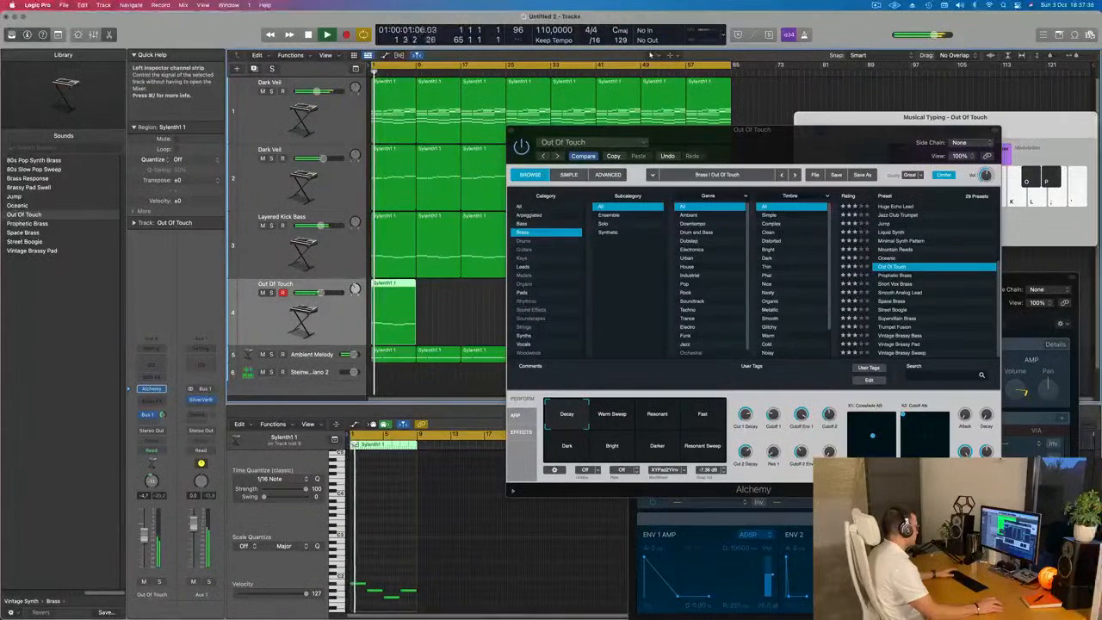
pyautogui.press('Return')
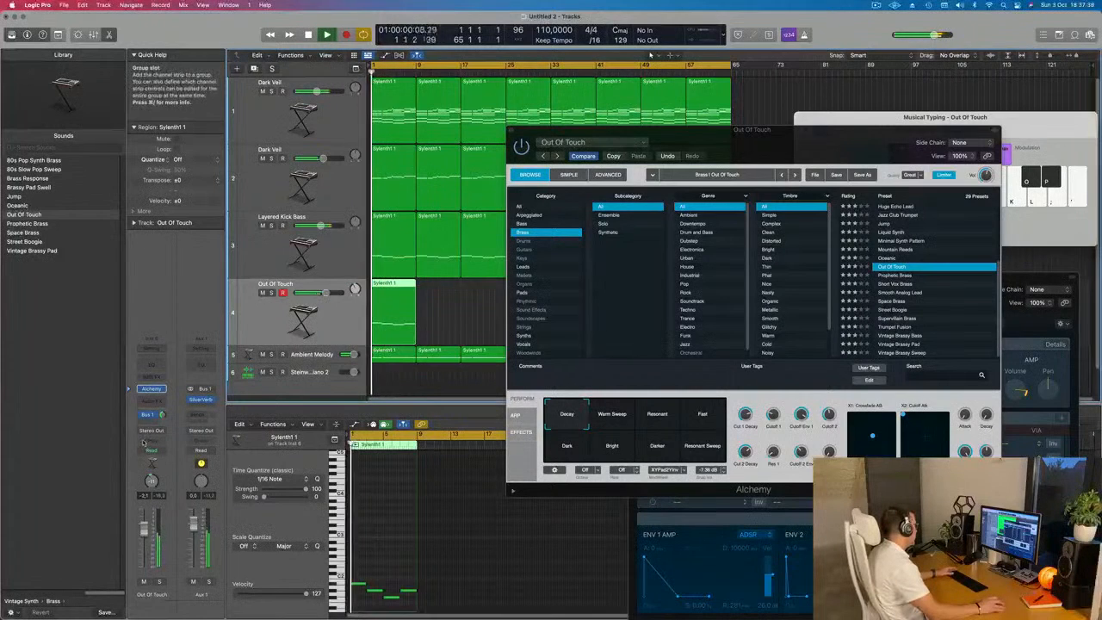
# - Insert the Ensemble modulation effect on the Out Of Touch track
pyautogui.click(155, 401)
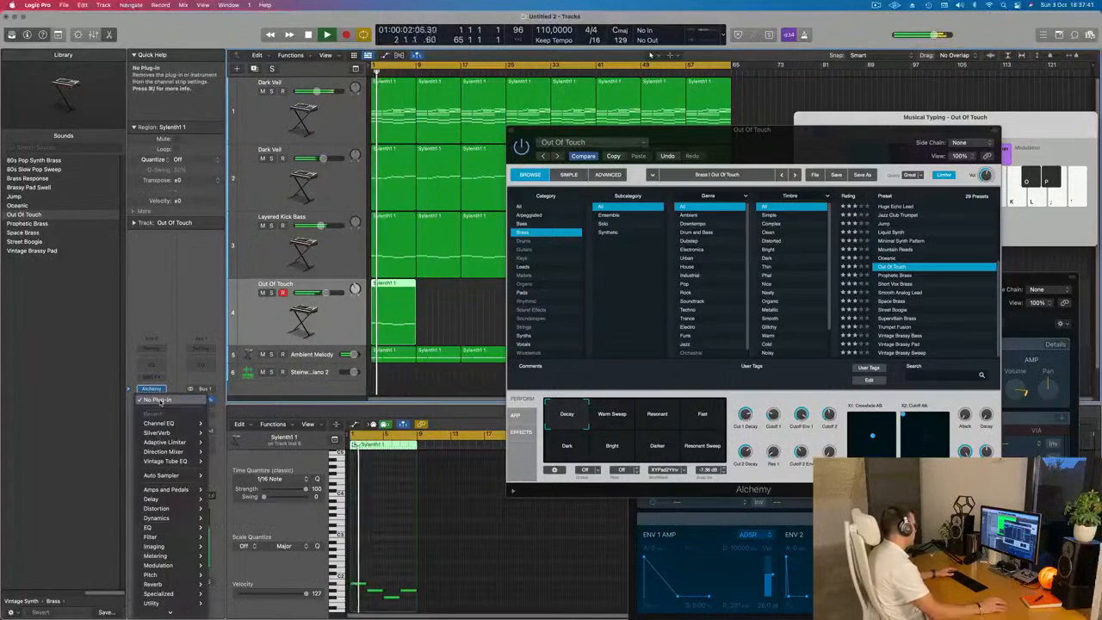
pyautogui.moveTo(172, 520)
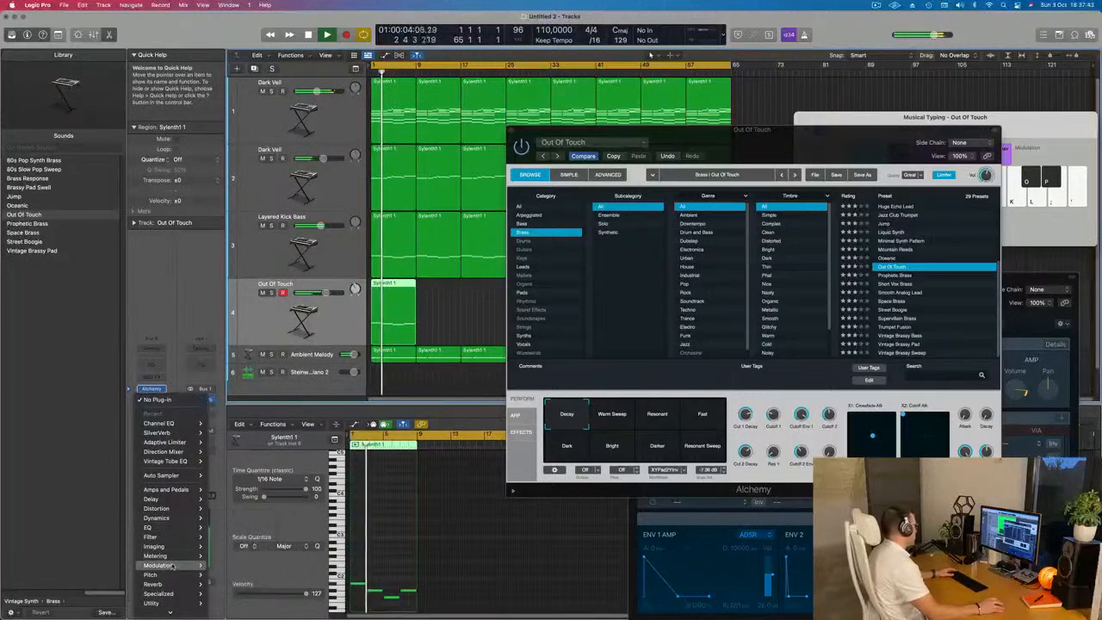
pyautogui.moveTo(178, 566)
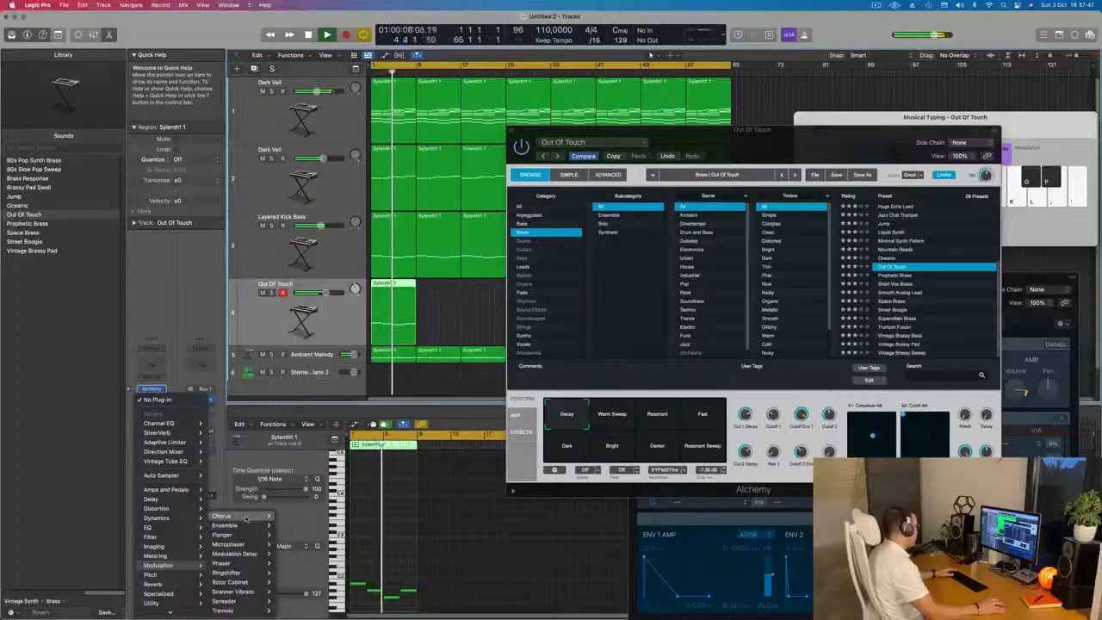
pyautogui.moveTo(247, 534)
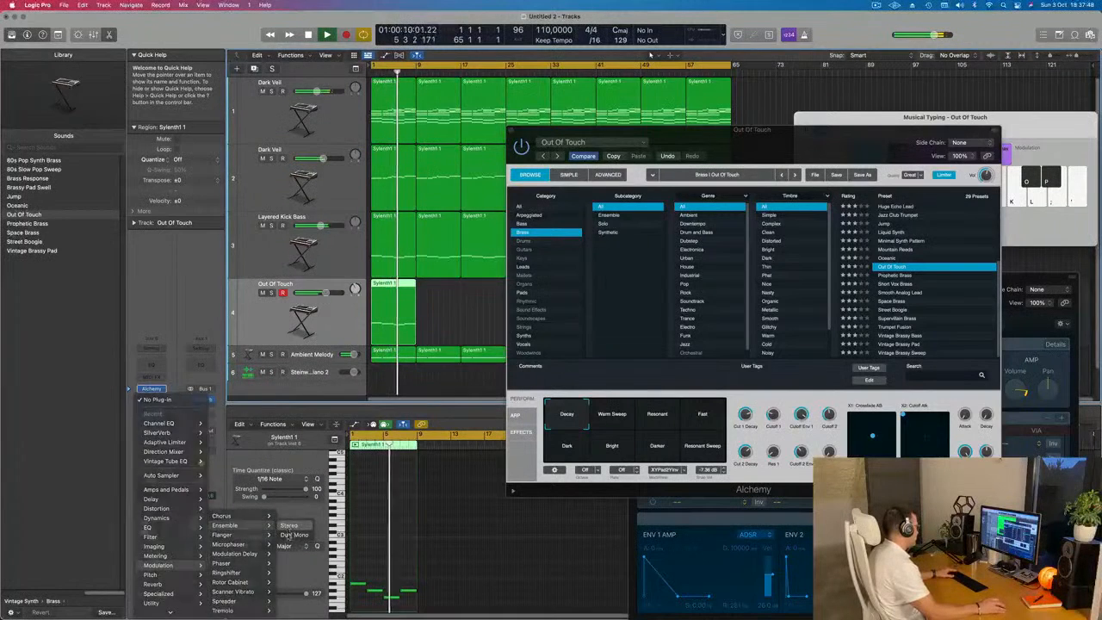
pyautogui.click(225, 525)
pyautogui.moveTo(553, 136); pyautogui.dragTo(567, 157)
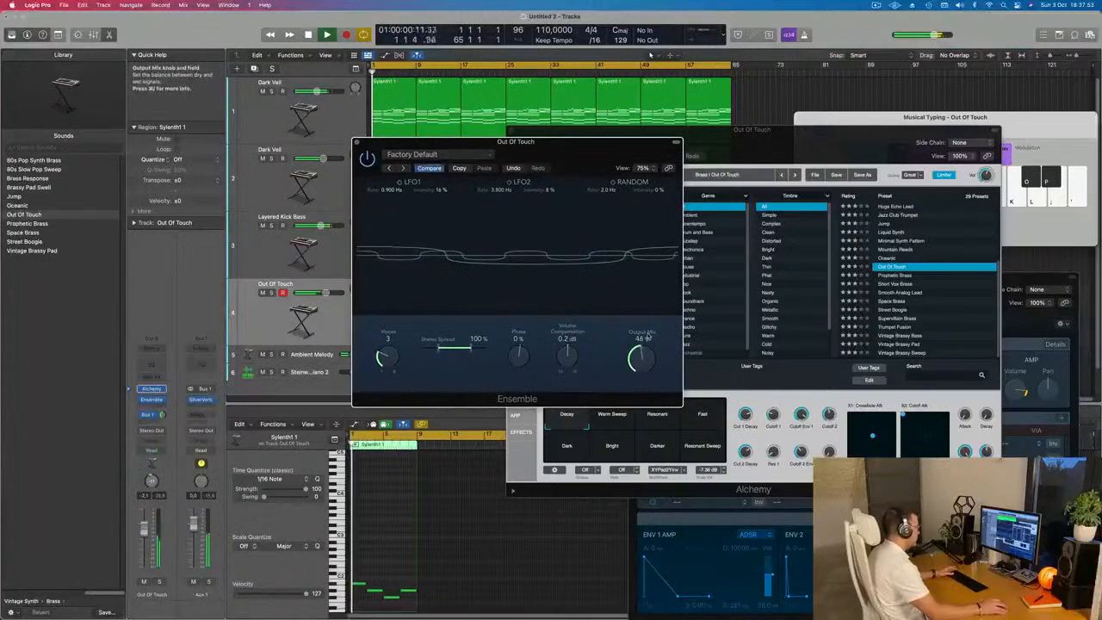
# - Audition the Ensemble presets Backing Group, Doubler and Rich Modulation, and raise the Out Of Touch track's volume to about 2.2 dB
pyautogui.click(402, 169)
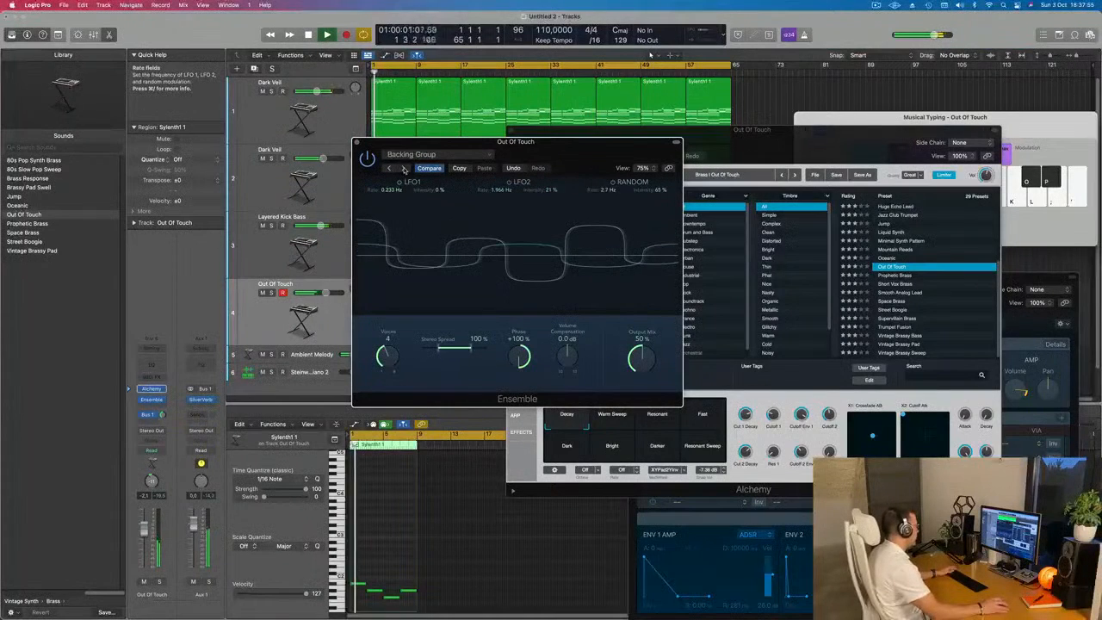
pyautogui.click(403, 169)
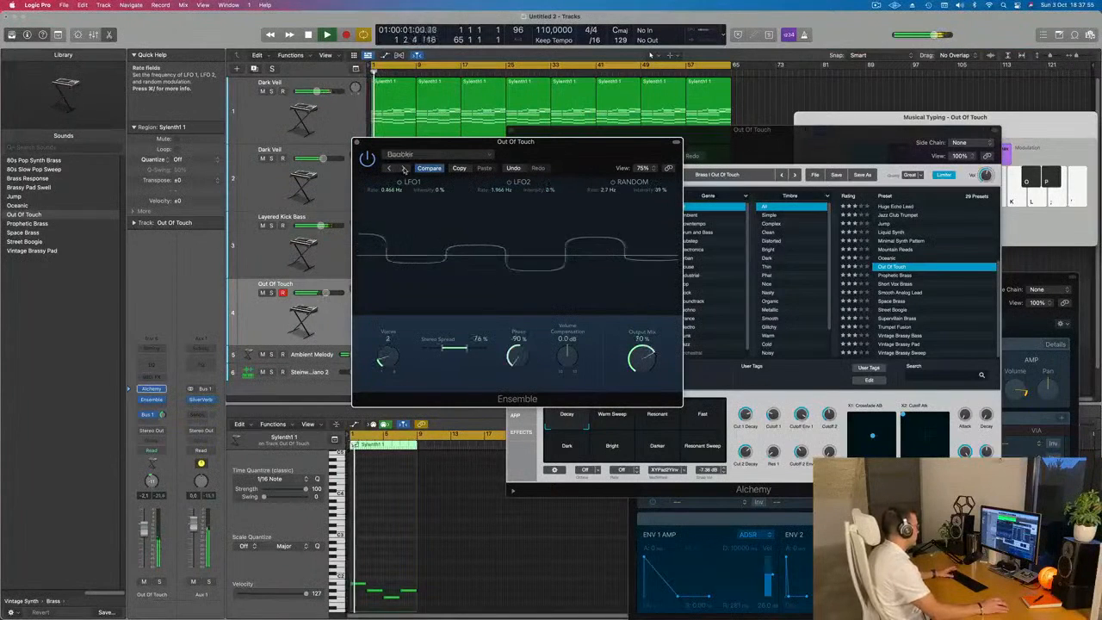
pyautogui.click(403, 169)
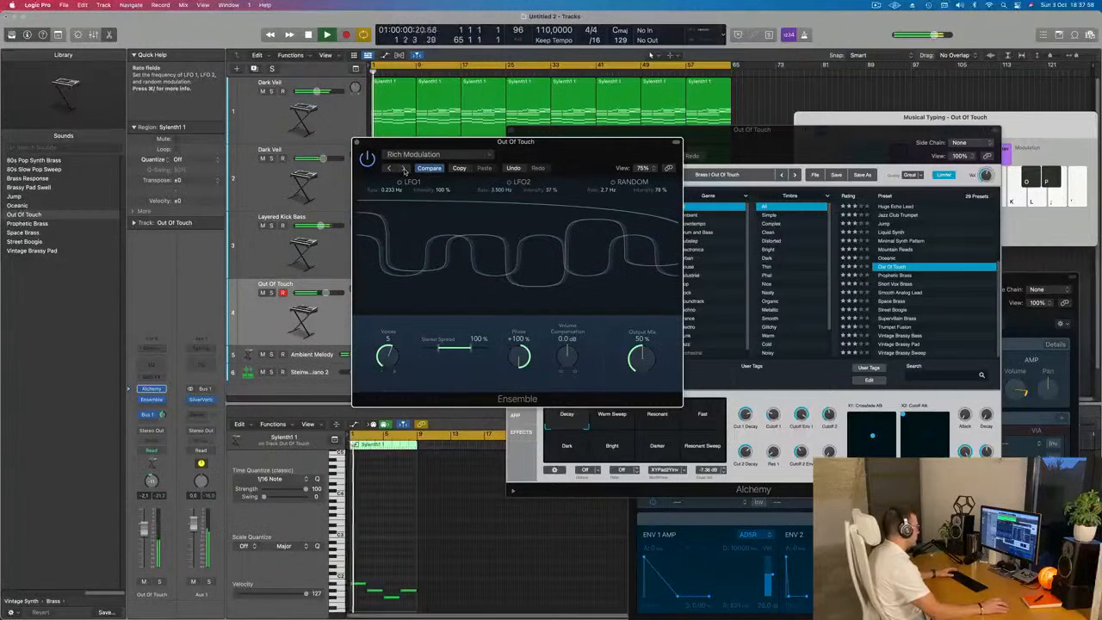
pyautogui.press('space')
pyautogui.click(433, 131)
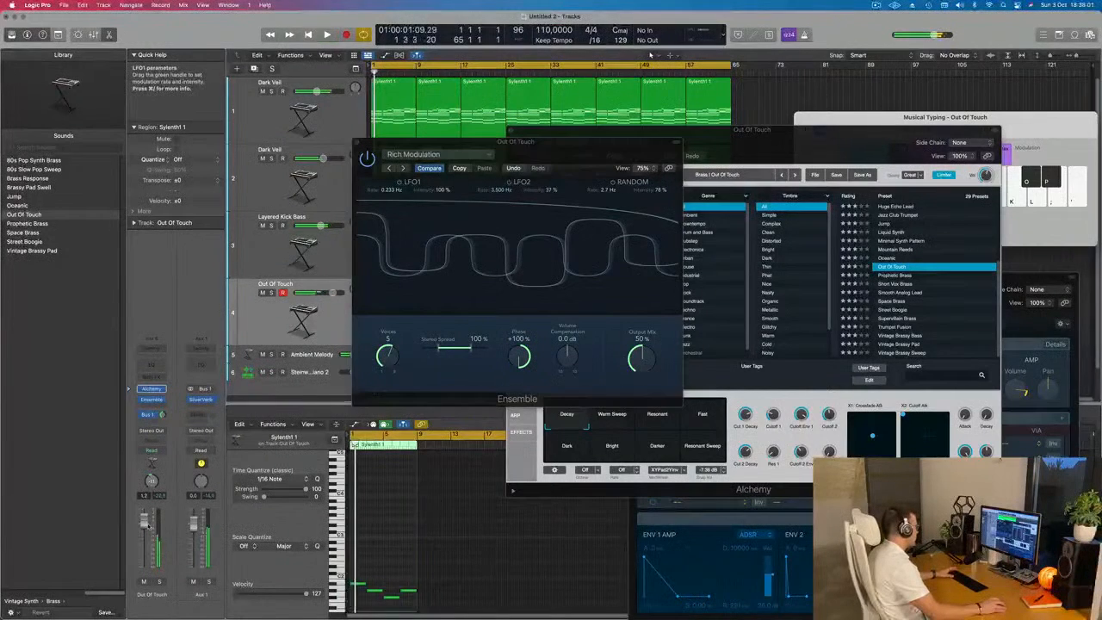
# - Audition further Ensemble presets, from Screen Door through Symphonic 5 Voice and Vintage Dimension back round to Doubler
pyautogui.click(404, 168)
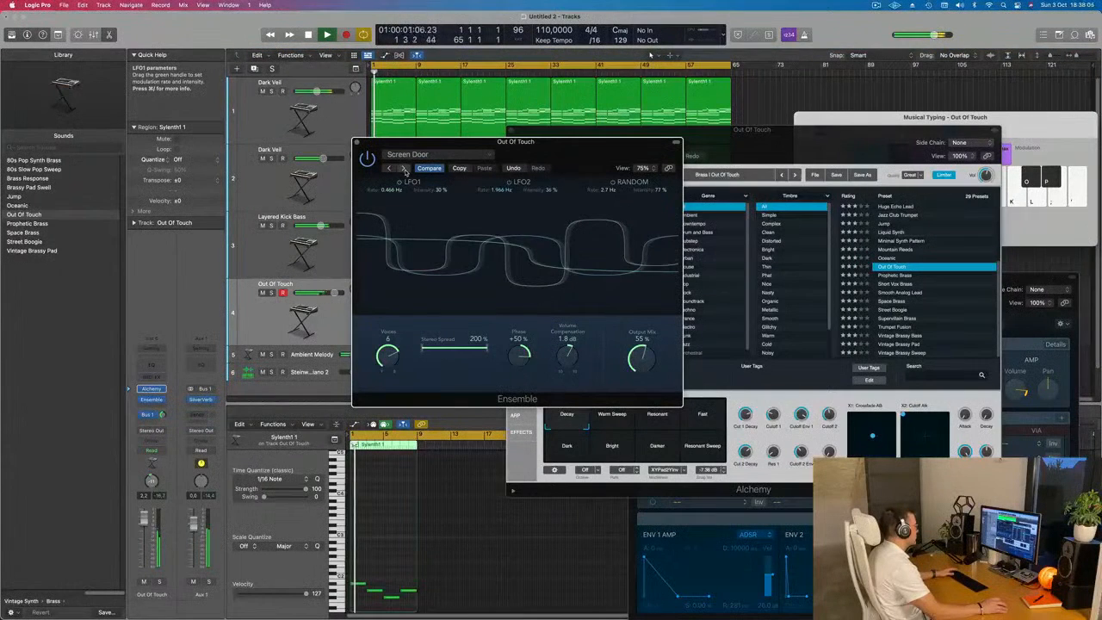
pyautogui.click(404, 168)
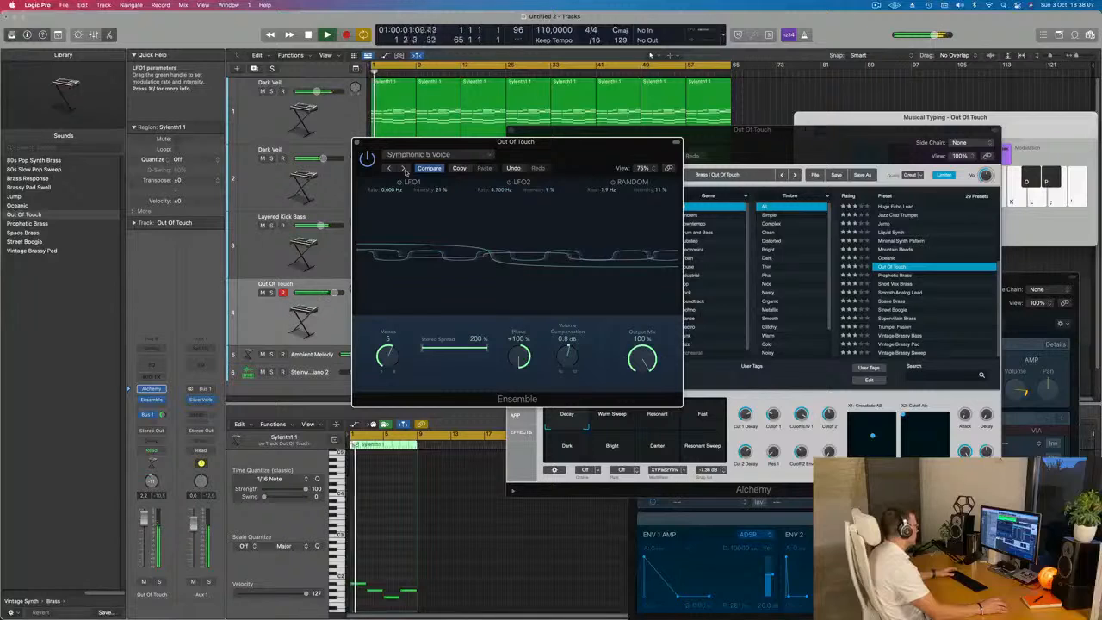
pyautogui.moveTo(544, 156); pyautogui.dragTo(600, 227)
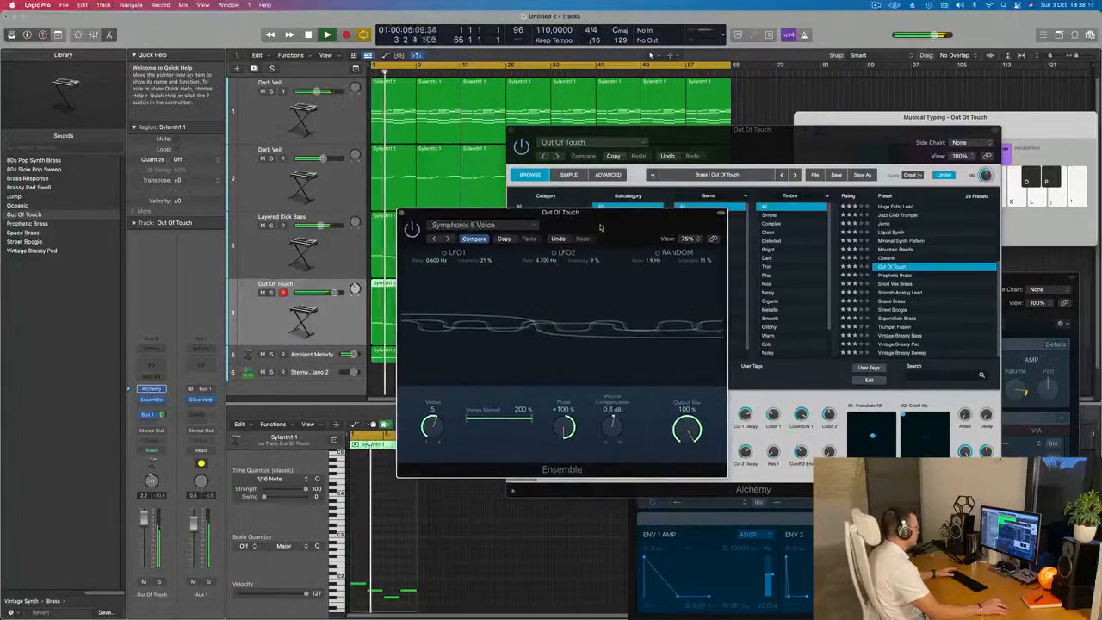
pyautogui.click(448, 239)
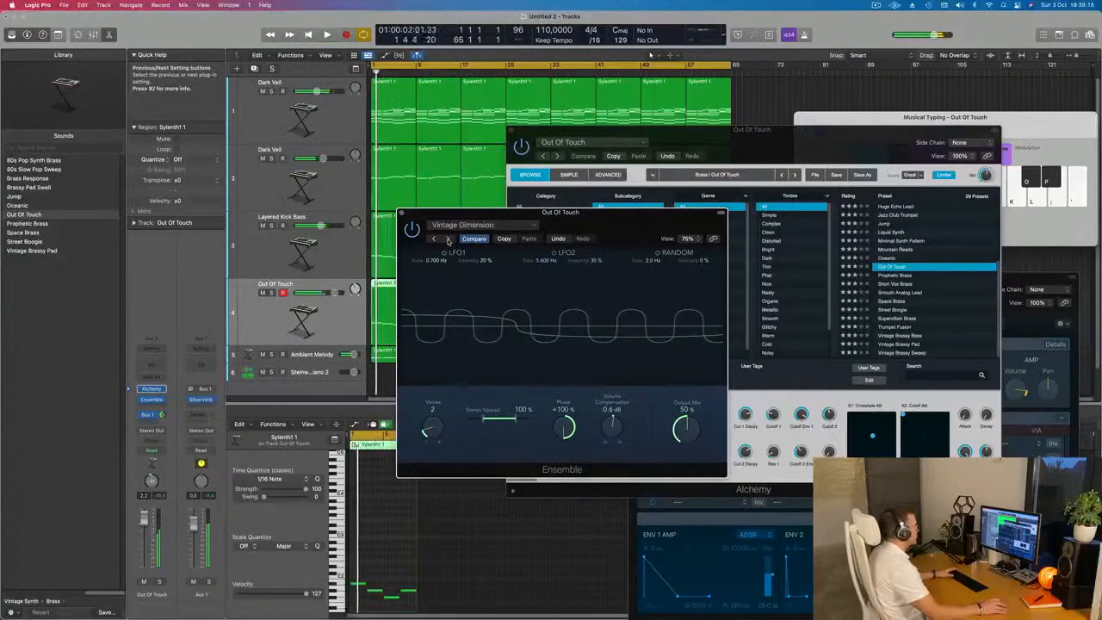
pyautogui.click(448, 239)
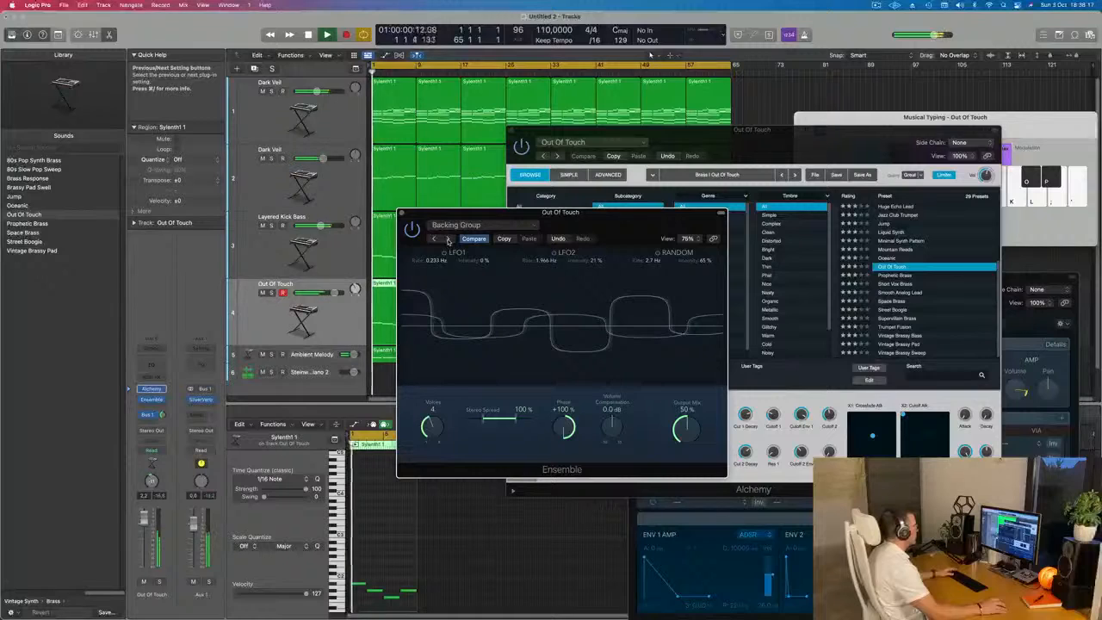
pyautogui.click(448, 240)
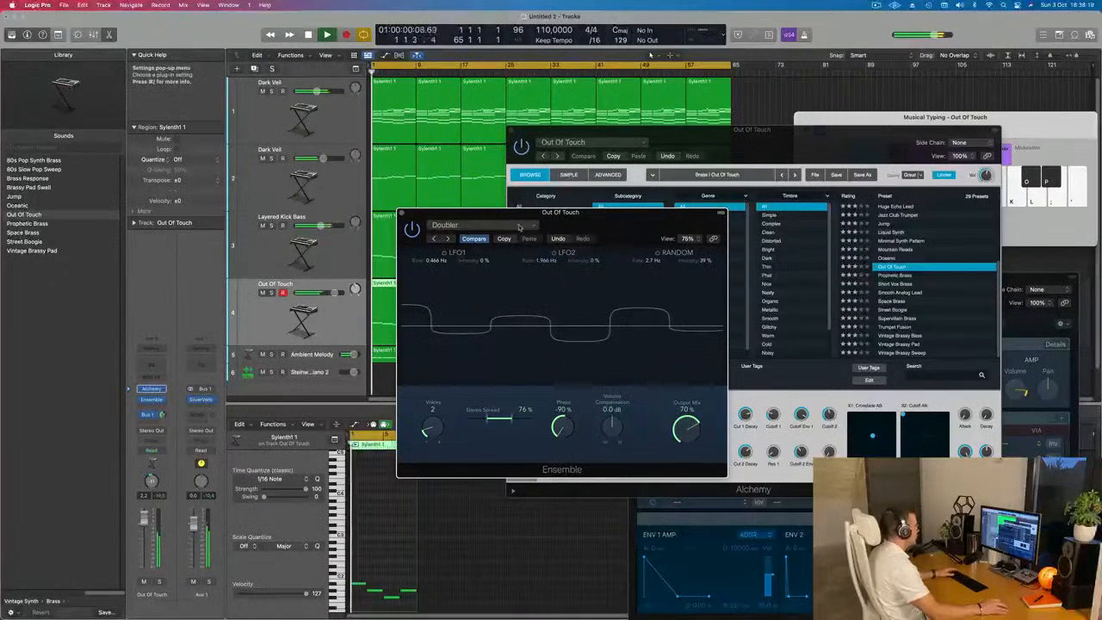
# - Replace the Ensemble effect on the Out Of Touch track with Chorus and load its Mega Wide Chorus preset
pyautogui.click(159, 401)
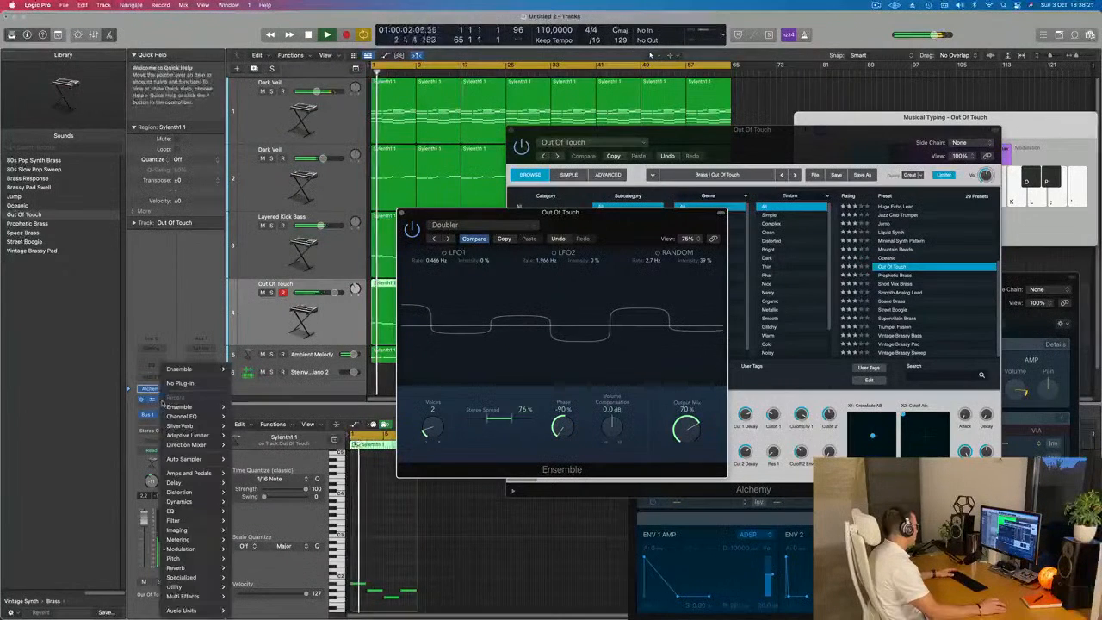
pyautogui.moveTo(170, 548)
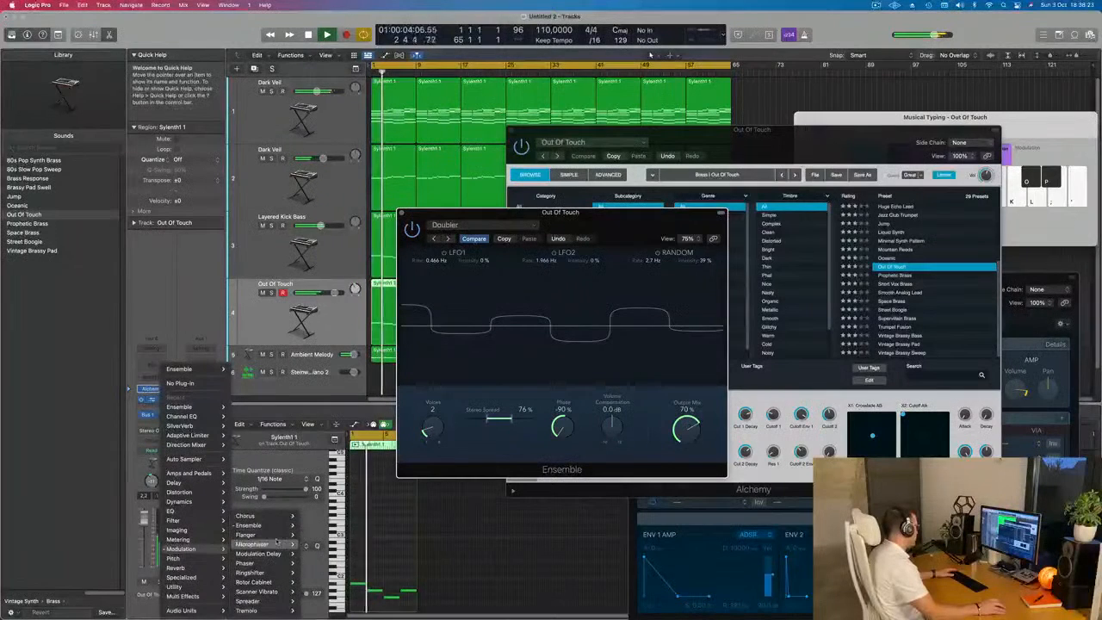
pyautogui.click(312, 516)
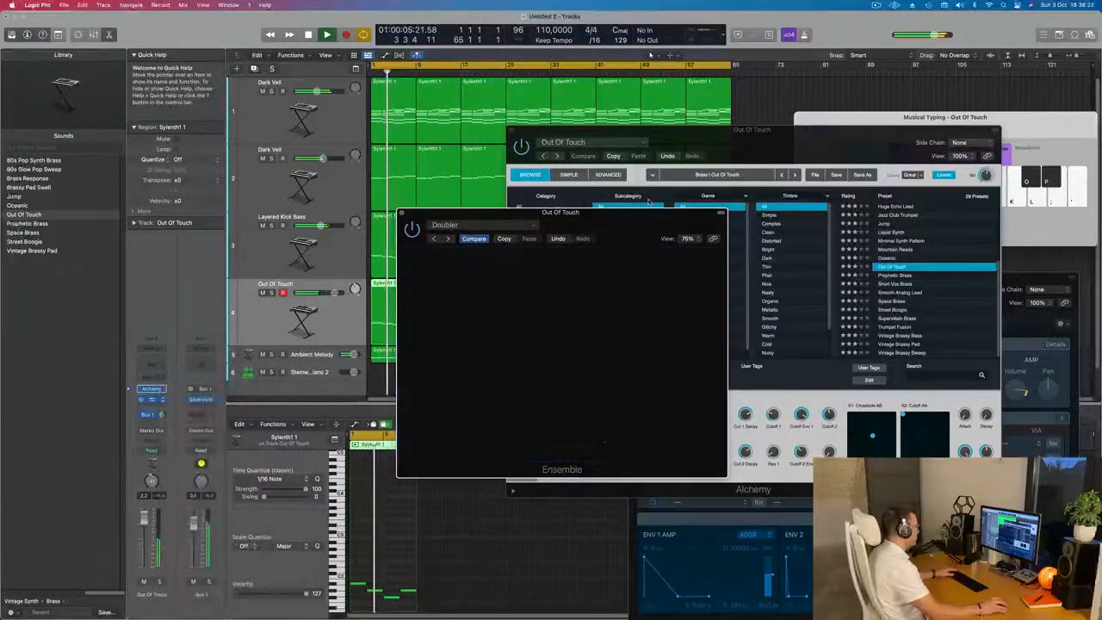
pyautogui.moveTo(515, 215); pyautogui.dragTo(601, 146)
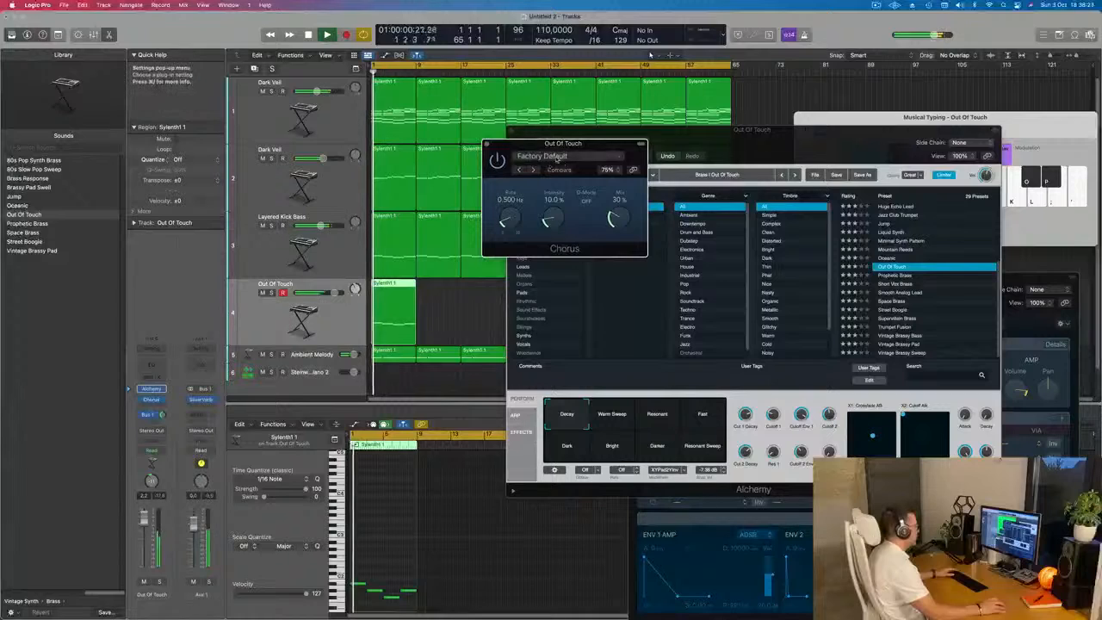
pyautogui.click(566, 156)
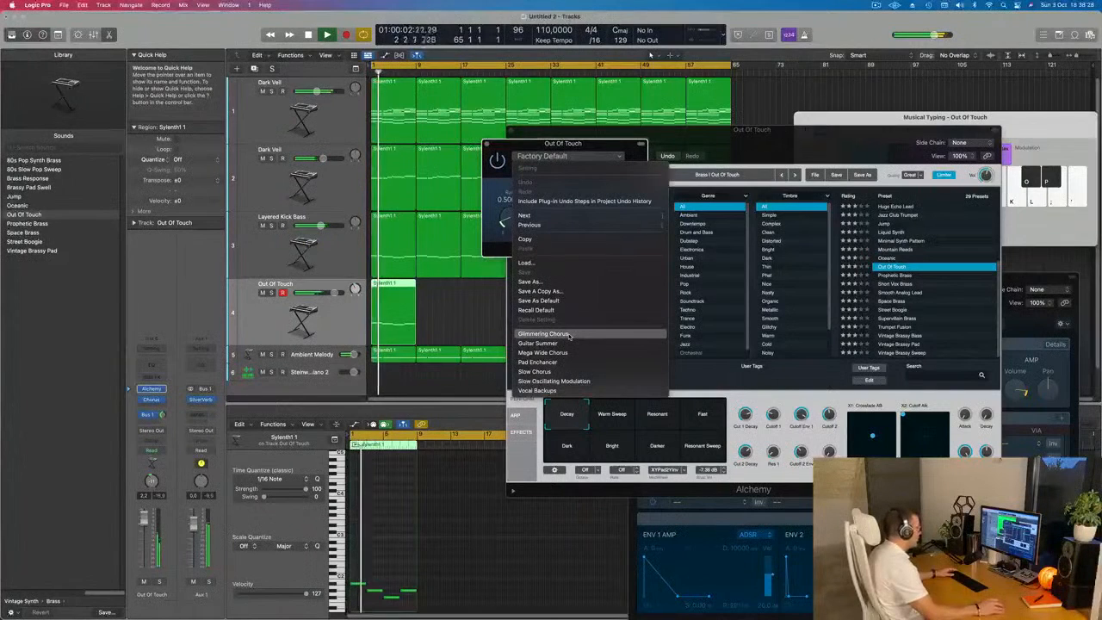
pyautogui.click(549, 352)
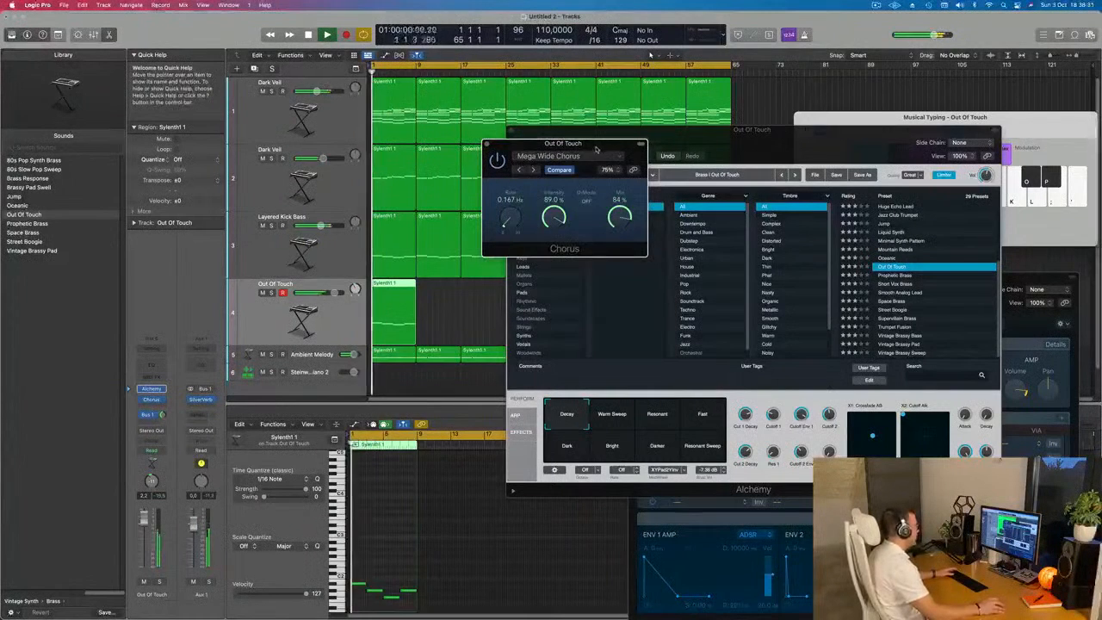
# - Close the Chorus effect window and move the Out Of Touch Alchemy window away from the arrangement
pyautogui.moveTo(596, 149)
pyautogui.mouseDown()
pyautogui.moveTo(495, 129)
pyautogui.moveTo(539, 120)
pyautogui.moveTo(606, 133)
pyautogui.mouseUp()
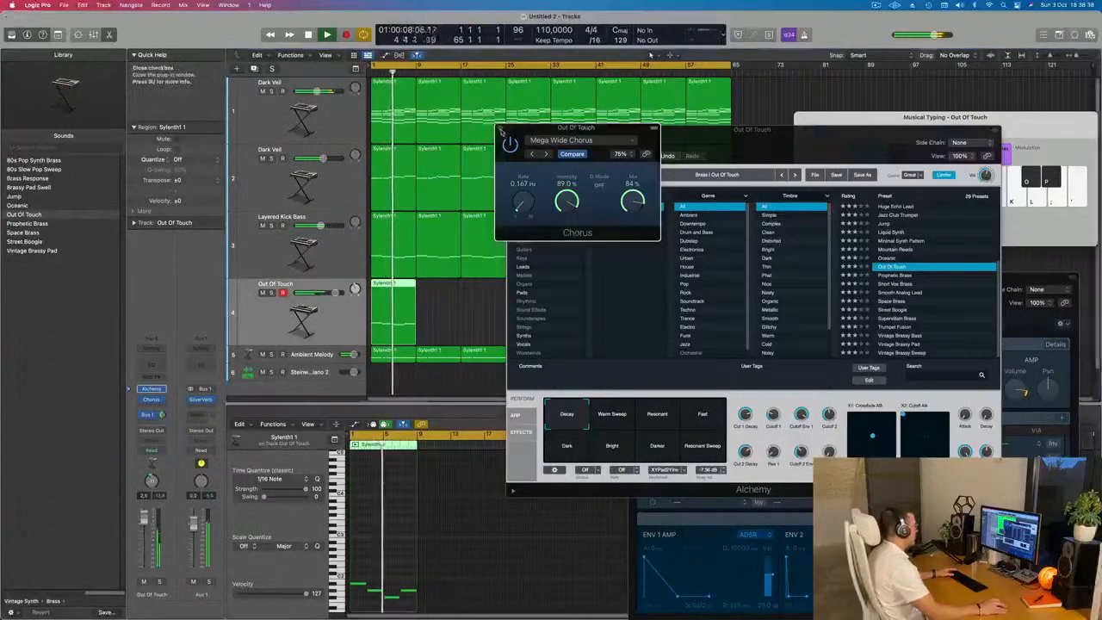
pyautogui.click(501, 128)
pyautogui.moveTo(560, 130); pyautogui.dragTo(744, 159)
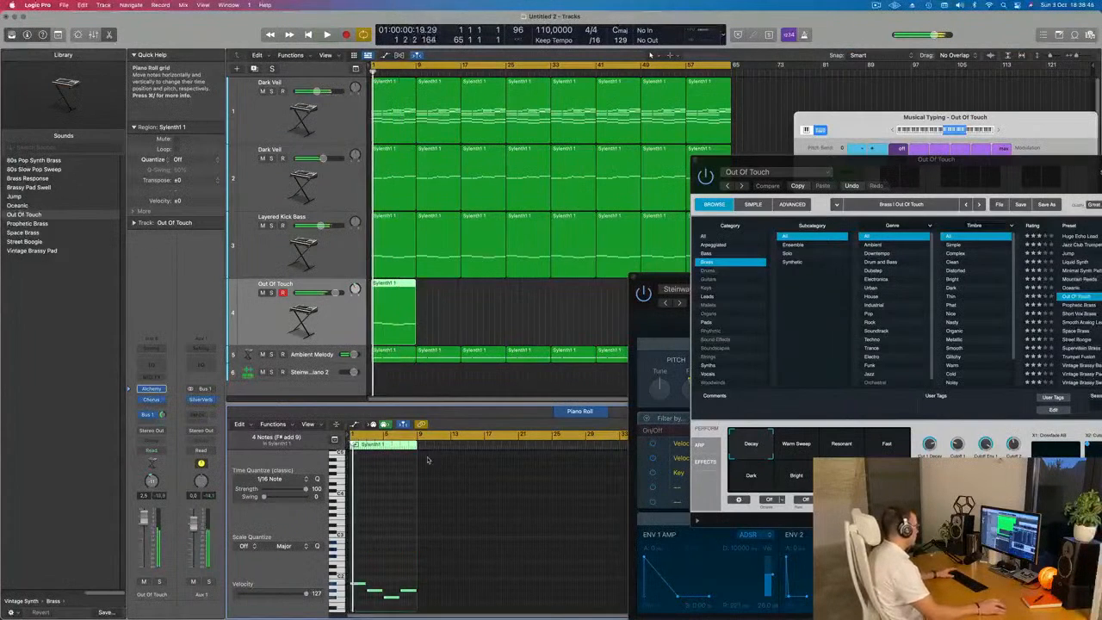
# - Repeat the Out Of Touch region along its track up to bar 57 and move the Alchemy window clear of the regions
pyautogui.click(433, 300)
pyautogui.press('super+r')
pyautogui.press('super+r')
pyautogui.press('super+r')
pyautogui.press('super+r')
pyautogui.press('super+r')
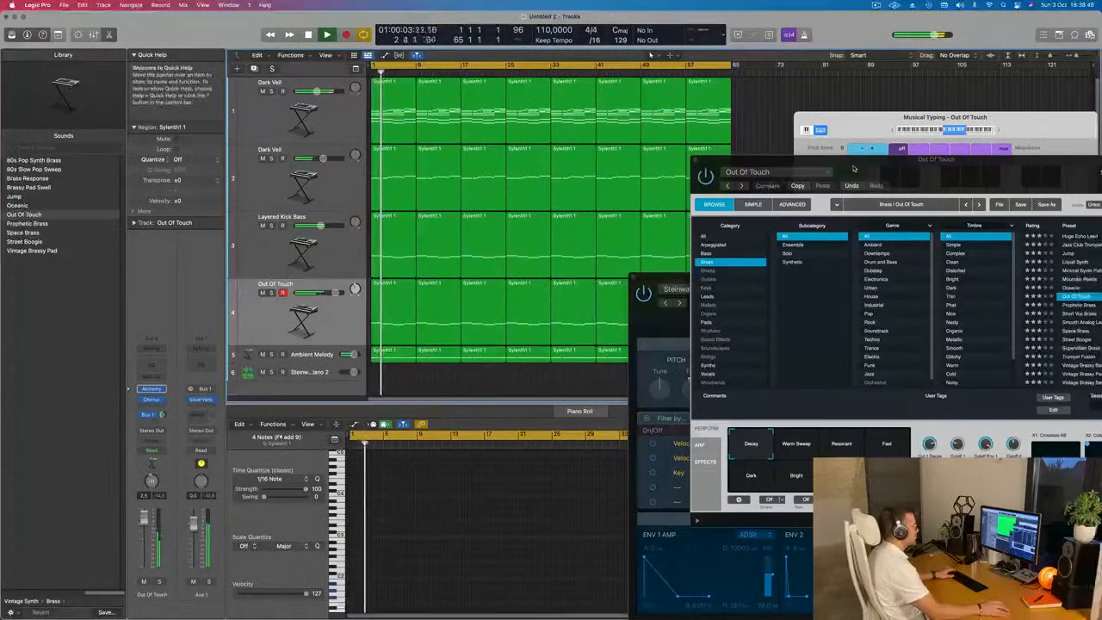
pyautogui.moveTo(853, 169); pyautogui.dragTo(946, 285)
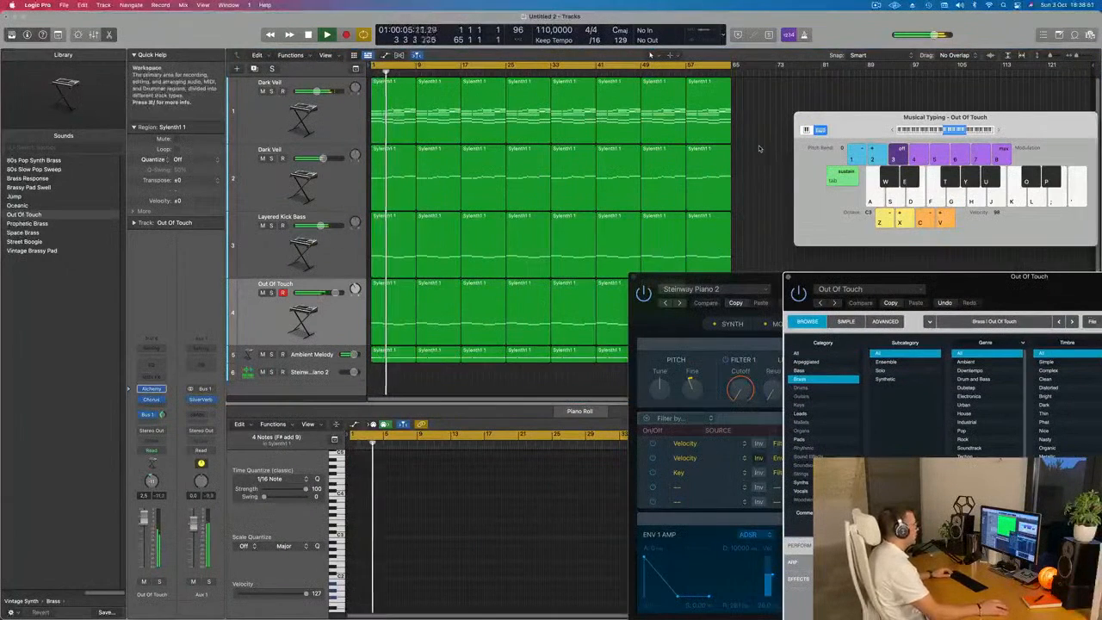
# - Name all regions in the arrangement after their tracks and color them by track
pyautogui.press('super+a')
pyautogui.rightClick(631, 110)
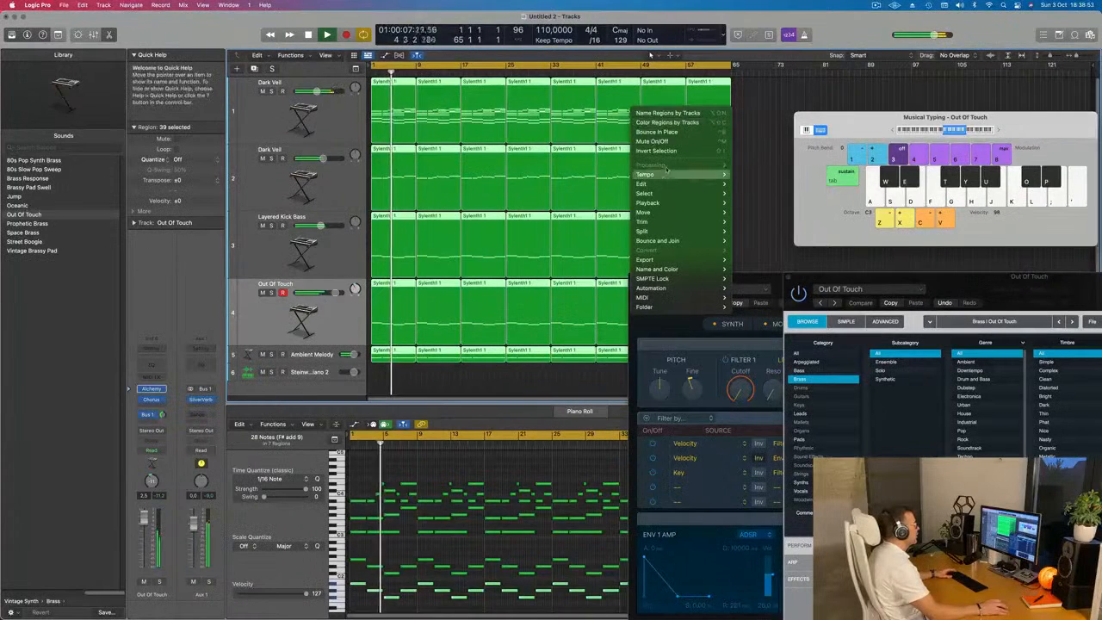
pyautogui.click(654, 113)
pyautogui.rightClick(621, 148)
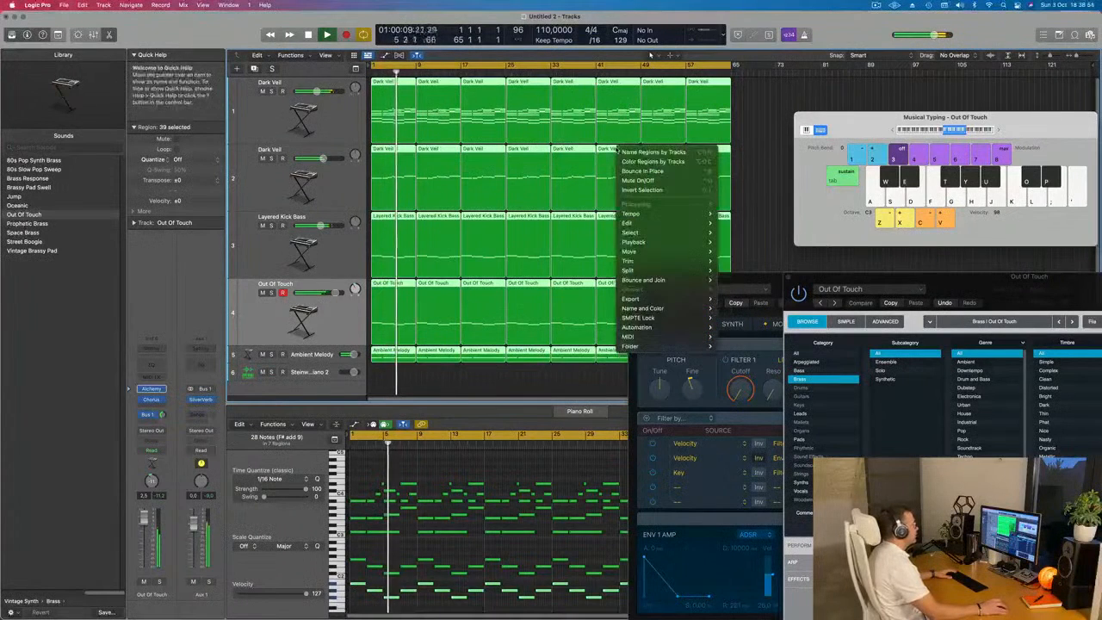
pyautogui.click(652, 161)
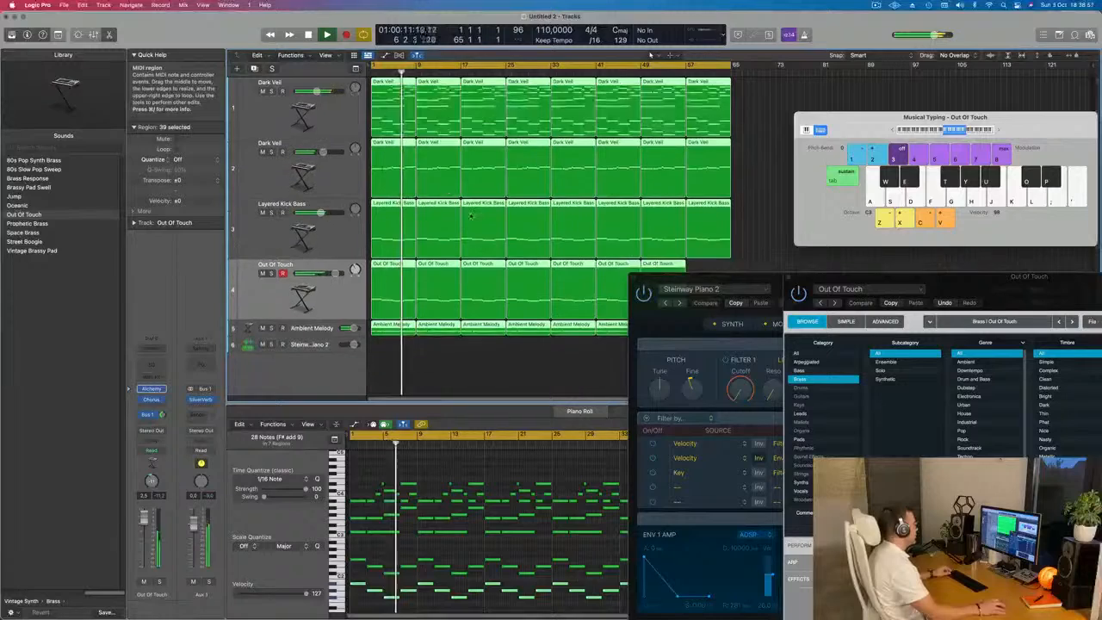
pyautogui.press('super+Up')
# - Move the Steinway Piano 2 window aside and repeat the last Out Of Touch region to fill the track up to bar 65
pyautogui.moveTo(626, 297); pyautogui.dragTo(853, 286)
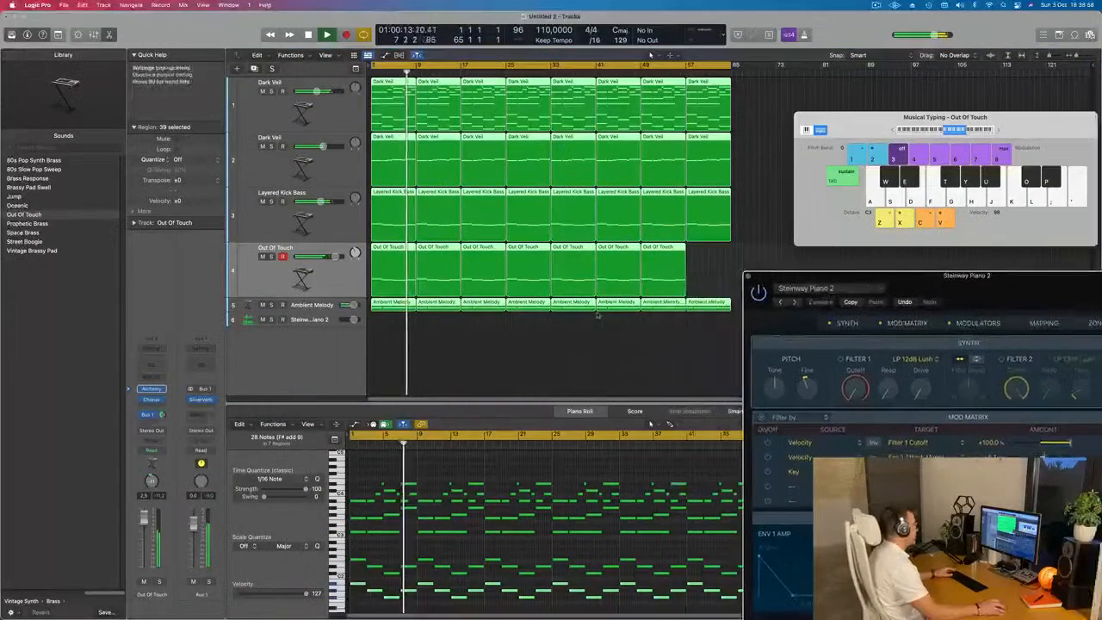
pyautogui.click(723, 262)
pyautogui.click(668, 276)
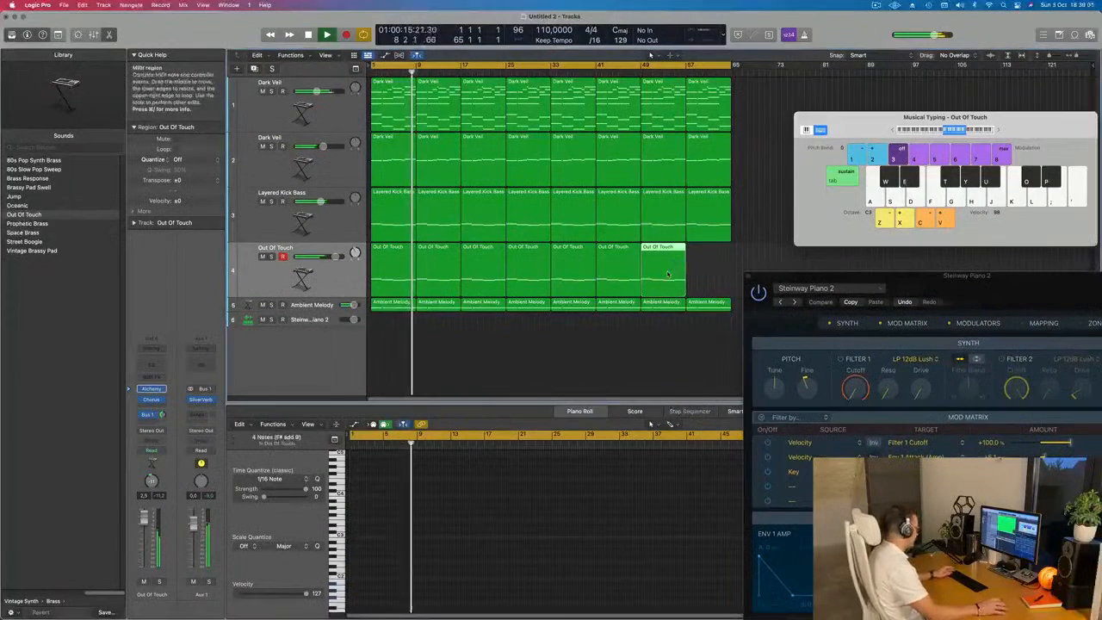
pyautogui.press('super+r')
pyautogui.click(416, 342)
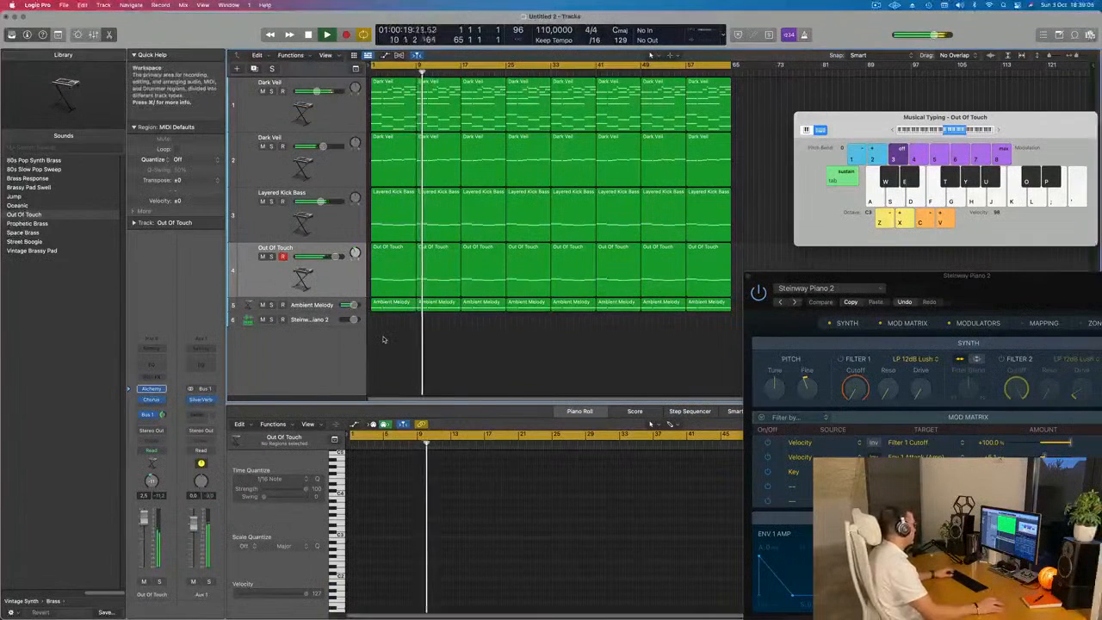
# - Select the Steinway Piano 2 track, enlarge its height and restart the arrangement from the beginning
pyautogui.scroll(2, 385, 346)
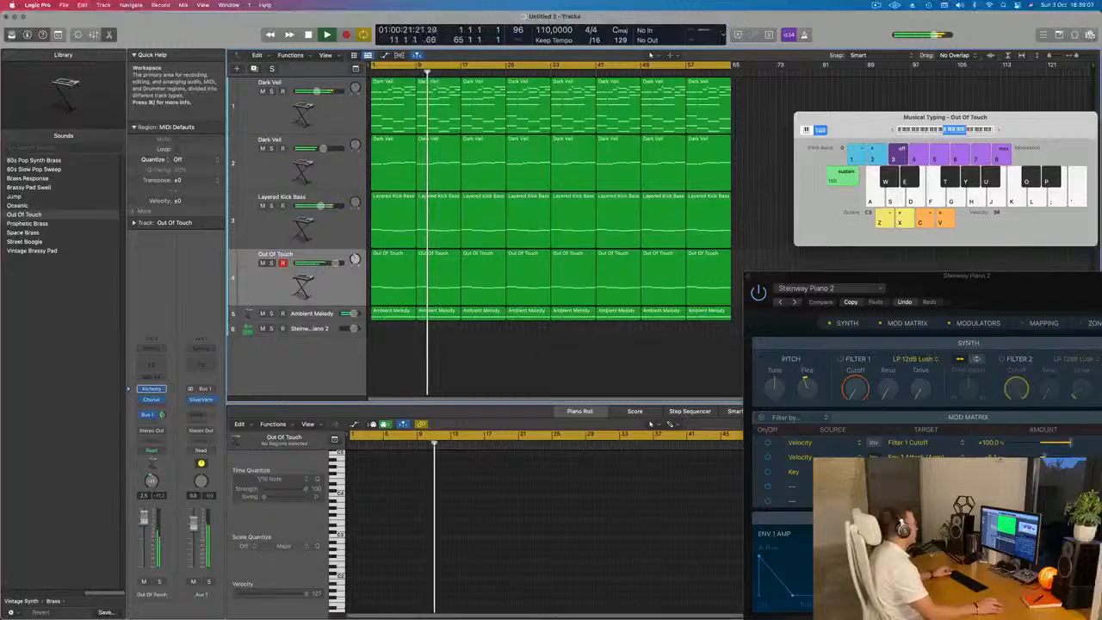
pyautogui.scroll(-1, 384, 350)
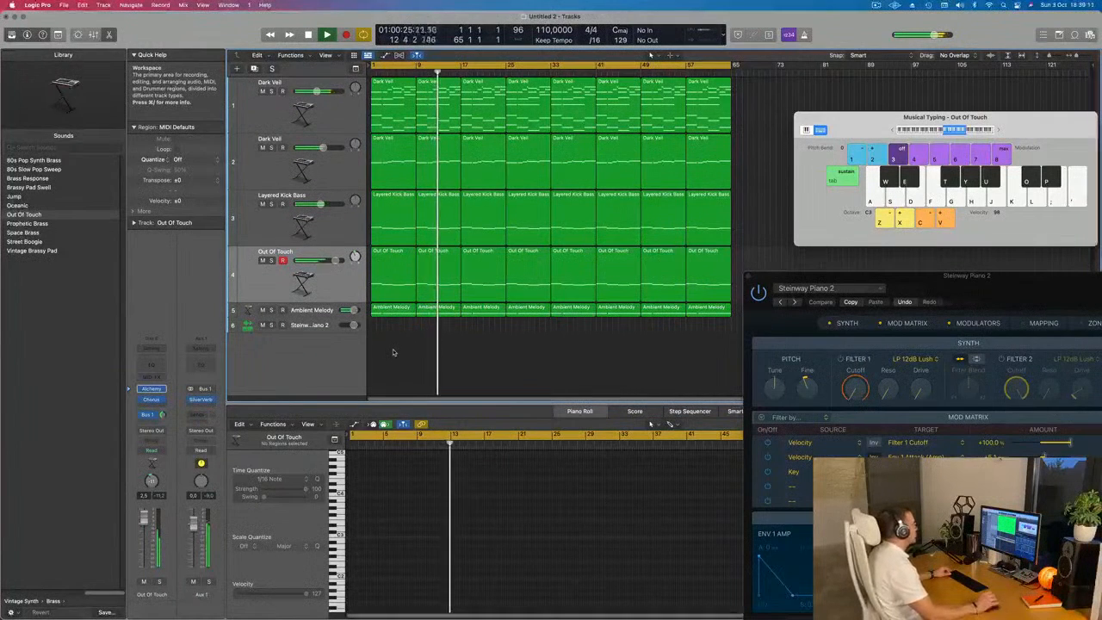
pyautogui.click(315, 330)
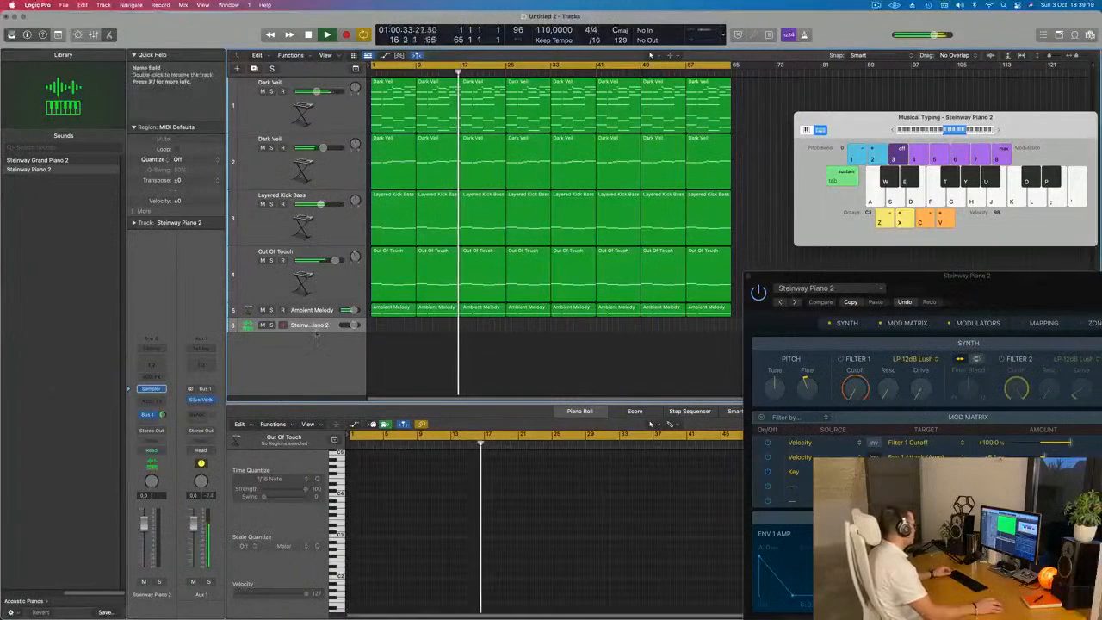
pyautogui.moveTo(317, 334); pyautogui.dragTo(317, 355)
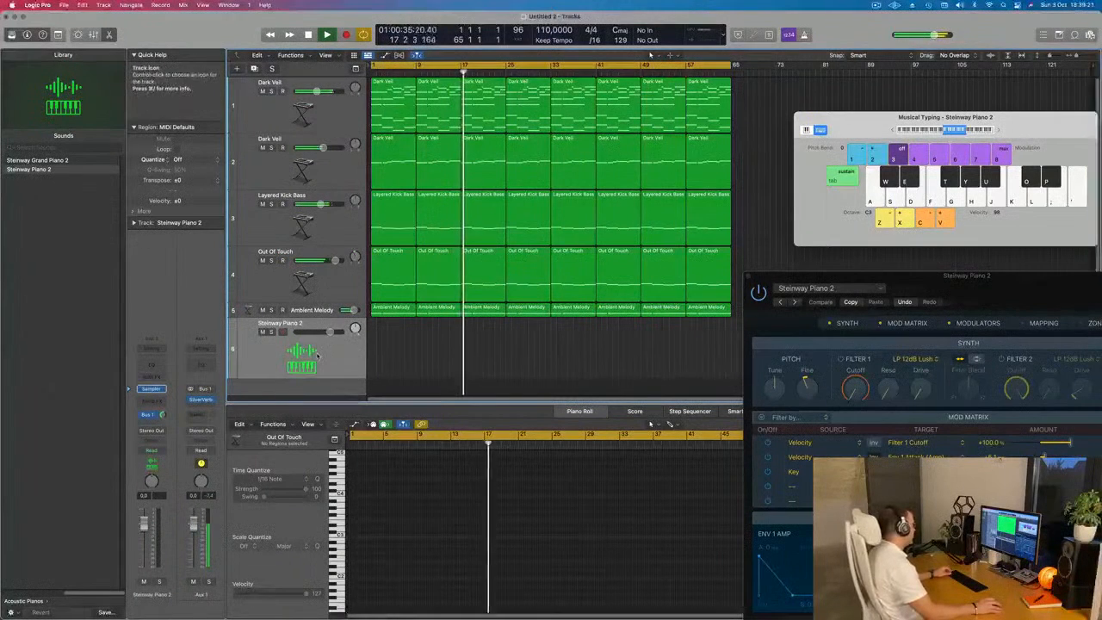
pyautogui.press('Return')
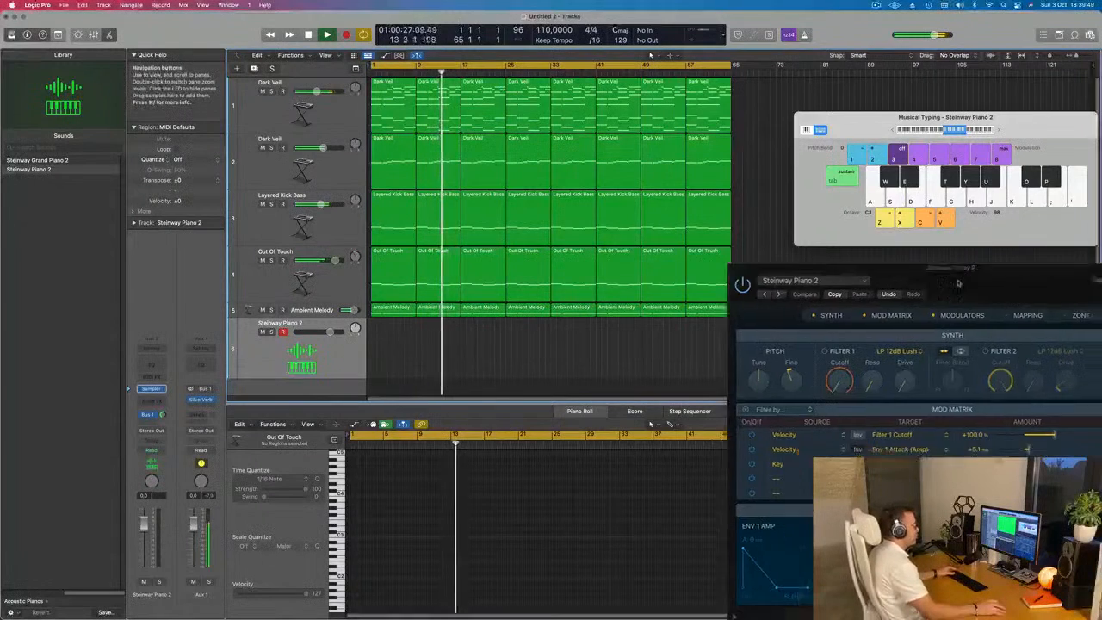
# - Close the Steinway Piano 2 sampler window, stop playback and move the Musical Typing keyboard closer to the regions
pyautogui.moveTo(750, 278); pyautogui.dragTo(623, 166)
pyautogui.click(623, 166)
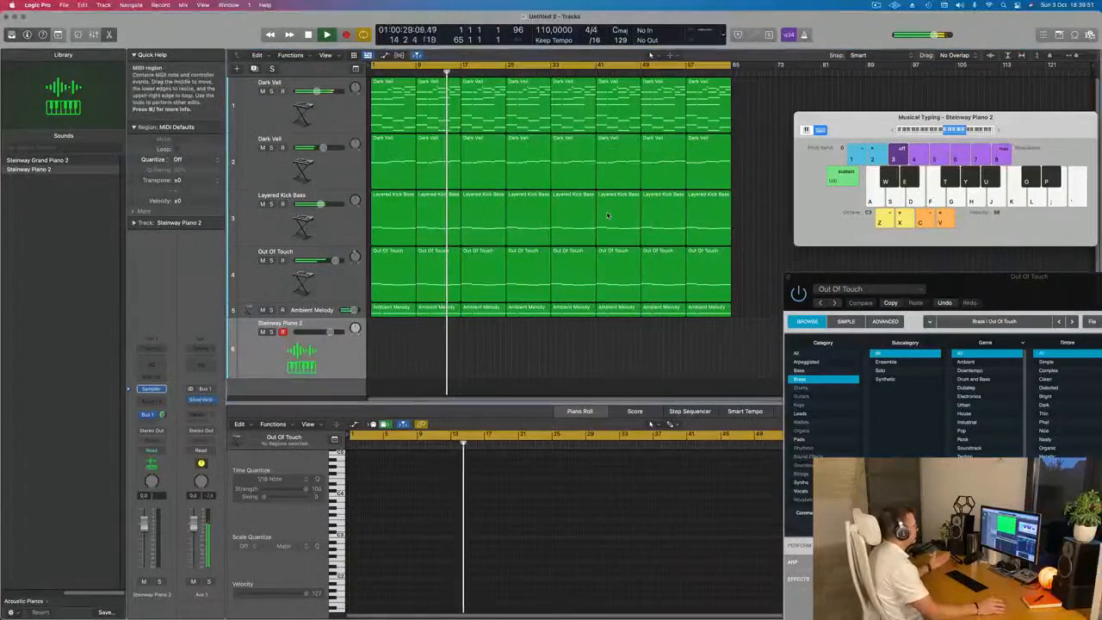
pyautogui.press('space')
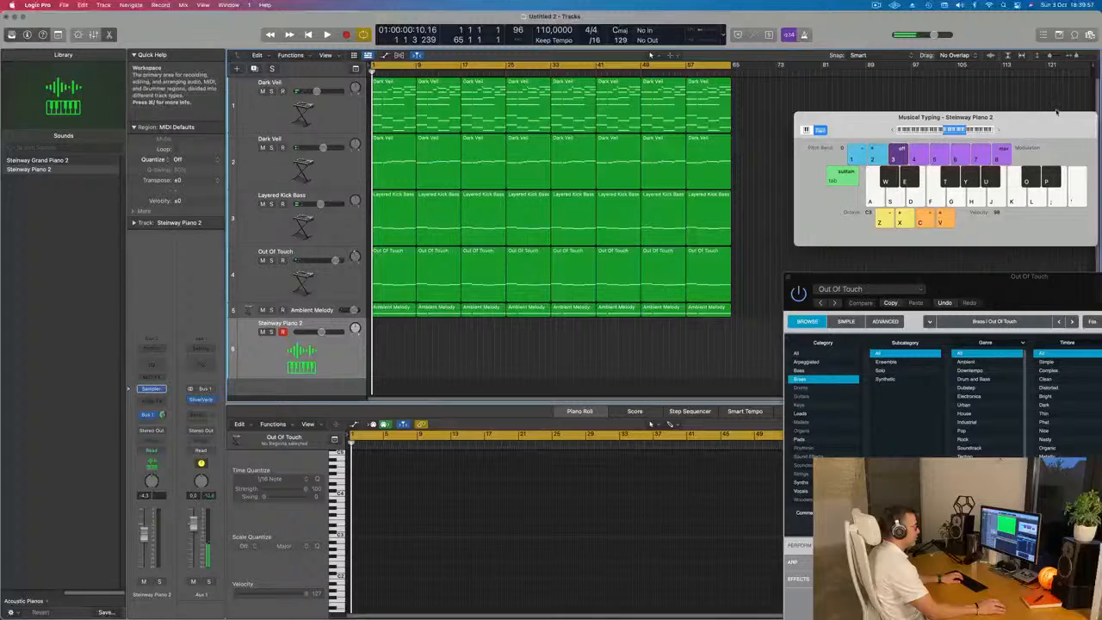
pyautogui.moveTo(1047, 125); pyautogui.dragTo(945, 135)
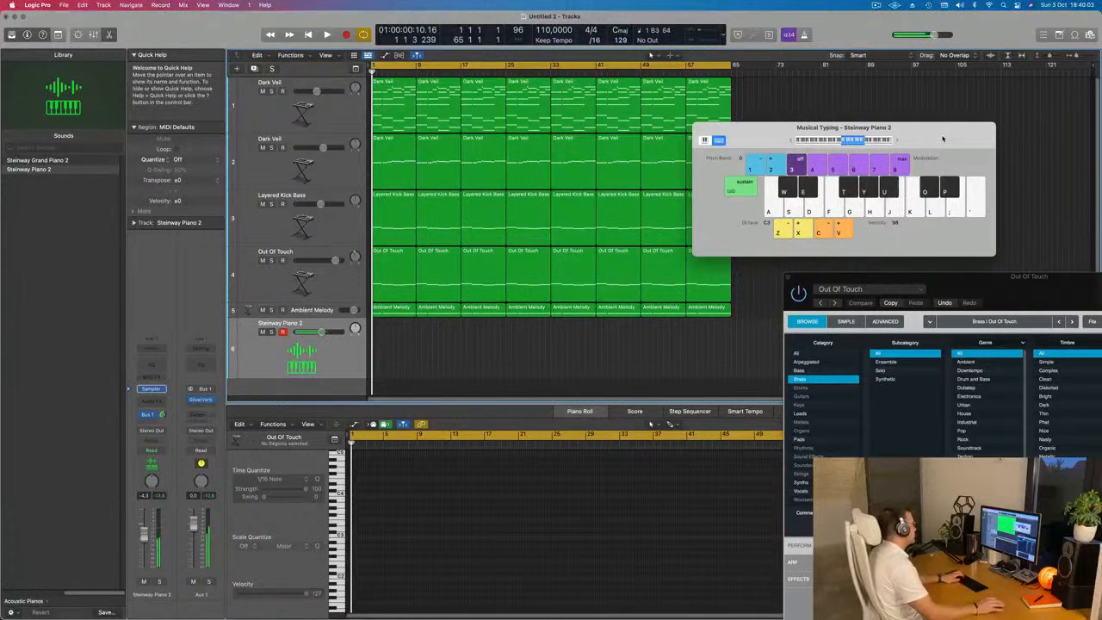
# - Start playback, raise the Musical Typing octave to C4 and try out natural-note melody ideas on Steinway Piano 2
pyautogui.press('space')
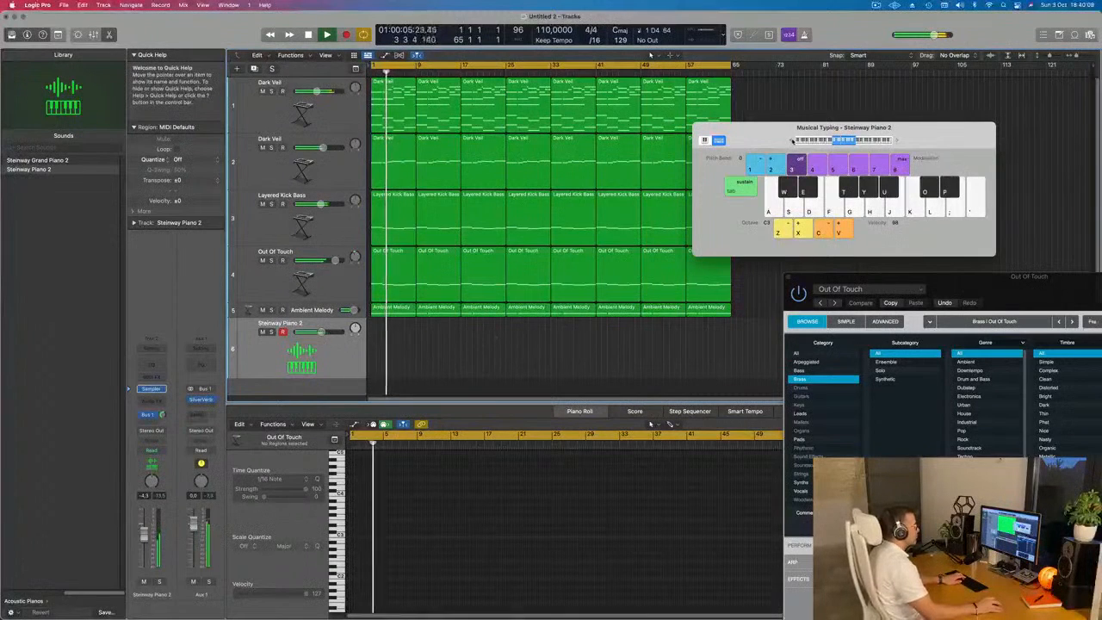
pyautogui.click(895, 140)
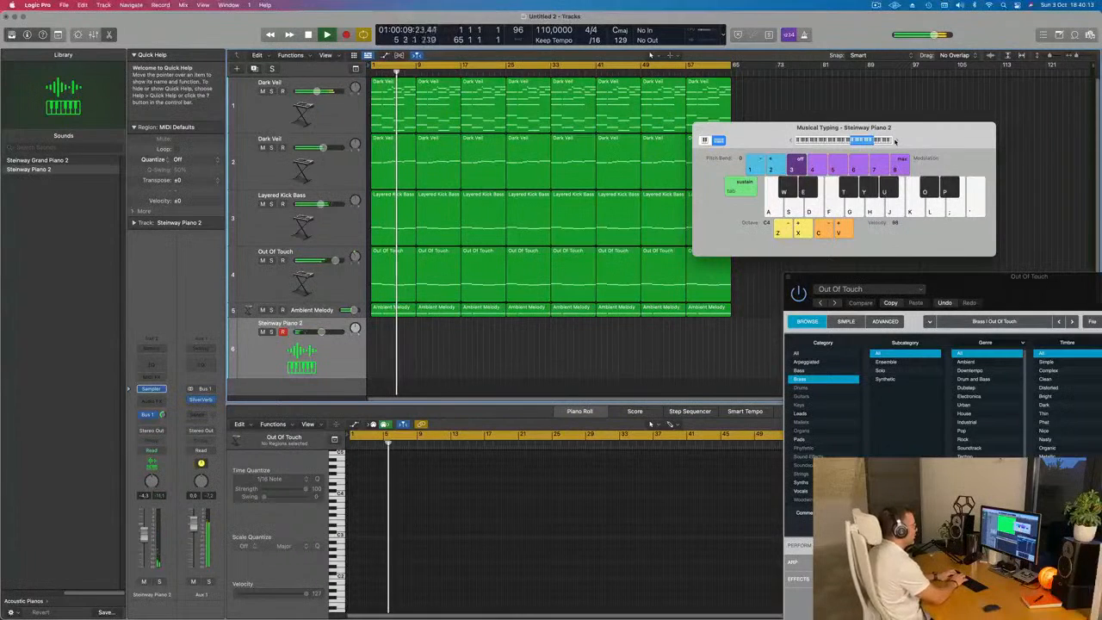
pyautogui.press('k')
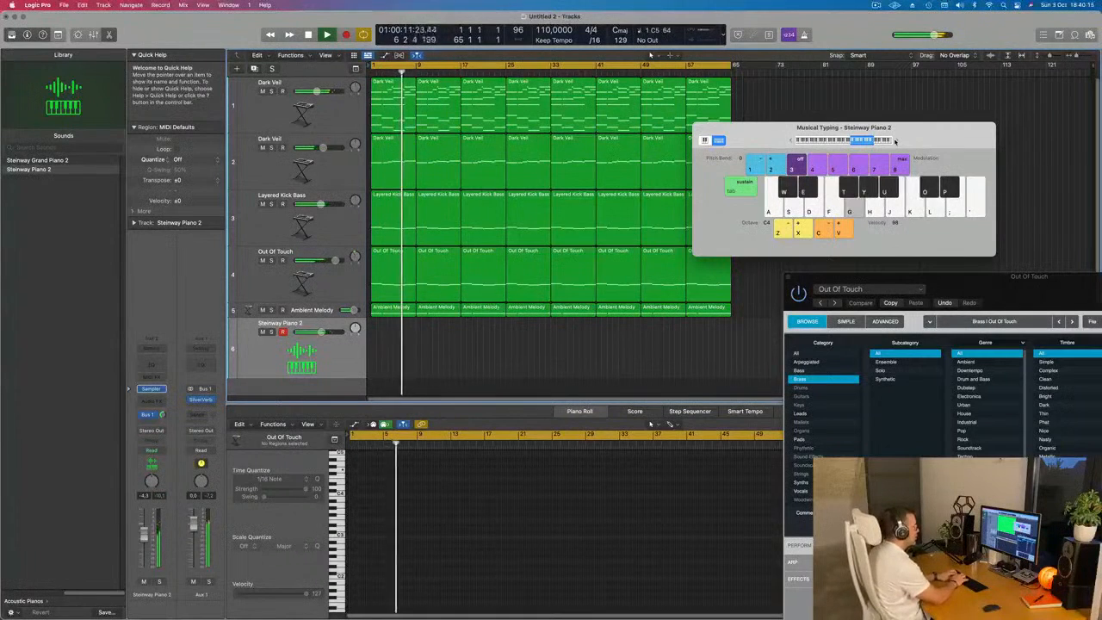
pyautogui.press('g')
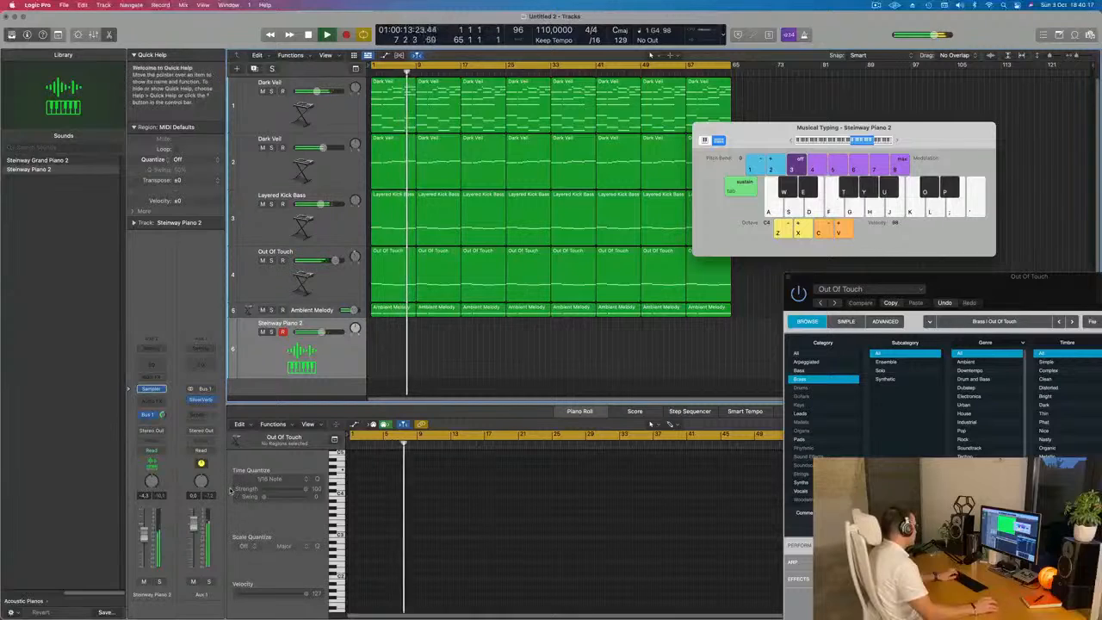
pyautogui.press('g')
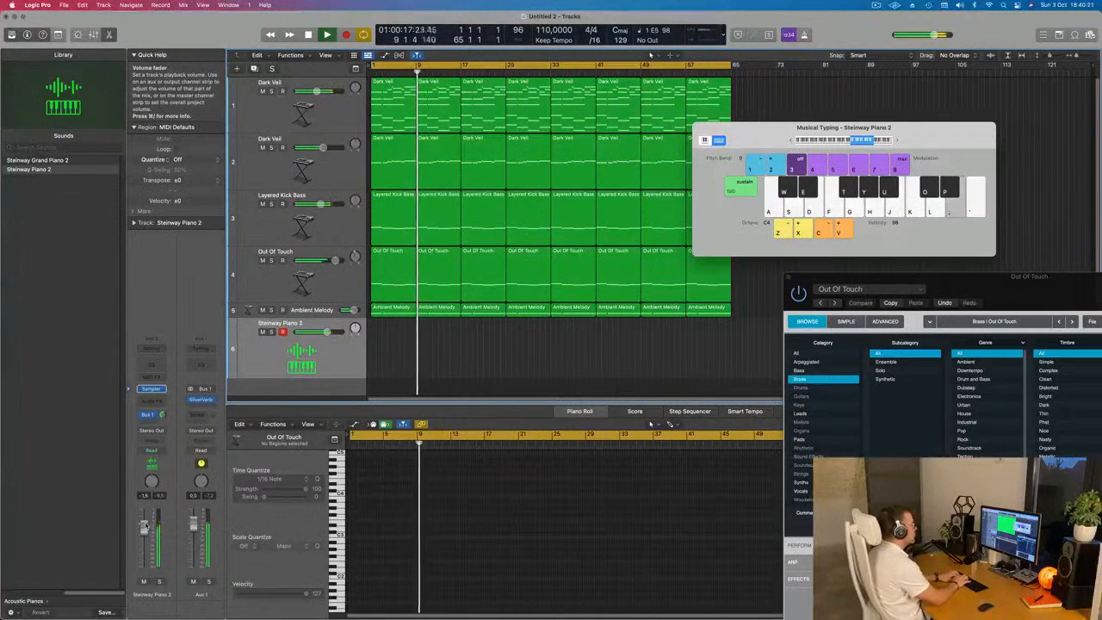
pyautogui.press('l')
pyautogui.press('j')
pyautogui.press('k')
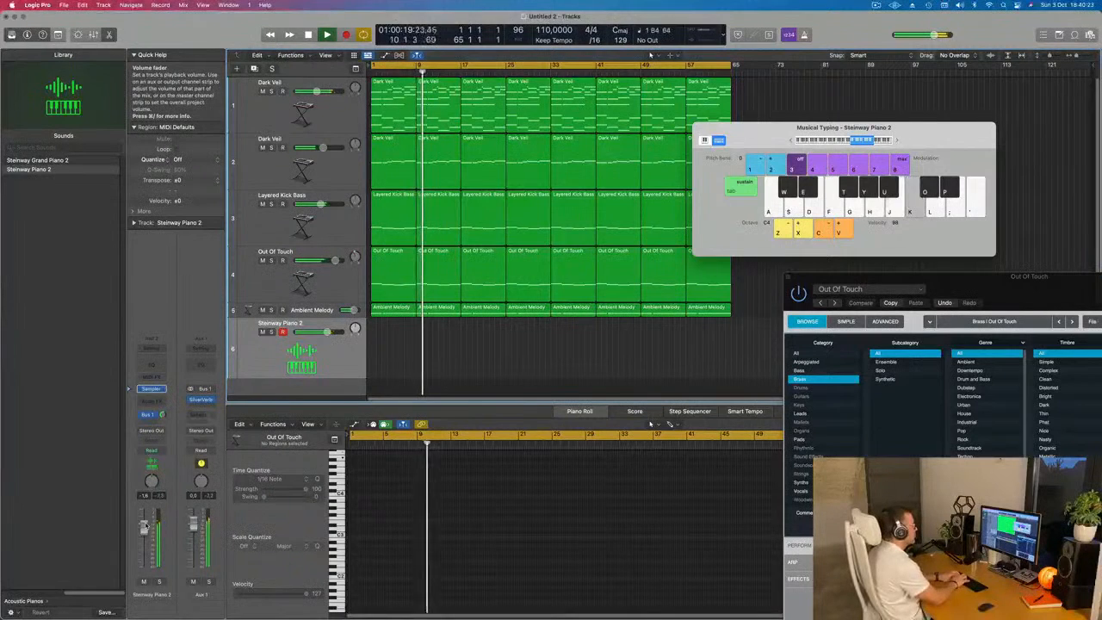
pyautogui.press('h')
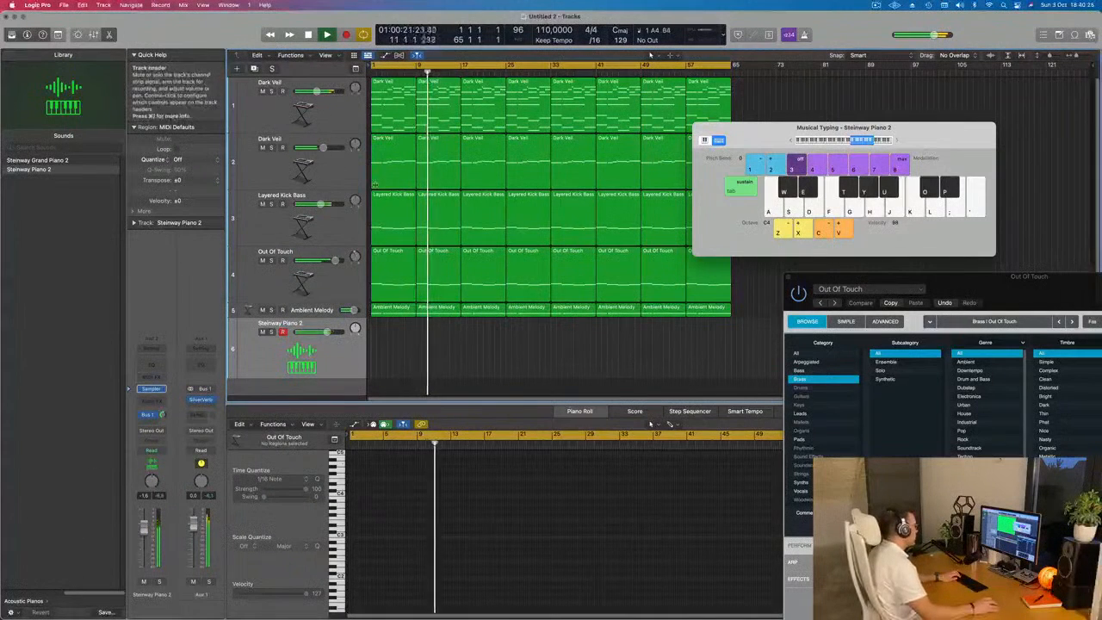
# - Show the first Layered Kick Bass region's notes and rehearse a black-key piano melody over the playing arrangement
pyautogui.click(390, 207)
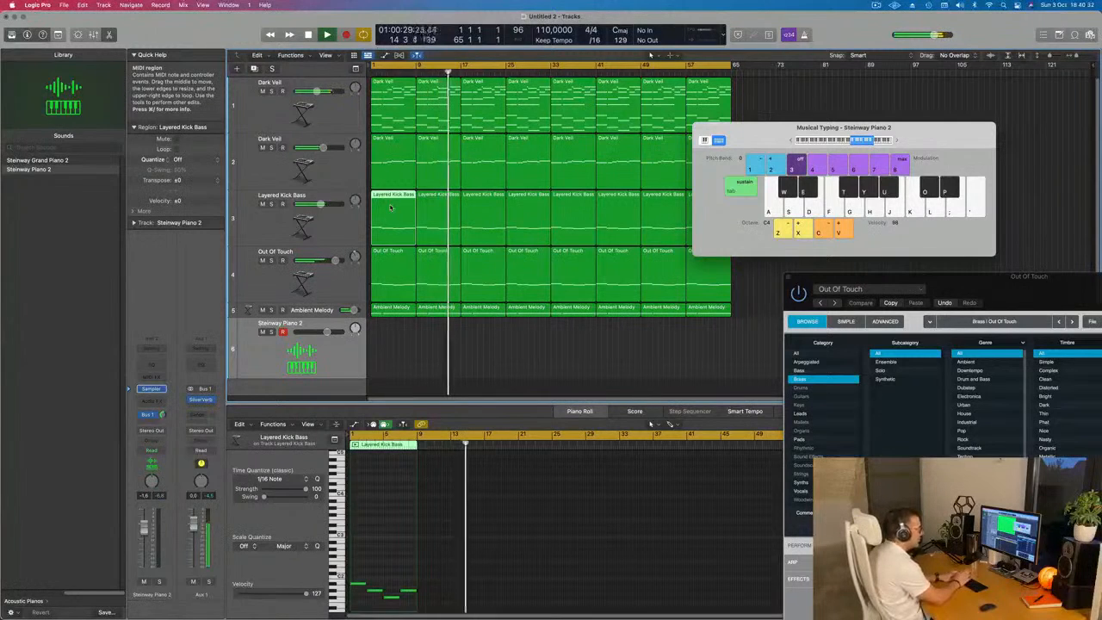
pyautogui.press('p')
pyautogui.press('o')
pyautogui.press('y')
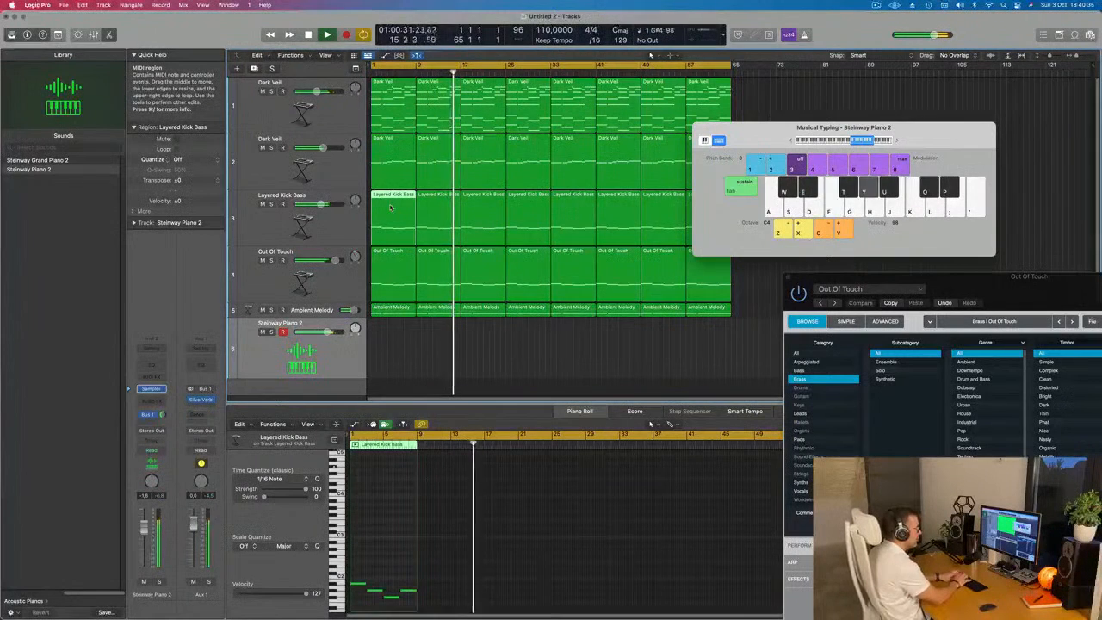
pyautogui.press('u')
pyautogui.press('t')
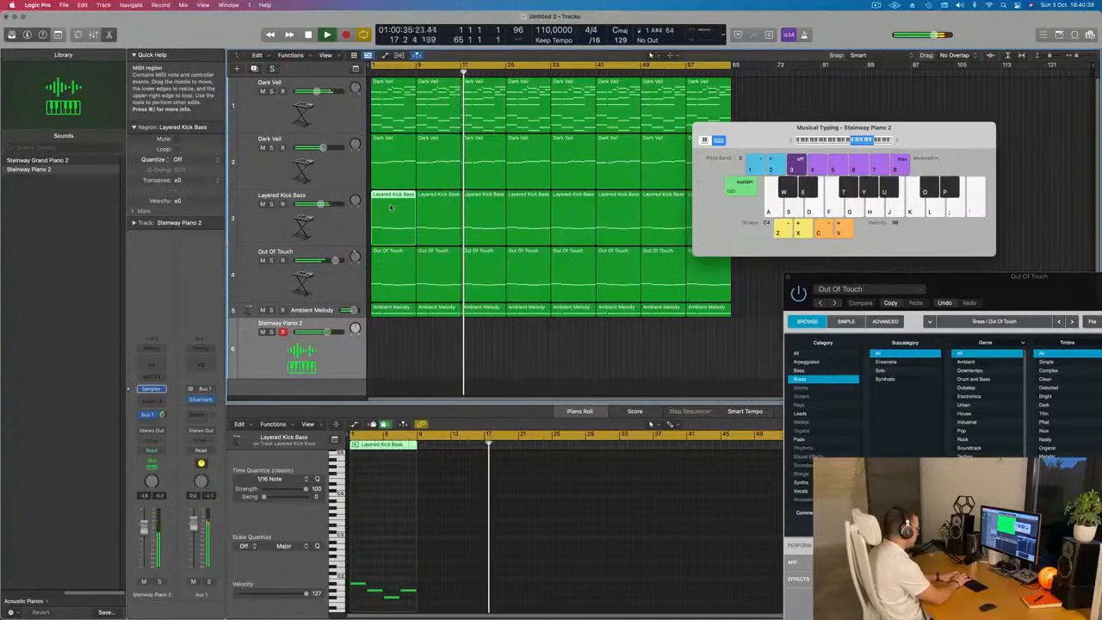
# - Record a short, mostly black-key melody on the Steinway Piano 2 track from about bar 25 to bar 29
pyautogui.press('r')
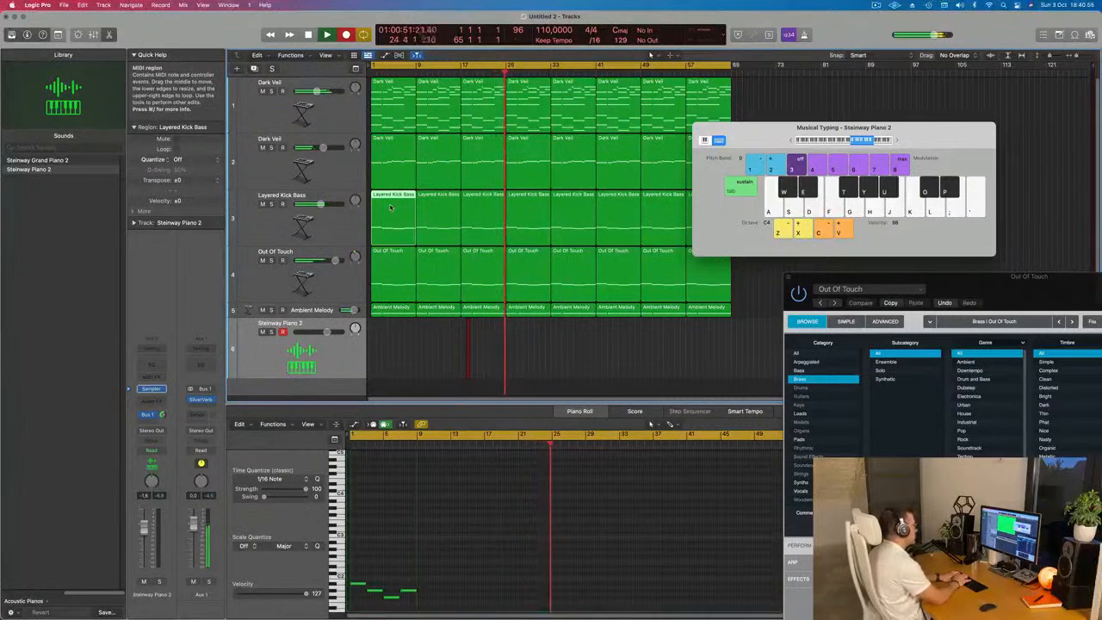
pyautogui.press('y')
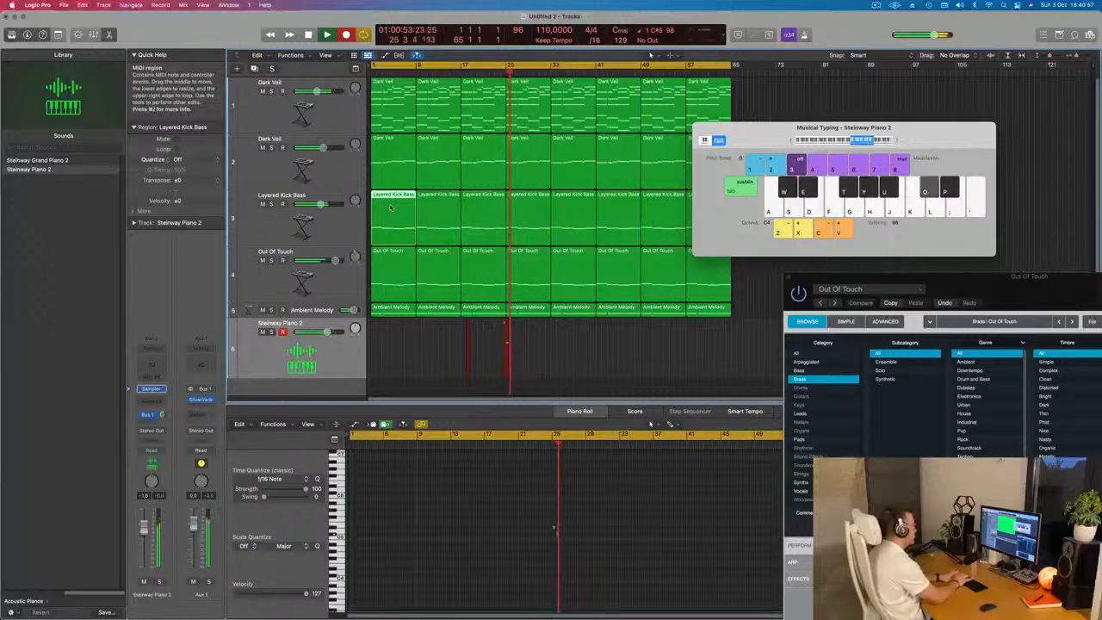
pyautogui.press('g')
pyautogui.press('y')
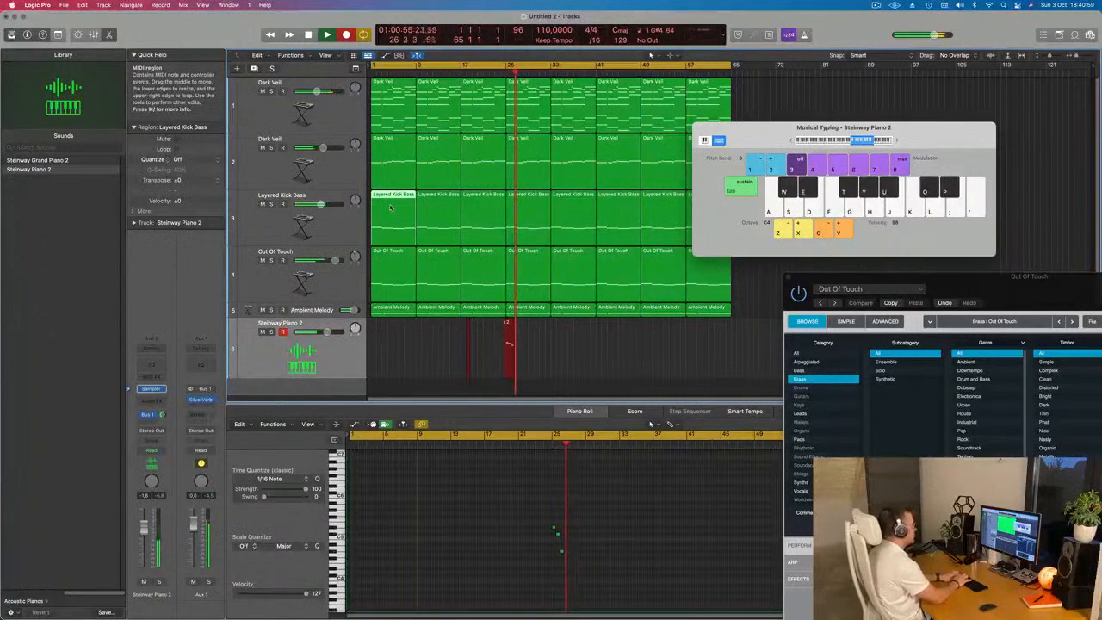
pyautogui.press('p')
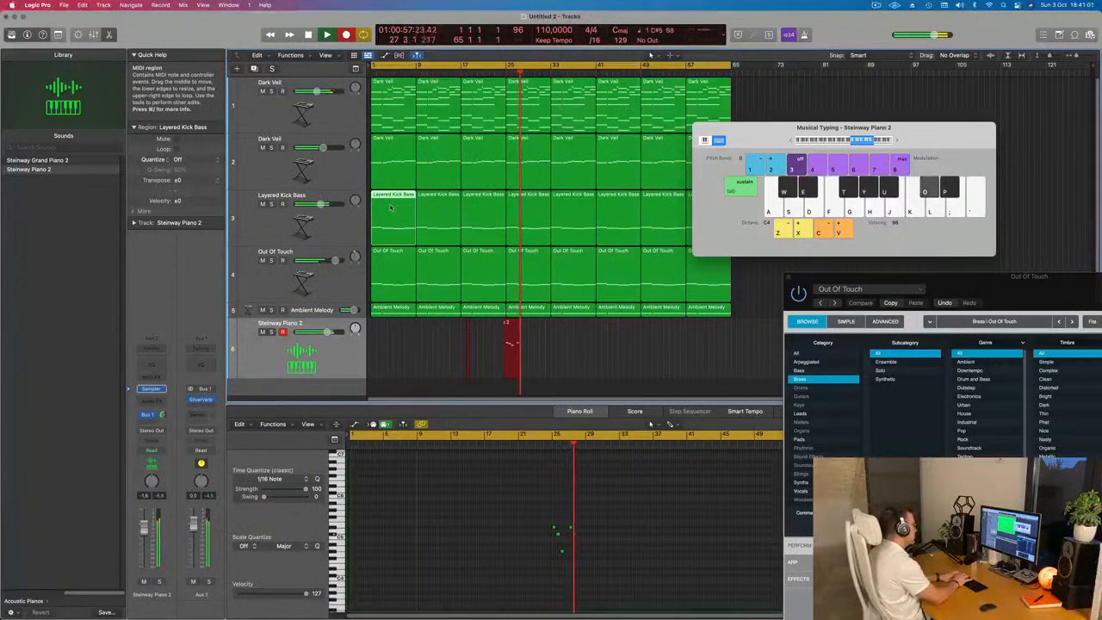
pyautogui.press('o')
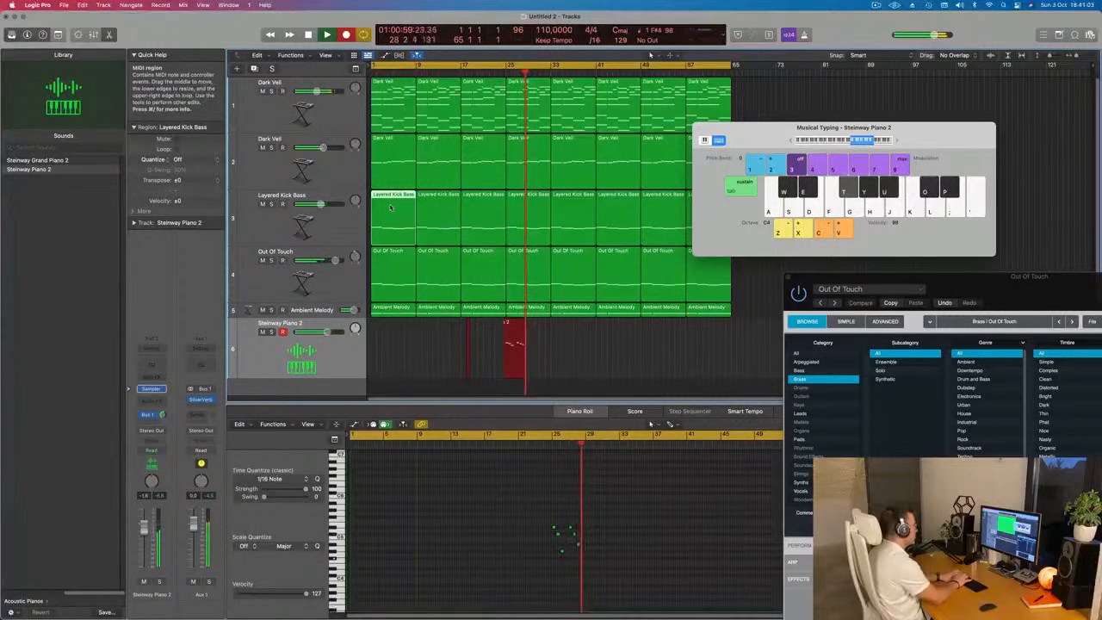
pyautogui.press('t')
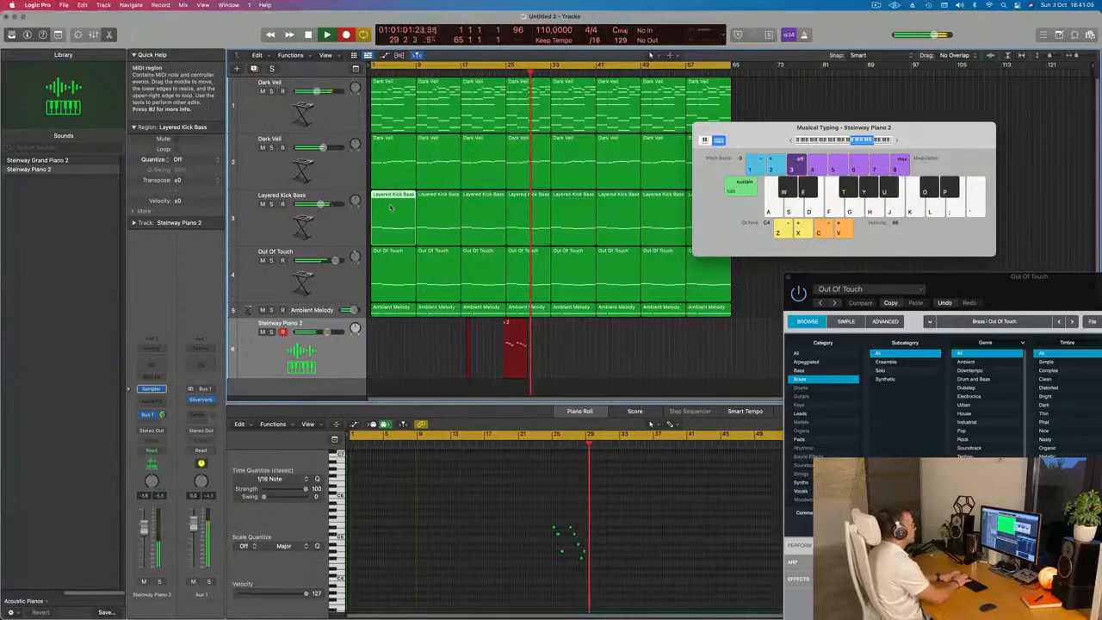
pyautogui.press('space')
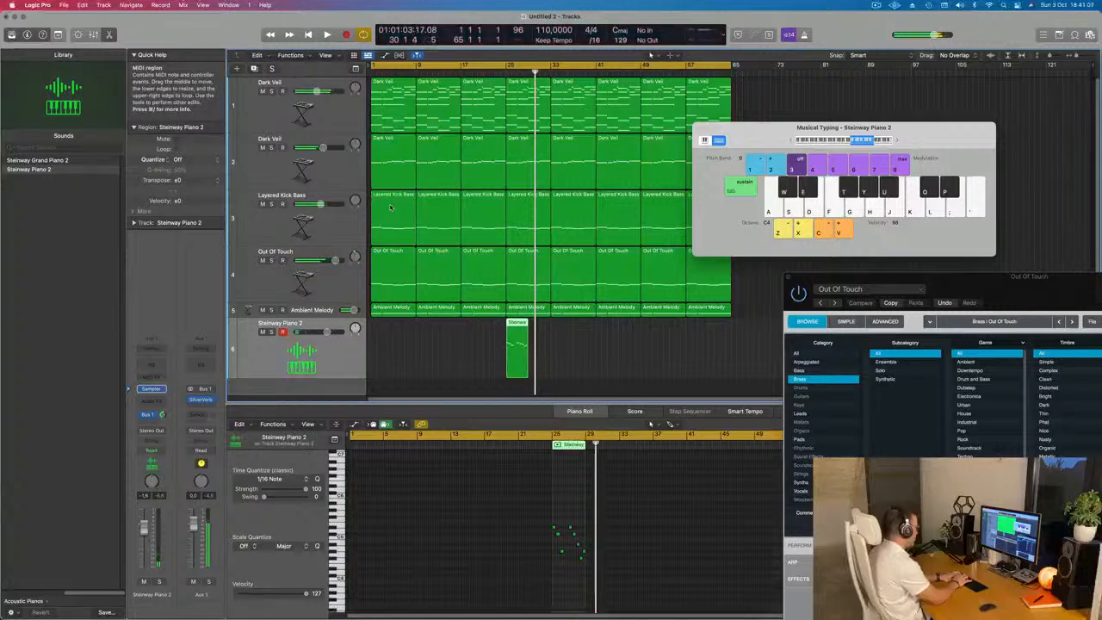
# - Start recording a new take on Steinway Piano 2 from bar 1, opening with D#, C#, F#, G# and A# from about bar 3 to bar 5
pyautogui.press('r')
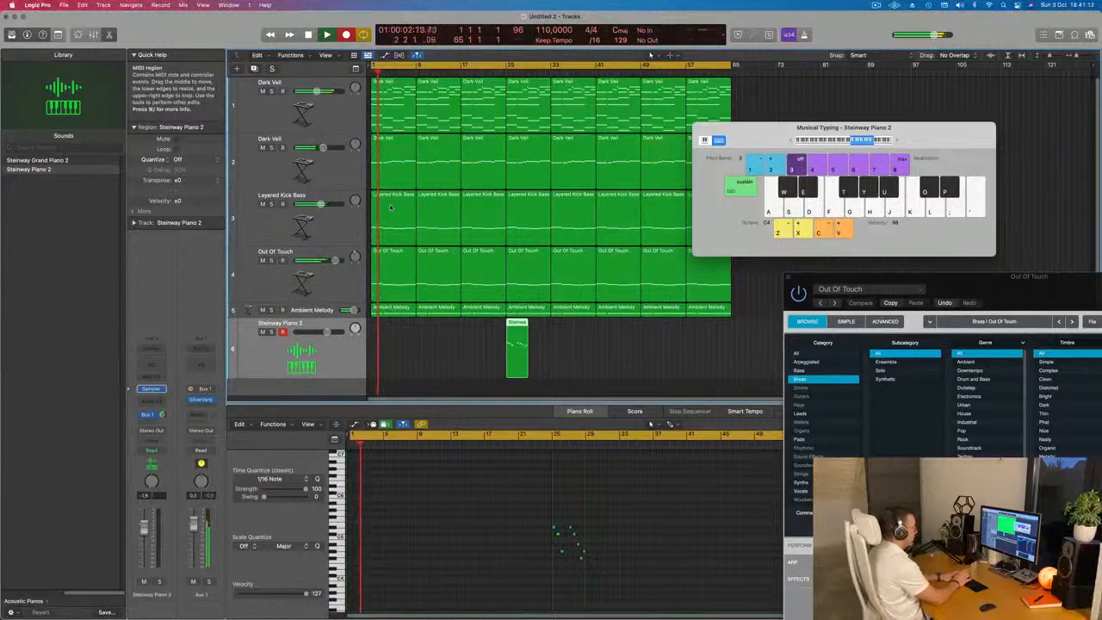
pyautogui.press('p')
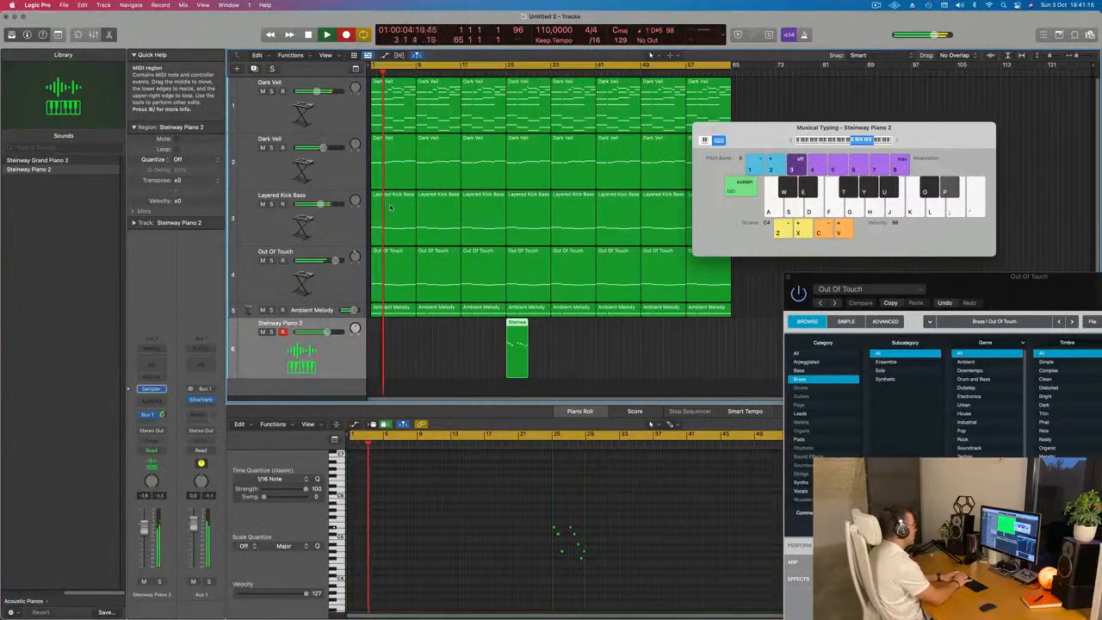
pyautogui.press('i')
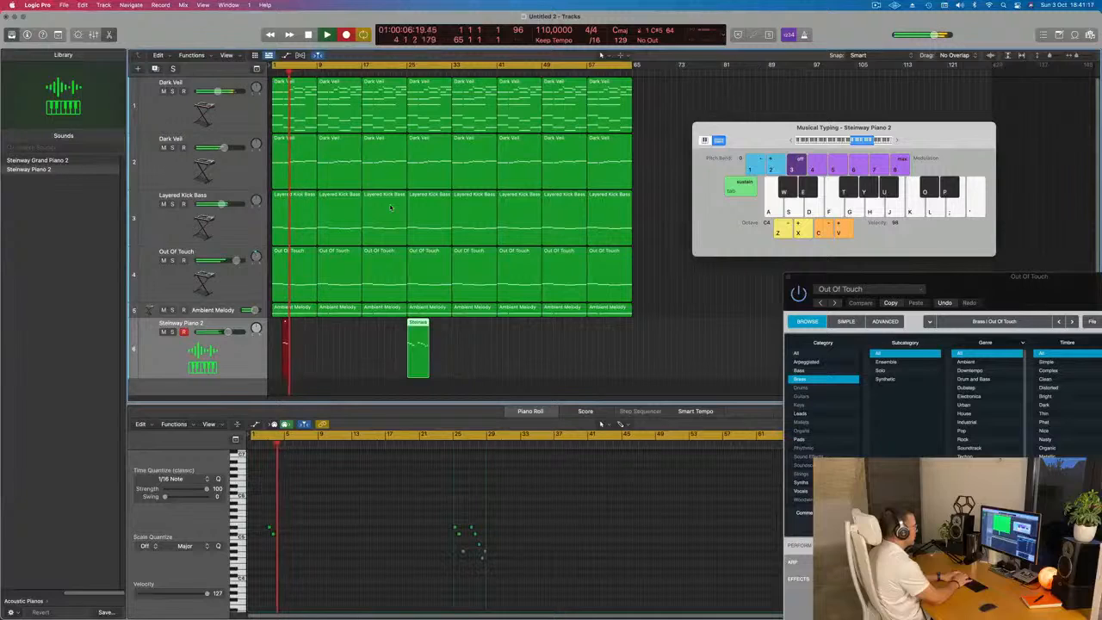
pyautogui.press('t')
pyautogui.press('y')
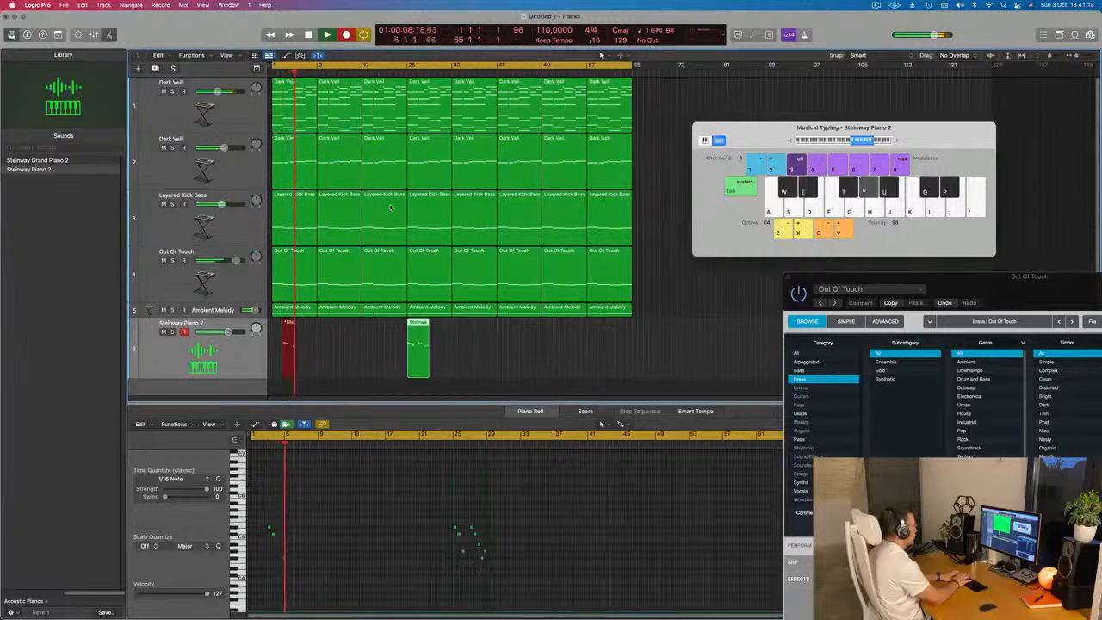
pyautogui.press('u')
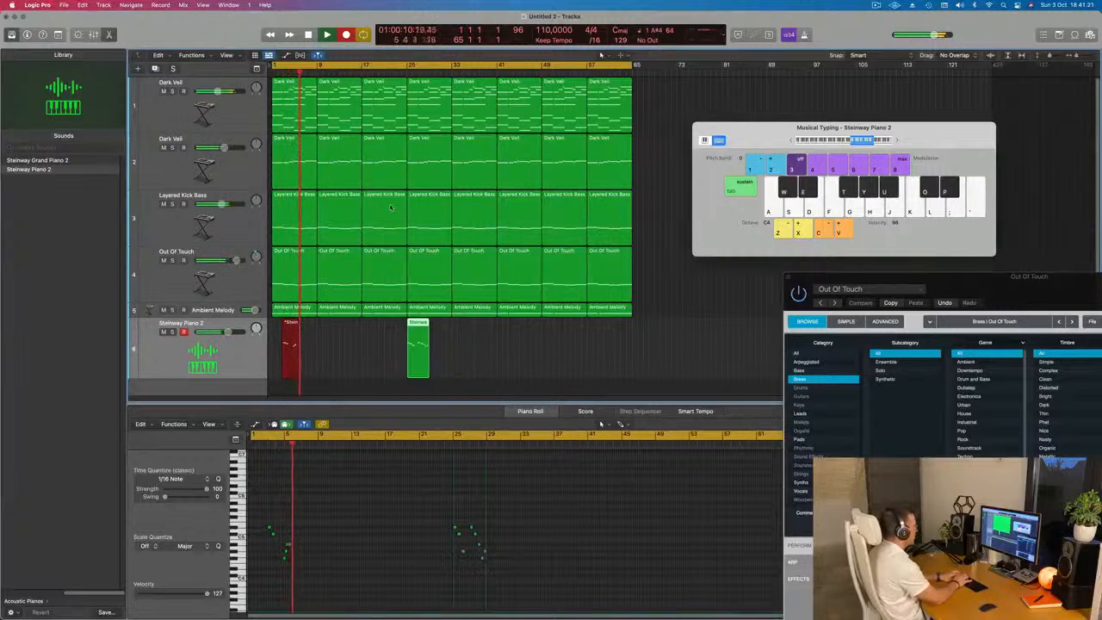
# - Record alternating C#, A# and D# notes on Steinway Piano 2 from about bar 5 to bar 9
pyautogui.press('o')
pyautogui.press('u')
pyautogui.press('p')
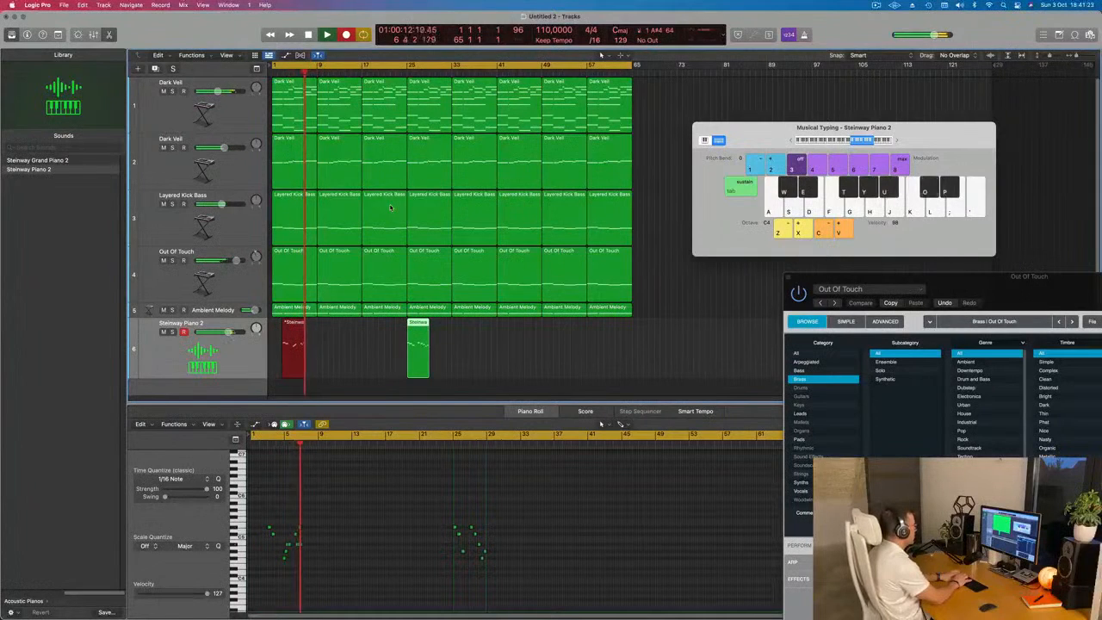
pyautogui.press('p')
pyautogui.press('u')
pyautogui.press('o')
pyautogui.press('u')
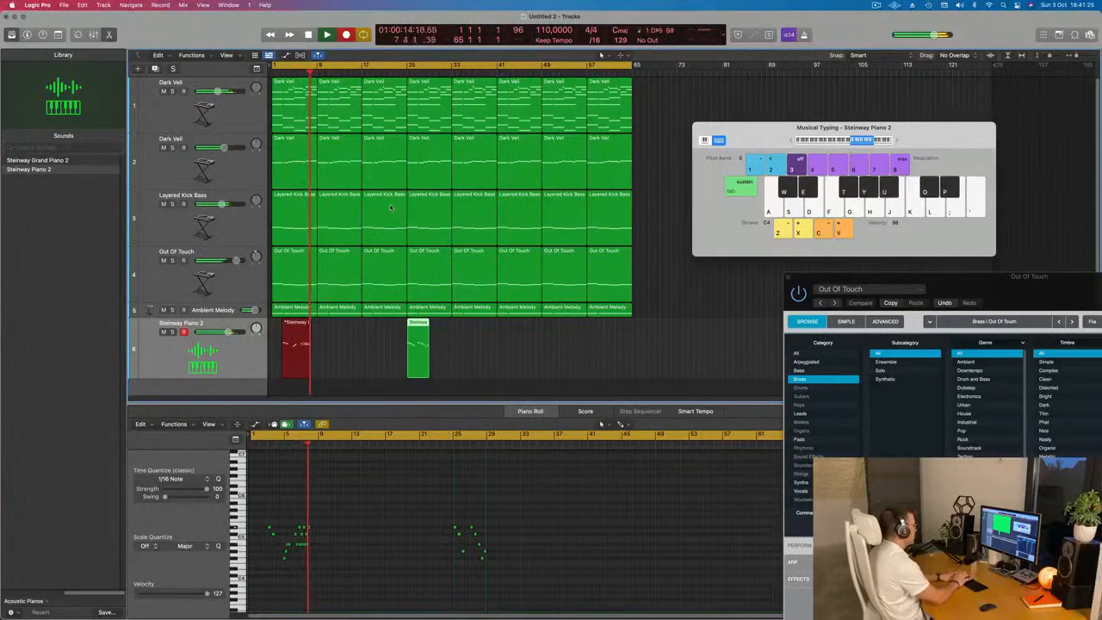
pyautogui.press('u')
pyautogui.press('o')
pyautogui.press('p')
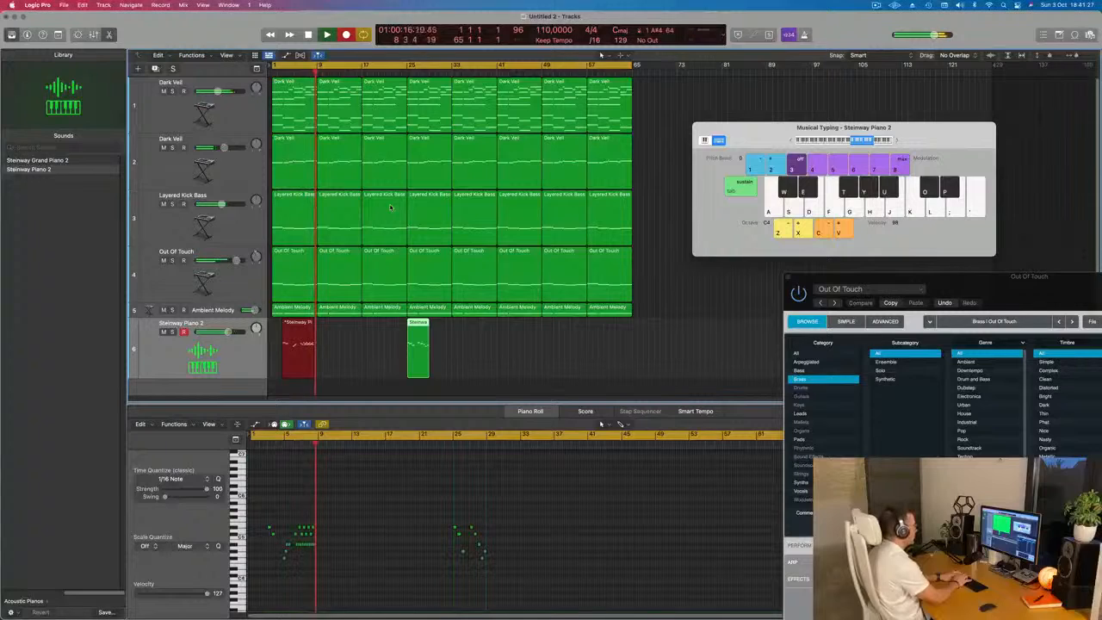
pyautogui.press('p')
pyautogui.press('u')
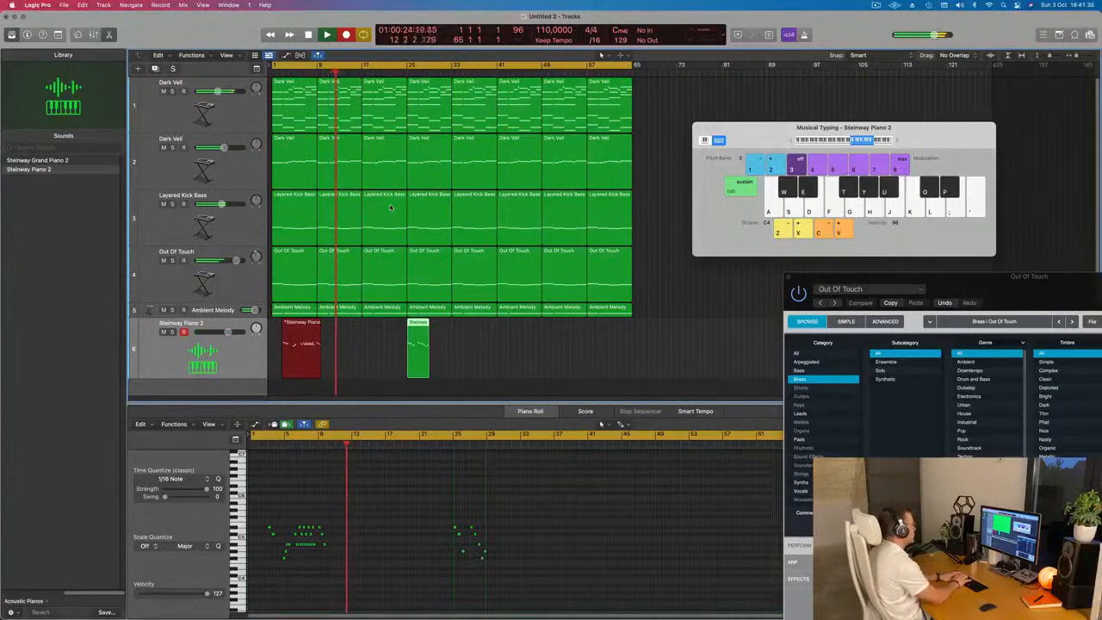
# - Record a repeating D#, A#, C#, A# pattern on Steinway Piano 2 from about bar 13 to bar 17
pyautogui.press('p')
pyautogui.press('o')
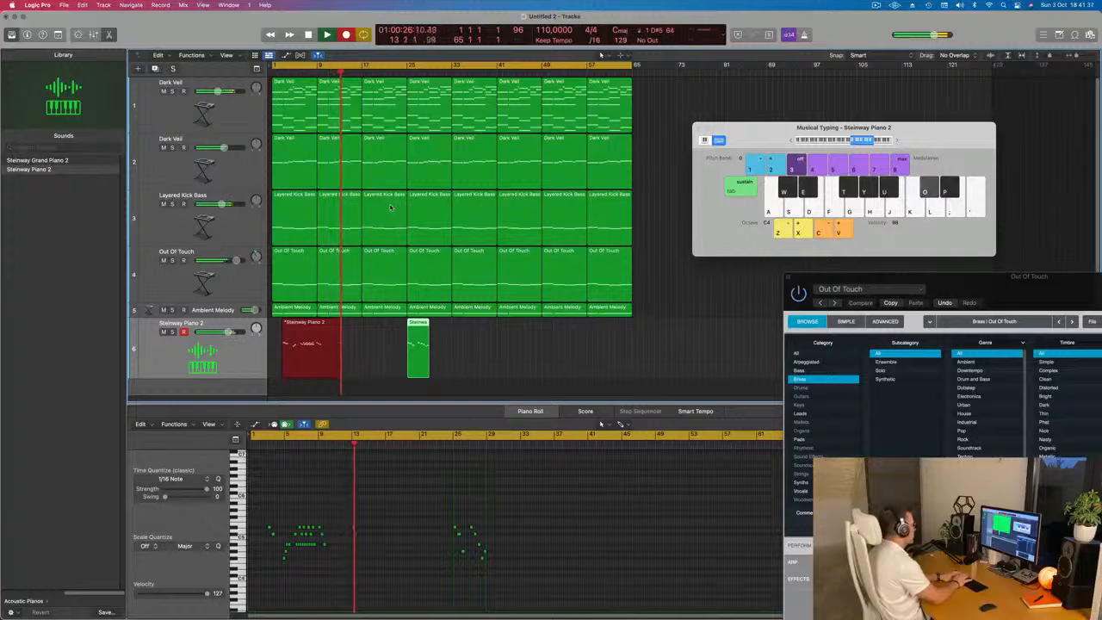
pyautogui.press('u')
pyautogui.press('p')
pyautogui.press('u')
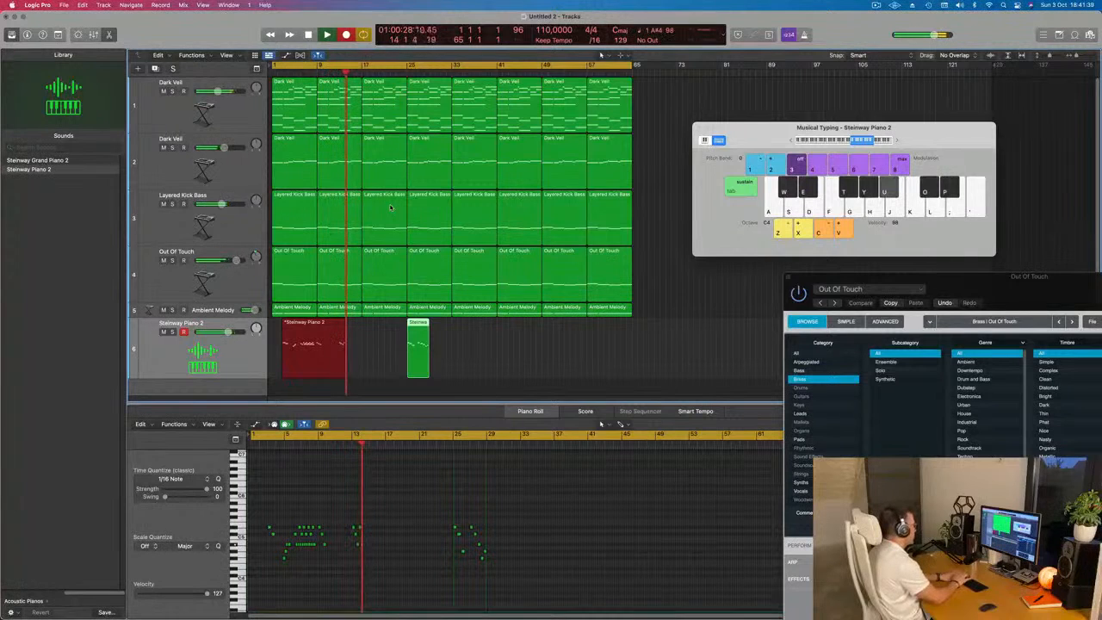
pyautogui.press('o')
pyautogui.press('u')
pyautogui.press('p')
pyautogui.press('u')
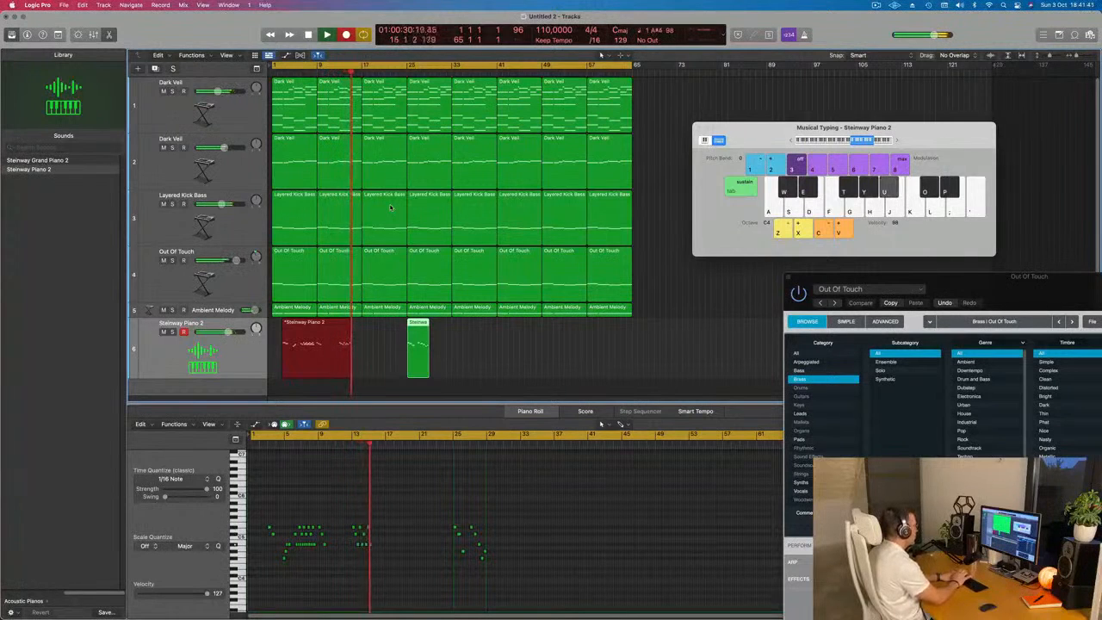
pyautogui.press('o')
pyautogui.press('u')
pyautogui.press('p')
pyautogui.press('u')
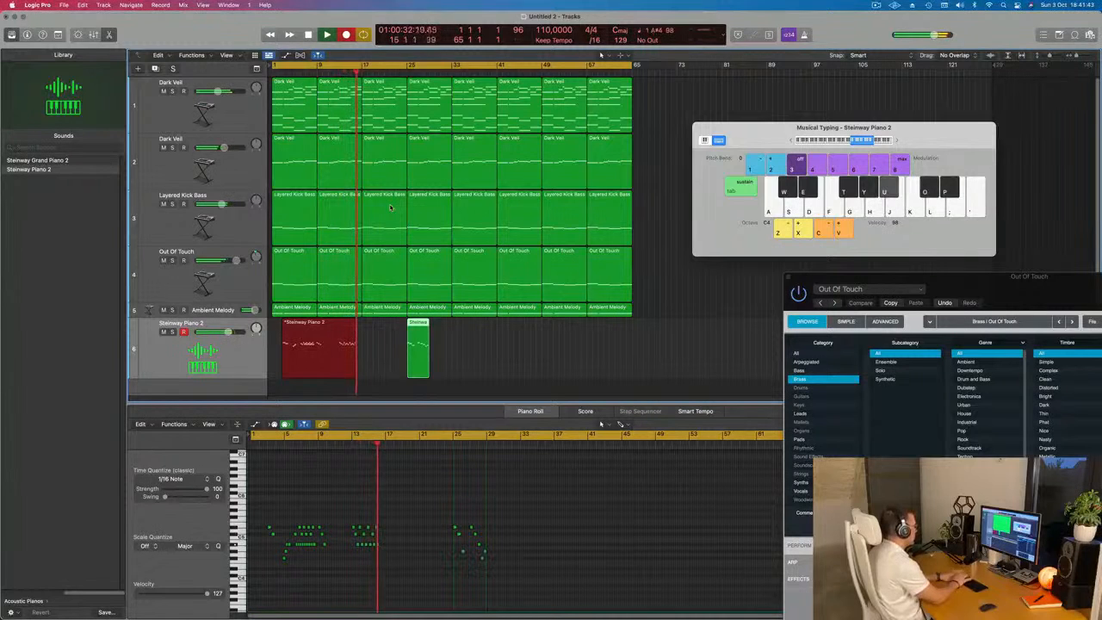
pyautogui.press('o')
pyautogui.press('u')
pyautogui.press('p')
pyautogui.press('u')
pyautogui.press('o')
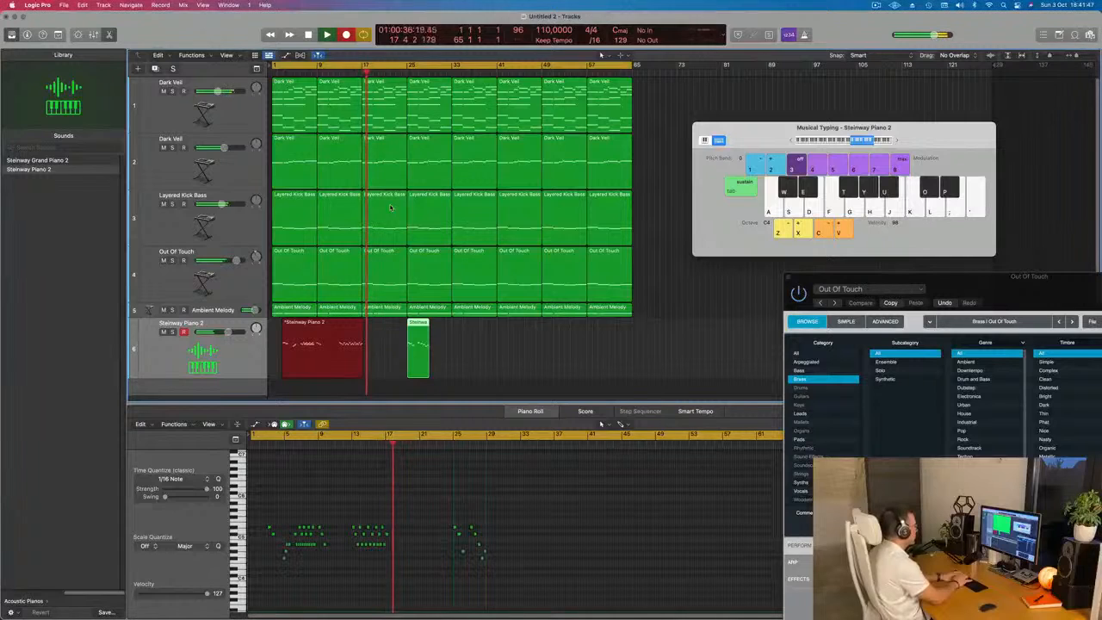
# - Record a short phrase of D#, A#, C# and G# on Steinway Piano 2 around bars 18 and 19
pyautogui.press('p')
pyautogui.press('u')
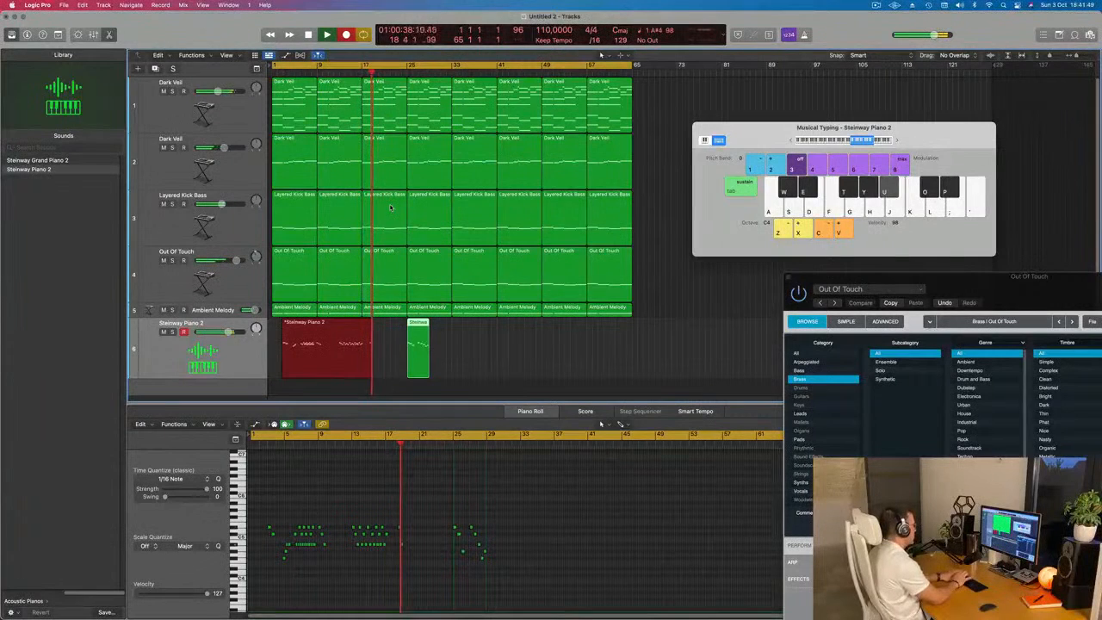
pyautogui.press('o')
pyautogui.press('y')
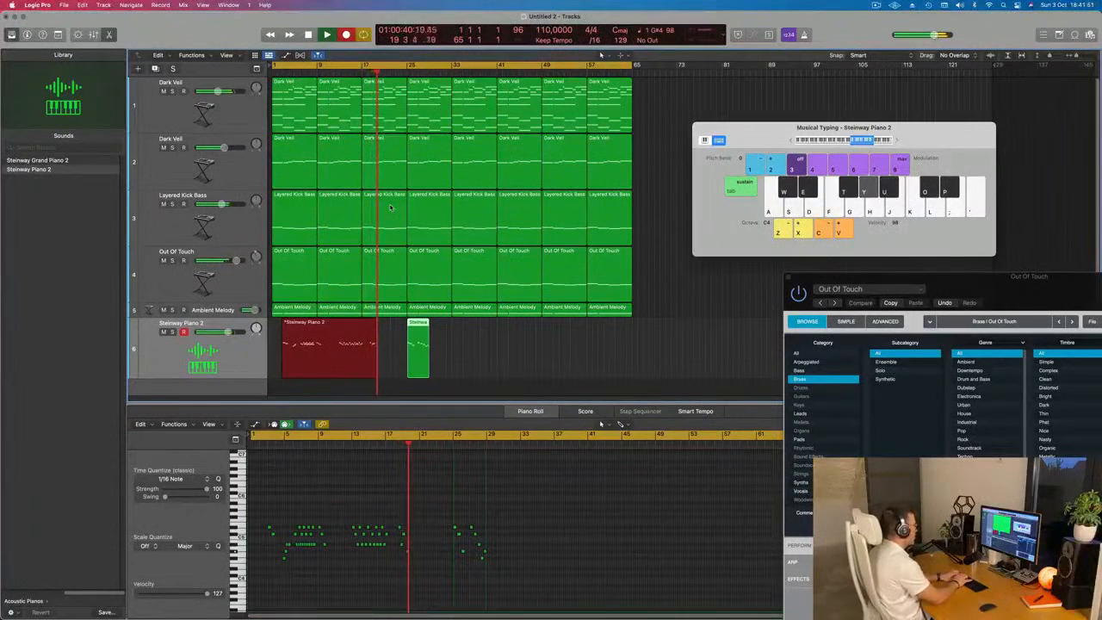
# - Record another alternating pattern of D#, A# and C# on Steinway Piano 2 from about bar 20 to bar 23
pyautogui.press('p')
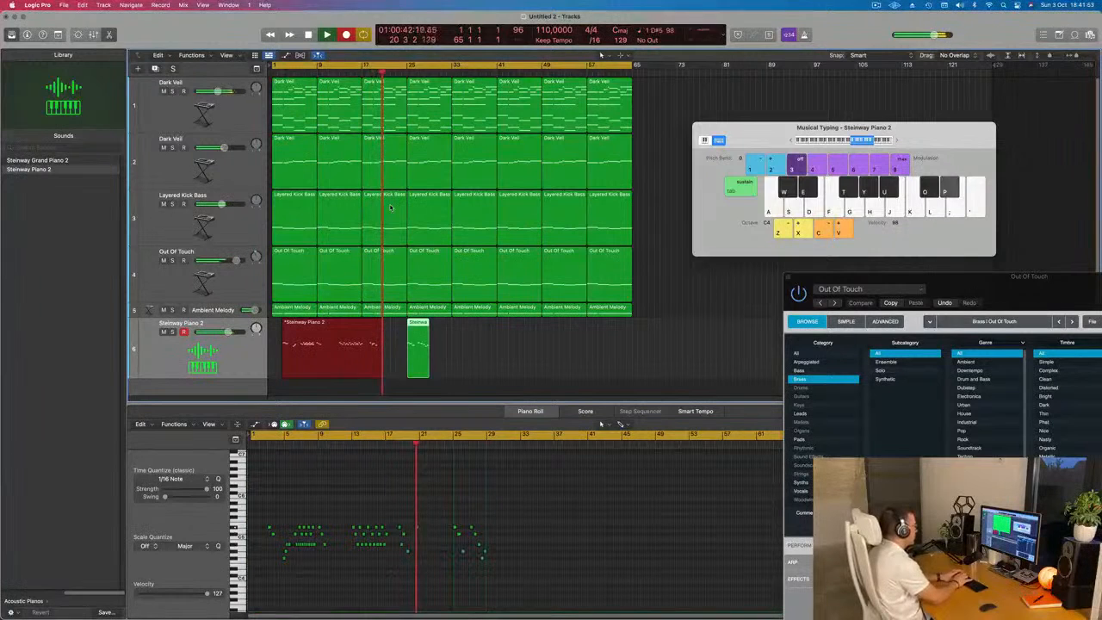
pyautogui.press('u')
pyautogui.press('o')
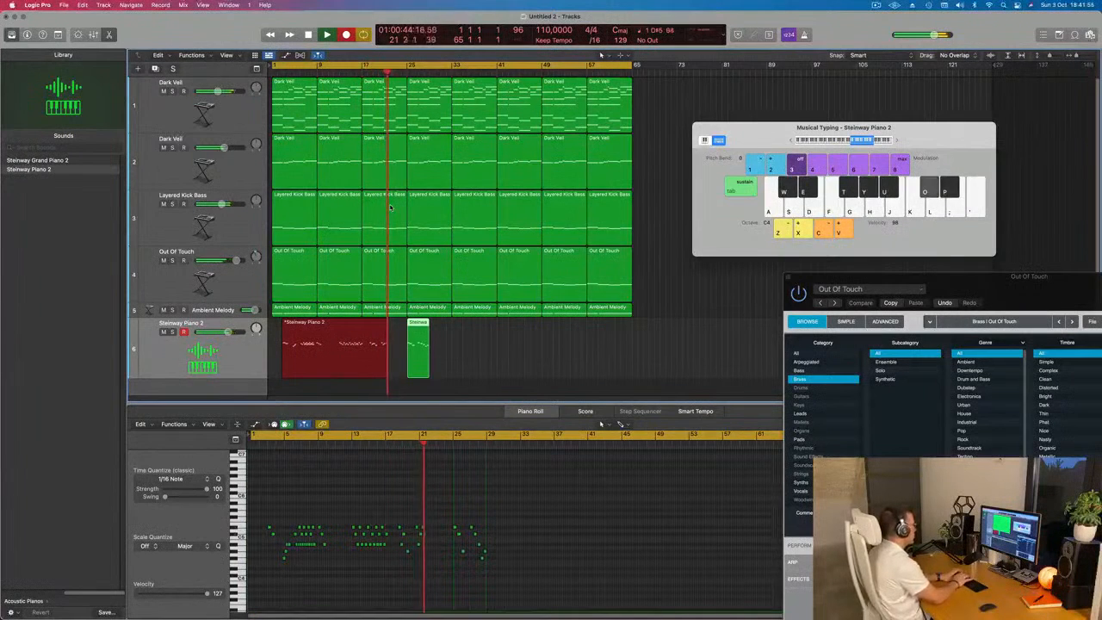
pyautogui.press('p')
pyautogui.press('u')
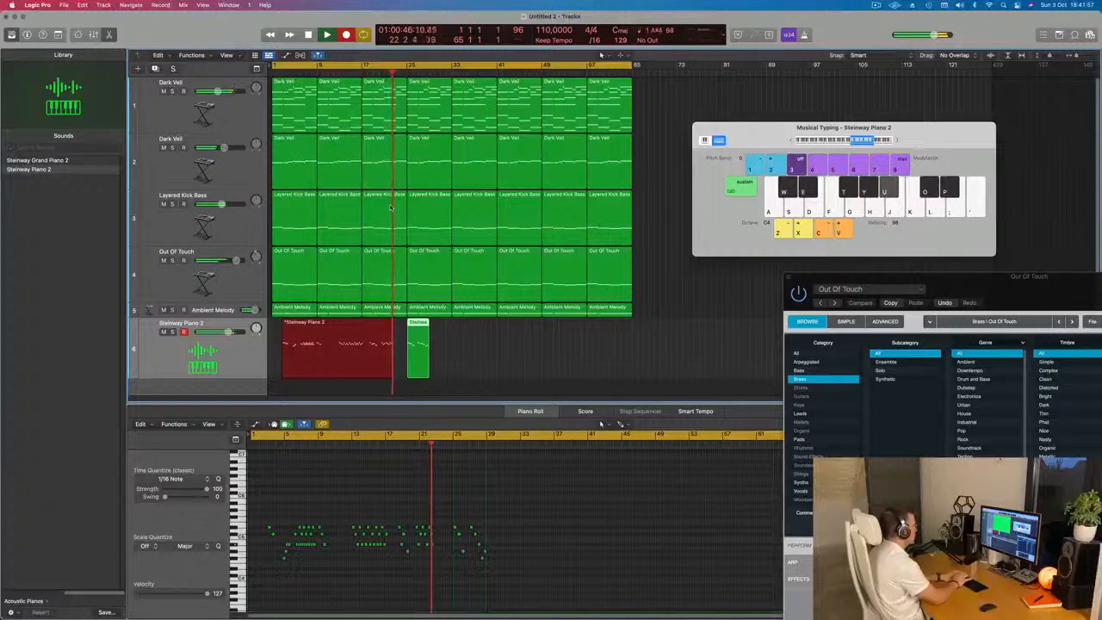
pyautogui.press('u')
pyautogui.press('o')
pyautogui.press('u')
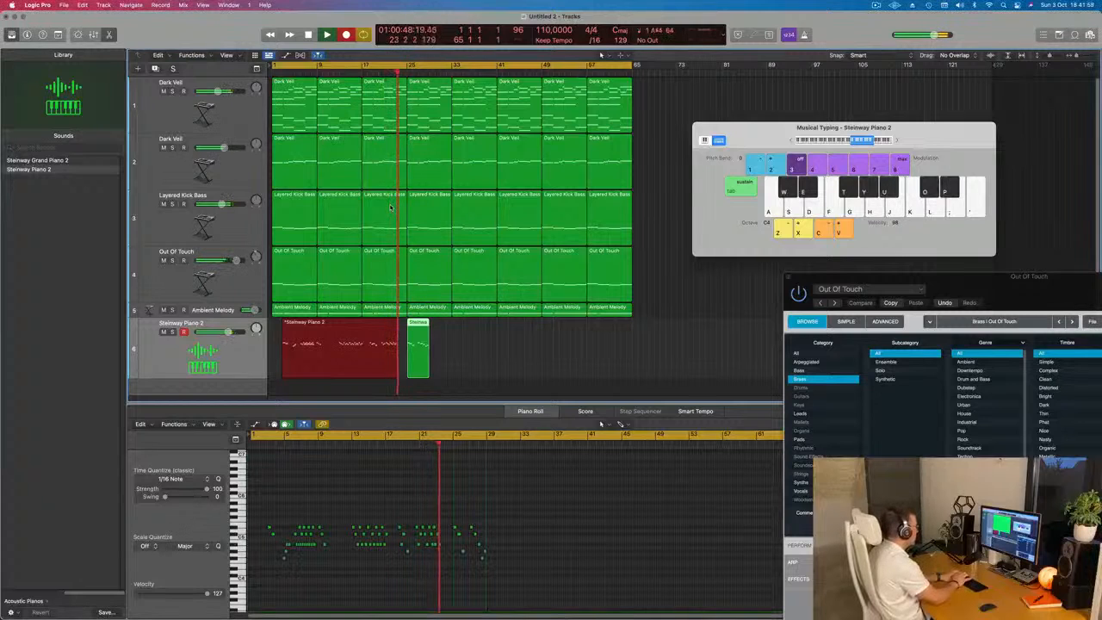
pyautogui.press('p')
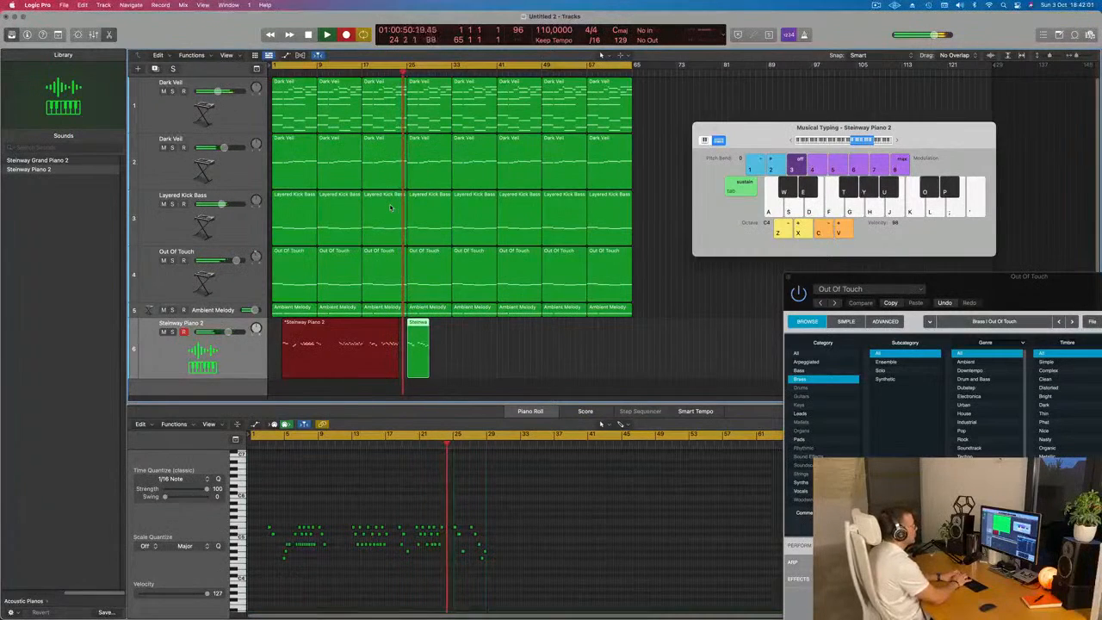
# - Play D#, C#, A# and F# melody notes along with the earlier piano region from about bar 25 to bar 28
pyautogui.press('p')
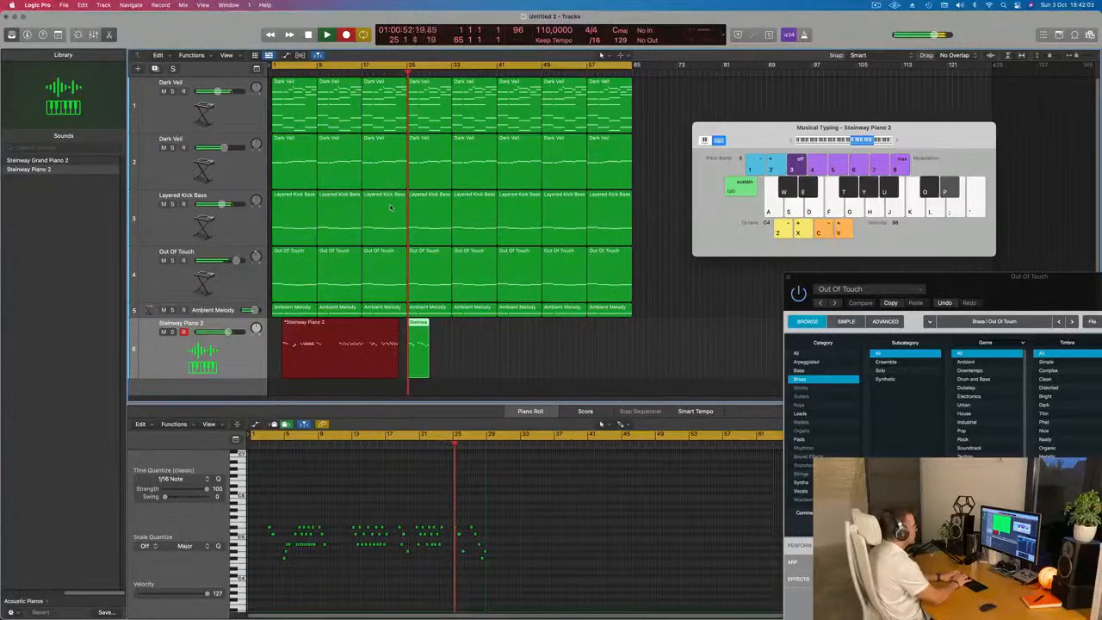
pyautogui.press('o')
pyautogui.press('o')
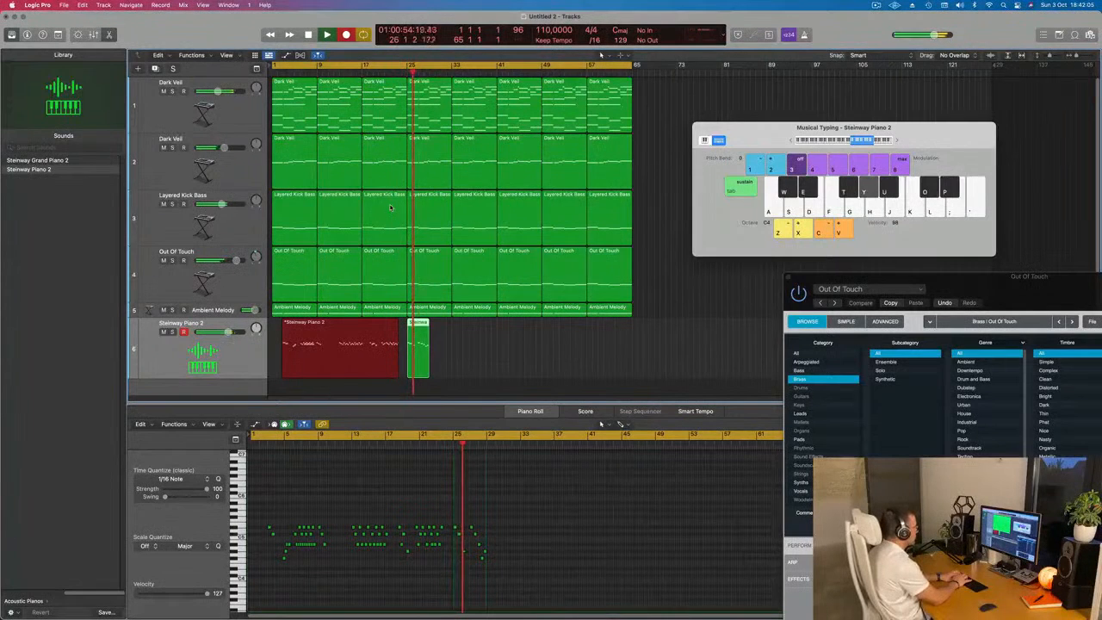
pyautogui.press('u')
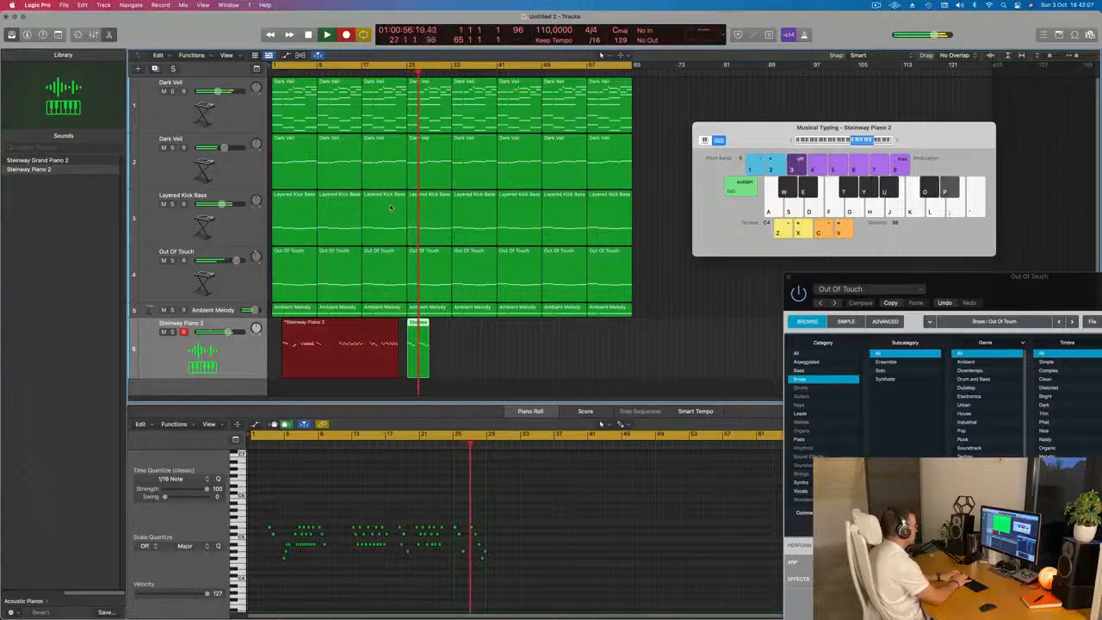
pyautogui.press('p')
pyautogui.press('o')
pyautogui.press('u')
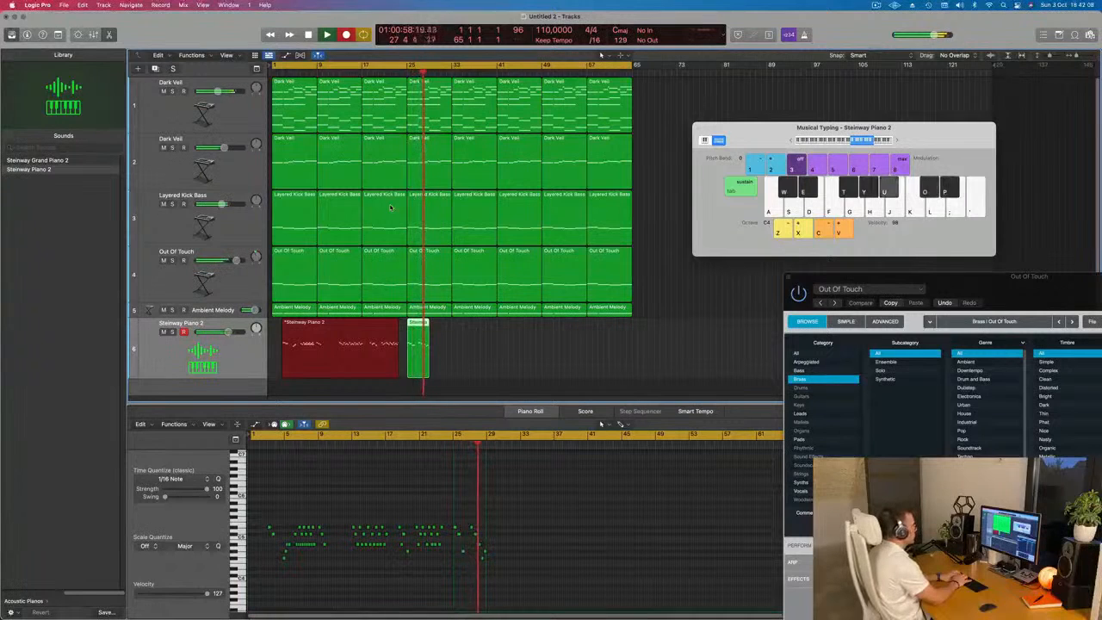
pyautogui.press('t')
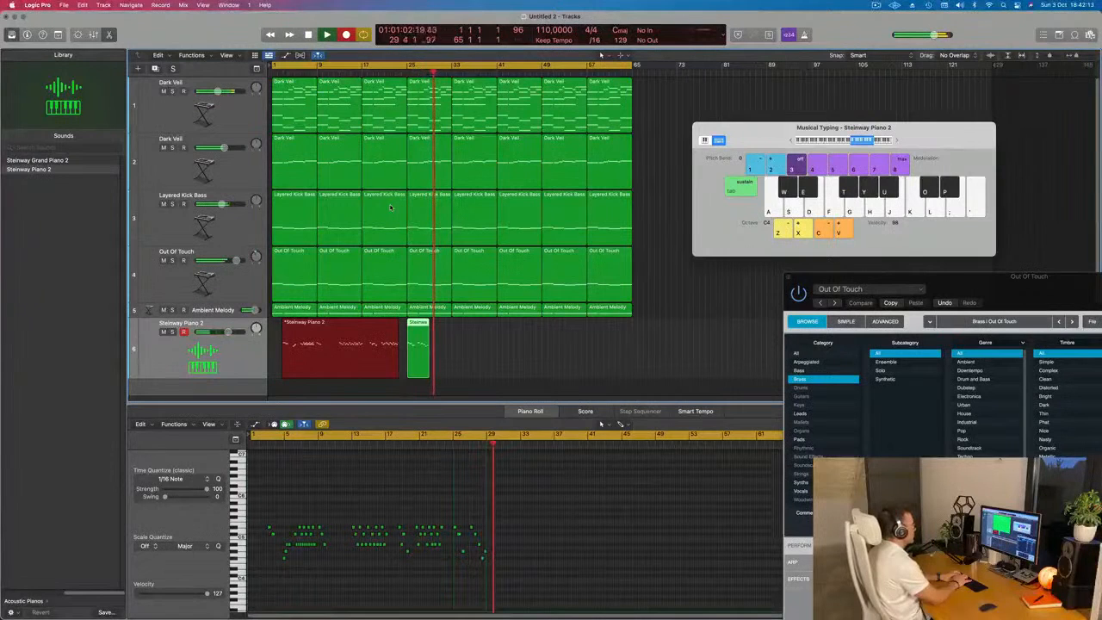
# - Record D# and A# followed by a run of repeated D# notes from about bar 30 to bar 32
pyautogui.press('p')
pyautogui.press('u')
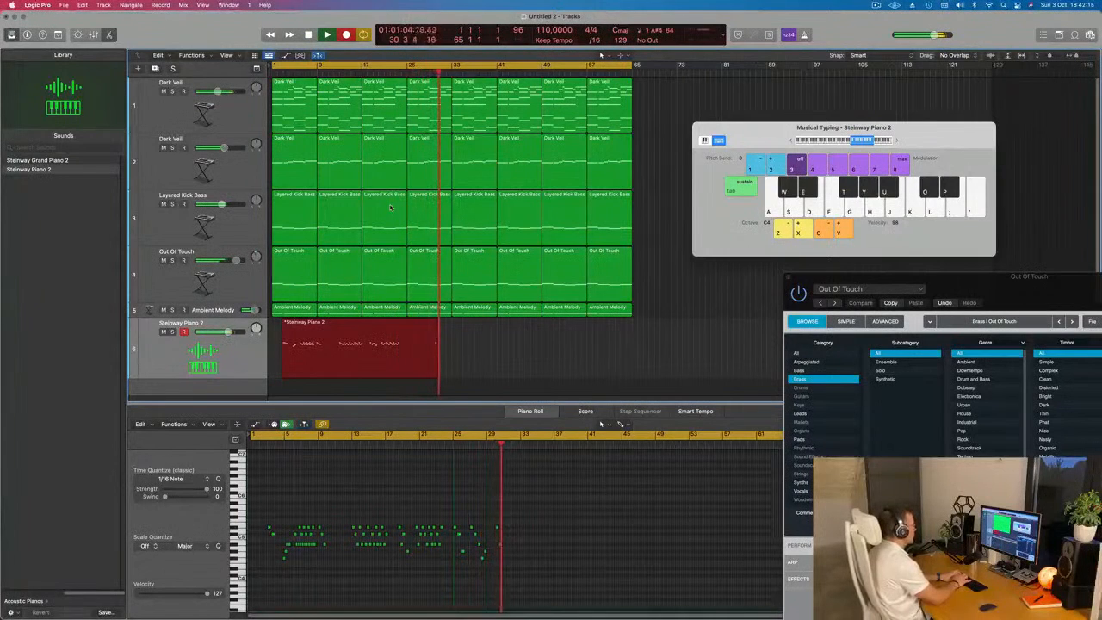
pyautogui.press('p')
pyautogui.press('p')
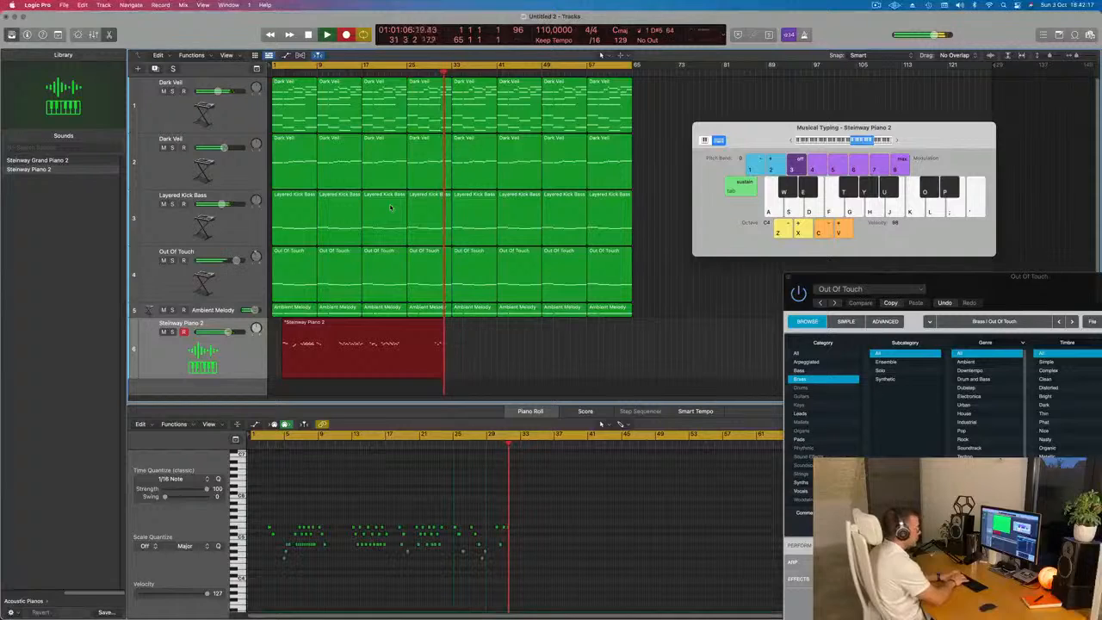
pyautogui.press('p')
pyautogui.press('p')
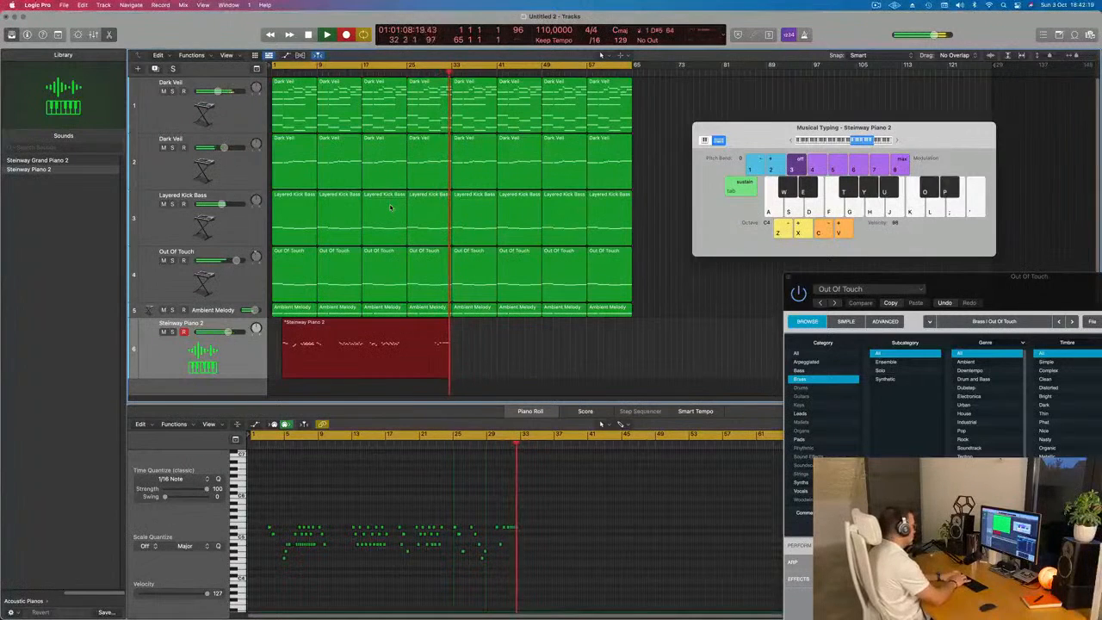
# - Record low C# and D# notes alternating with the high D# around bars 33 and 34
pyautogui.press('w')
pyautogui.press('e')
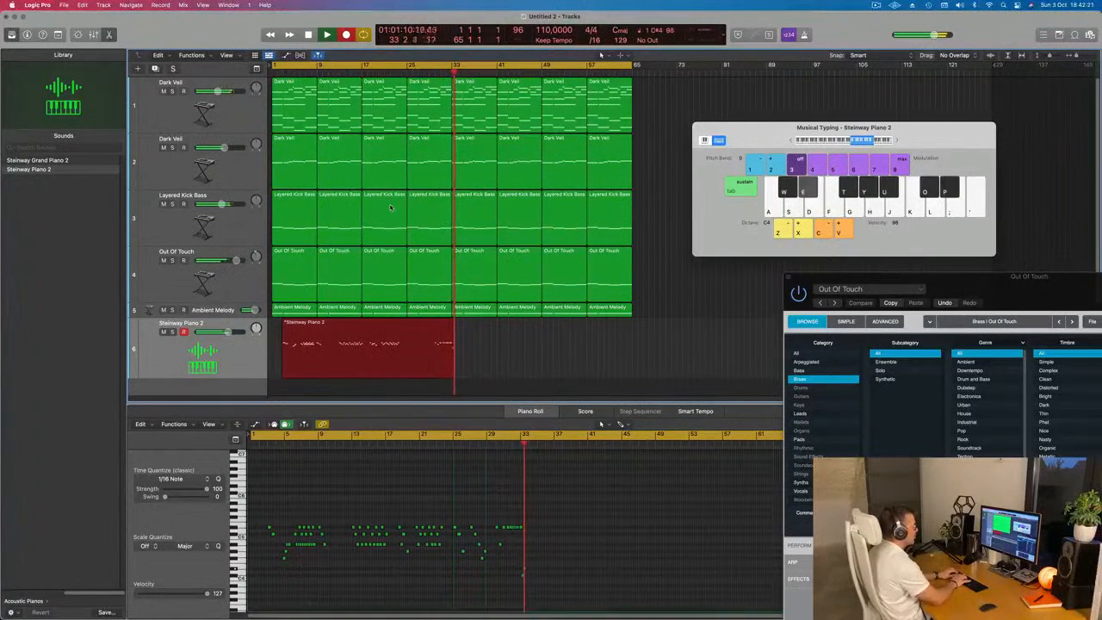
pyautogui.press('p')
pyautogui.press('w')
pyautogui.press('e')
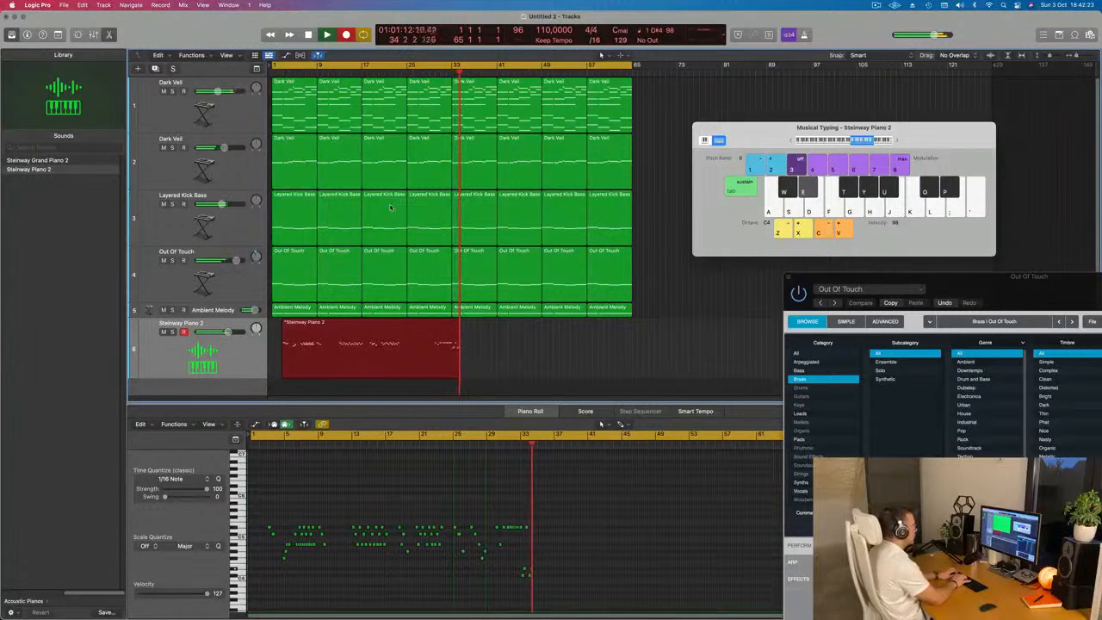
# - Record high D# and C# notes on Steinway Piano 2, followed by a rising F#, G#, A# run, around bars 35 and 36
pyautogui.press('p')
pyautogui.press('o')
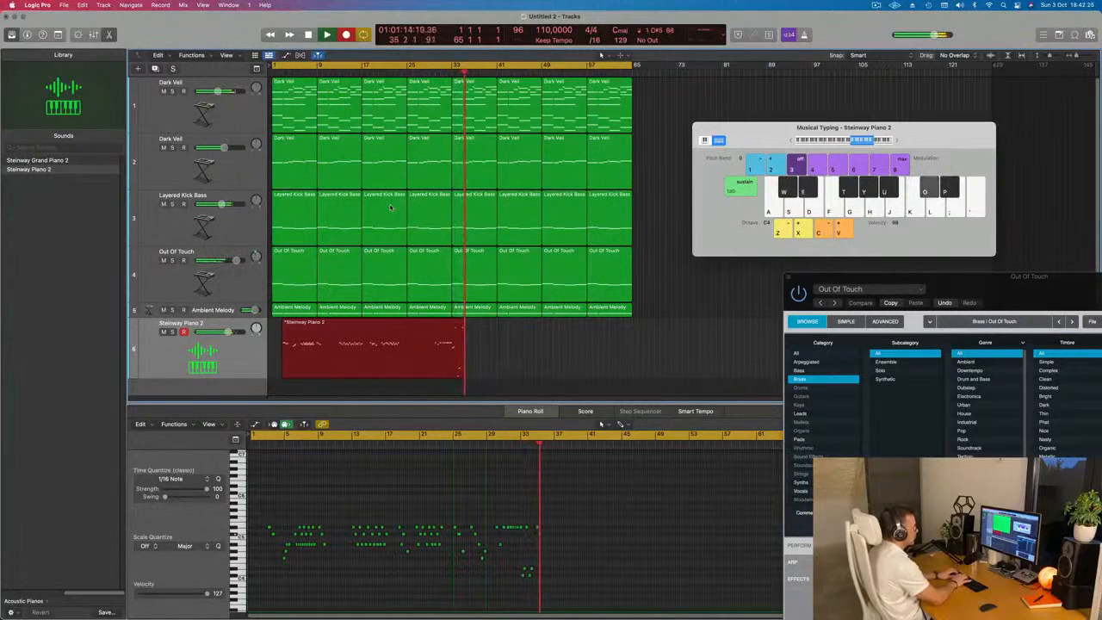
pyautogui.press('o')
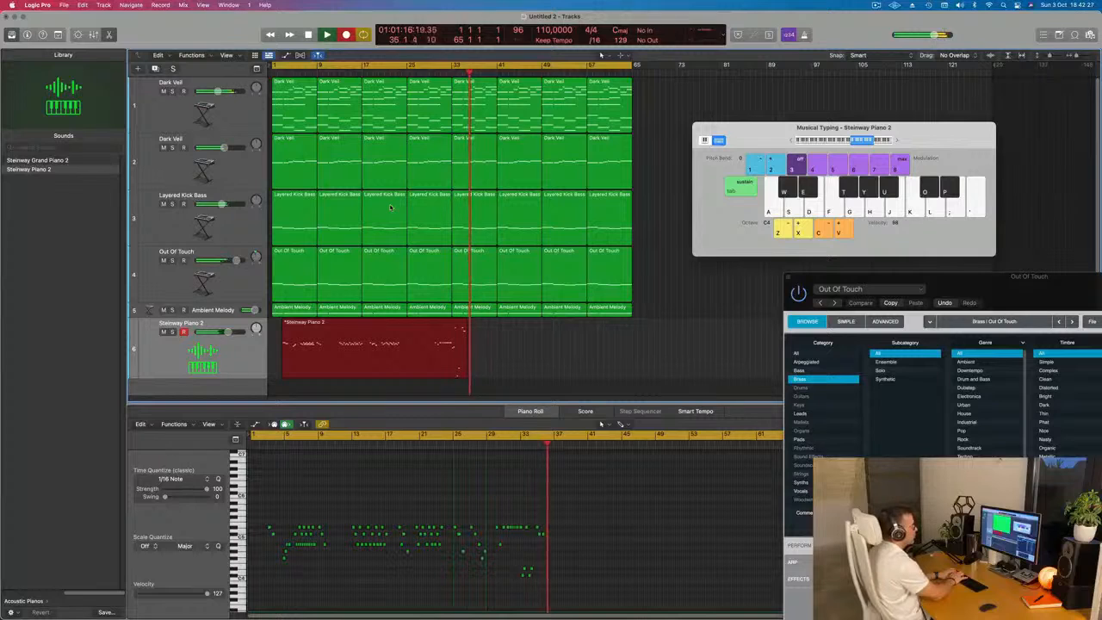
pyautogui.press('t')
pyautogui.press('y')
pyautogui.press('u')
# - Record alternating low C# and D# notes on Steinway Piano 2 from about bar 37 to bar 39
pyautogui.press('w')
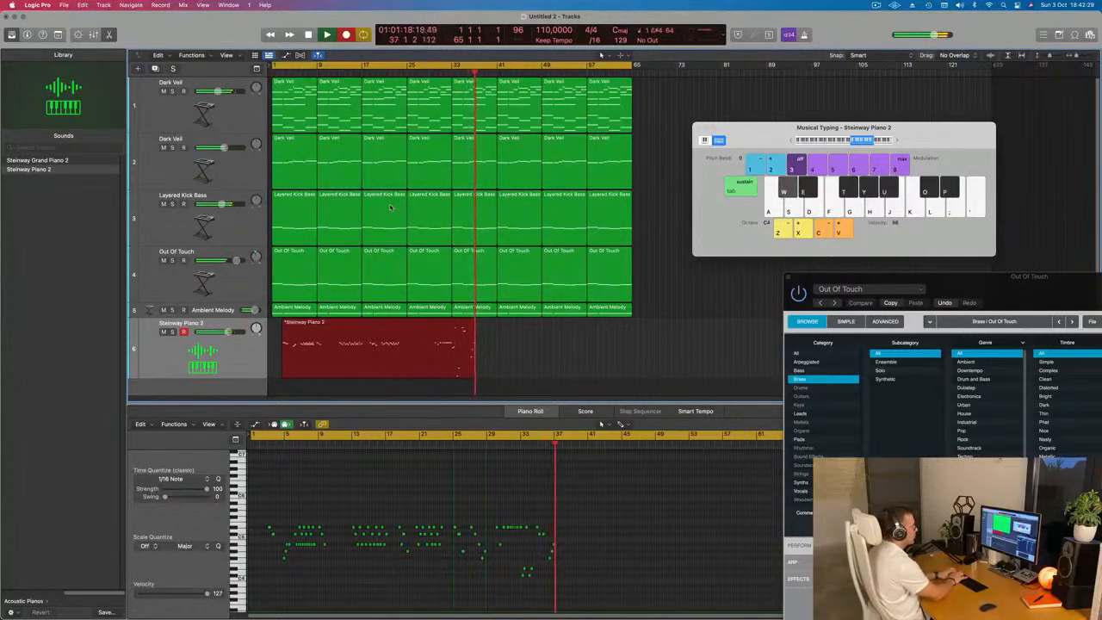
pyautogui.press('w')
pyautogui.press('e')
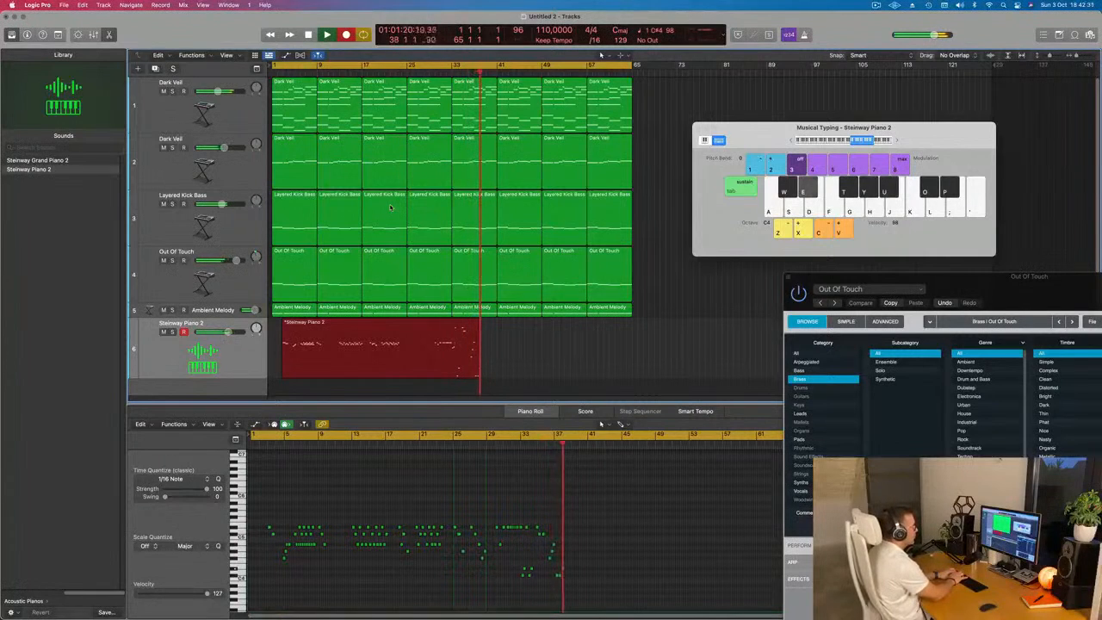
pyautogui.press('w')
pyautogui.press('e')
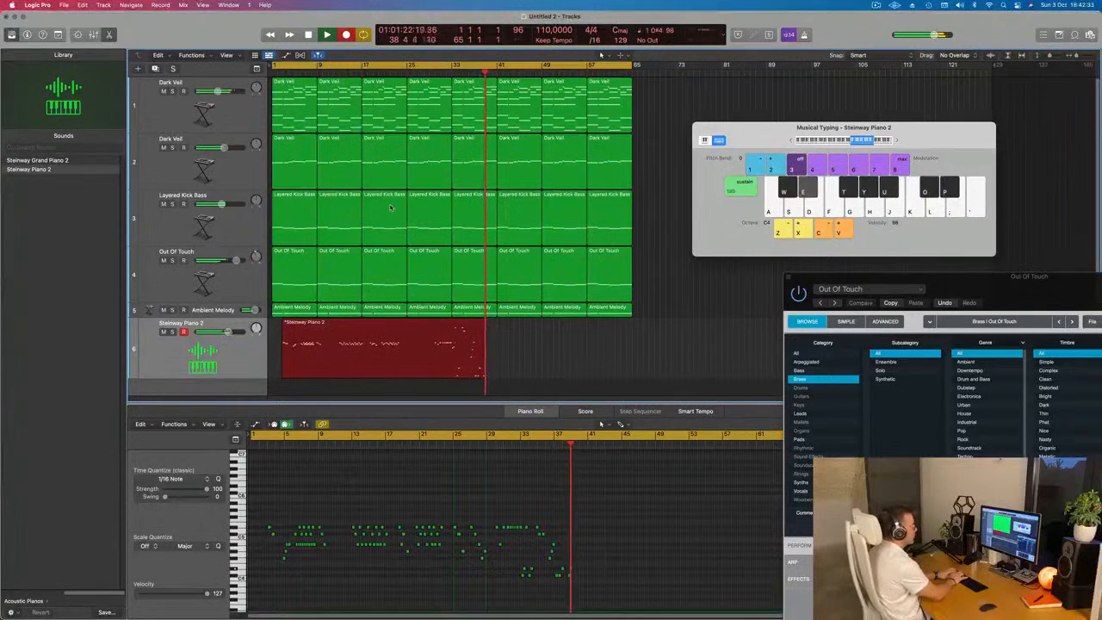
pyautogui.press('w')
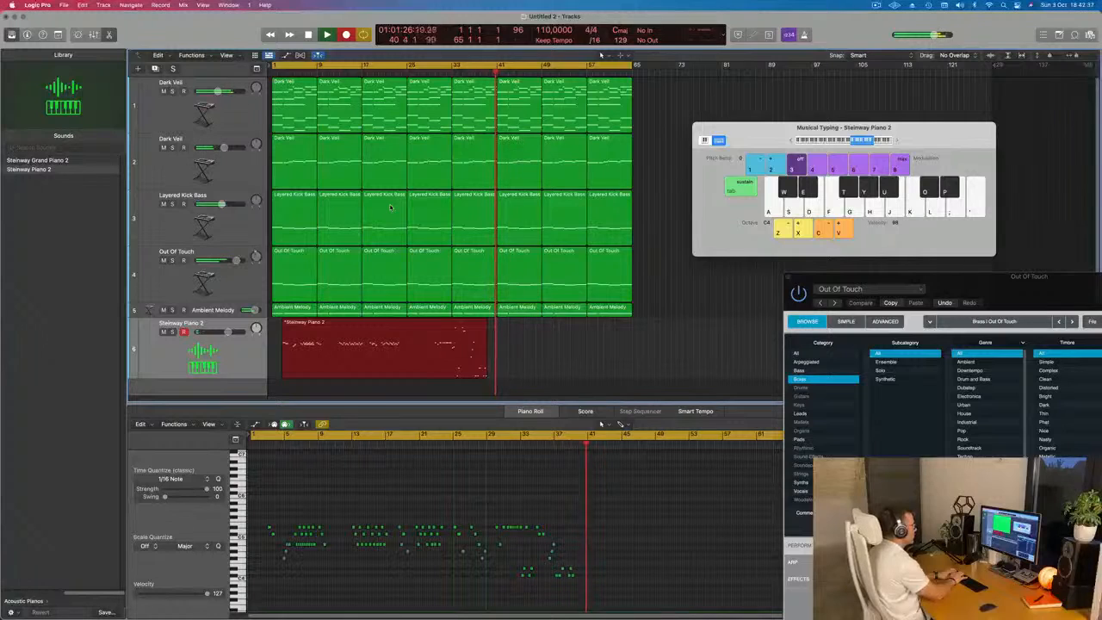
# - Record C#, D# and F#, followed by alternating C# and D# notes, from about bar 41 to bar 45
pyautogui.press('w')
pyautogui.press('e')
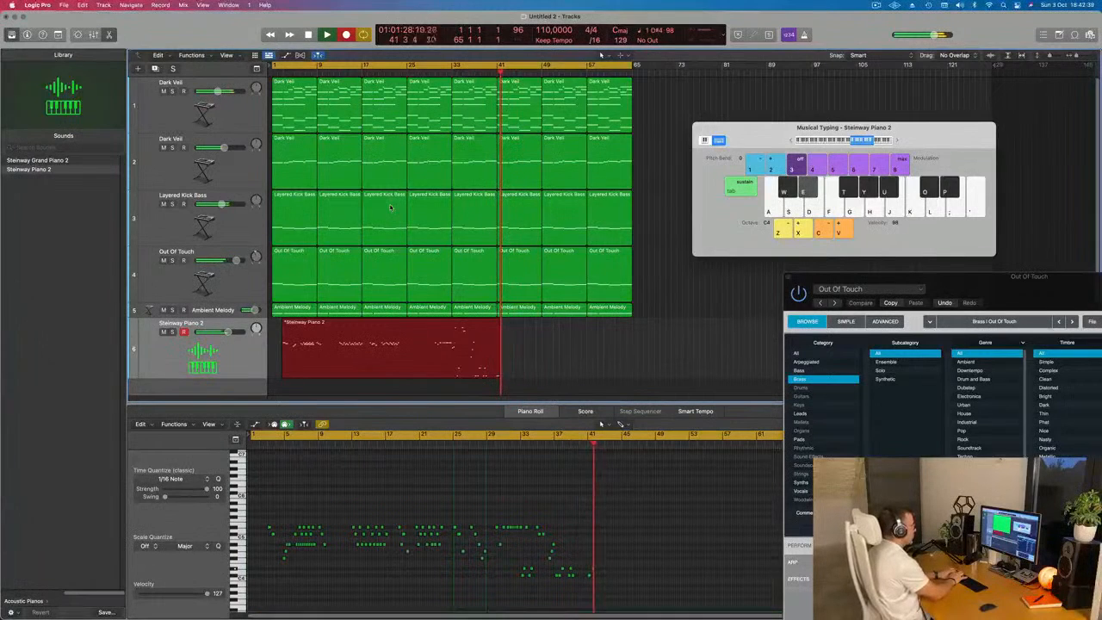
pyautogui.press('t')
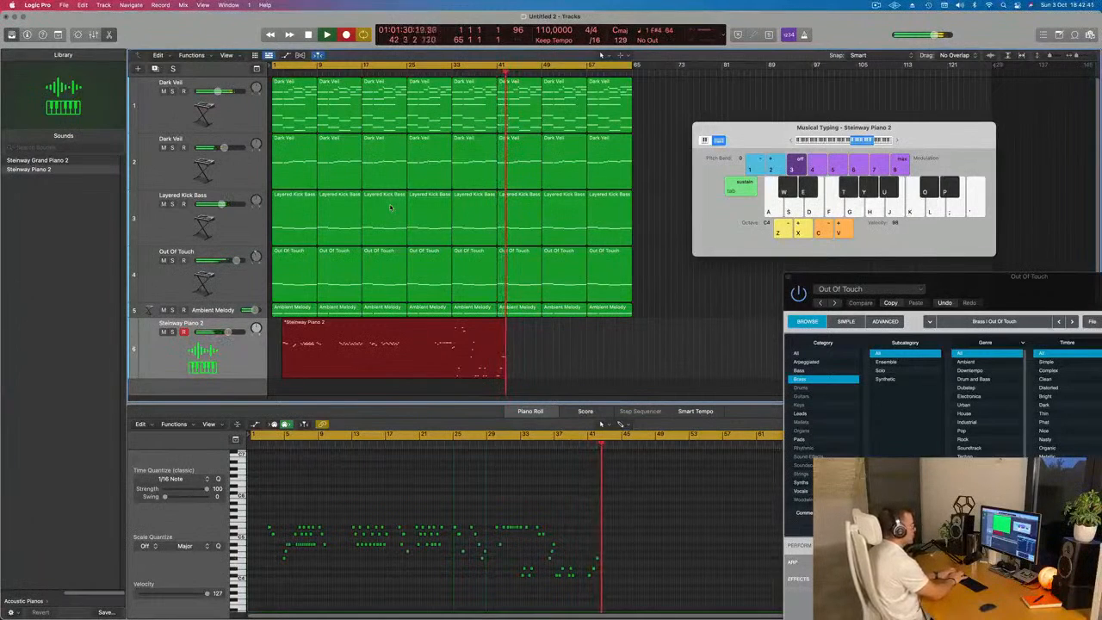
pyautogui.press('w')
pyautogui.press('e')
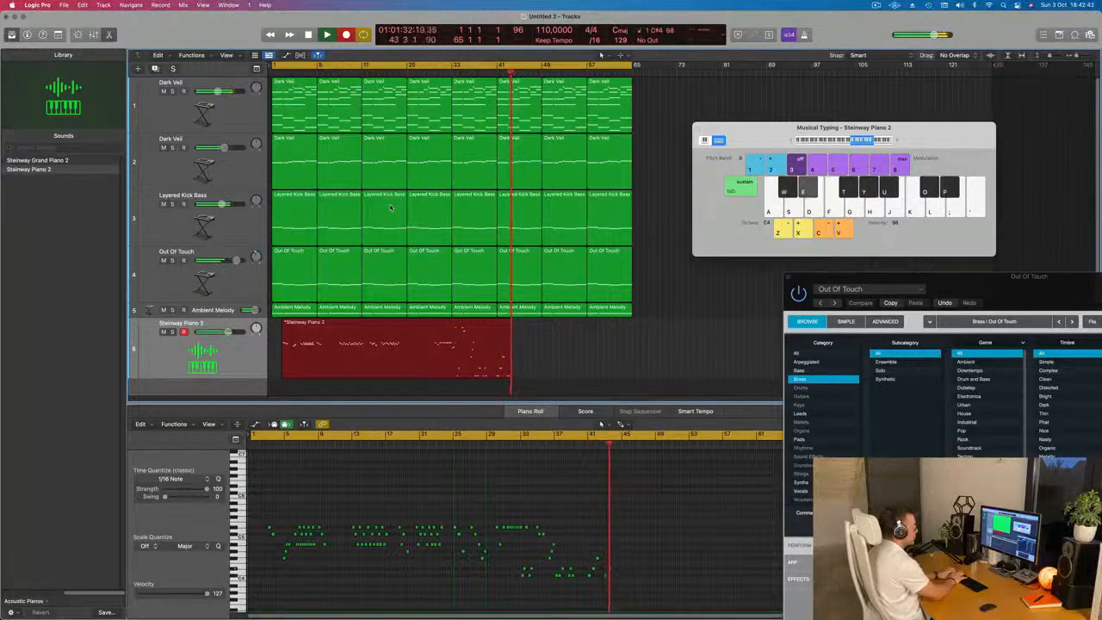
pyautogui.press('w')
pyautogui.press('e')
pyautogui.press('w')
pyautogui.press('e')
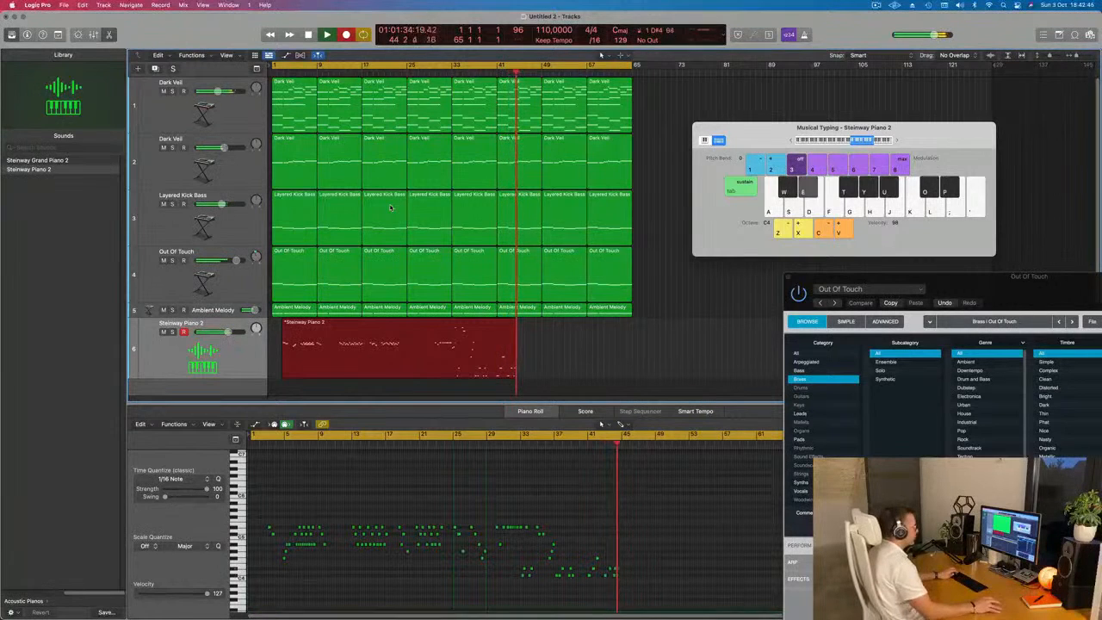
pyautogui.press('w')
pyautogui.press('e')
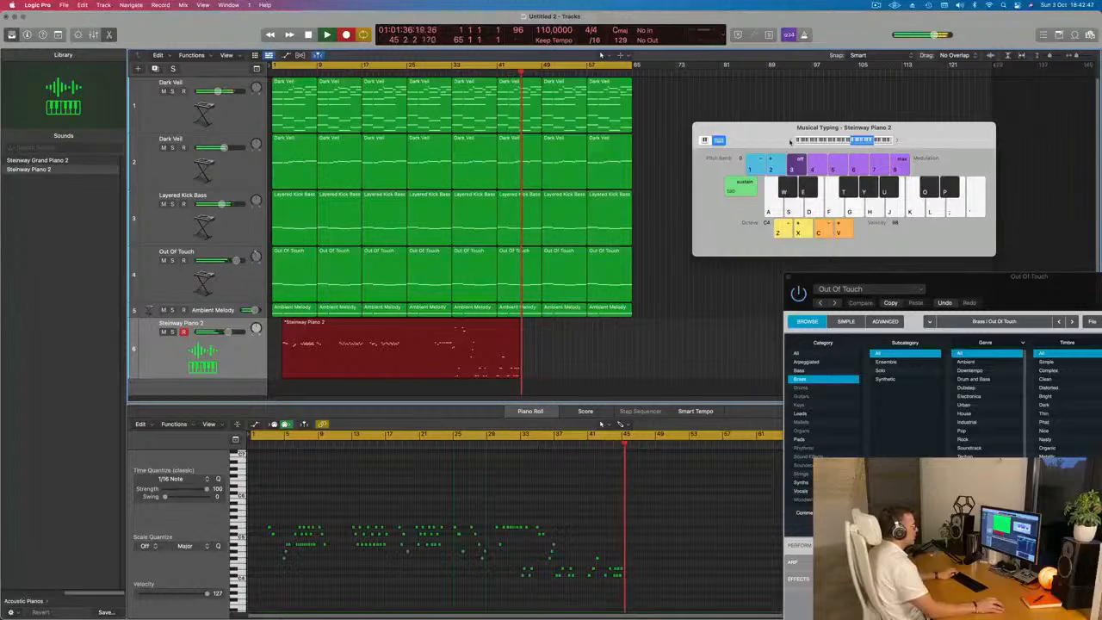
# - Lower the musical typing octave to C3 and record a low D# followed by alternating higher D# and C# notes up to about bar 47
pyautogui.click(793, 140)
pyautogui.press('e')
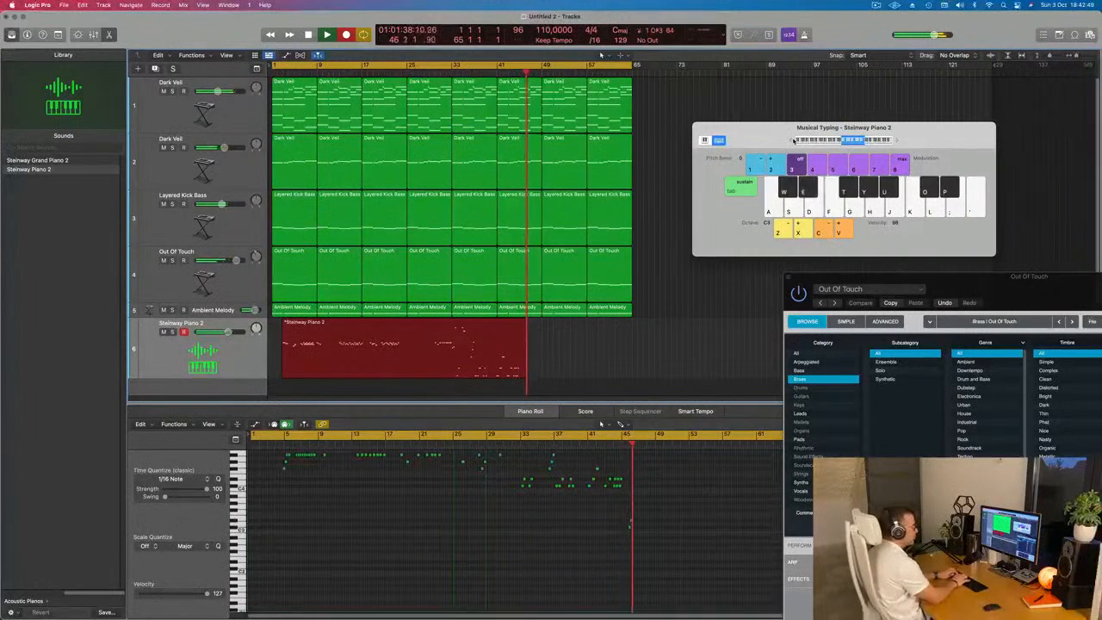
pyautogui.press('p')
pyautogui.press('o')
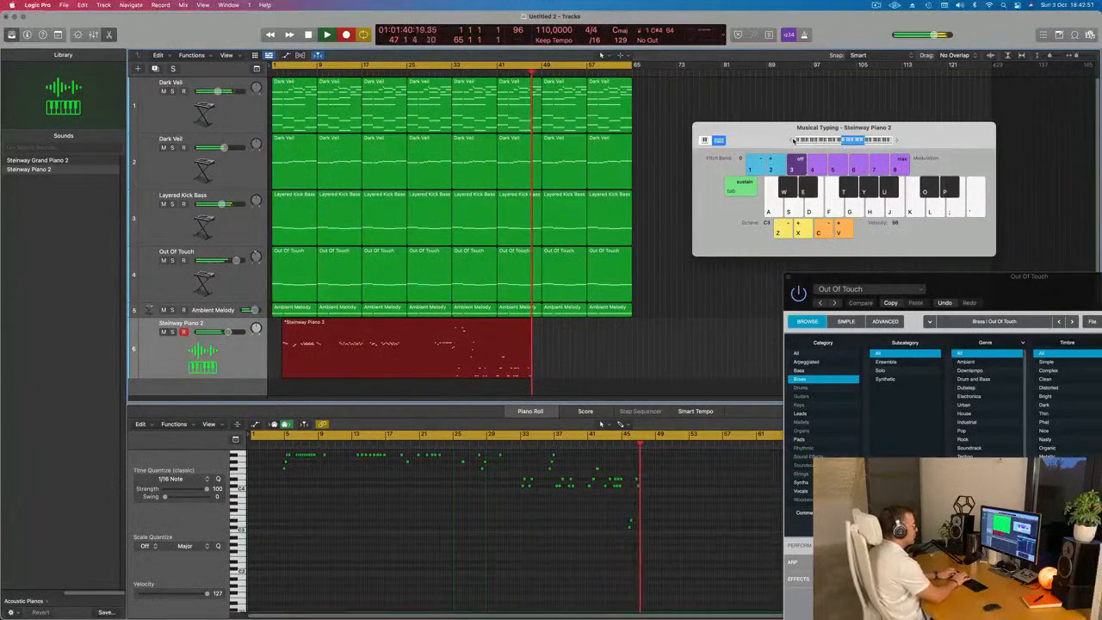
pyautogui.press('p')
pyautogui.press('o')
# - Record a rising C#, D#, F# line leading into repeated G# notes around bars 48 and 49
pyautogui.press('w')
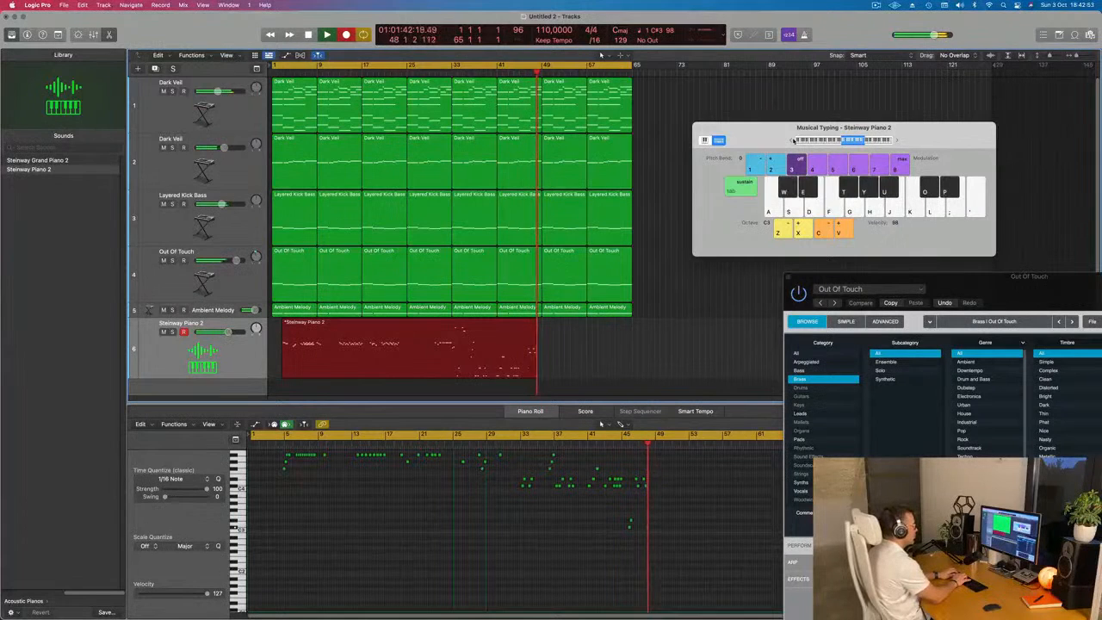
pyautogui.press('e')
pyautogui.press('t')
pyautogui.press('y')
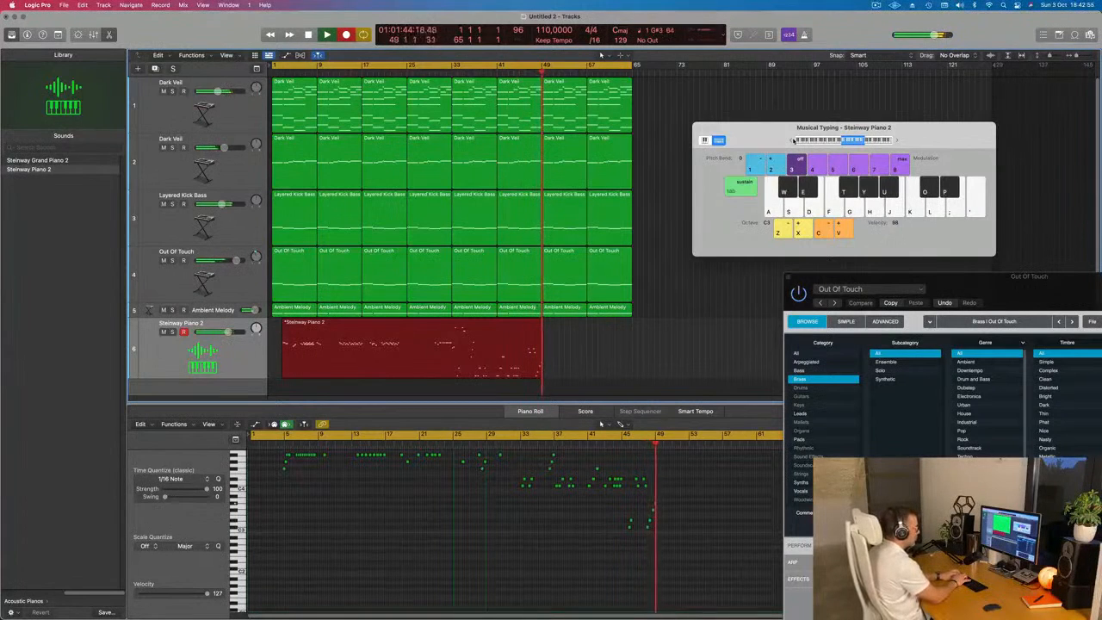
pyautogui.press('y')
pyautogui.press('y')
pyautogui.press('y')
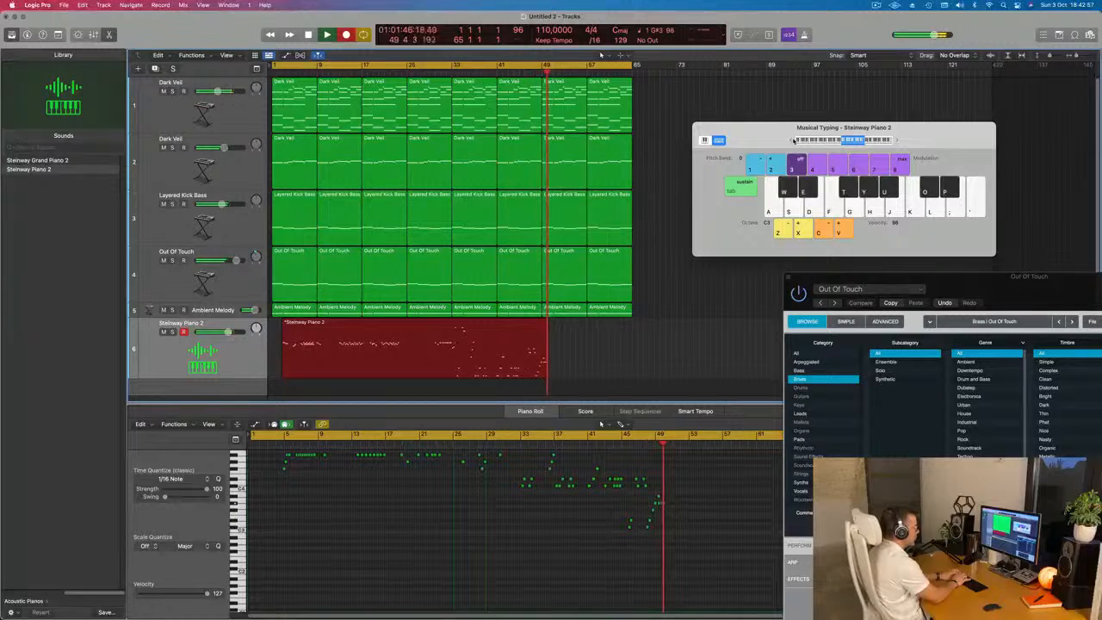
# - Record D# alternating with G#, ending on D#, C# and G#, from about bar 50 to bar 52
pyautogui.press('p')
pyautogui.press('y')
pyautogui.press('p')
pyautogui.press('y')
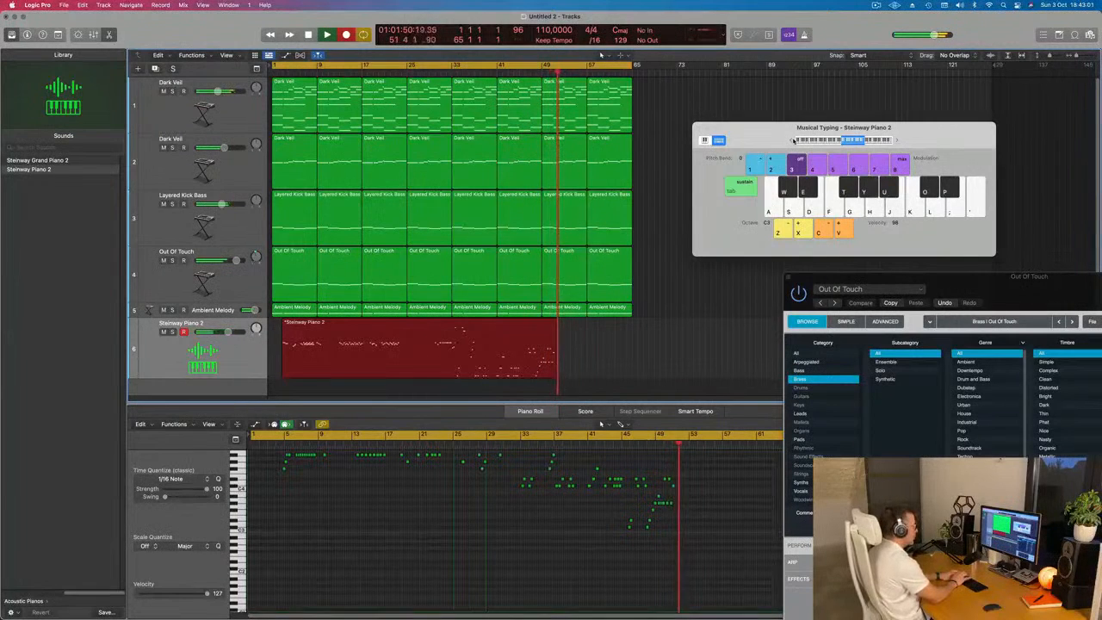
pyautogui.press('p')
pyautogui.press('o')
pyautogui.press('y')
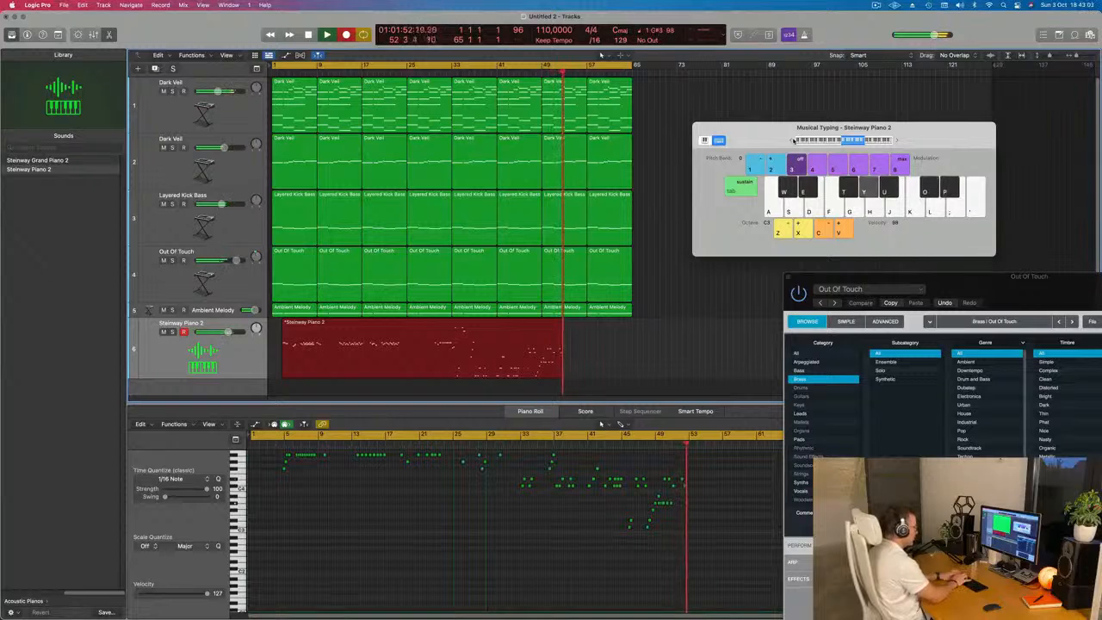
# - Record A#, C# and G# notes, finishing with A#, from about bar 53 to bar 54
pyautogui.press('u')
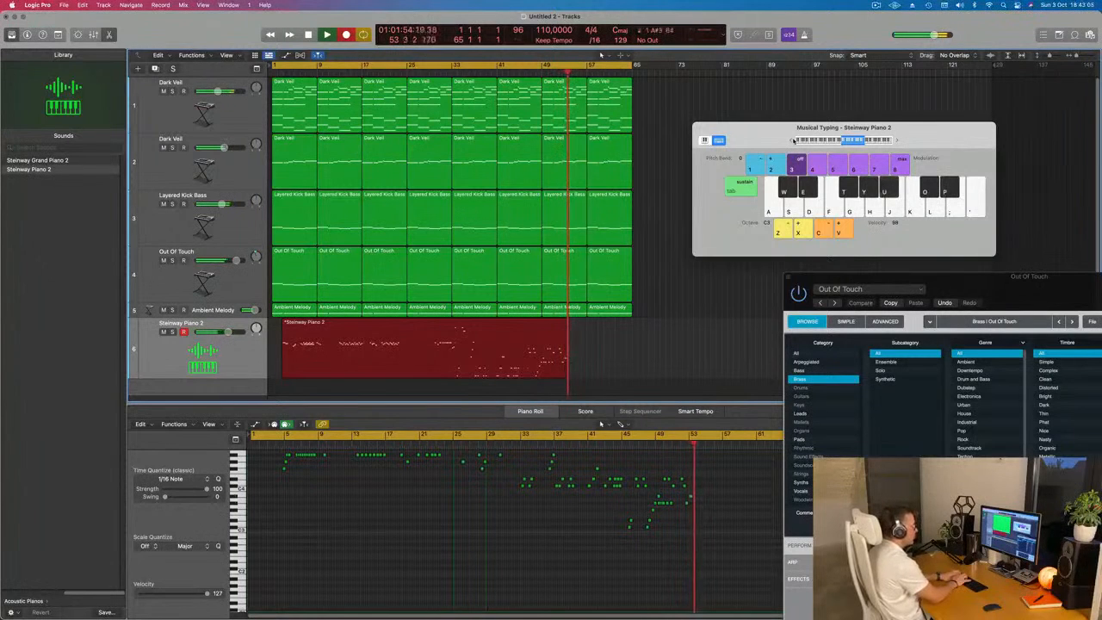
pyautogui.press('o')
pyautogui.press('y')
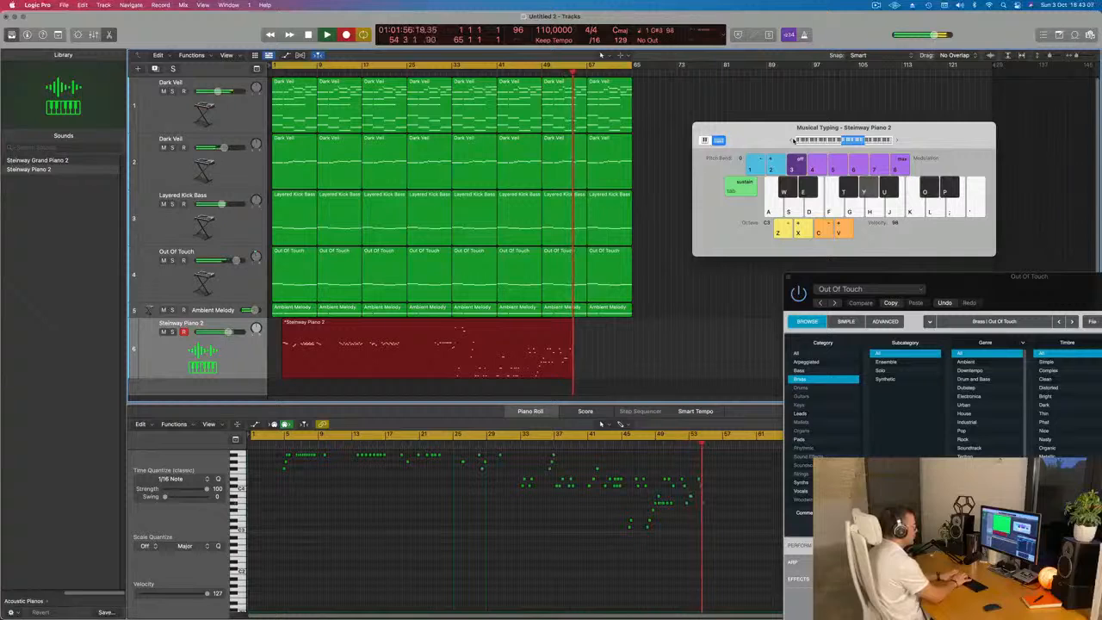
pyautogui.press('u')
pyautogui.press('u')
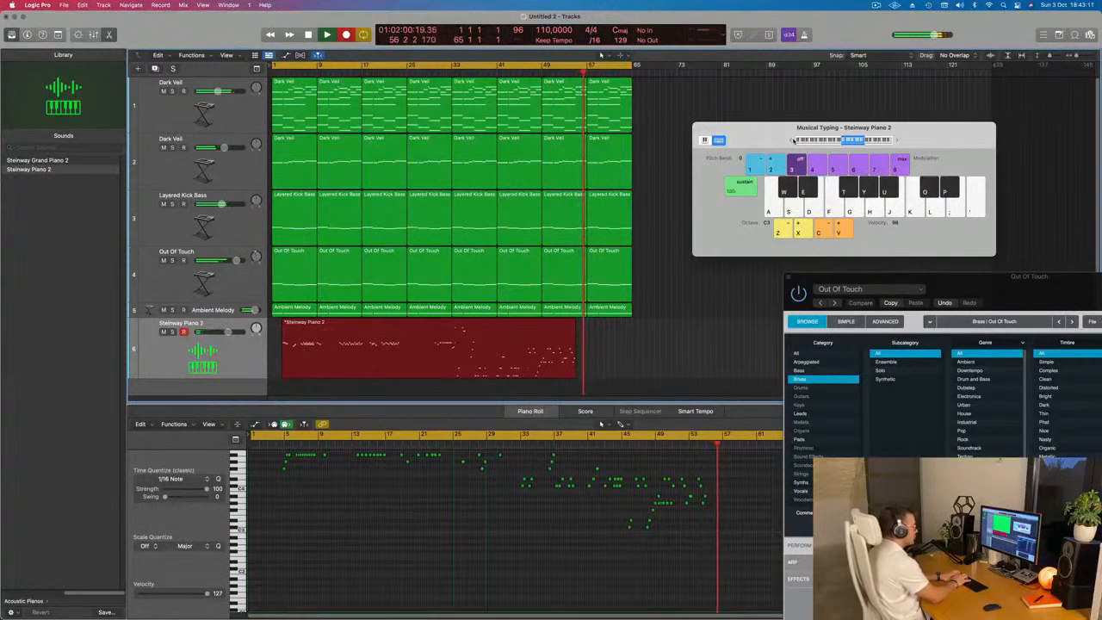
# - Record a phrase of D#, C#, G#, A# and F# notes from bar 57 to about bar 60, and stop recording
pyautogui.press('p')
pyautogui.press('o')
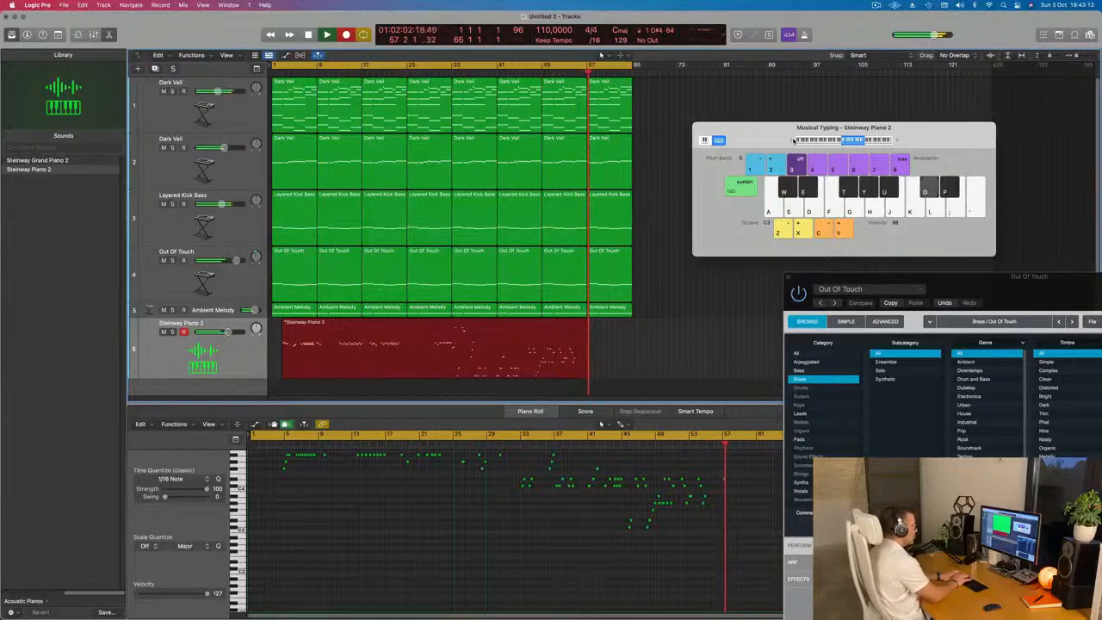
pyautogui.press('i')
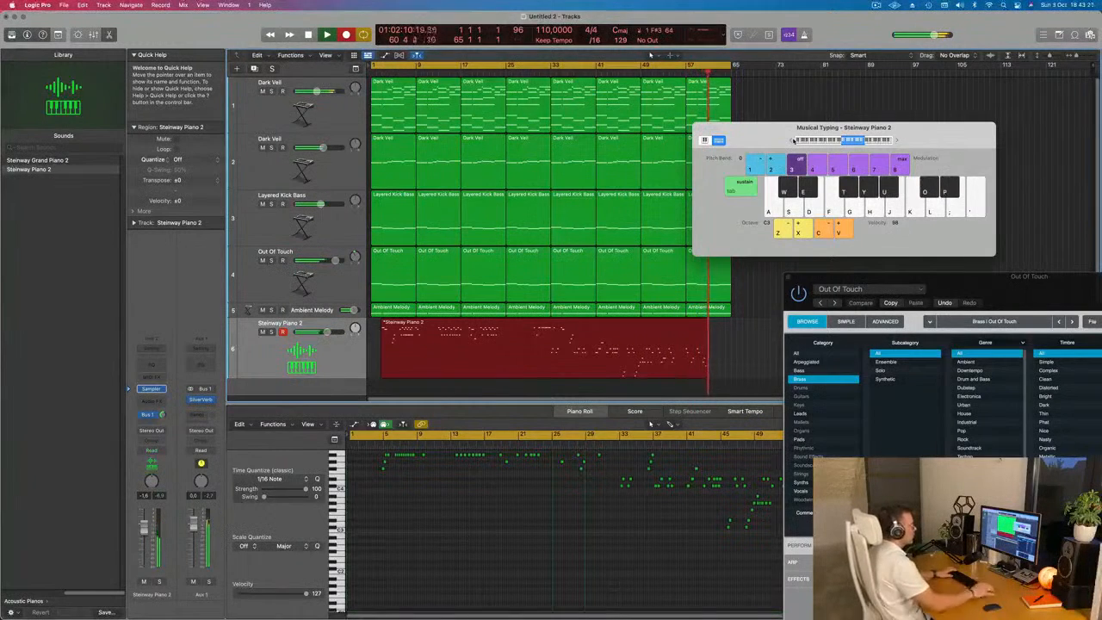
pyautogui.press('space')
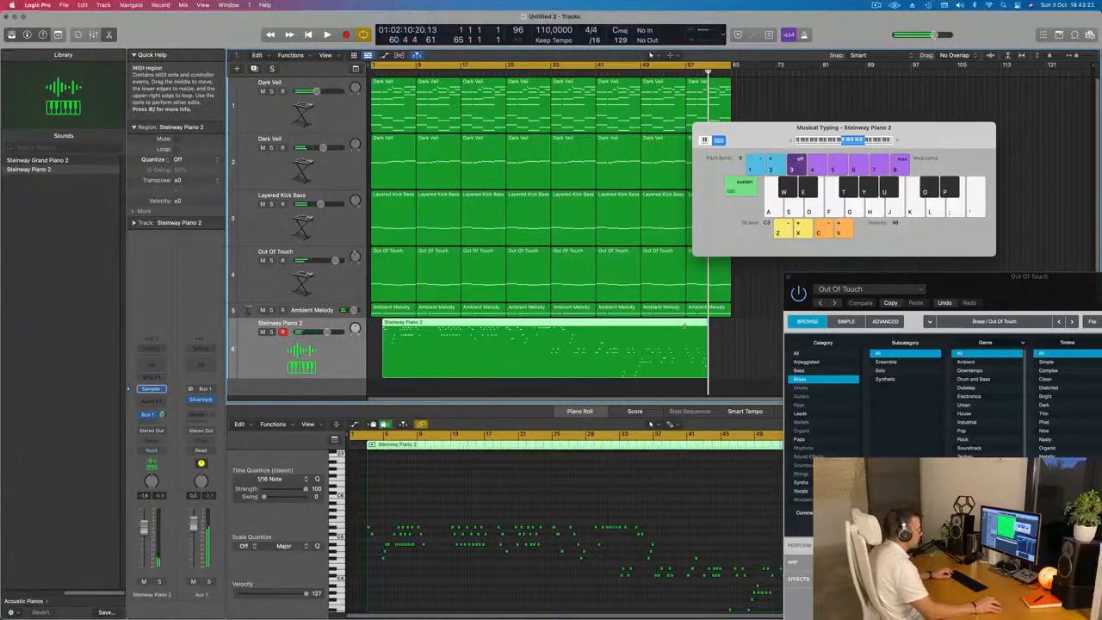
# - Split the Steinway Piano 2 region at bar 57, delete the earlier part, and move the remaining phrase to bar 1
pyautogui.click(684, 326)
pyautogui.click(616, 215)
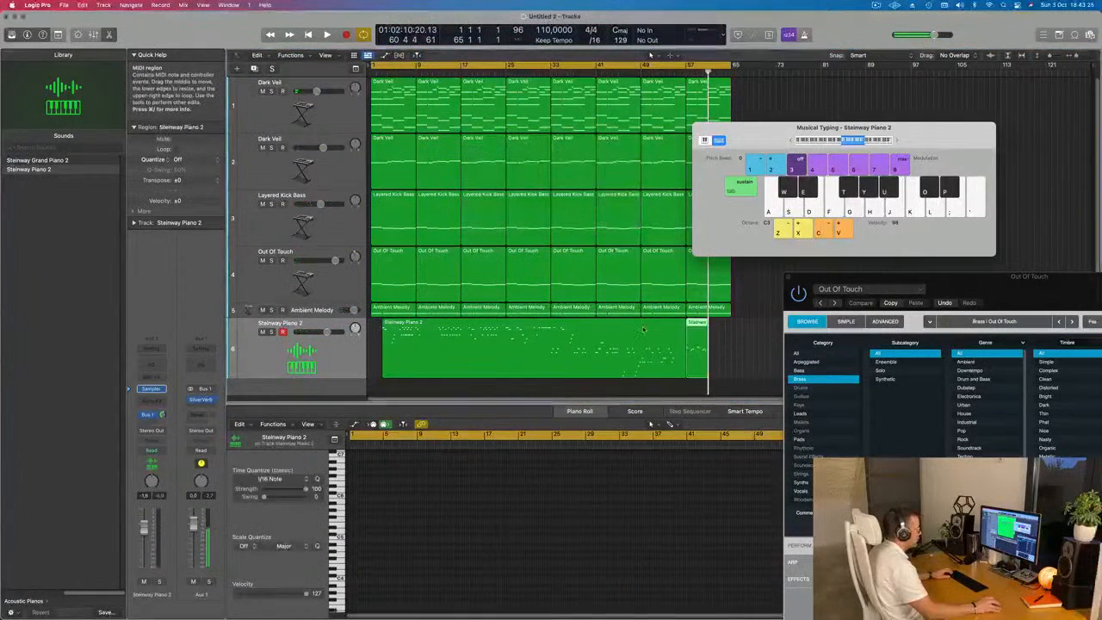
pyautogui.press('Delete')
pyautogui.moveTo(699, 325); pyautogui.dragTo(385, 325)
pyautogui.press('Return')
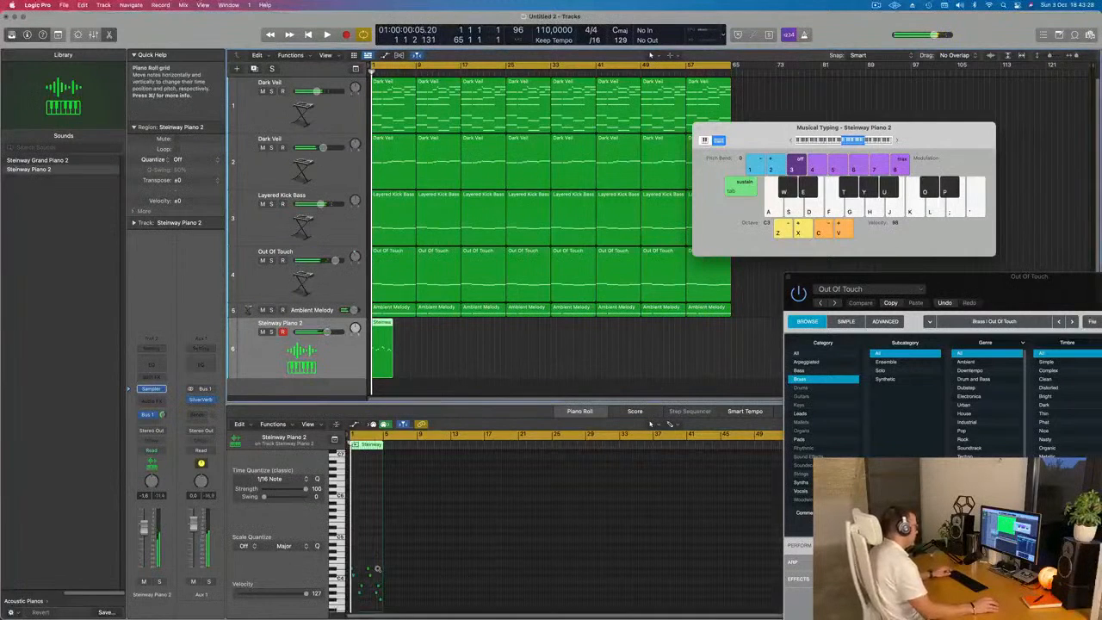
# - Quantize all notes of the shortened Steinway Piano 2 region to 1/16 notes in the Piano Roll
pyautogui.press('z')
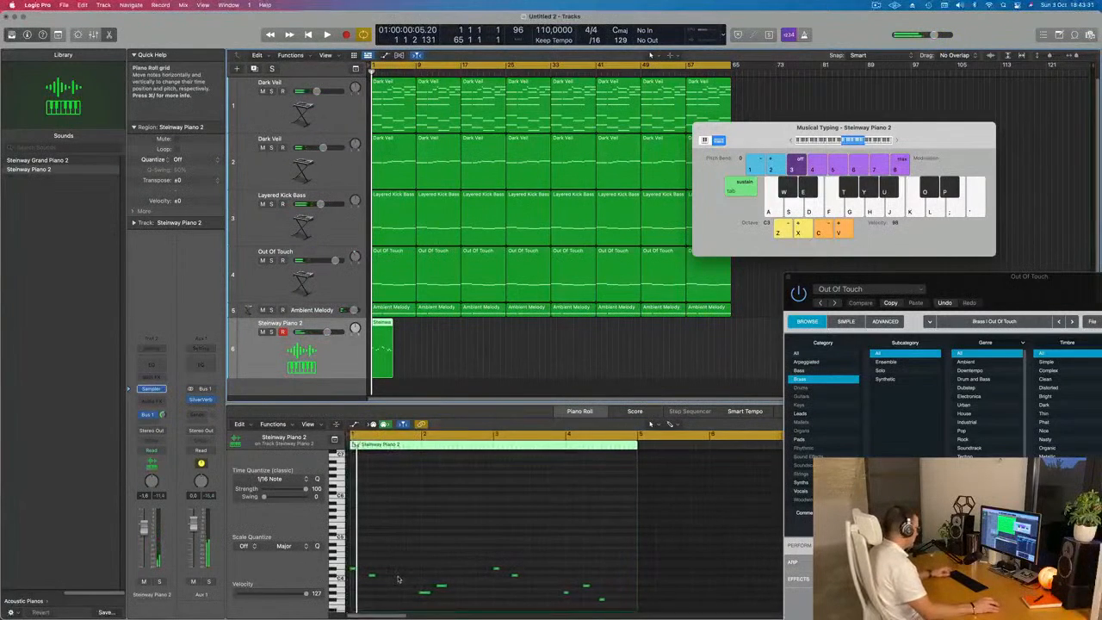
pyautogui.press('super+a')
pyautogui.click(413, 342)
pyautogui.click(385, 346)
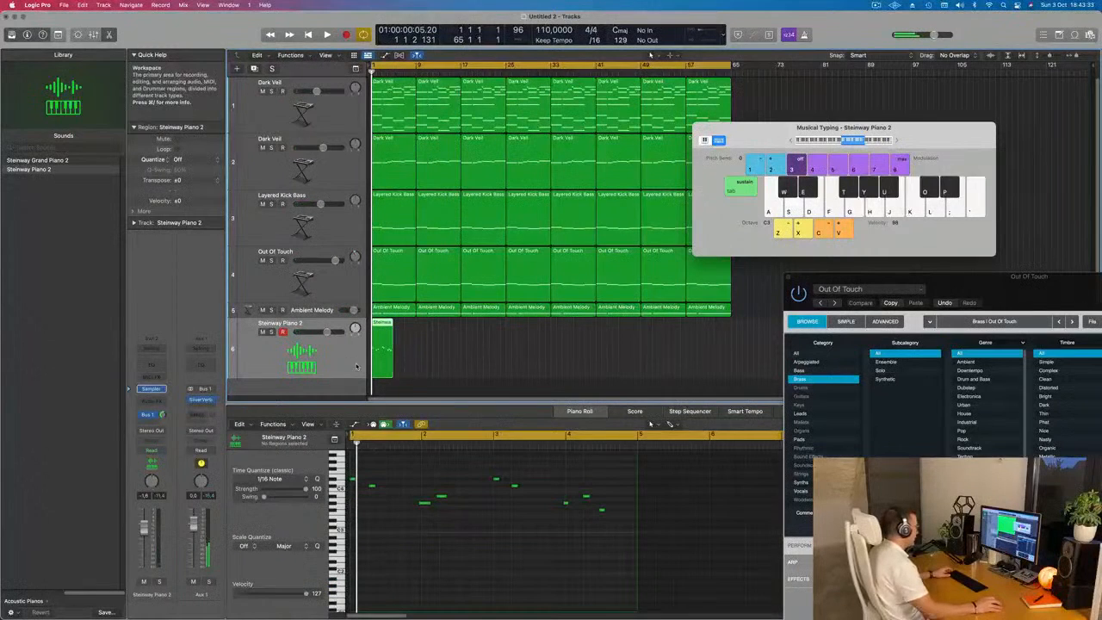
pyautogui.click(405, 548)
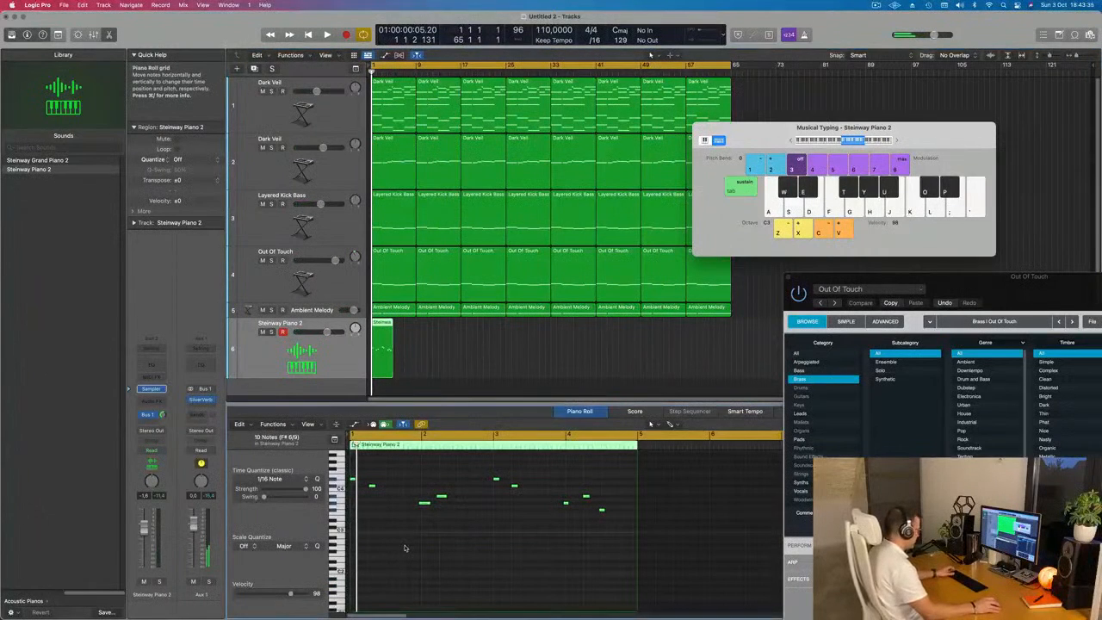
pyautogui.click(389, 535)
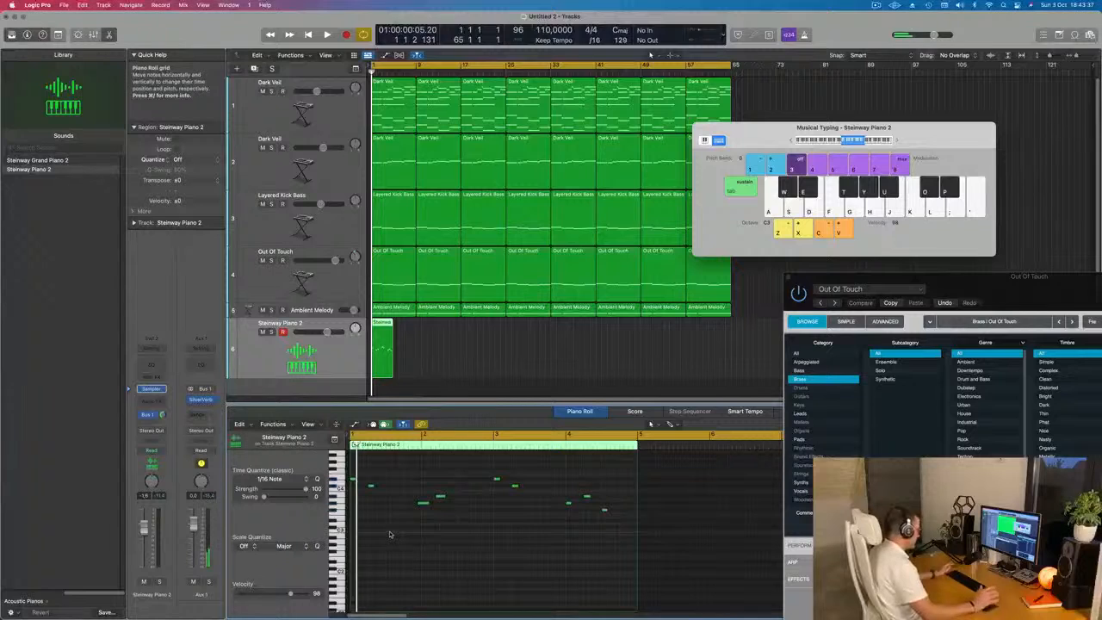
# - Move the G# and A# notes around bar 2 slightly later in the Piano Roll and play back the phrase
pyautogui.press('space')
pyautogui.press('super+Right')
pyautogui.press('super+Right')
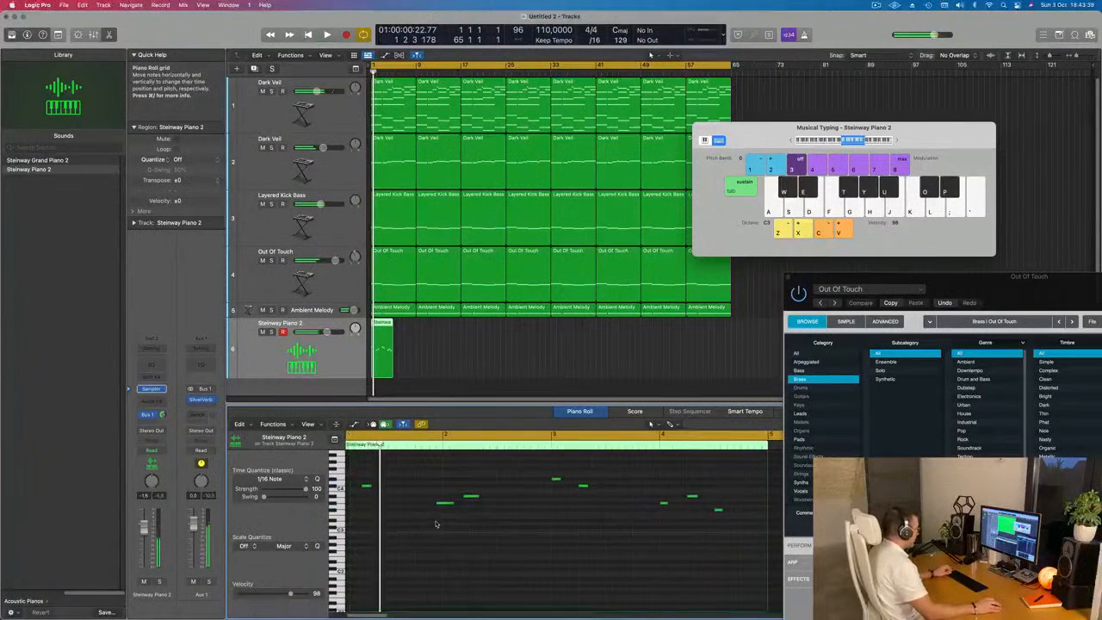
pyautogui.moveTo(434, 469); pyautogui.dragTo(485, 518)
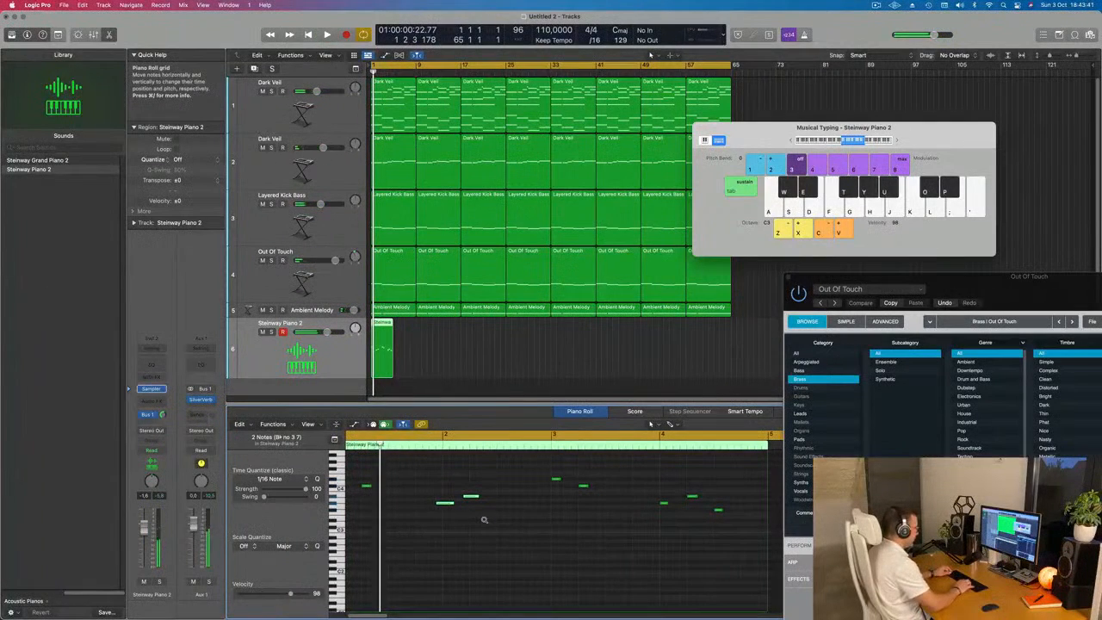
pyautogui.press('space')
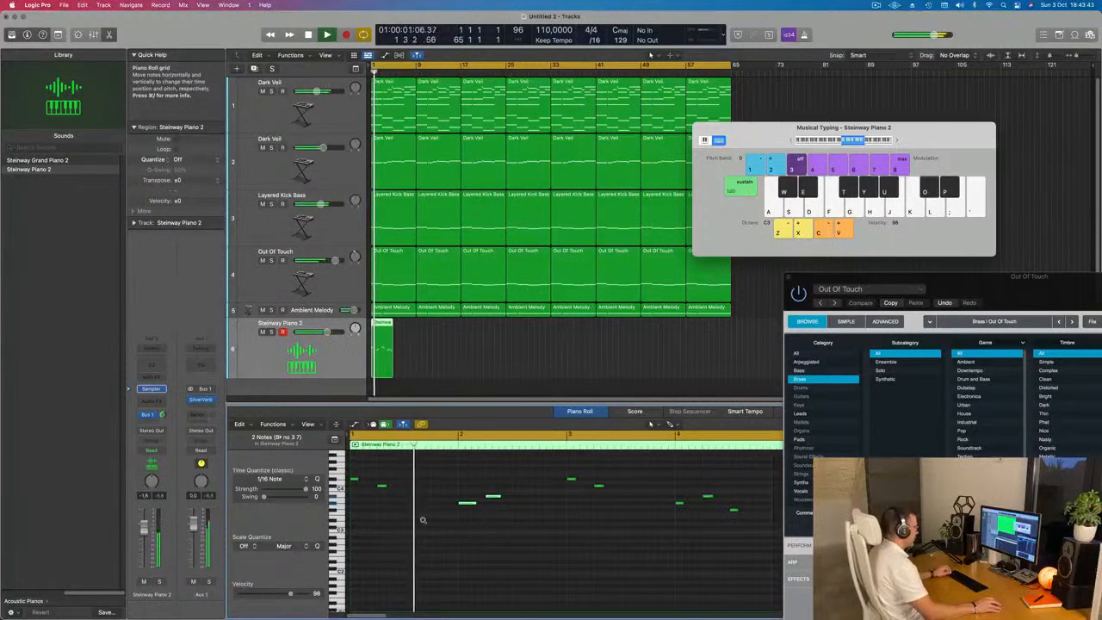
pyautogui.hscroll(-2, 409, 521)
pyautogui.hscroll(-2, 437, 529)
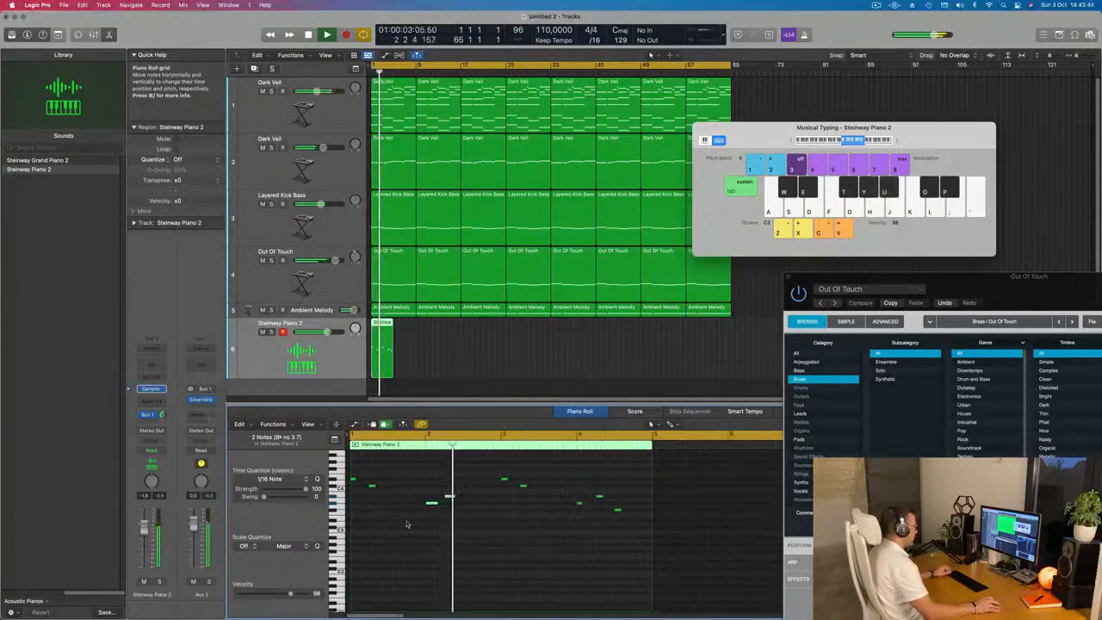
pyautogui.hscroll(2, 440, 529)
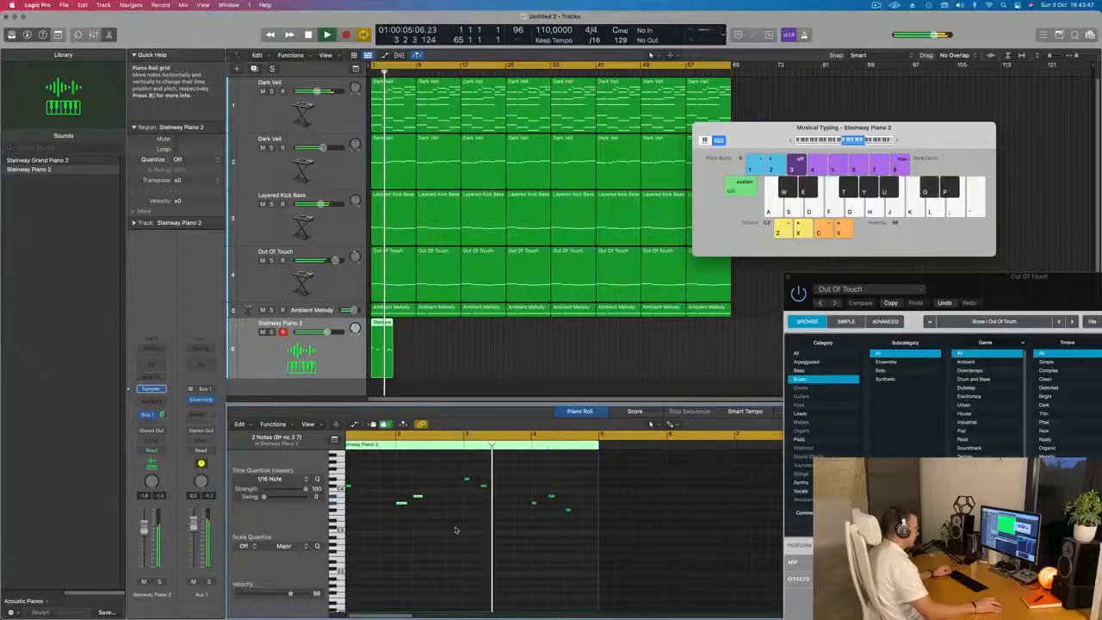
# - Delete the last three notes around bar 4 of the Steinway Piano 2 region and play back the phrase
pyautogui.hscroll(-2, 472, 531)
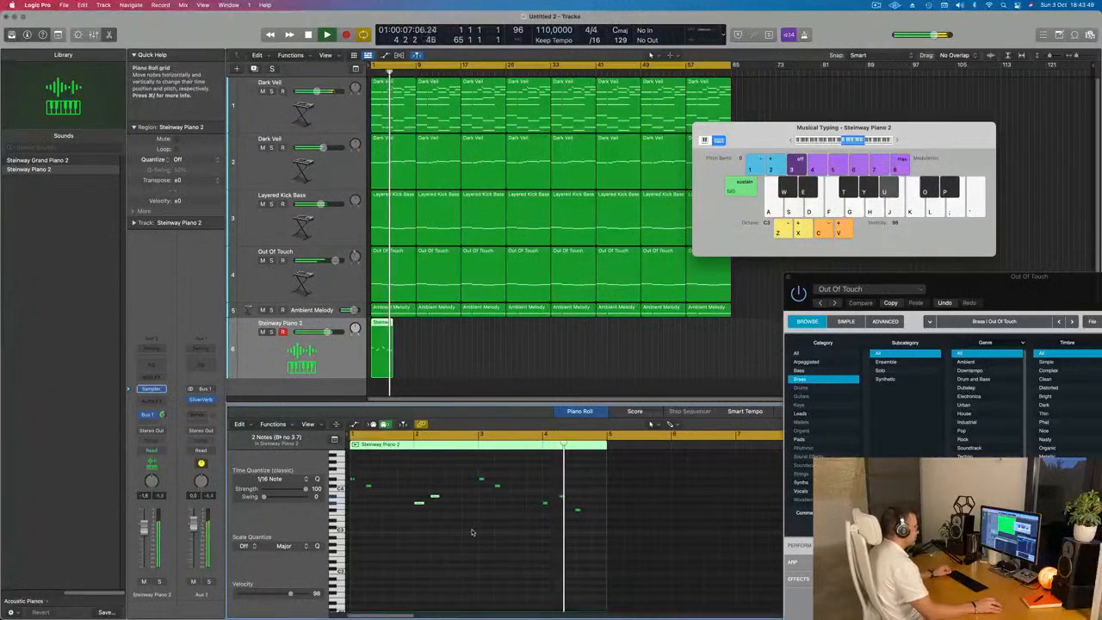
pyautogui.press('space')
pyautogui.press('space')
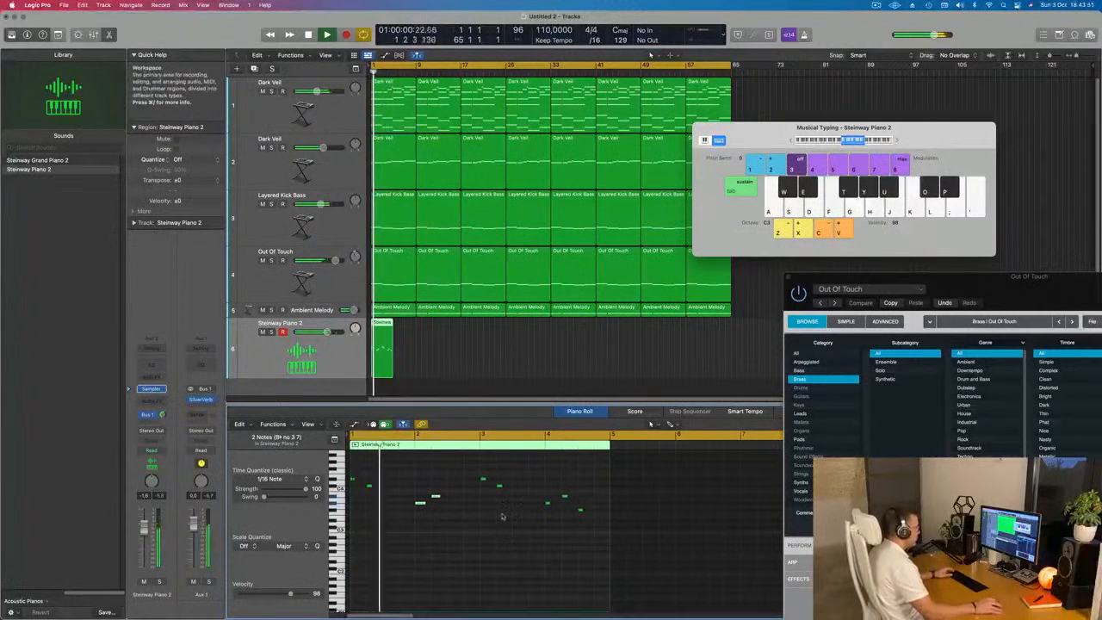
pyautogui.moveTo(550, 484); pyautogui.dragTo(585, 543)
pyautogui.press('Delete')
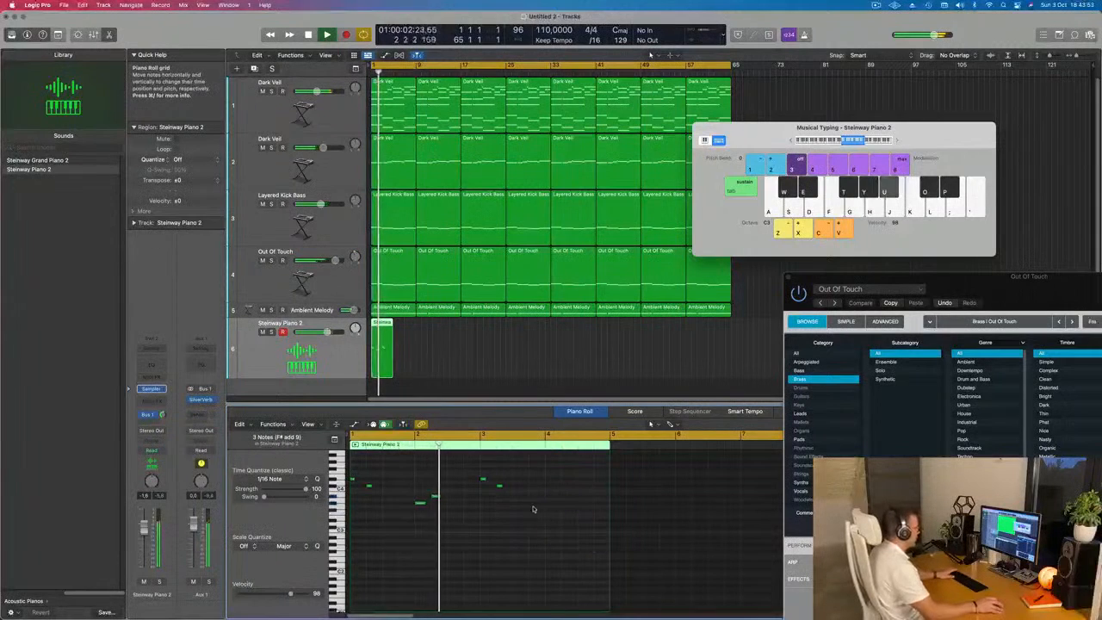
pyautogui.press('space')
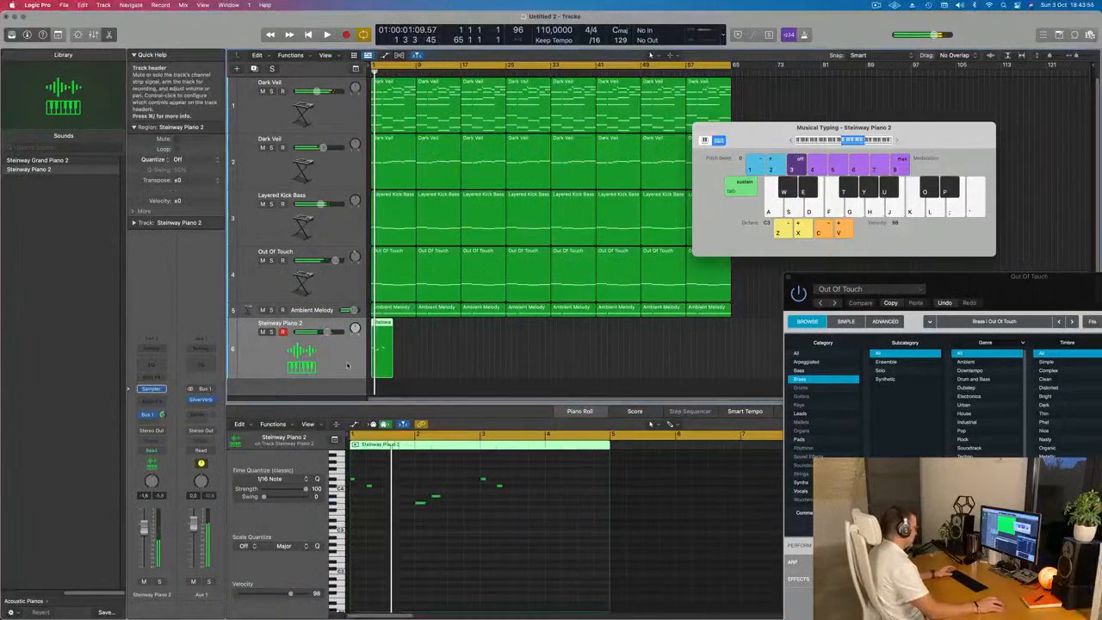
# - Repeat the four-bar Steinway Piano 2 region along its track until the copies reach bar 65
pyautogui.press('space')
pyautogui.press('super+r')
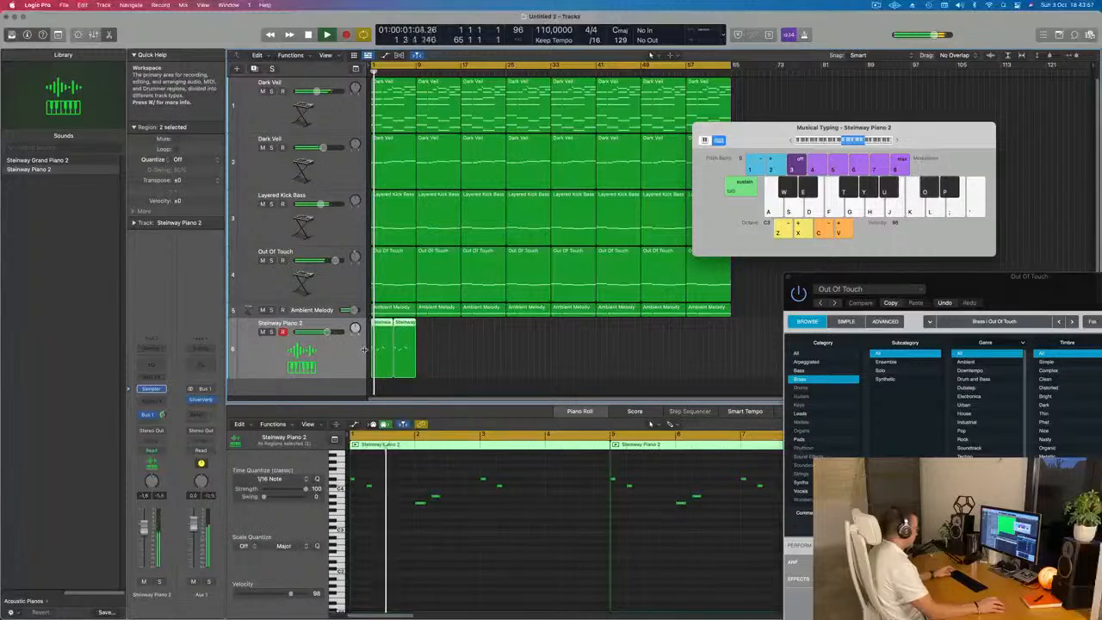
pyautogui.press('super+r')
pyautogui.press('super+r')
pyautogui.press('super+r')
pyautogui.press('super+r')
pyautogui.press('super+r')
pyautogui.press('super+r')
pyautogui.press('super+r')
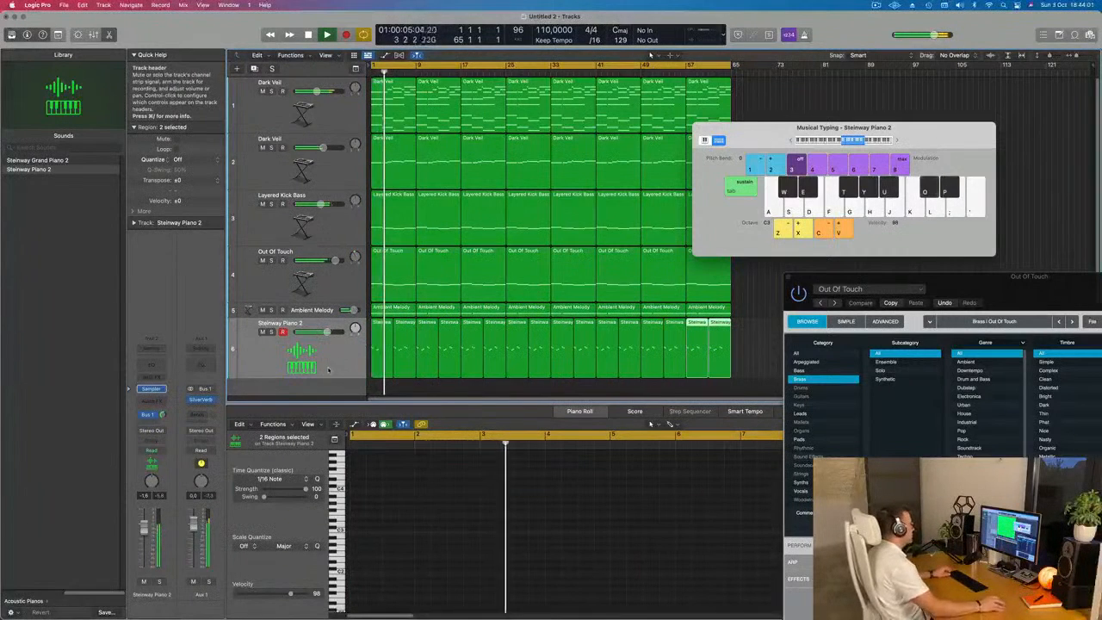
# - Mute the second Dark Veil track and play back the arrangement without it
pyautogui.press('super+Up')
pyautogui.press('super+Up')
pyautogui.press('super+Up')
pyautogui.scroll(3, 329, 368)
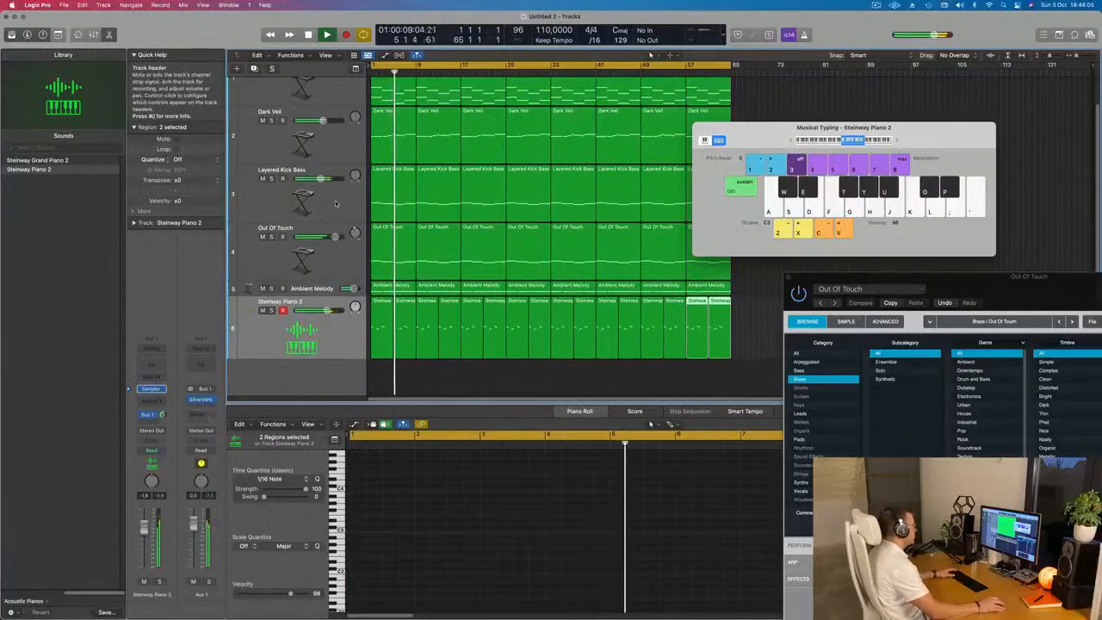
pyautogui.press('space')
pyautogui.click(325, 146)
pyautogui.press('space')
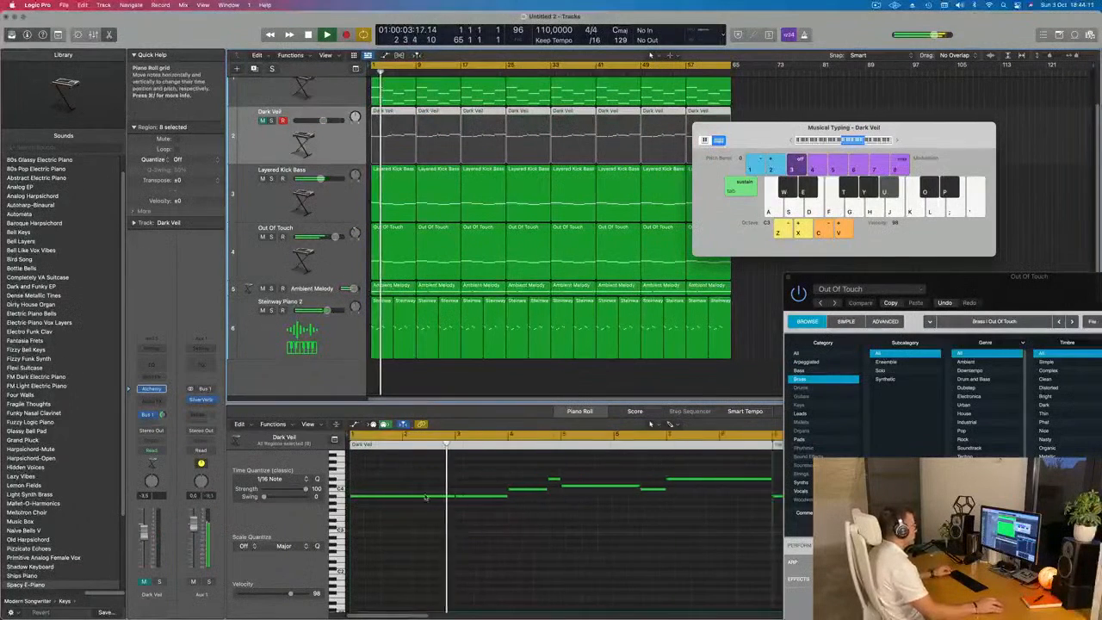
# - Duplicate the Steinway Piano 2 track and place the phrase at bar 1 on it, refilling the original track's bar 1 with a copy
pyautogui.click(347, 328)
pyautogui.scroll(1, 331, 340)
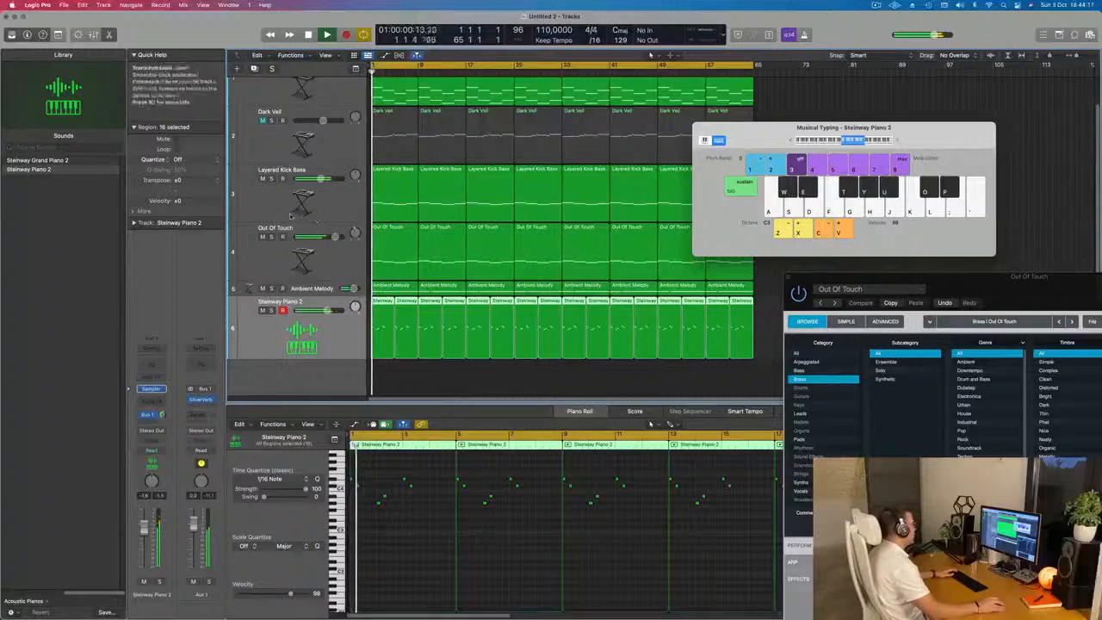
pyautogui.click(254, 69)
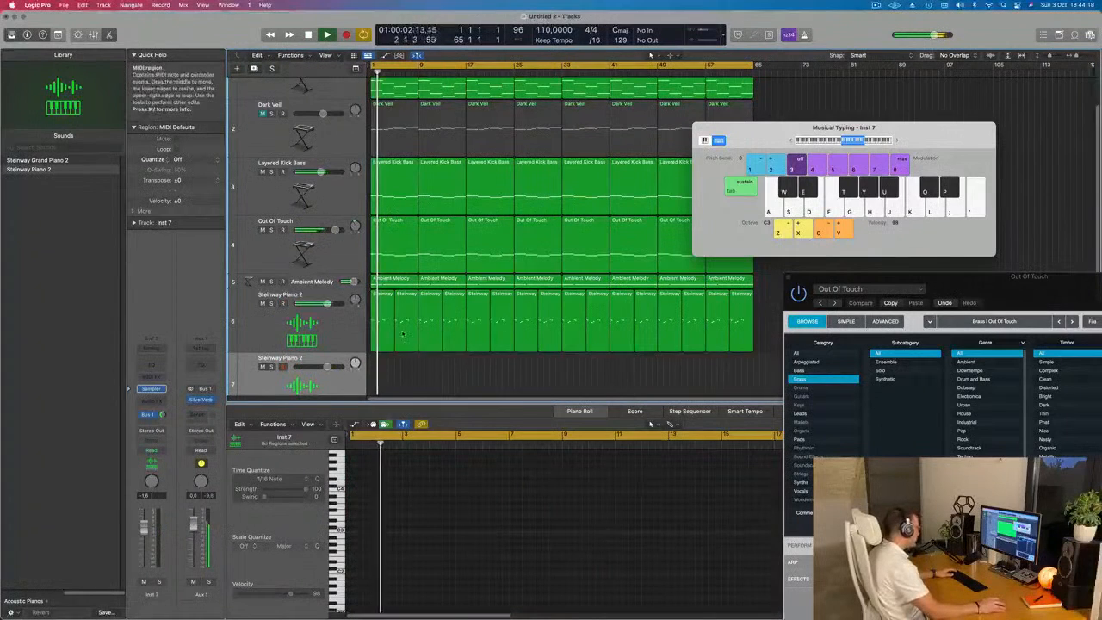
pyautogui.moveTo(385, 321); pyautogui.dragTo(409, 526)
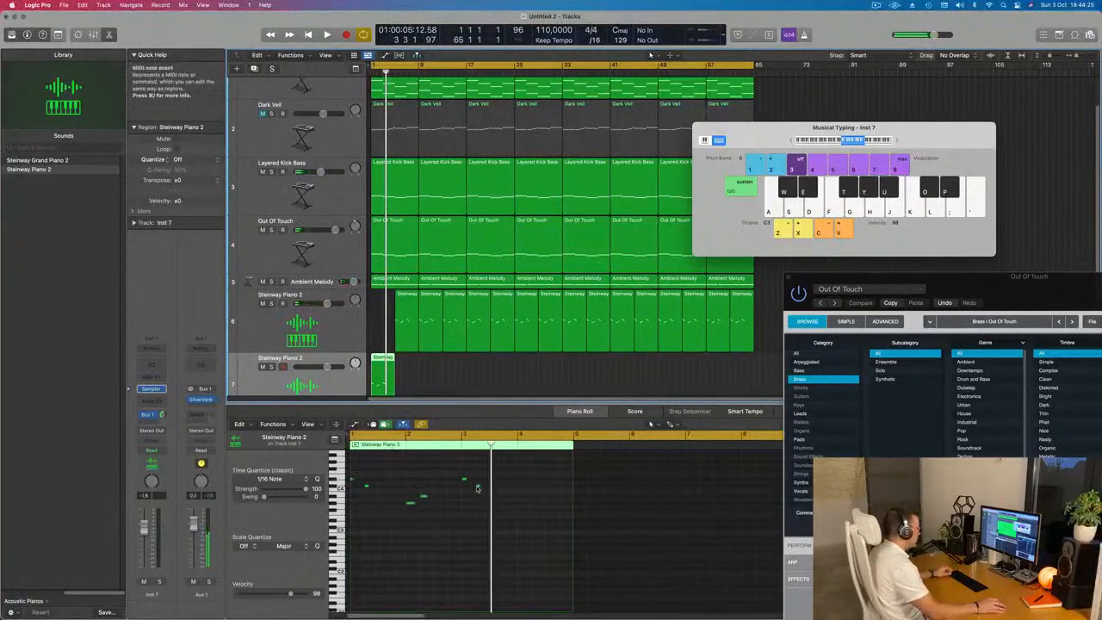
pyautogui.click(410, 297)
pyautogui.moveTo(409, 297); pyautogui.dragTo(406, 320)
# - Thin out the new track's phrase in the Piano Roll and lengthen its C#4 note in bar 3 to bar 5
pyautogui.hscroll(1, 358, 478)
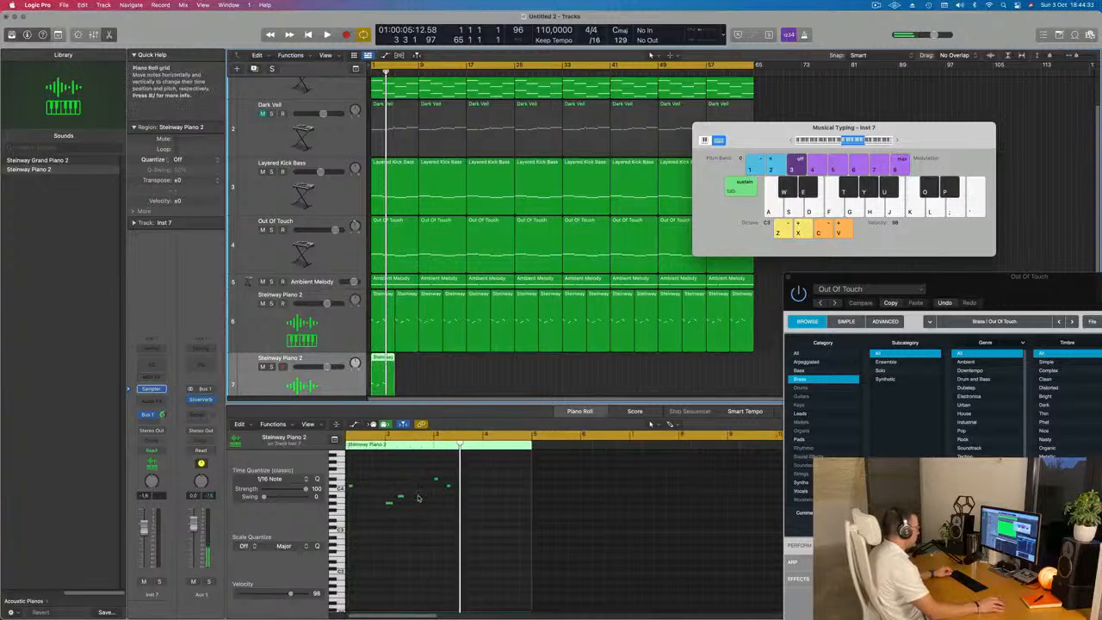
pyautogui.click(353, 487)
pyautogui.moveTo(445, 514)
pyautogui.mouseDown()
pyautogui.moveTo(480, 489)
pyautogui.moveTo(536, 490)
pyautogui.mouseUp()
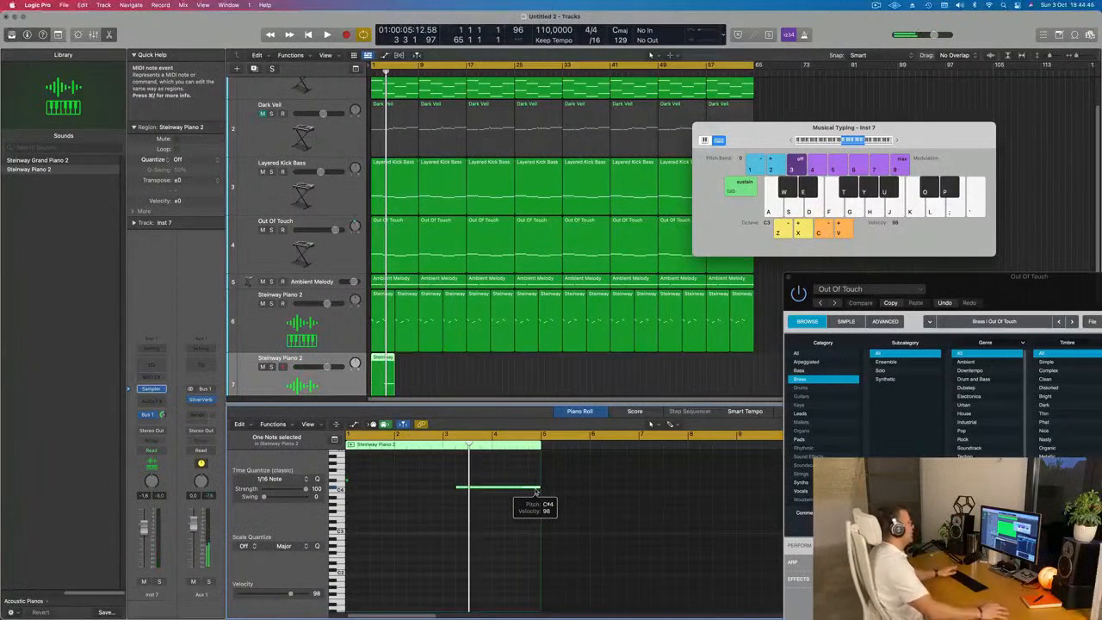
pyautogui.hscroll(5, 535, 490)
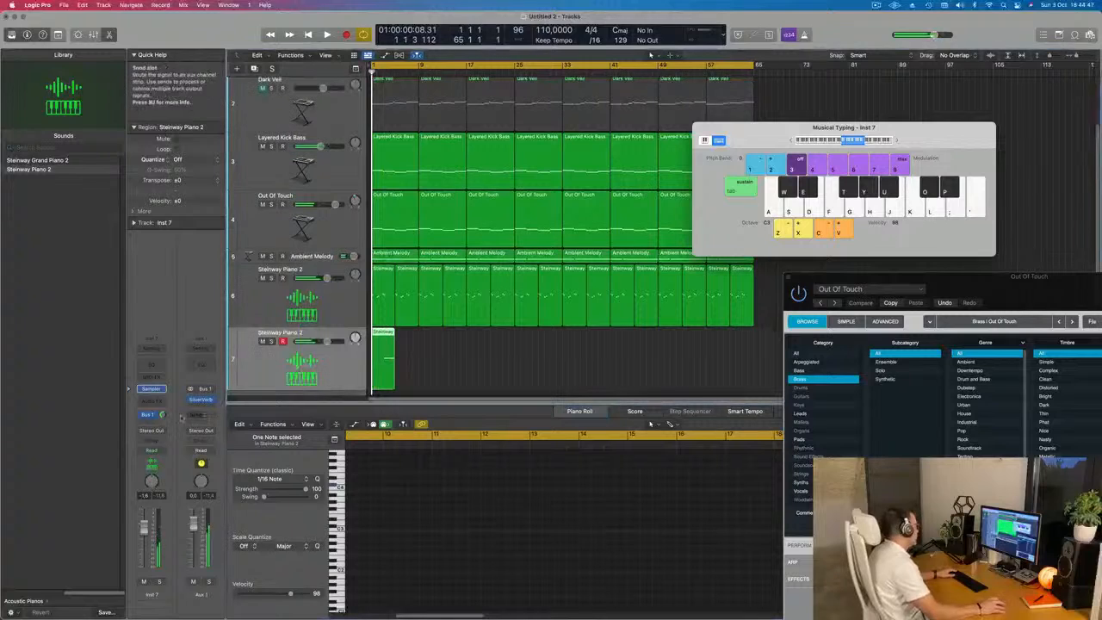
# - Play back the new track and inspect the settings of its Sampler instrument
pyautogui.press('space')
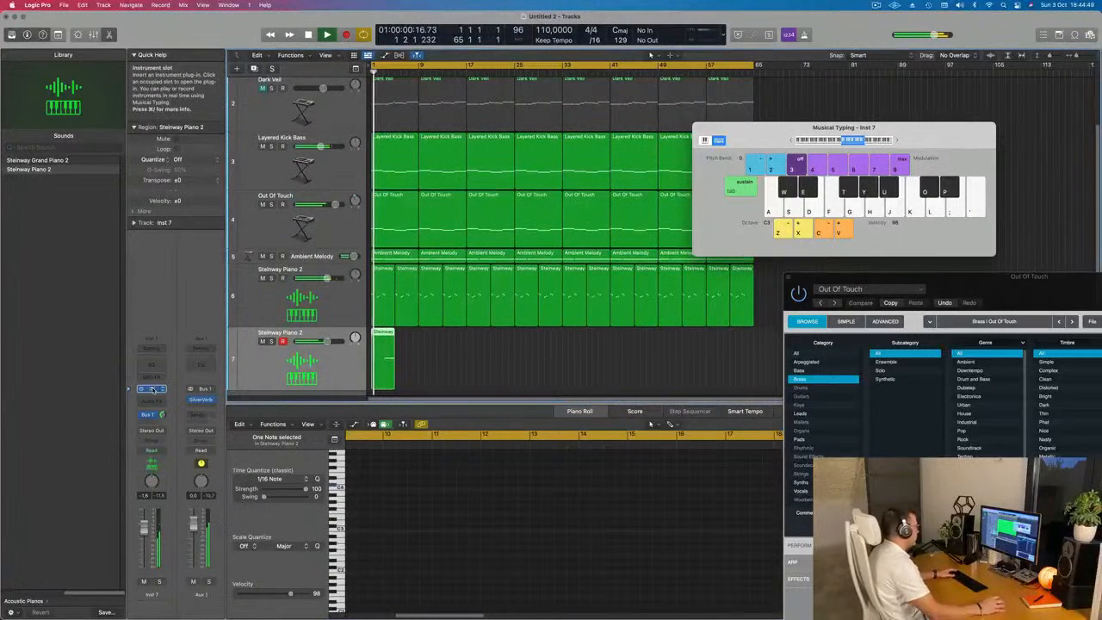
pyautogui.click(152, 389)
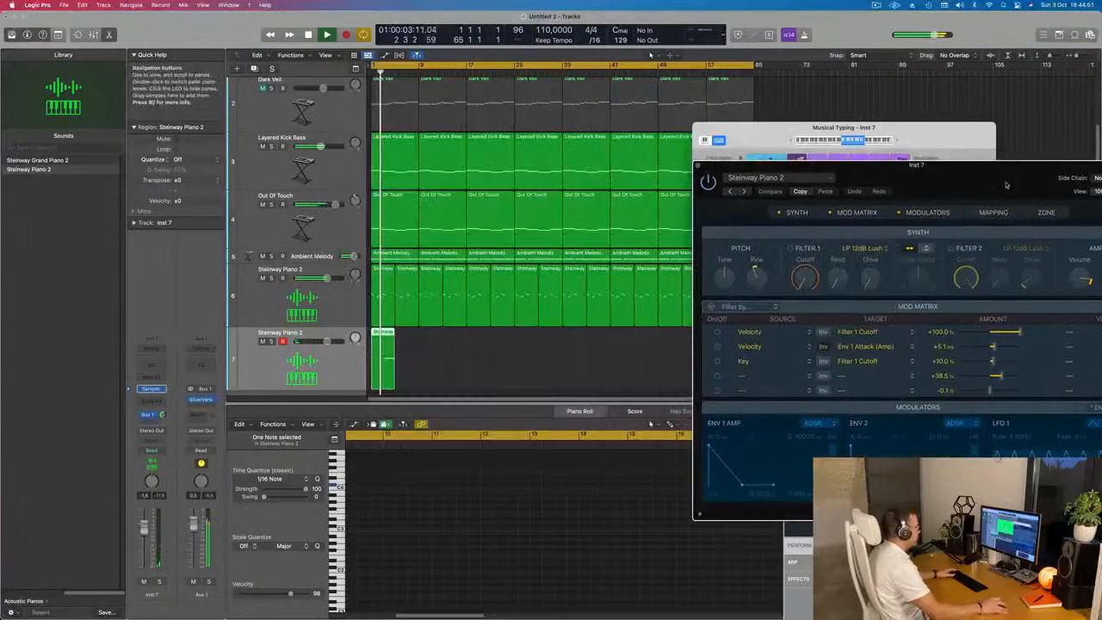
pyautogui.moveTo(517, 122); pyautogui.dragTo(869, 165)
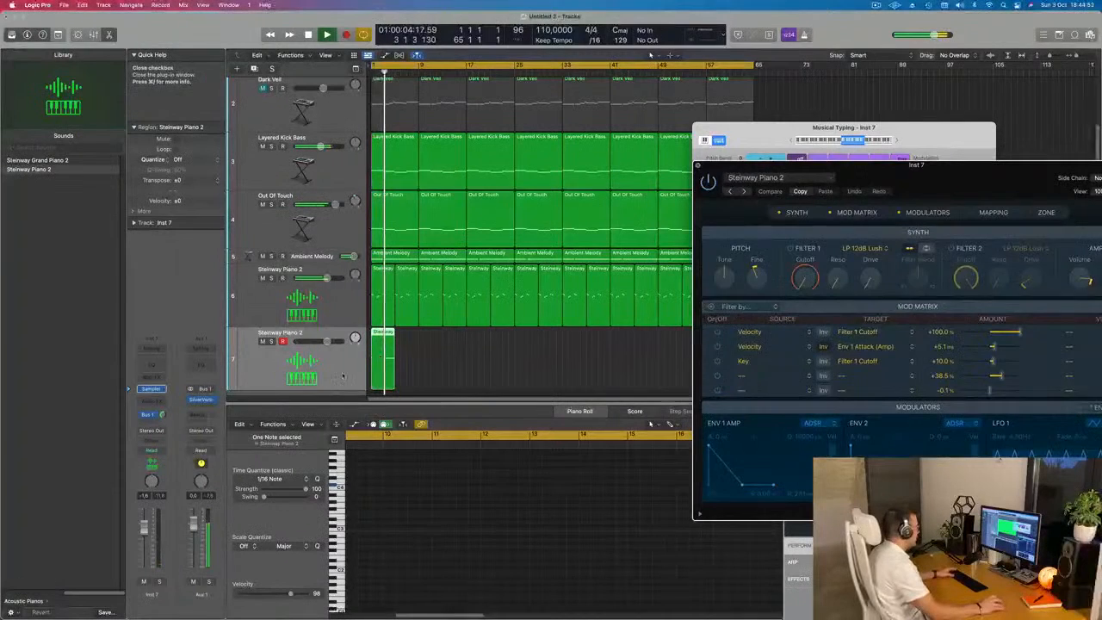
pyautogui.click(699, 165)
pyautogui.press('space')
# - Replace the Sampler instrument on the new track with Alchemy
pyautogui.click(163, 388)
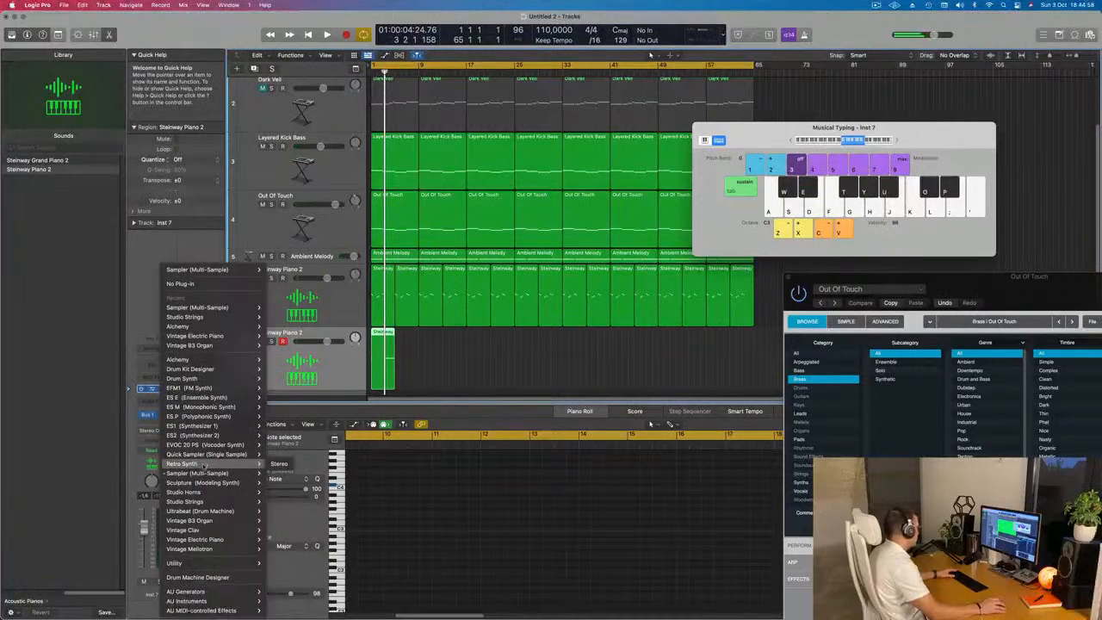
pyautogui.click(274, 360)
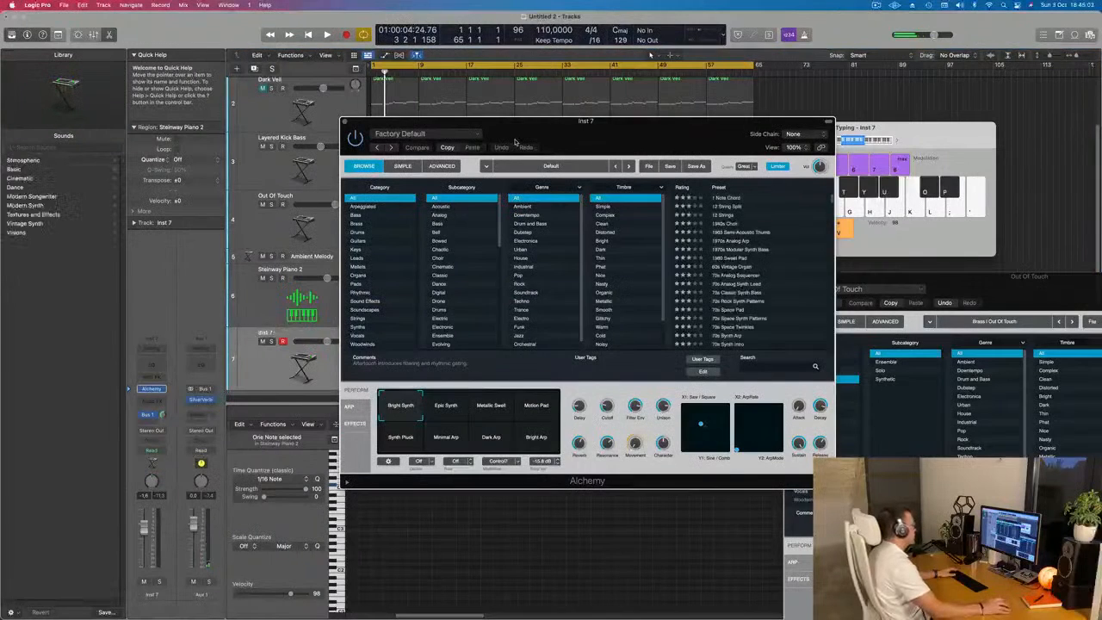
pyautogui.moveTo(562, 138); pyautogui.dragTo(612, 147)
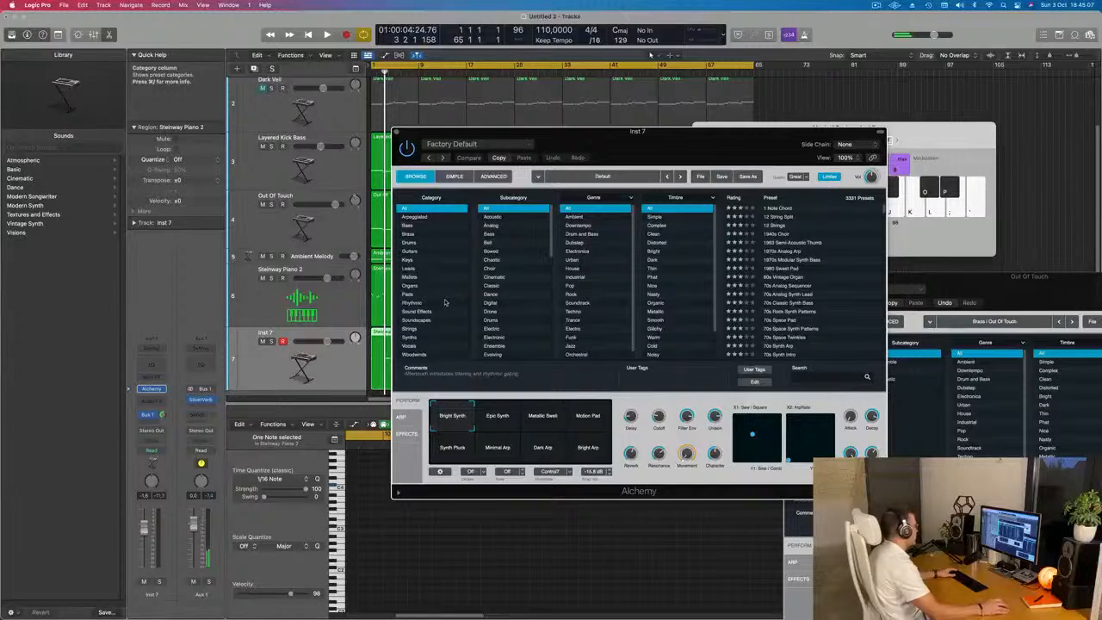
# - Load the Deep Blue preset from Alchemy's Soundscapes category and play back the arrangement
pyautogui.click(415, 321)
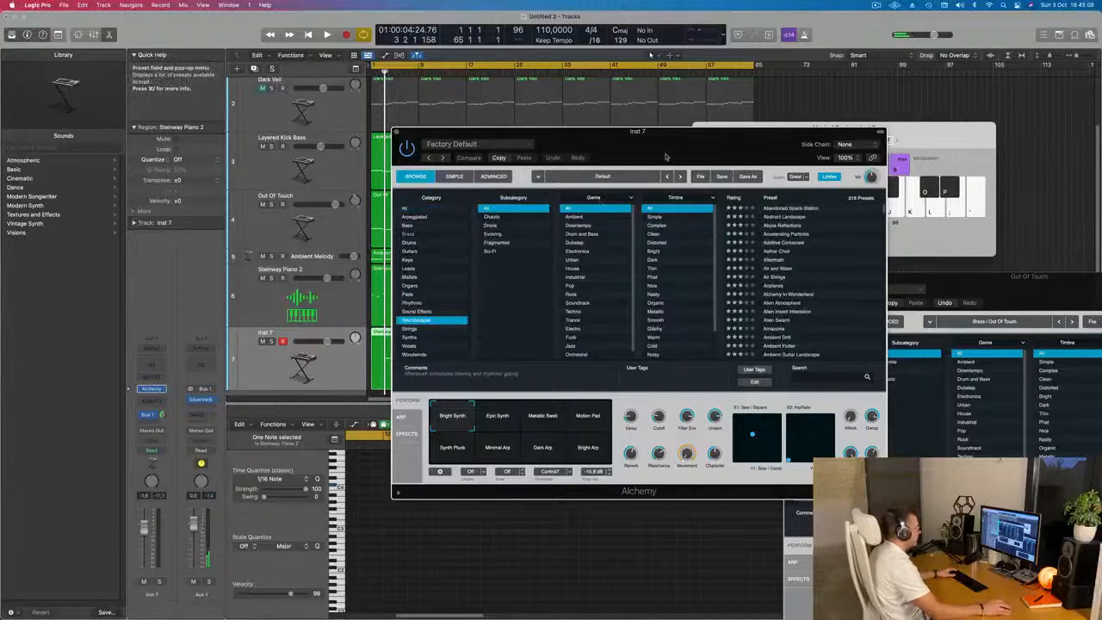
pyautogui.moveTo(665, 157); pyautogui.dragTo(656, 149)
pyautogui.scroll(-10, 810, 281)
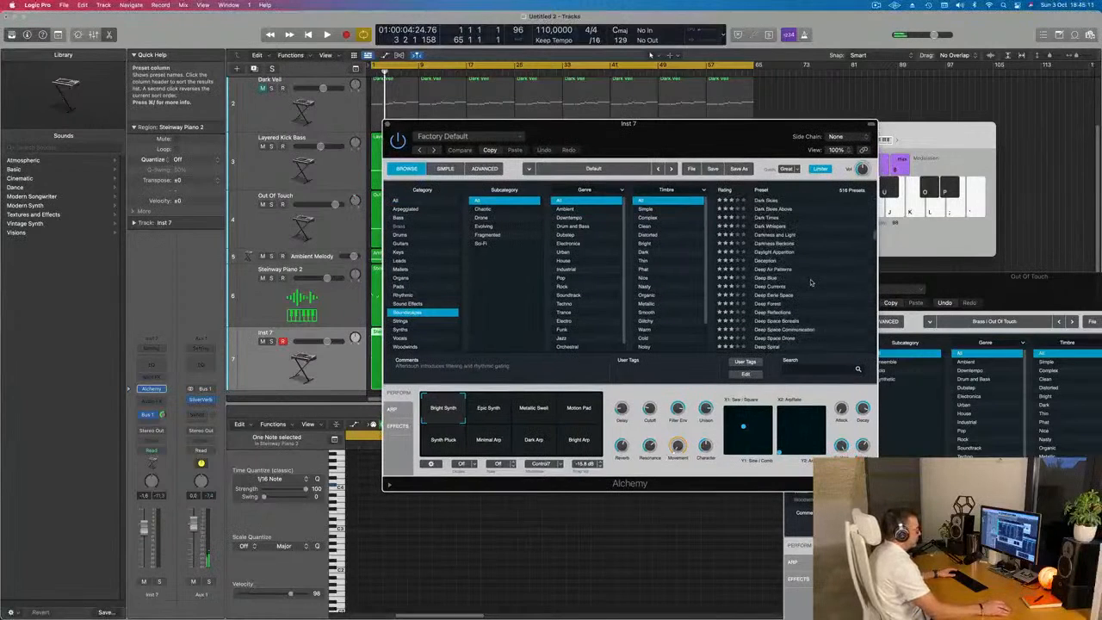
pyautogui.click(769, 278)
pyautogui.moveTo(628, 123); pyautogui.dragTo(730, 118)
pyautogui.press('space')
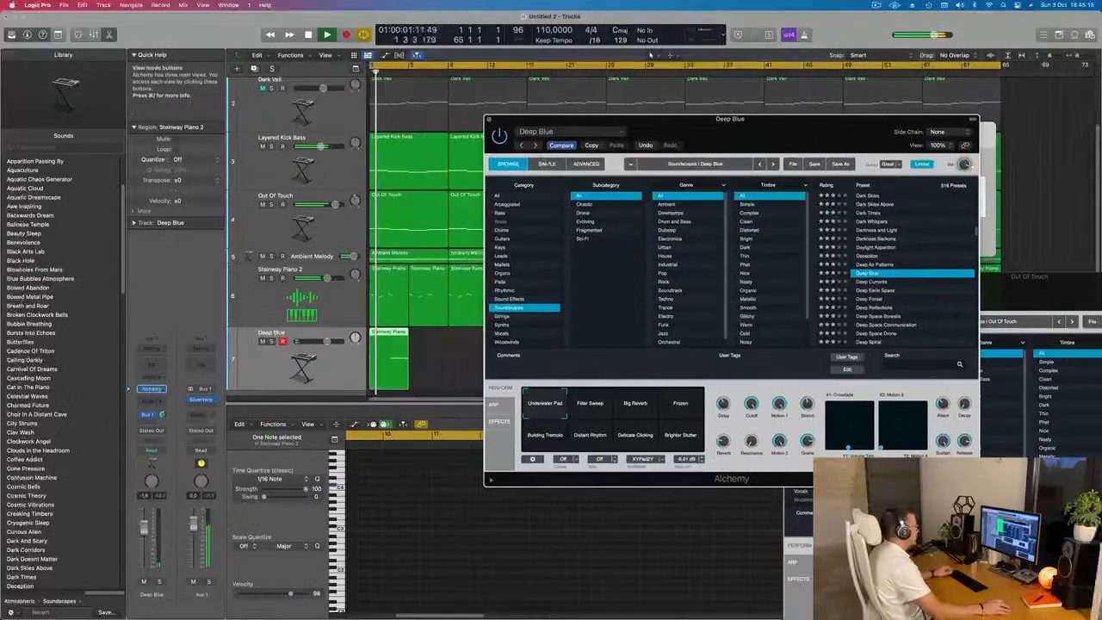
# - Raise the volume of the Deep Blue track while comparing it soloed and in the mix
pyautogui.moveTo(663, 128); pyautogui.dragTo(808, 131)
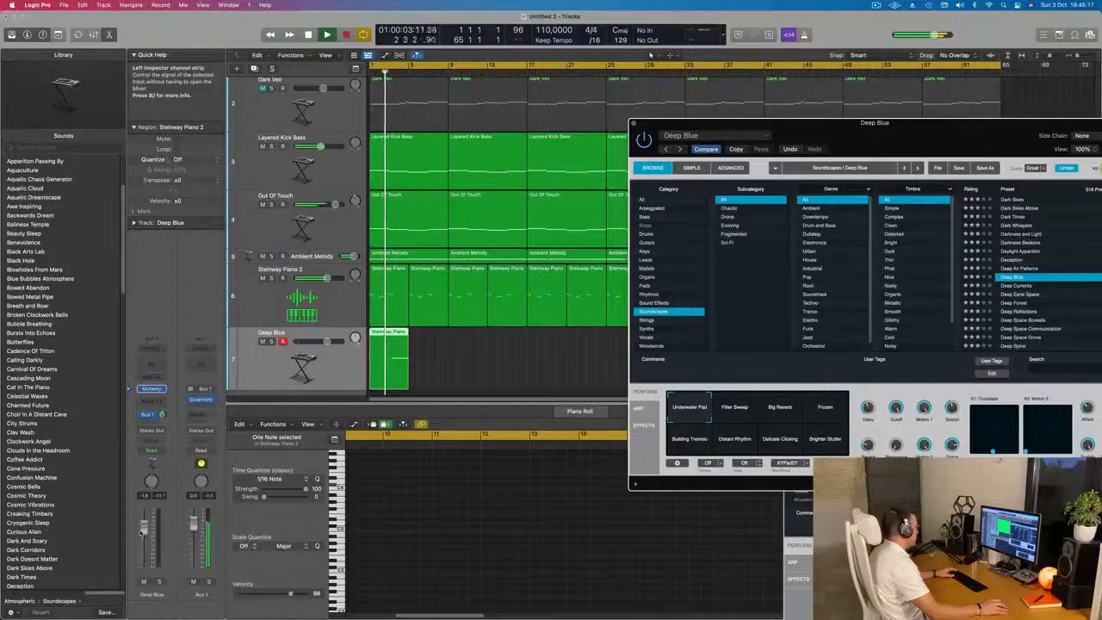
pyautogui.click(650, 55)
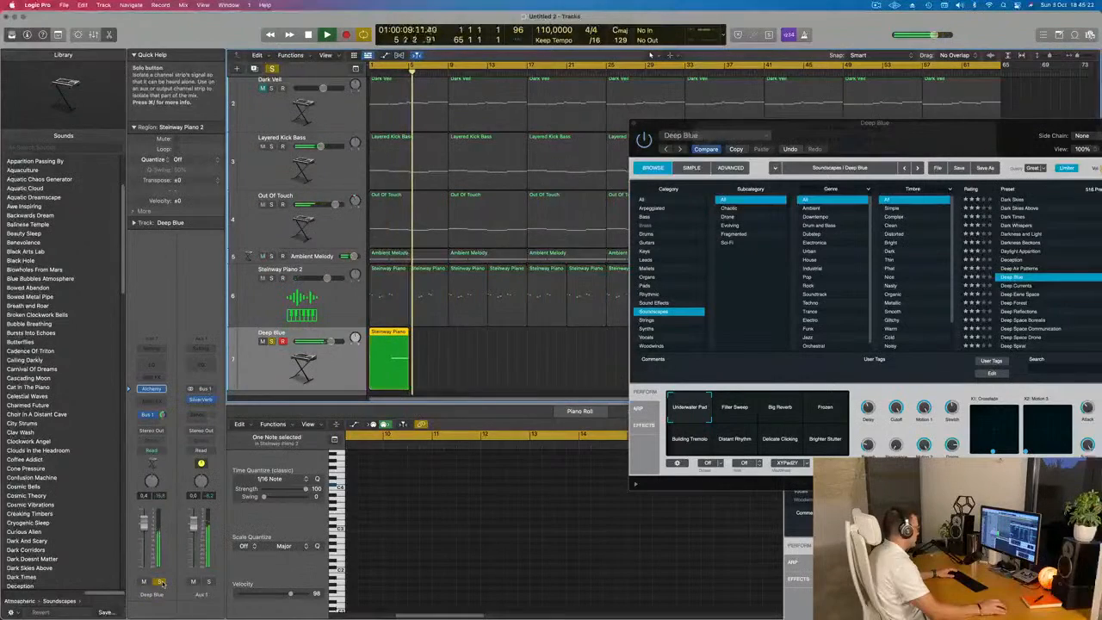
pyautogui.moveTo(905, 144); pyautogui.dragTo(780, 145)
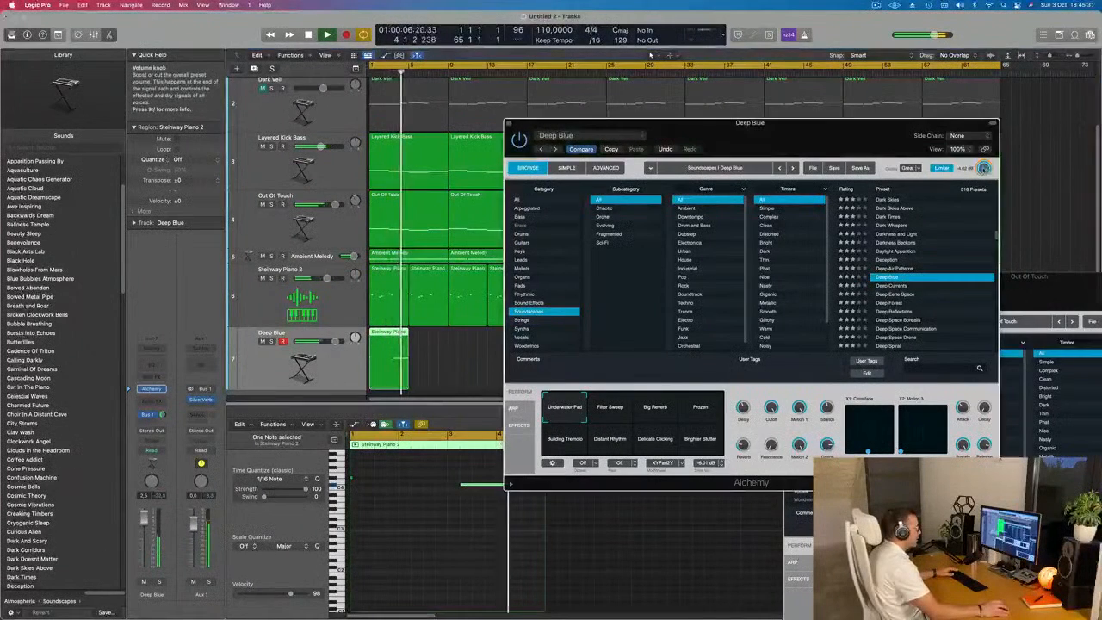
# - Delete the remaining note at bar 1 and shorten the long C#4 note to about the middle of bar 4
pyautogui.press('super+k')
pyautogui.moveTo(852, 136); pyautogui.dragTo(933, 224)
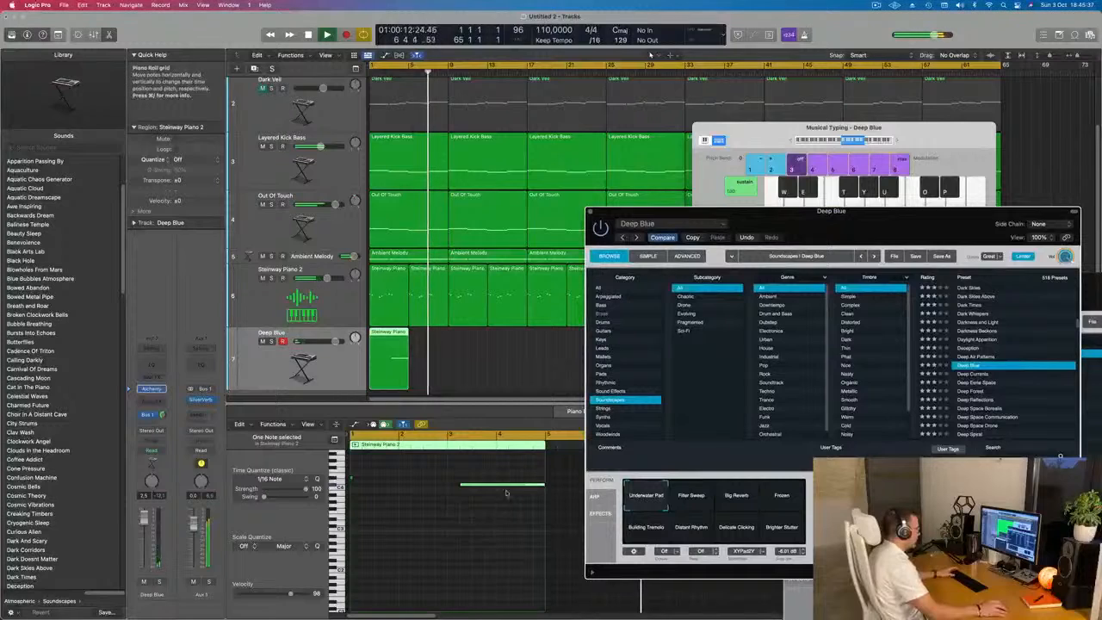
pyautogui.click(423, 468)
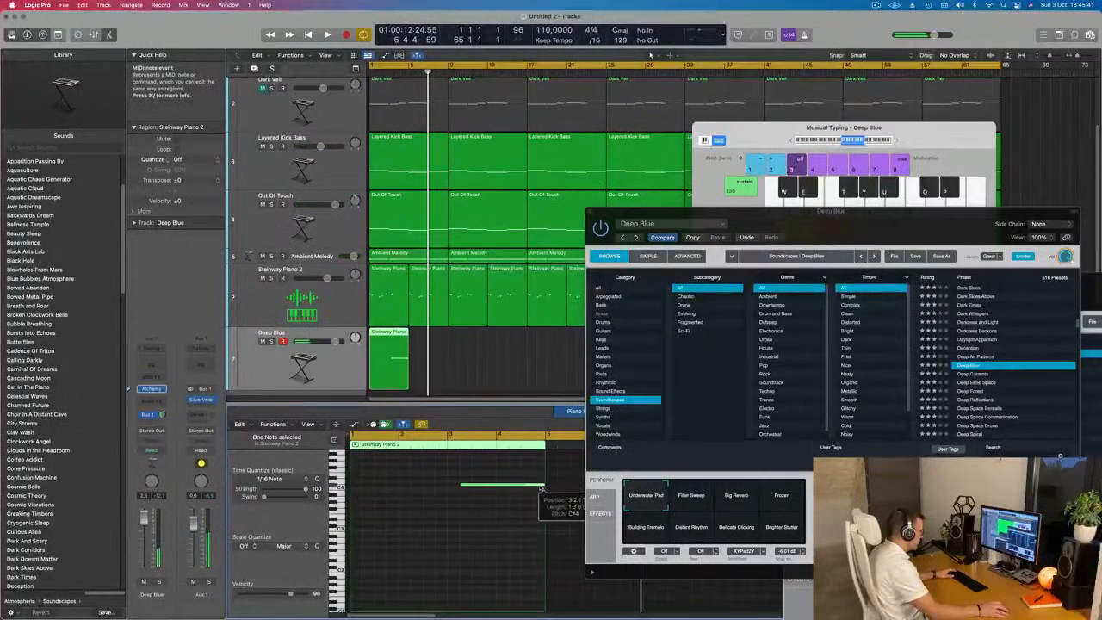
pyautogui.press('space')
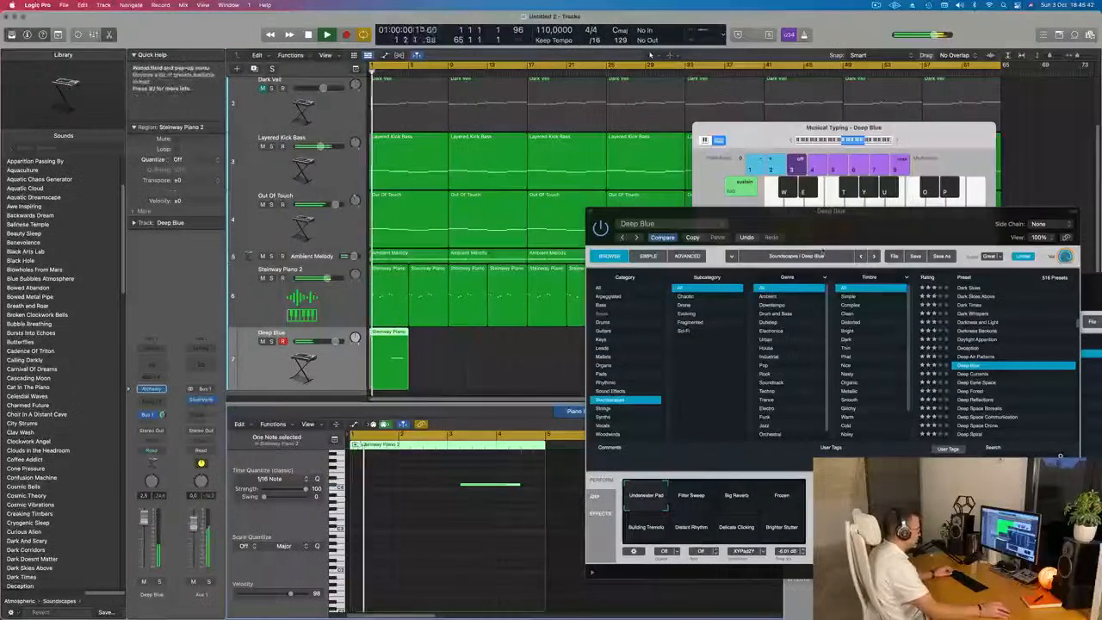
# - Try the Deep Forest preset, switch Alchemy to Deep Space Borealis, and listen to it with the arrangement
pyautogui.moveTo(834, 237); pyautogui.dragTo(748, 133)
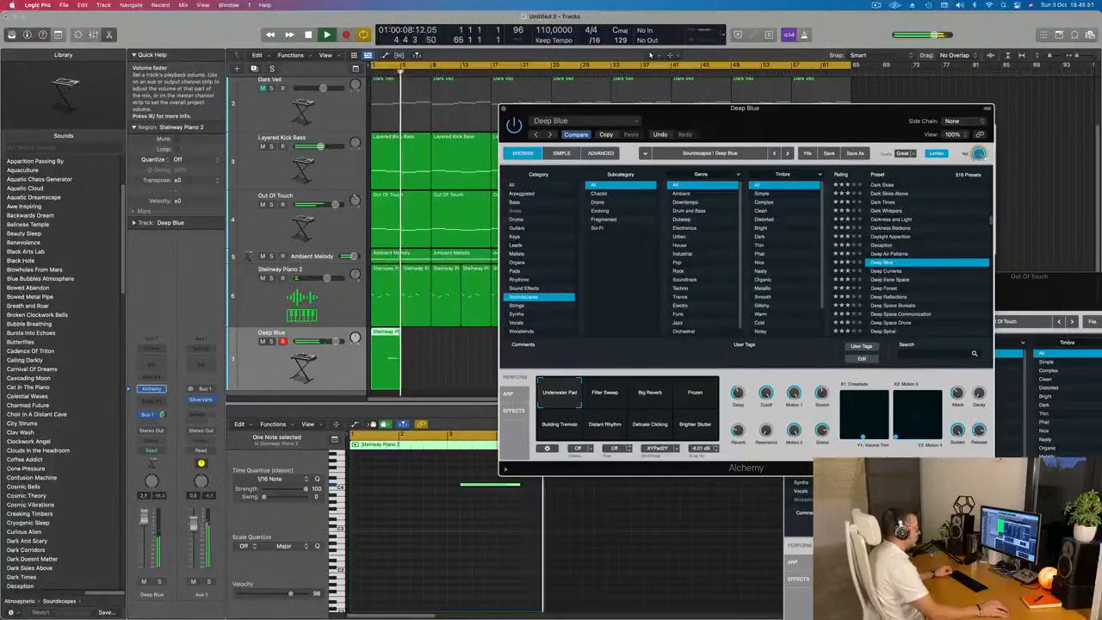
pyautogui.click(886, 289)
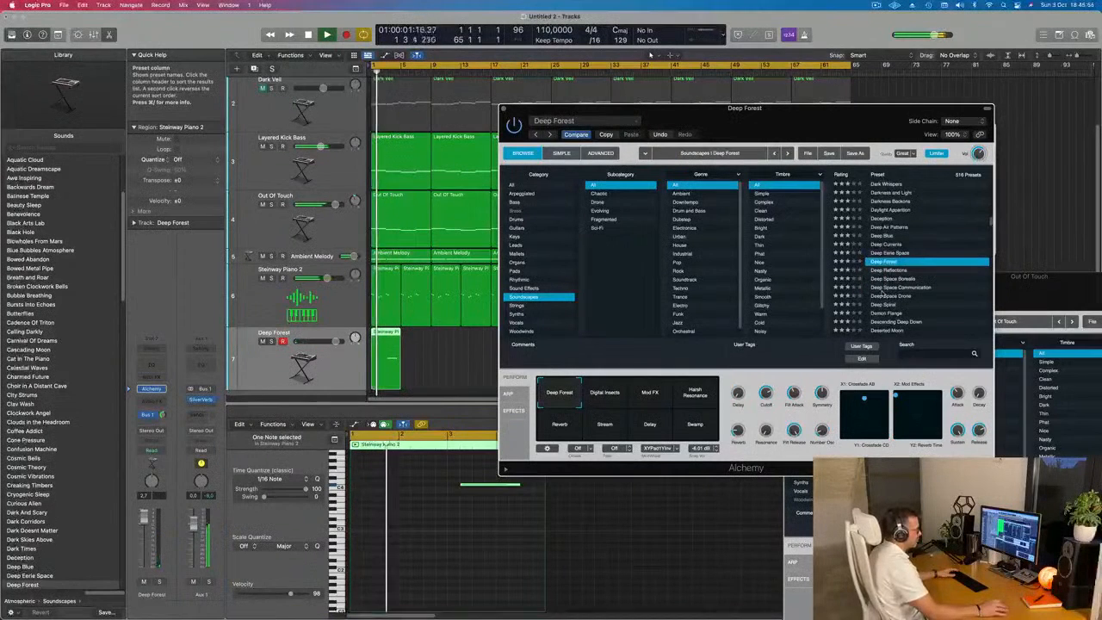
pyautogui.click(891, 279)
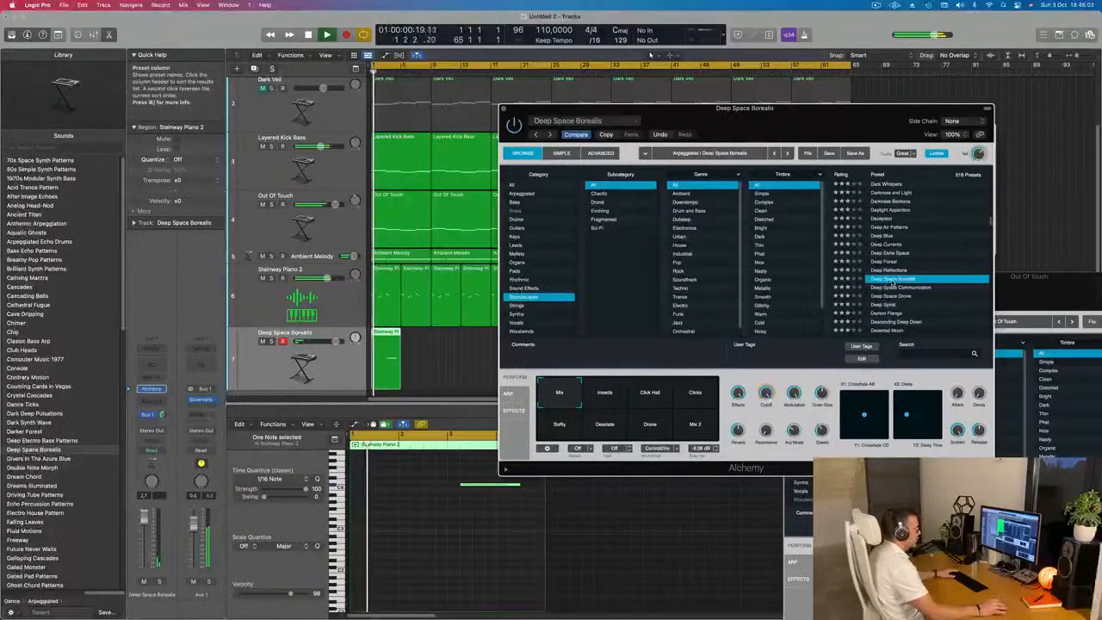
pyautogui.scroll(-4, 901, 284)
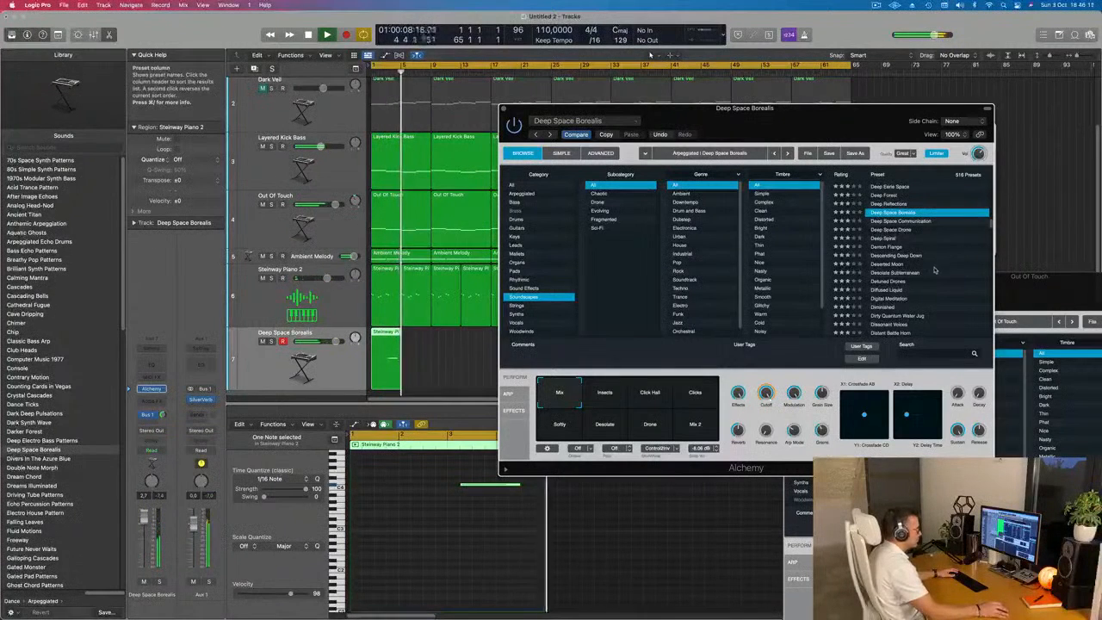
pyautogui.click(272, 341)
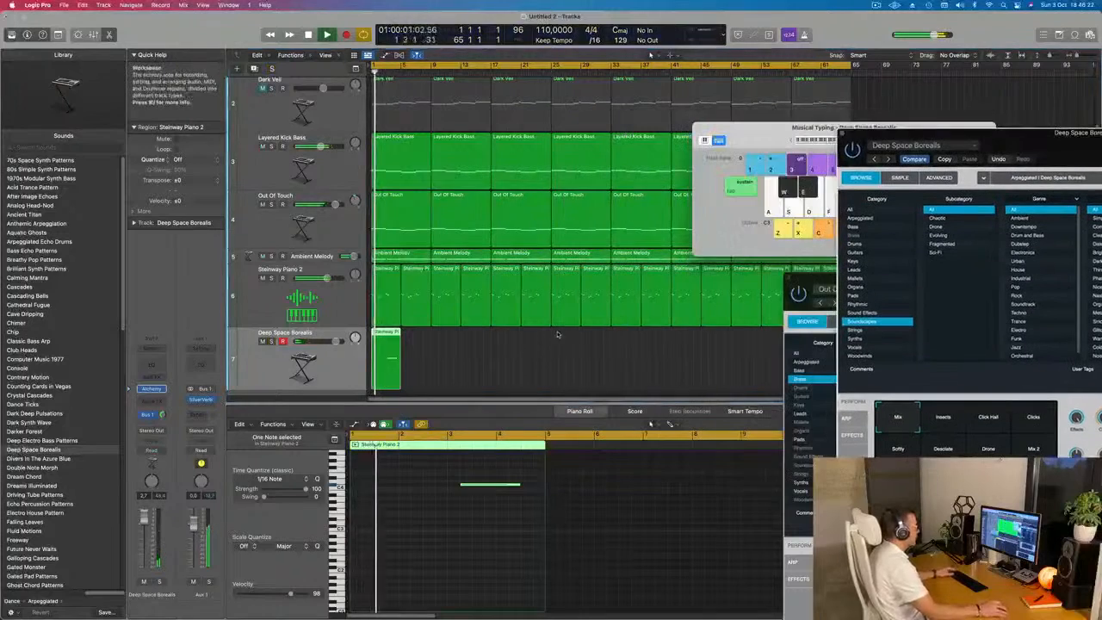
pyautogui.press('super+Left')
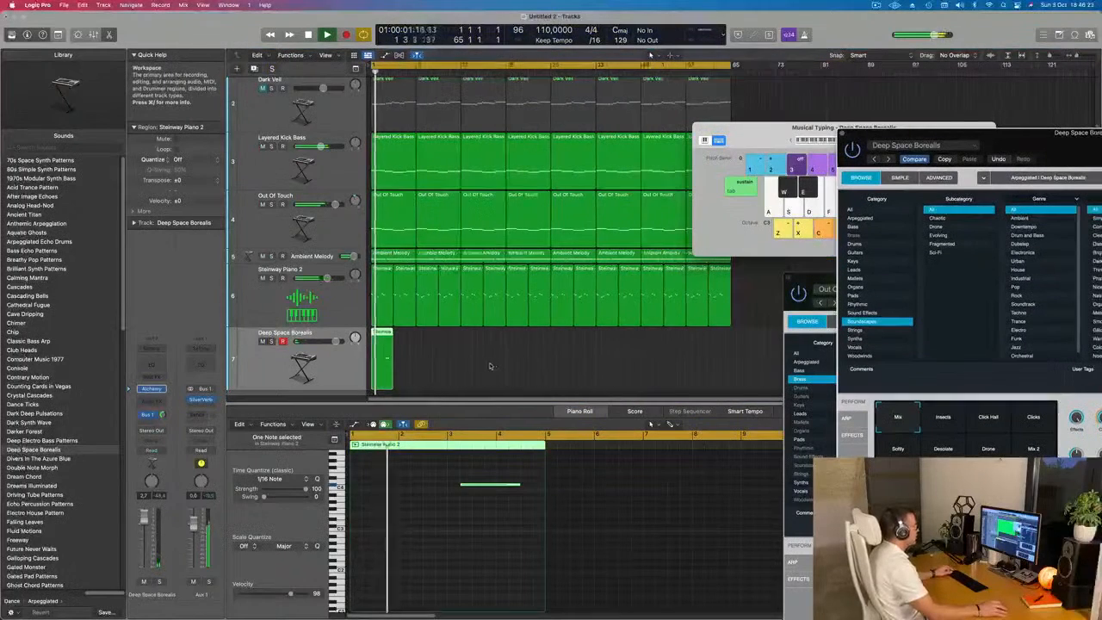
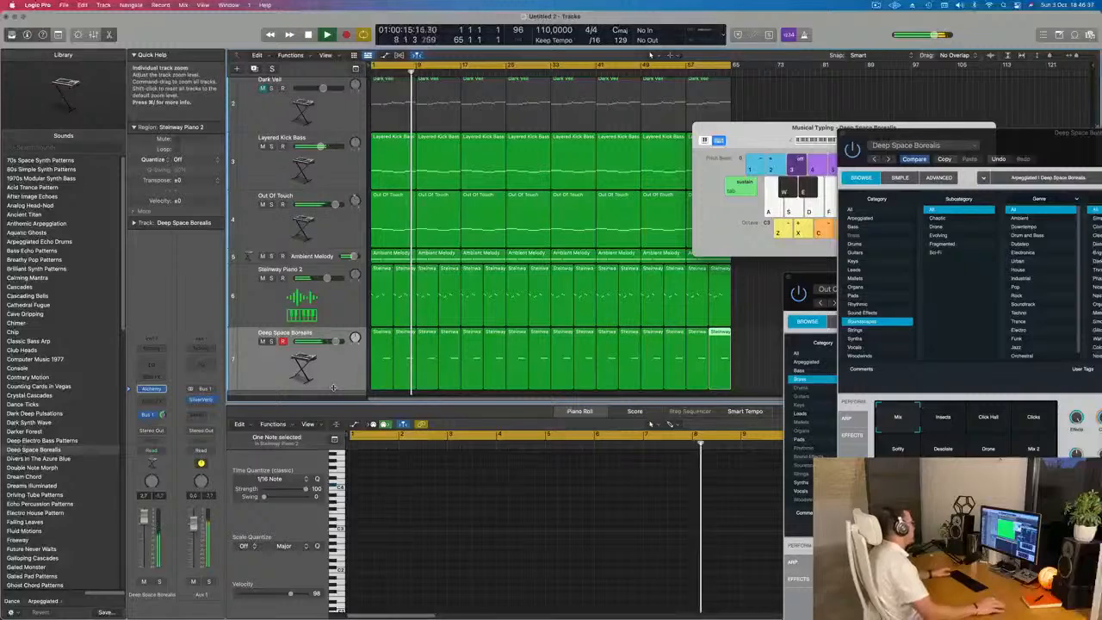
# - Reduce the track heights so all seven tracks fit in view and move the Musical Typing window clear of the regions
pyautogui.scroll(-5, 323, 378)
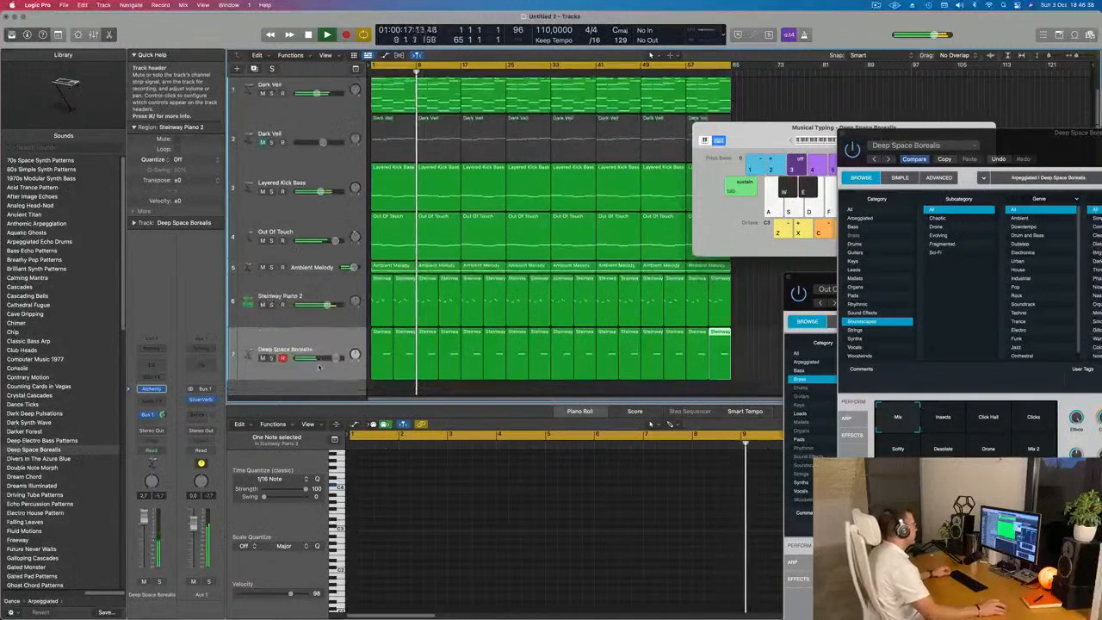
pyautogui.scroll(-3, 317, 366)
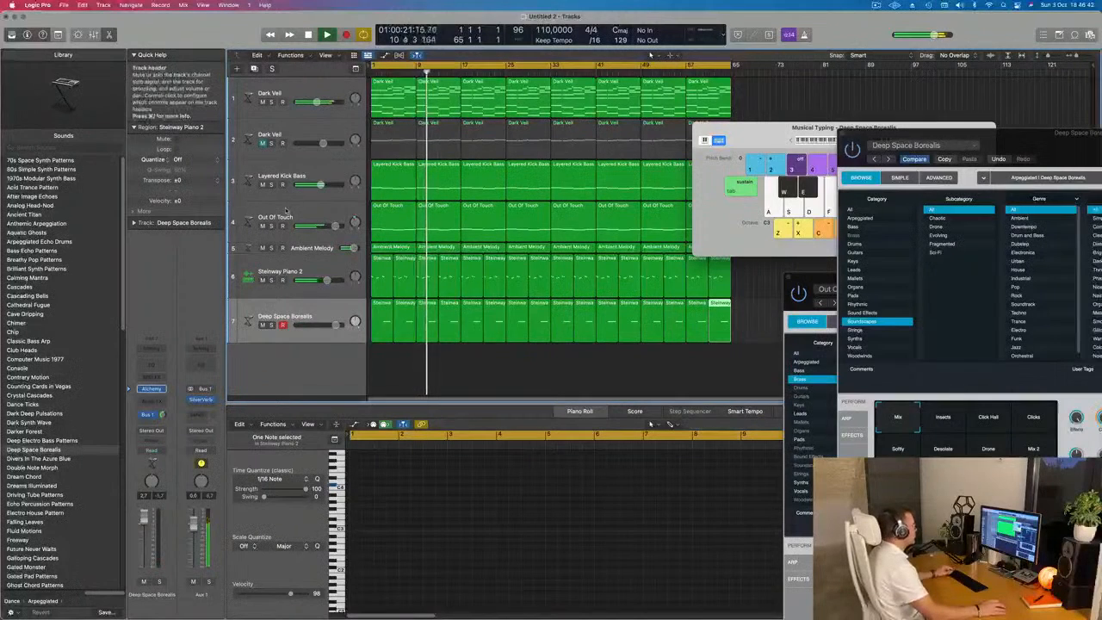
pyautogui.scroll(-2, 280, 213)
pyautogui.moveTo(757, 127); pyautogui.dragTo(904, 124)
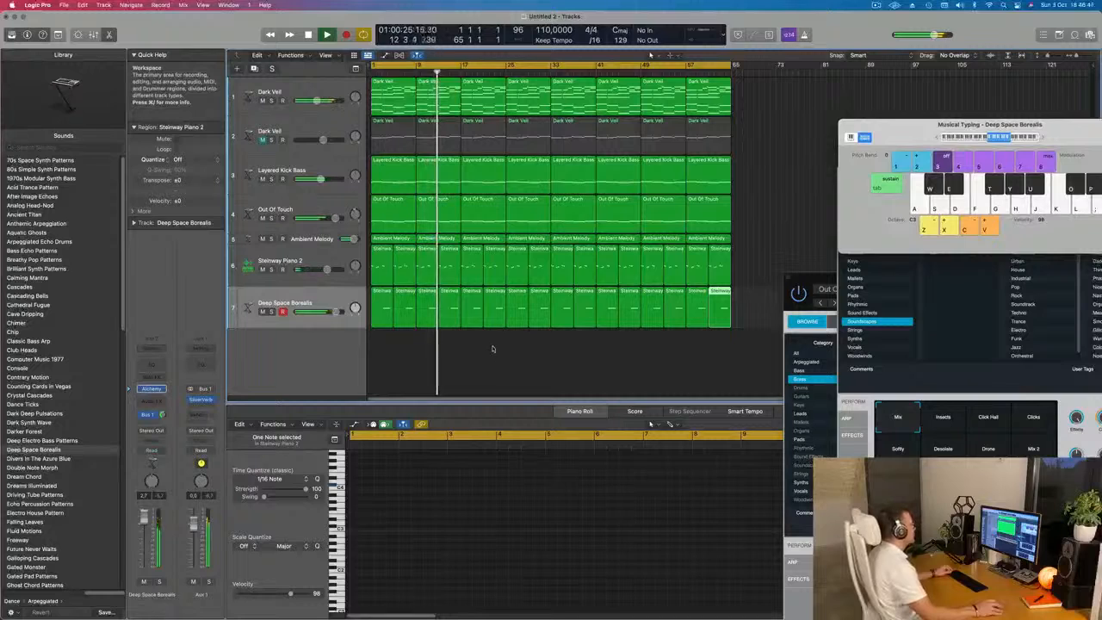
pyautogui.hscroll(2, 496, 349)
# - Duplicate the Deep Space Borealis track and open Alchemy on the new track
pyautogui.click(309, 295)
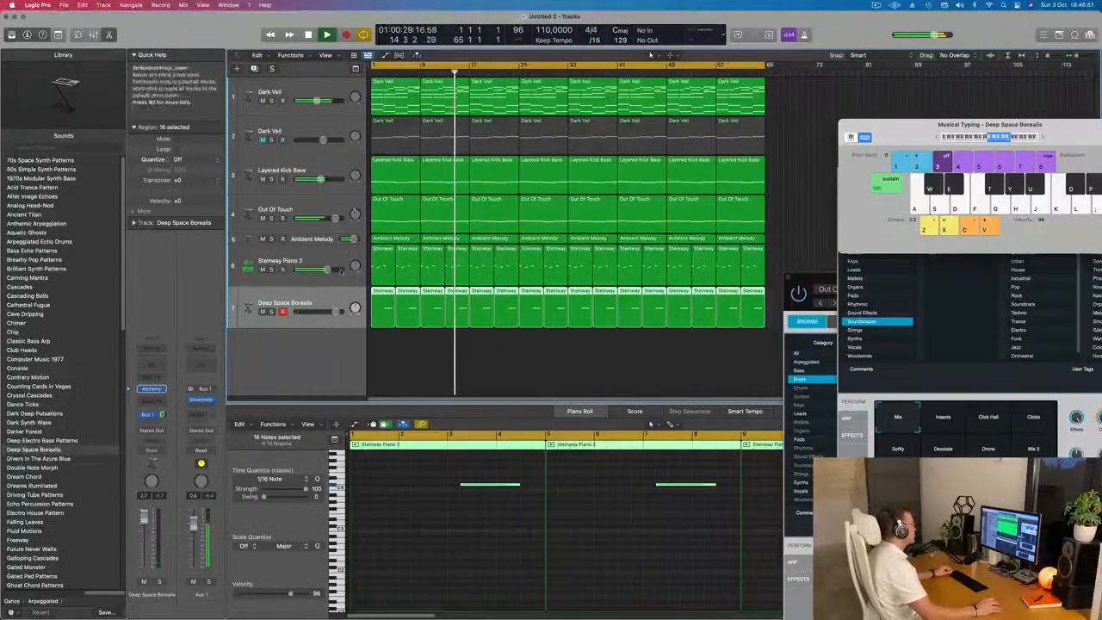
pyautogui.click(328, 262)
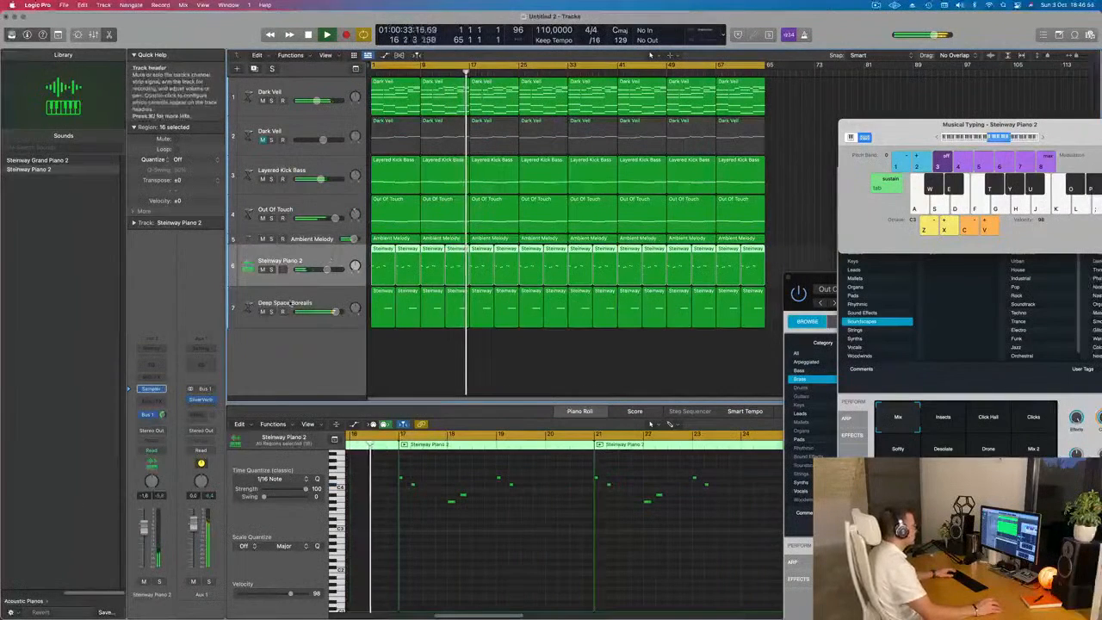
pyautogui.click(318, 297)
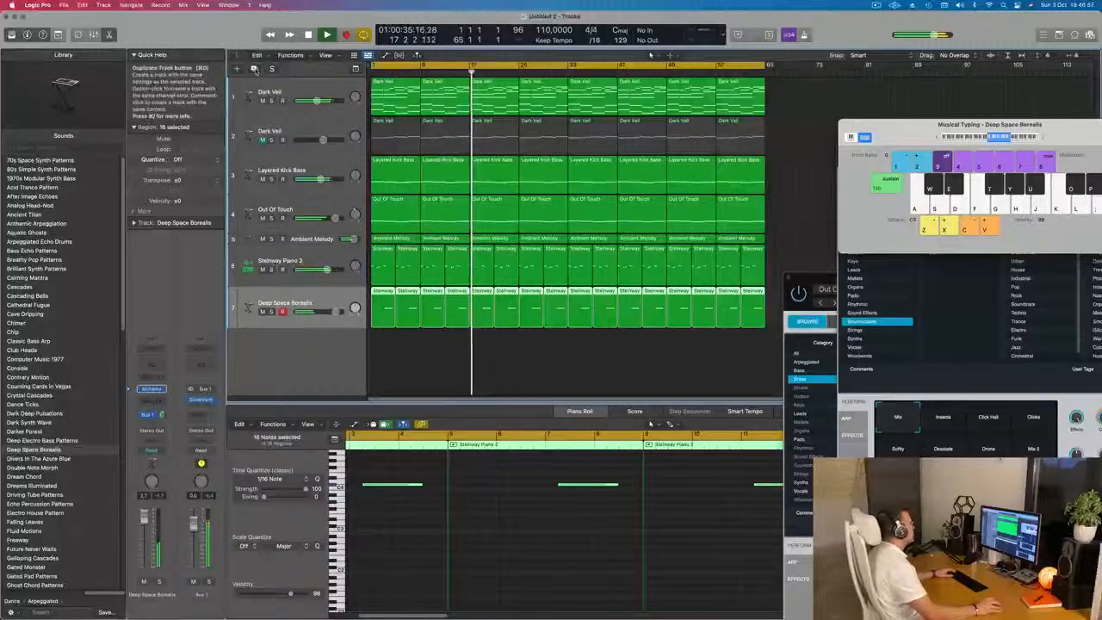
pyautogui.doubleClick(315, 342)
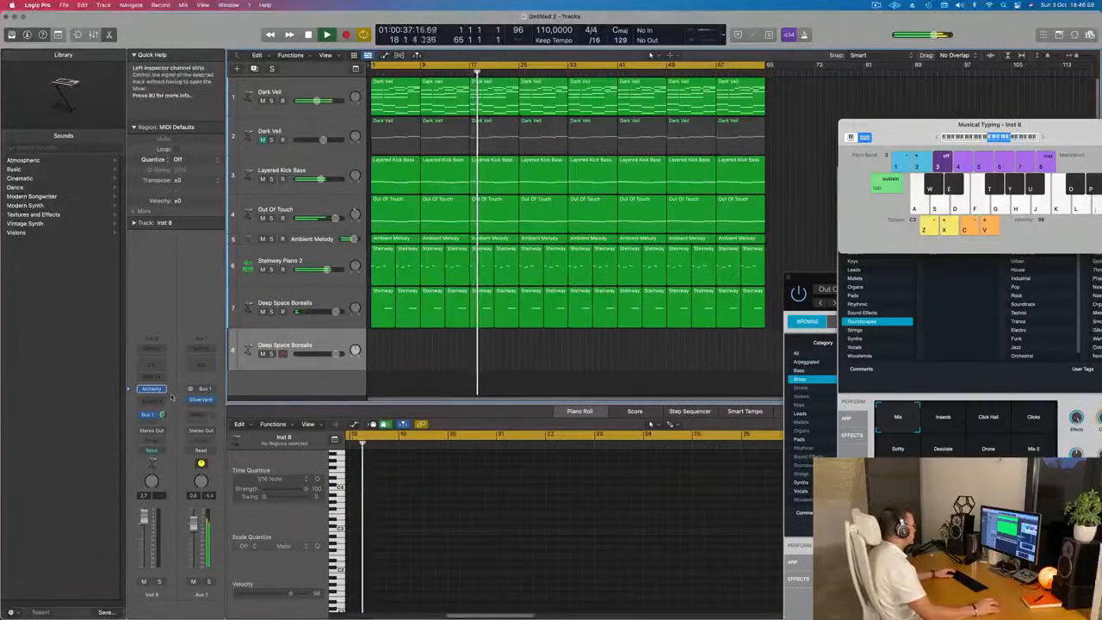
pyautogui.click(151, 389)
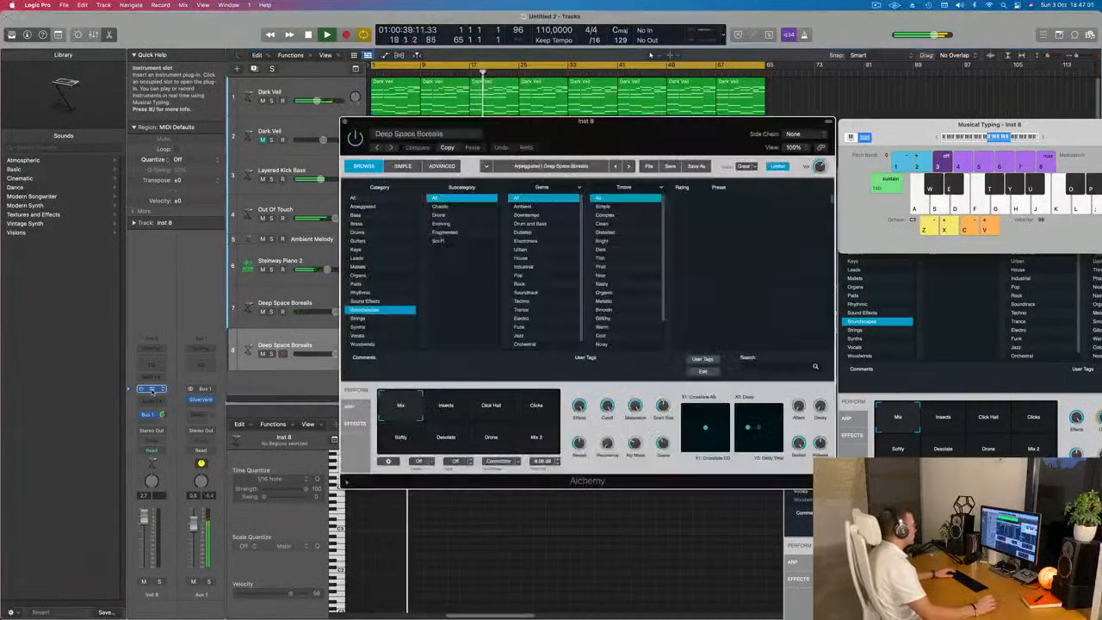
pyautogui.moveTo(631, 133); pyautogui.dragTo(686, 189)
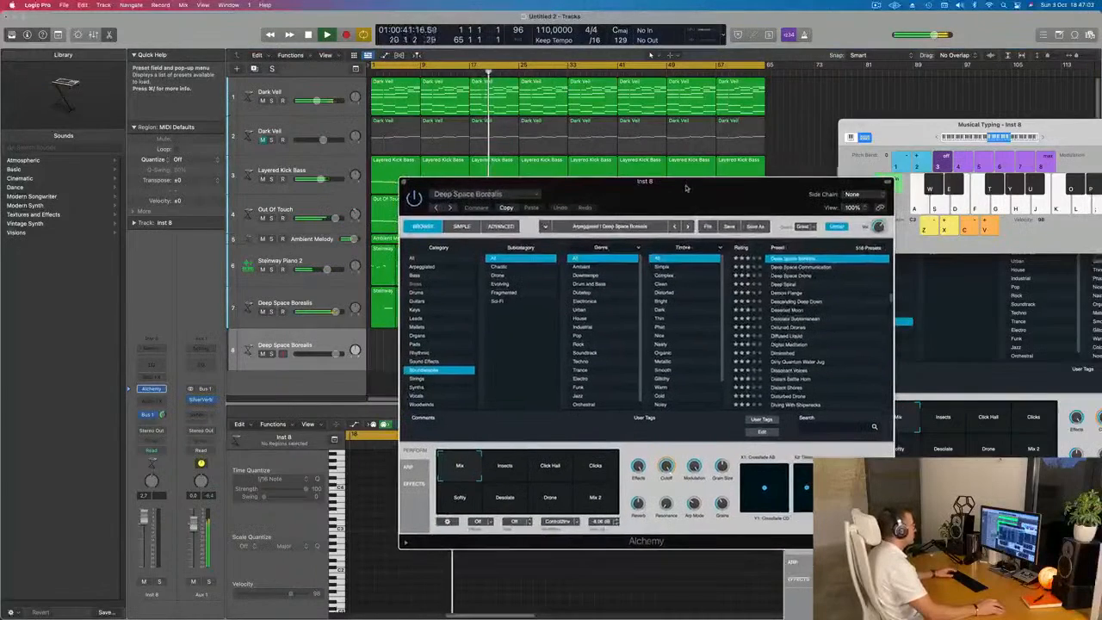
# - Load the Majestic Swells preset from Alchemy's Pads category, Fast Attack subcategory, on the new track
pyautogui.click(414, 344)
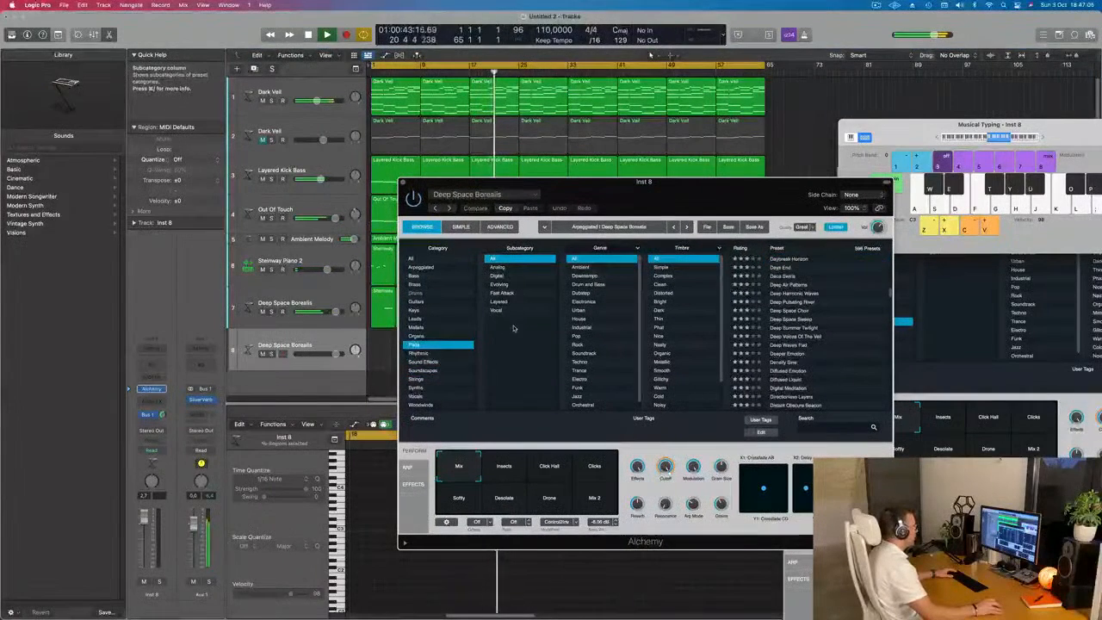
pyautogui.click(502, 293)
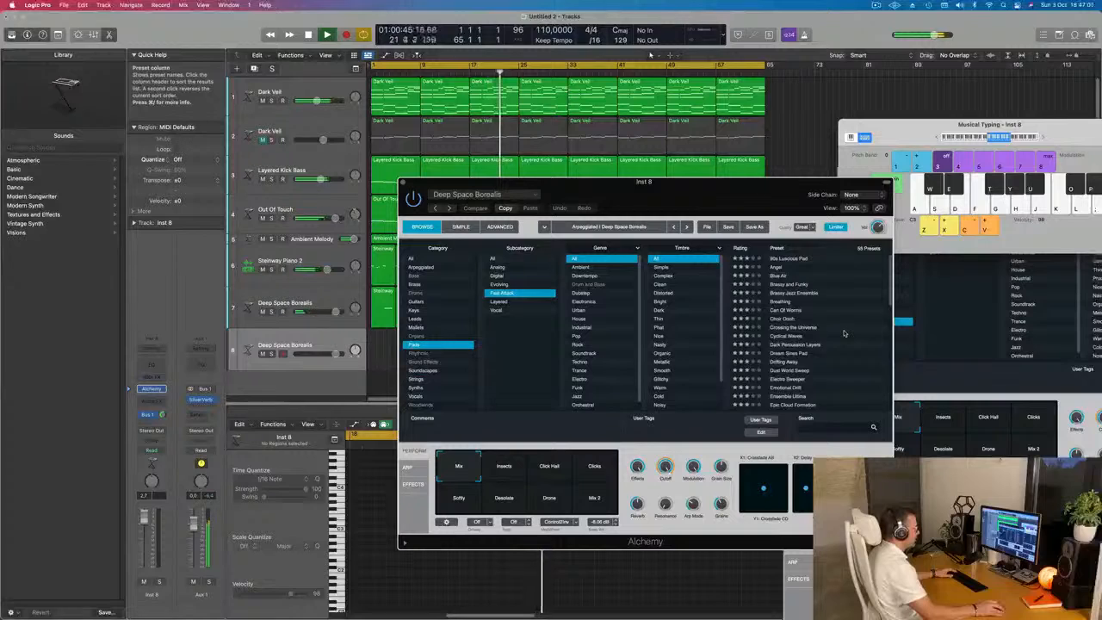
pyautogui.scroll(-5, 844, 334)
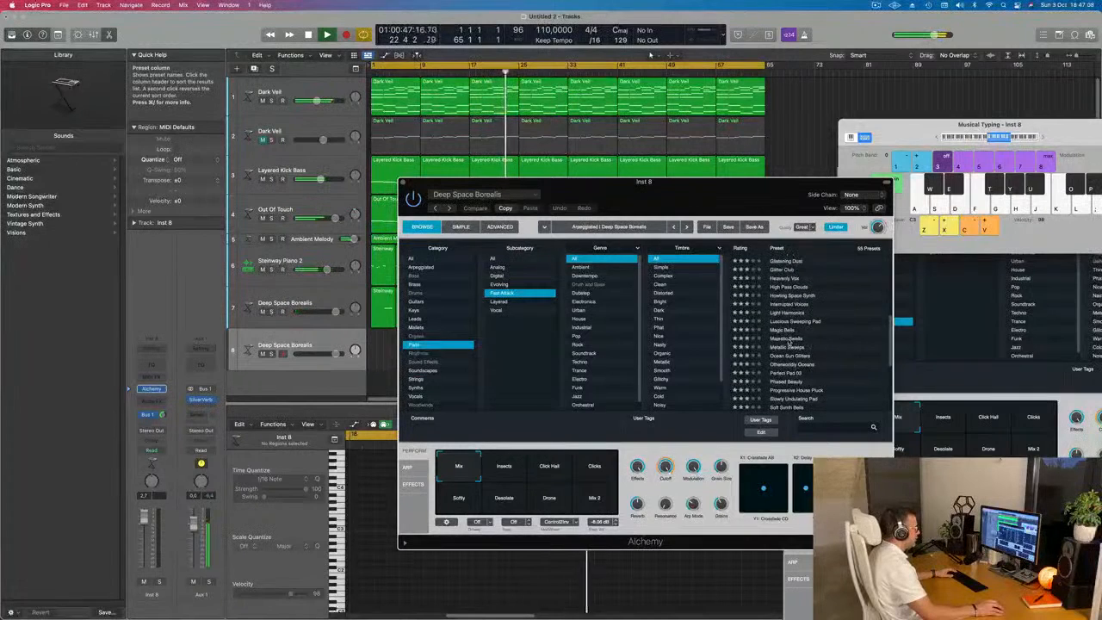
pyautogui.moveTo(702, 208); pyautogui.dragTo(879, 165)
# - Lower the Majestic Swells track's volume to about -2.2 dB while playing test notes, and move Alchemy off the arrangement
pyautogui.moveTo(336, 353); pyautogui.dragTo(319, 353)
pyautogui.press('j')
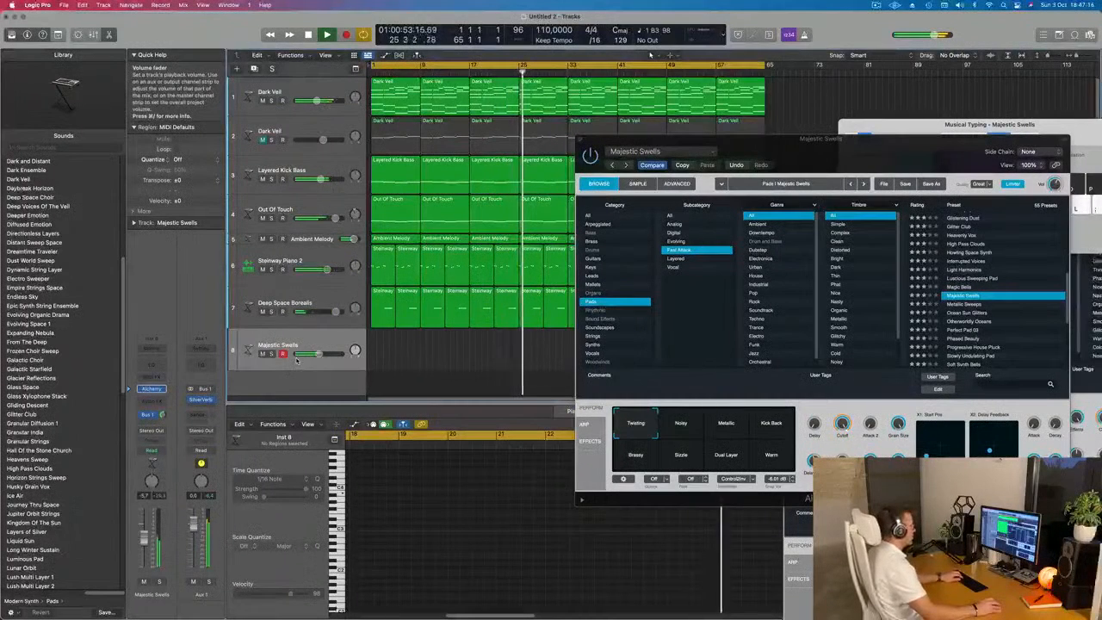
pyautogui.moveTo(146, 534); pyautogui.dragTo(146, 525)
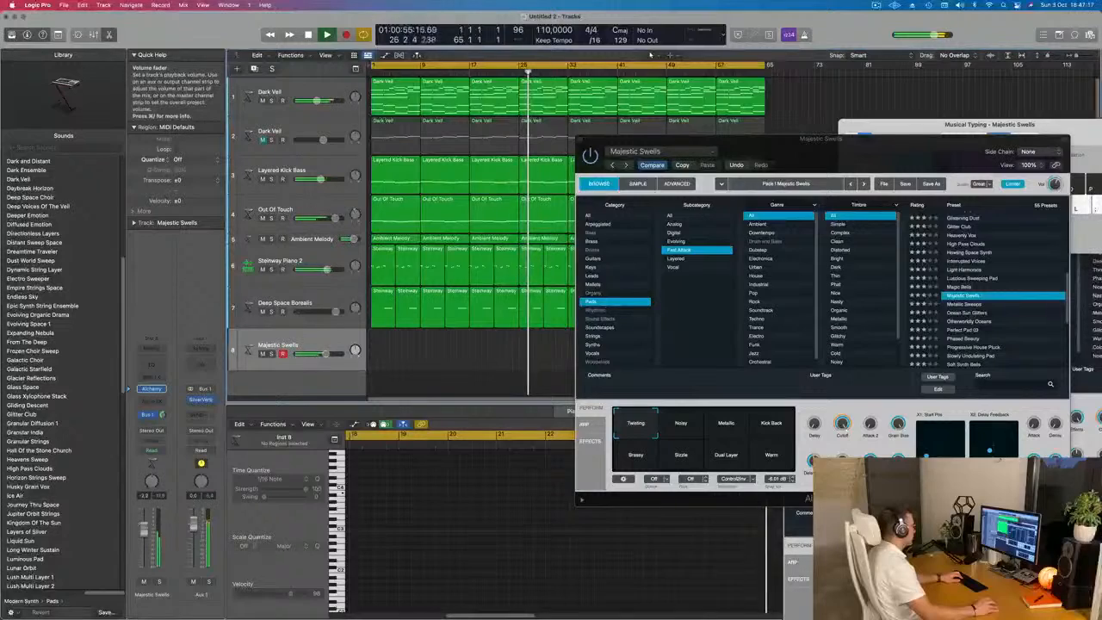
pyautogui.moveTo(672, 138); pyautogui.dragTo(872, 150)
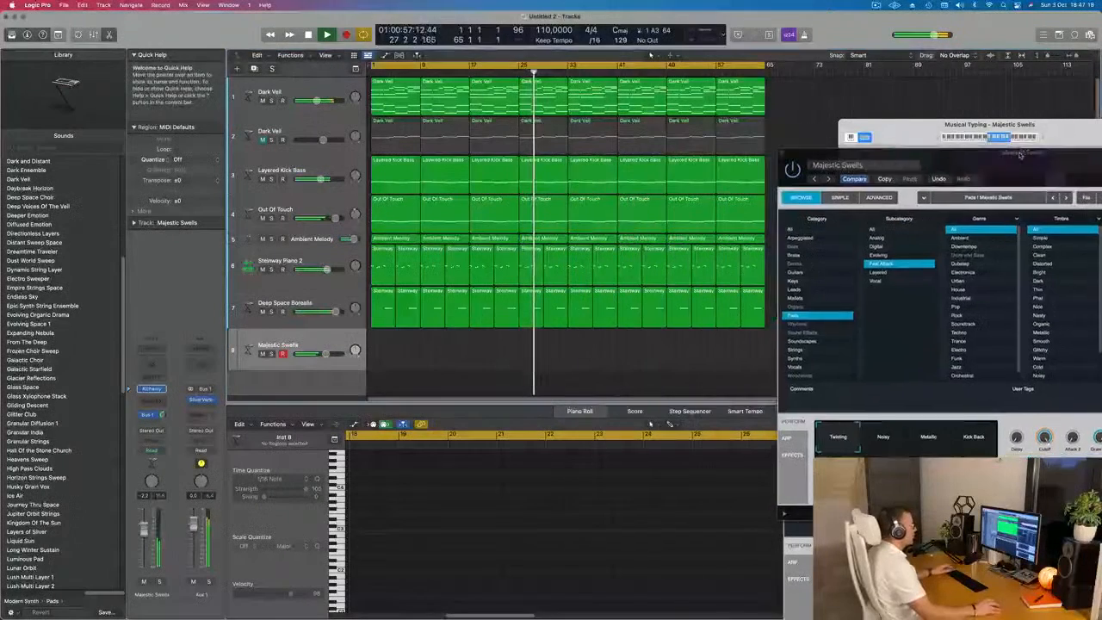
# - Copy the first Dark Veil region onto the start of the Majestic Swells track and delete the copy's low bass notes
pyautogui.click(405, 101)
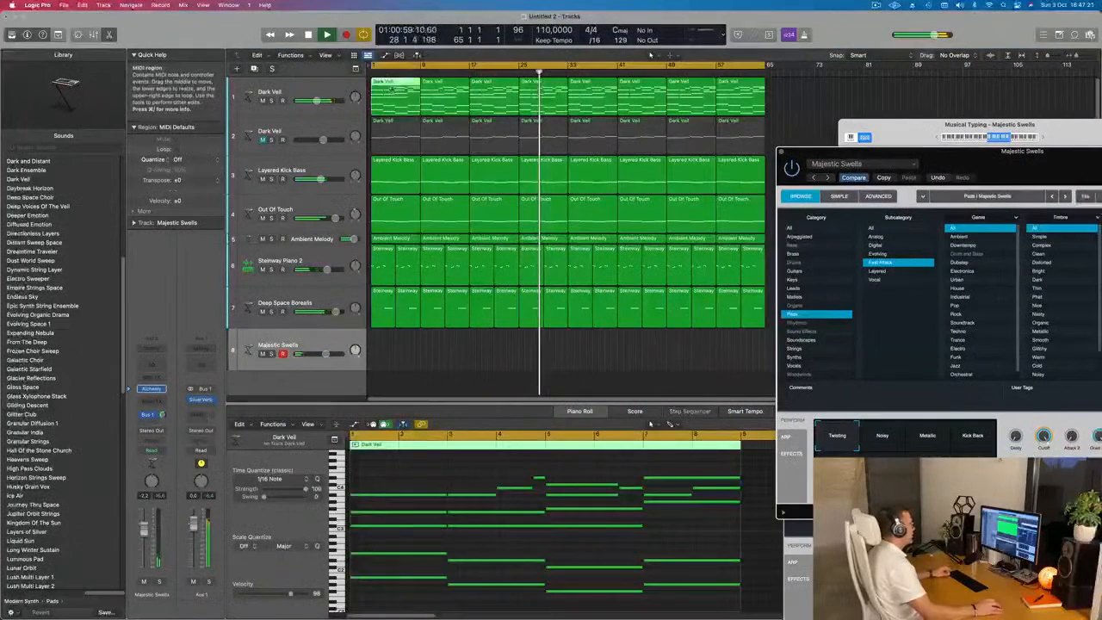
pyautogui.moveTo(404, 101); pyautogui.dragTo(403, 268)
pyautogui.moveTo(399, 351); pyautogui.dragTo(395, 351)
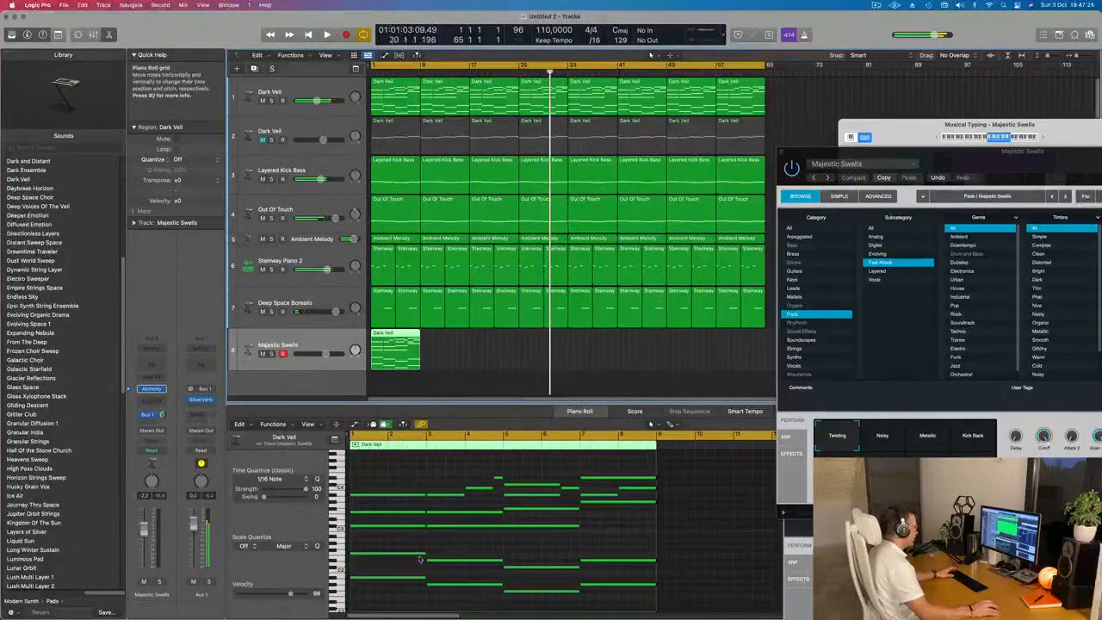
pyautogui.moveTo(388, 540); pyautogui.dragTo(620, 600)
pyautogui.press('Delete')
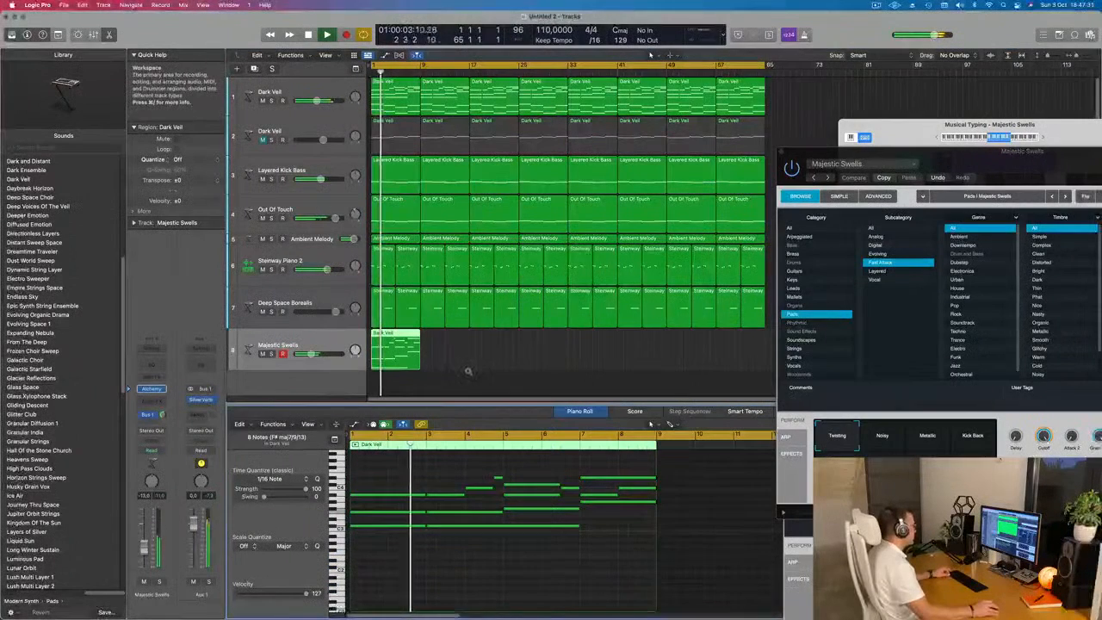
# - Repeat the region on the Majestic Swells track seven times so it runs as long as the other tracks
pyautogui.press('super+Left')
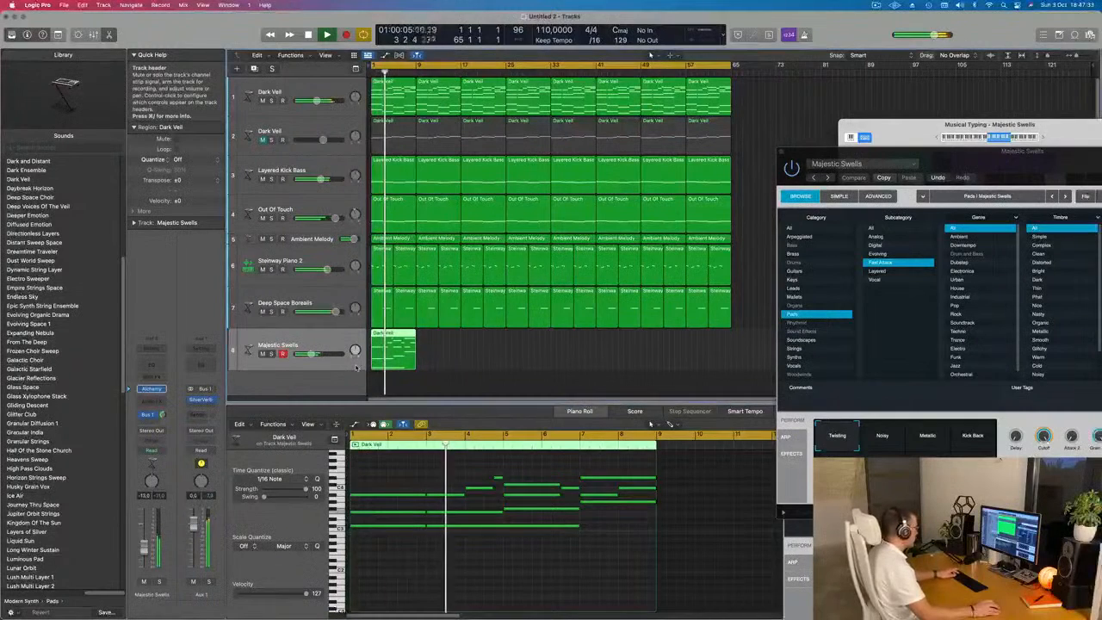
pyautogui.press('super+r')
pyautogui.press('super+r')
pyautogui.press('super+r')
pyautogui.press('super+r')
pyautogui.press('super+r')
pyautogui.press('super+r')
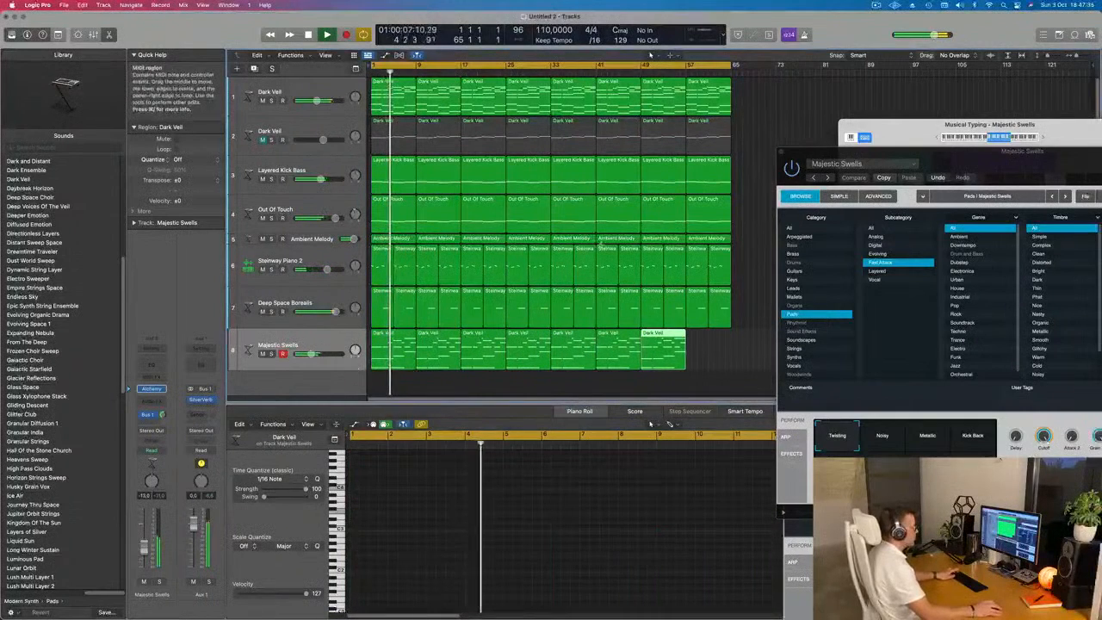
pyautogui.press('super+r')
pyautogui.click(753, 232)
# - Try the Otherworldly Oceans preset on the pad track, then switch Alchemy to Perfect Pad 03
pyautogui.moveTo(990, 155); pyautogui.dragTo(702, 105)
pyautogui.moveTo(799, 118)
pyautogui.mouseDown()
pyautogui.moveTo(841, 125)
pyautogui.moveTo(811, 126)
pyautogui.mouseUp()
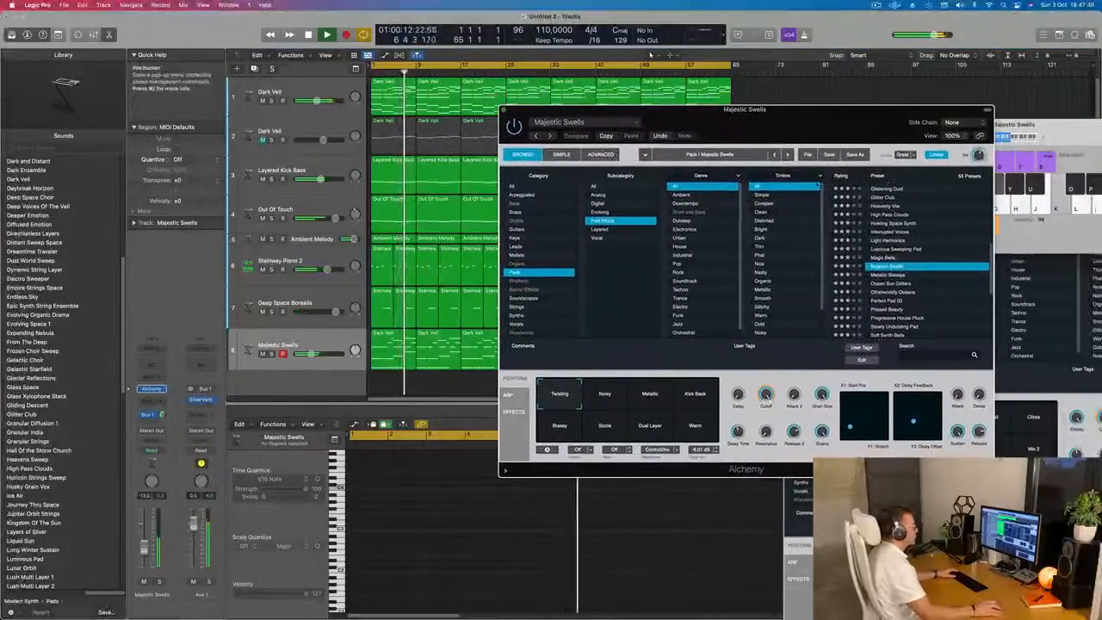
pyautogui.click(884, 293)
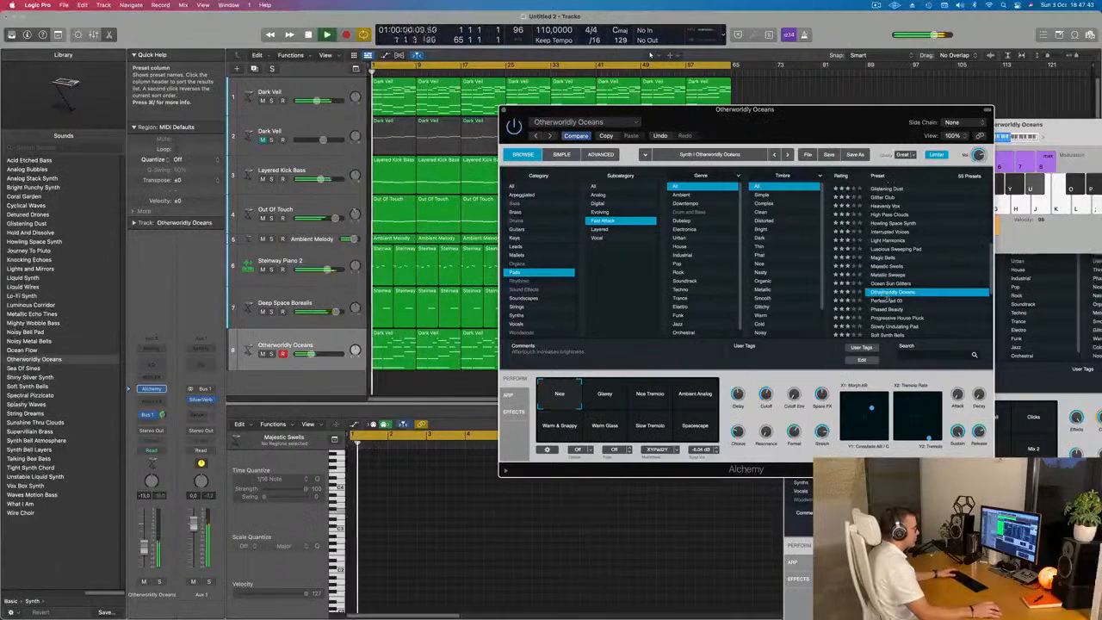
pyautogui.click(886, 301)
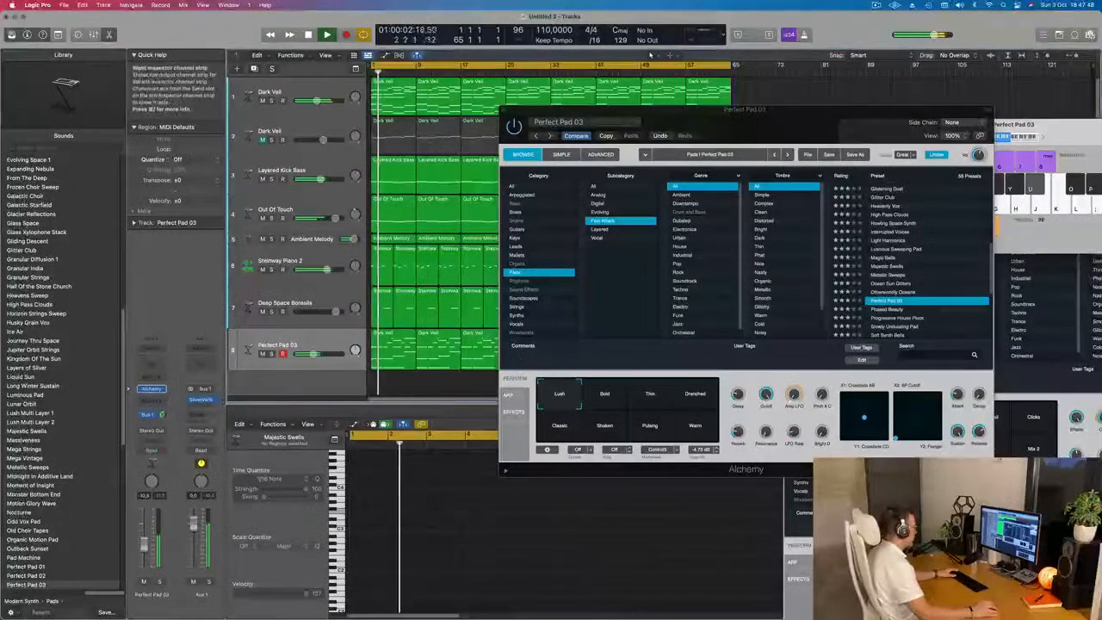
# - Compare Perfect Pad 03's Thin, Pulsing, Classic and Drenched variations, settle on Bold, and raise the track's volume to about -4 dB
pyautogui.click(648, 393)
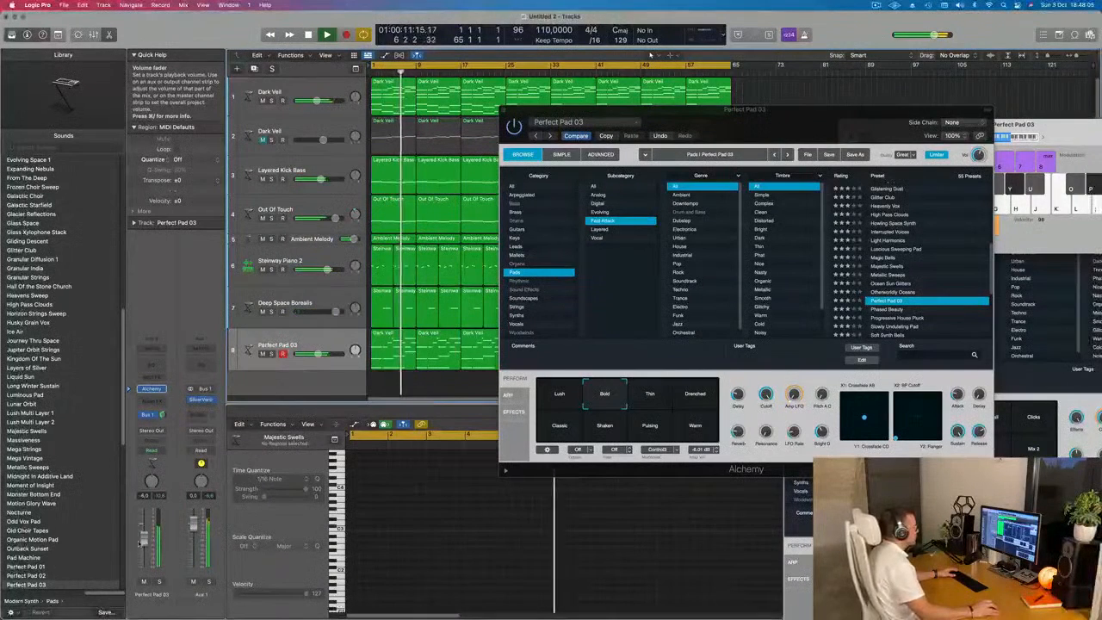
pyautogui.click(648, 427)
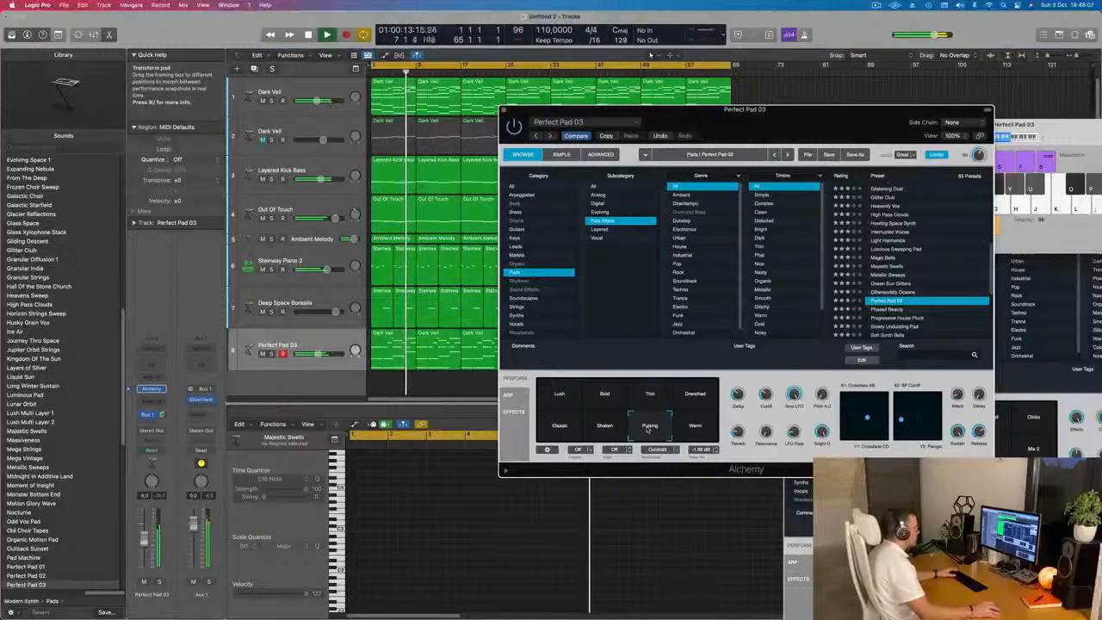
pyautogui.click(560, 427)
pyautogui.click(604, 394)
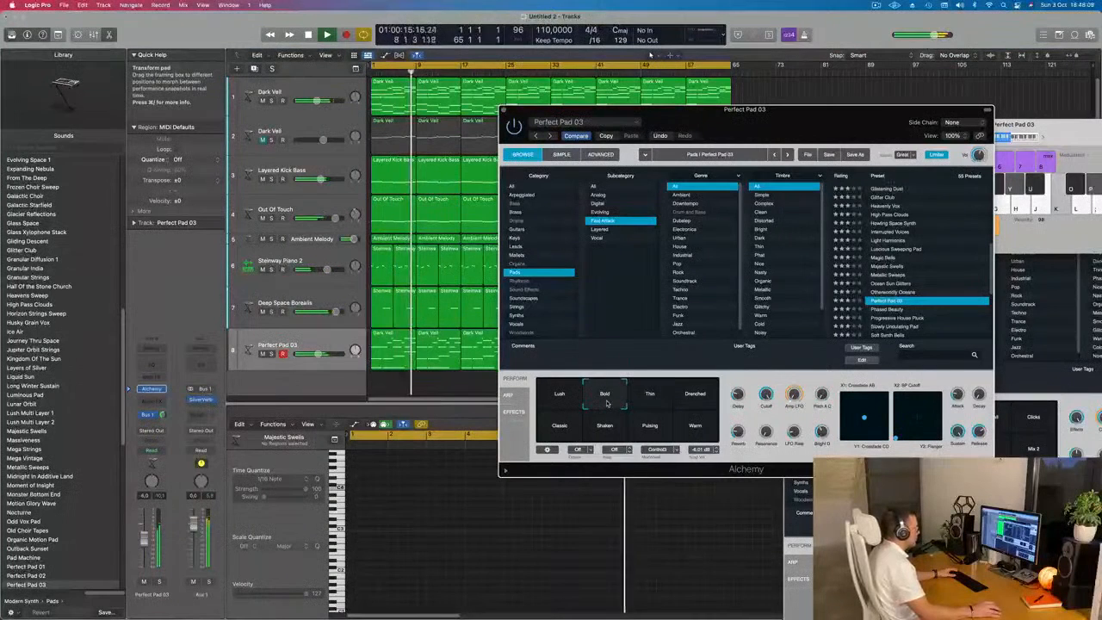
pyautogui.click(704, 395)
pyautogui.click(594, 396)
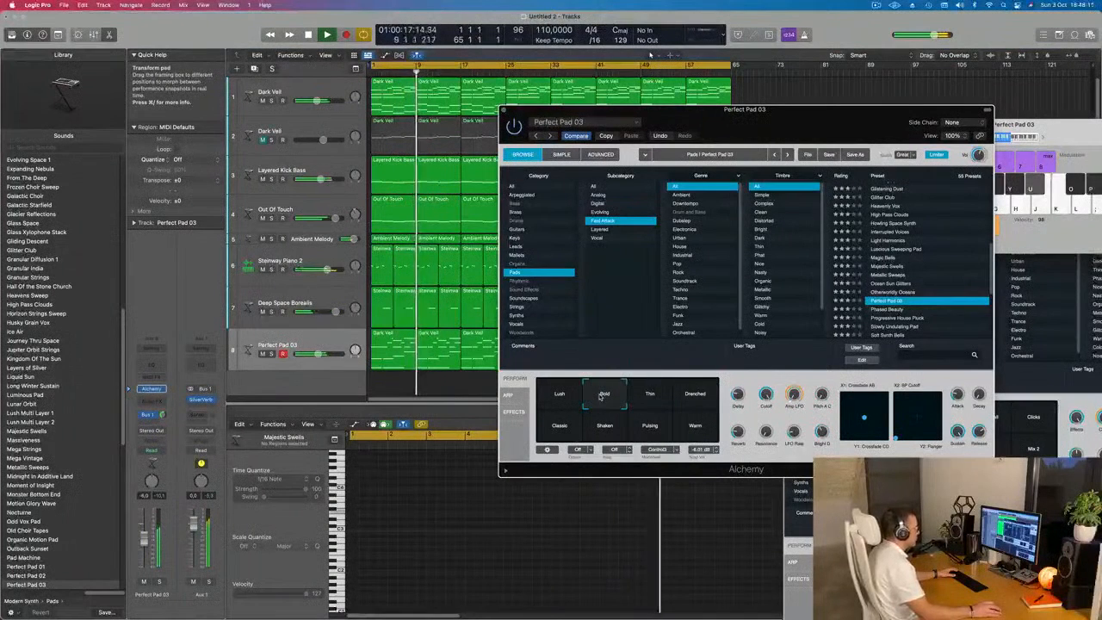
# - Close the Perfect Pad 03, Deep Space Borealis and Out Of Touch Alchemy windows and place Musical Typing beside the regions
pyautogui.moveTo(654, 125); pyautogui.dragTo(554, 263)
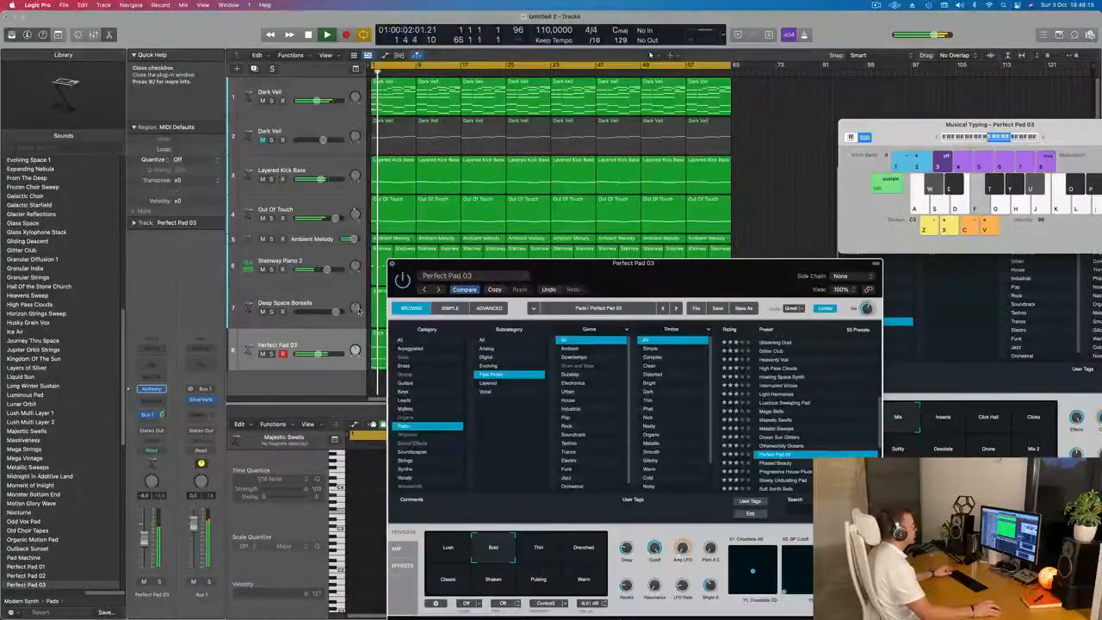
pyautogui.click(392, 263)
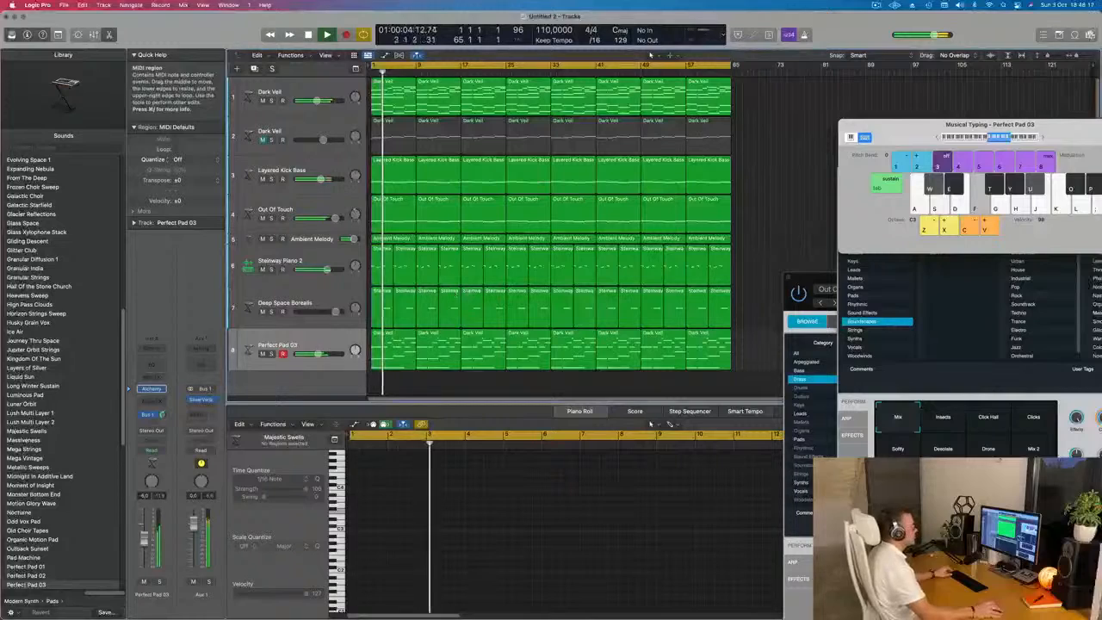
pyautogui.moveTo(907, 123); pyautogui.dragTo(567, 54)
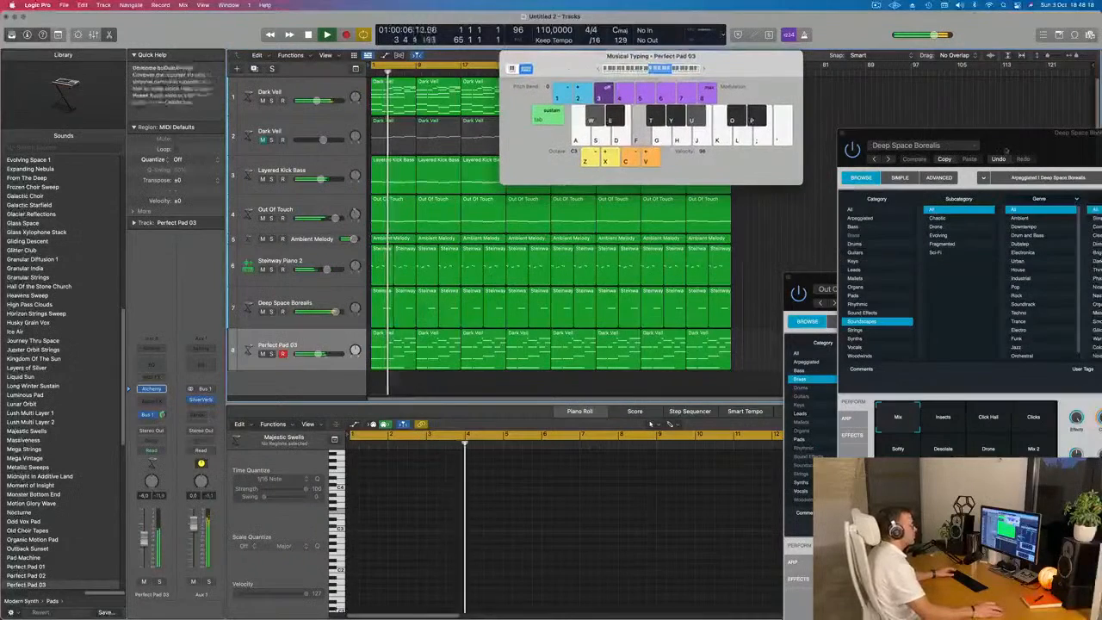
pyautogui.moveTo(1017, 143); pyautogui.dragTo(772, 162)
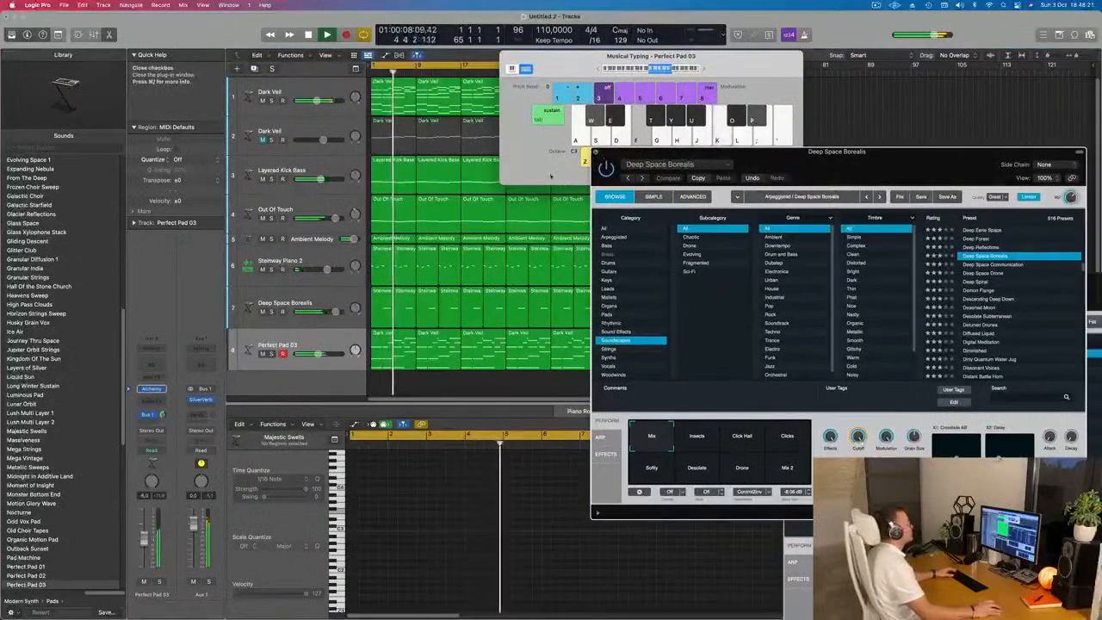
pyautogui.click(597, 154)
pyautogui.moveTo(789, 276); pyautogui.dragTo(587, 193)
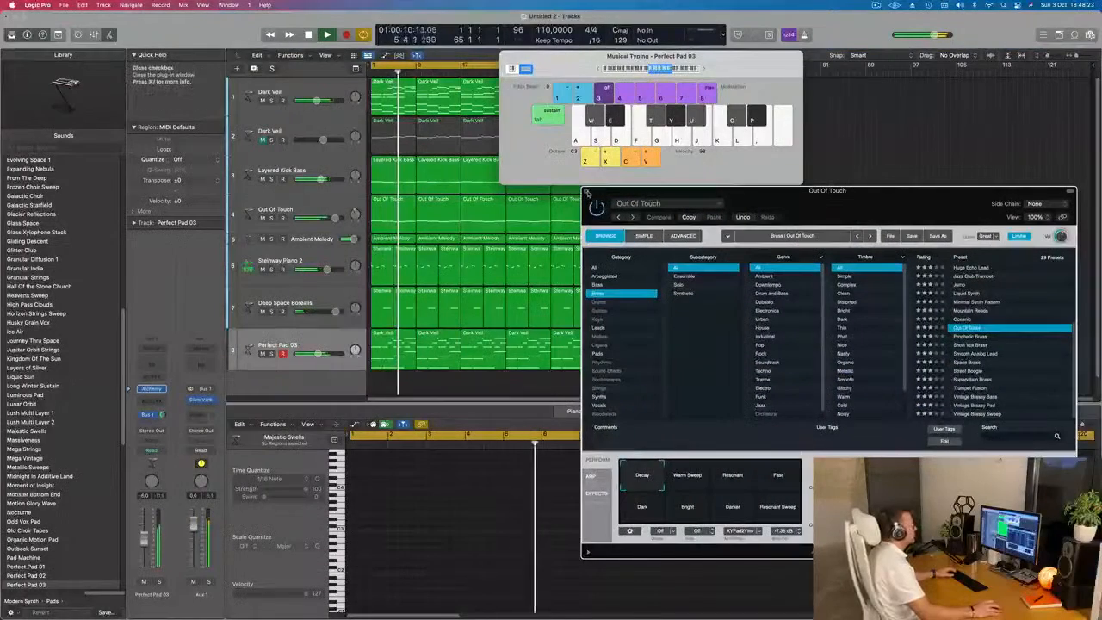
pyautogui.click(587, 191)
pyautogui.moveTo(699, 60); pyautogui.dragTo(962, 101)
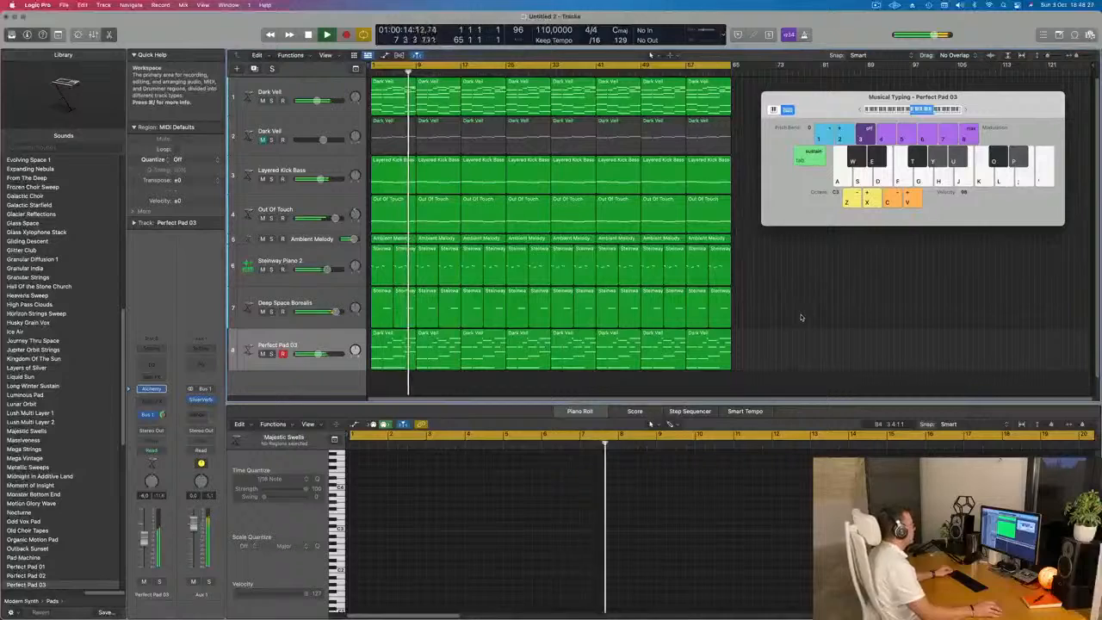
# - Select the Deep Space Borealis track and lower its volume to about -1.2 dB
pyautogui.click(336, 294)
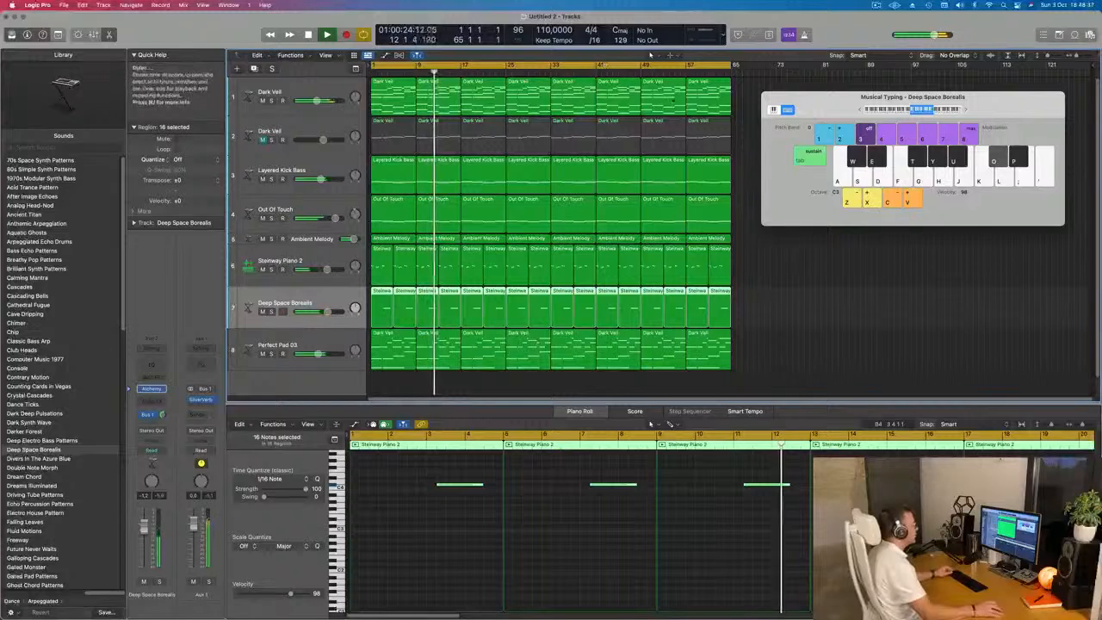
# - Show the secondary ruler in the Tracks area and shorten the project so its end marker sits just past the last regions
pyautogui.moveTo(865, 111); pyautogui.dragTo(930, 179)
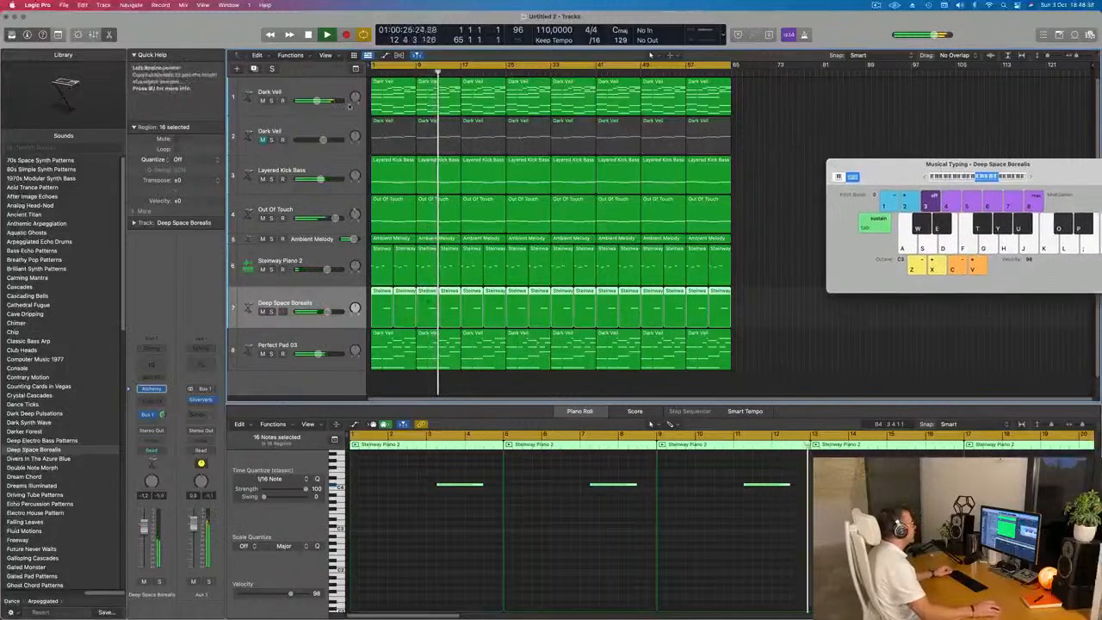
pyautogui.click(327, 56)
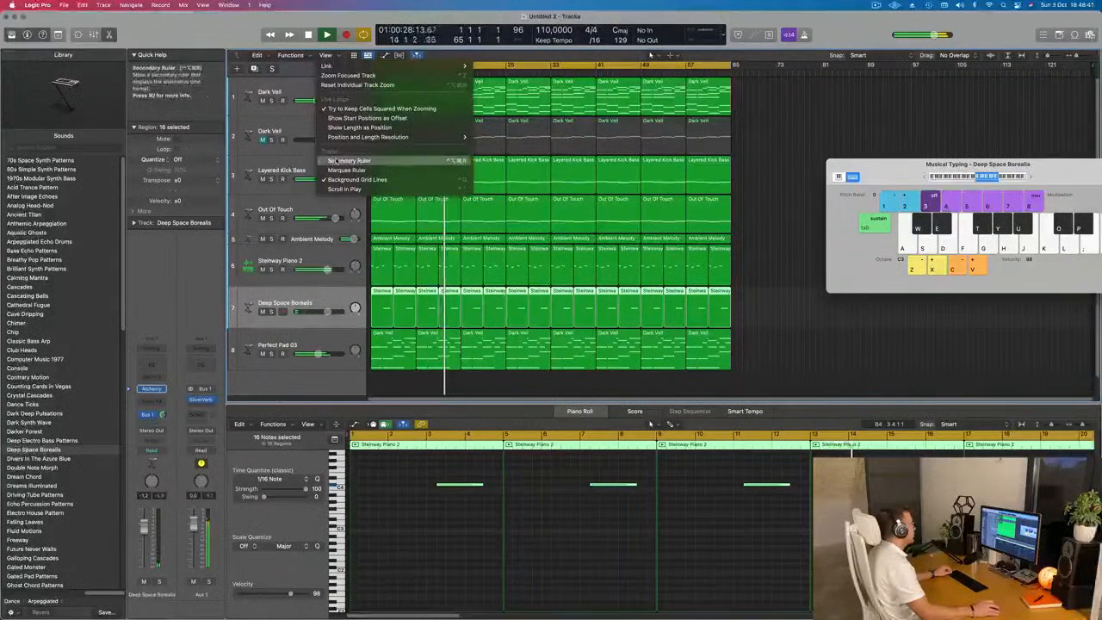
pyautogui.click(361, 157)
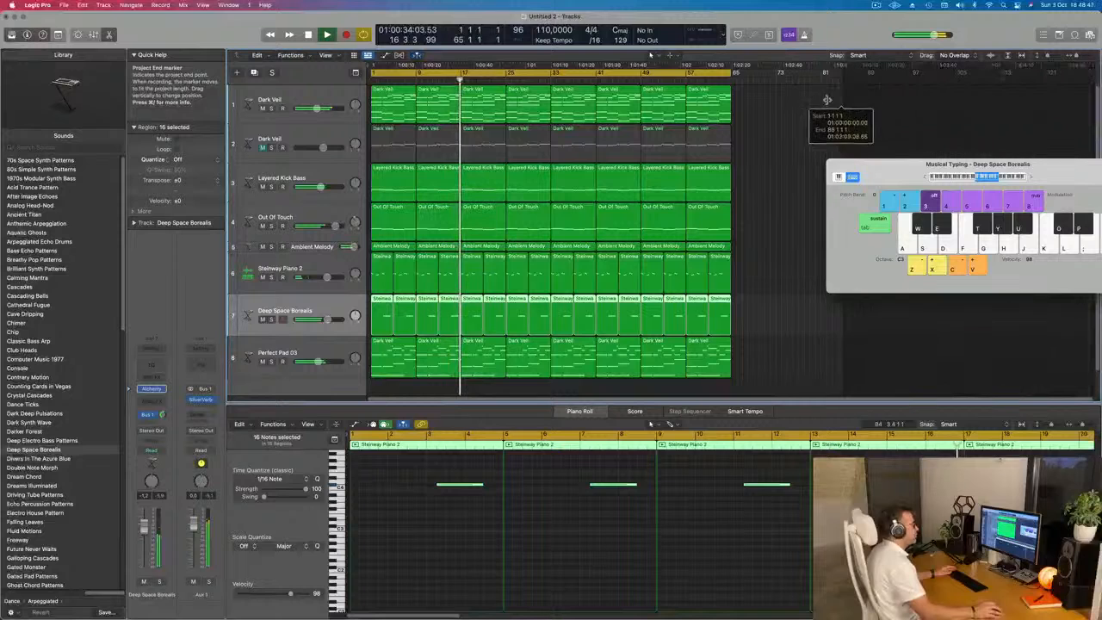
pyautogui.moveTo(827, 99)
pyautogui.mouseDown()
pyautogui.moveTo(727, 103)
pyautogui.moveTo(740, 111)
pyautogui.mouseUp()
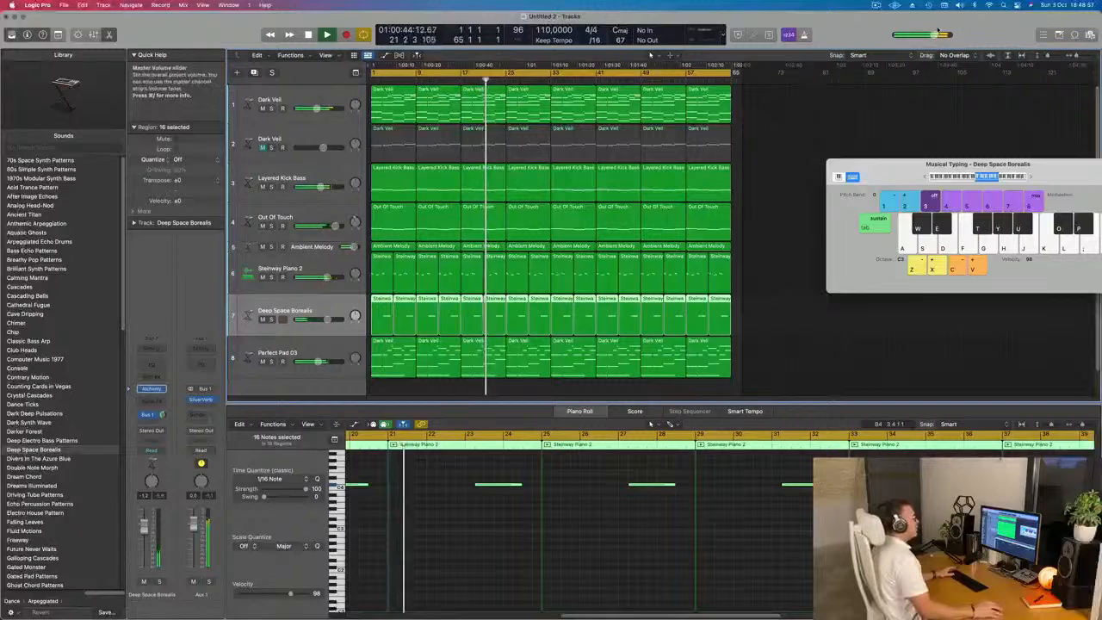
pyautogui.click(876, 5)
pyautogui.click(849, 30)
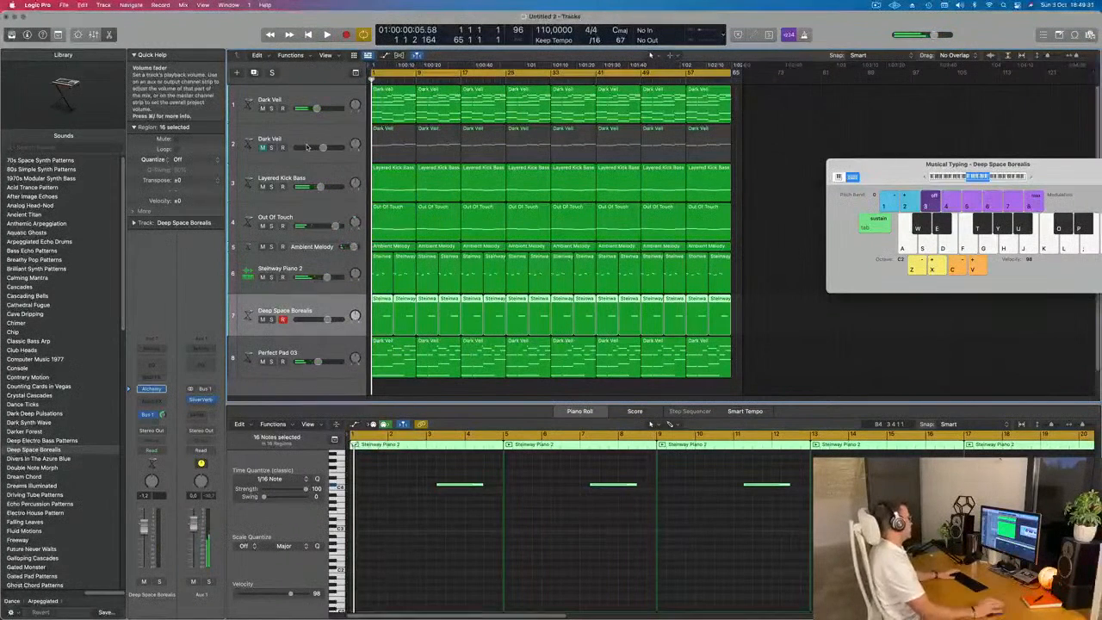
# - Delete the first two regions of the Perfect Pad 03 track so the pad enters at bar 17
pyautogui.press('space')
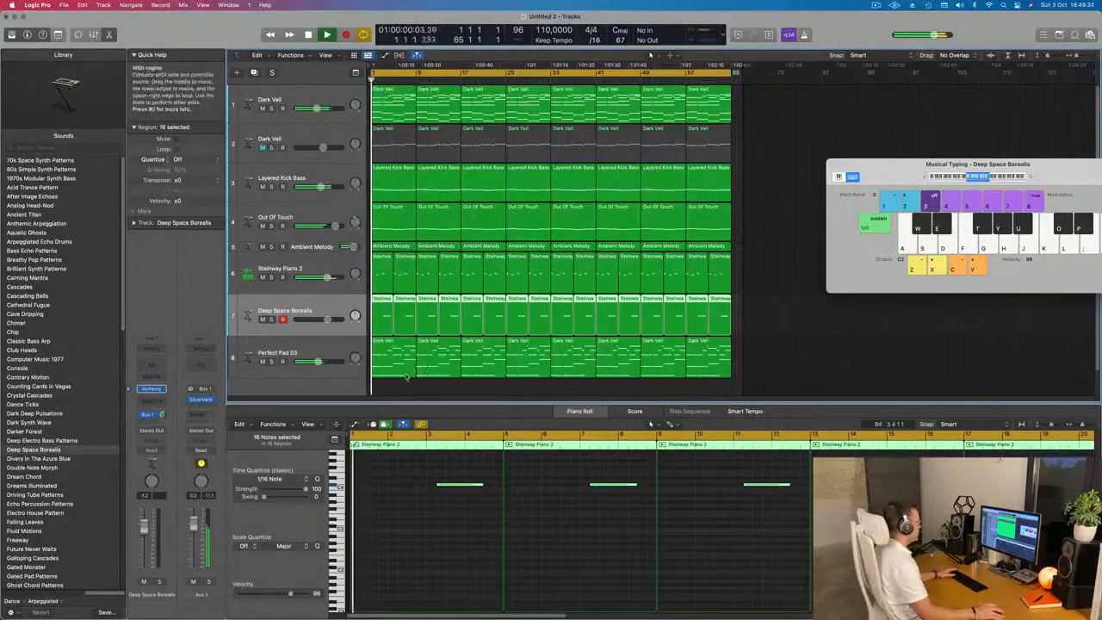
pyautogui.click(396, 372)
pyautogui.press('Delete')
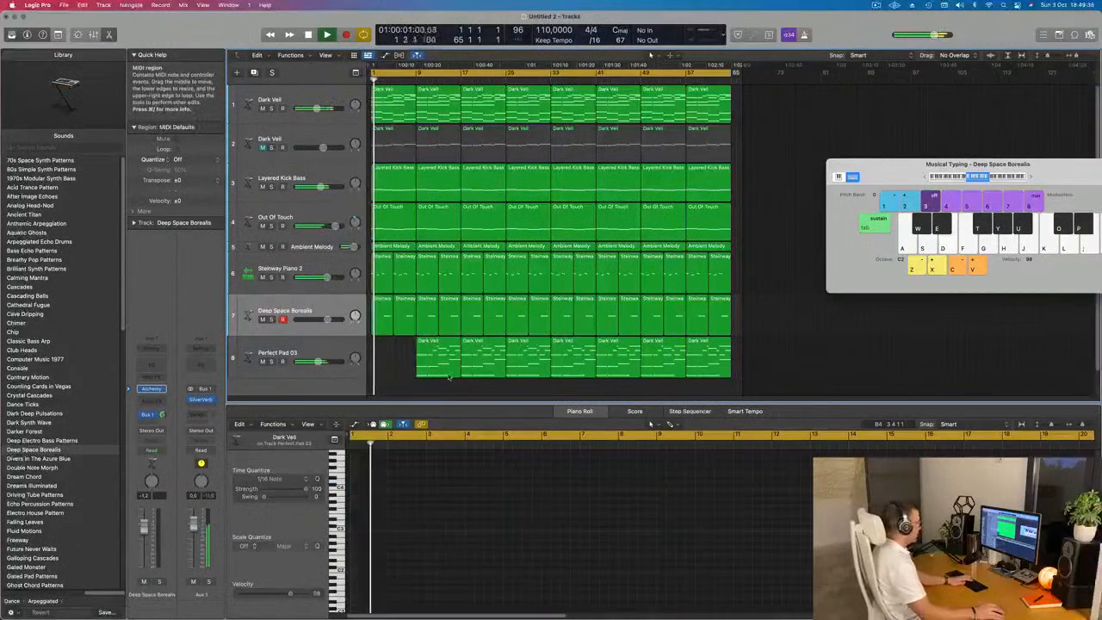
pyautogui.click(438, 375)
pyautogui.press('Delete')
pyautogui.press('space')
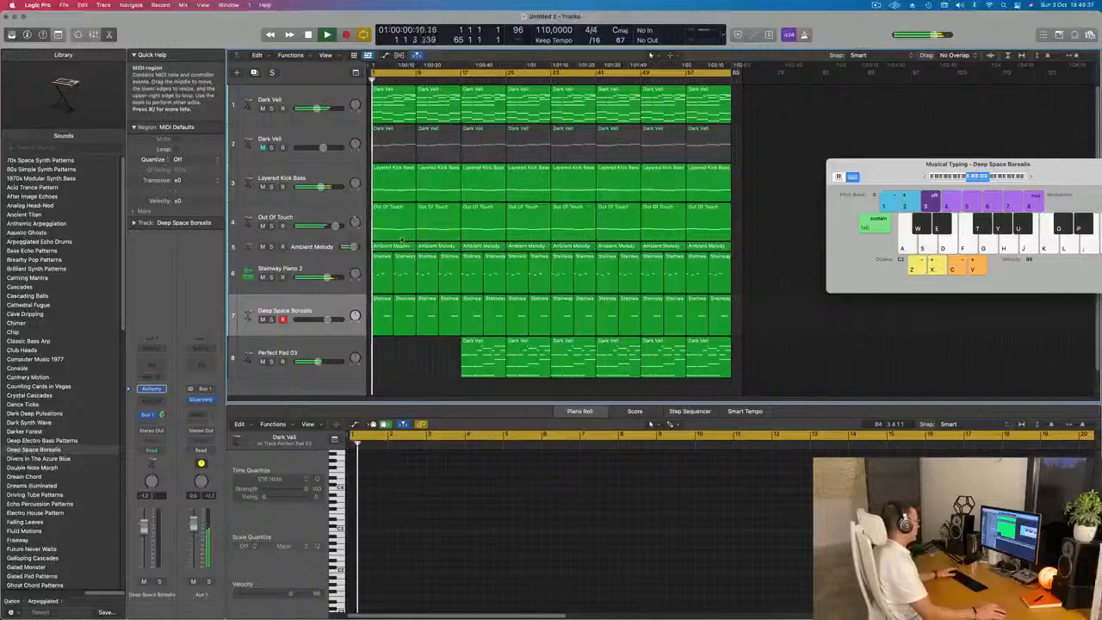
# - Delete the first region of both the Out Of Touch and Layered Kick Bass tracks so they enter at bar 9
pyautogui.click(387, 226)
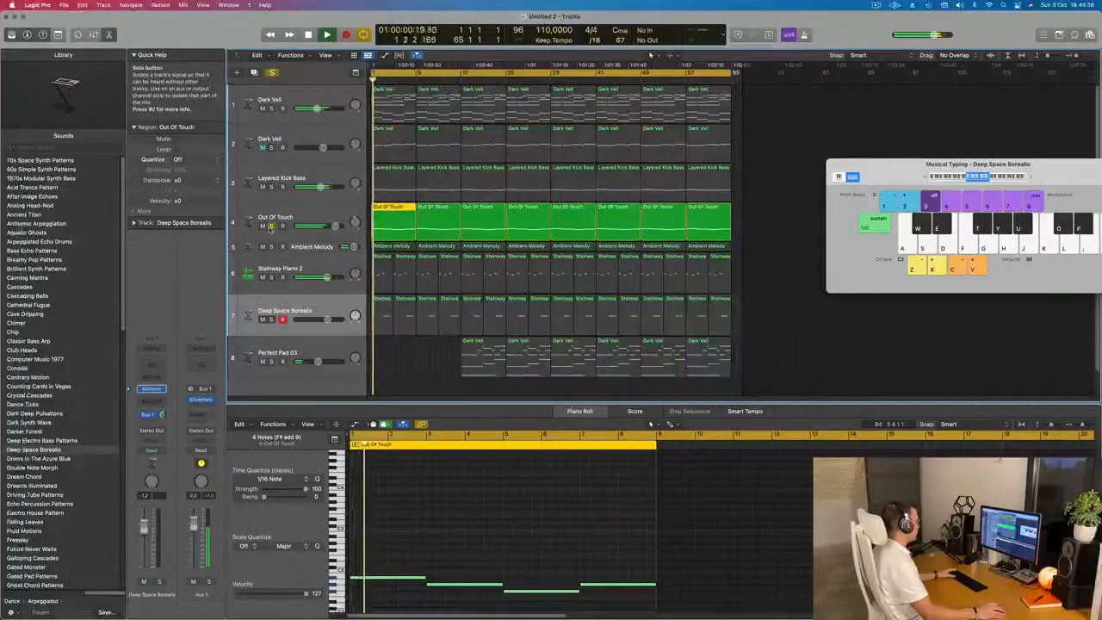
pyautogui.press('space')
pyautogui.press('Delete')
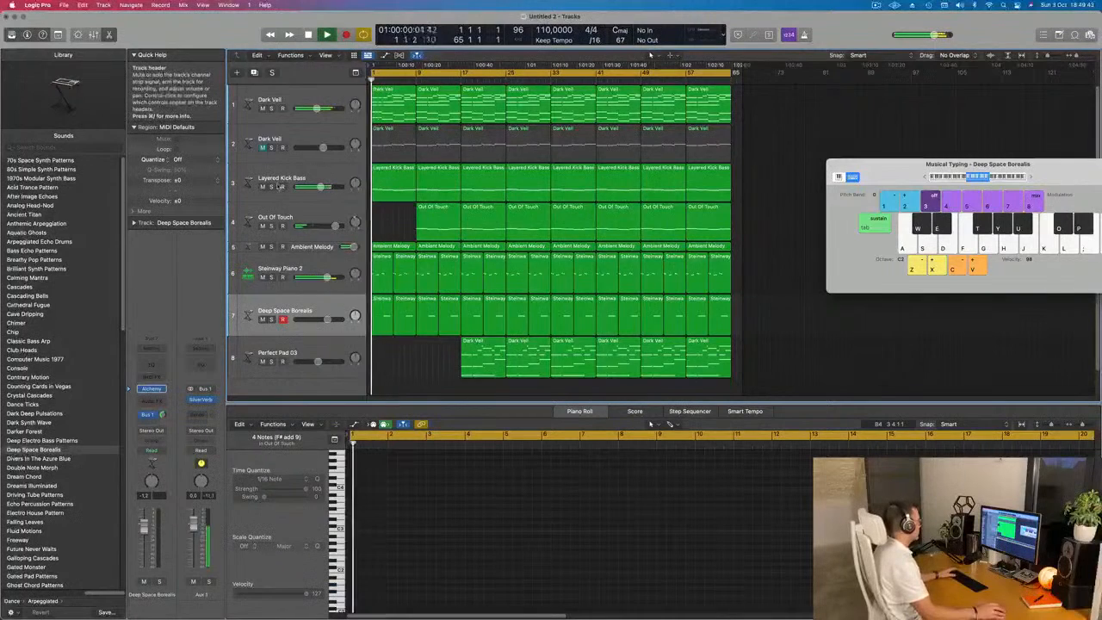
pyautogui.click(385, 191)
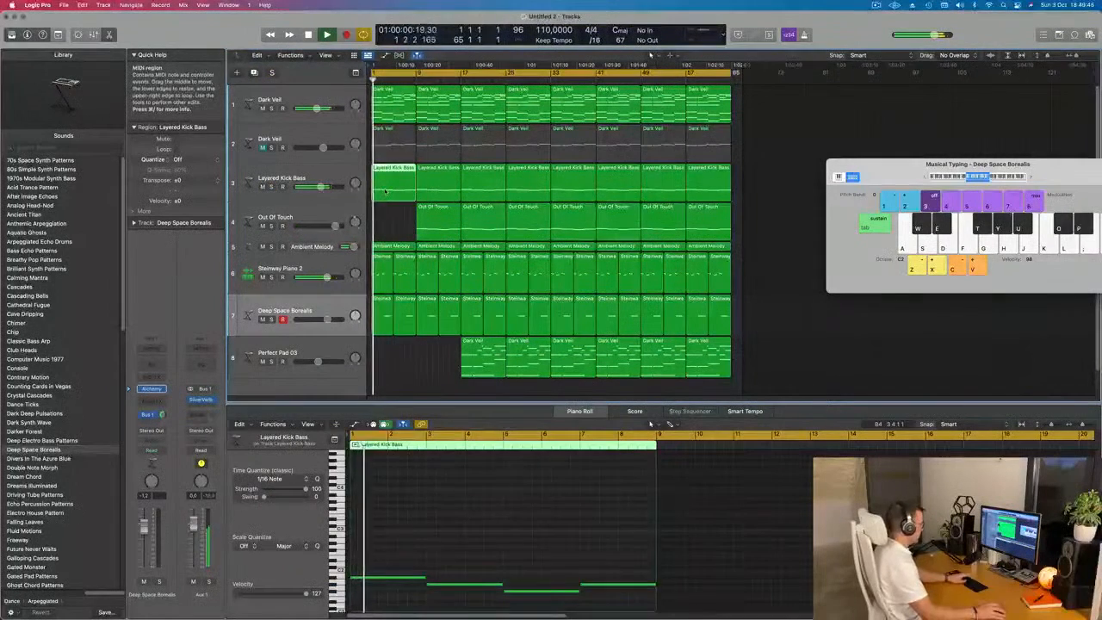
pyautogui.press('Delete')
# - Check the Ambient Melody track in solo and delete its first region so the melody enters at bar 9
pyautogui.click(319, 250)
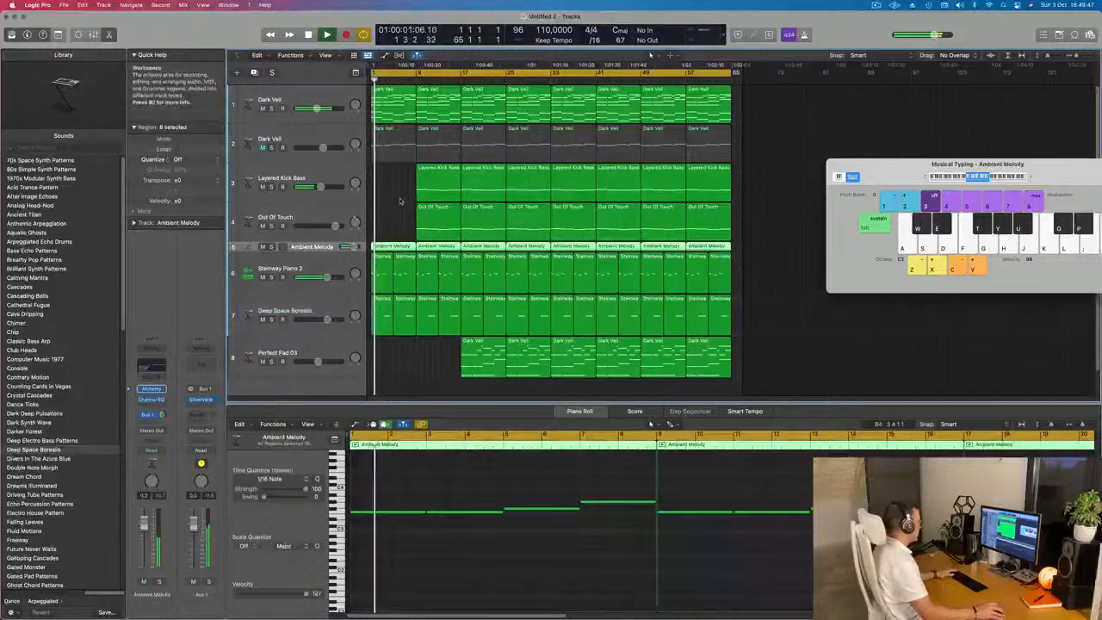
pyautogui.click(272, 247)
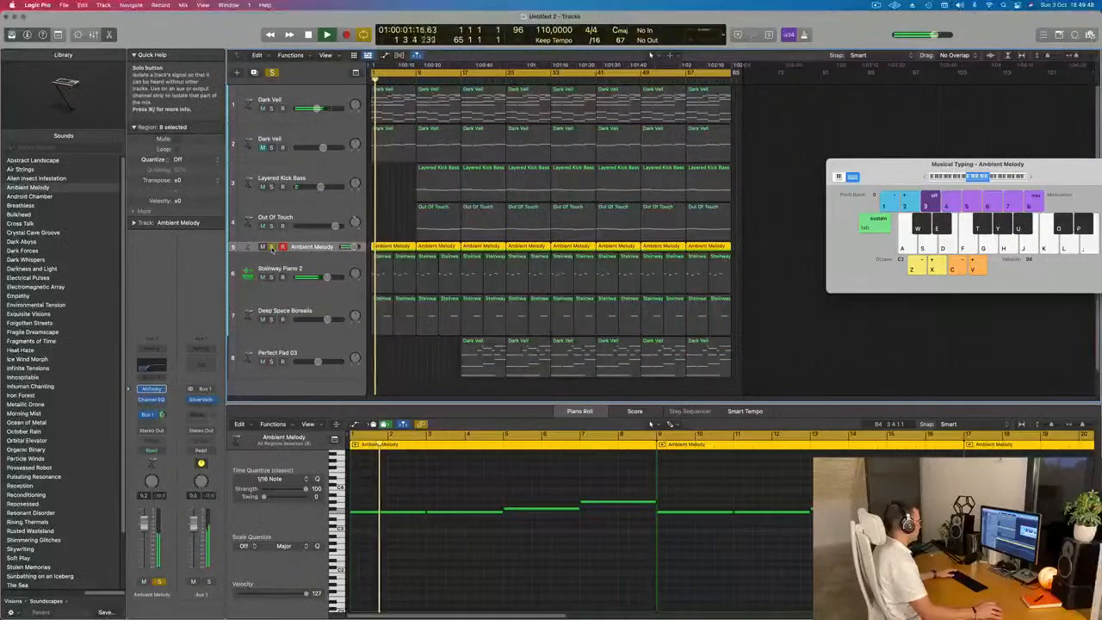
pyautogui.click(272, 247)
pyautogui.click(392, 227)
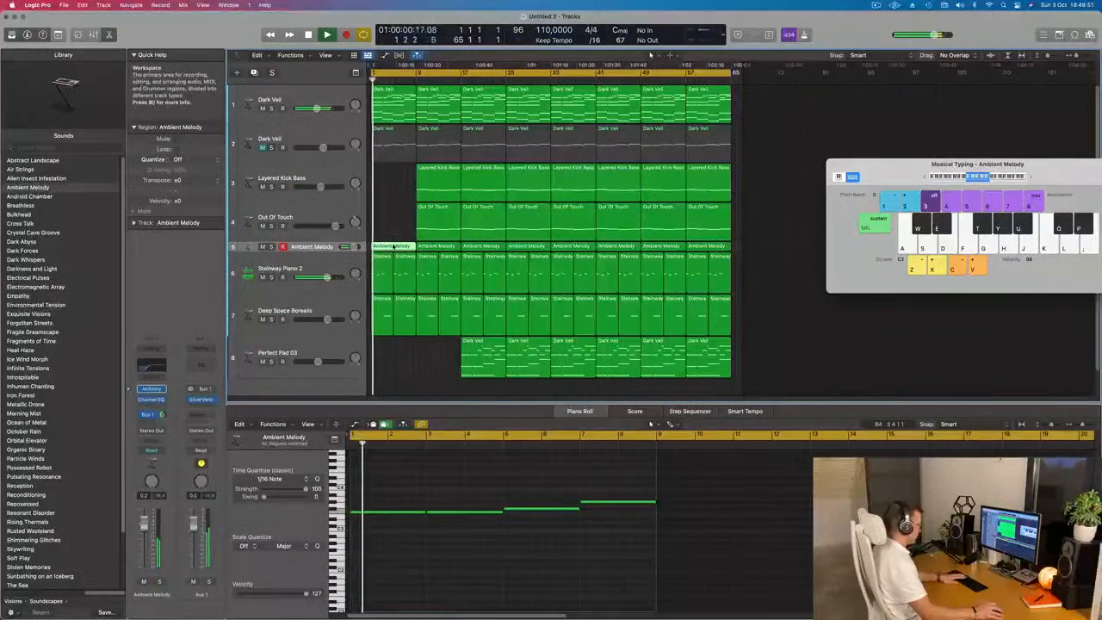
pyautogui.press('super+Right')
pyautogui.press('super+Right')
pyautogui.press('super+Right')
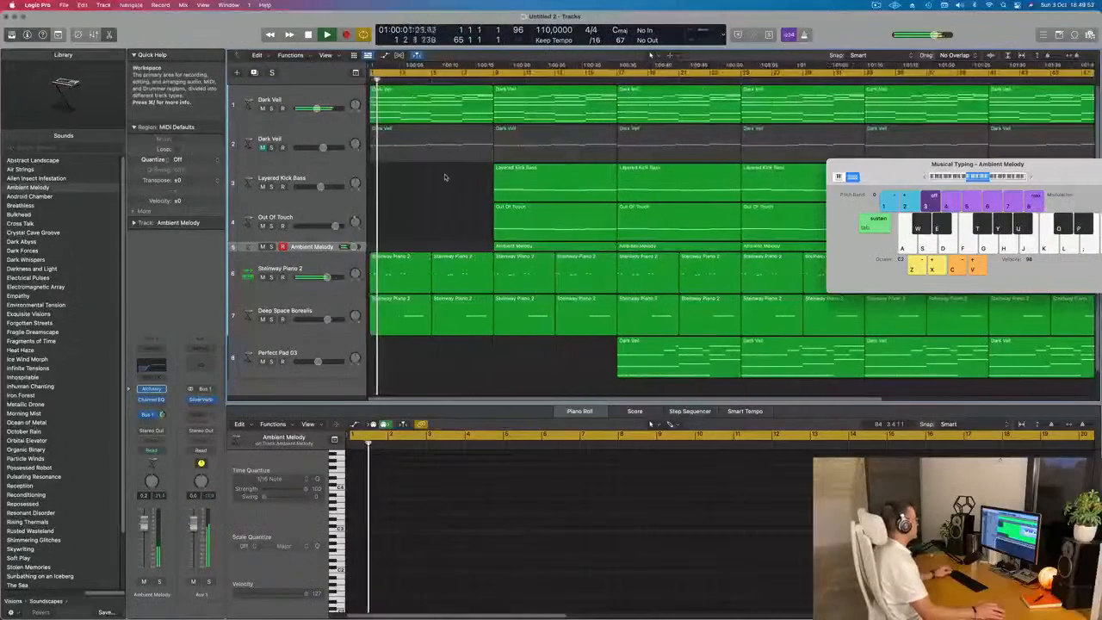
pyautogui.press('super+Left')
# - Select the first Dark Veil track, return playback to the start, and open the track's Alchemy instrument
pyautogui.click(336, 99)
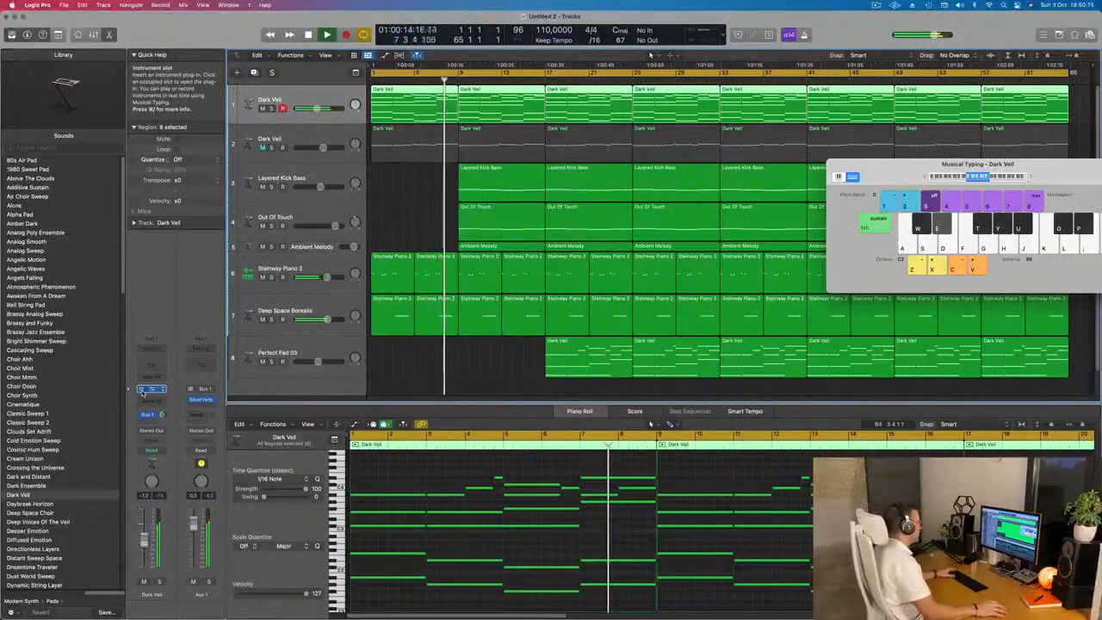
pyautogui.press('Return')
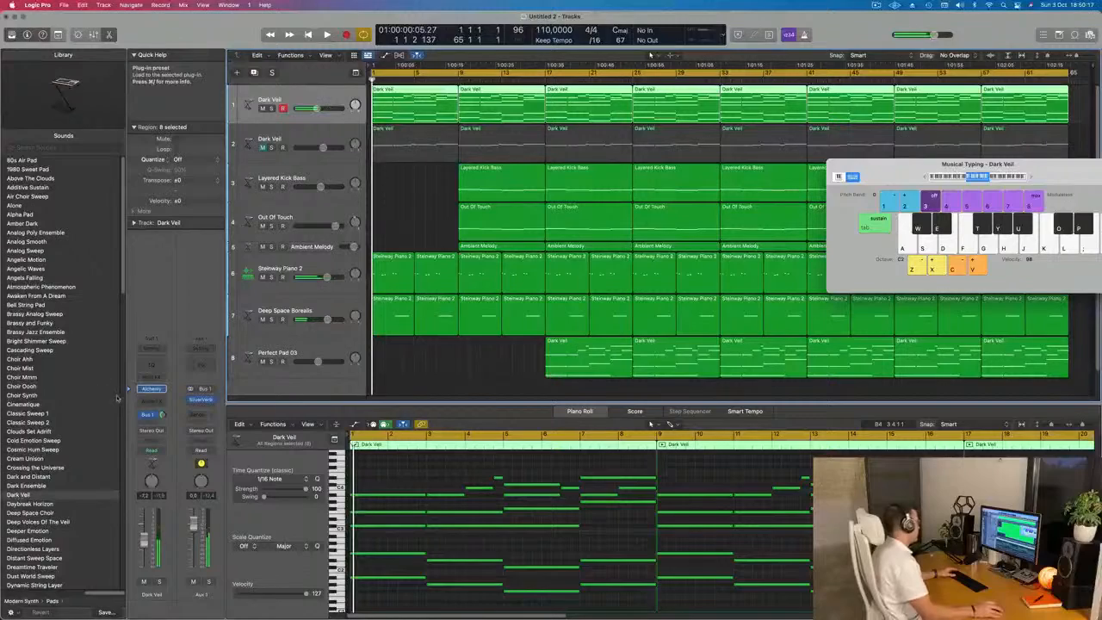
pyautogui.click(151, 389)
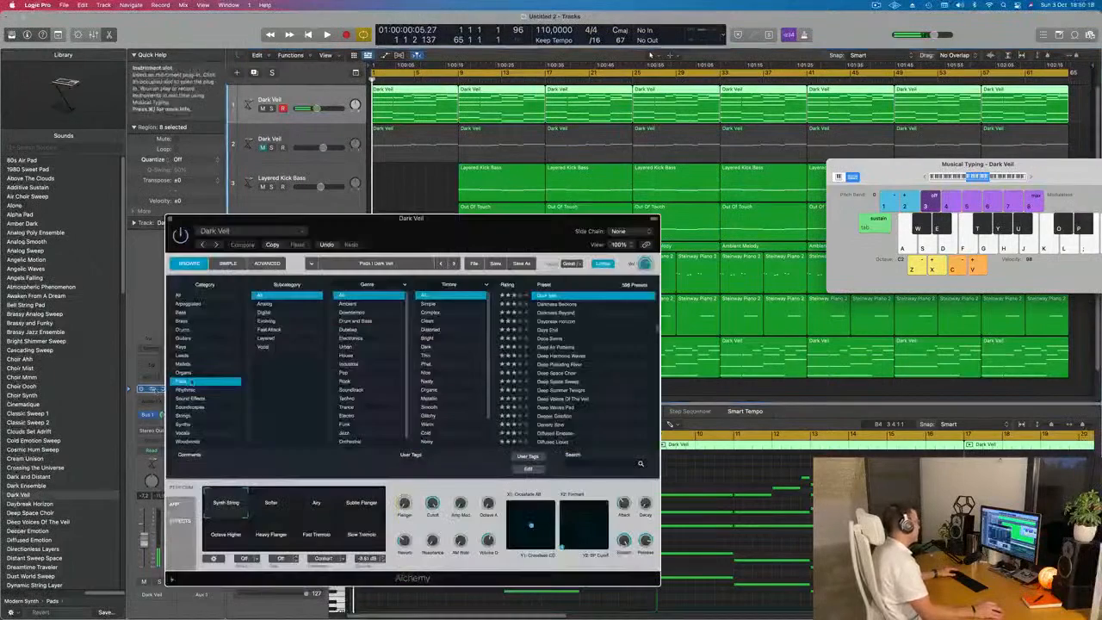
# - Switch the Dark Veil track to Touch automation and record a Cutoff knob movement in Alchemy during playback
pyautogui.moveTo(413, 220); pyautogui.dragTo(777, 155)
pyautogui.press('space')
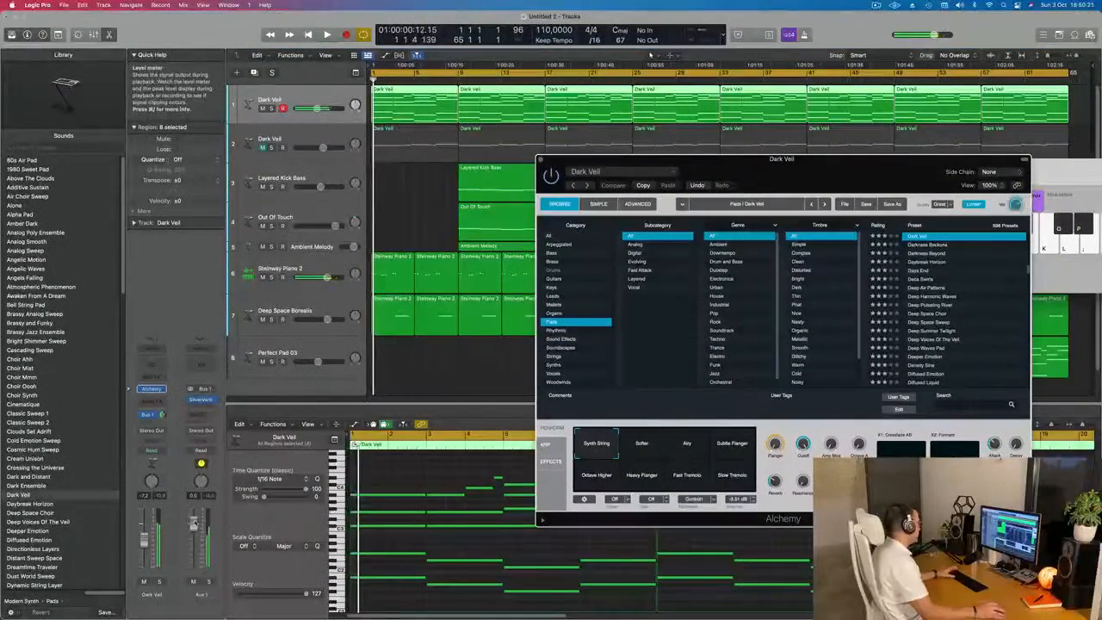
pyautogui.click(152, 451)
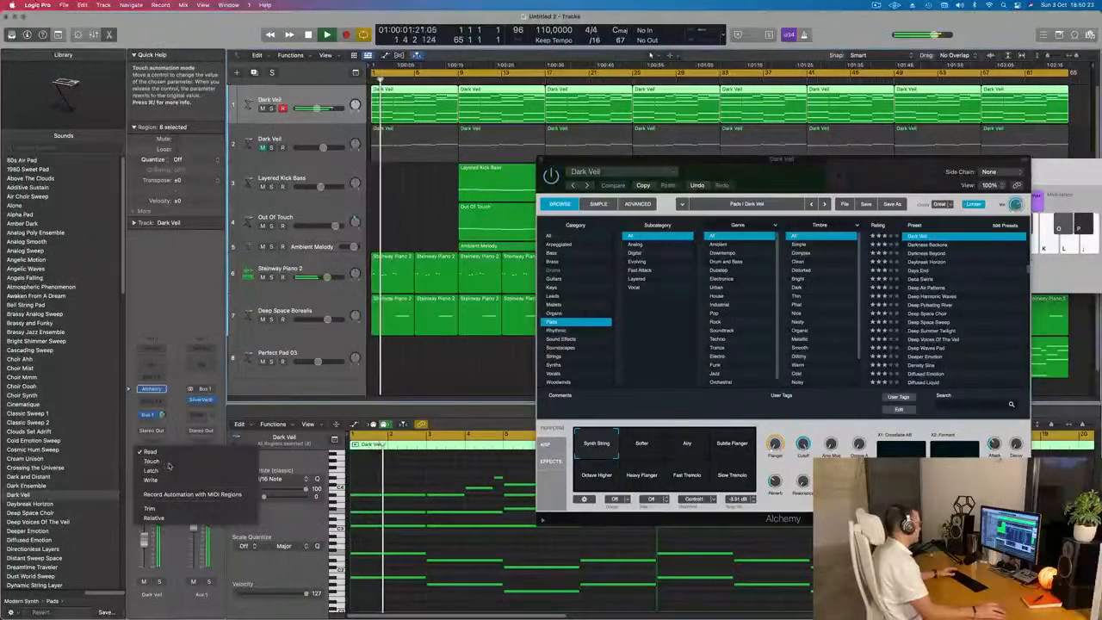
pyautogui.click(164, 470)
pyautogui.moveTo(805, 446); pyautogui.dragTo(804, 482)
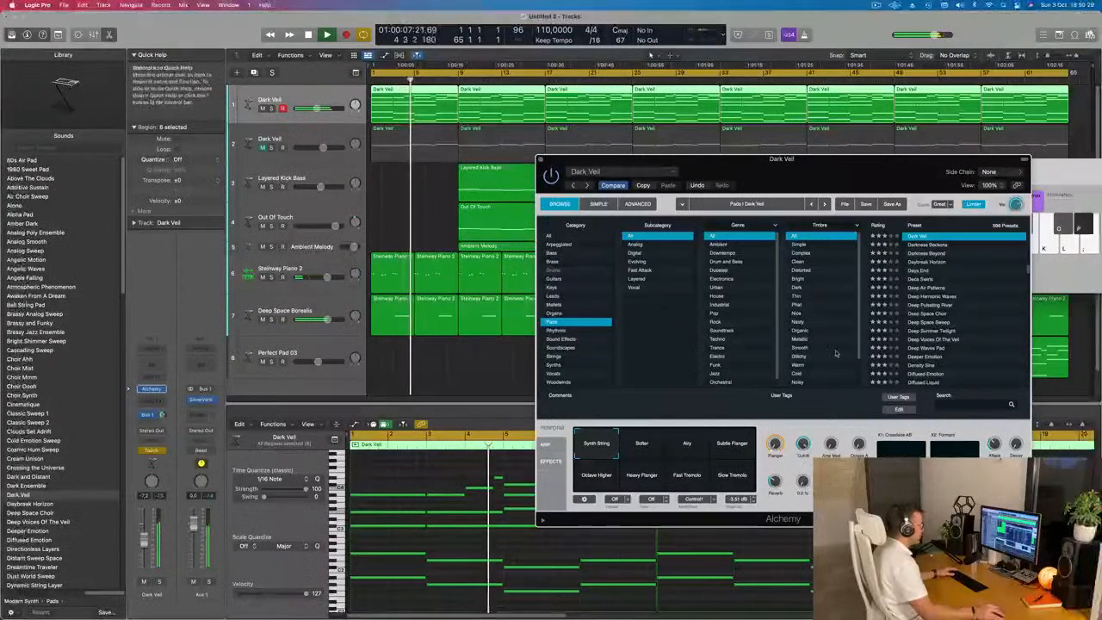
pyautogui.press('space')
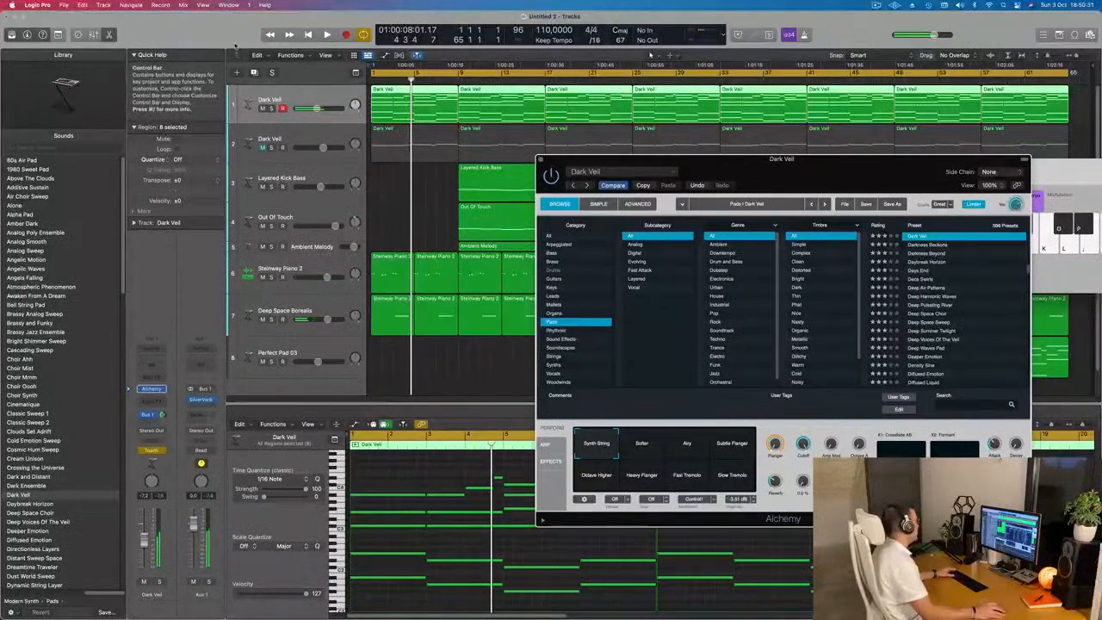
# - Show the toolbar, return the playhead to the start and enlarge the first Dark Veil track's height
pyautogui.click(235, 50)
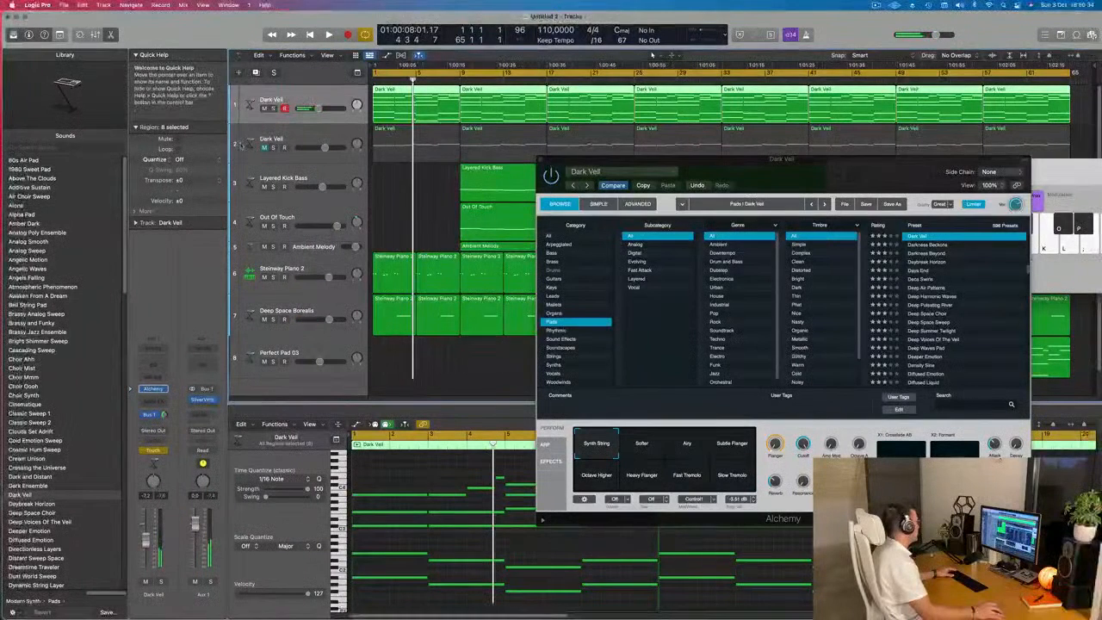
pyautogui.press('ctrl+alt+super+t')
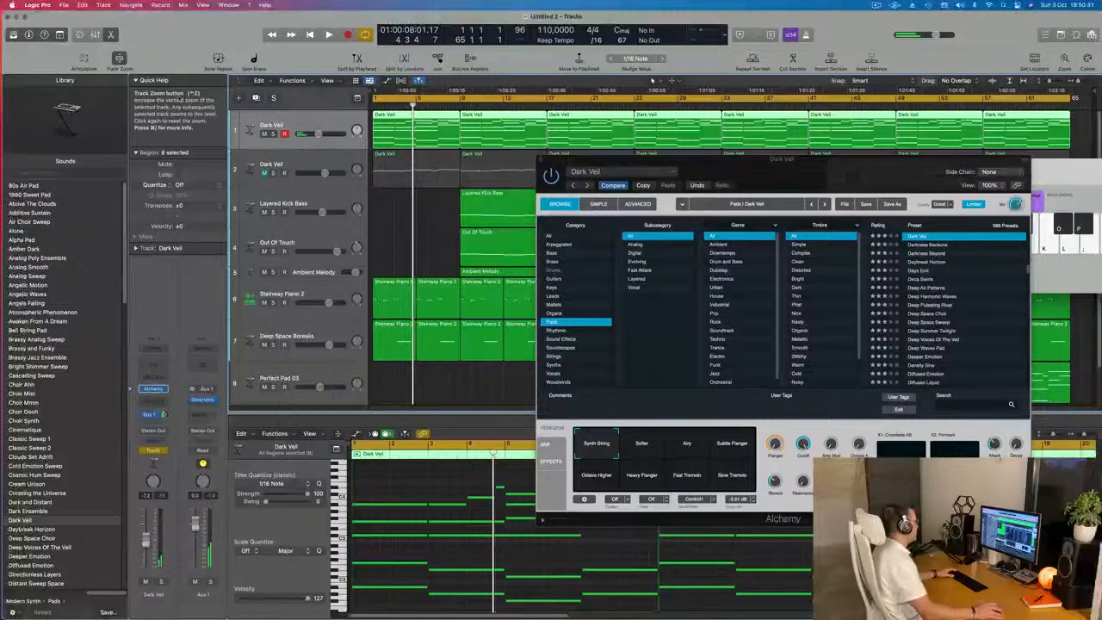
pyautogui.press('Return')
pyautogui.moveTo(308, 147); pyautogui.dragTo(308, 205)
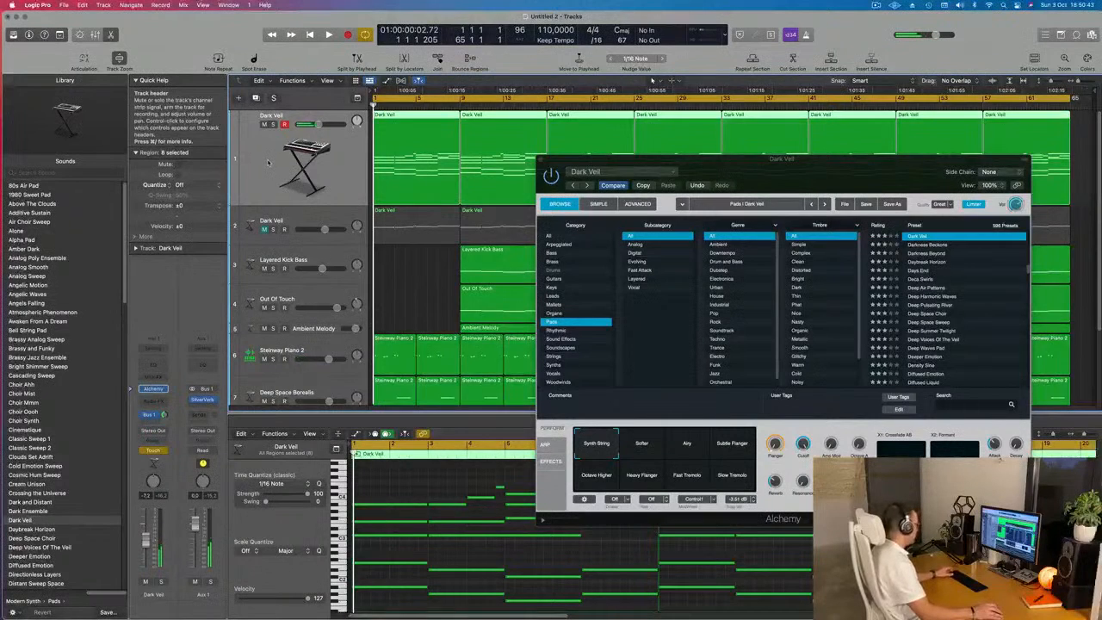
# - Show track automation and display the Cutoff parameter on the first Dark Veil track
pyautogui.press('a')
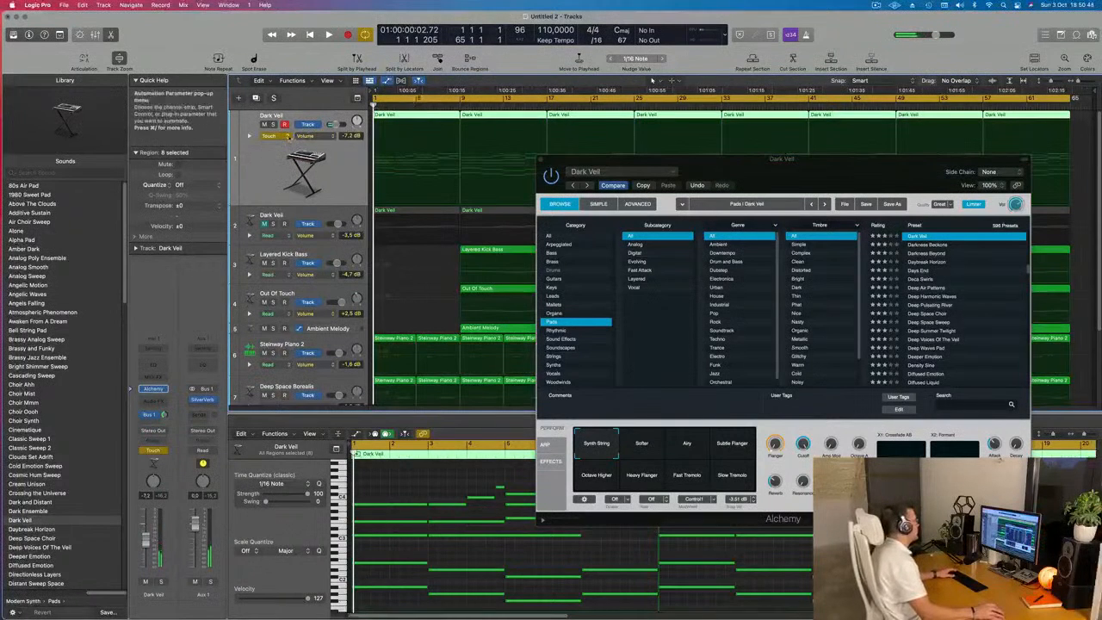
pyautogui.click(315, 135)
pyautogui.click(345, 227)
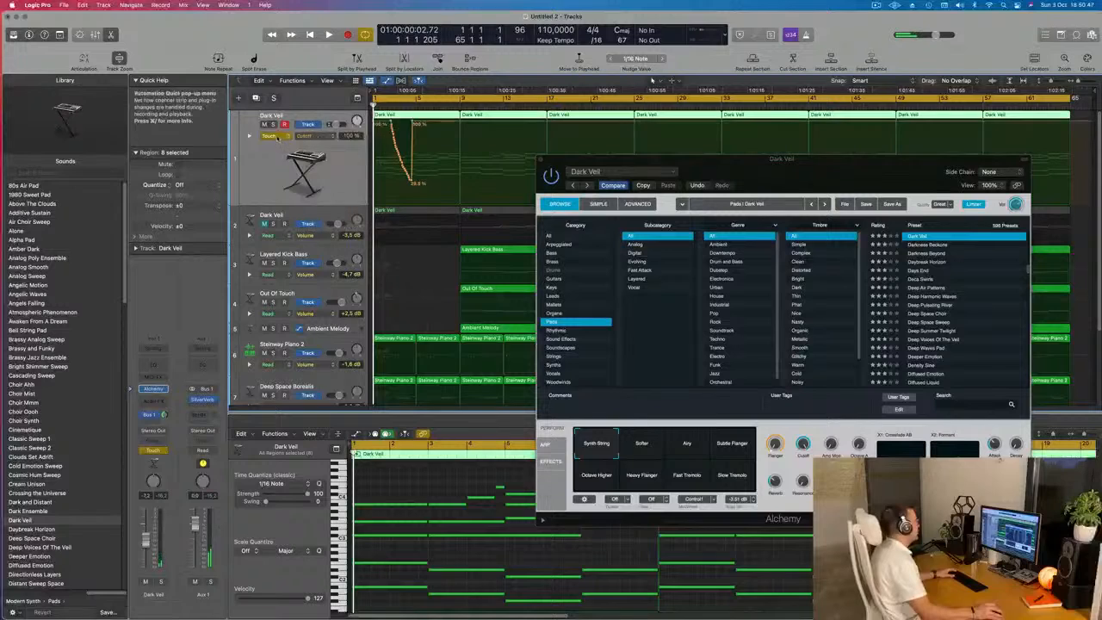
# - Set the track's automation to Read and replace the recorded curve with a Cutoff ramp from about 22% at bar 1 to 62% at bar 9
pyautogui.click(271, 135)
pyautogui.click(274, 126)
pyautogui.click(376, 123)
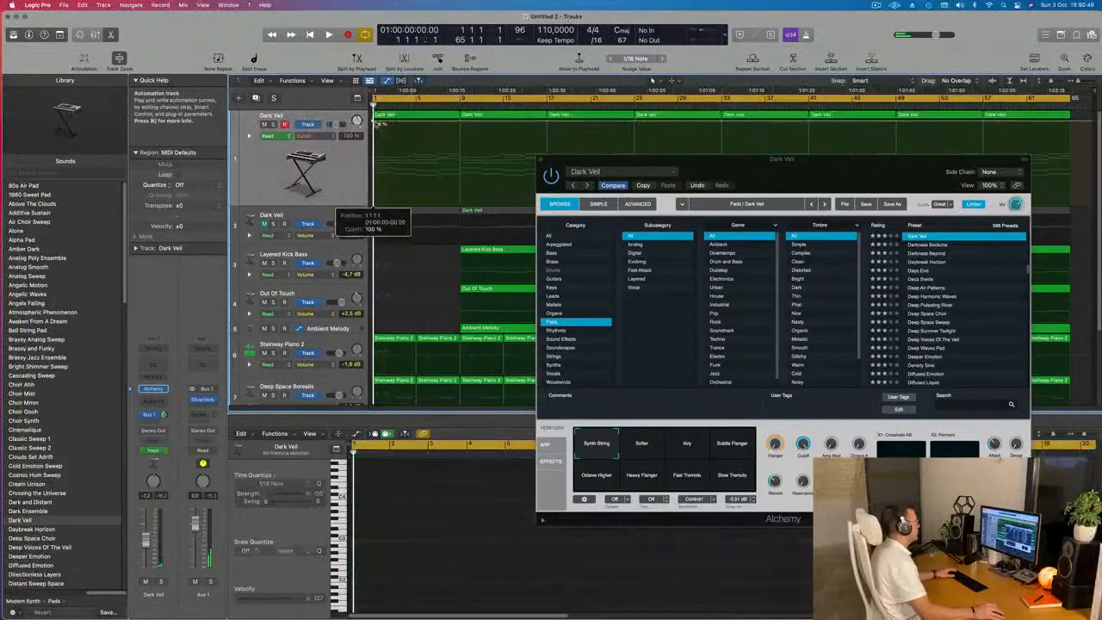
pyautogui.moveTo(376, 123); pyautogui.dragTo(465, 152)
# - Close the Alchemy window and play the arrangement from the start to check the Cutoff ramp
pyautogui.press('space')
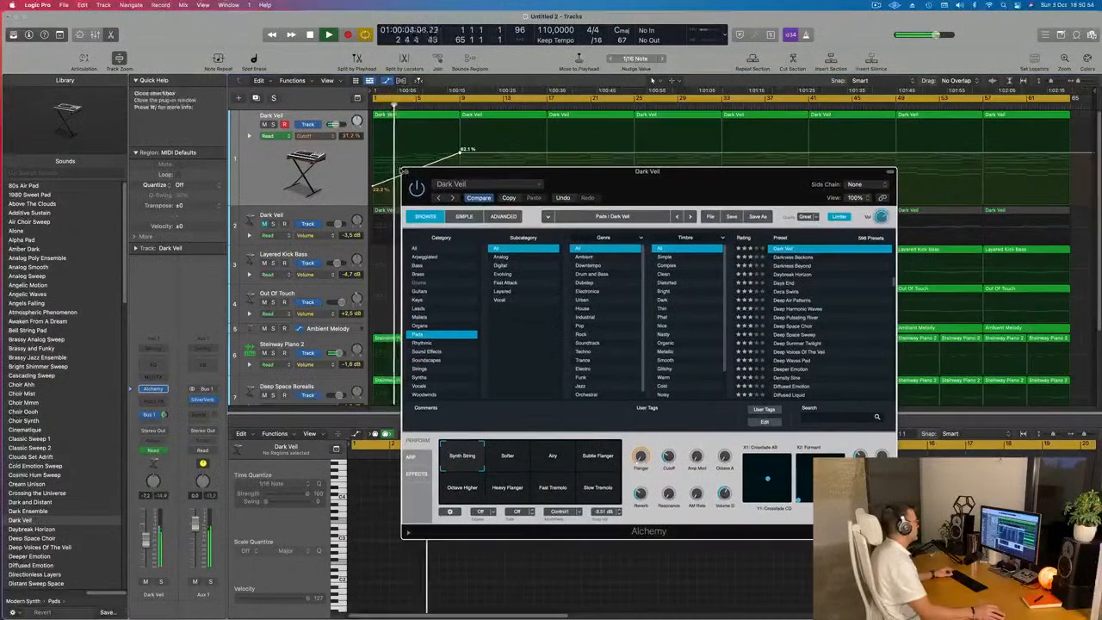
pyautogui.click(405, 173)
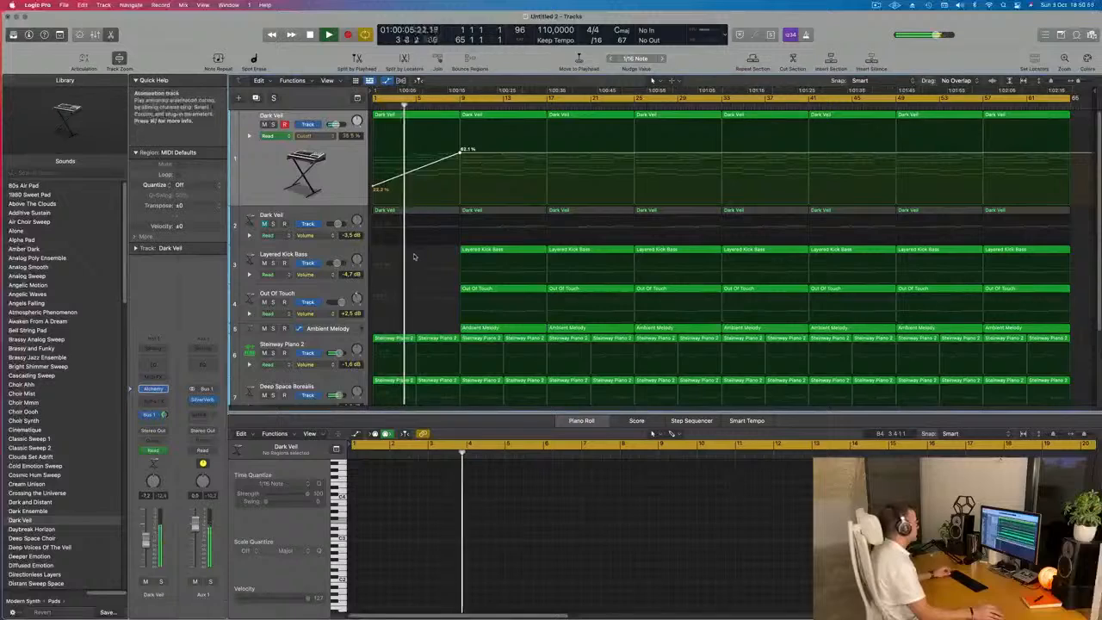
pyautogui.scroll(-5, 413, 255)
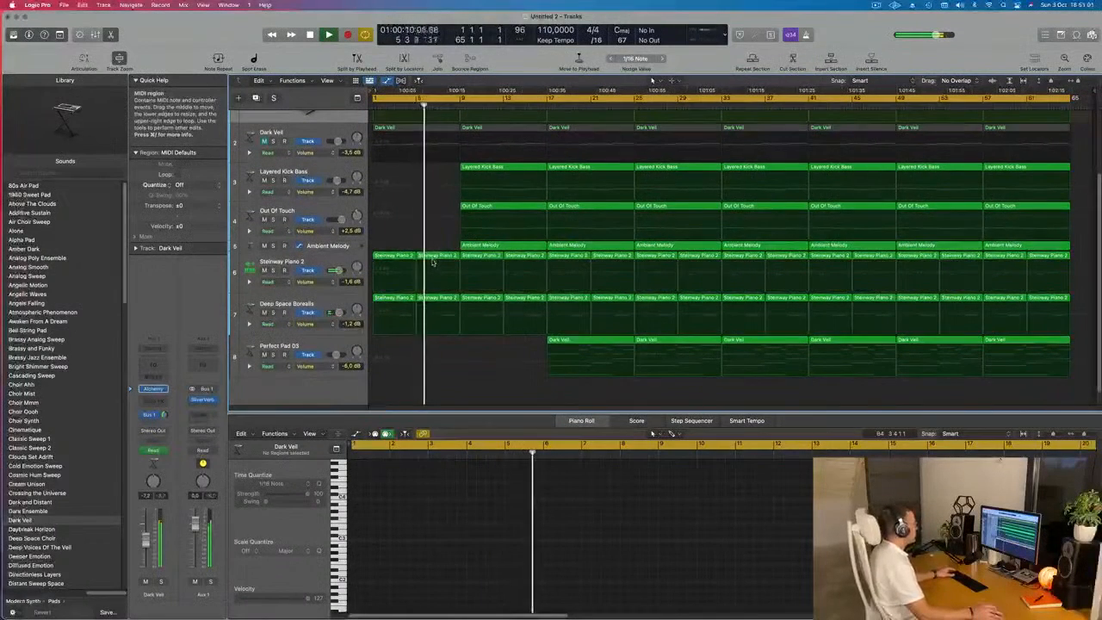
pyautogui.scroll(5, 433, 263)
pyautogui.press('Return')
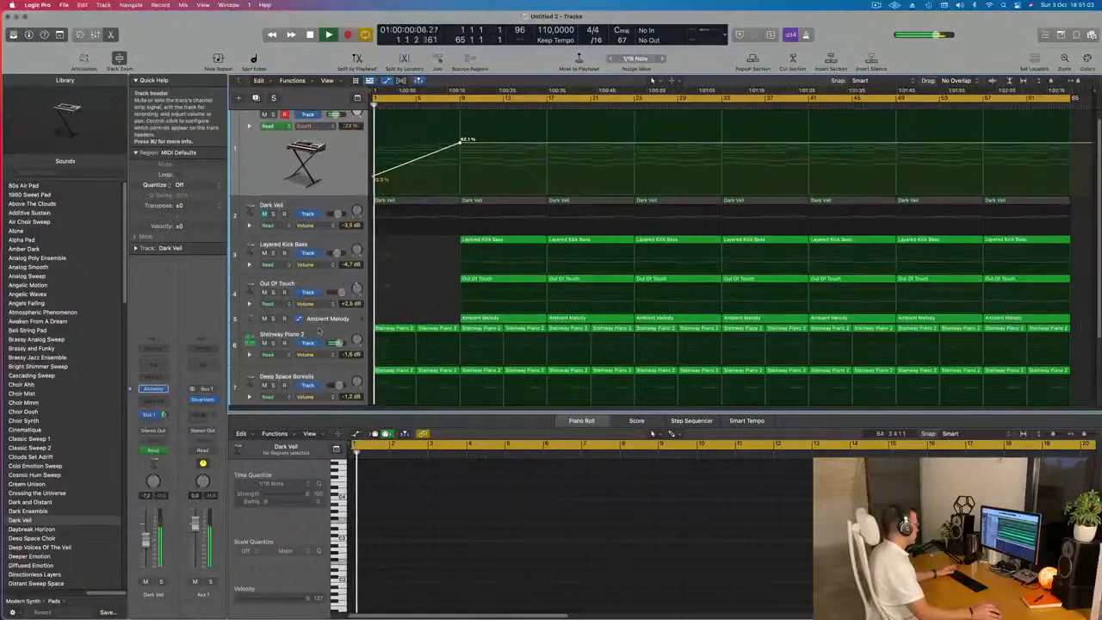
# - Select the Steinway Piano 2 track and insert a stereo Modulation Delay after the SilverVerb on Aux 1
pyautogui.click(318, 330)
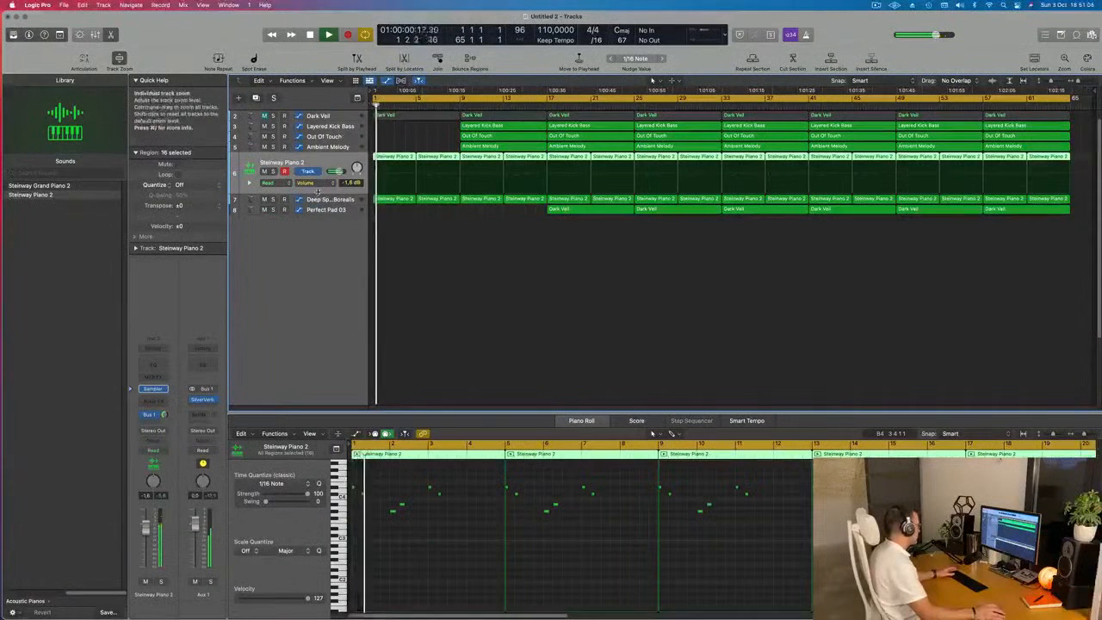
pyautogui.scroll(1, 319, 191)
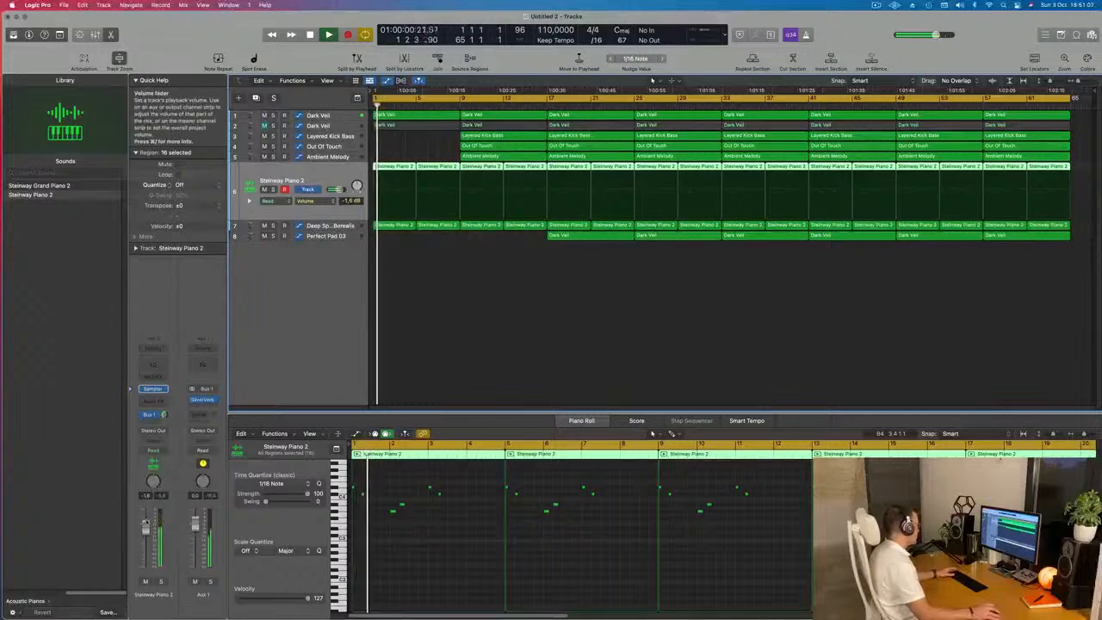
pyautogui.press('Return')
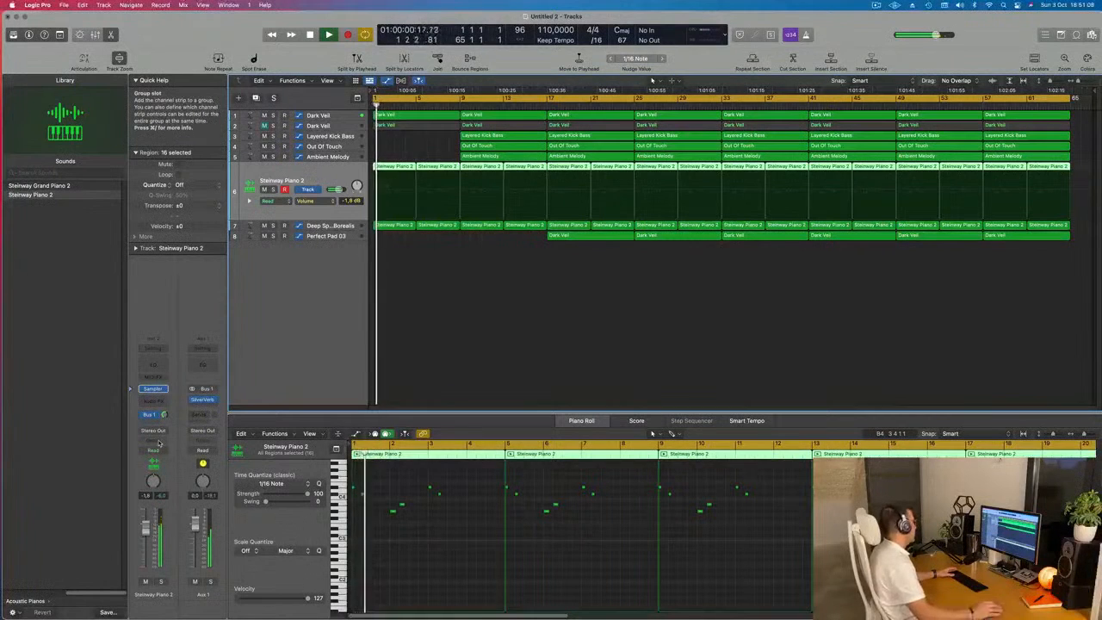
pyautogui.click(206, 406)
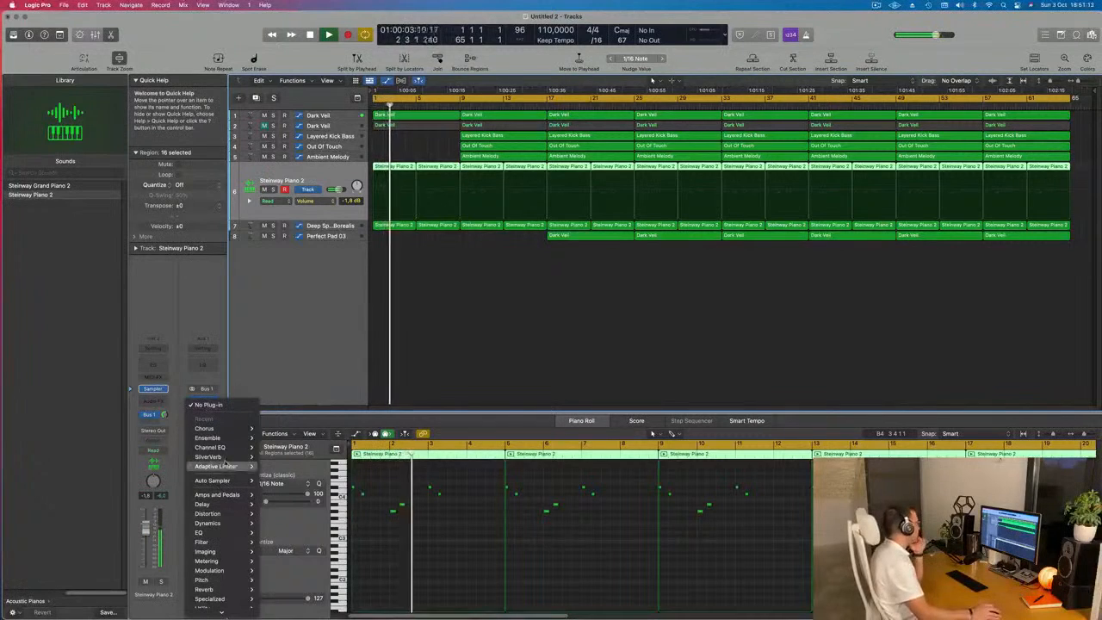
pyautogui.moveTo(228, 445)
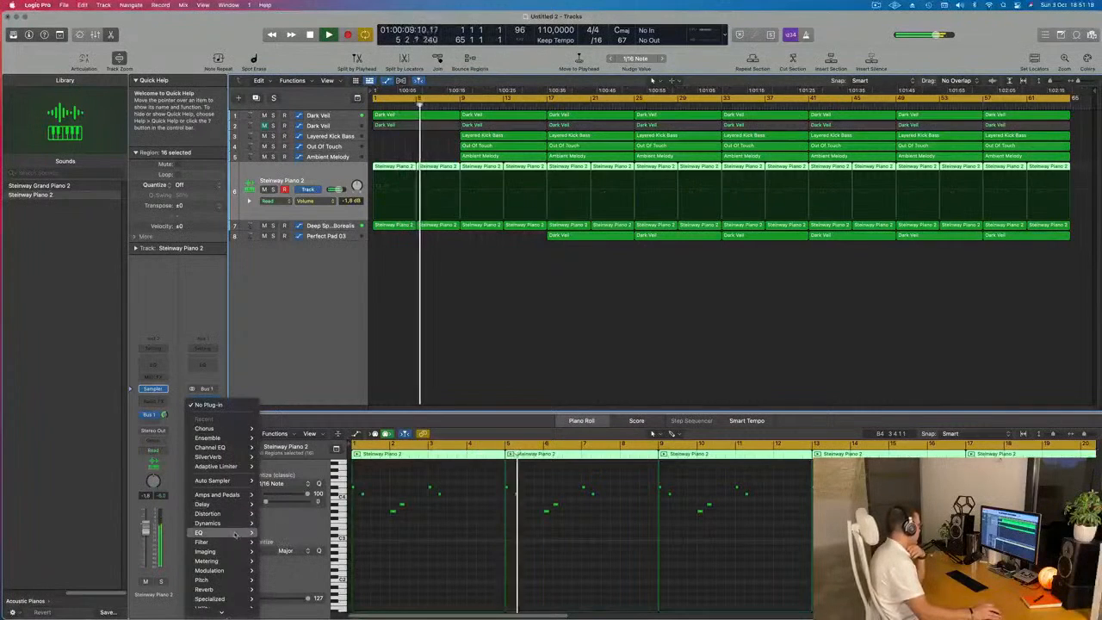
pyautogui.moveTo(238, 523)
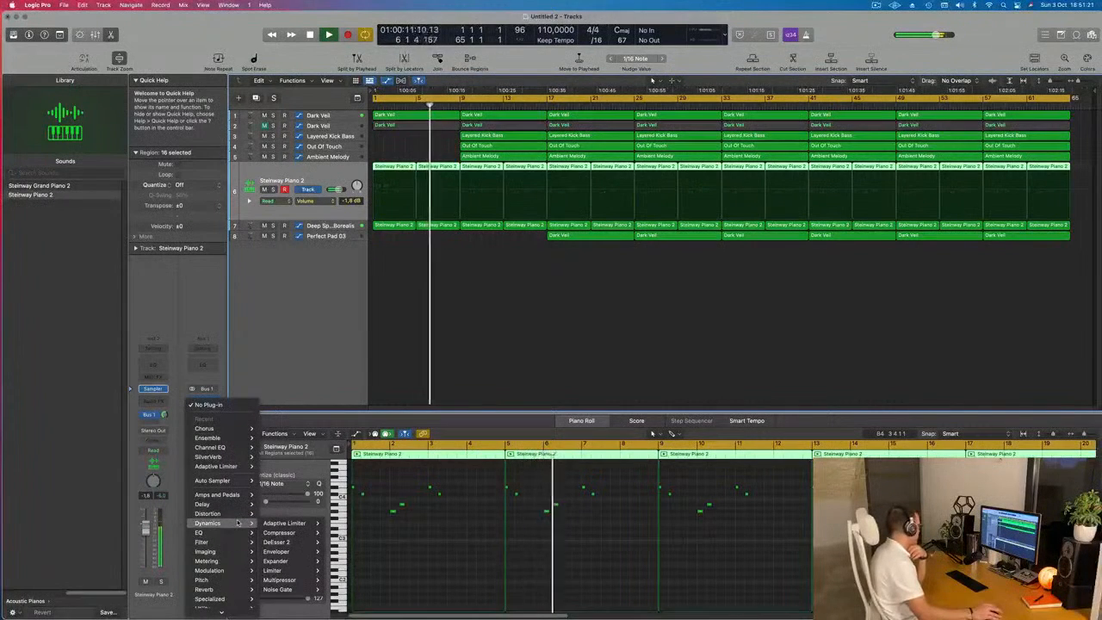
pyautogui.moveTo(232, 553)
pyautogui.moveTo(233, 573)
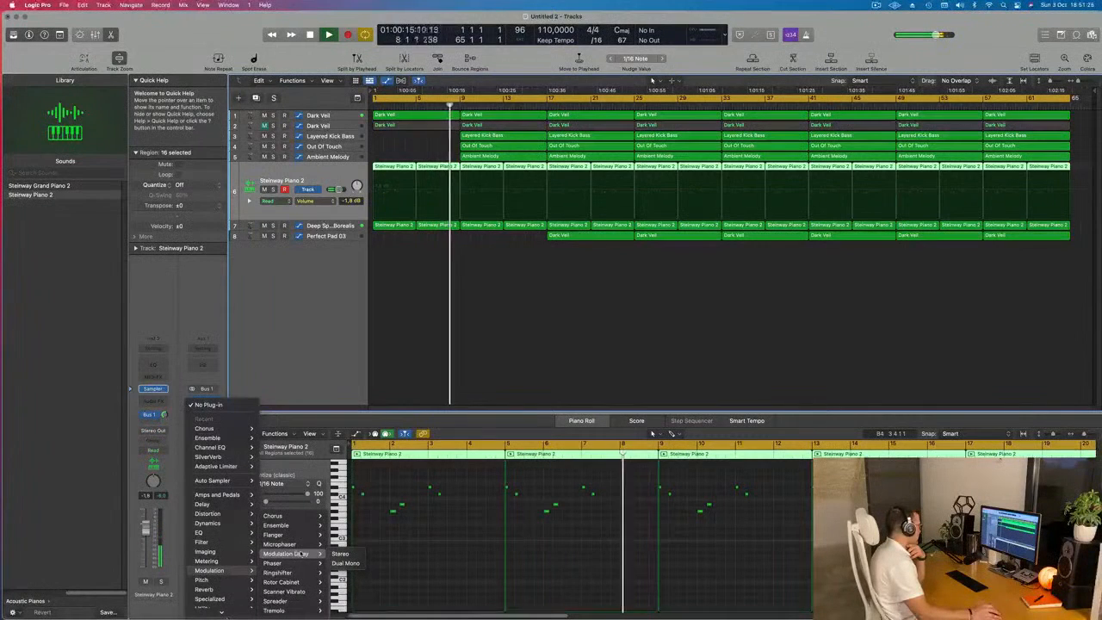
pyautogui.click(340, 553)
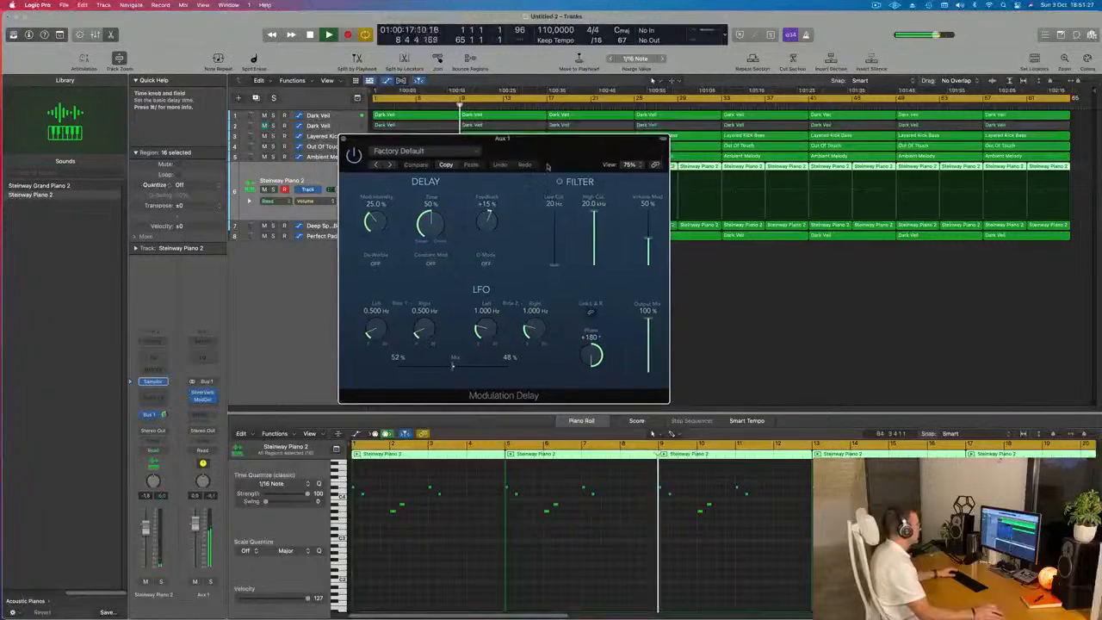
# - Audition the Modulation Delay presets from Big Chorus through Slow Flanger while the track plays
pyautogui.moveTo(552, 129); pyautogui.dragTo(582, 197)
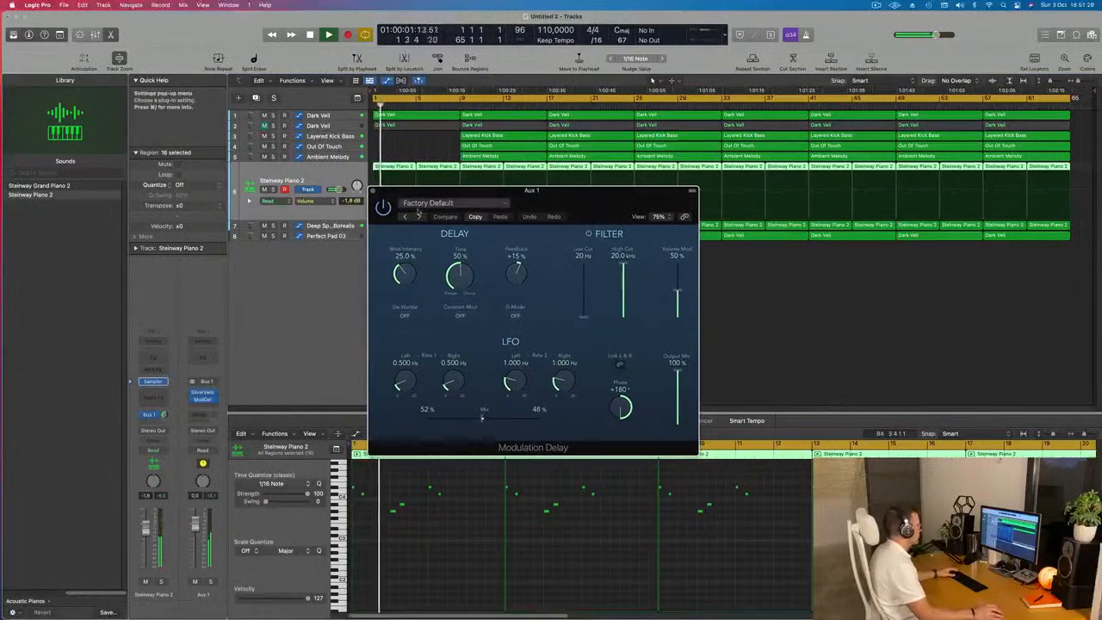
pyautogui.click(416, 218)
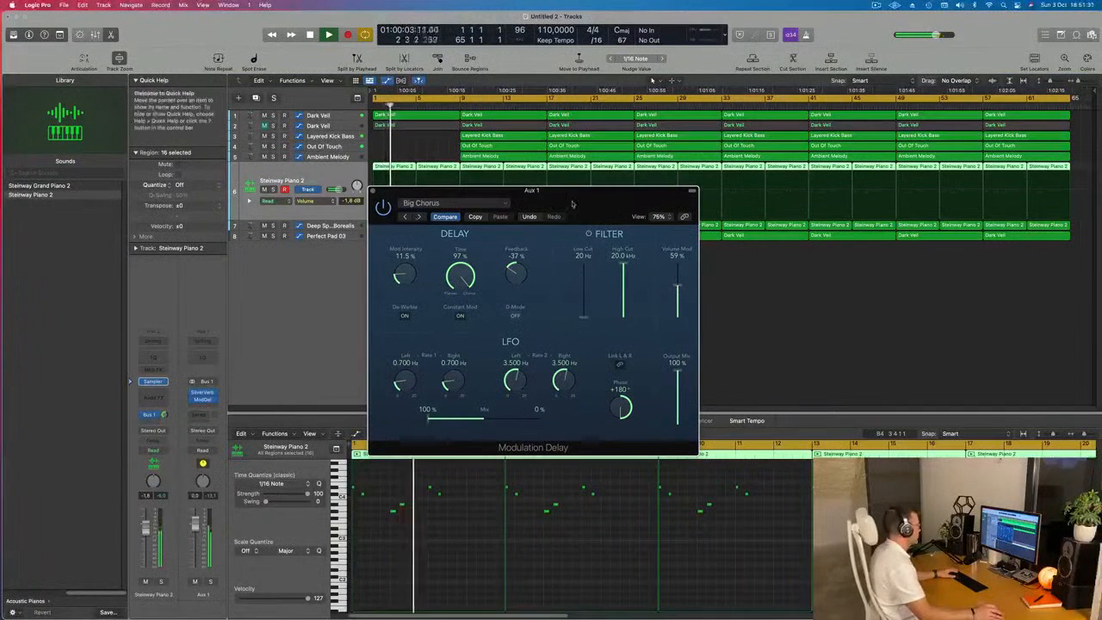
pyautogui.moveTo(599, 194); pyautogui.dragTo(631, 216)
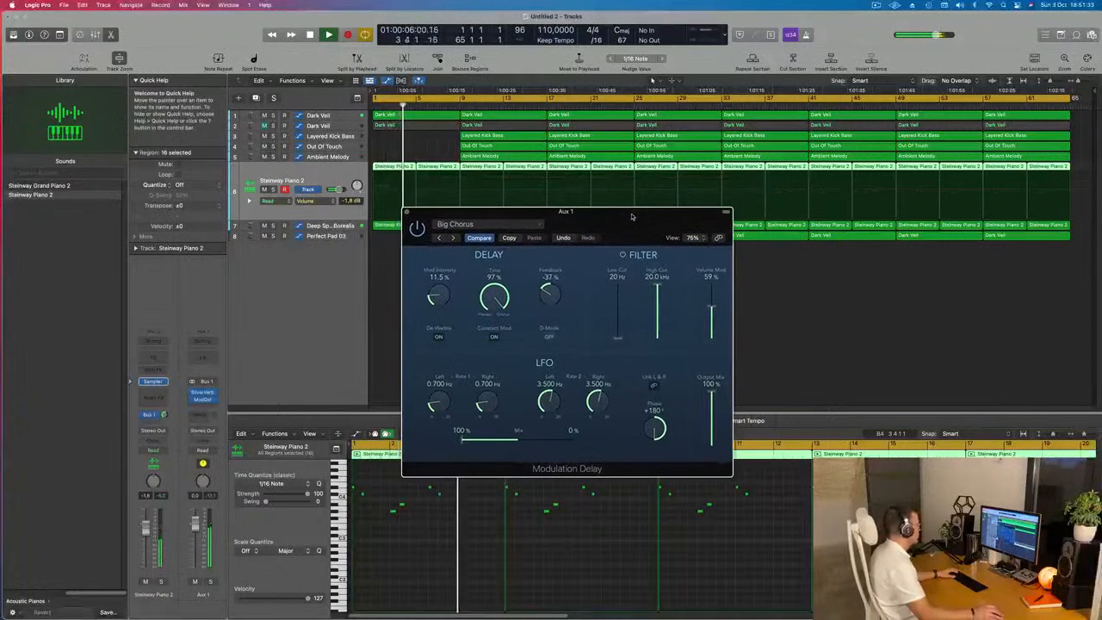
pyautogui.click(453, 238)
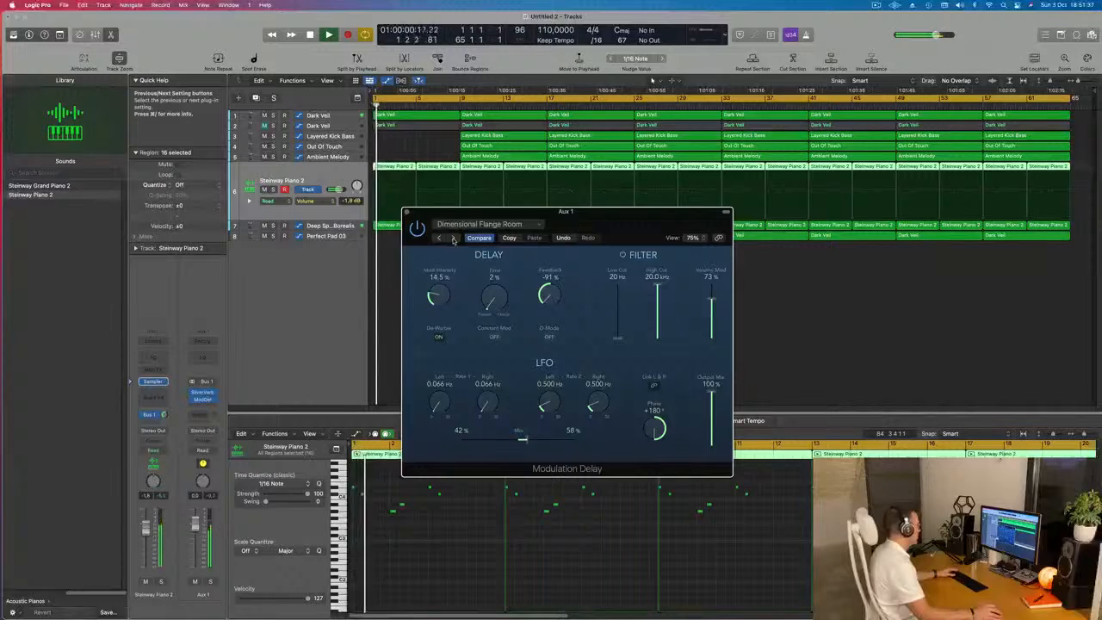
pyautogui.click(452, 238)
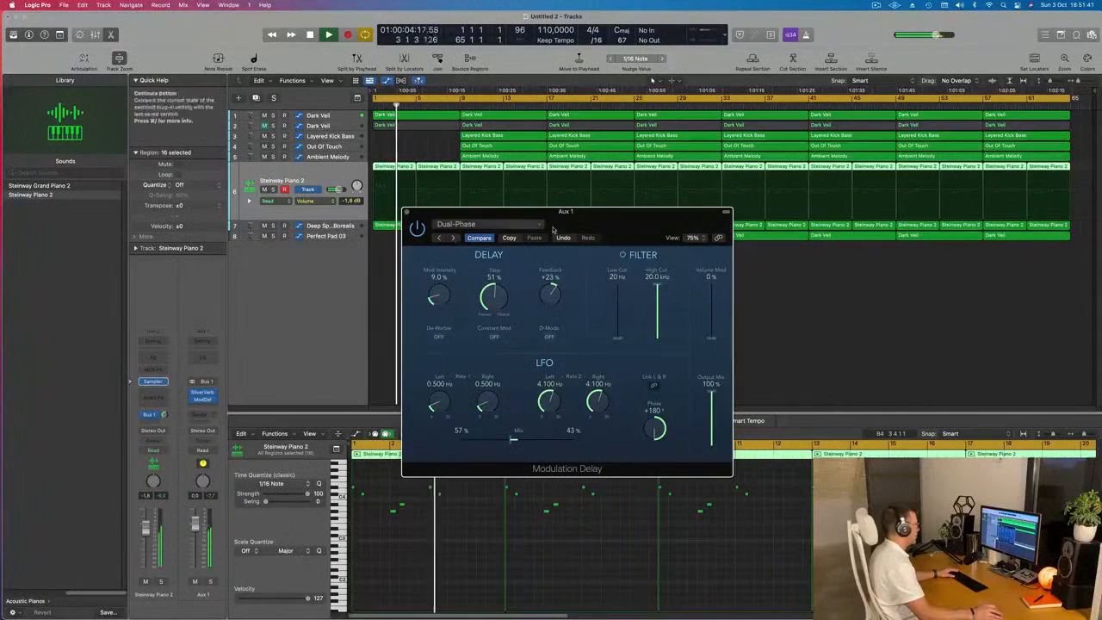
pyautogui.moveTo(453, 238); pyautogui.dragTo(483, 241)
pyautogui.click(483, 239)
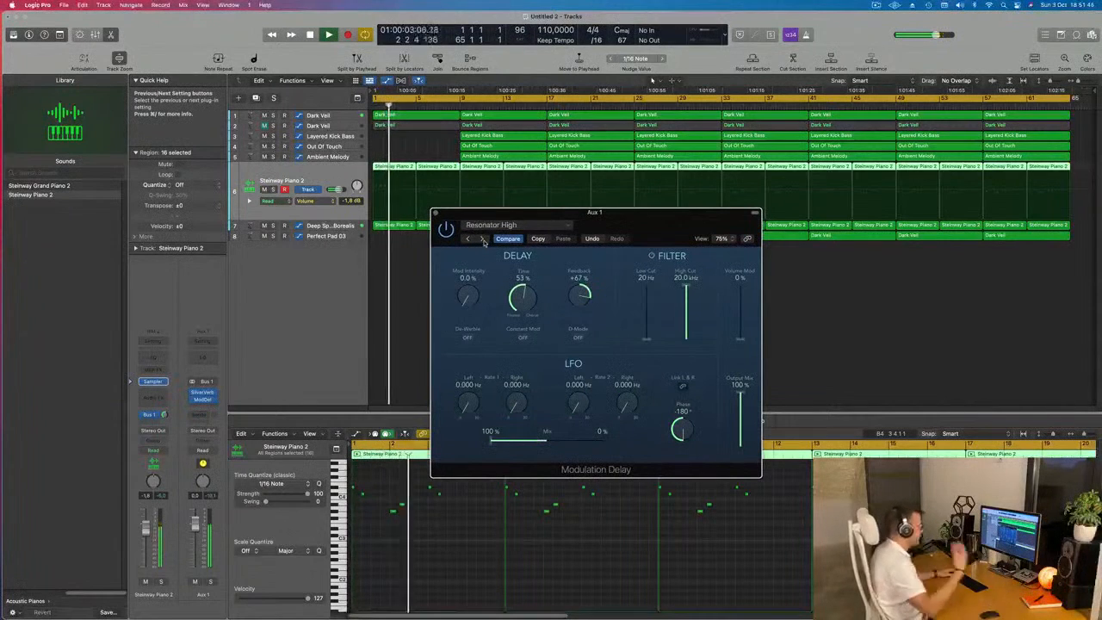
pyautogui.press('space')
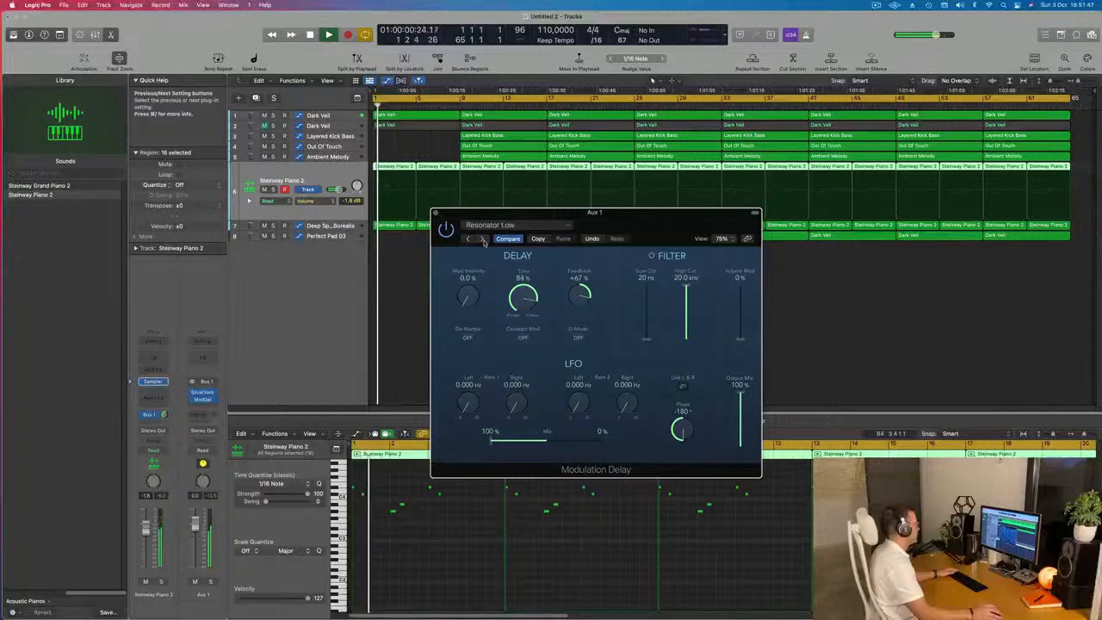
pyautogui.click(483, 239)
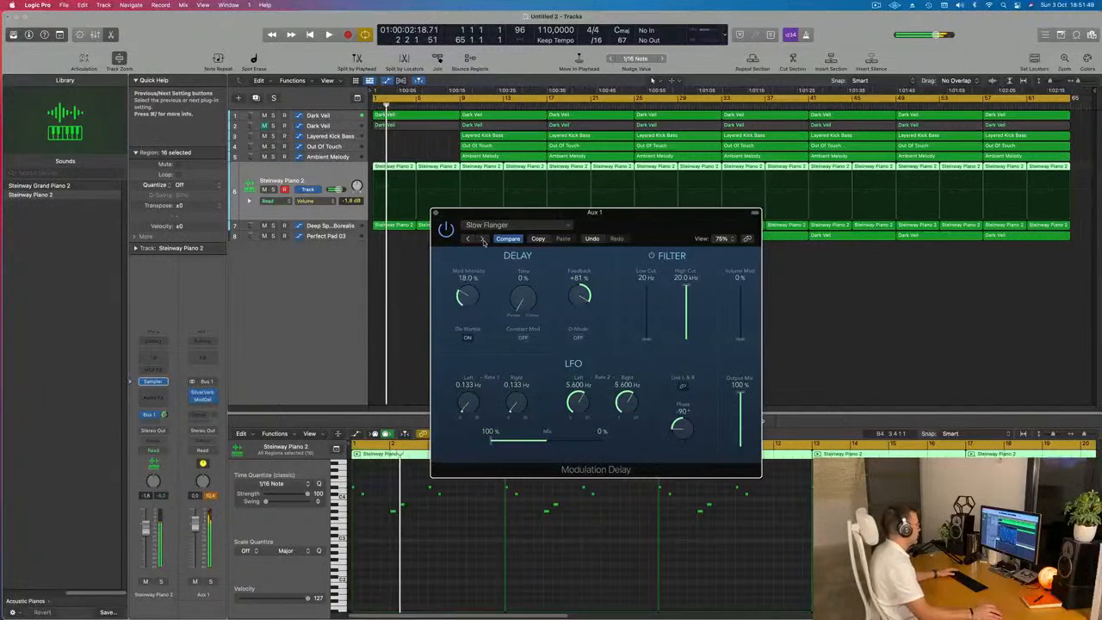
# - Load the Big Chorus preset in Modulation Delay, close the plug-in window and replay the song from the start
pyautogui.click(488, 225)
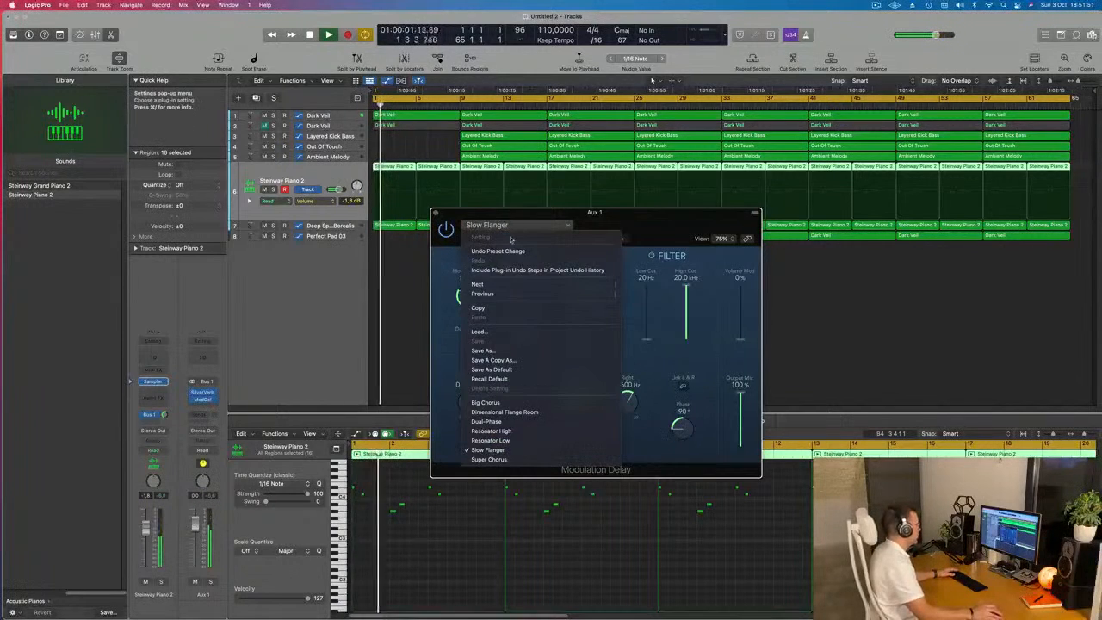
pyautogui.click(484, 402)
pyautogui.moveTo(641, 221); pyautogui.dragTo(747, 203)
pyautogui.press('space')
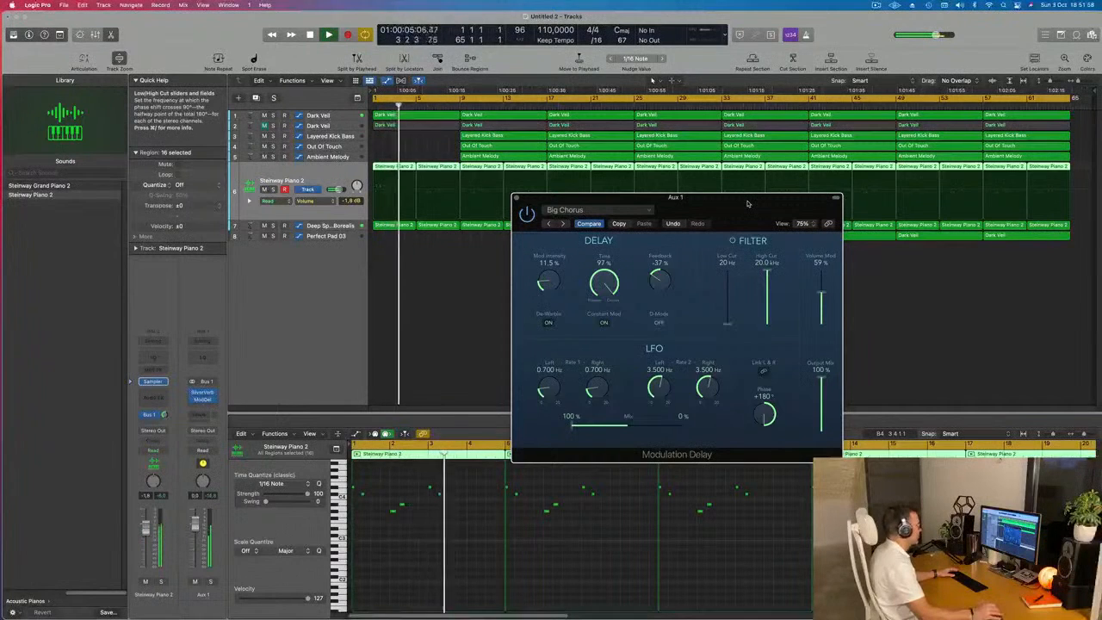
pyautogui.moveTo(748, 203); pyautogui.dragTo(677, 213)
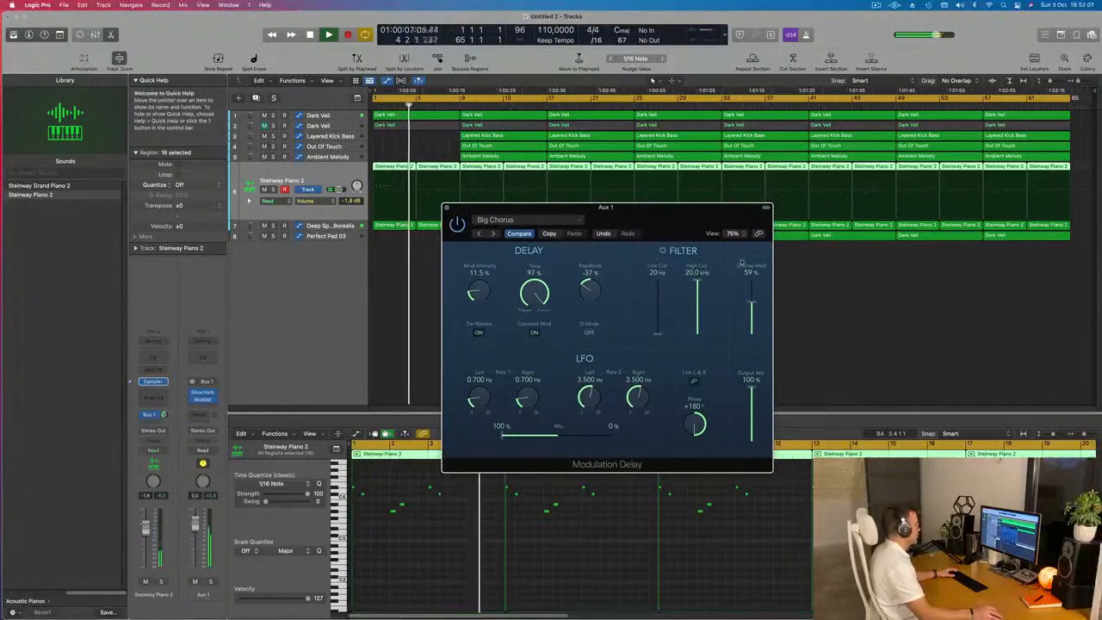
pyautogui.click(447, 208)
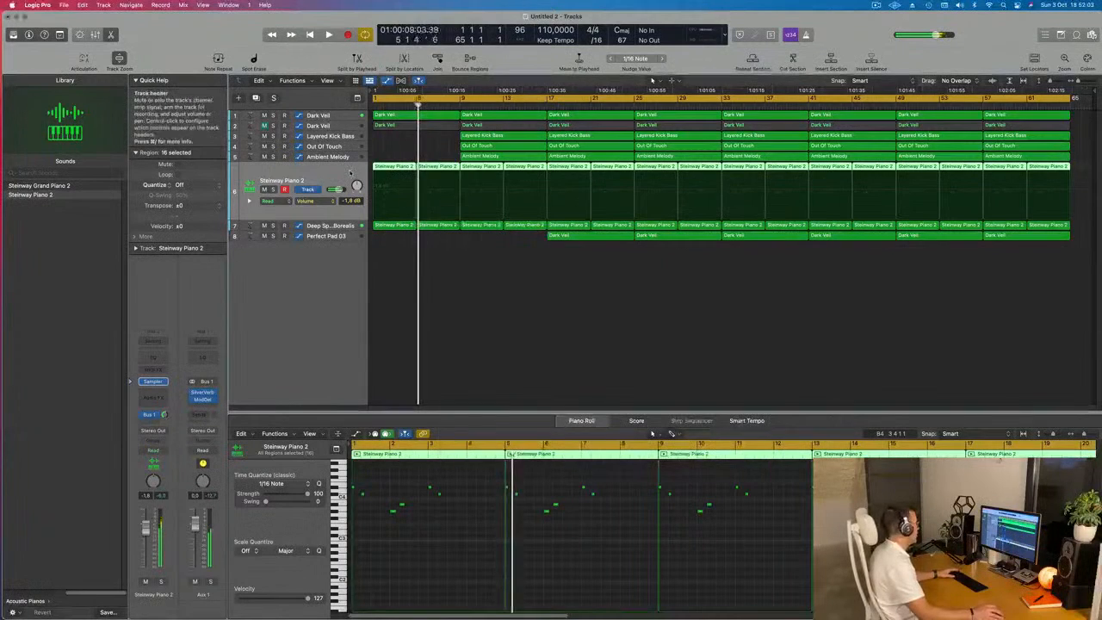
pyautogui.press('Return')
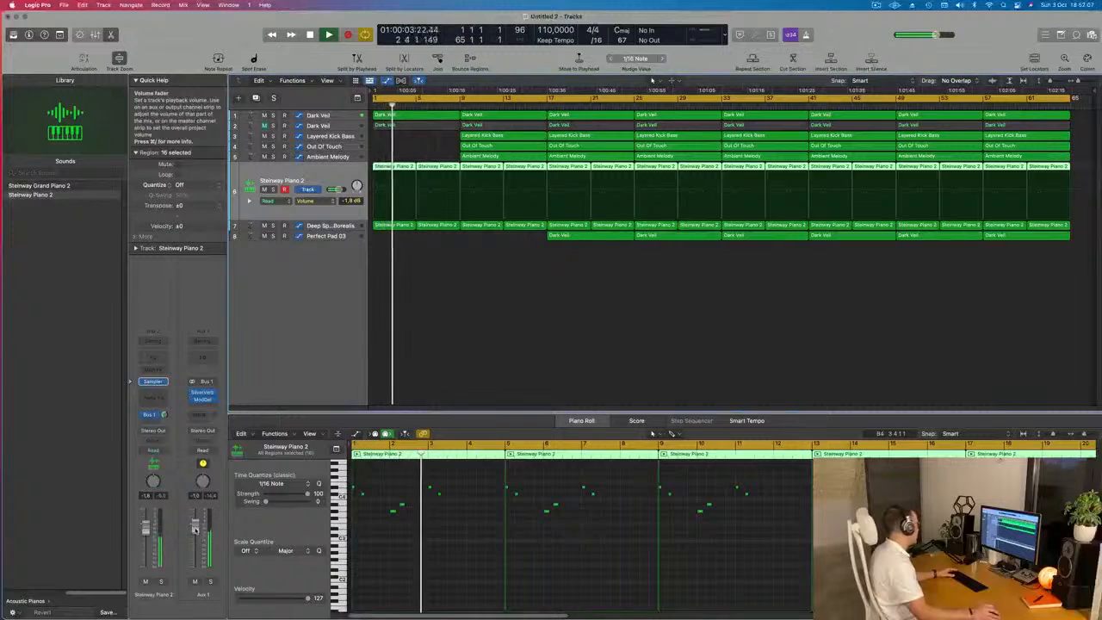
# - Set the Output Mix of the Modulation Delay on Aux 1 to 70 % and close the plug-in window
pyautogui.press('Return')
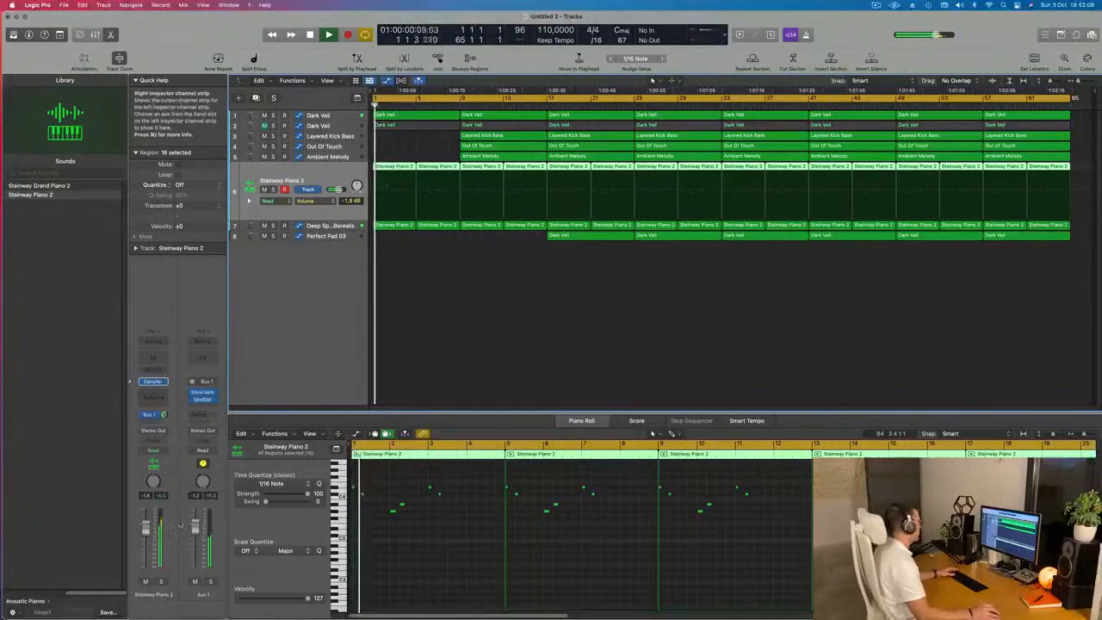
pyautogui.click(204, 400)
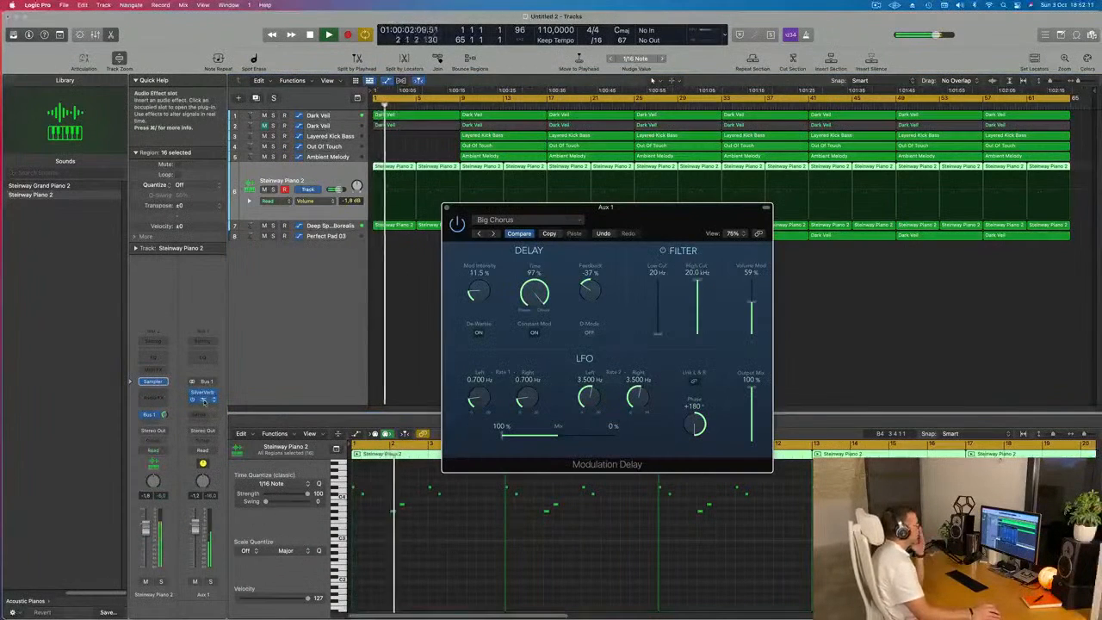
pyautogui.moveTo(758, 370); pyautogui.dragTo(752, 390)
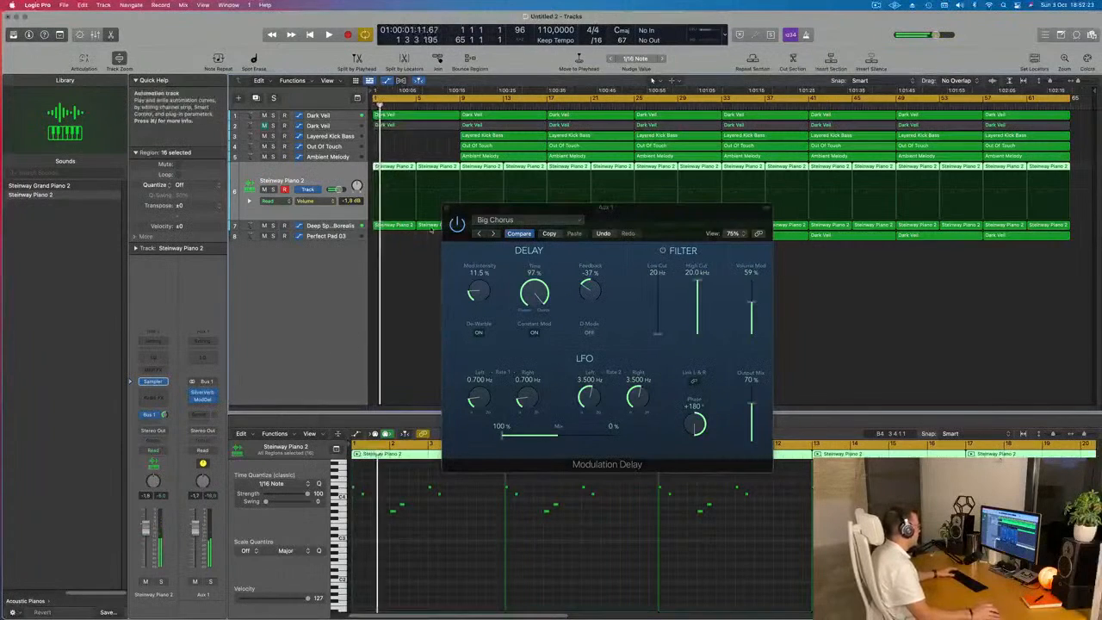
pyautogui.press('super+w')
# - Duplicate the Deep Space Borealis track, move its first Steinway Piano 2 region onto the new track and replay from the start
pyautogui.click(348, 225)
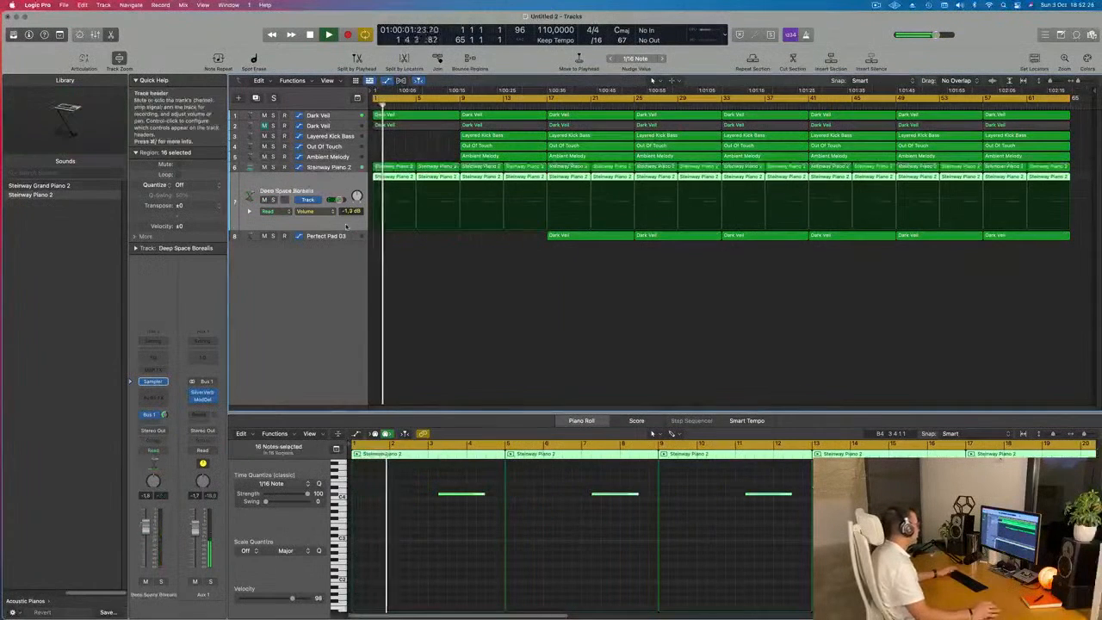
pyautogui.click(255, 97)
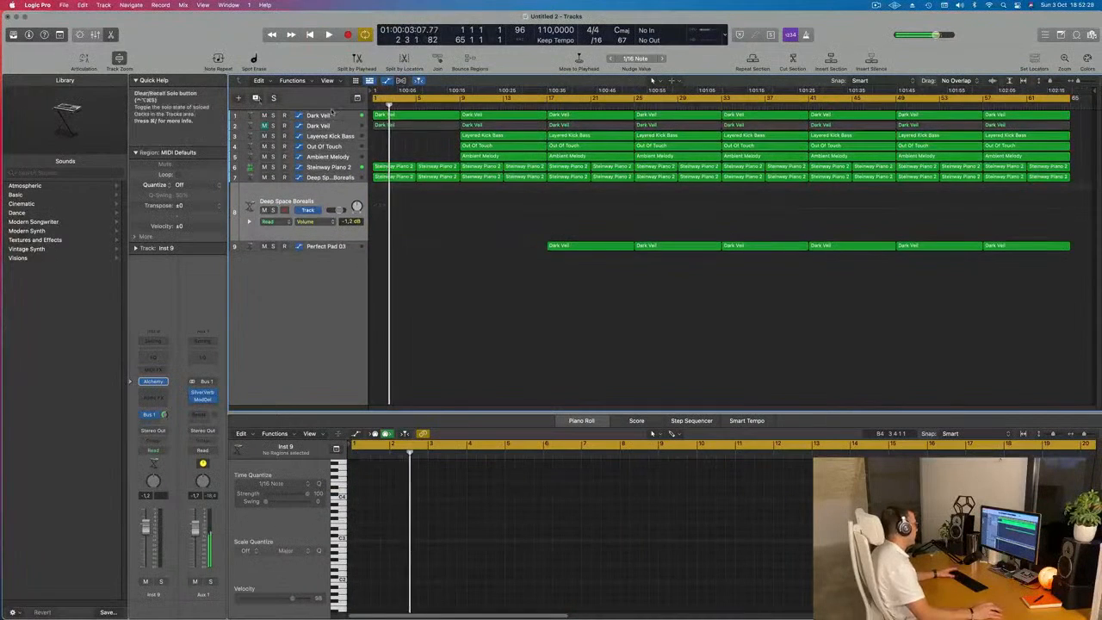
pyautogui.click(398, 177)
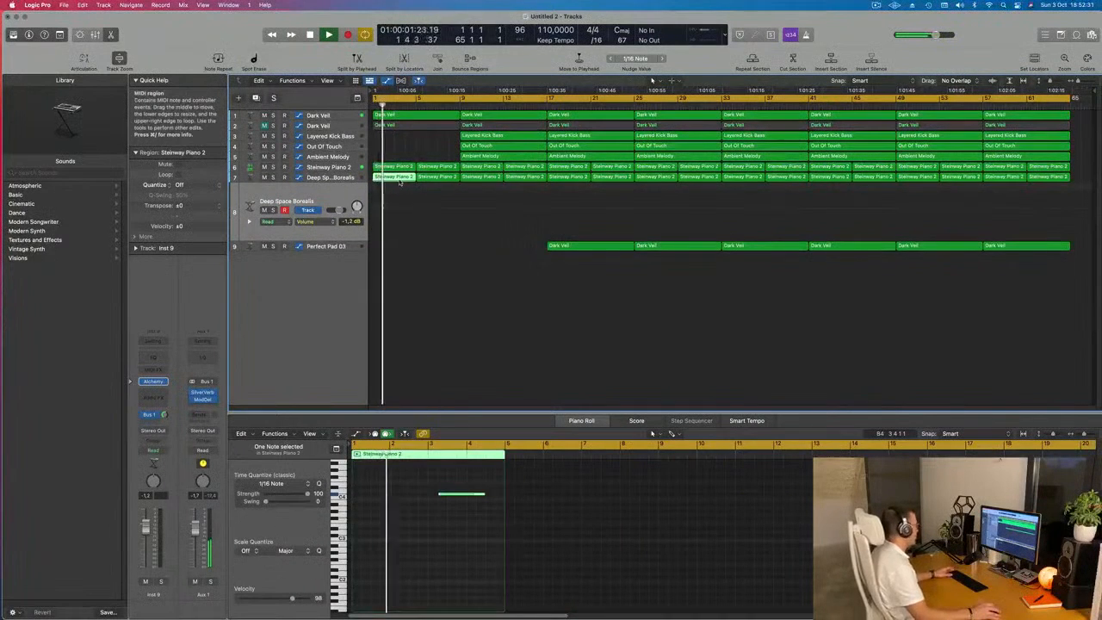
pyautogui.moveTo(396, 178); pyautogui.dragTo(395, 192)
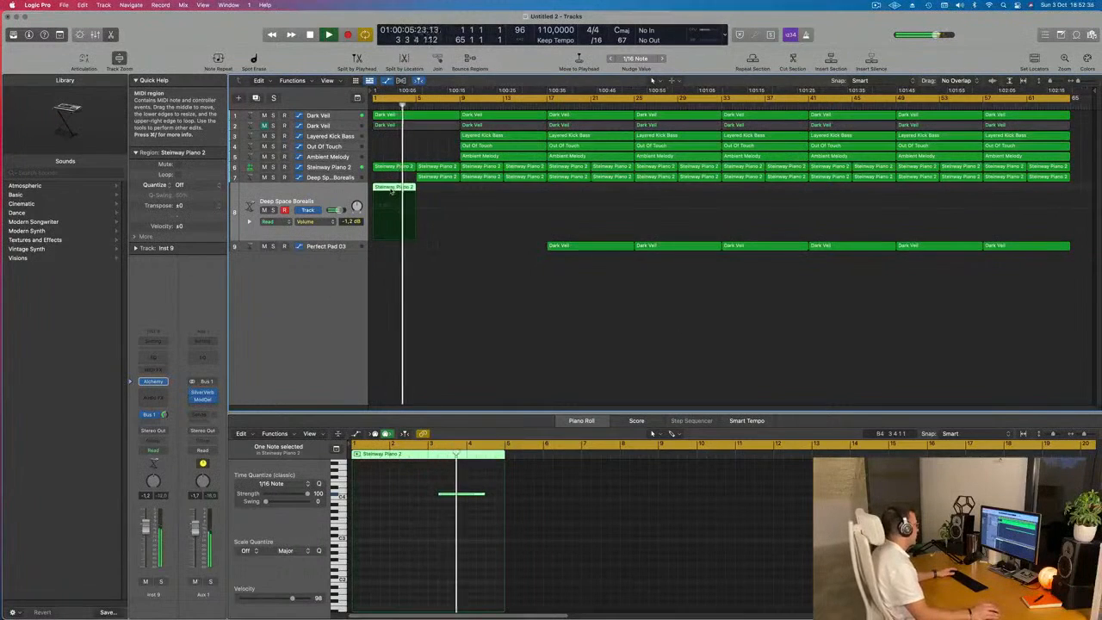
pyautogui.press('Return')
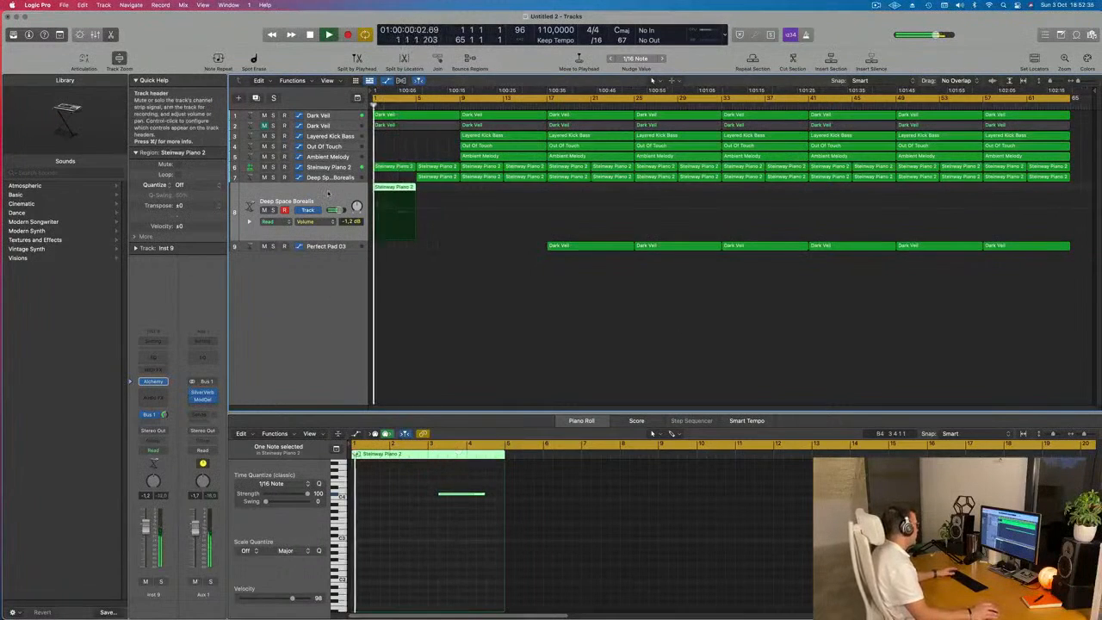
# - Open Alchemy on the duplicated track and audition the Deserted Moon, Digital Meditation and Dissonant Voices presets
pyautogui.click(153, 382)
pyautogui.moveTo(652, 129); pyautogui.dragTo(677, 149)
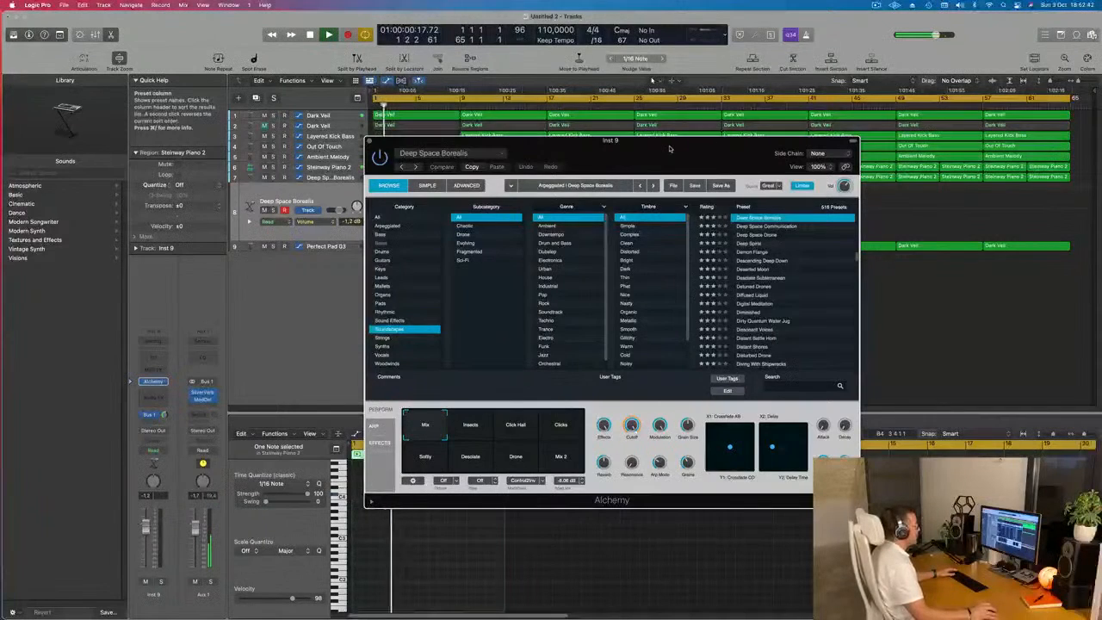
pyautogui.moveTo(669, 148); pyautogui.dragTo(815, 160)
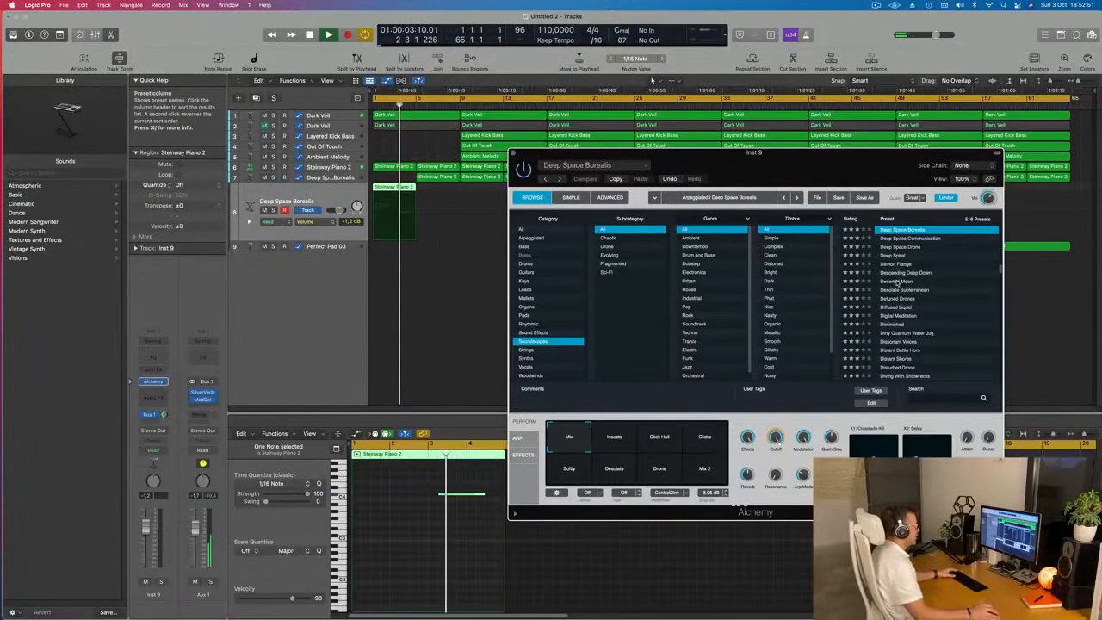
pyautogui.moveTo(841, 161); pyautogui.dragTo(772, 182)
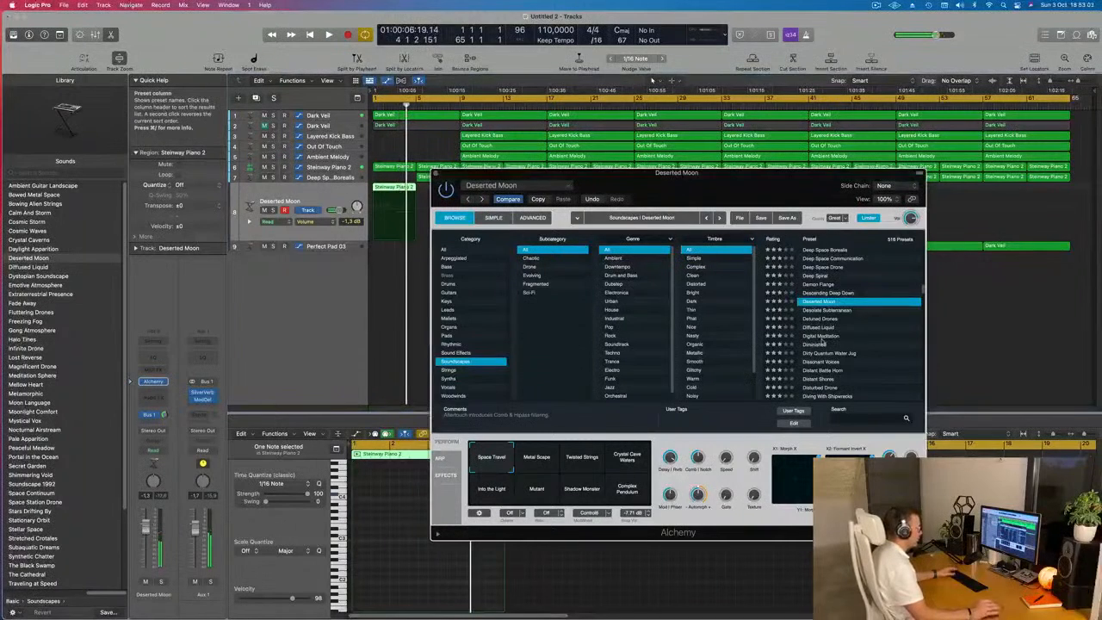
pyautogui.click(820, 335)
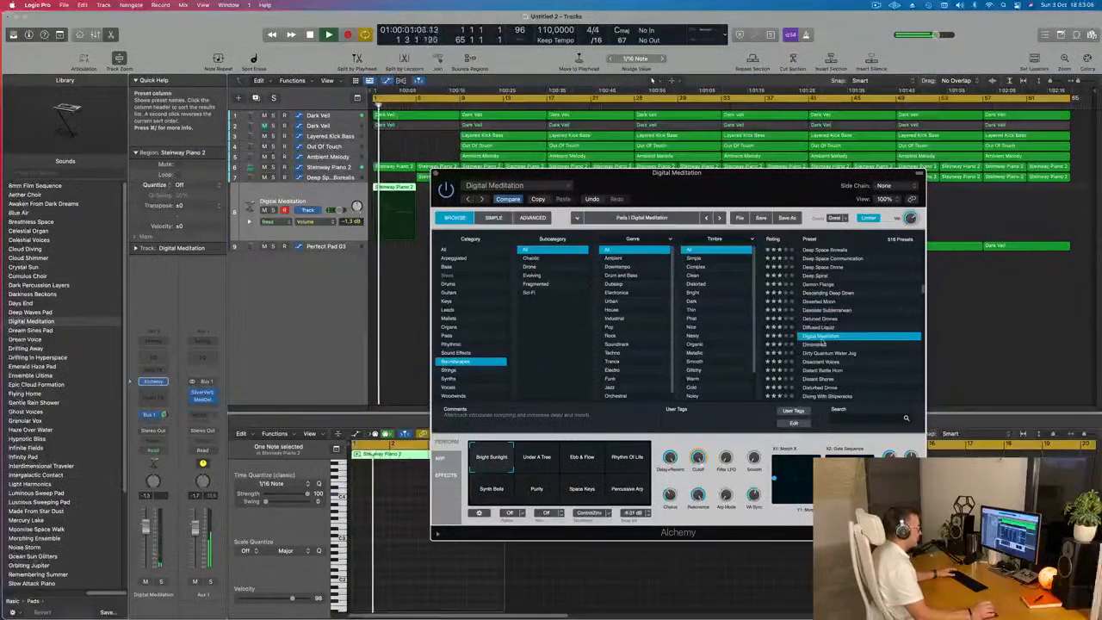
pyautogui.scroll(-1, 851, 344)
pyautogui.scroll(-2, 851, 344)
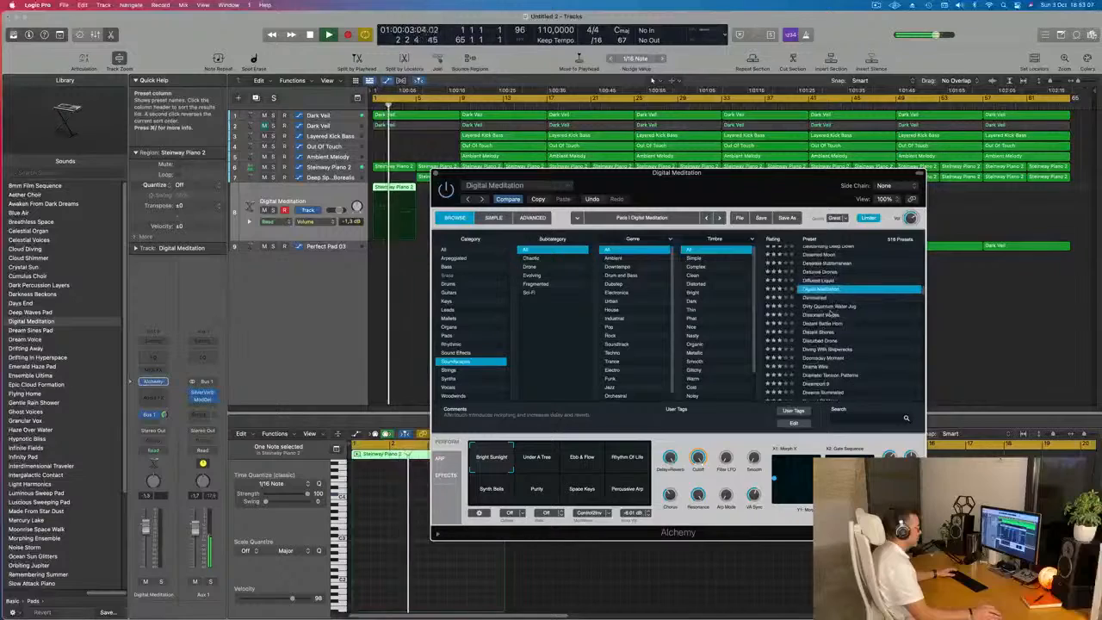
pyautogui.click(826, 316)
pyautogui.moveTo(754, 179); pyautogui.dragTo(804, 183)
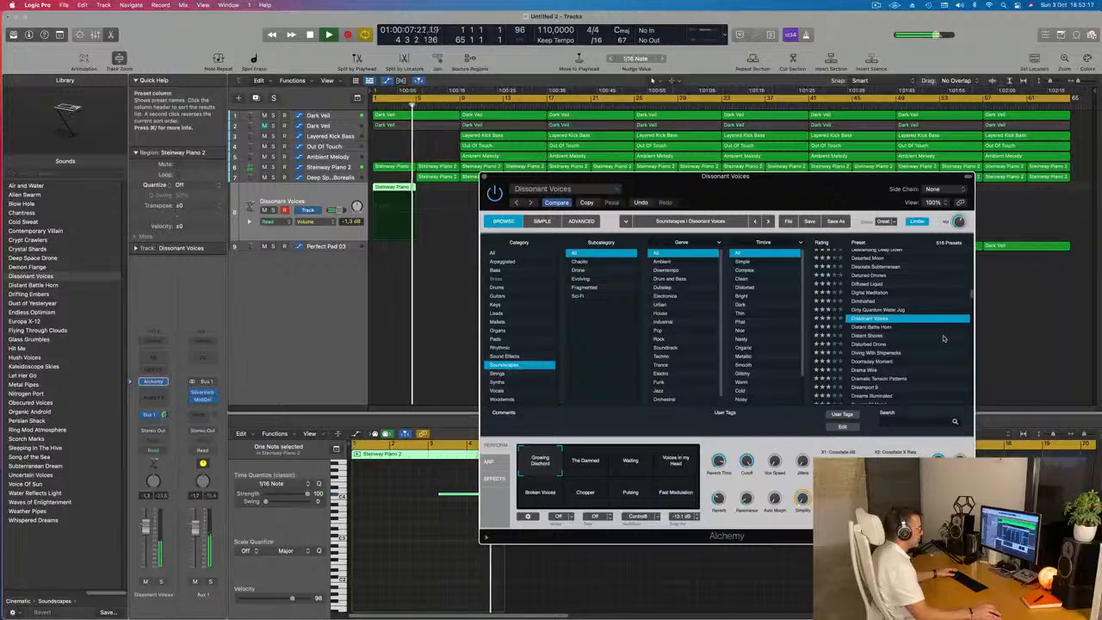
# - Try the Dystopian Soundscape preset in Alchemy on the duplicated track and move the plug-in window clear of the regions
pyautogui.scroll(-2, 944, 339)
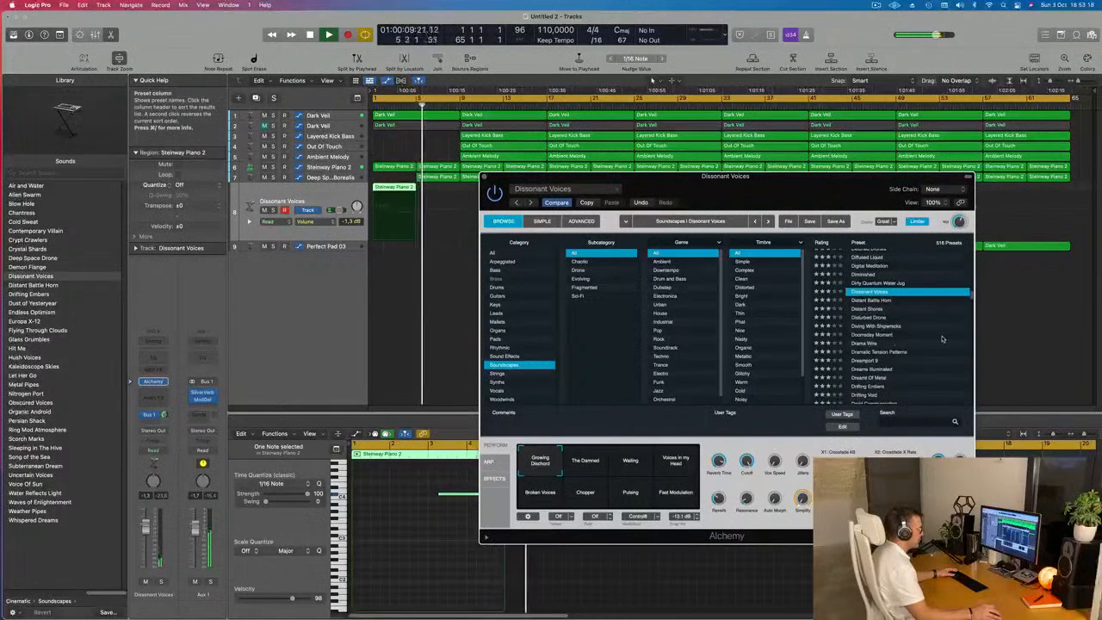
pyautogui.scroll(-3, 941, 338)
pyautogui.scroll(-2, 924, 343)
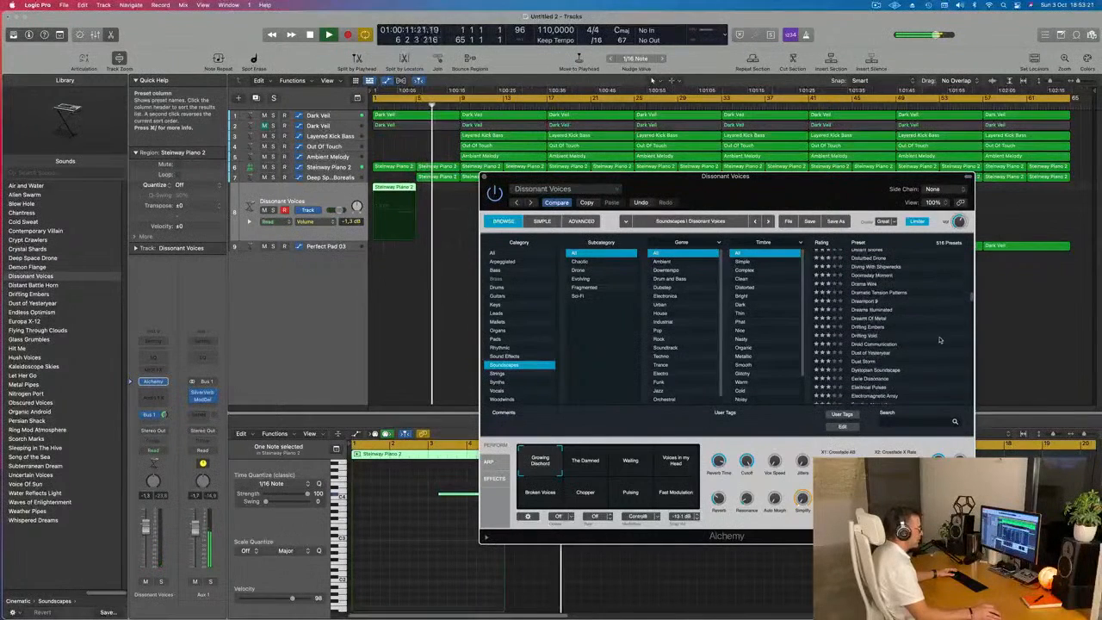
pyautogui.scroll(-3, 940, 340)
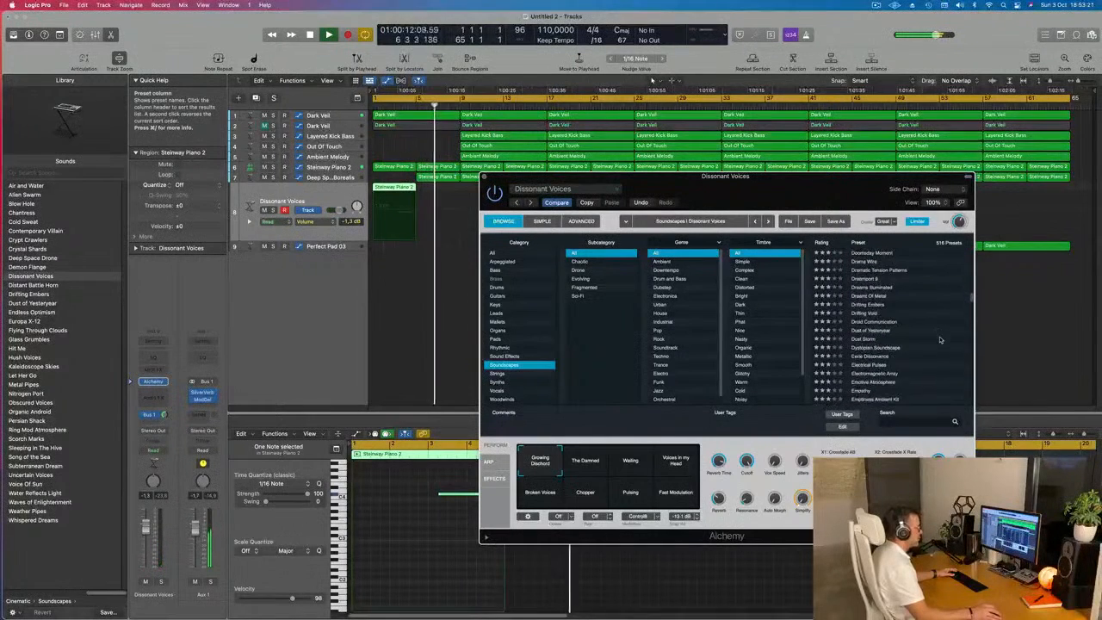
pyautogui.click(874, 341)
pyautogui.click(875, 348)
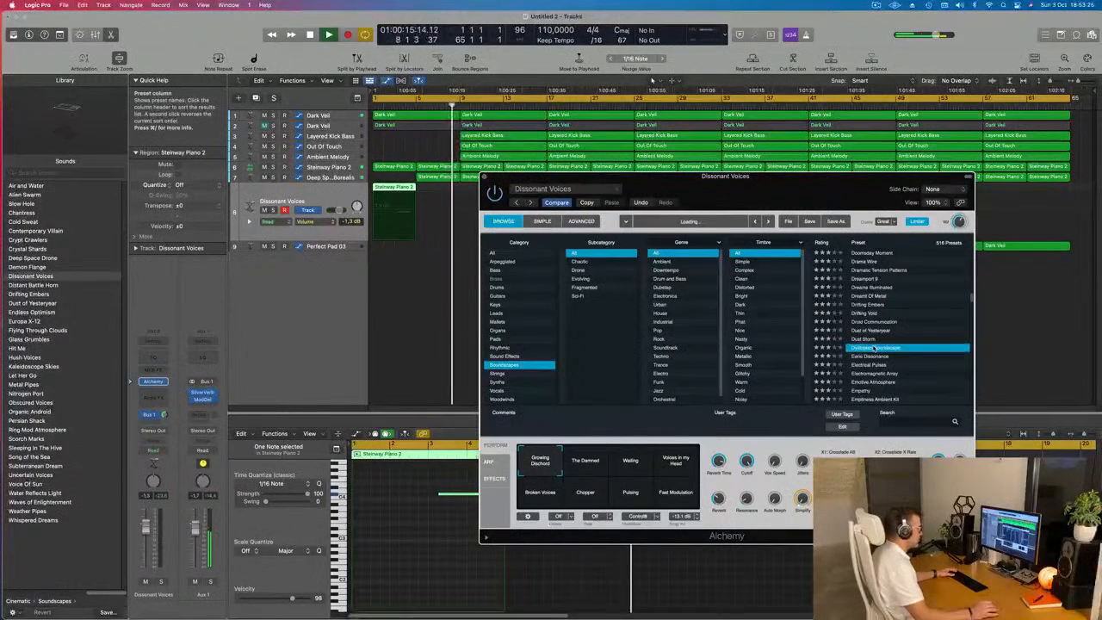
pyautogui.moveTo(816, 208); pyautogui.dragTo(758, 309)
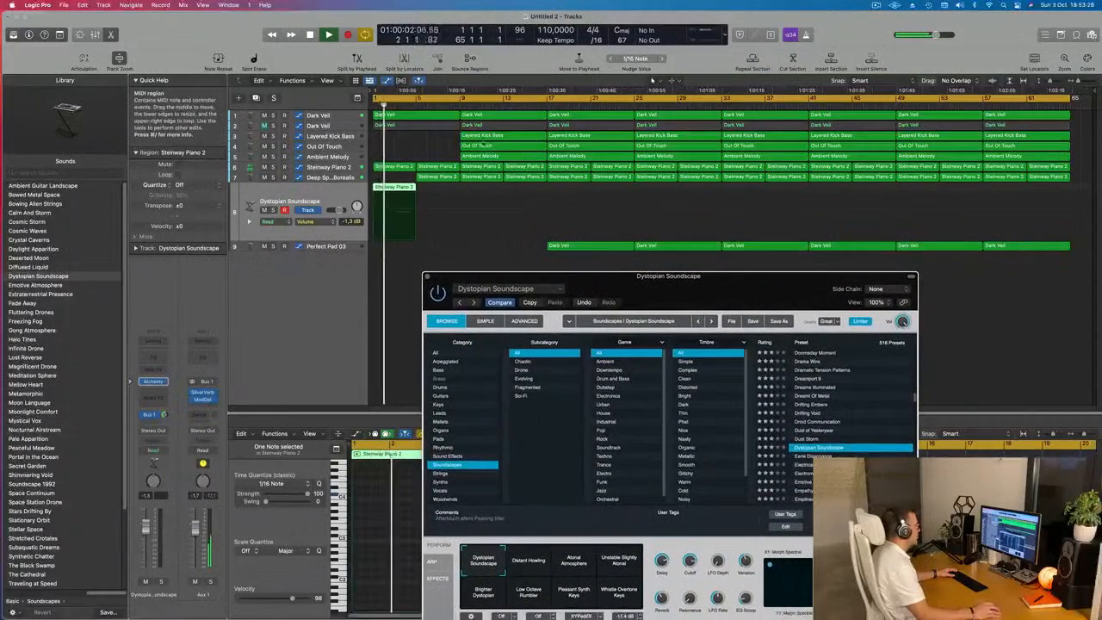
# - Delete the Layered Kick Bass, Out Of Touch and Ambient Melody regions between bars 9 and 17
pyautogui.moveTo(454, 135); pyautogui.dragTo(484, 155)
pyautogui.press('BackSpace')
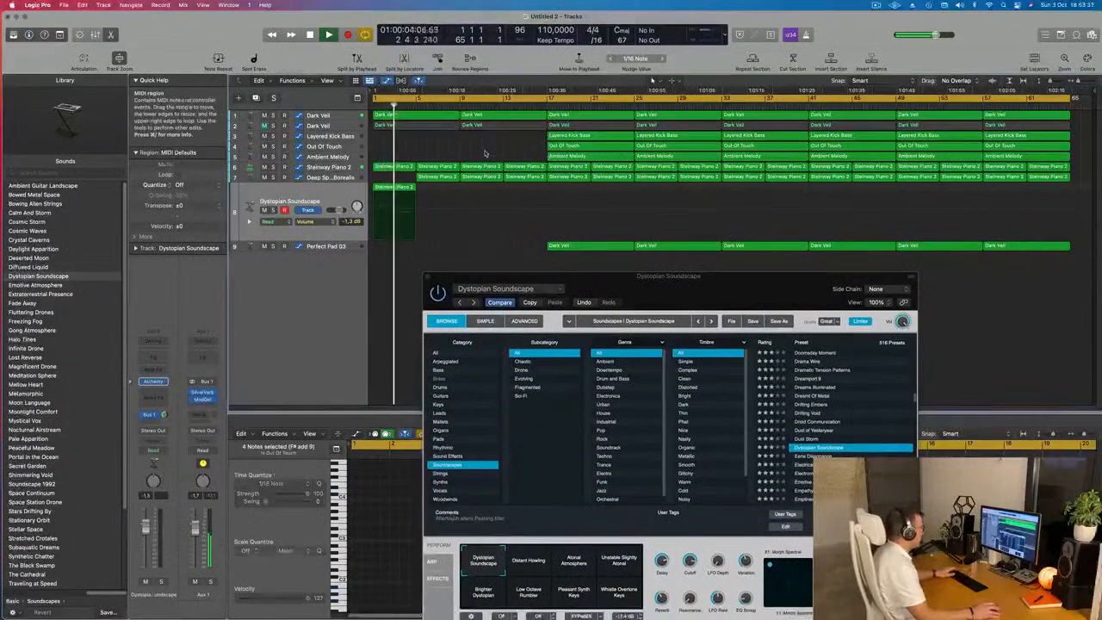
pyautogui.click(319, 176)
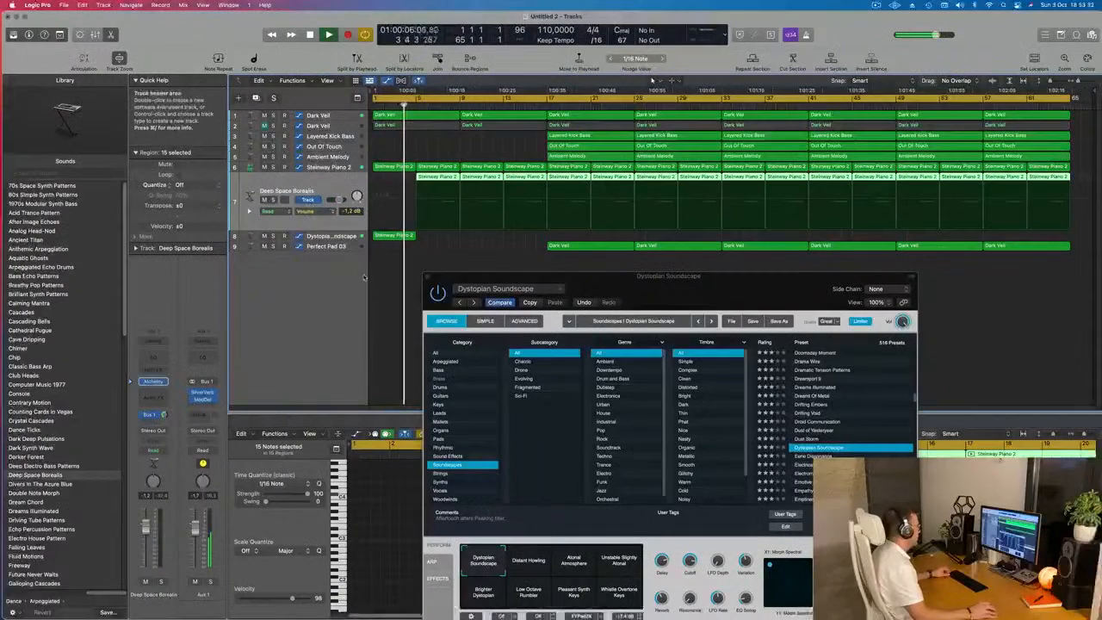
# - Load the Empathy preset in the duplicated track's Alchemy and choose its Purity performance snapshot
pyautogui.moveTo(668, 287); pyautogui.dragTo(829, 194)
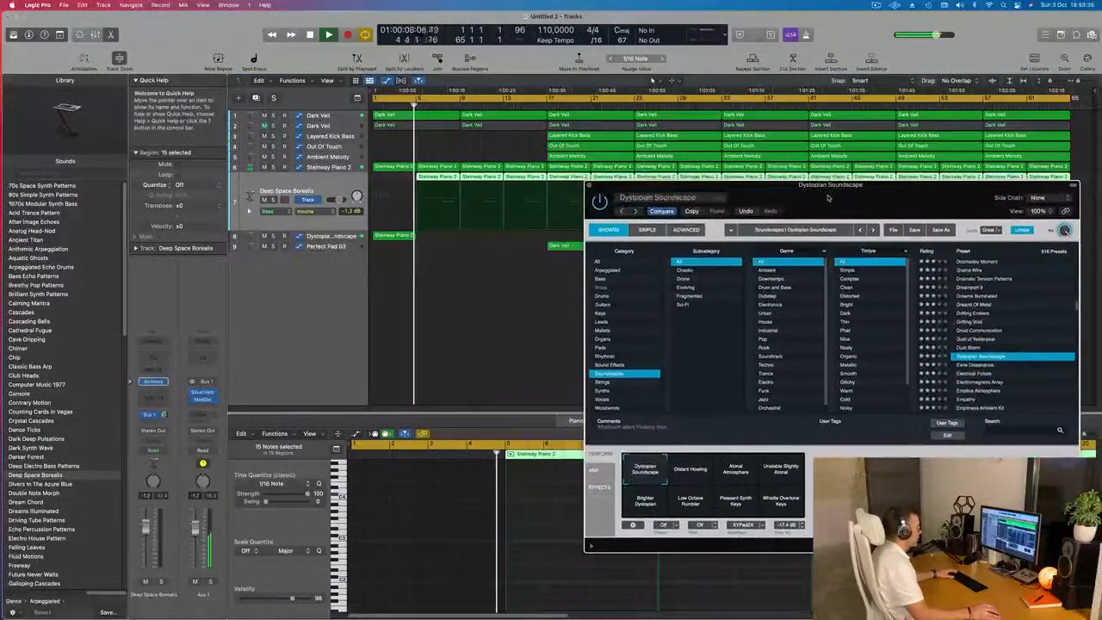
pyautogui.scroll(-3, 977, 339)
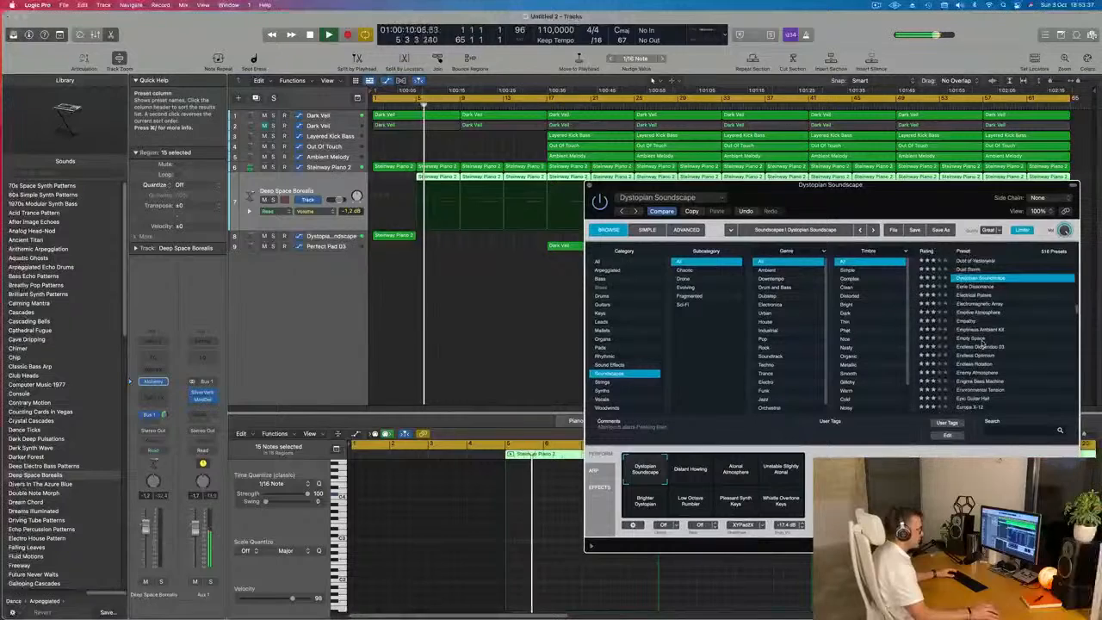
pyautogui.click(967, 321)
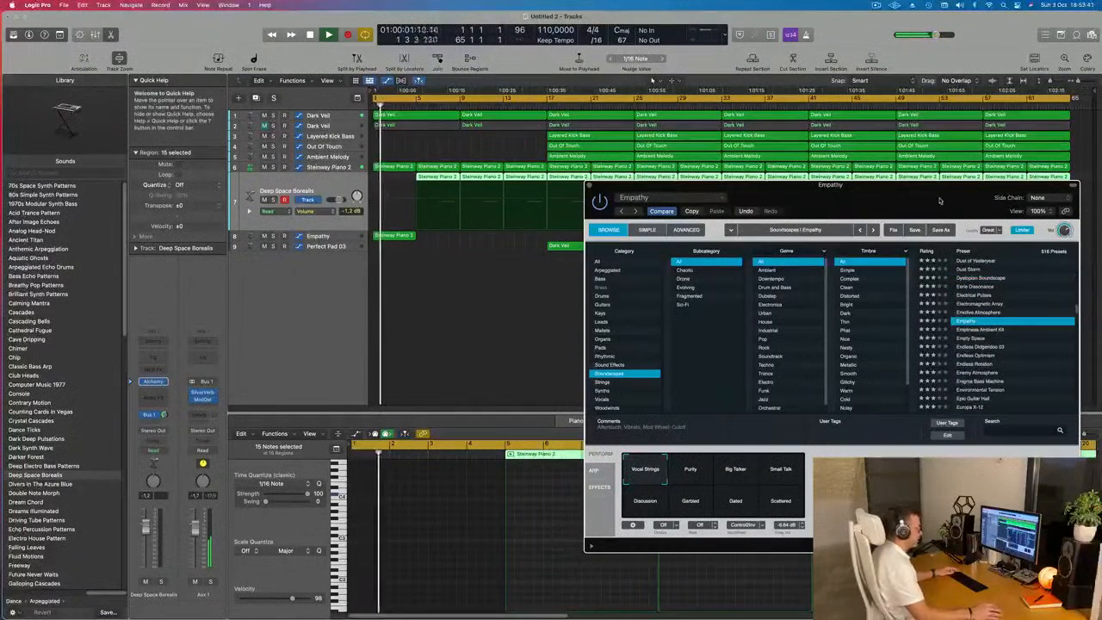
pyautogui.moveTo(939, 200); pyautogui.dragTo(833, 195)
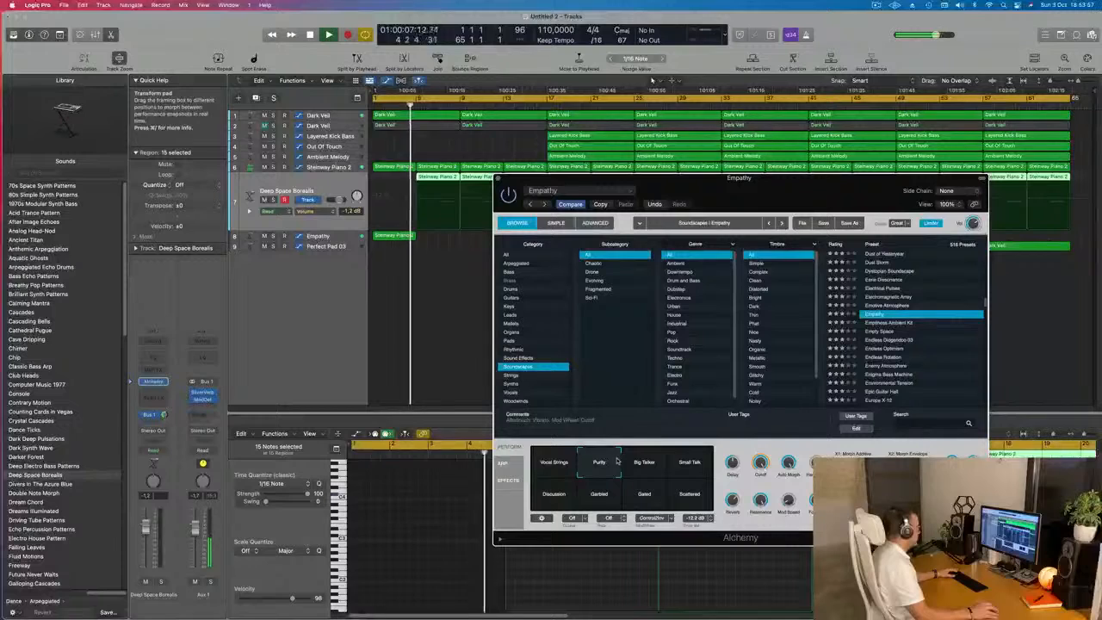
pyautogui.press('space')
# - Set the Empathy track's volume to +0.2 dB, lower its region's note by an octave and close Alchemy
pyautogui.click(345, 238)
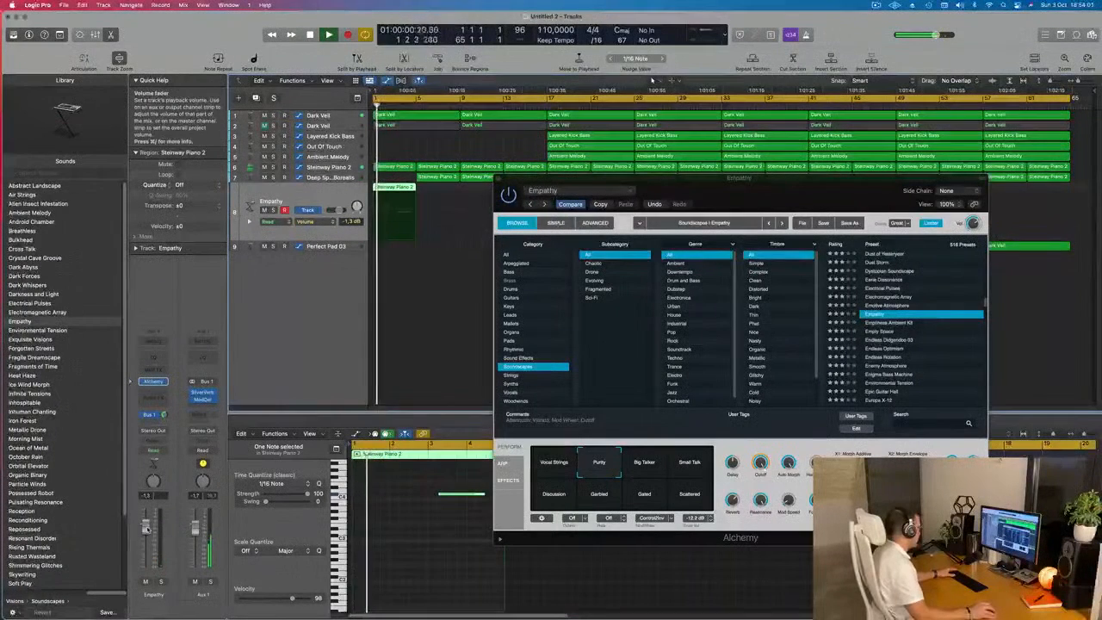
pyautogui.moveTo(438, 486); pyautogui.dragTo(456, 515)
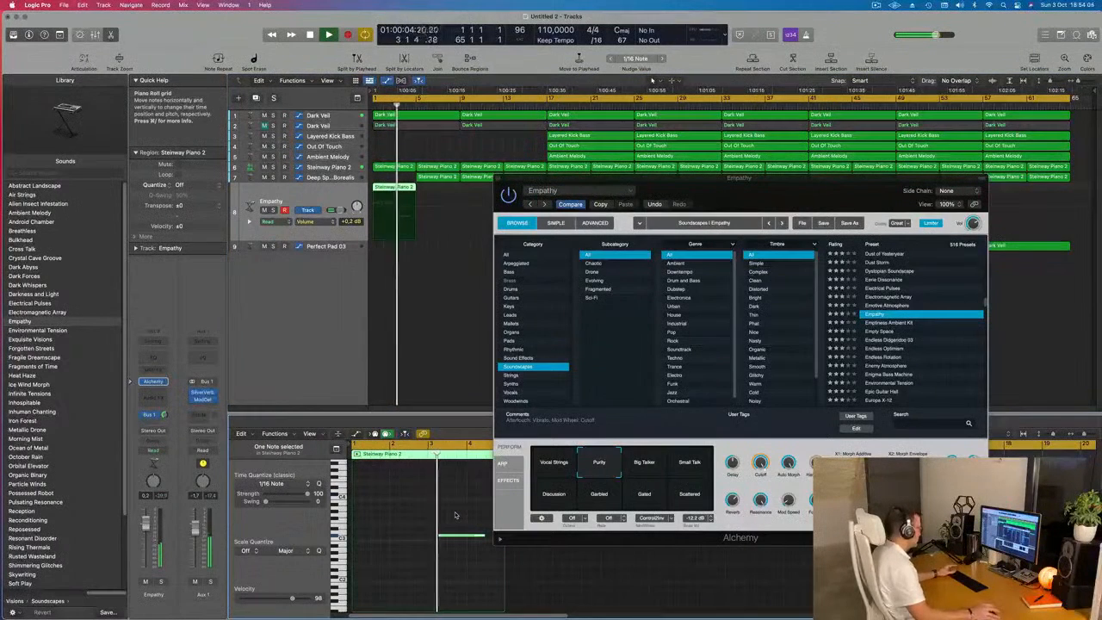
pyautogui.moveTo(747, 188); pyautogui.dragTo(583, 297)
pyautogui.click(334, 290)
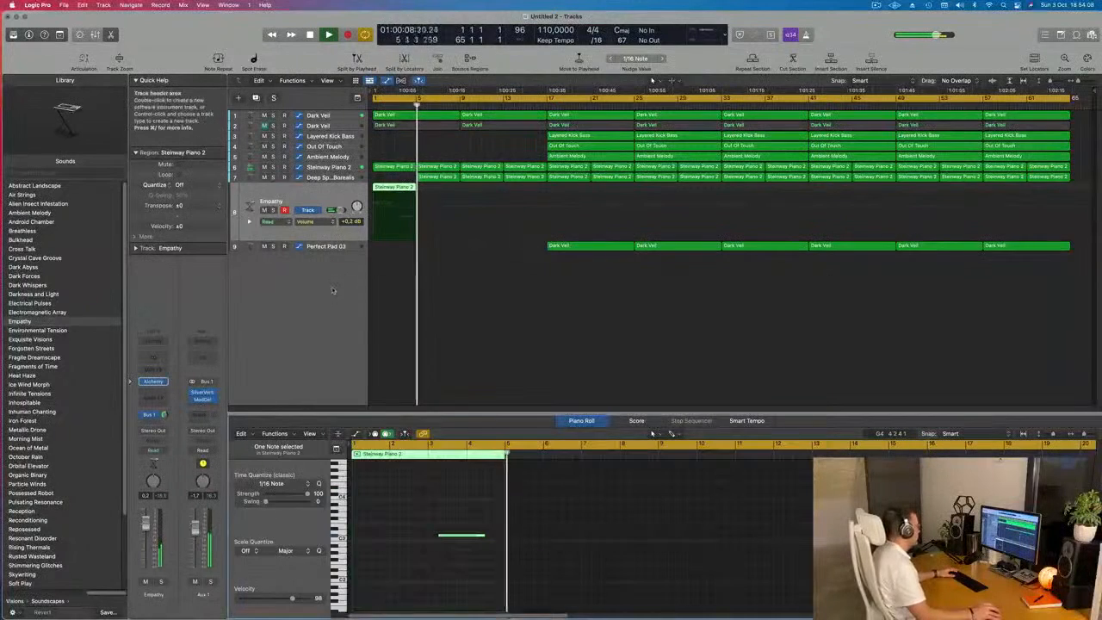
pyautogui.press('Return')
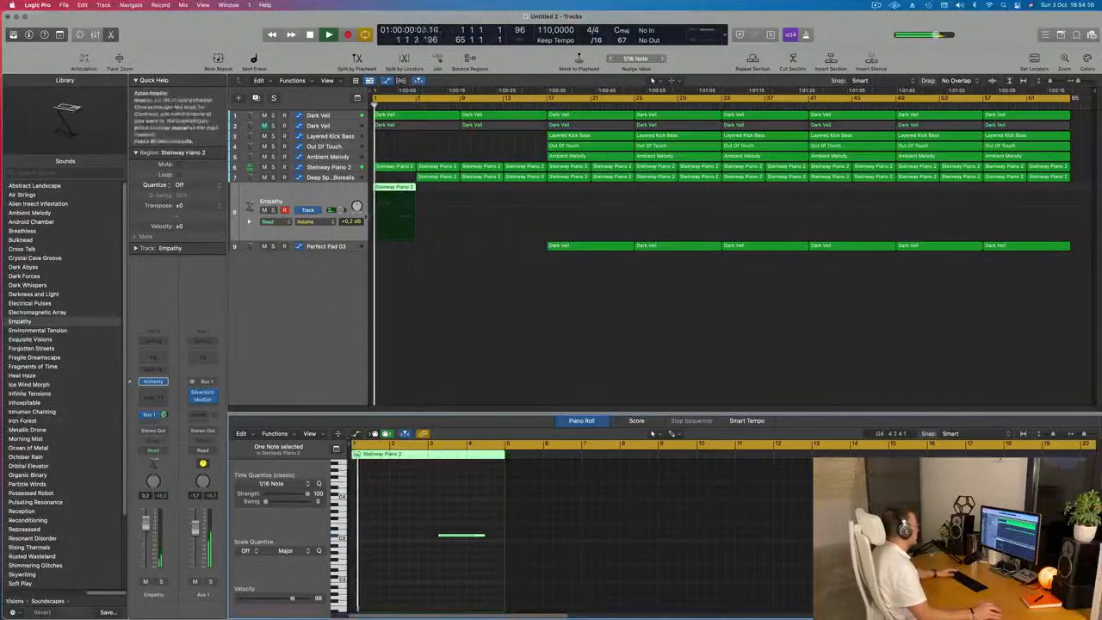
# - Repeat the Empathy track's region three times to reach bar 17 and set the track's volume to -2.8 dB
pyautogui.click(398, 191)
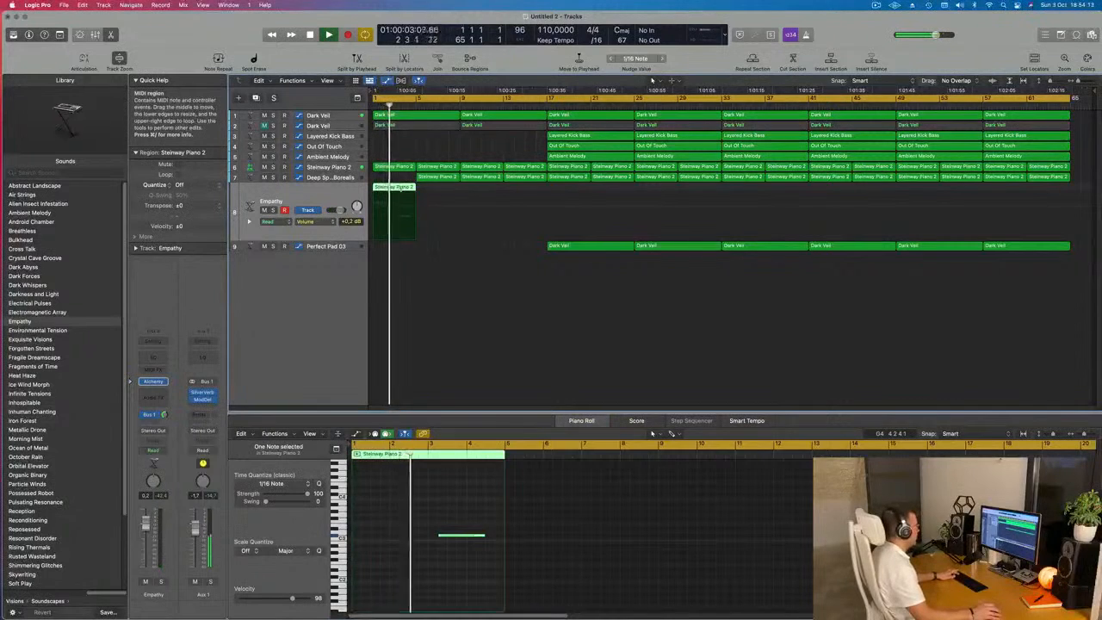
pyautogui.press('super+r')
pyautogui.press('super+r')
pyautogui.press('super+r')
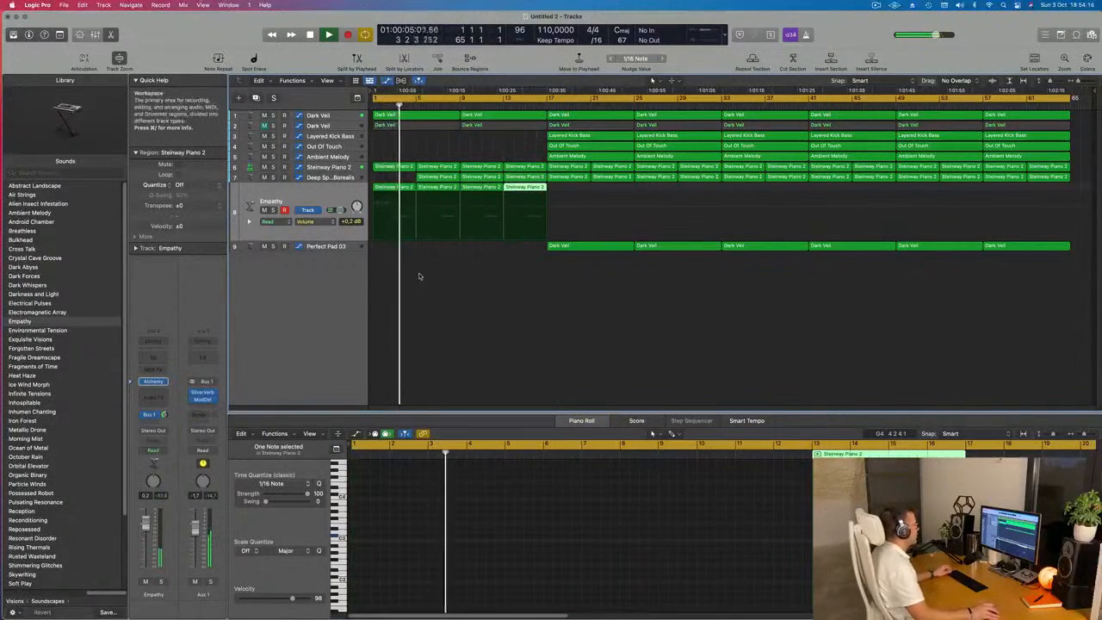
pyautogui.click(422, 279)
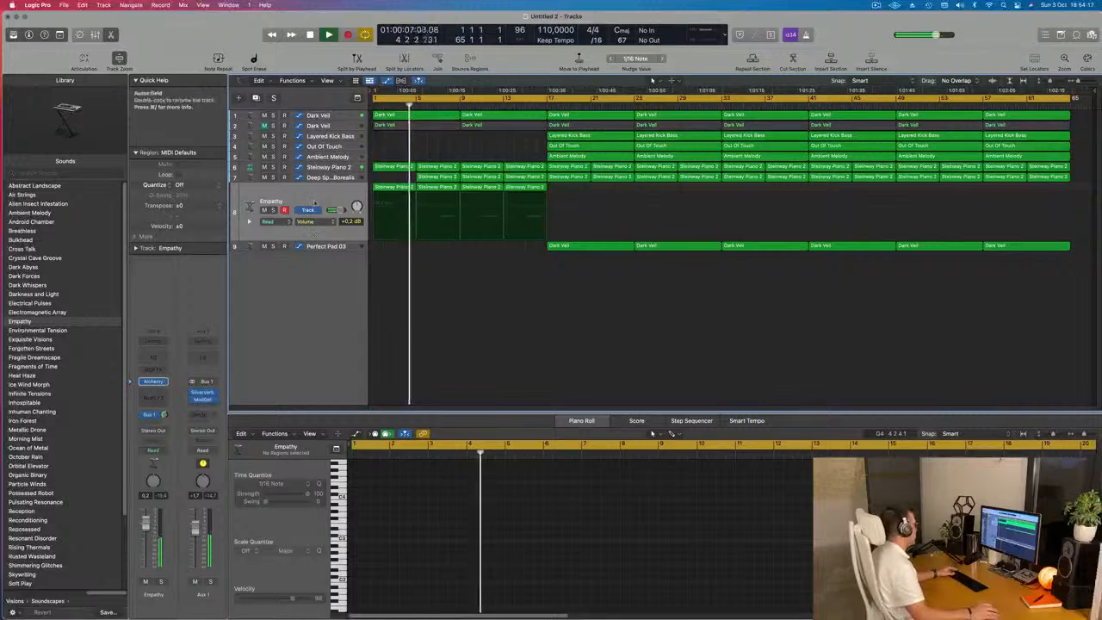
pyautogui.click(276, 215)
pyautogui.moveTo(145, 522); pyautogui.dragTo(145, 531)
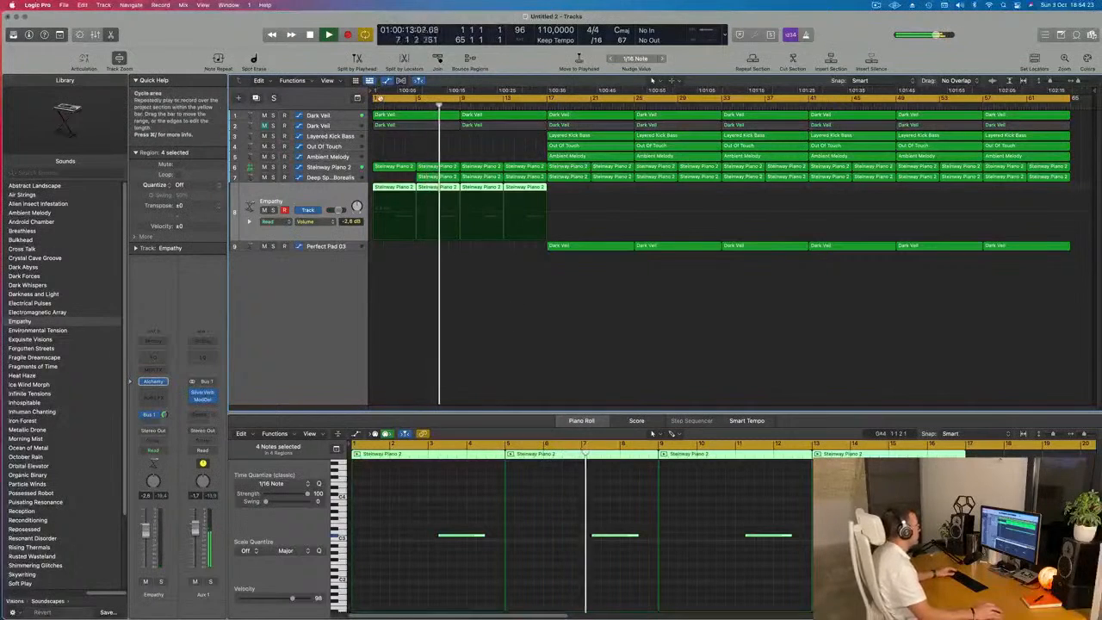
# - Raise the first Dark Veil track's Cutoff automation at bar 17 so it keeps ramping up from bar 9
pyautogui.click(284, 115)
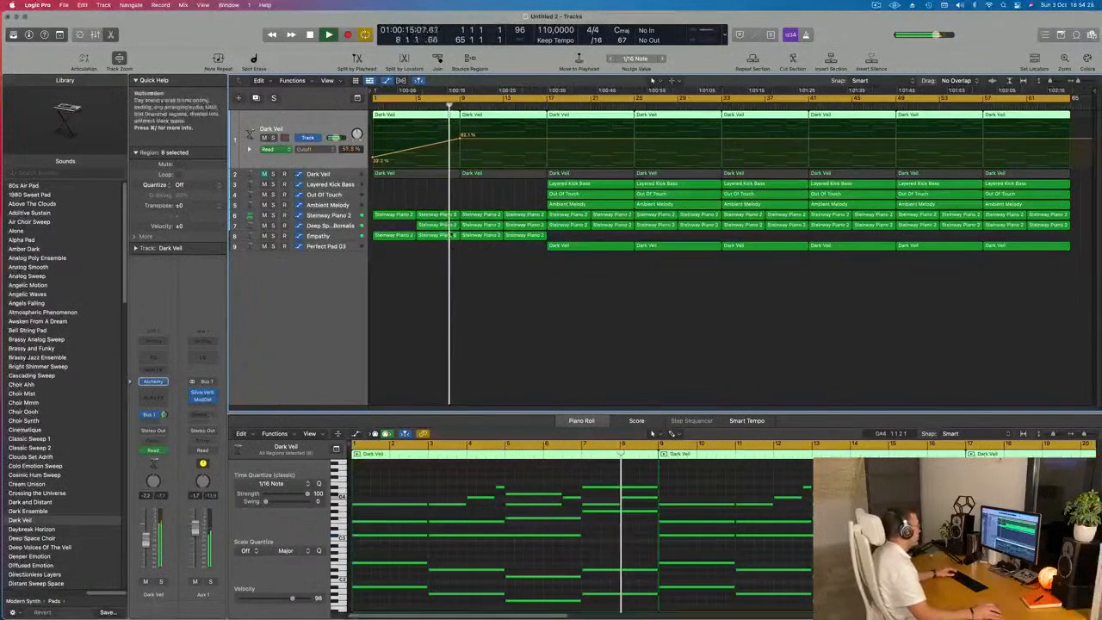
pyautogui.click(480, 225)
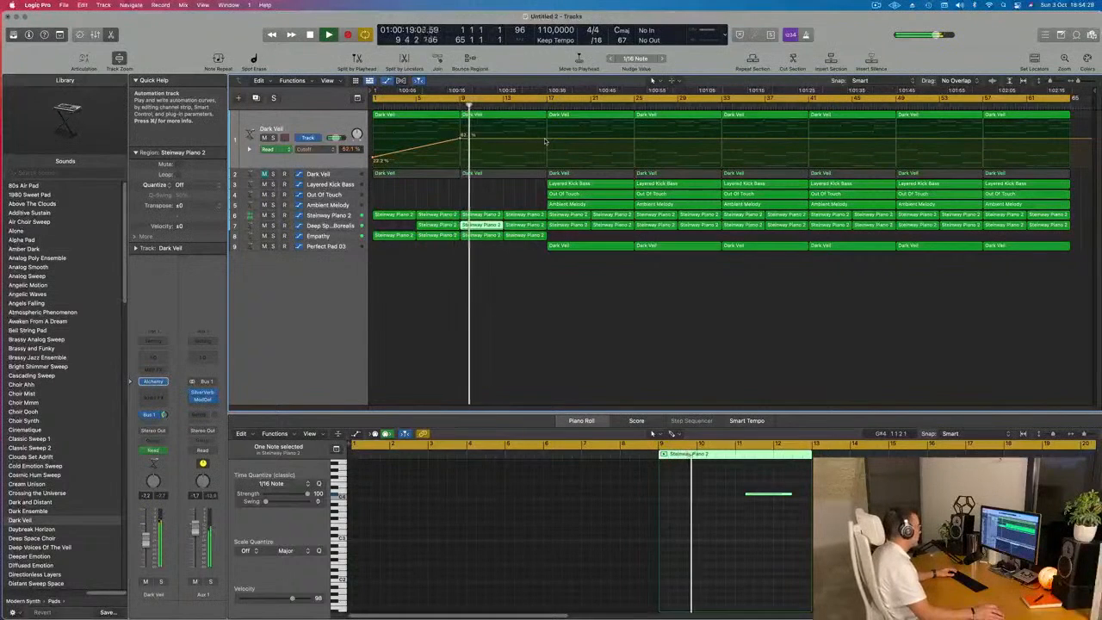
pyautogui.moveTo(534, 138); pyautogui.dragTo(546, 128)
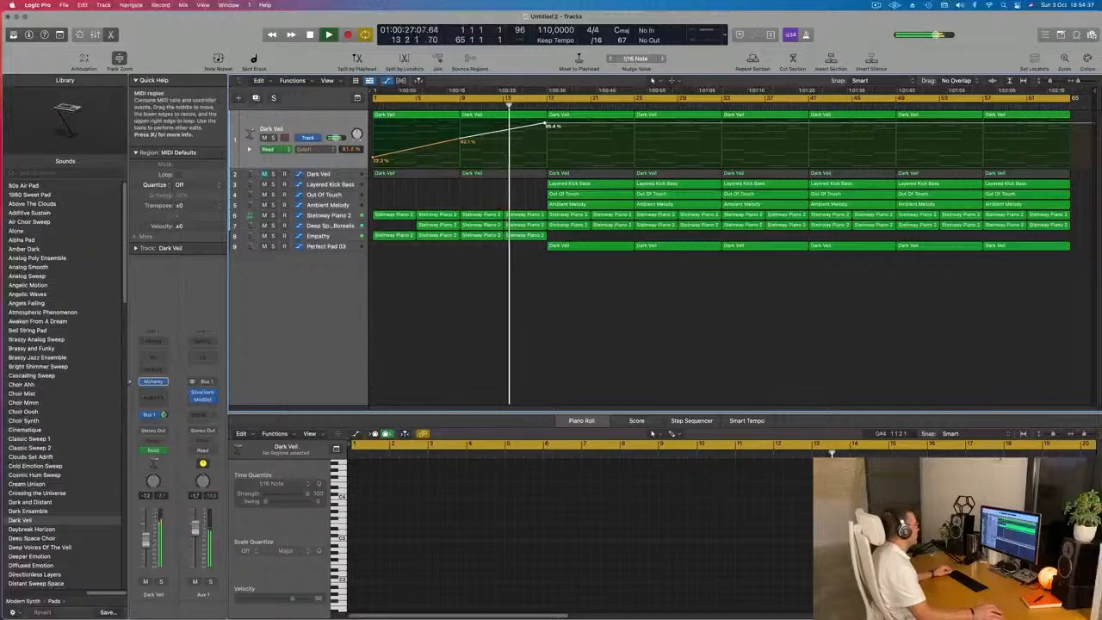
# - Delete the Steinway Piano 2 regions between bars 17 and 33
pyautogui.click(571, 173)
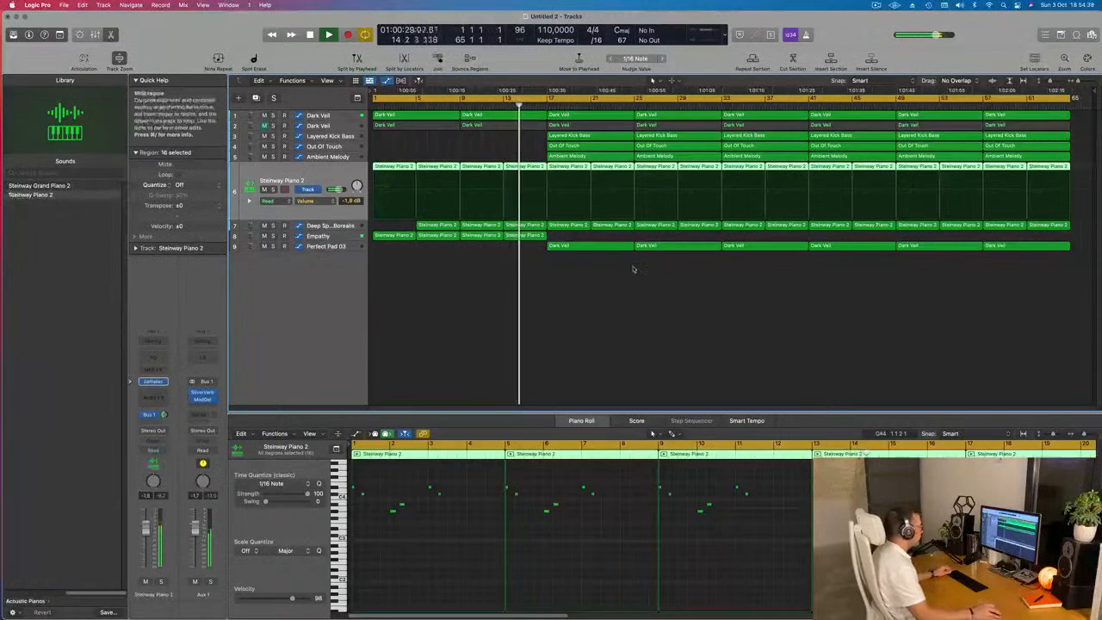
pyautogui.click(572, 172)
pyautogui.press('Delete')
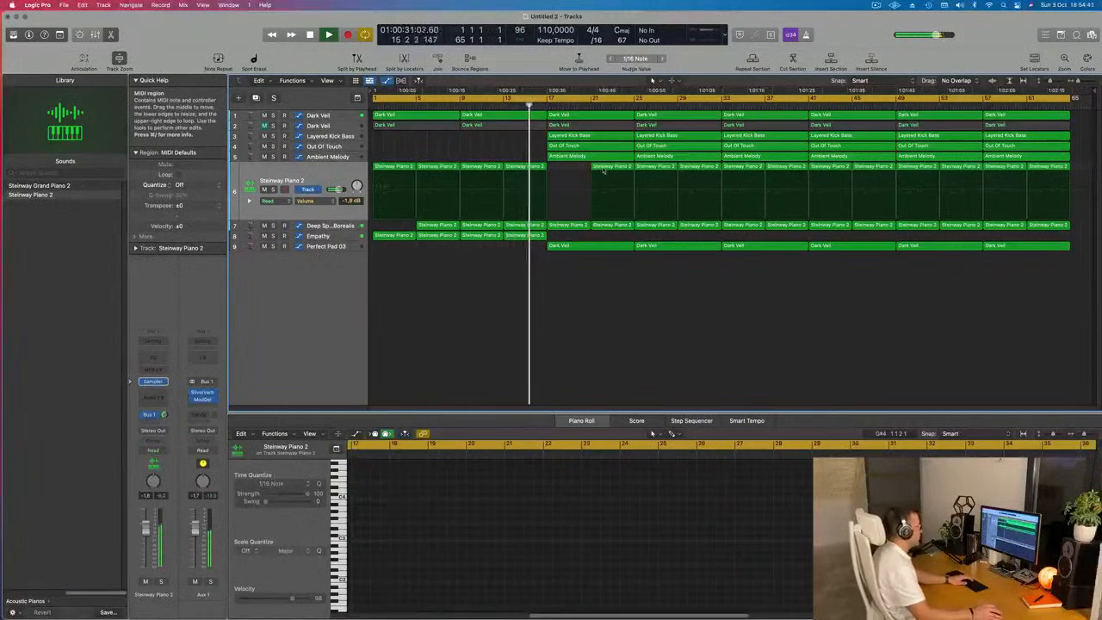
pyautogui.click(652, 169)
pyautogui.press('Delete')
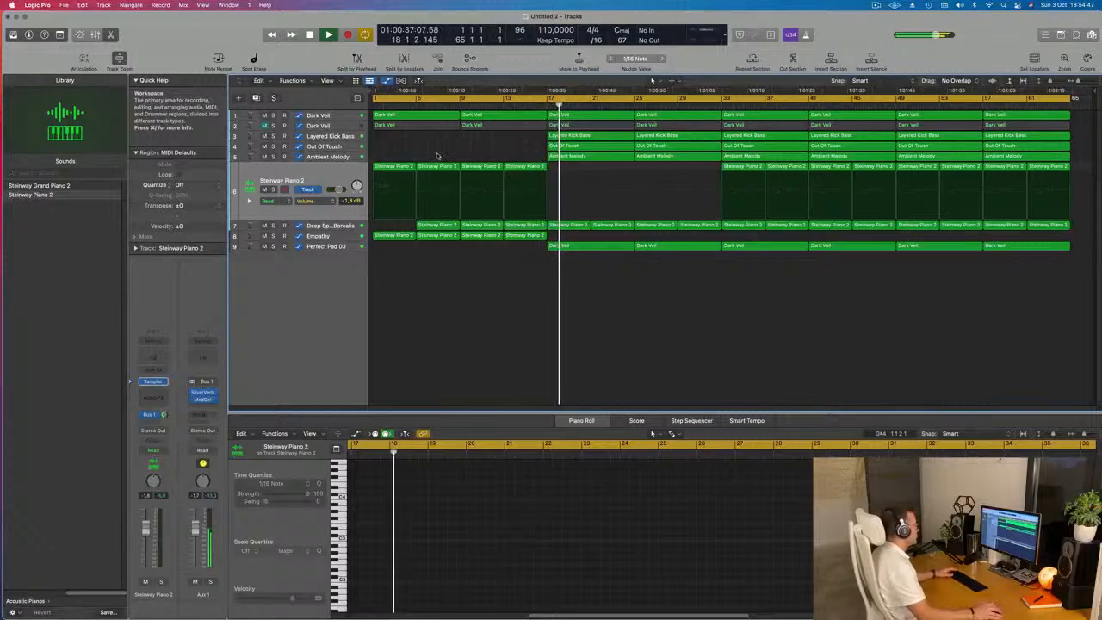
# - Replay from the start and shape the first Dark Veil track's Cutoff automation to peak at 100% before bar 17, then drop to 0%
pyautogui.press('space')
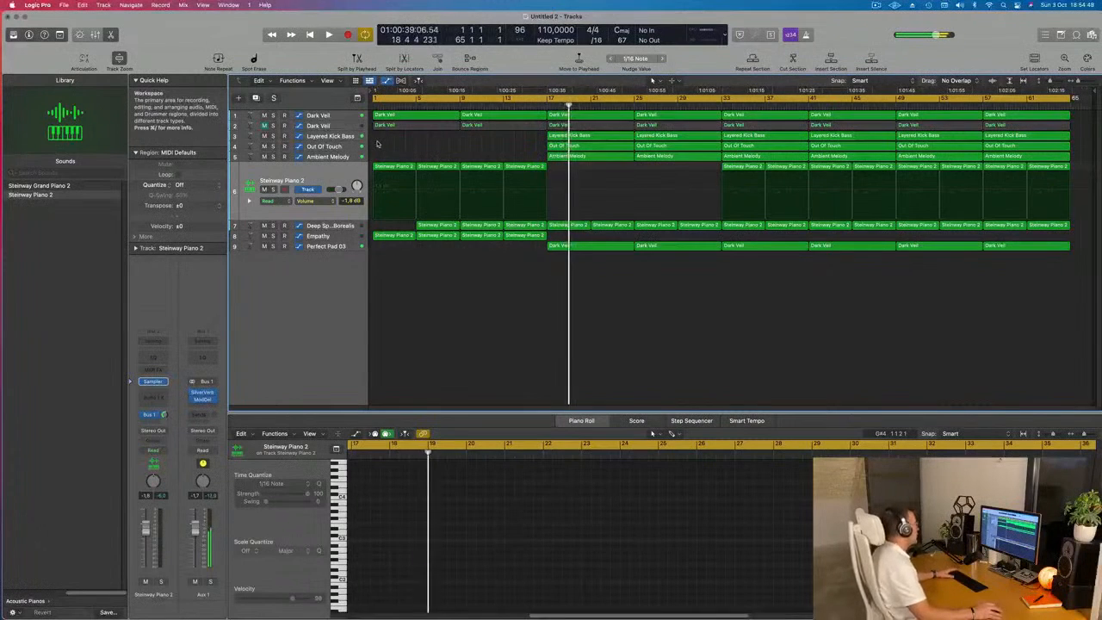
pyautogui.press('Return')
pyautogui.press('space')
pyautogui.press('Up')
pyautogui.press('Up')
pyautogui.press('Up')
pyautogui.press('Up')
pyautogui.press('Up')
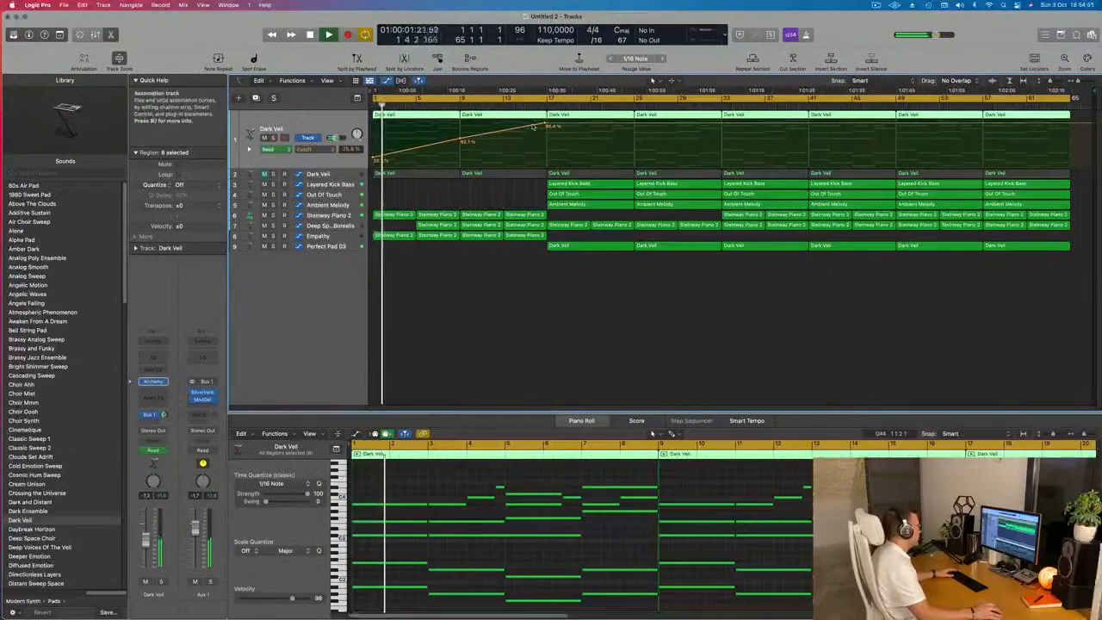
pyautogui.click(533, 126)
pyautogui.moveTo(533, 127)
pyautogui.mouseDown()
pyautogui.moveTo(544, 167)
pyautogui.moveTo(528, 99)
pyautogui.moveTo(530, 122)
pyautogui.mouseUp()
# - Name all regions in the arrangement after their tracks
pyautogui.press('super+a')
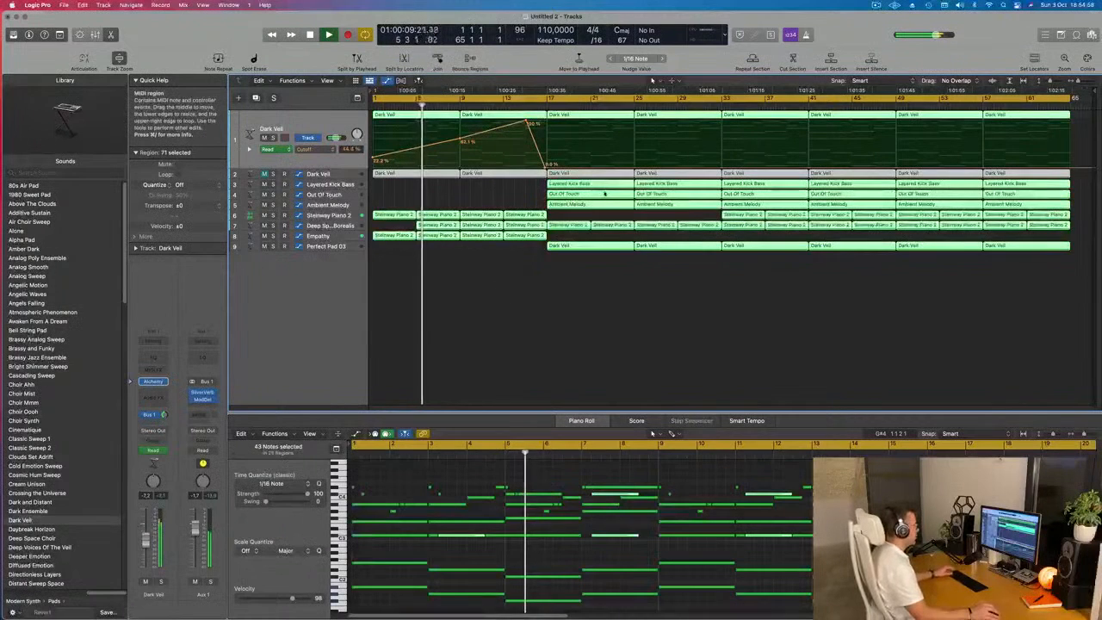
pyautogui.rightClick(605, 194)
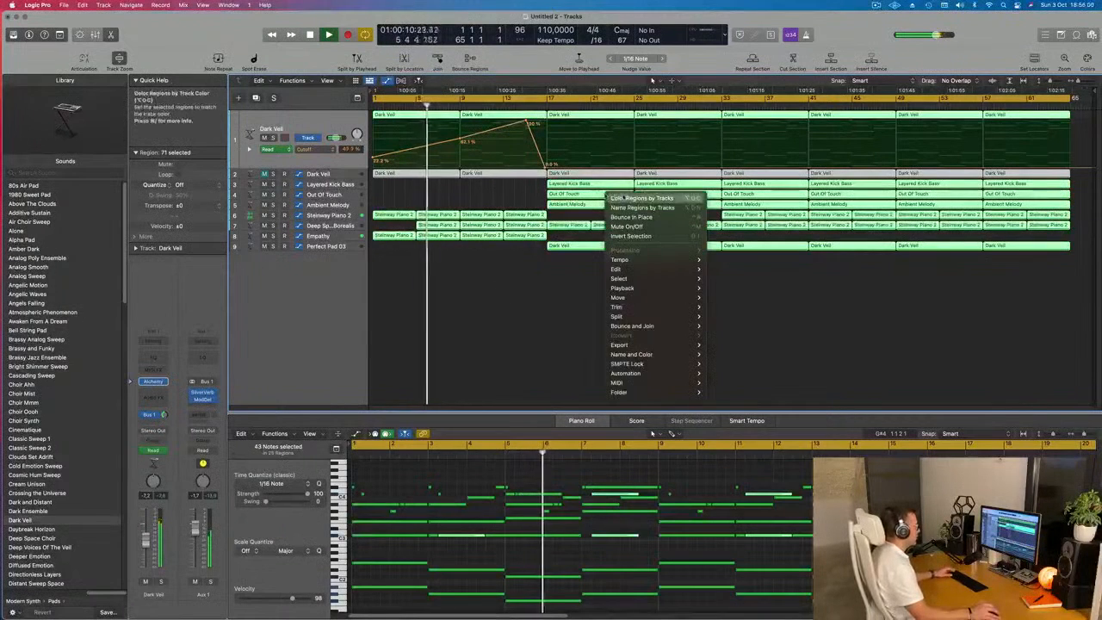
pyautogui.click(529, 323)
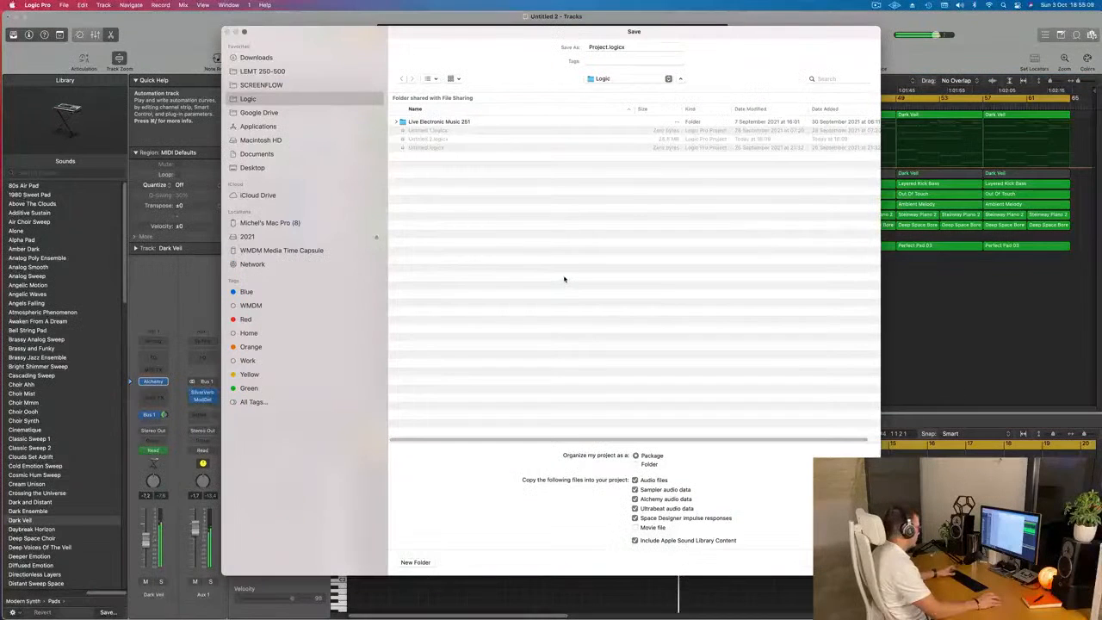
# - Dismiss the save dialog without saving and play the arrangement from the beginning to review the intro
pyautogui.press('Escape')
pyautogui.press('Return')
pyautogui.press('space')
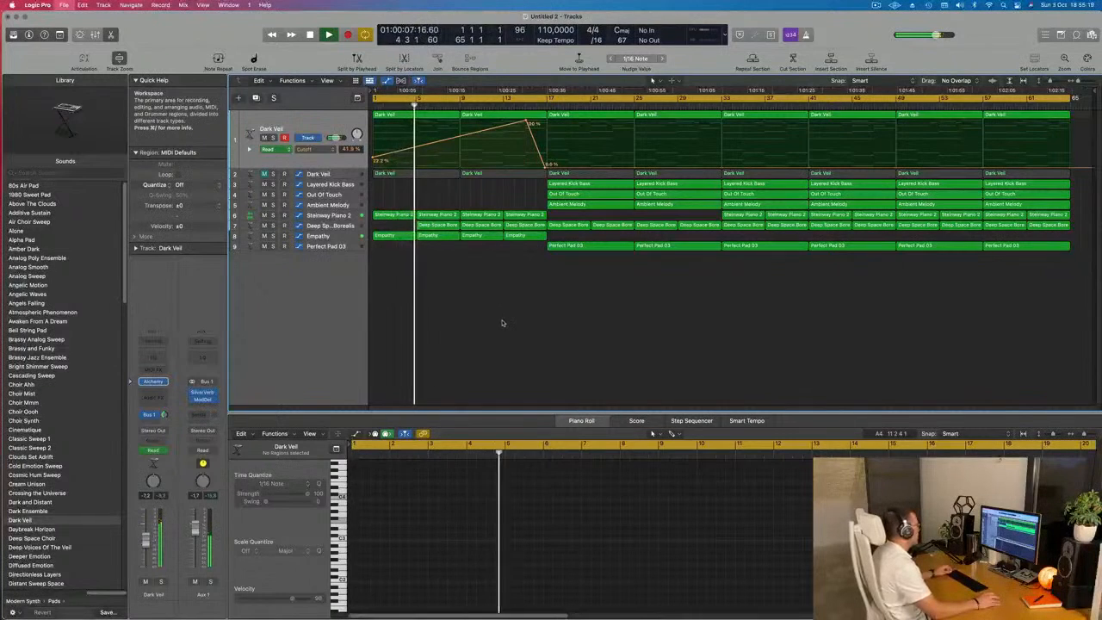
pyautogui.press('super+s')
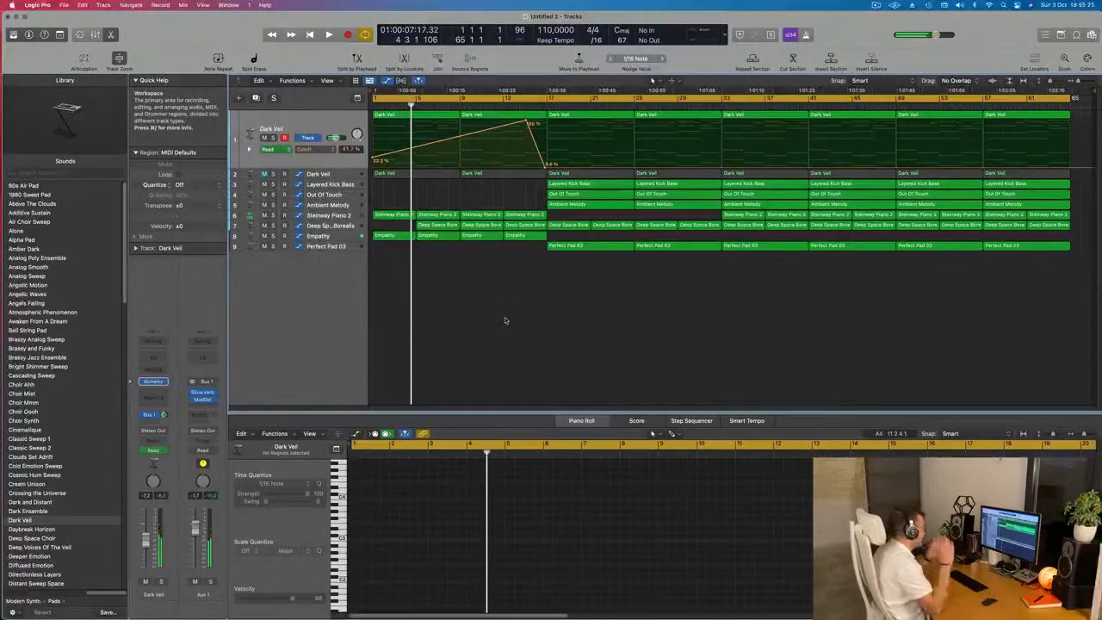
pyautogui.press('Return')
pyautogui.press('space')
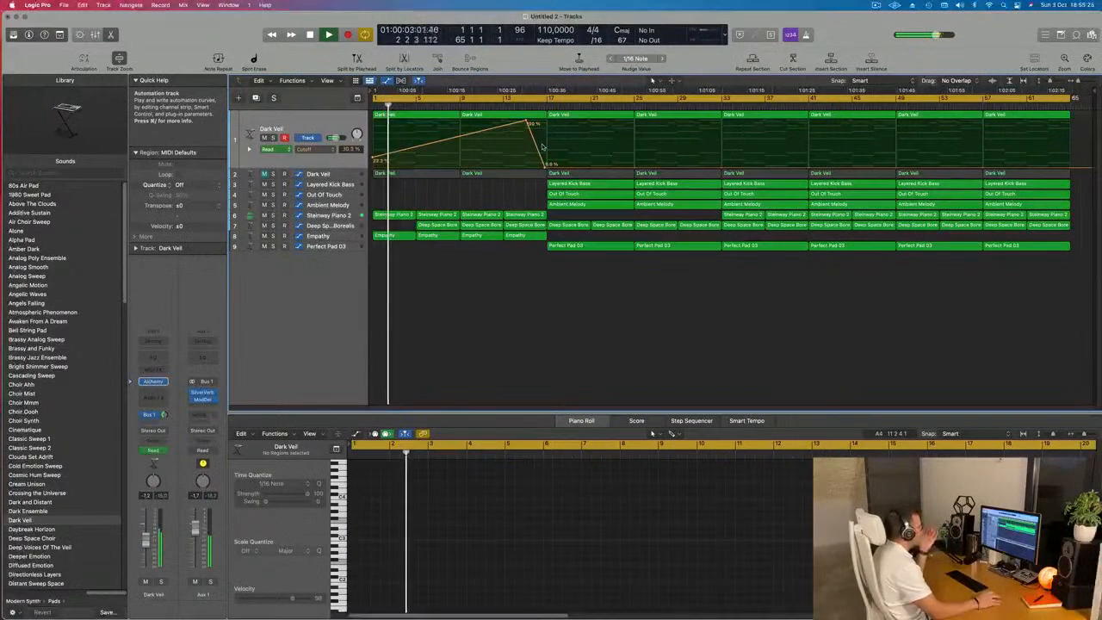
# - Examine the Empathy, Deep Space Borealis and Steinway Piano 2 parts around bar 13, selecting the piano region's notes in the Piano Roll
pyautogui.moveTo(379, 229); pyautogui.dragTo(514, 249)
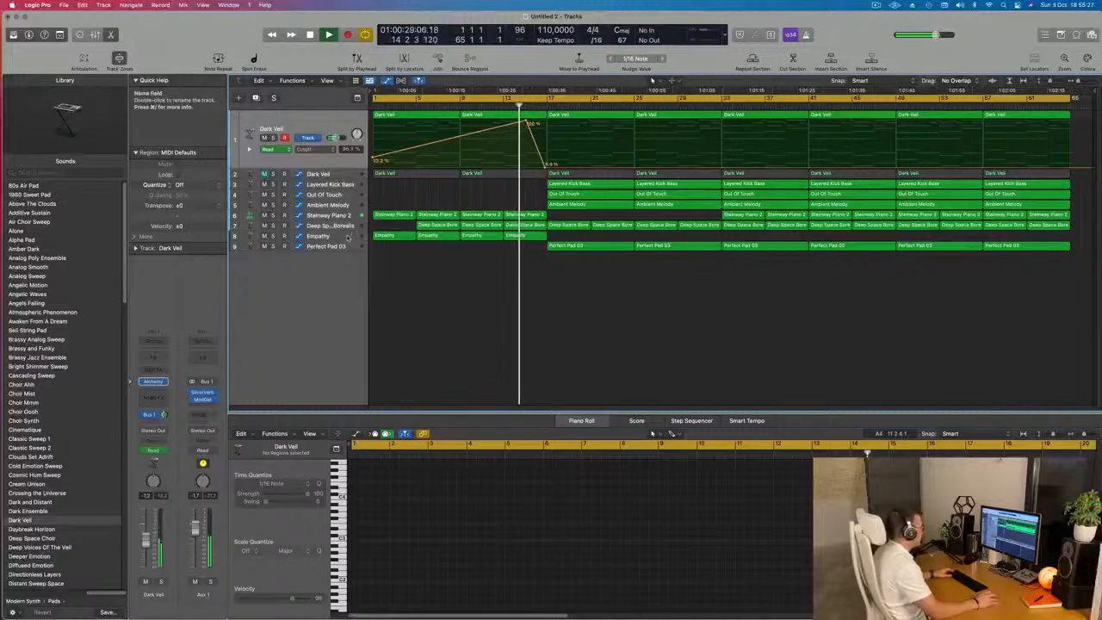
pyautogui.click(514, 249)
pyautogui.click(531, 177)
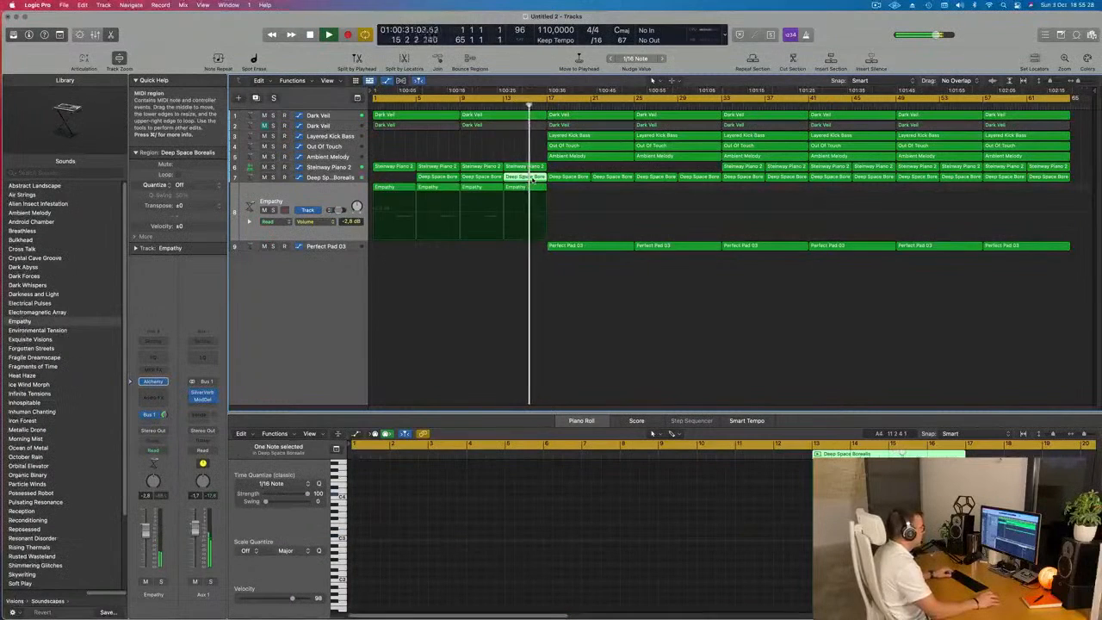
pyautogui.click(521, 165)
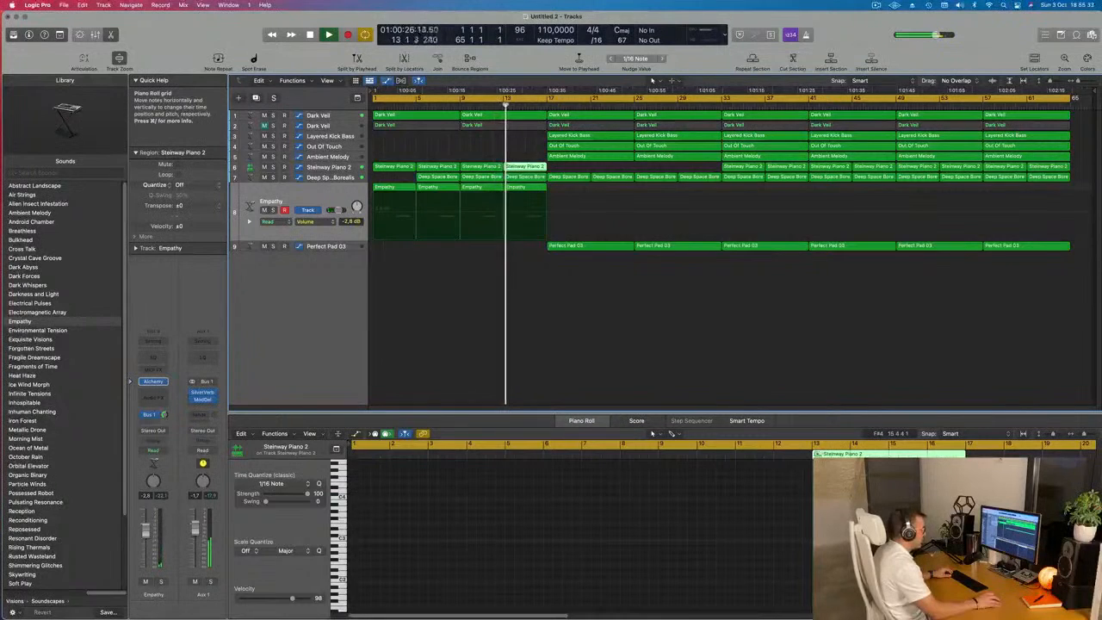
pyautogui.press('Tab')
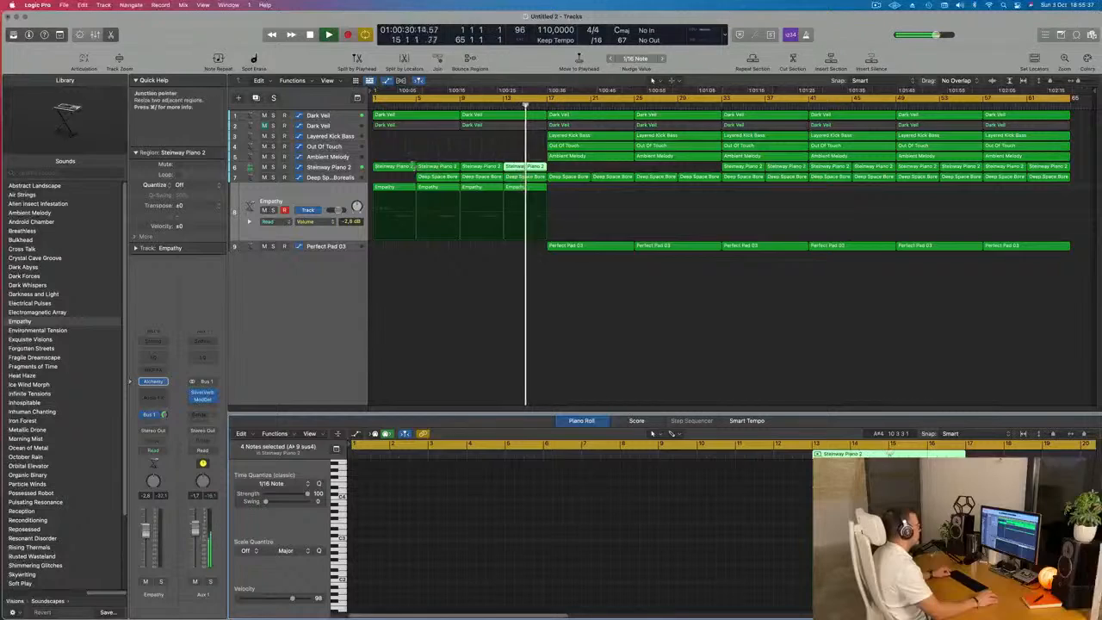
pyautogui.press('super+Right')
pyautogui.keyDown('ctrl'); pyautogui.keyDown('alt'); pyautogui.click(542, 330); pyautogui.keyUp('alt'); pyautogui.keyUp('ctrl')
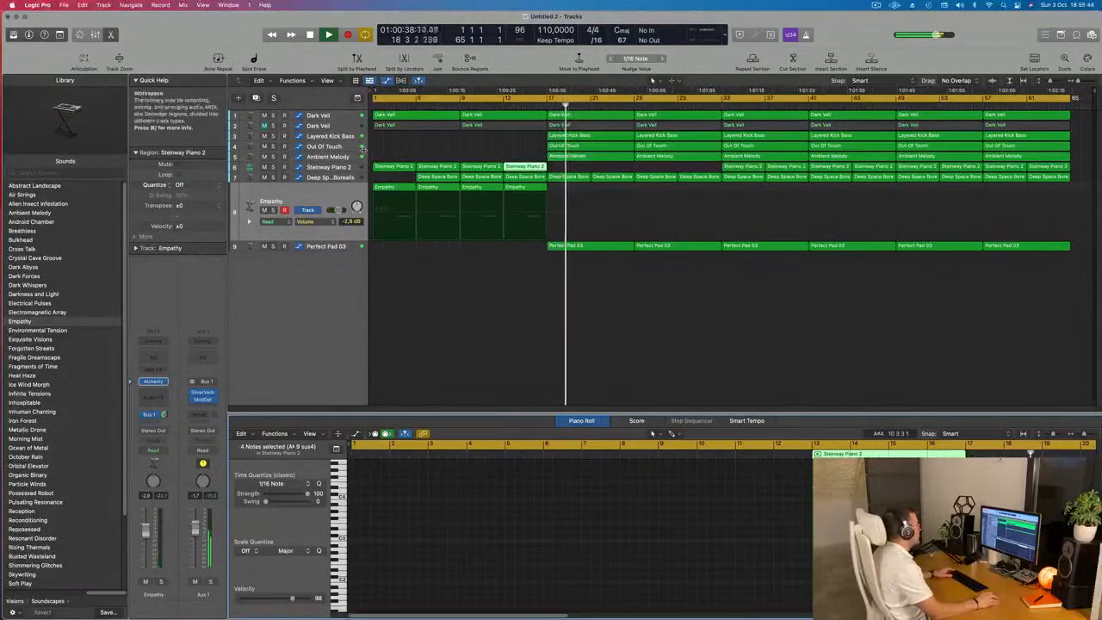
# - Mute and unmute the Layered Kick Bass track to compare the sound, and replay the transition into bar 17
pyautogui.click(342, 136)
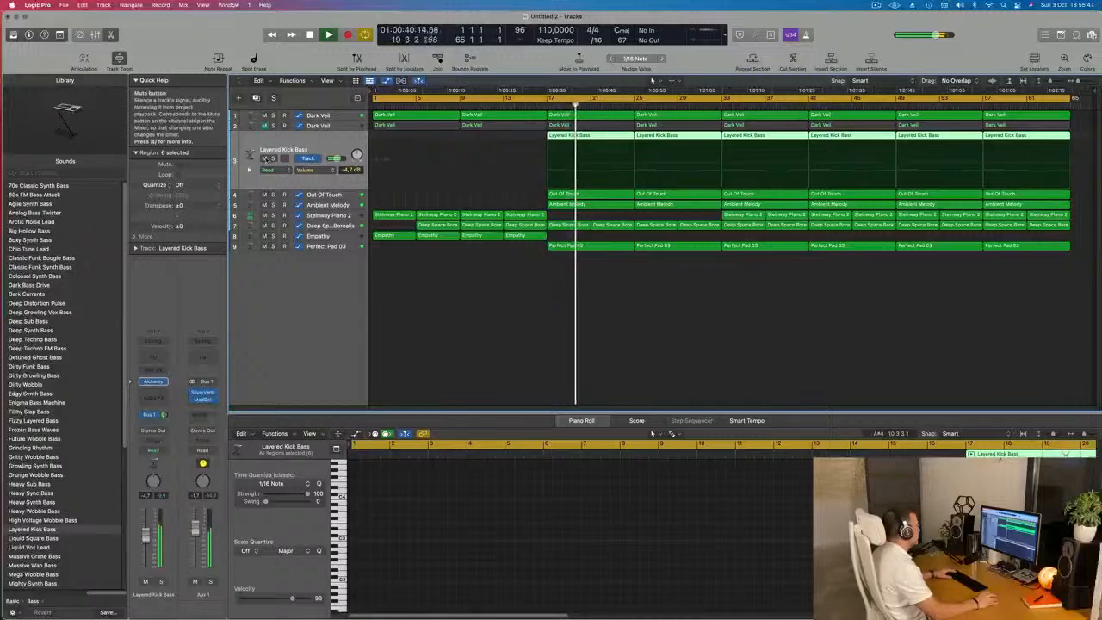
pyautogui.click(265, 159)
pyautogui.click(264, 158)
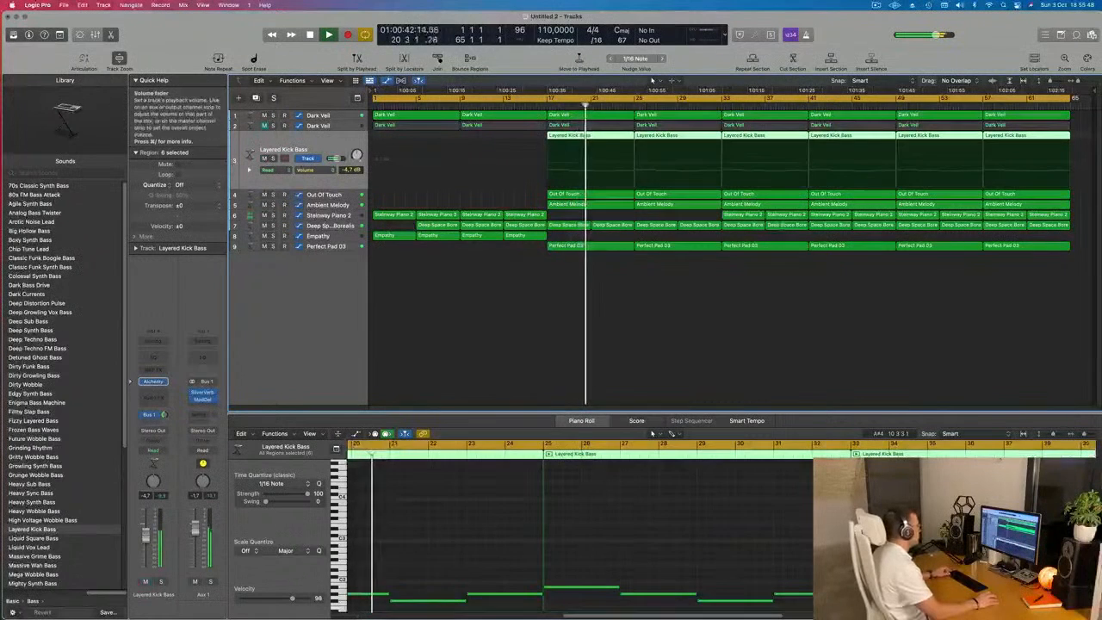
pyautogui.click(540, 105)
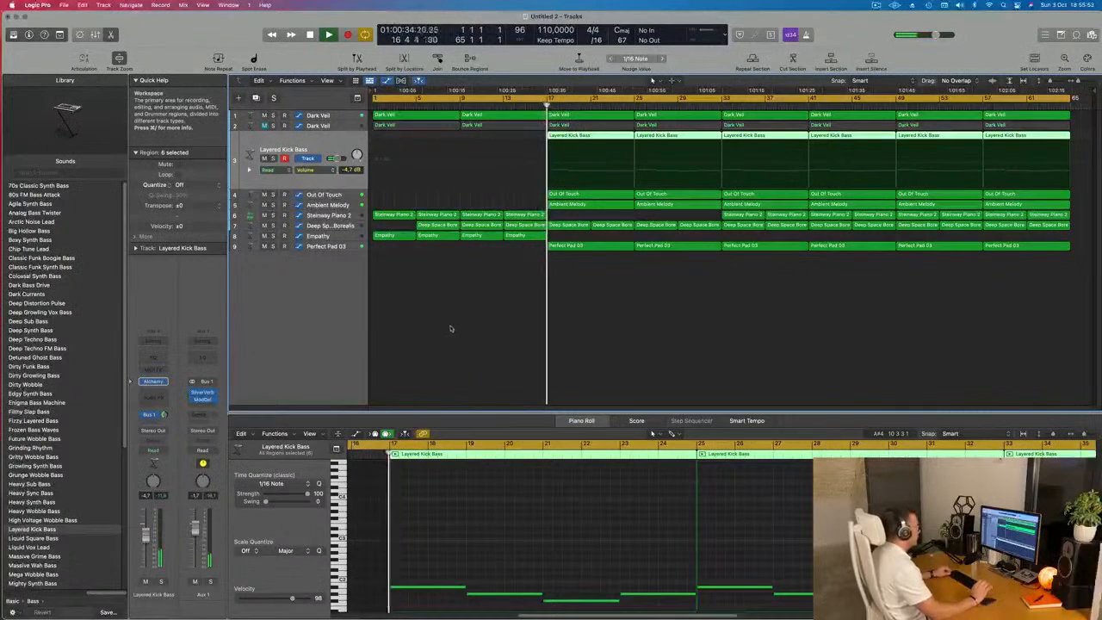
# - Unmute the second Dark Veil track and delete its regions between bars 1 and 17
pyautogui.click(312, 126)
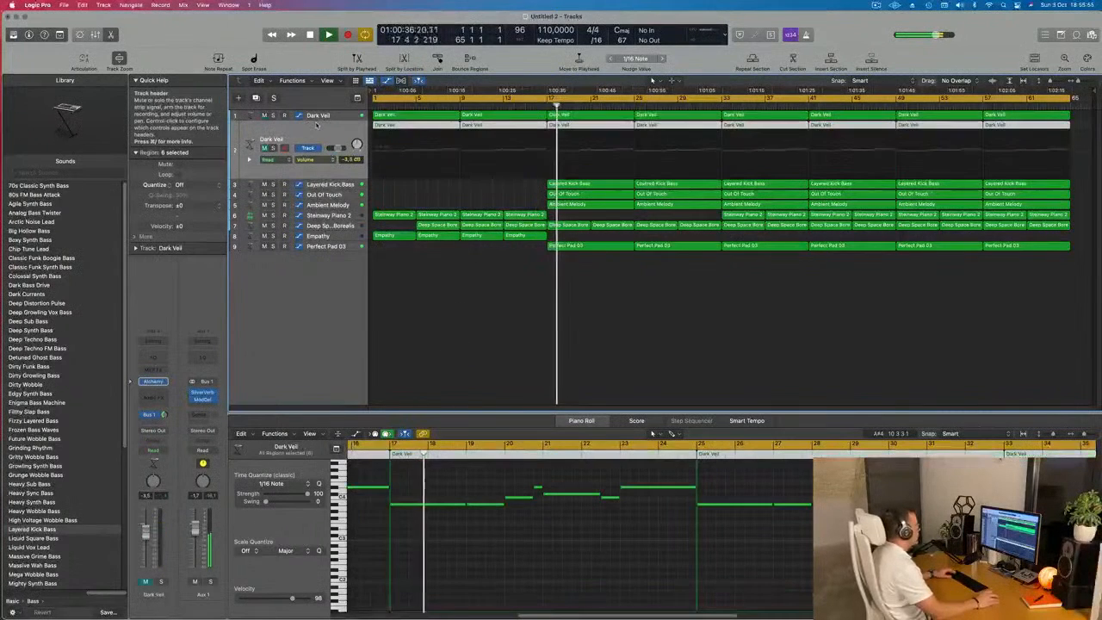
pyautogui.click(426, 194)
pyautogui.click(423, 127)
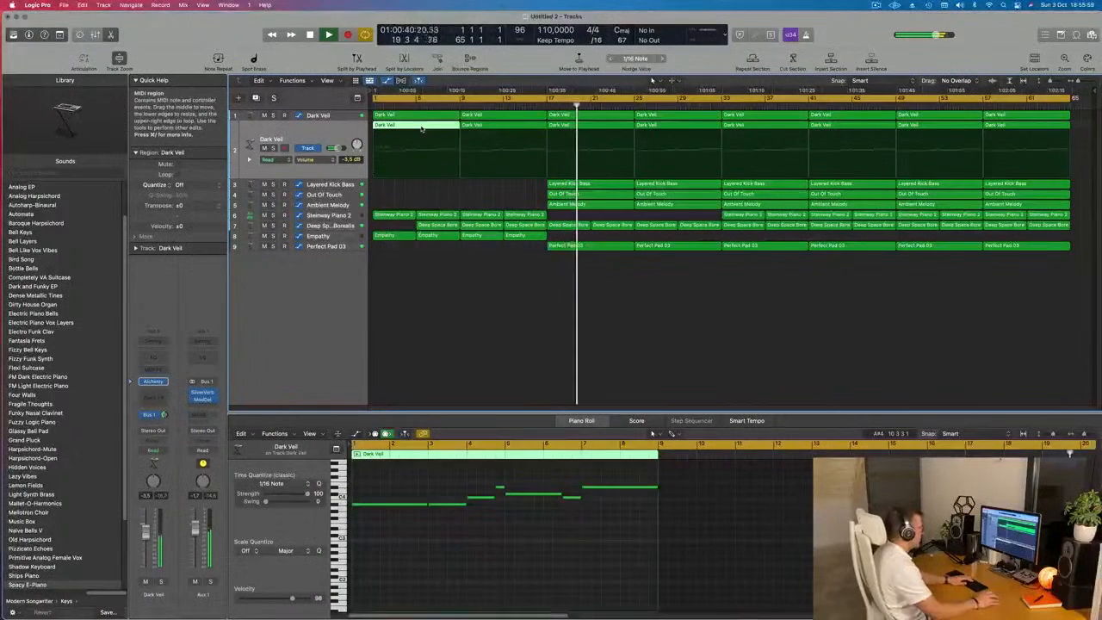
pyautogui.press('Delete')
pyautogui.click(527, 129)
pyautogui.press('Delete')
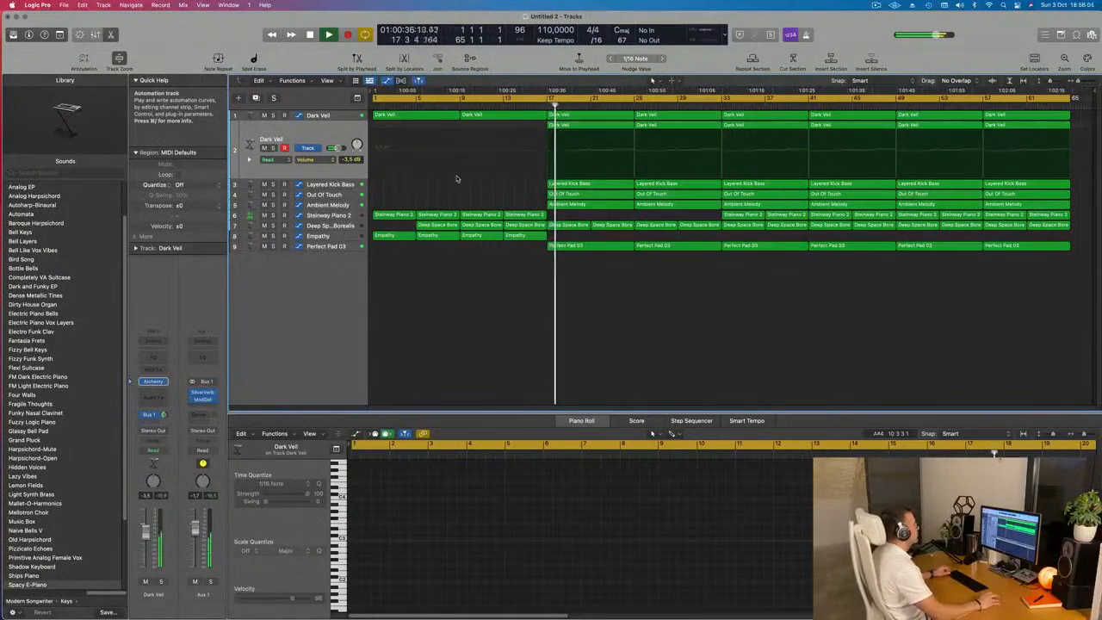
# - Duplicate the Steinway Piano 2 track and copy the first track's Dark Veil region at bar 17 onto it
pyautogui.scroll(5, 457, 179)
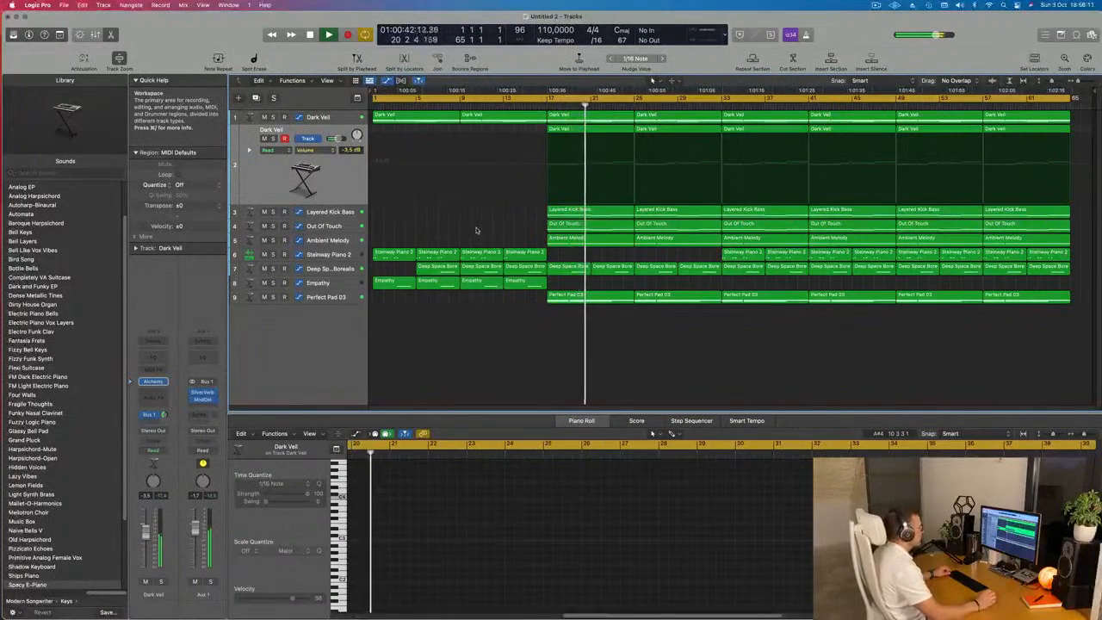
pyautogui.click(328, 254)
pyautogui.click(255, 98)
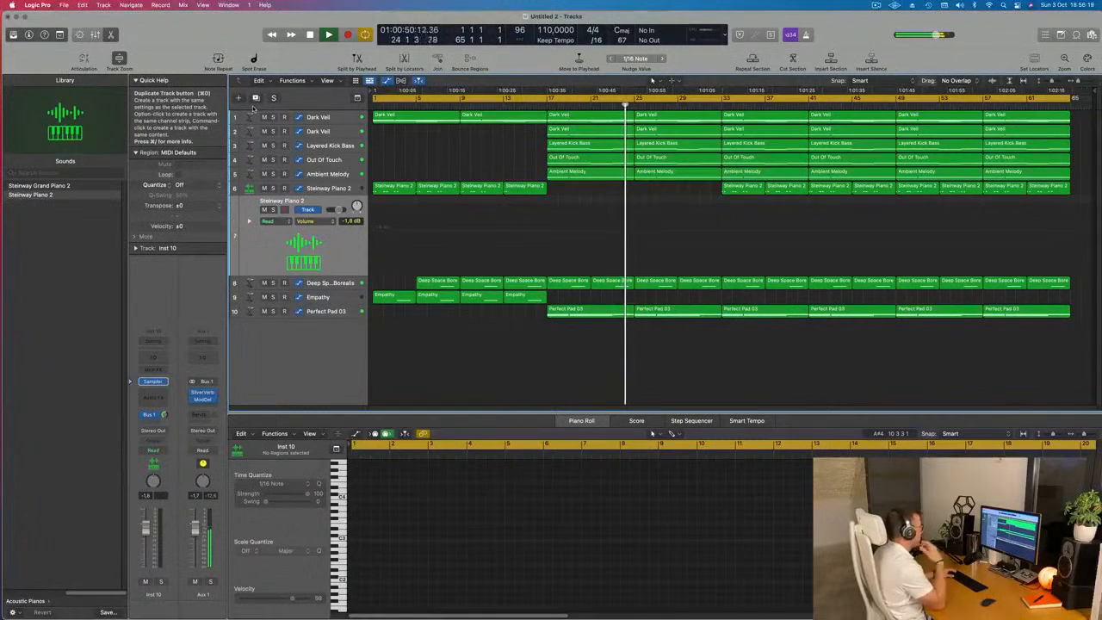
pyautogui.click(585, 142)
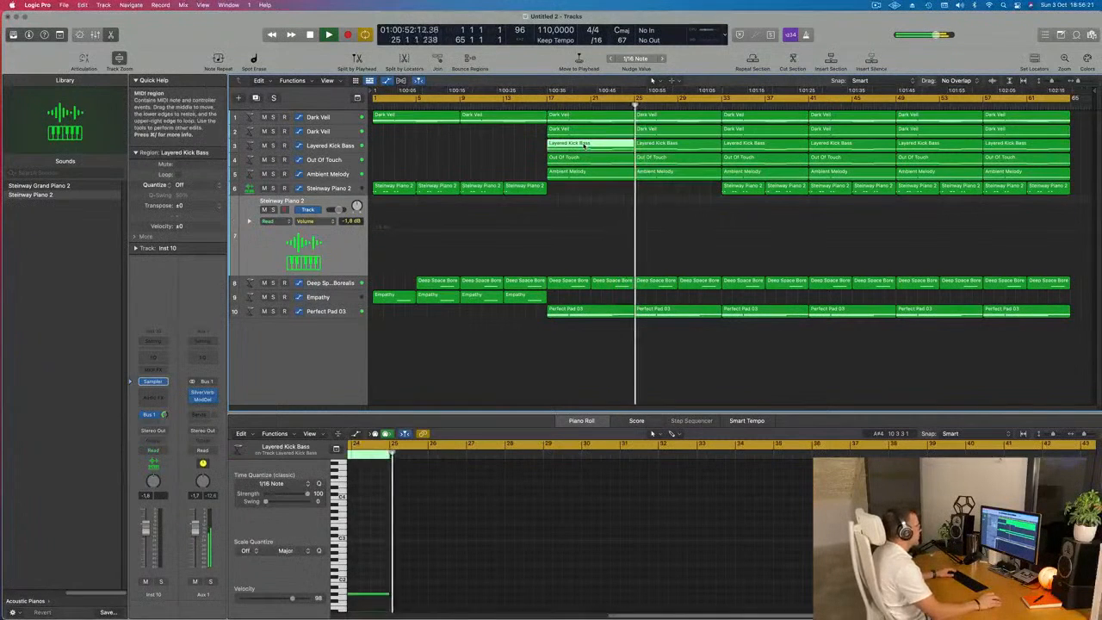
pyautogui.click(585, 130)
pyautogui.click(593, 119)
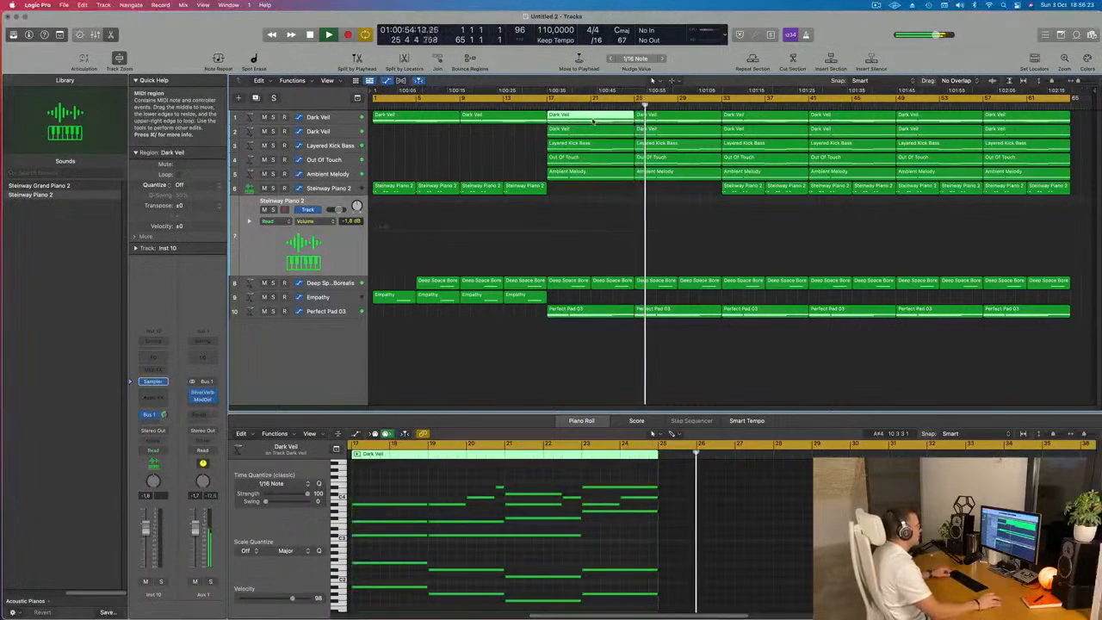
pyautogui.moveTo(593, 131); pyautogui.dragTo(593, 225)
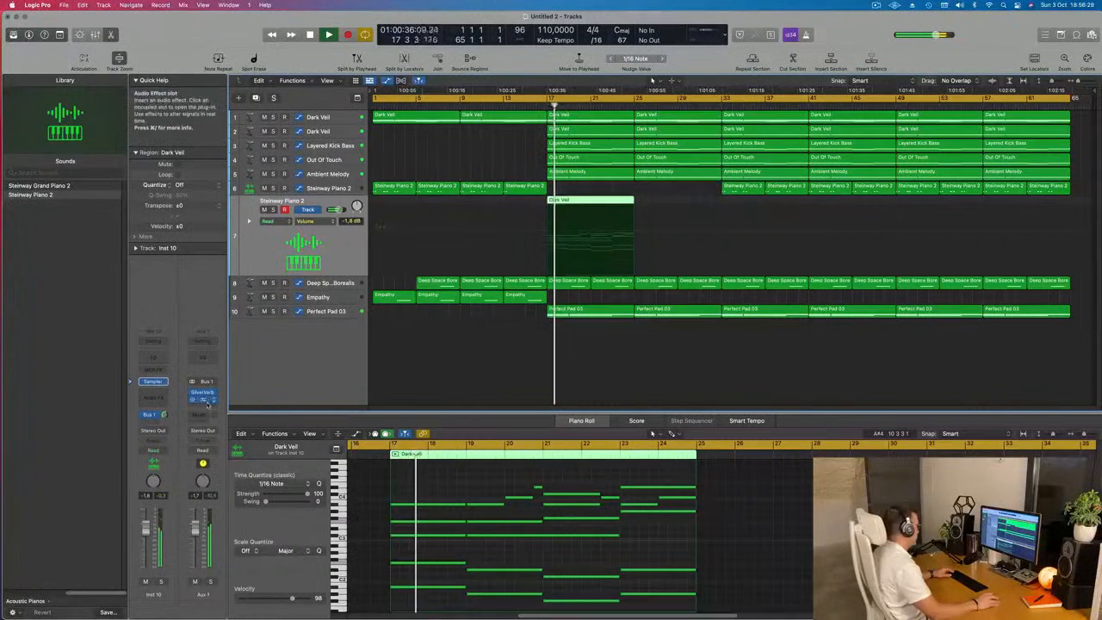
# - Lower the duplicated Steinway Piano 2 track's volume to -9.4 dB and set the cycle area to bars 17 to 25
pyautogui.moveTo(143, 529); pyautogui.dragTo(146, 556)
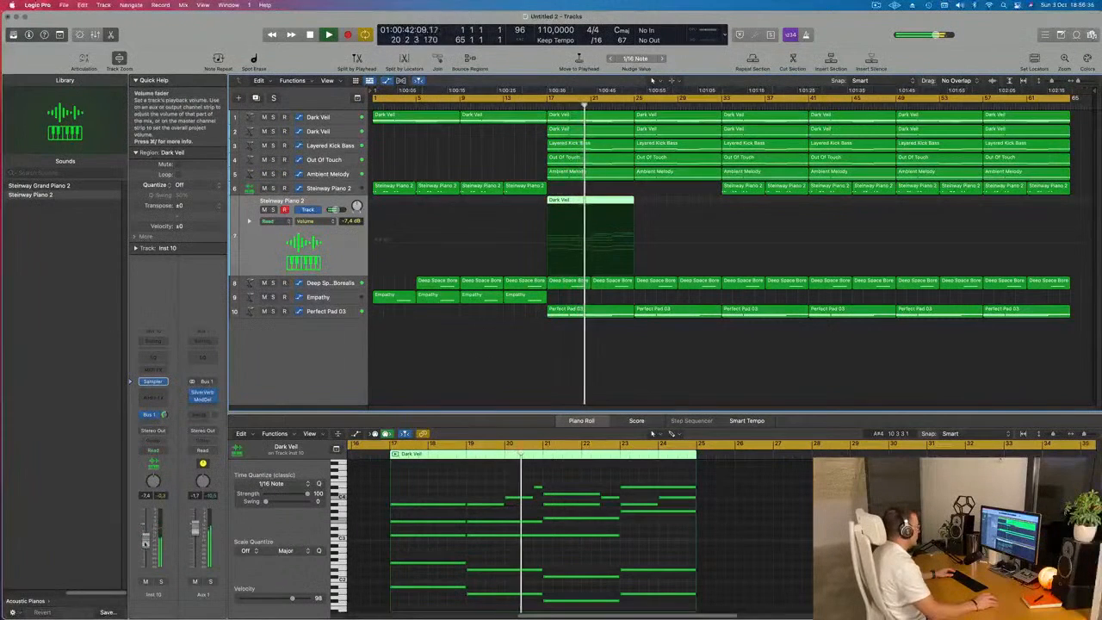
pyautogui.moveTo(145, 543); pyautogui.dragTo(146, 542)
pyautogui.scroll(-4, 448, 469)
pyautogui.press('Return')
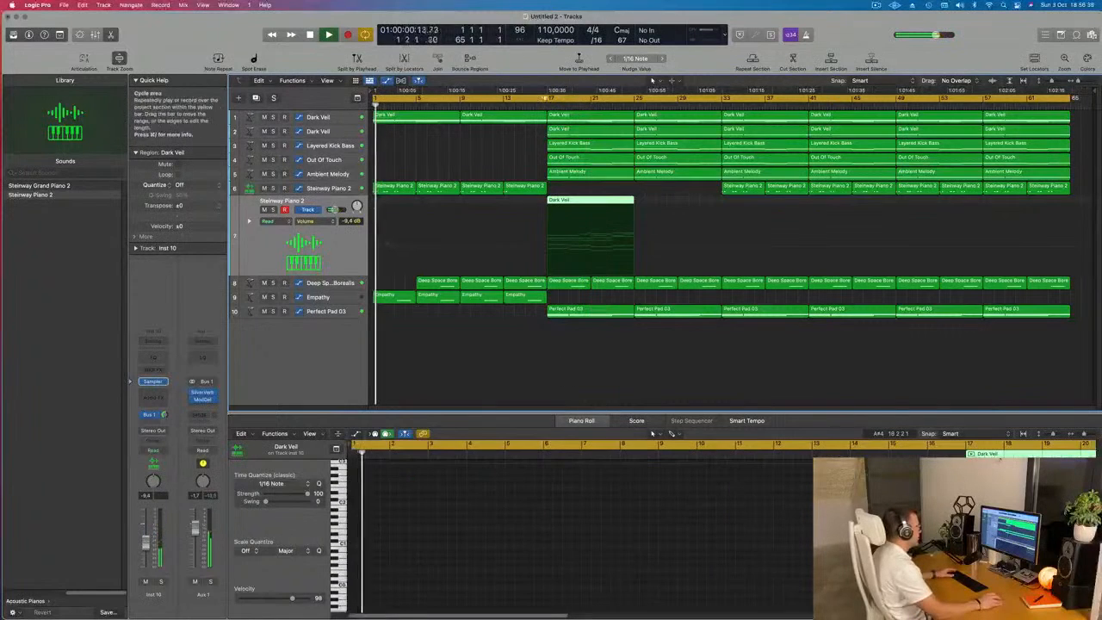
pyautogui.moveTo(550, 98); pyautogui.dragTo(633, 104)
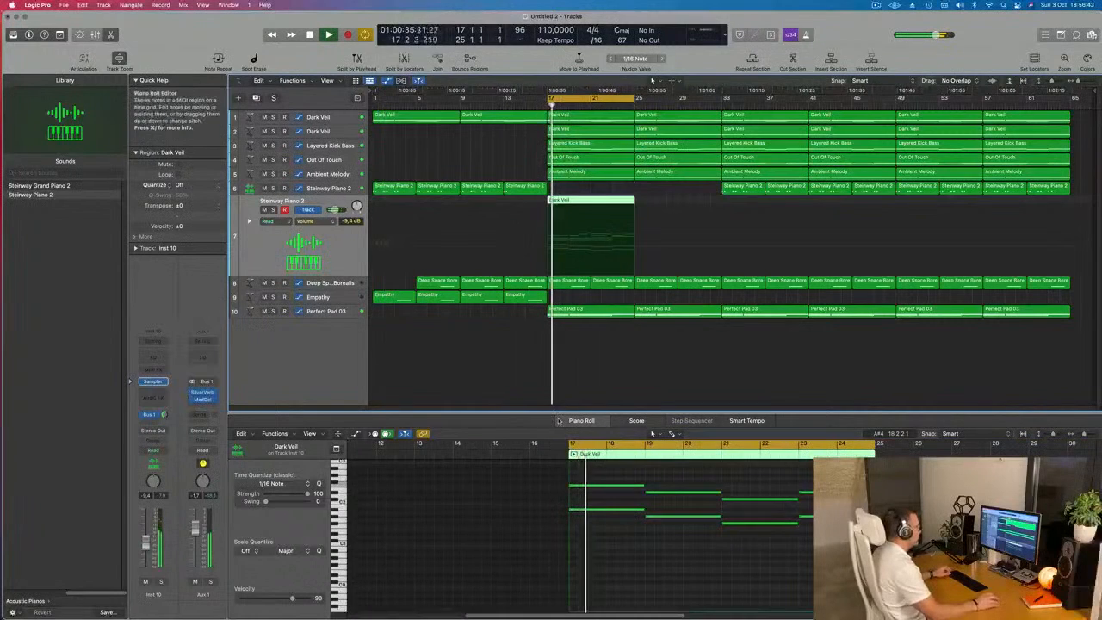
# - Delete the upper chord and melody notes from the Dark Veil region on the duplicated piano track, keeping only the low bass notes
pyautogui.scroll(5, 711, 531)
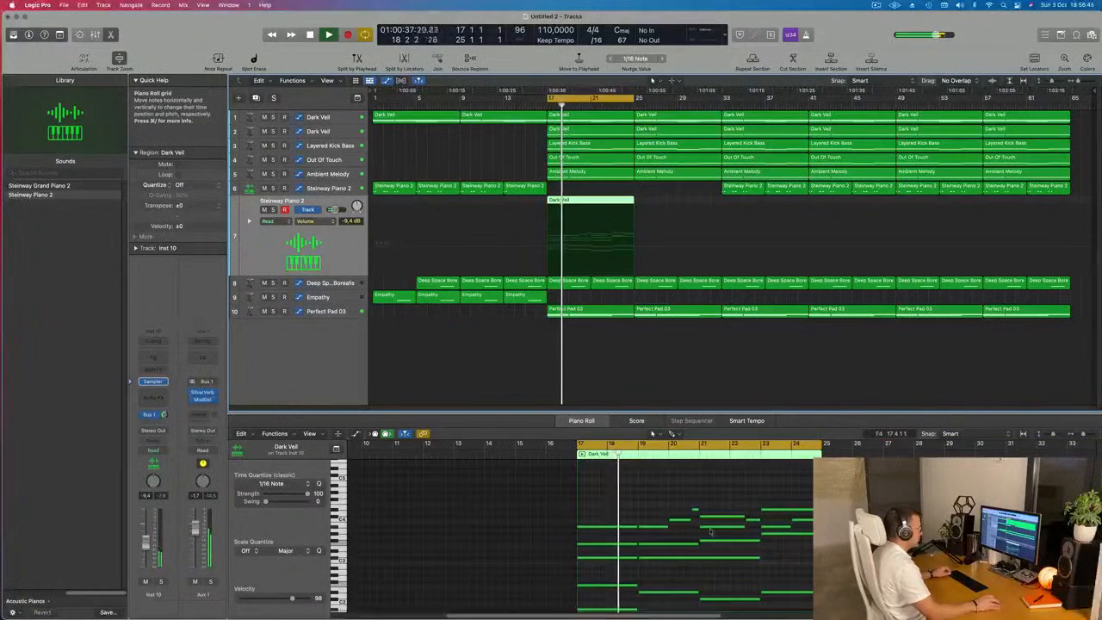
pyautogui.moveTo(607, 502); pyautogui.dragTo(805, 574)
pyautogui.press('Delete')
pyautogui.press('Return')
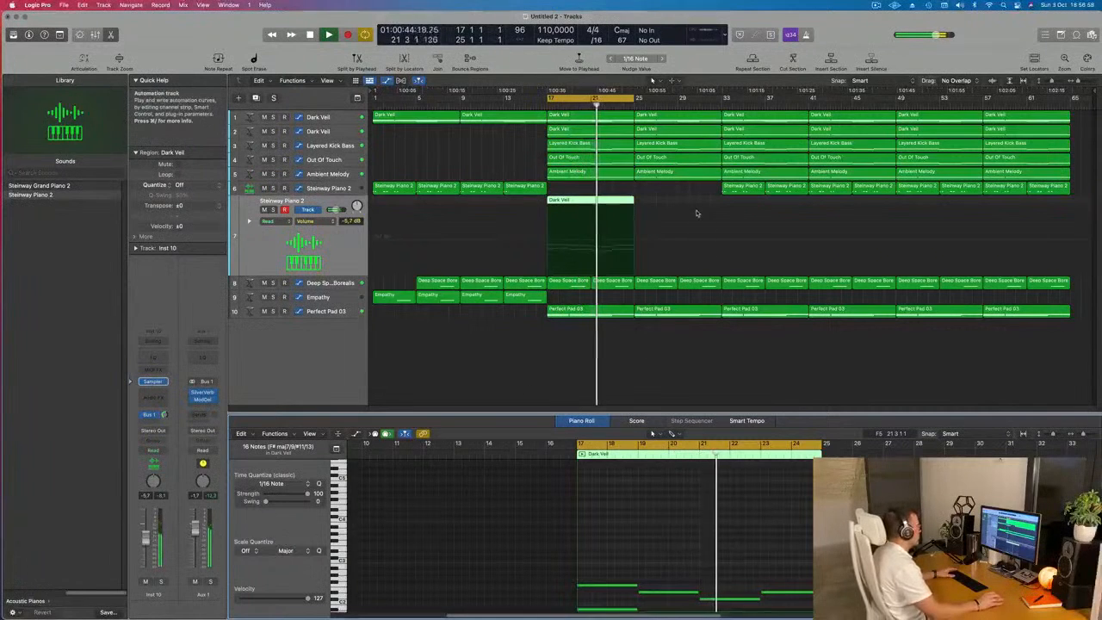
# - Play the section from bar 17 and listen to the Ambient Melody, second Dark Veil and first Dark Veil tracks soloed in turn
pyautogui.press('space')
pyautogui.press('space')
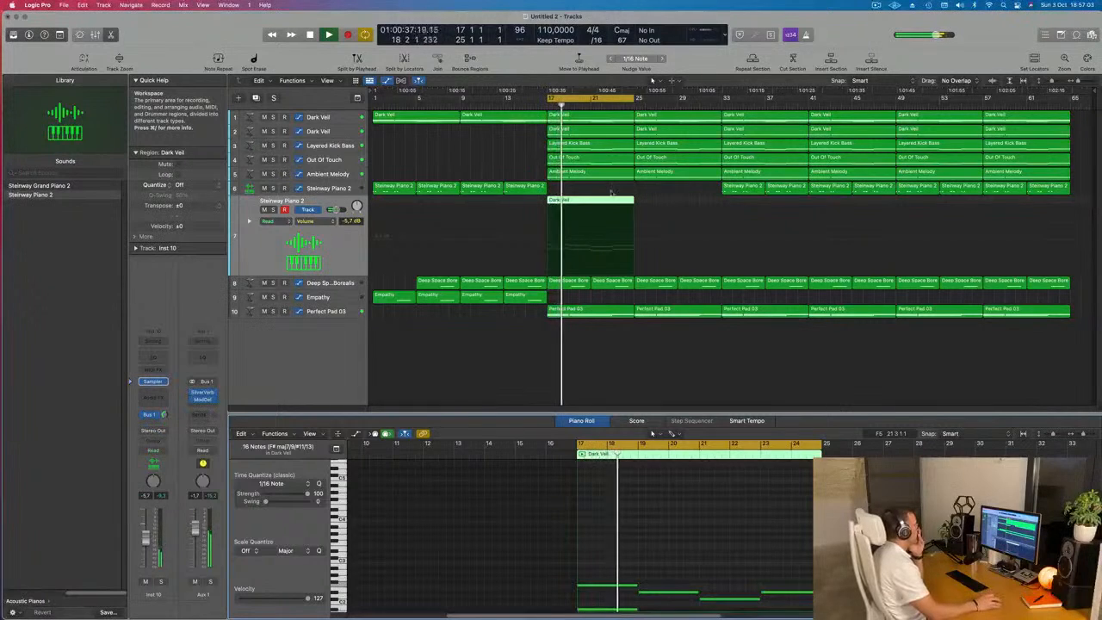
pyautogui.click(335, 173)
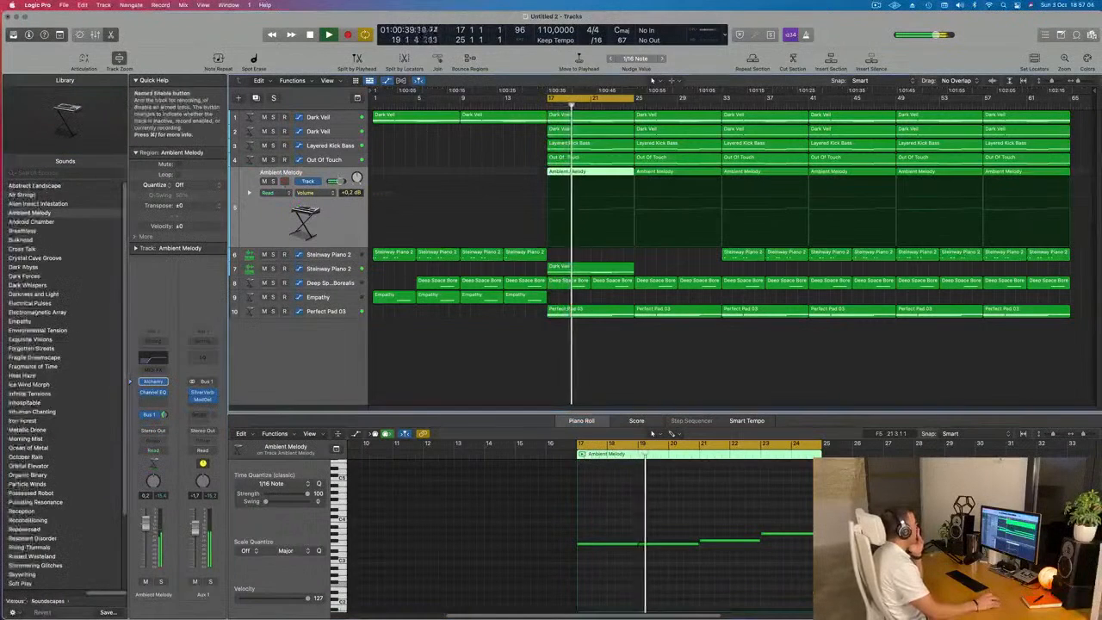
pyautogui.click(273, 182)
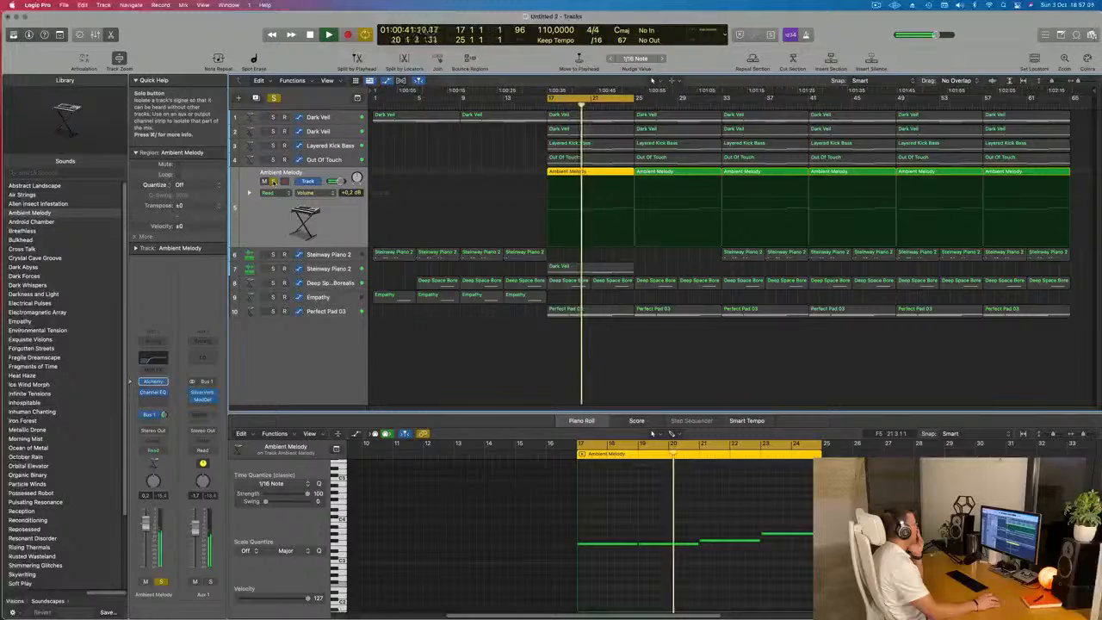
pyautogui.click(272, 182)
pyautogui.click(309, 131)
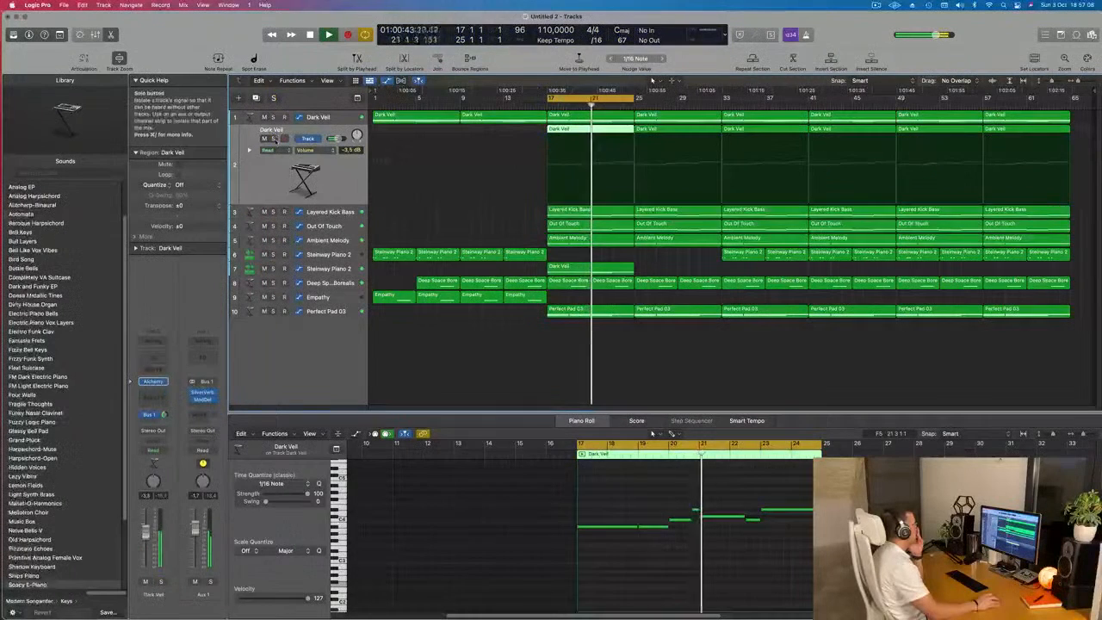
pyautogui.click(273, 139)
pyautogui.click(273, 139)
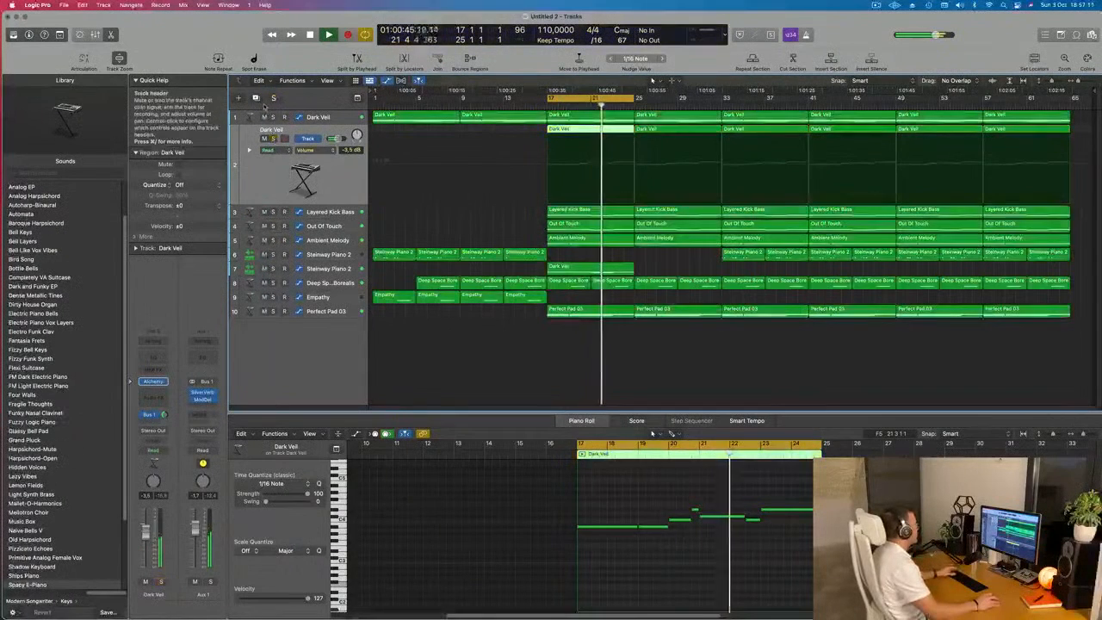
pyautogui.click(273, 117)
pyautogui.click(273, 117)
# - Raise the first Dark Veil track's Cutoff automation to 100% from bar 17 onward and play the transition
pyautogui.click(337, 117)
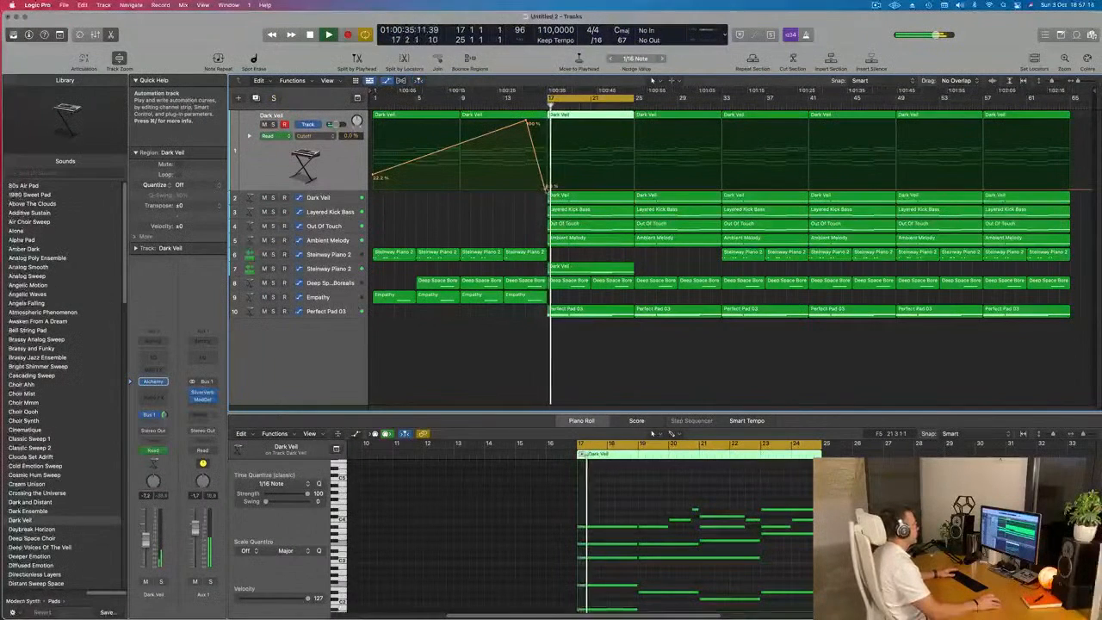
pyautogui.click(551, 186)
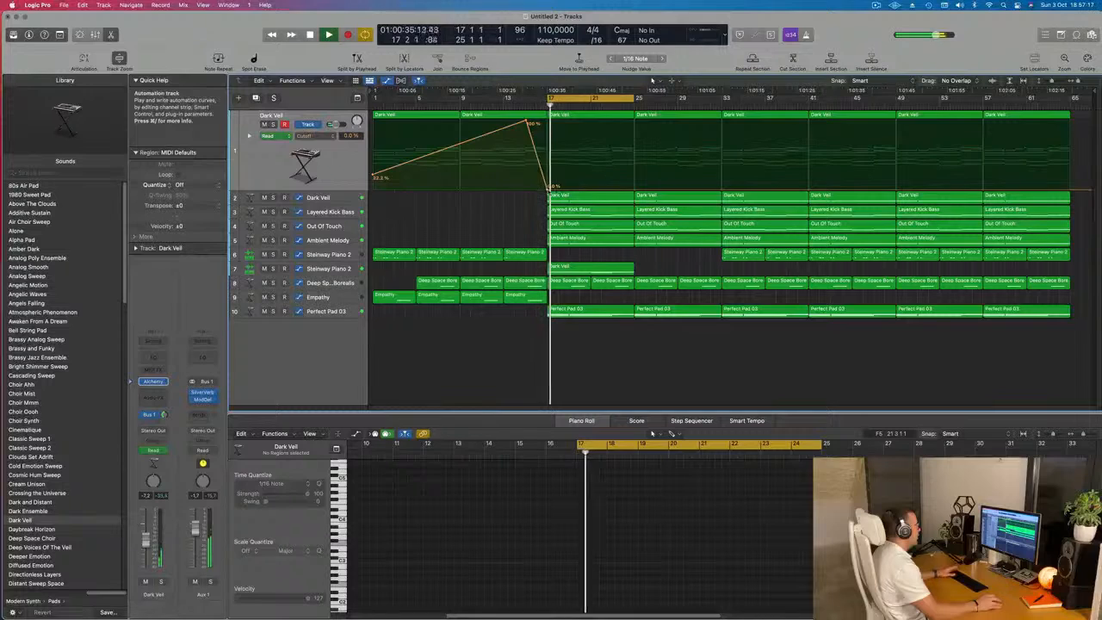
pyautogui.moveTo(548, 189); pyautogui.dragTo(551, 122)
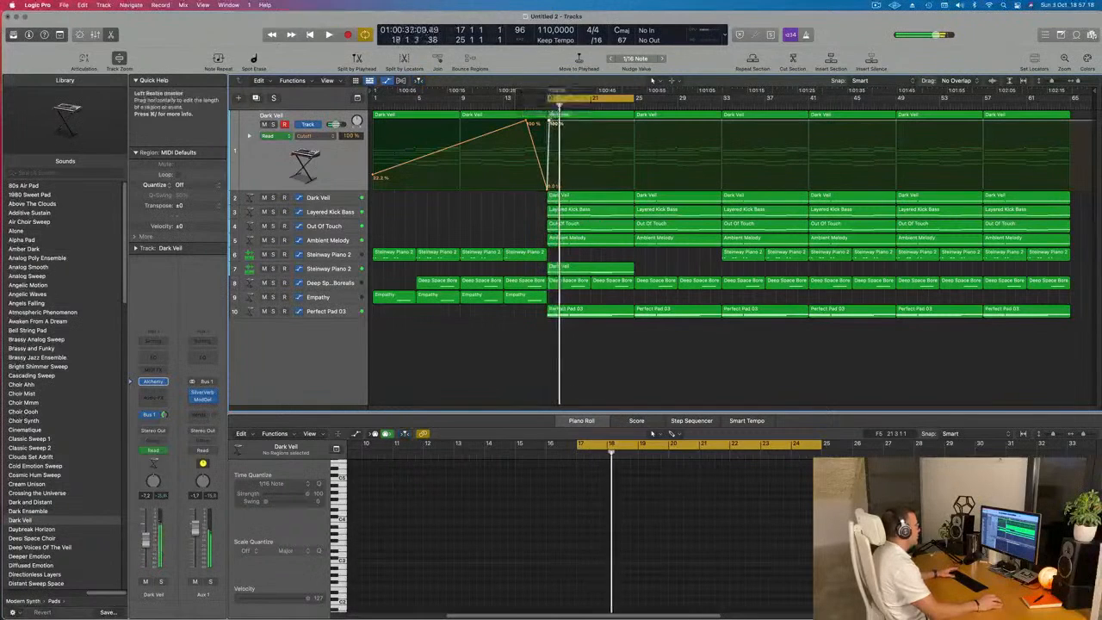
pyautogui.press('space')
pyautogui.press('space')
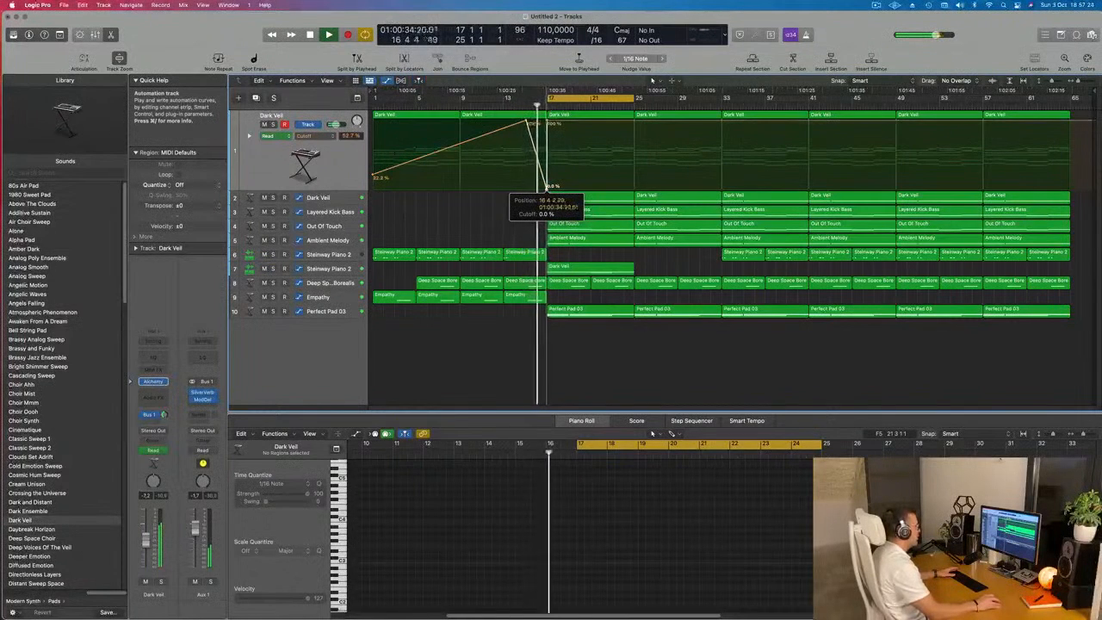
# - Place the 0% Cutoff automation point immediately before bar 17 on the first Dark Veil track and replay the transition
pyautogui.moveTo(543, 185); pyautogui.dragTo(536, 194)
pyautogui.keyDown('ctrl'); pyautogui.keyDown('alt'); pyautogui.click(536, 194); pyautogui.keyUp('alt'); pyautogui.keyUp('ctrl')
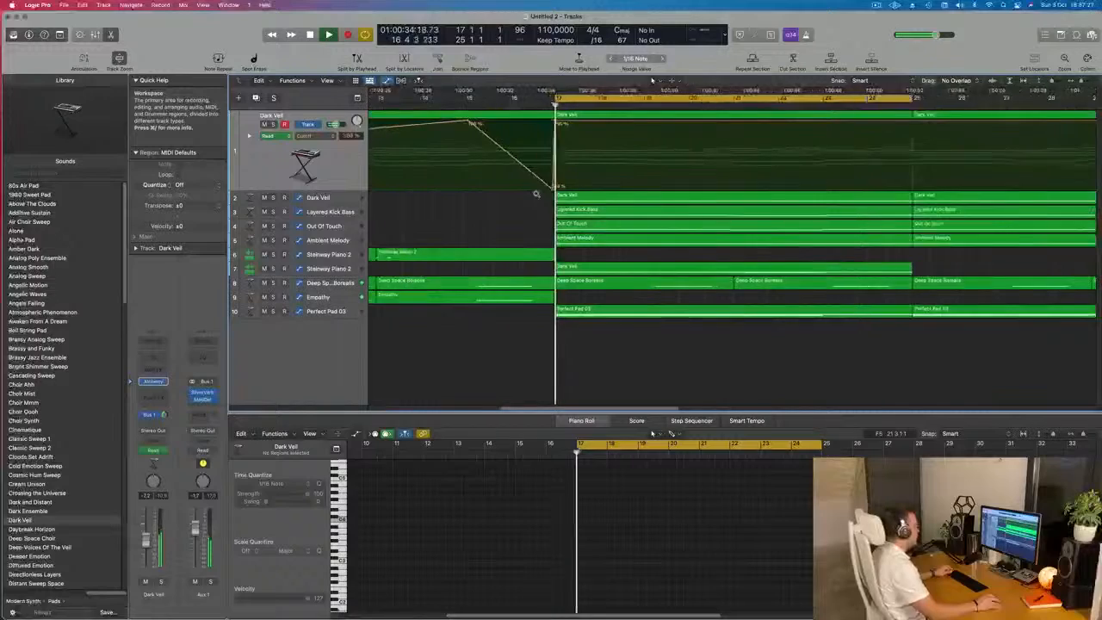
pyautogui.keyDown('ctrl'); pyautogui.keyDown('alt'); pyautogui.click(535, 194); pyautogui.keyUp('alt'); pyautogui.keyUp('ctrl')
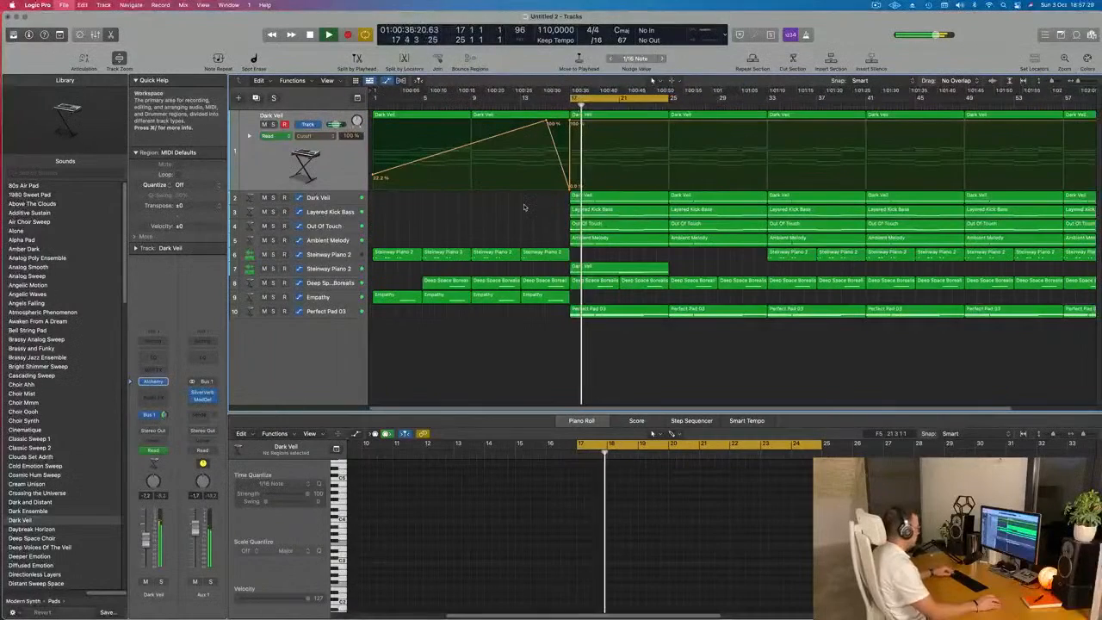
pyautogui.press('super+s')
pyautogui.press('Escape')
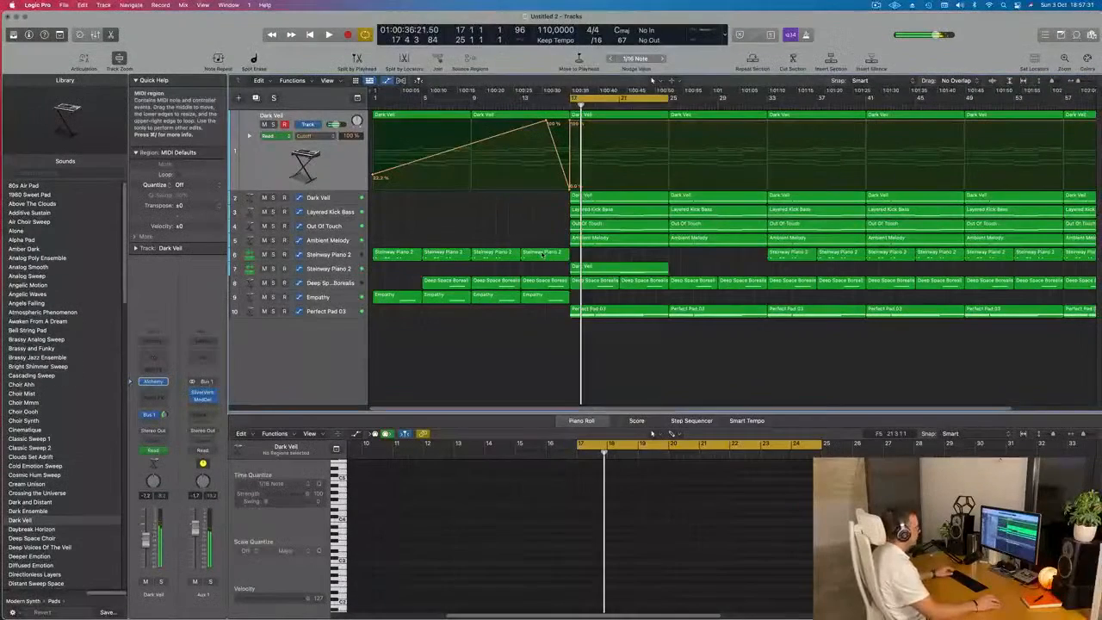
pyautogui.press('space')
pyautogui.press('super+Left')
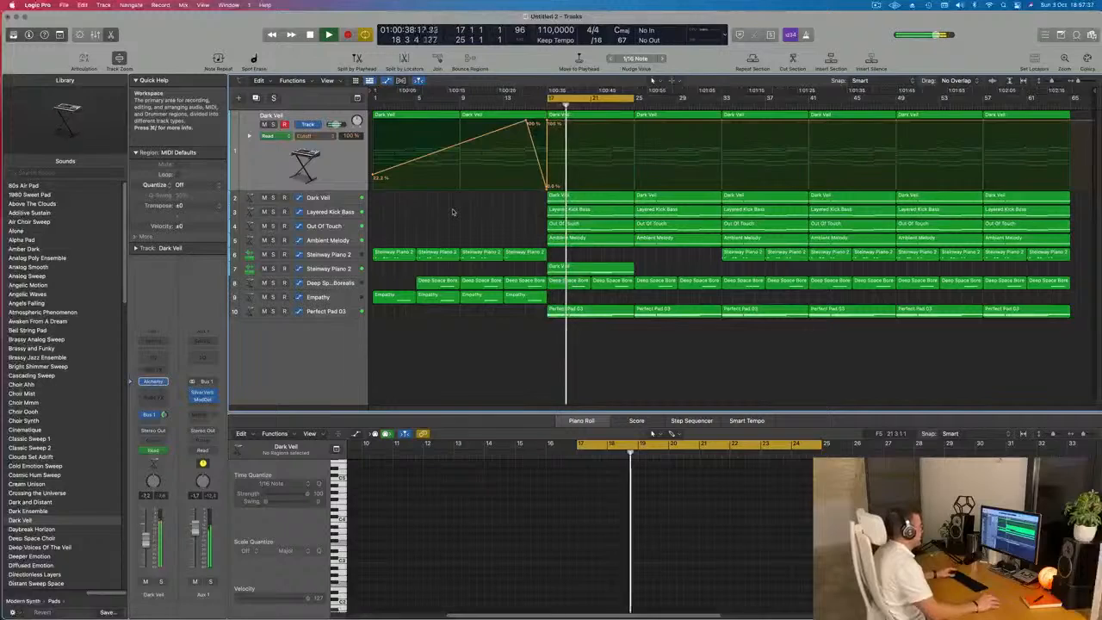
# - Check the low bass piano track in solo, then repeat its Dark Veil region once over bars 25 to 33
pyautogui.click(347, 272)
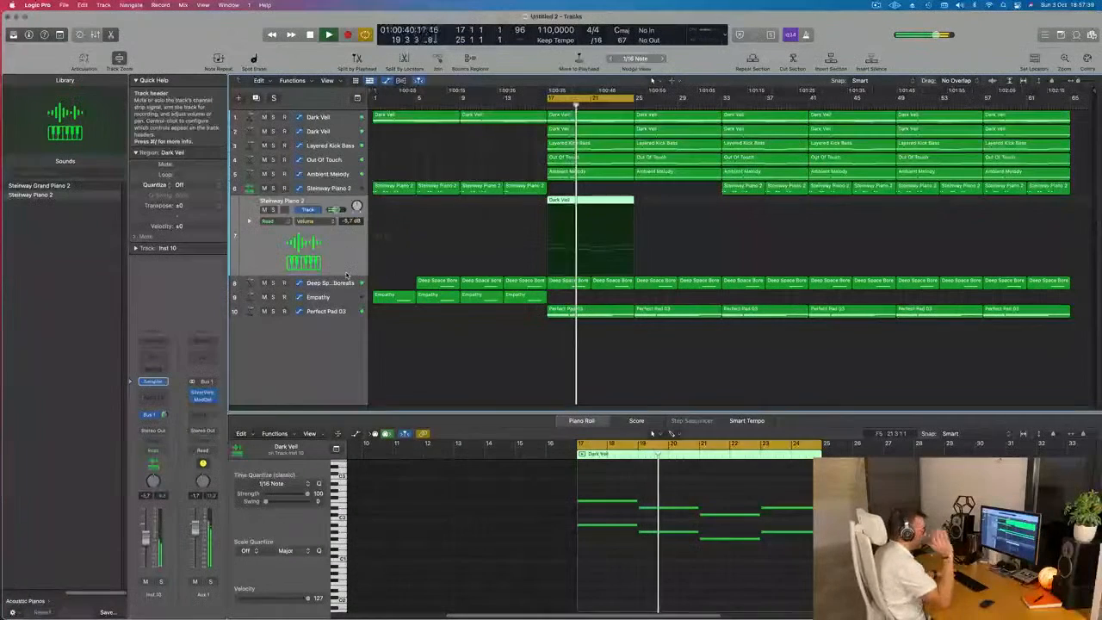
pyautogui.click(525, 377)
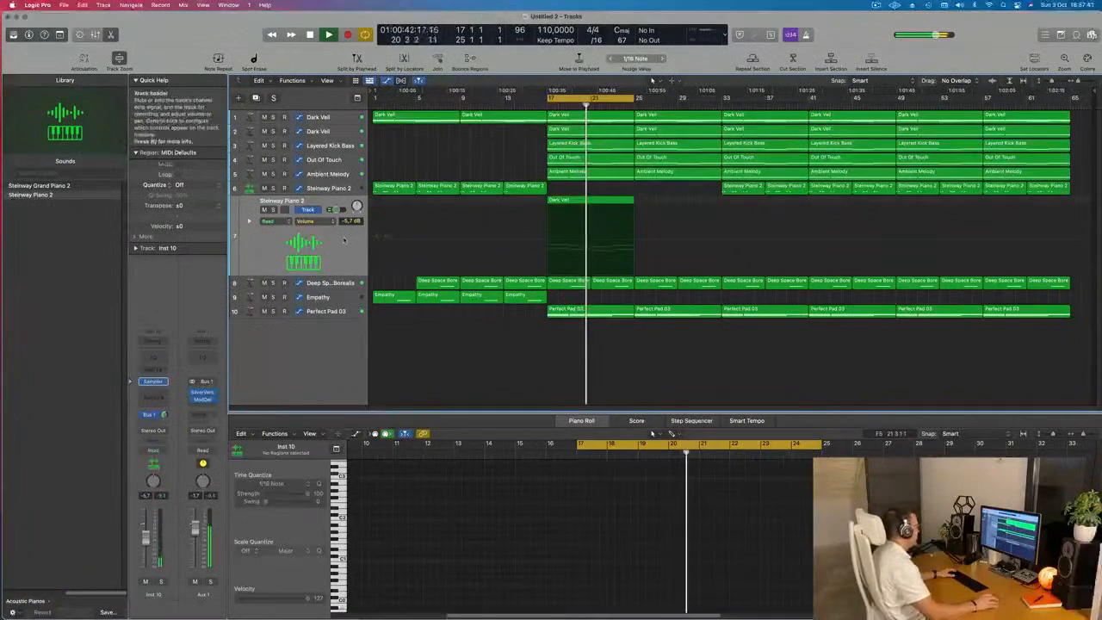
pyautogui.click(273, 209)
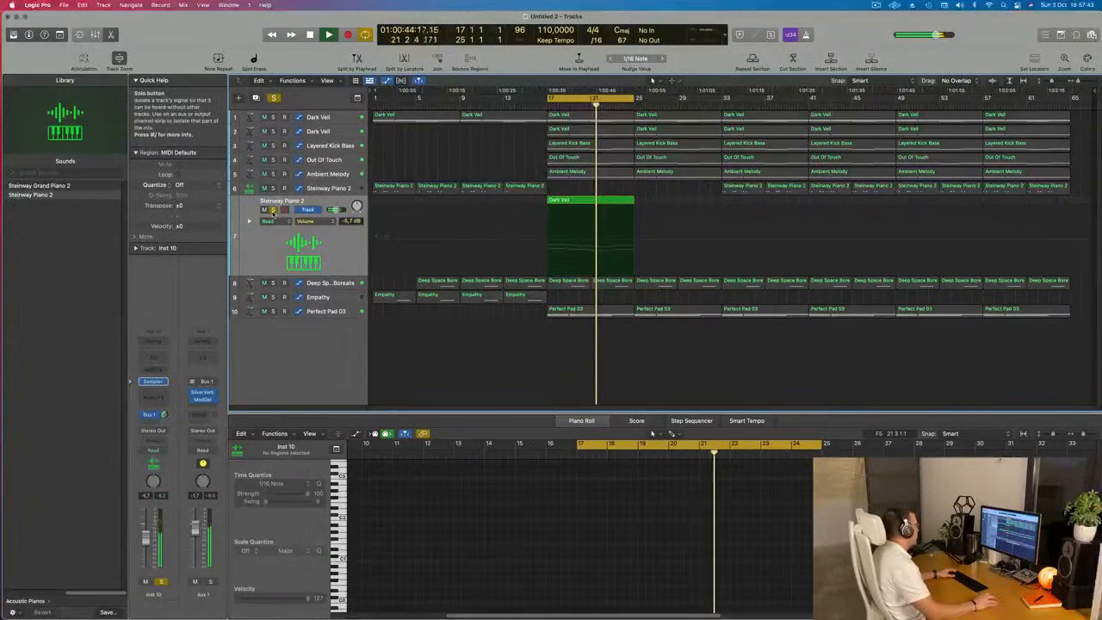
pyautogui.click(273, 209)
pyautogui.click(594, 211)
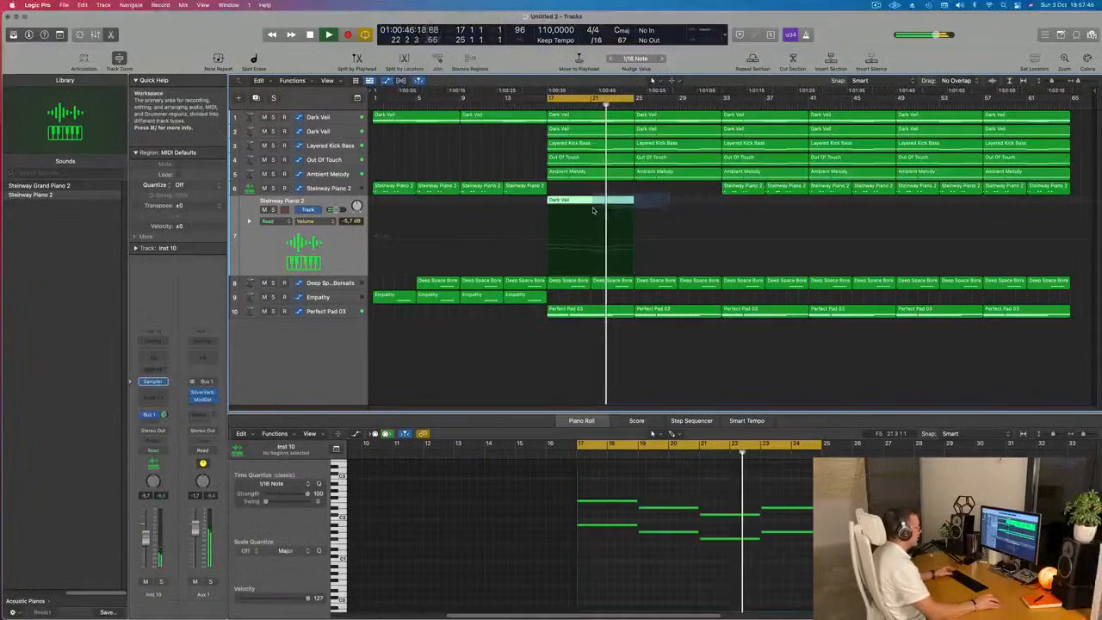
pyautogui.press('super+r')
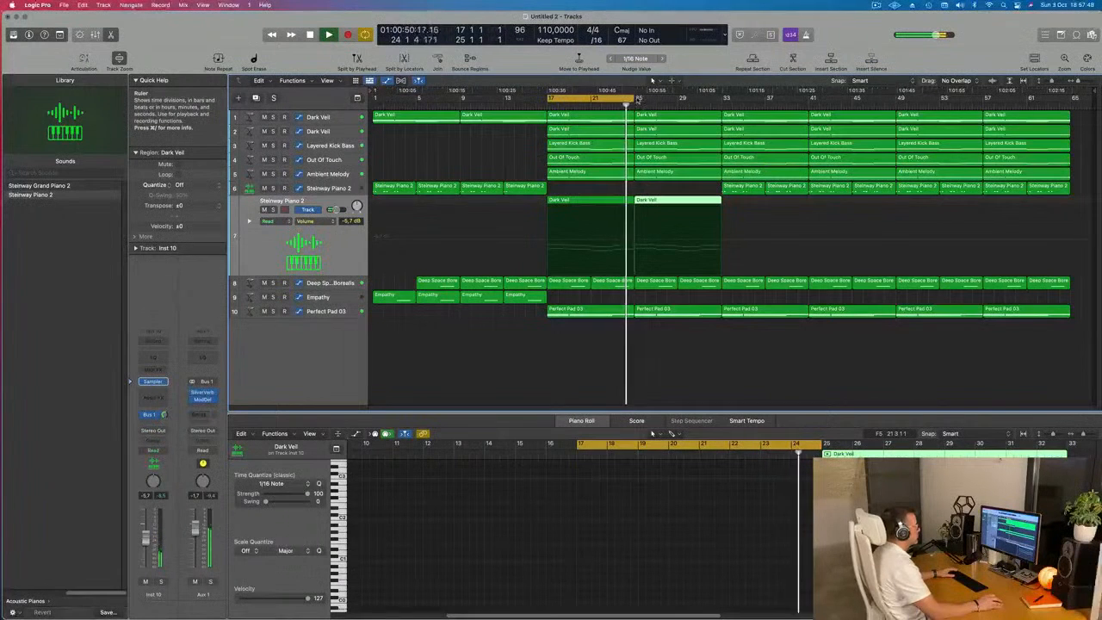
# - Duplicate the original Steinway Piano 2 track as an empty piano track and play from bar 17
pyautogui.click(577, 191)
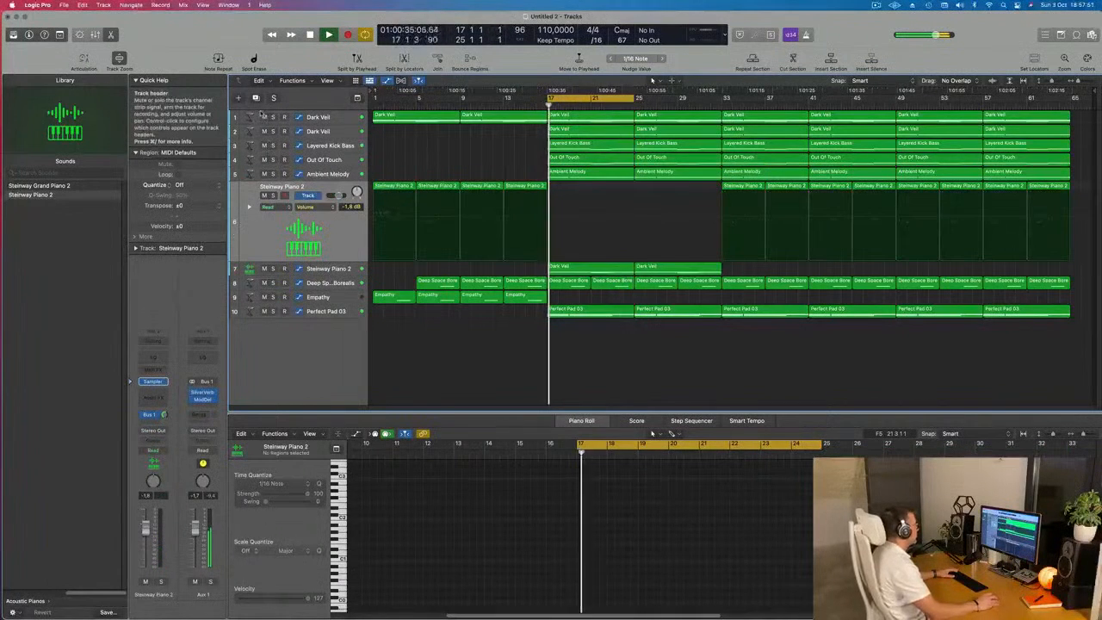
pyautogui.click(256, 97)
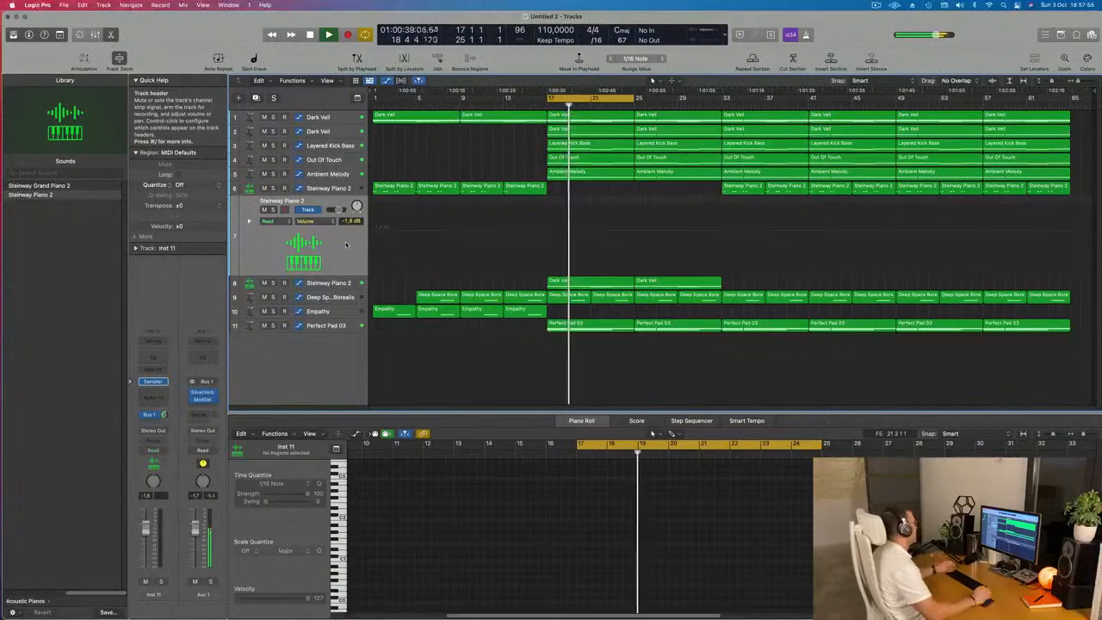
pyautogui.press('space')
pyautogui.press('space')
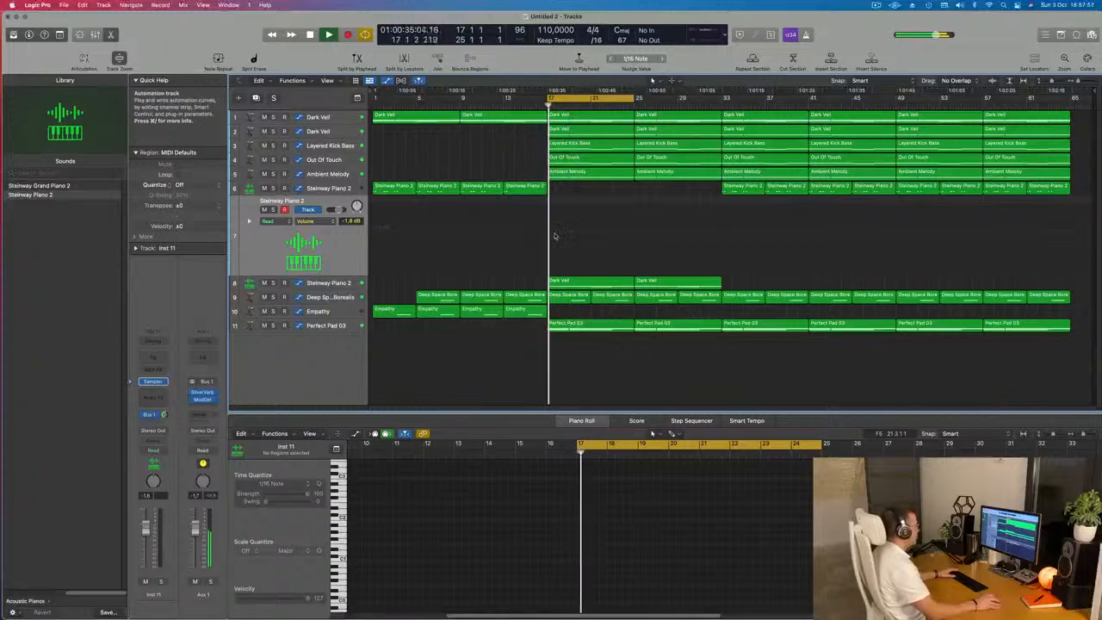
# - Open Musical Typing for the new Steinway Piano 2 track and raise its octave to C5
pyautogui.press('super+k')
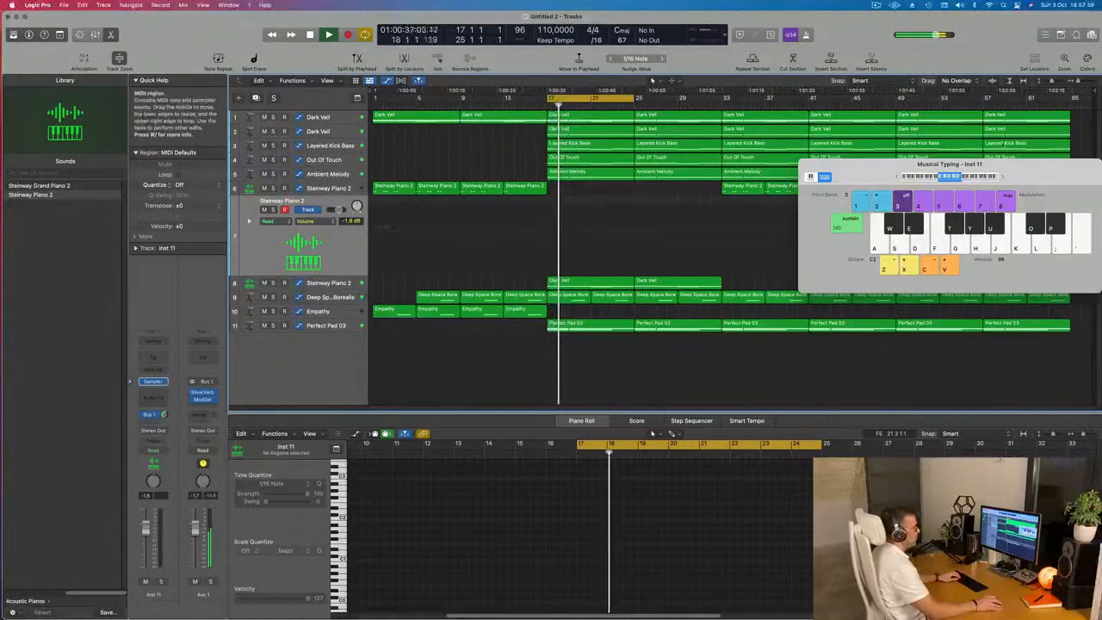
pyautogui.moveTo(1002, 179); pyautogui.dragTo(831, 184)
pyautogui.press('x')
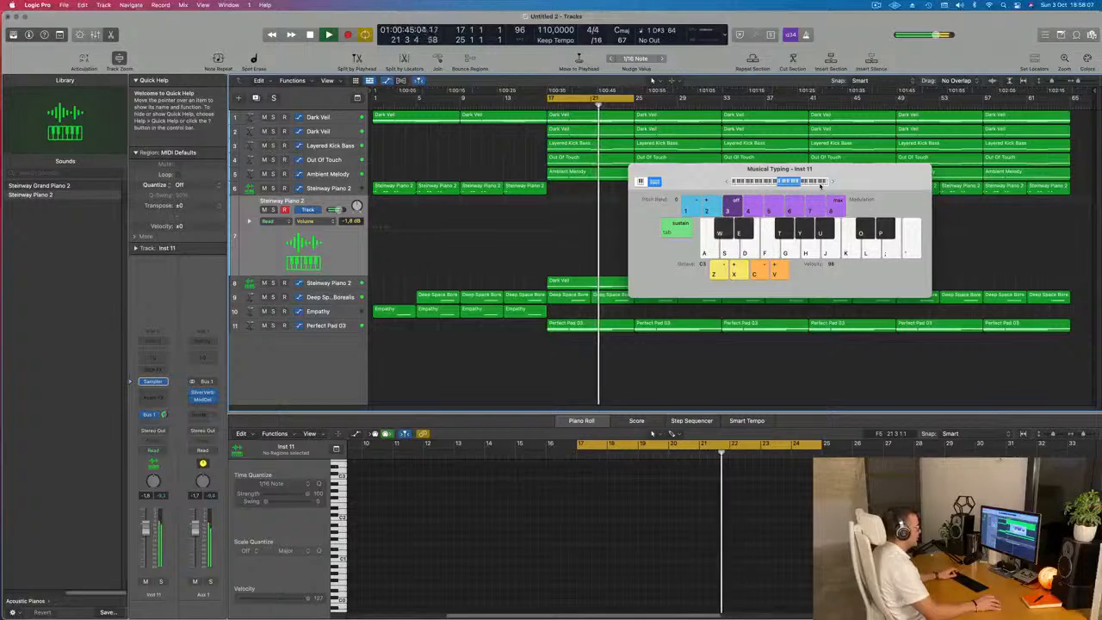
pyautogui.press('x')
pyautogui.press('x')
# - Try out high piano notes over the looped section and lower the Musical Typing octave to C4
pyautogui.press('w')
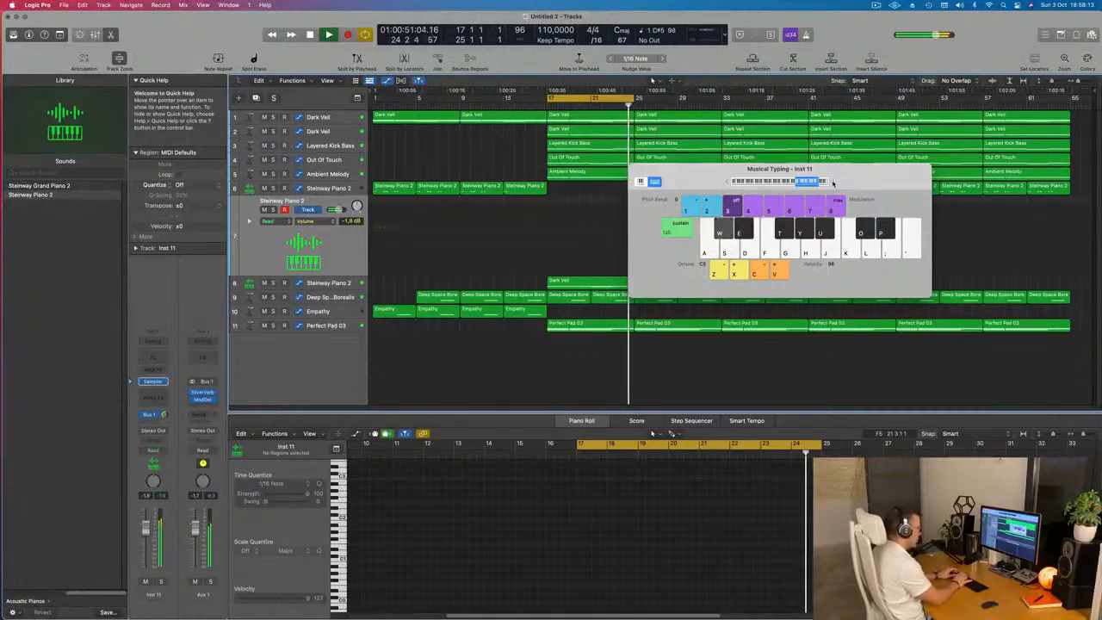
pyautogui.press('o')
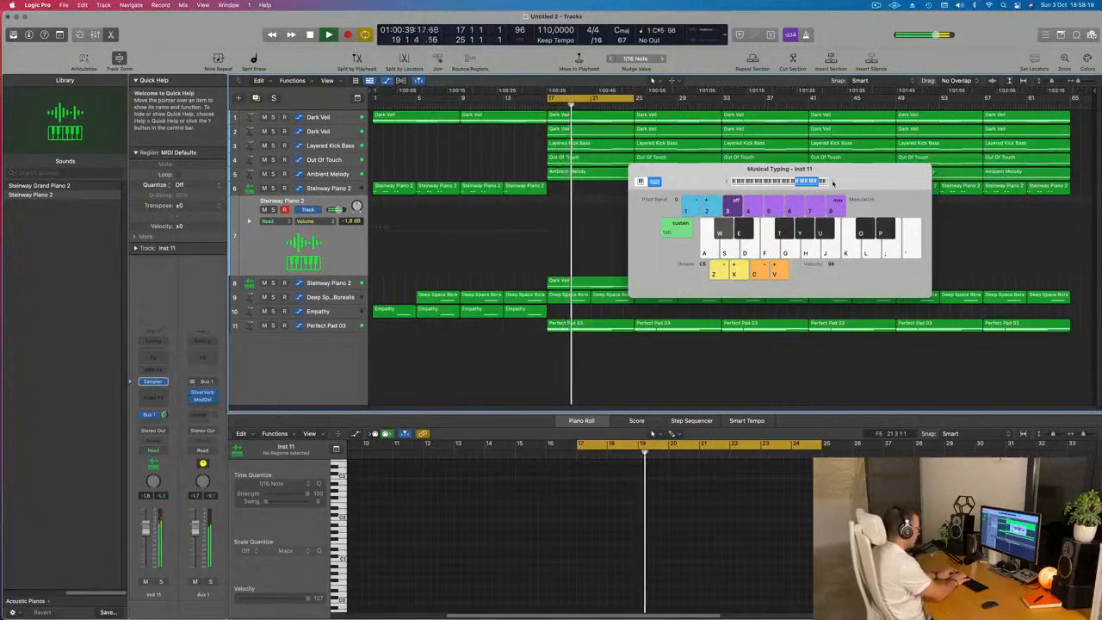
pyautogui.press('e')
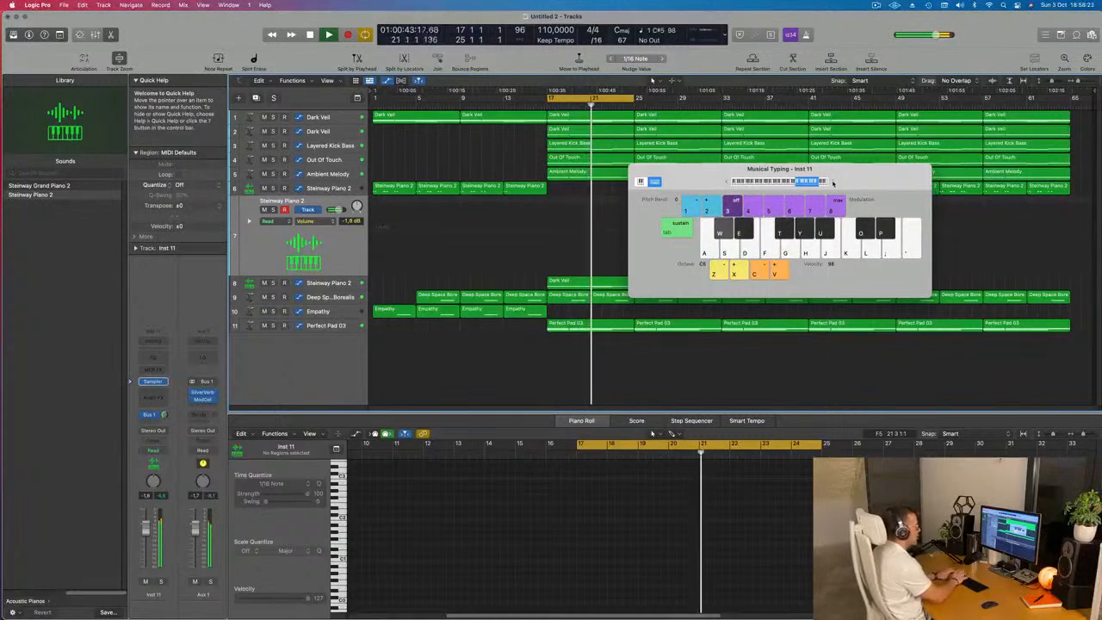
pyautogui.press('z')
pyautogui.press('z')
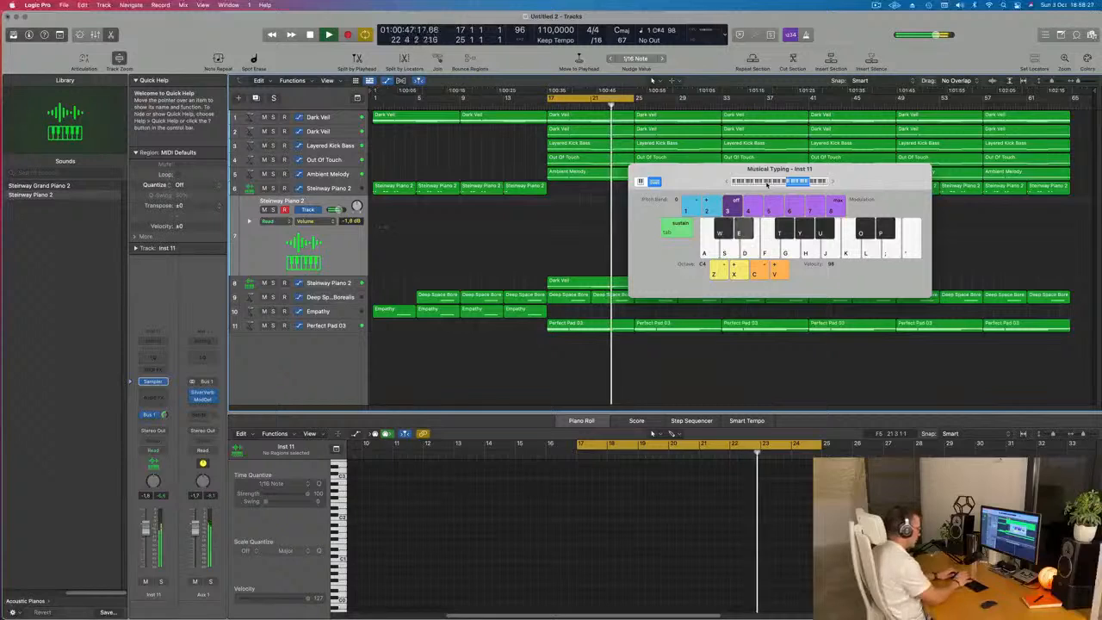
pyautogui.press('i')
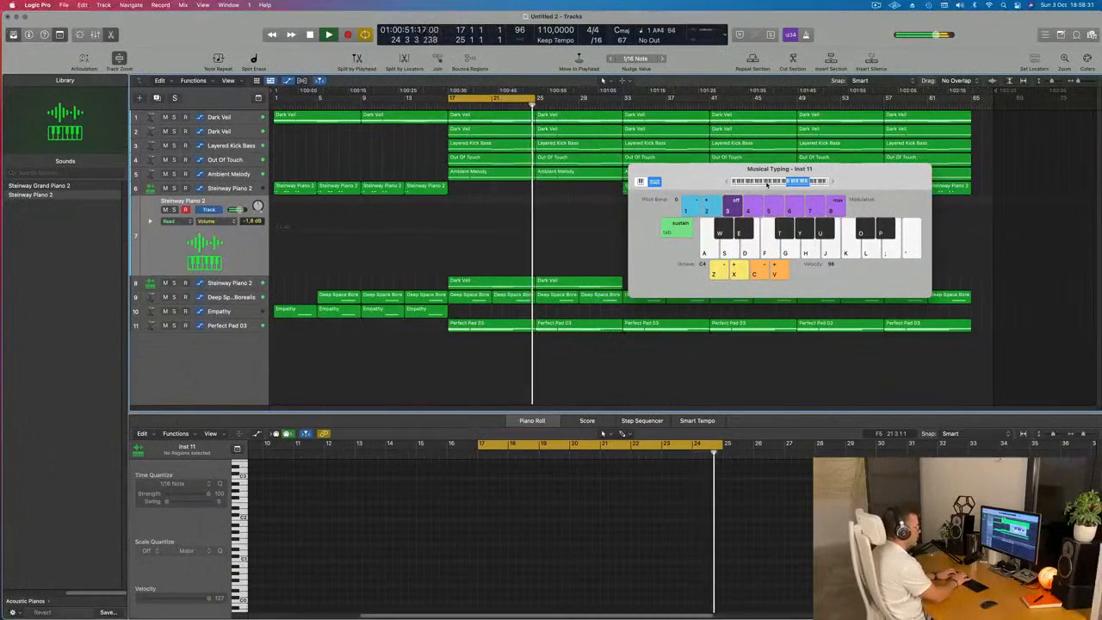
# - Try recording a high piano melody over looped bars 17 to 25 on the new Steinway Piano 2 track, then delete the take
pyautogui.press('r')
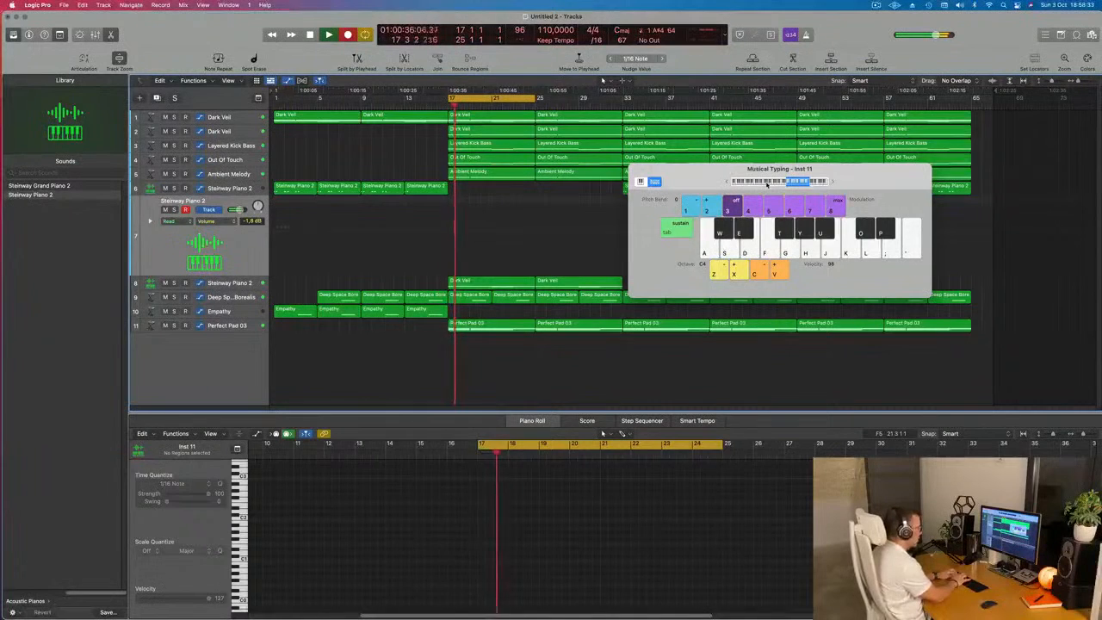
pyautogui.press('o')
pyautogui.press('o')
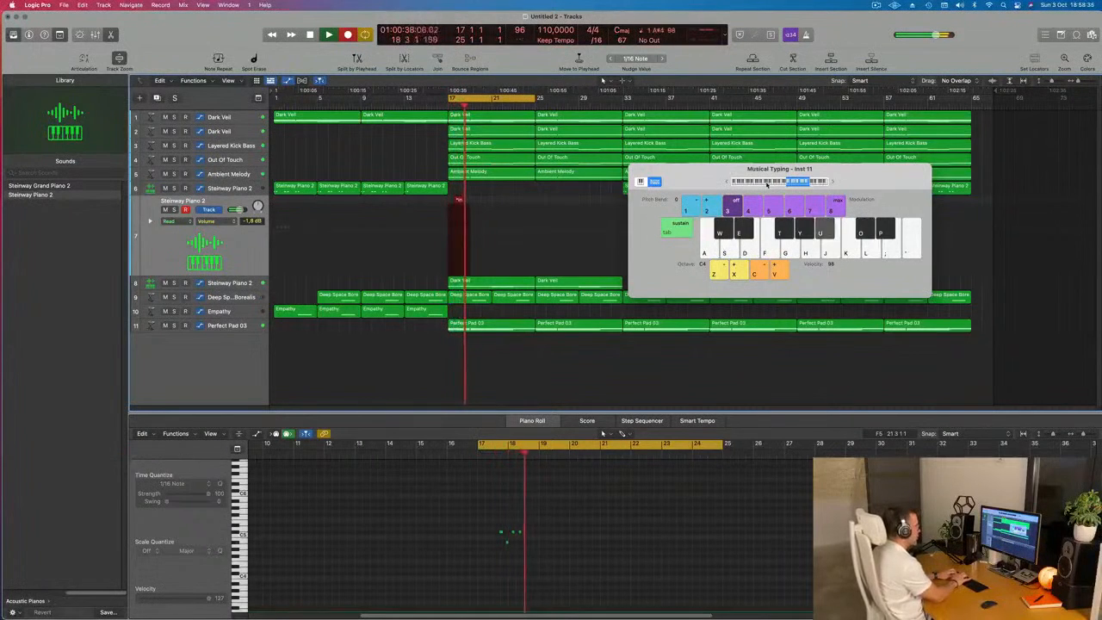
pyautogui.press('o')
pyautogui.press('u')
pyautogui.press('o')
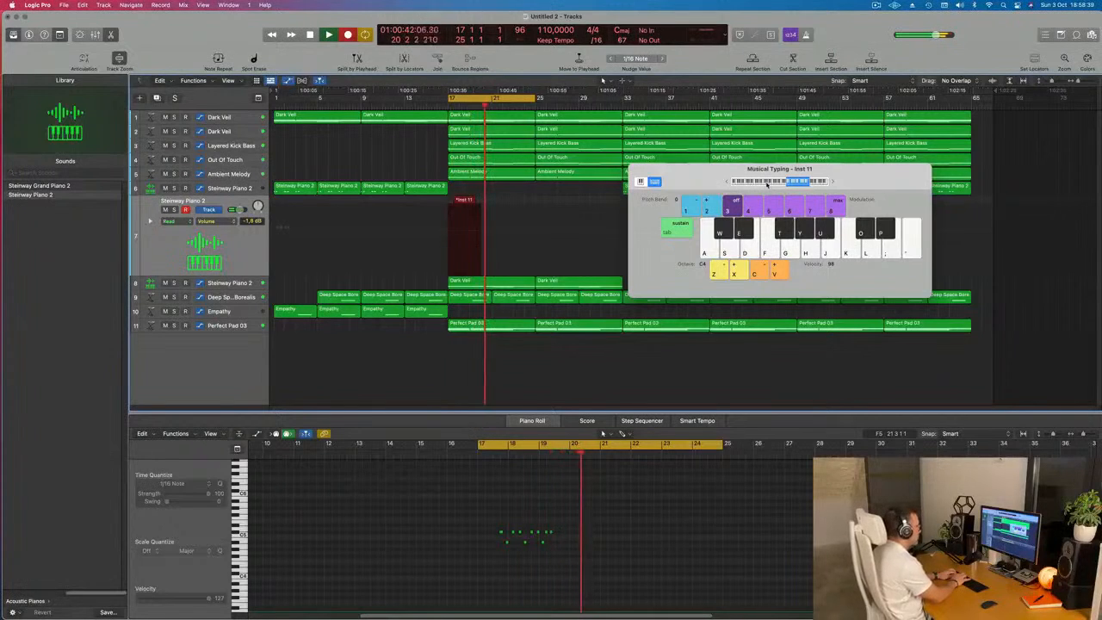
pyautogui.press('o')
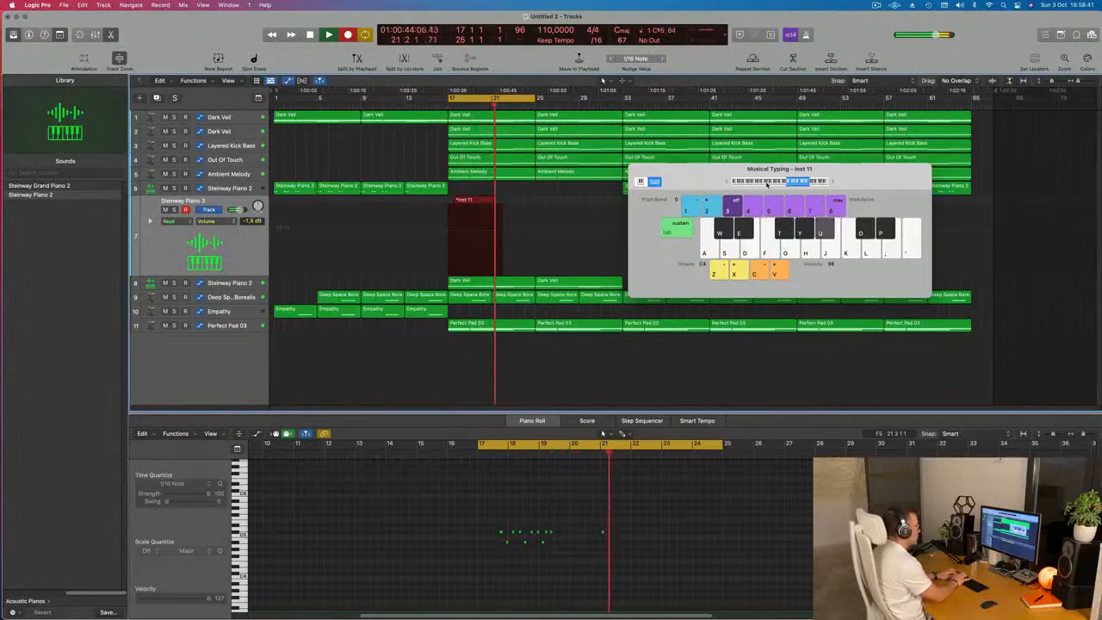
pyautogui.press('u')
pyautogui.press('o')
pyautogui.press('o')
pyautogui.press('u')
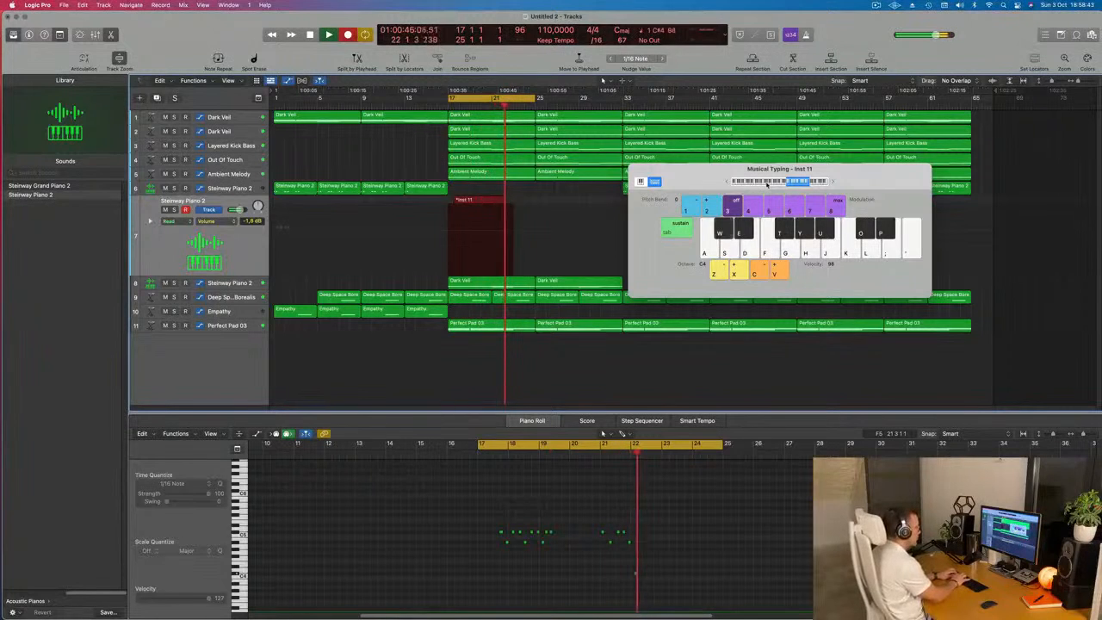
pyautogui.press('w')
pyautogui.press('u')
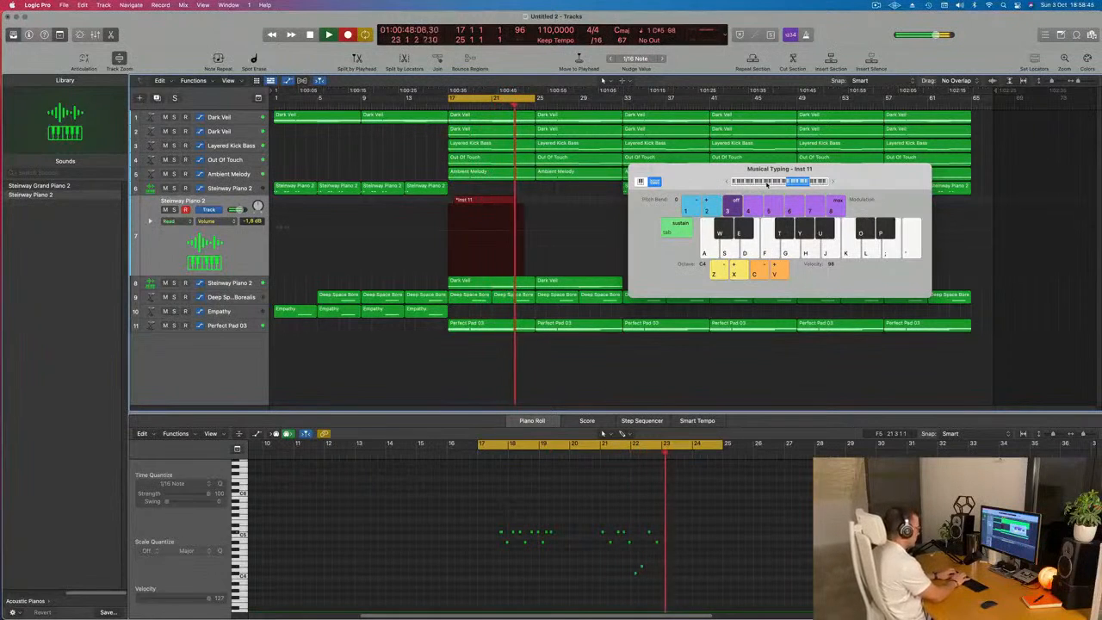
pyautogui.press('u')
pyautogui.press('t')
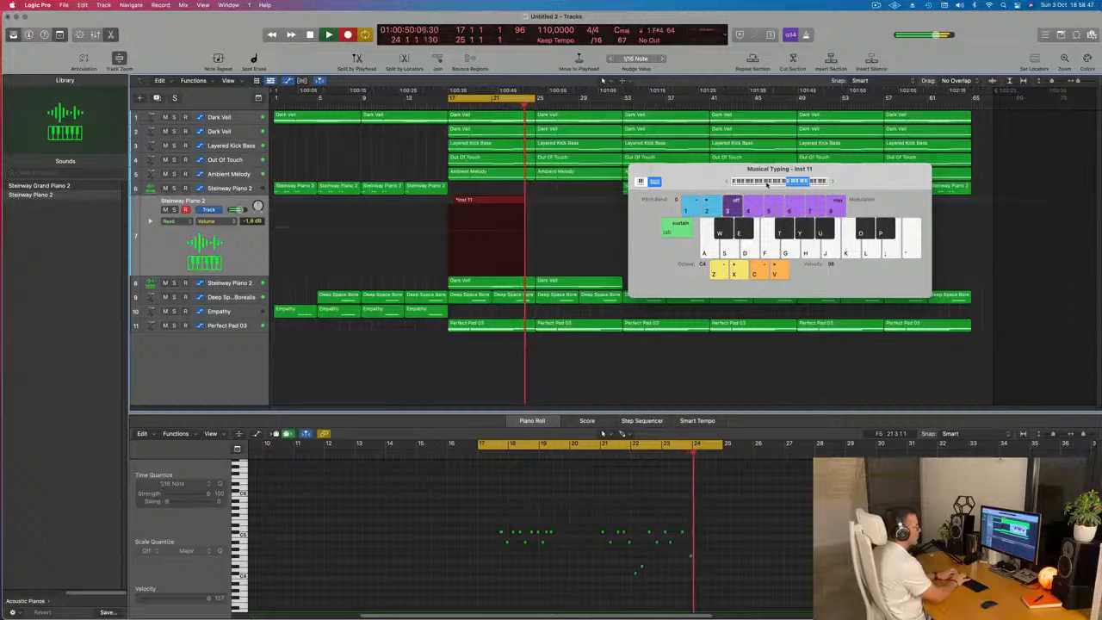
pyautogui.press('u')
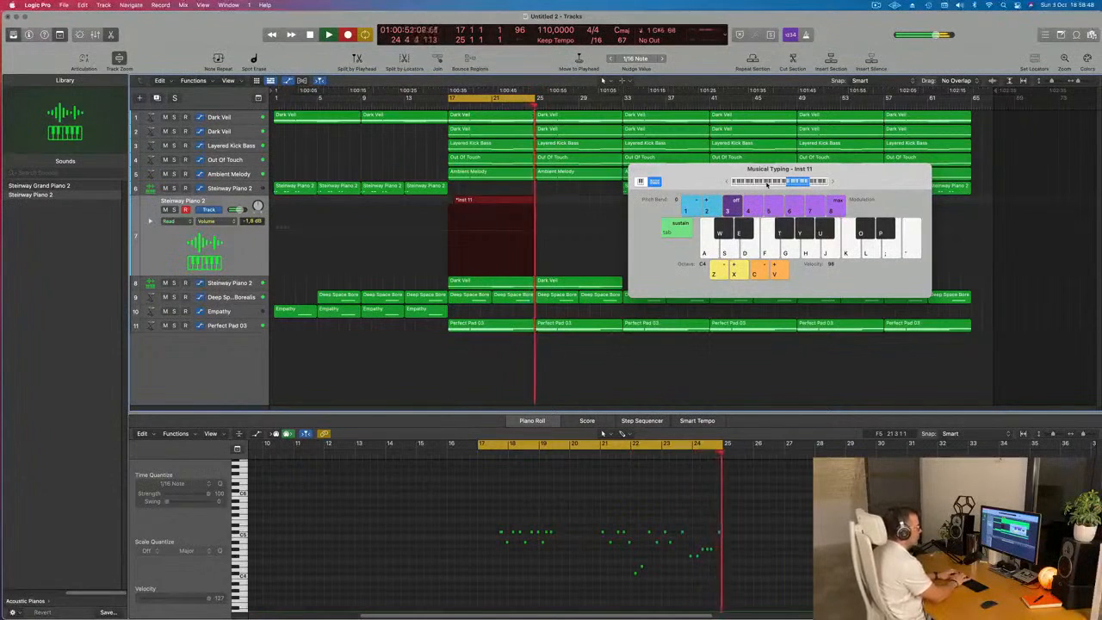
pyautogui.press('space')
pyautogui.press('o')
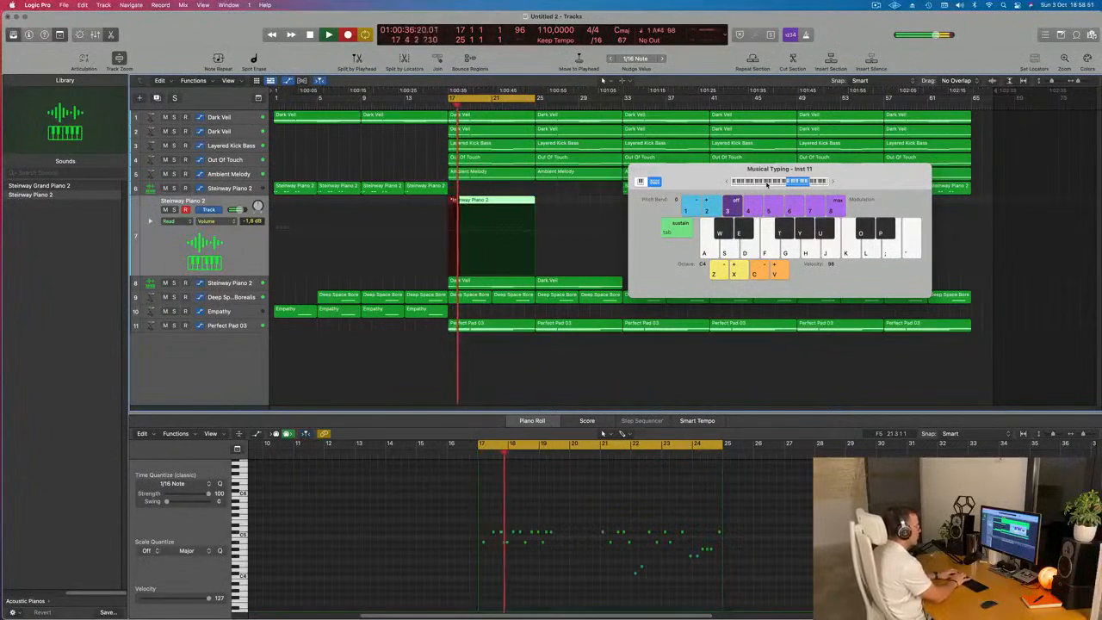
pyautogui.press('u')
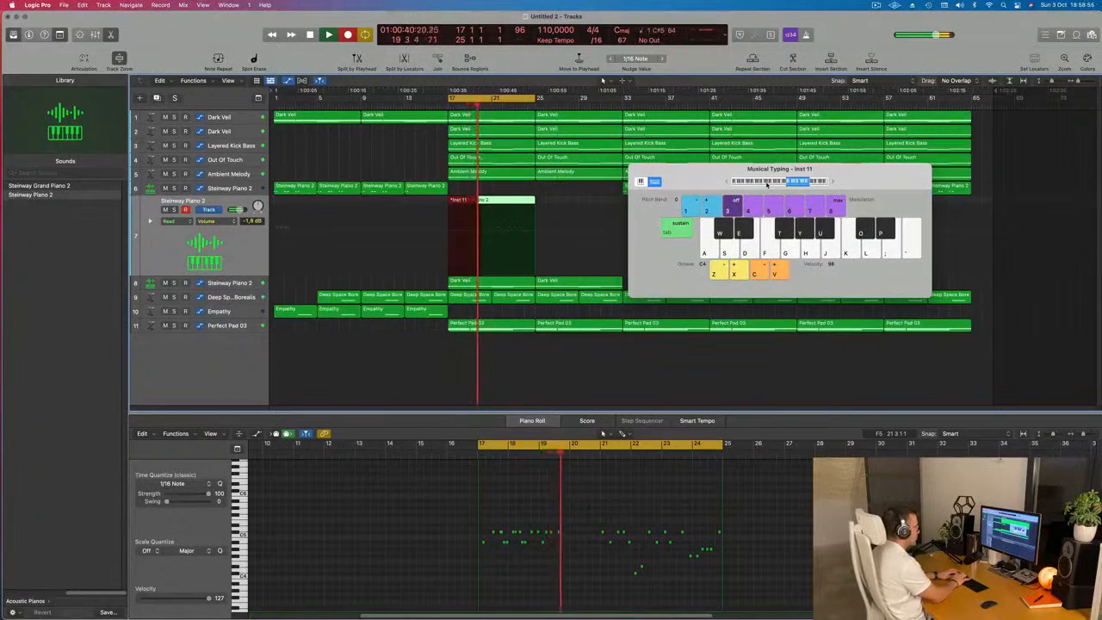
pyautogui.press('o')
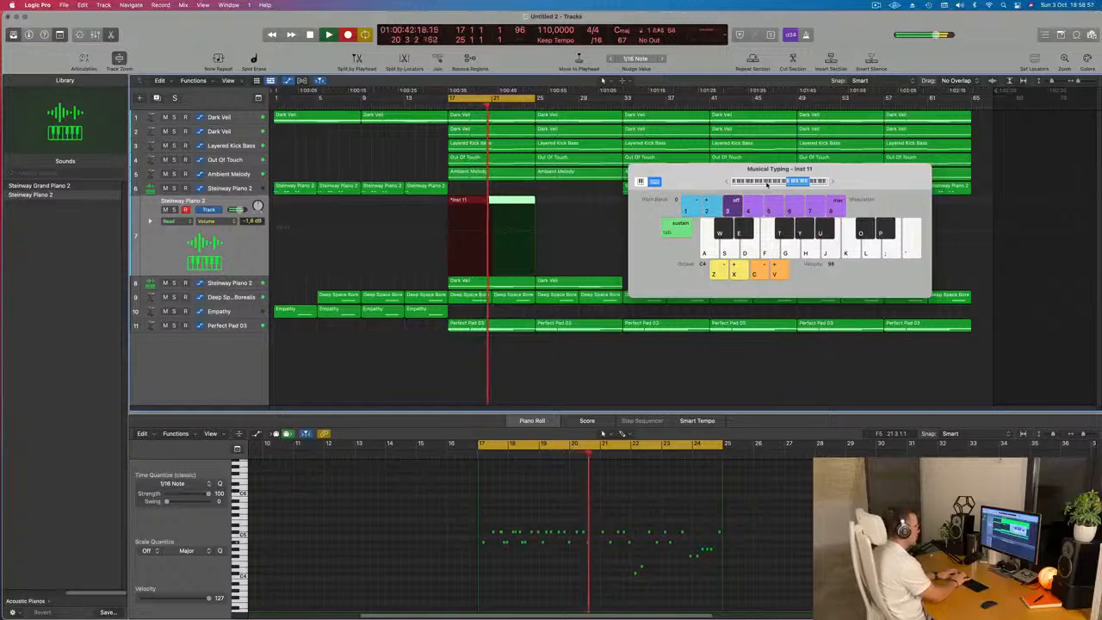
pyautogui.press('o')
pyautogui.press('space')
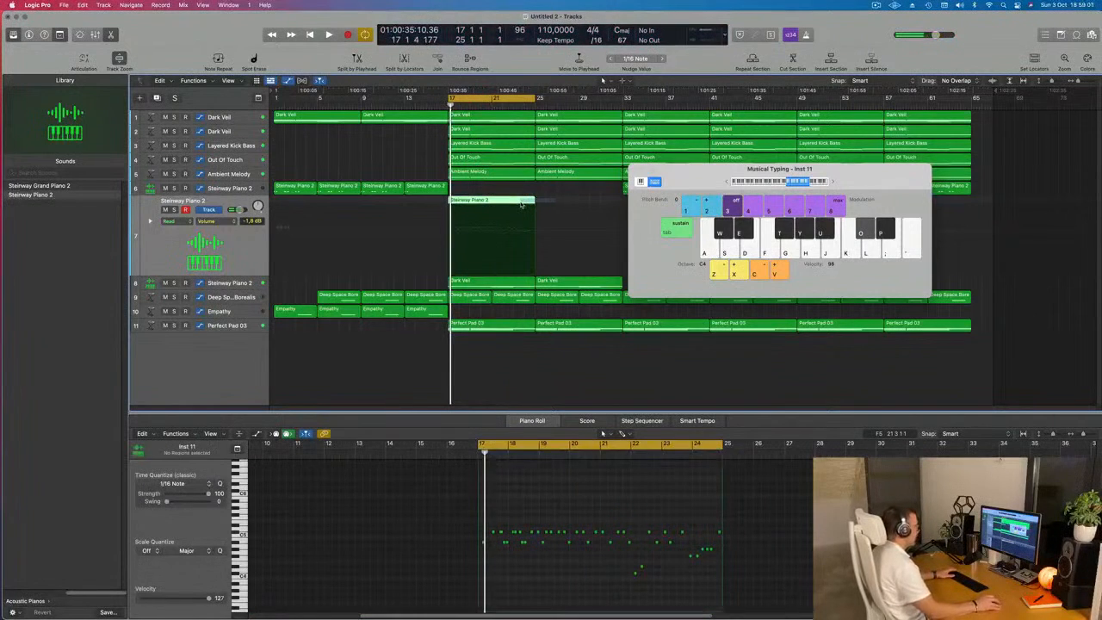
pyautogui.press('Delete')
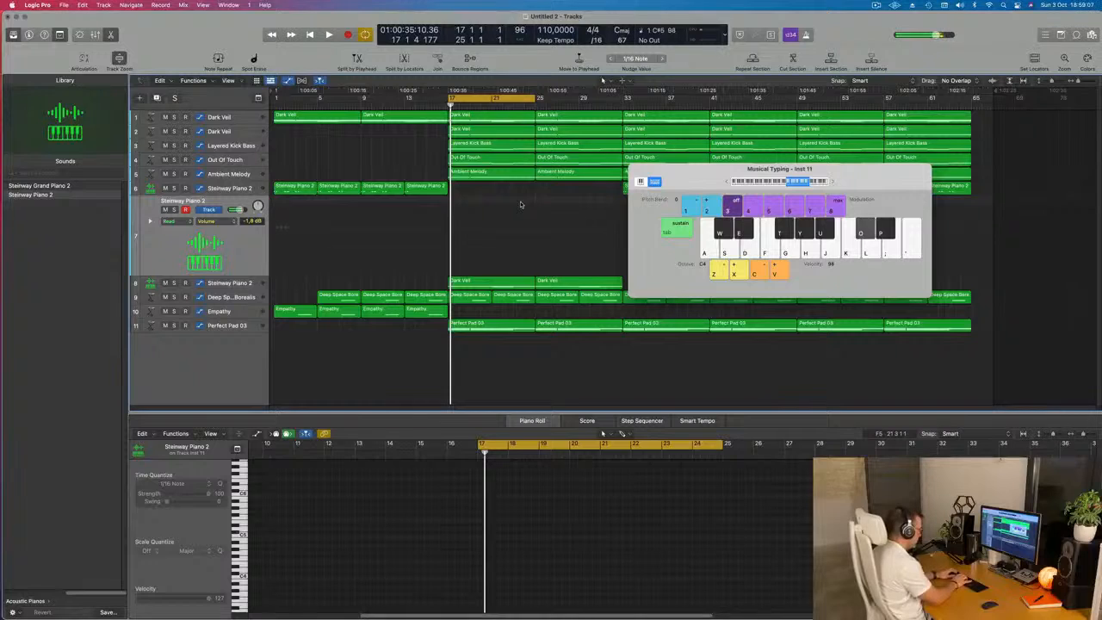
# - Record a fresh high piano melody on the new Steinway Piano 2 track from bar 16 through bar 25
pyautogui.press('r')
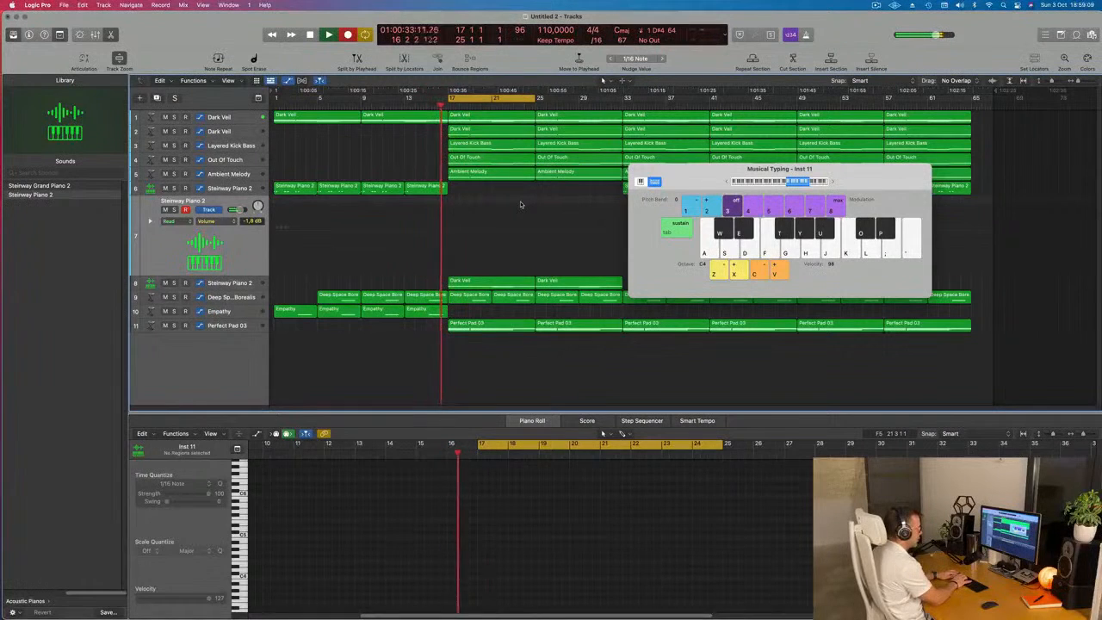
pyautogui.press('t')
pyautogui.press('y')
pyautogui.press('y')
pyautogui.press('o')
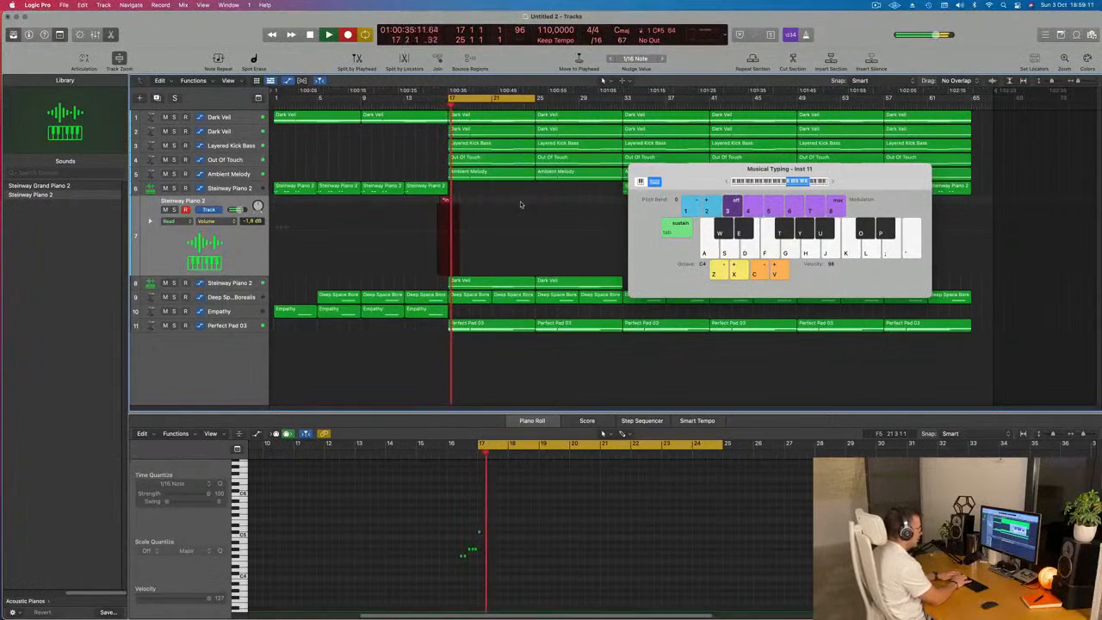
pyautogui.press('y')
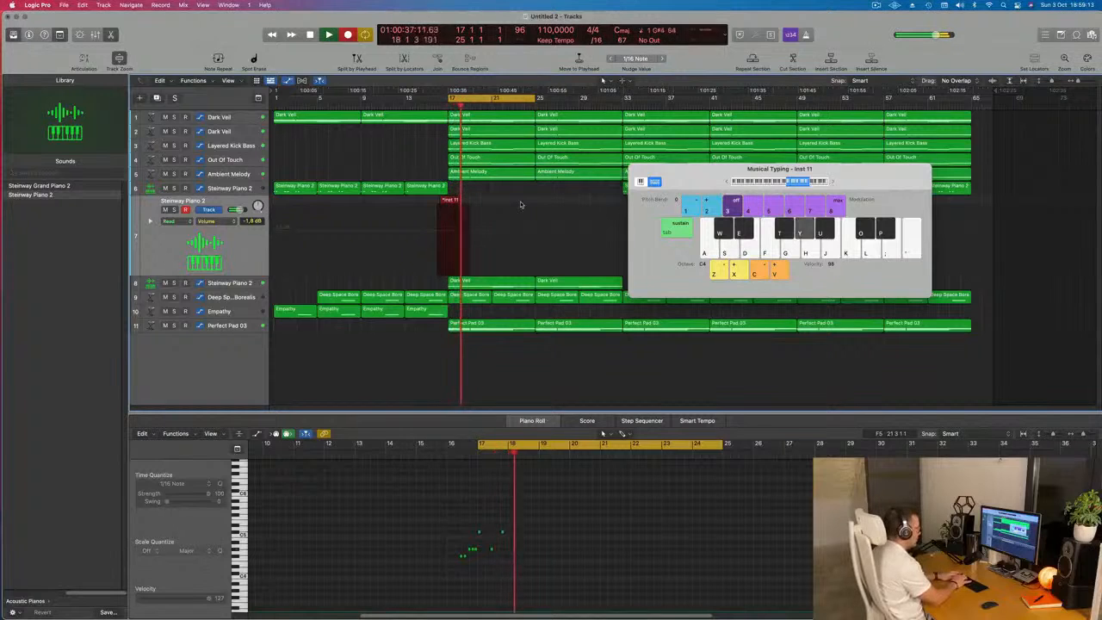
pyautogui.press('o')
pyautogui.press('y')
pyautogui.press('o')
pyautogui.press('o')
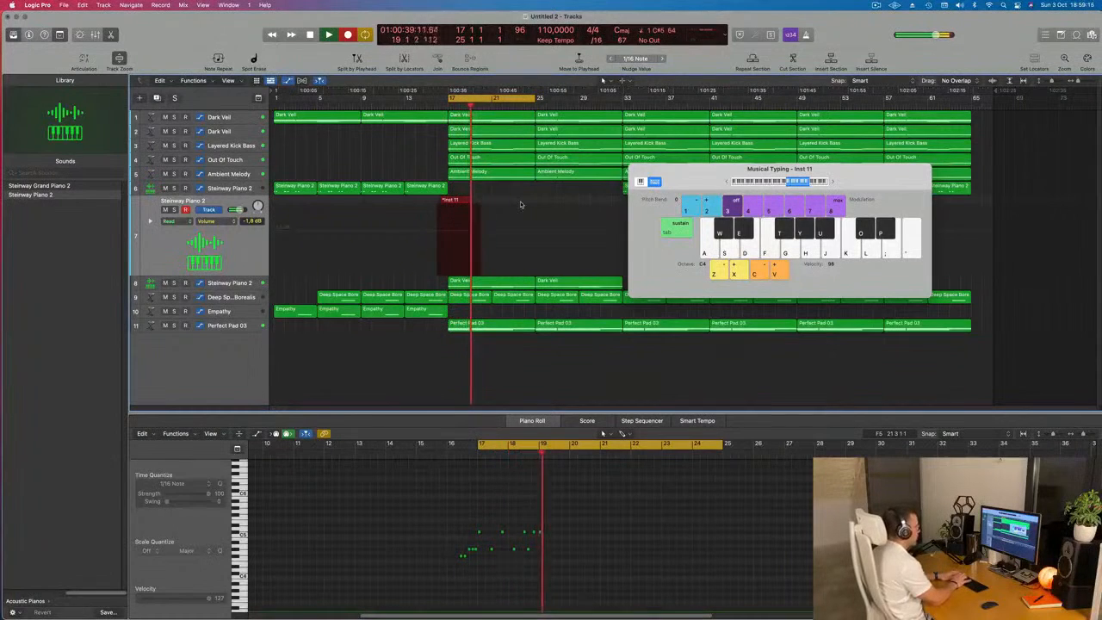
pyautogui.press('y')
pyautogui.press('y')
pyautogui.press('y')
pyautogui.press('t')
pyautogui.press('t')
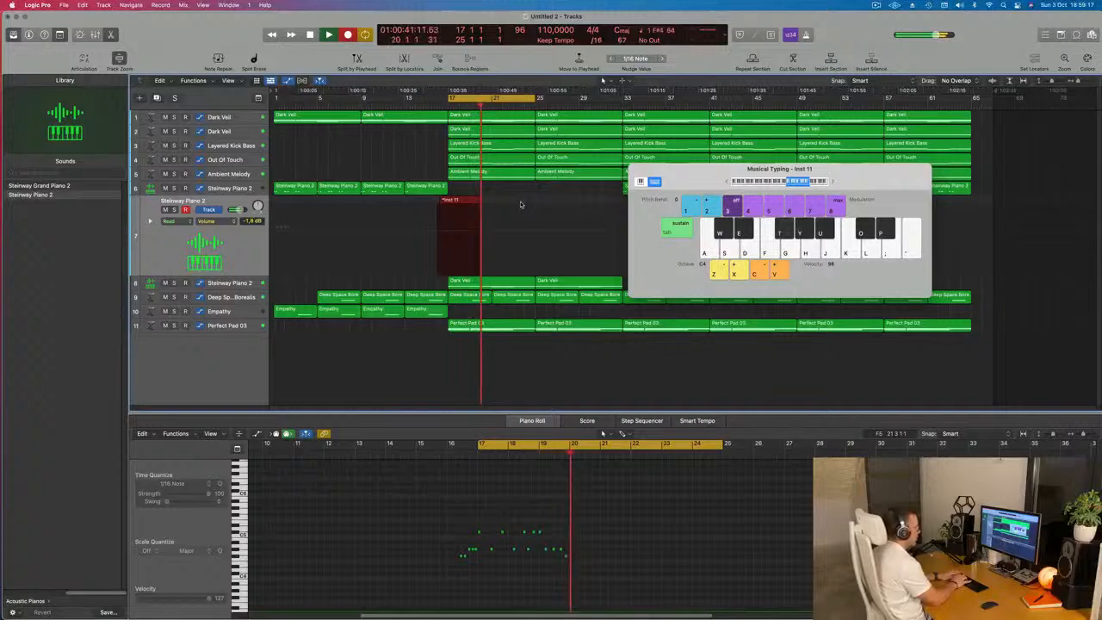
pyautogui.press('y')
pyautogui.press('u')
pyautogui.press('u')
pyautogui.press('u')
pyautogui.press('o')
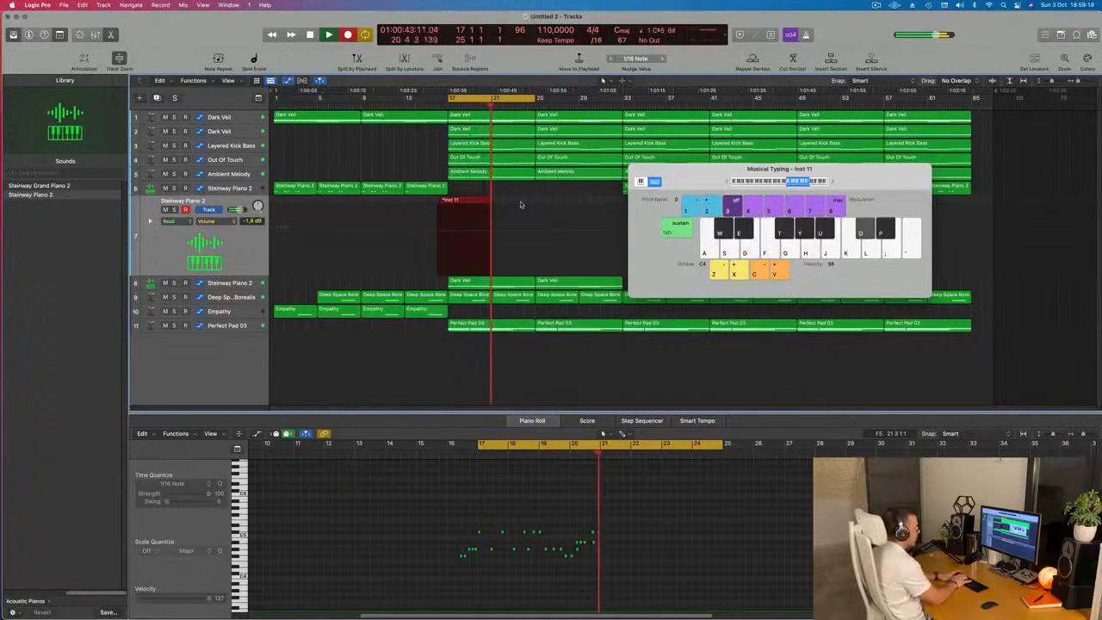
pyautogui.press('o')
pyautogui.press('o')
pyautogui.press('u')
pyautogui.press('o')
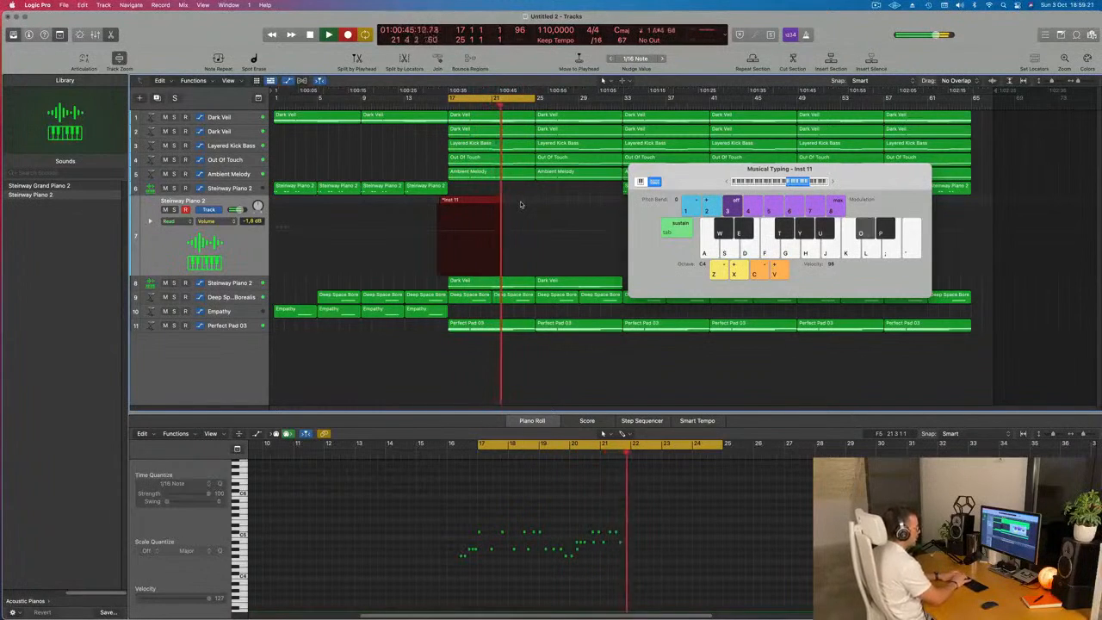
pyautogui.press('o')
pyautogui.press('u')
pyautogui.press('o')
pyautogui.press('o')
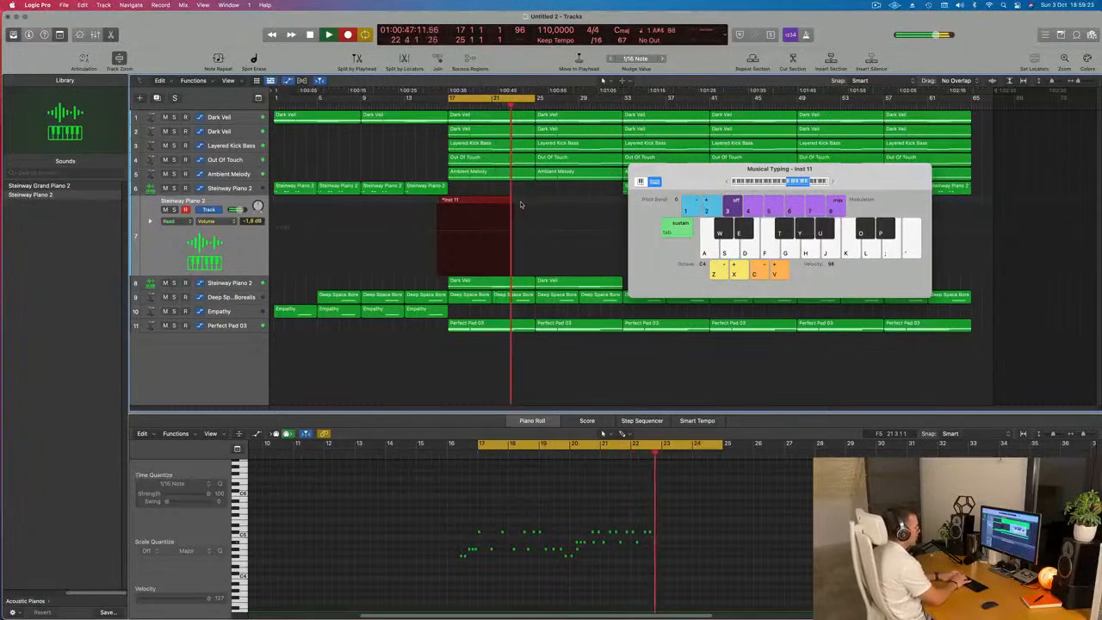
pyautogui.press('o')
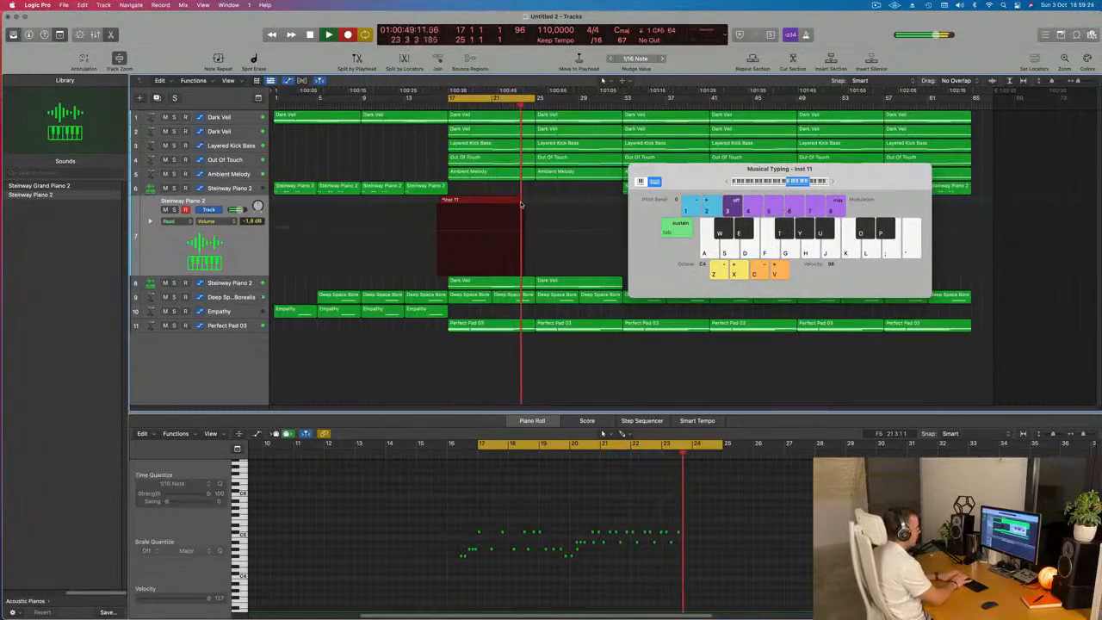
pyautogui.press('u')
pyautogui.press('o')
pyautogui.press('o')
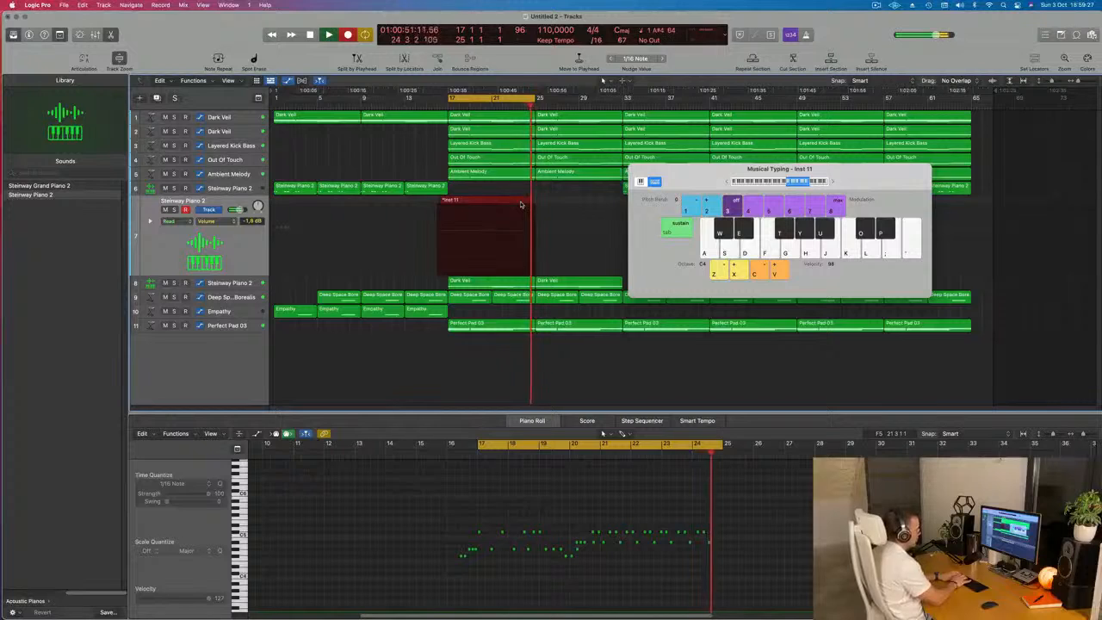
pyautogui.press('space')
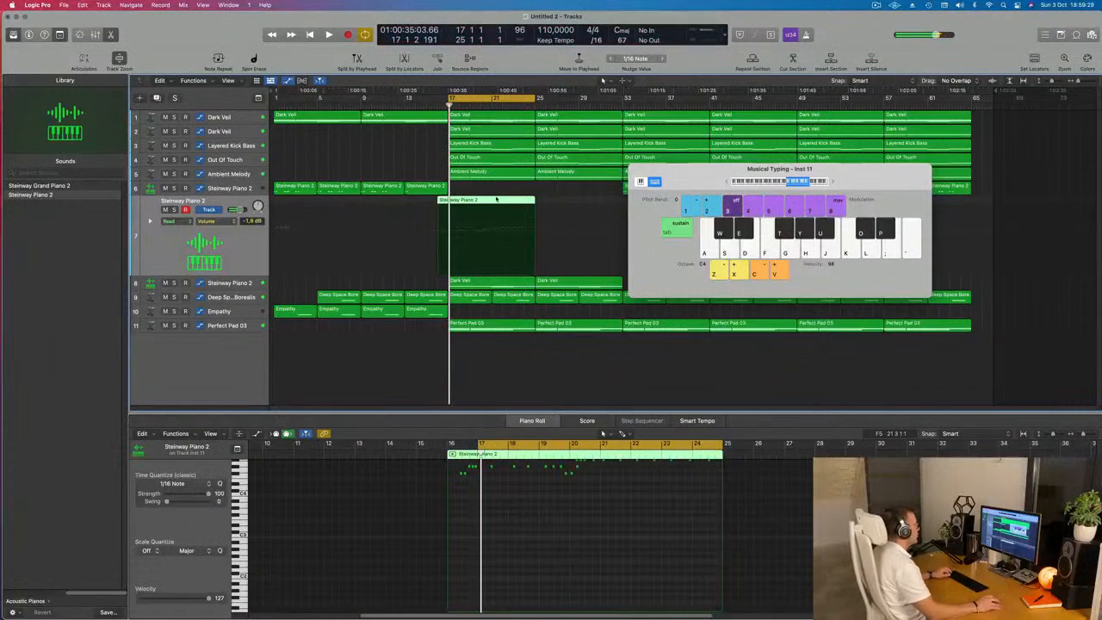
# - Split the recorded piano region at bar 22, delete its first part, move the remainder to bar 17 and play it
pyautogui.keyDown('super'); pyautogui.doubleClick(502, 199); pyautogui.keyUp('super')
pyautogui.click(475, 202)
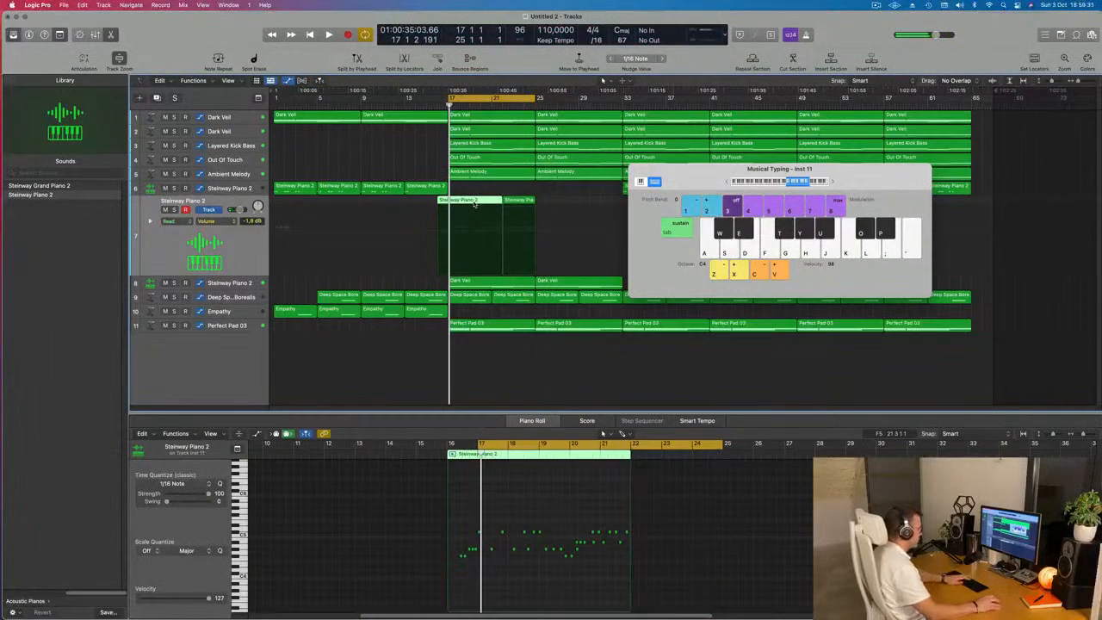
pyautogui.press('Delete')
pyautogui.moveTo(511, 199); pyautogui.dragTo(457, 200)
pyautogui.press('space')
pyautogui.click(524, 571)
pyautogui.press('space')
pyautogui.press('space')
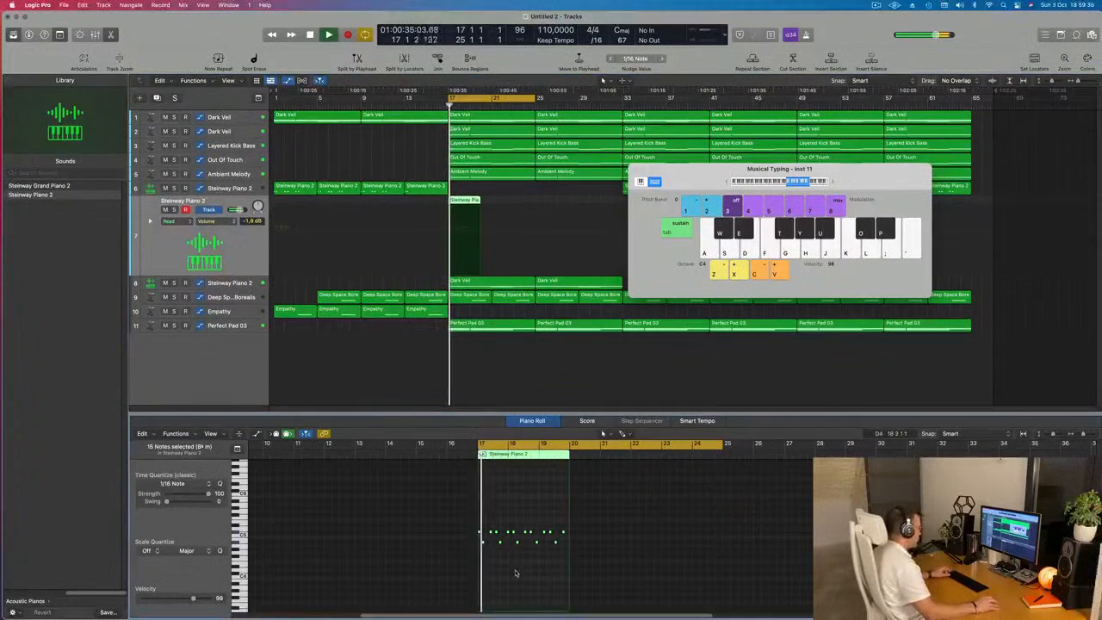
# - Move the five notes following the opening two a beat earlier to start at bar 17, replacing those two, and play back
pyautogui.keyDown('ctrl'); pyautogui.keyDown('alt'); pyautogui.click(523, 570); pyautogui.keyUp('alt'); pyautogui.keyUp('ctrl')
pyautogui.hscroll(2, 524, 570)
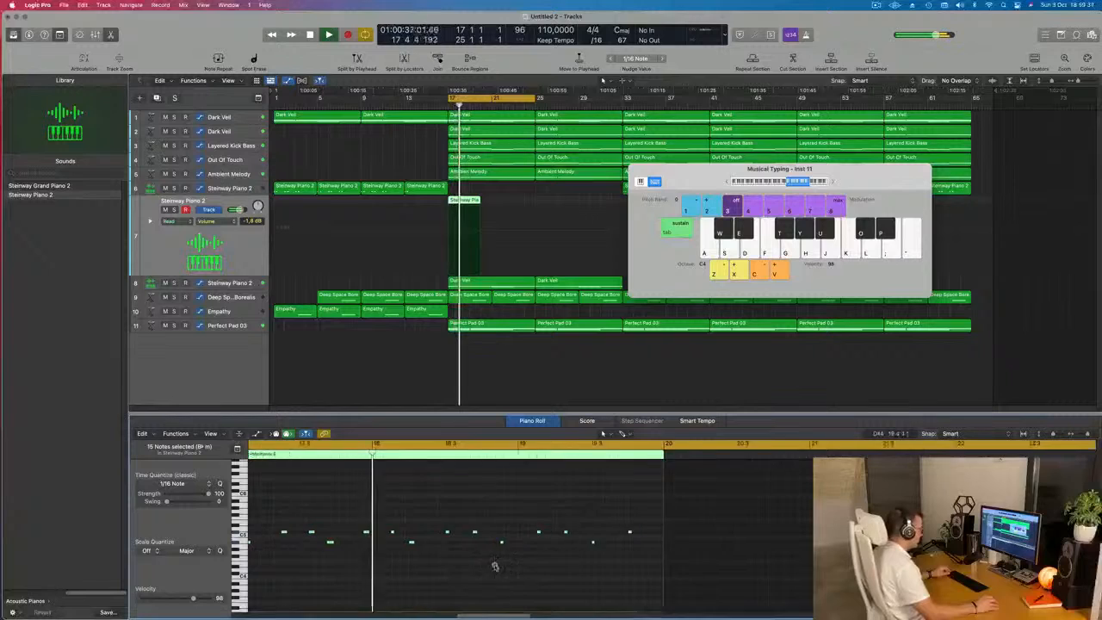
pyautogui.press('space')
pyautogui.hscroll(-5, 508, 568)
pyautogui.press('space')
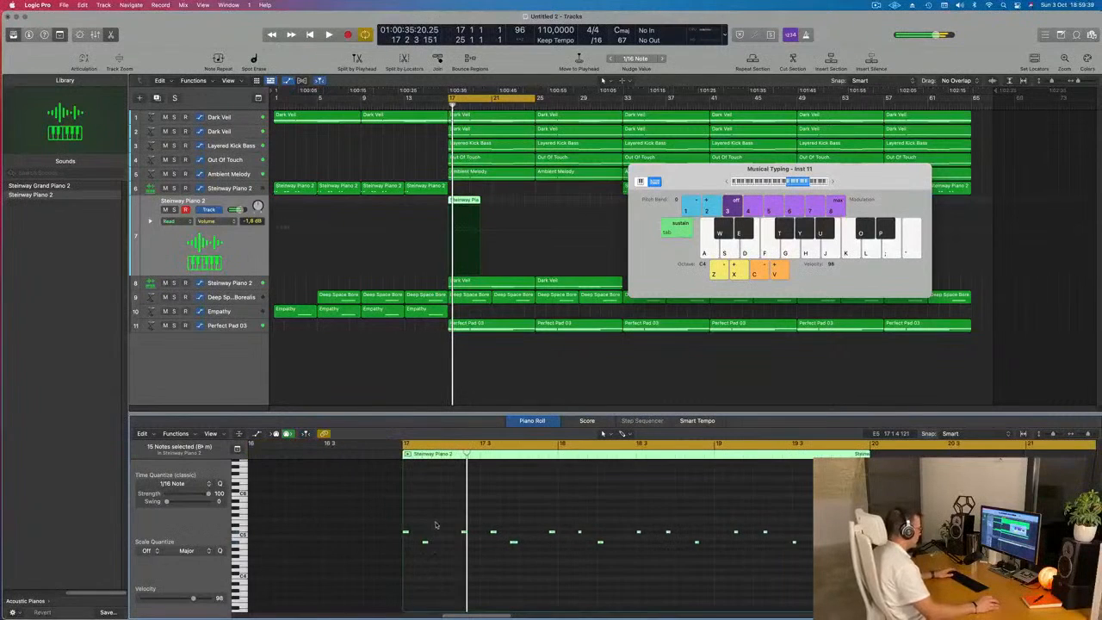
pyautogui.moveTo(440, 520); pyautogui.dragTo(590, 614)
pyautogui.moveTo(463, 521); pyautogui.dragTo(405, 522)
pyautogui.press('space')
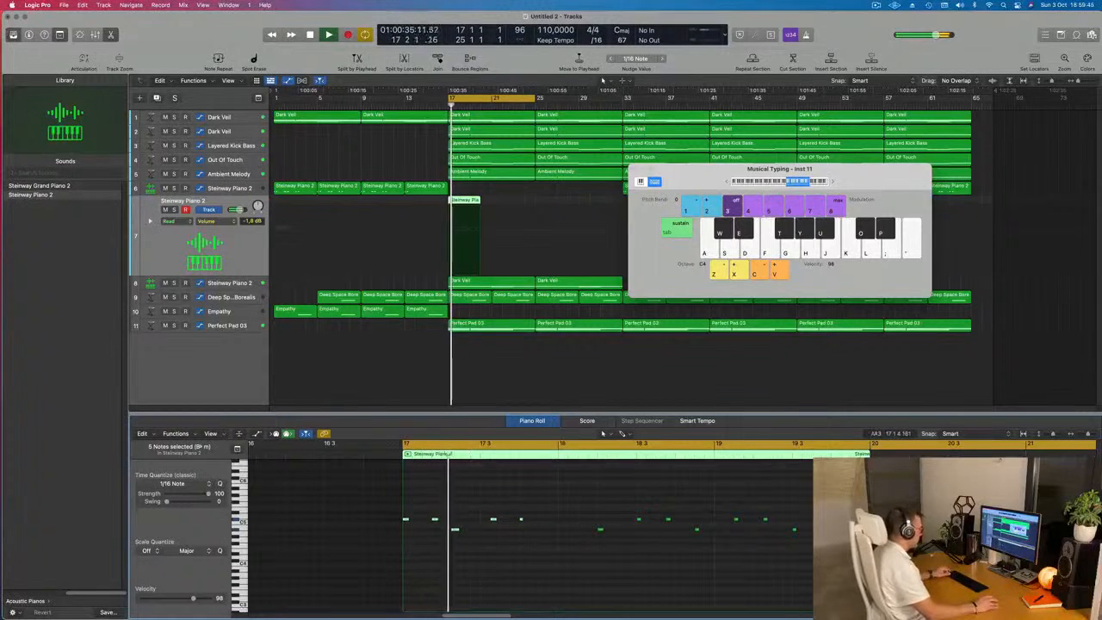
# - Move the second melody note in bar 17 a sixteenth earlier and play the result
pyautogui.press('super+Right')
pyautogui.click(432, 524)
pyautogui.press('space')
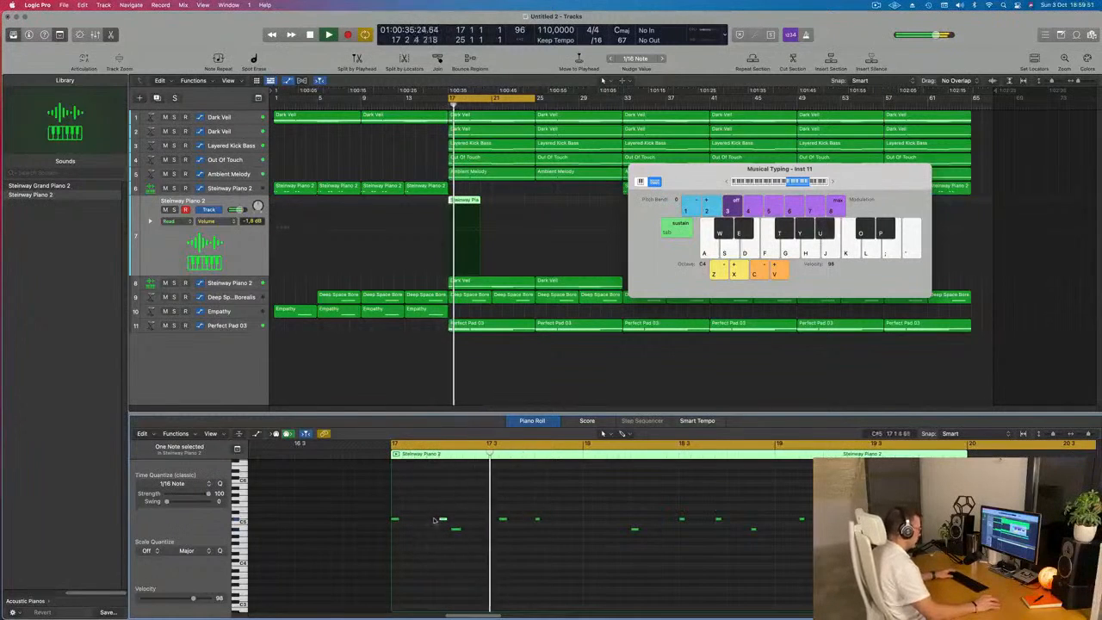
pyautogui.moveTo(444, 520); pyautogui.dragTo(430, 521)
pyautogui.press('space')
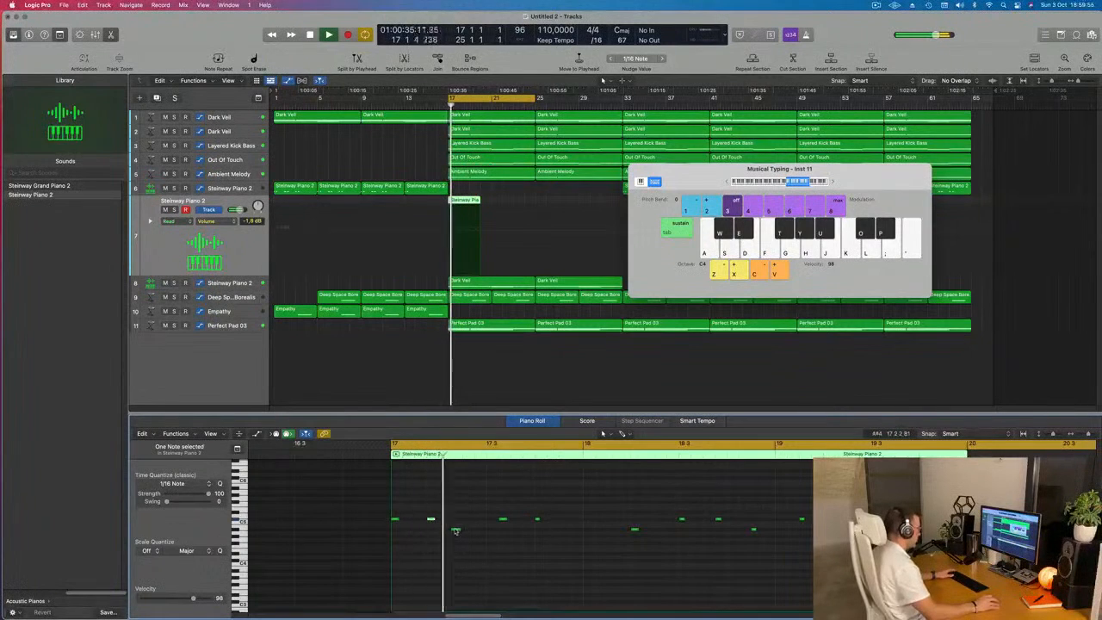
# - Try different timings for the second and third notes in bar 17, then shift the first four notes a sixteenth later
pyautogui.moveTo(456, 530); pyautogui.dragTo(468, 532)
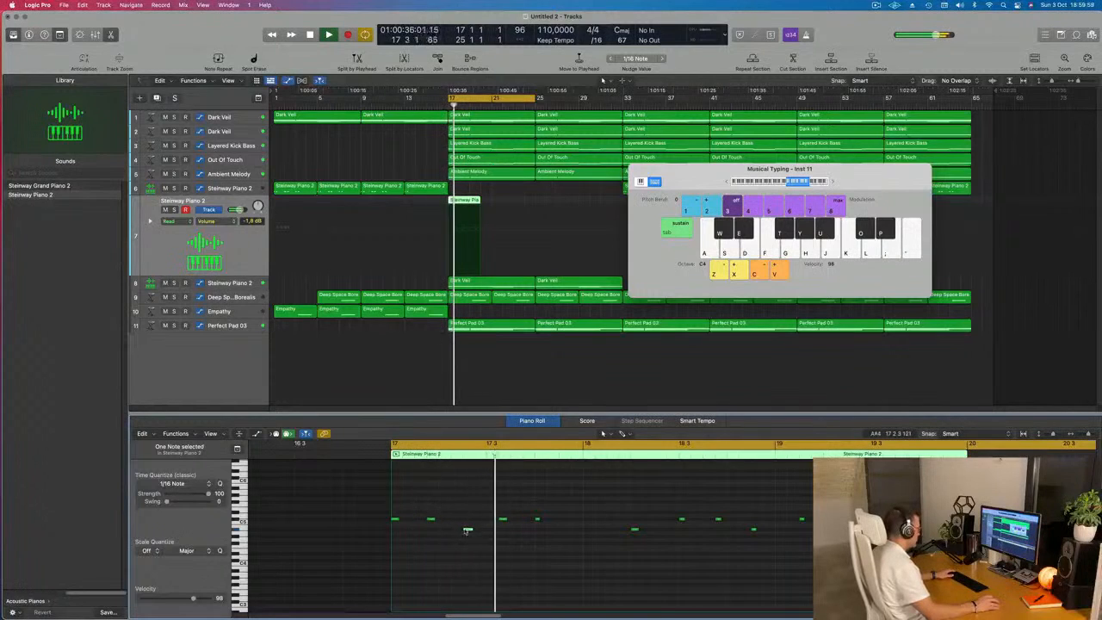
pyautogui.moveTo(466, 530); pyautogui.dragTo(418, 520)
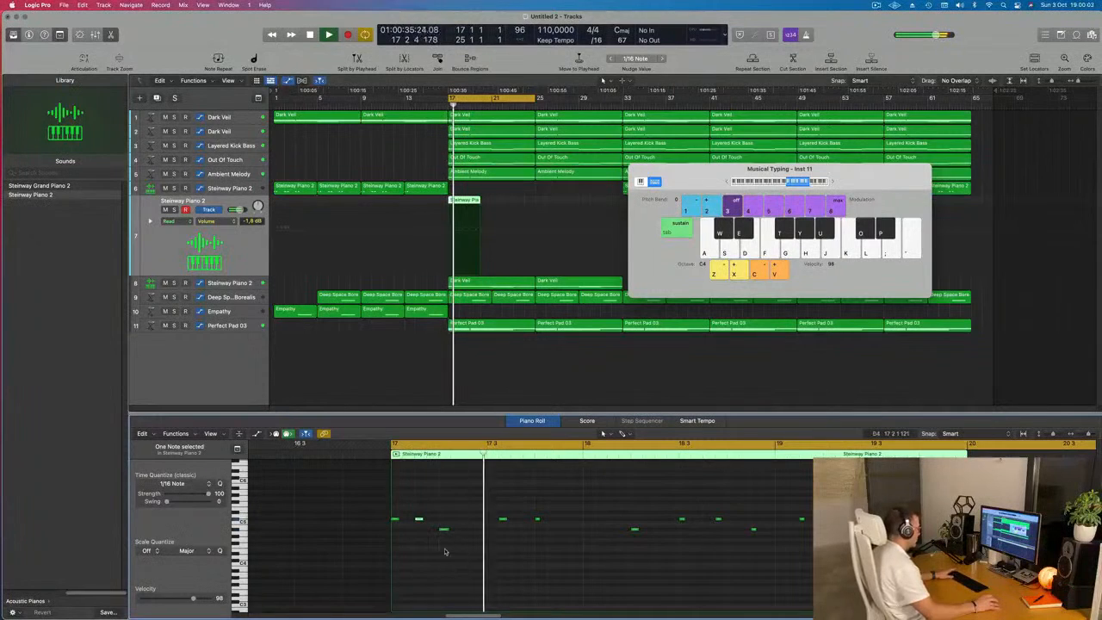
pyautogui.moveTo(421, 522); pyautogui.dragTo(457, 531)
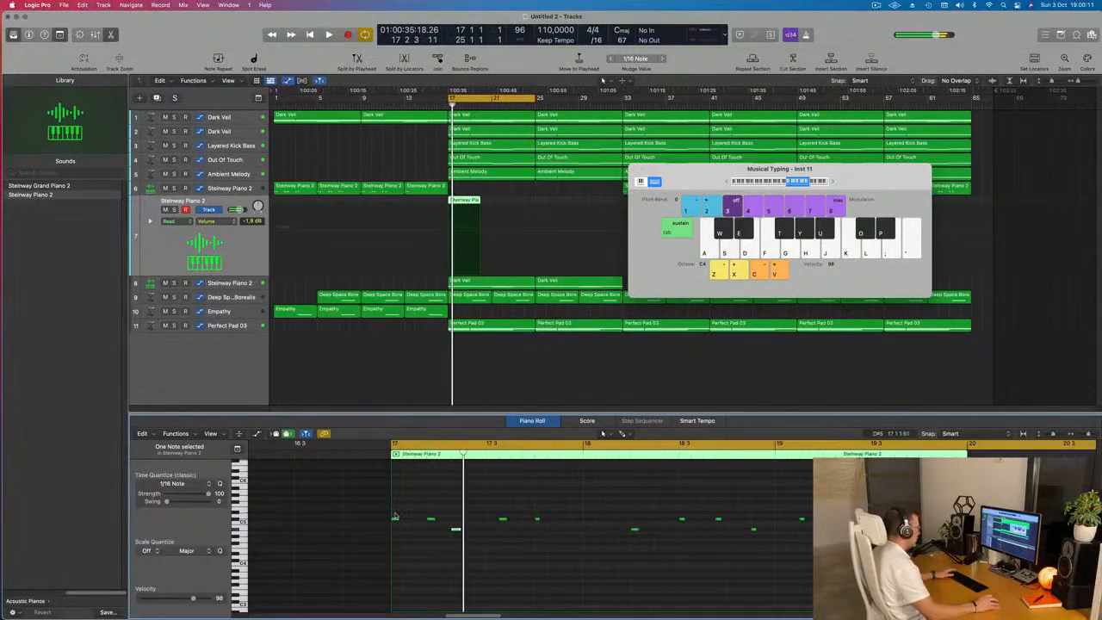
pyautogui.moveTo(395, 517); pyautogui.dragTo(524, 546)
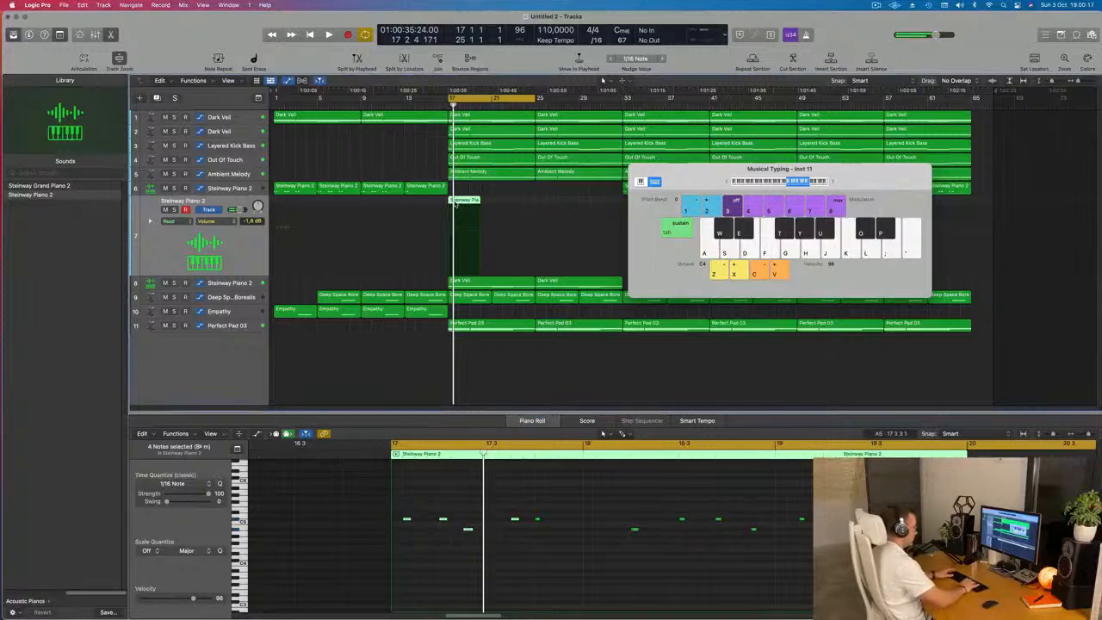
# - Delete the short piano region at bar 17 and record a new melody alternating C#5 and A#4 across bars 17 to 25
pyautogui.press('BackSpace')
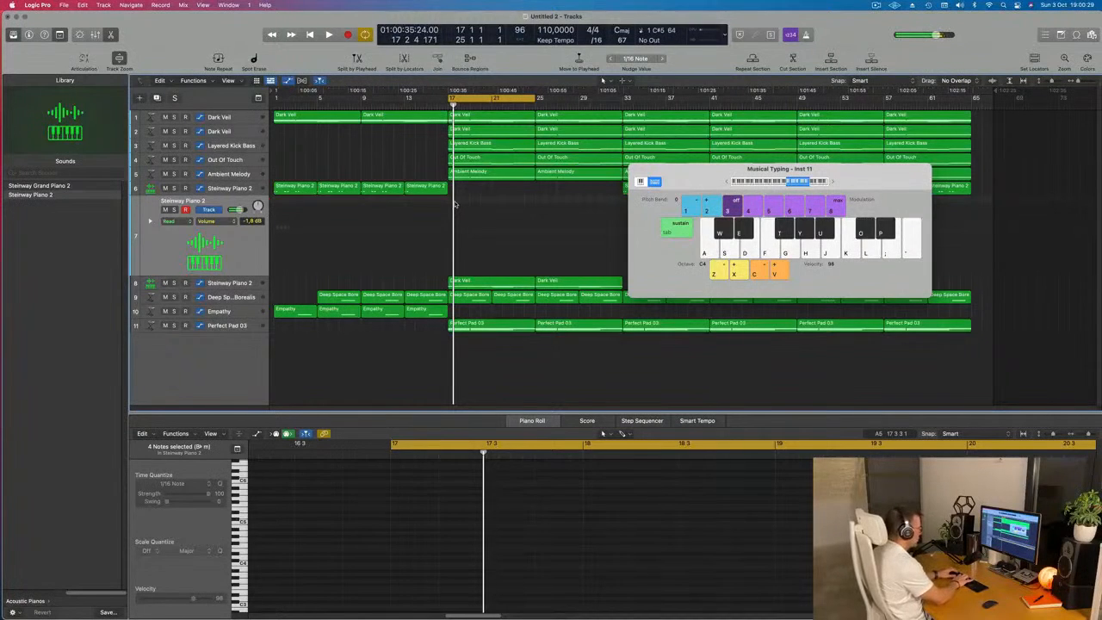
pyautogui.press('space')
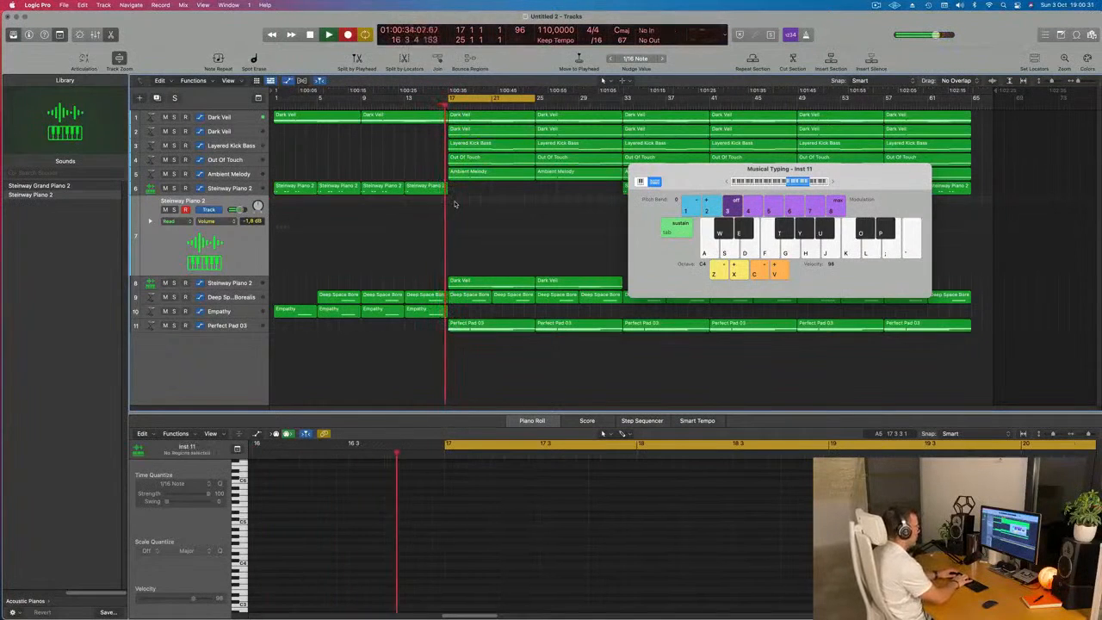
pyautogui.press('o')
pyautogui.press('o')
pyautogui.press('u')
pyautogui.press('o')
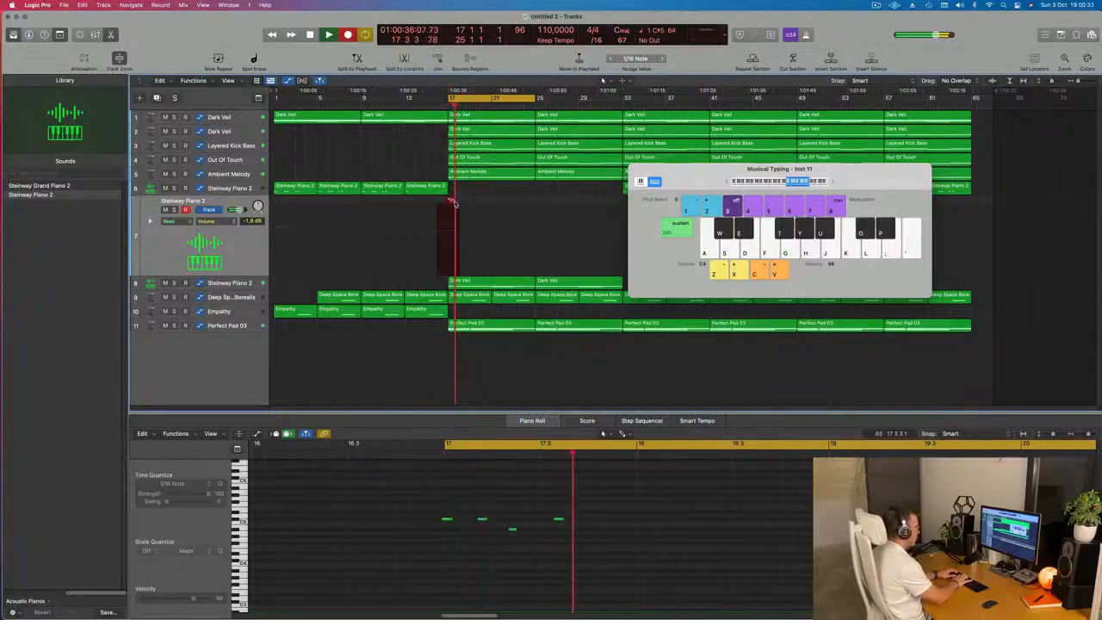
pyautogui.press('u')
pyautogui.press('o')
pyautogui.press('o')
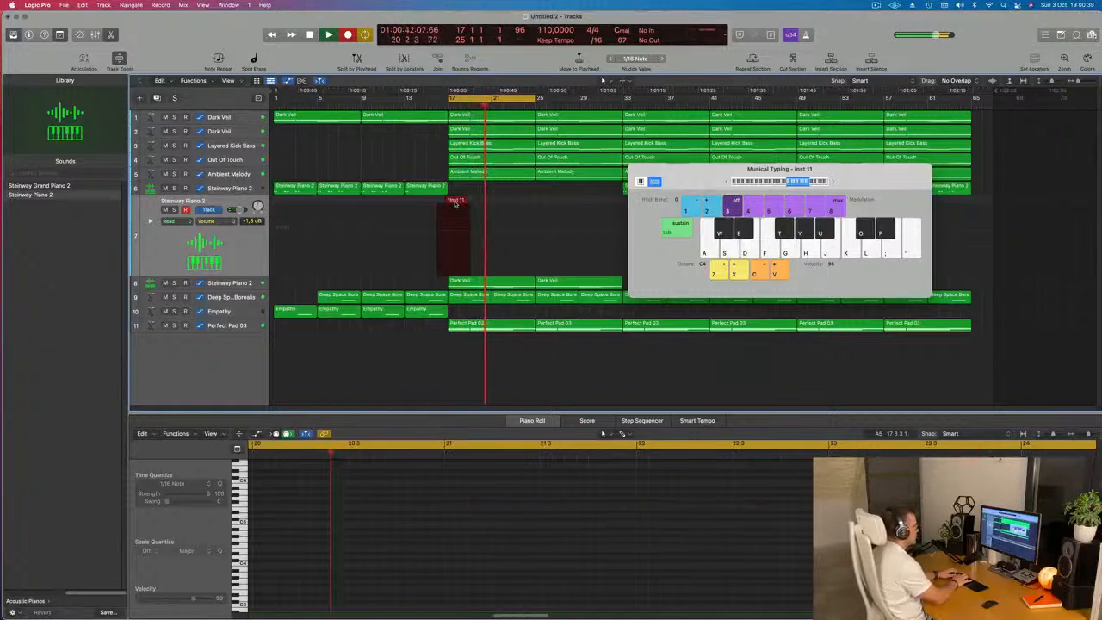
pyautogui.press('o')
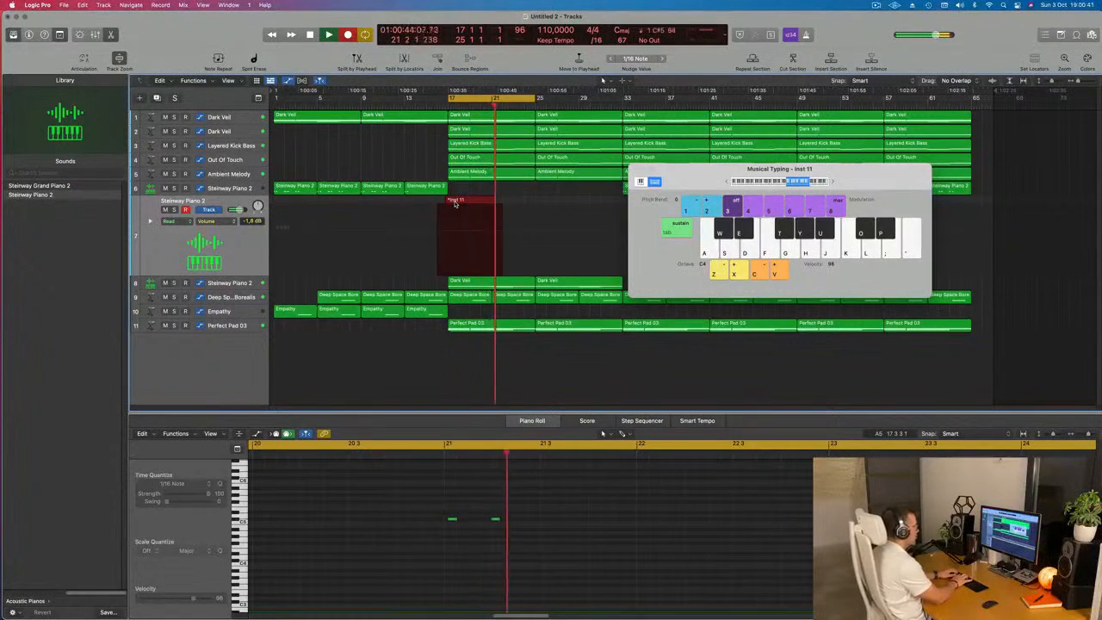
pyautogui.press('o')
pyautogui.press('u')
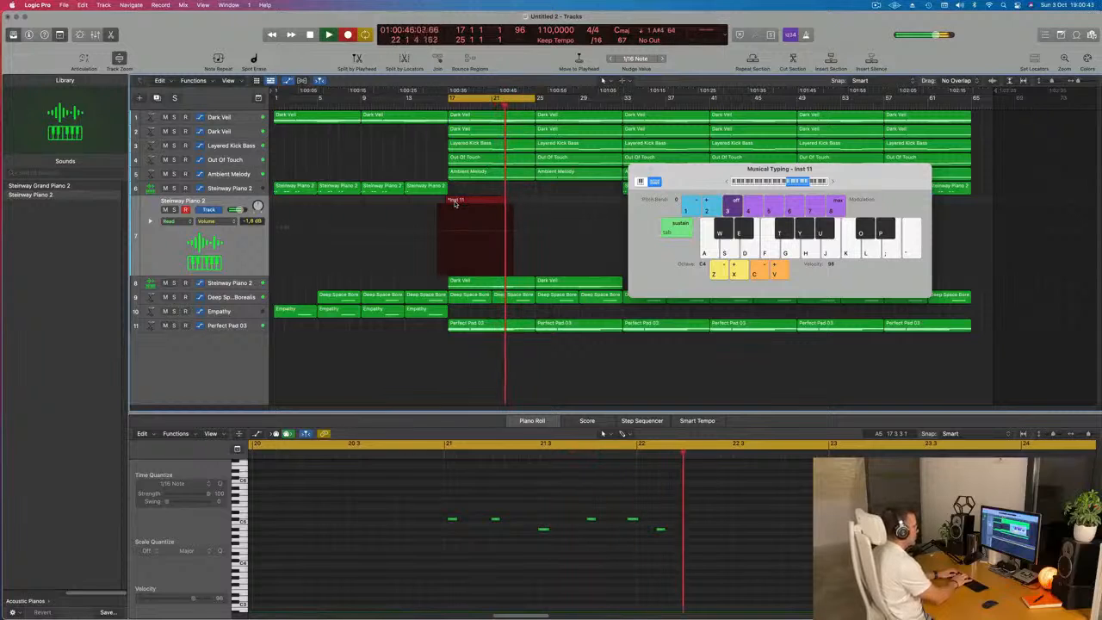
pyautogui.press('o')
pyautogui.press('o')
pyautogui.press('u')
pyautogui.press('o')
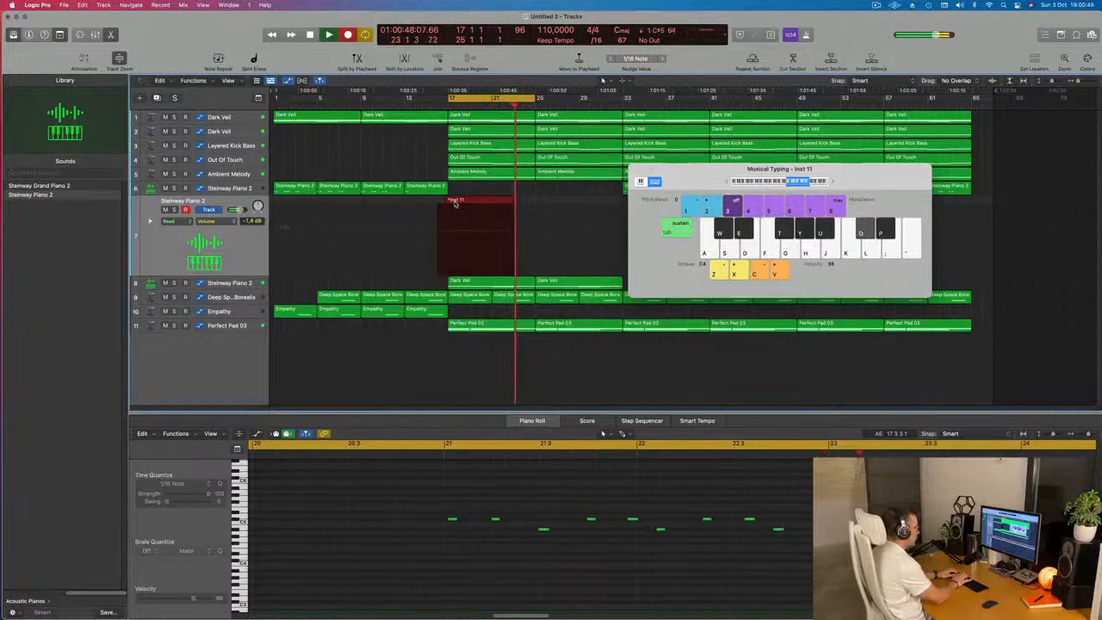
pyautogui.press('u')
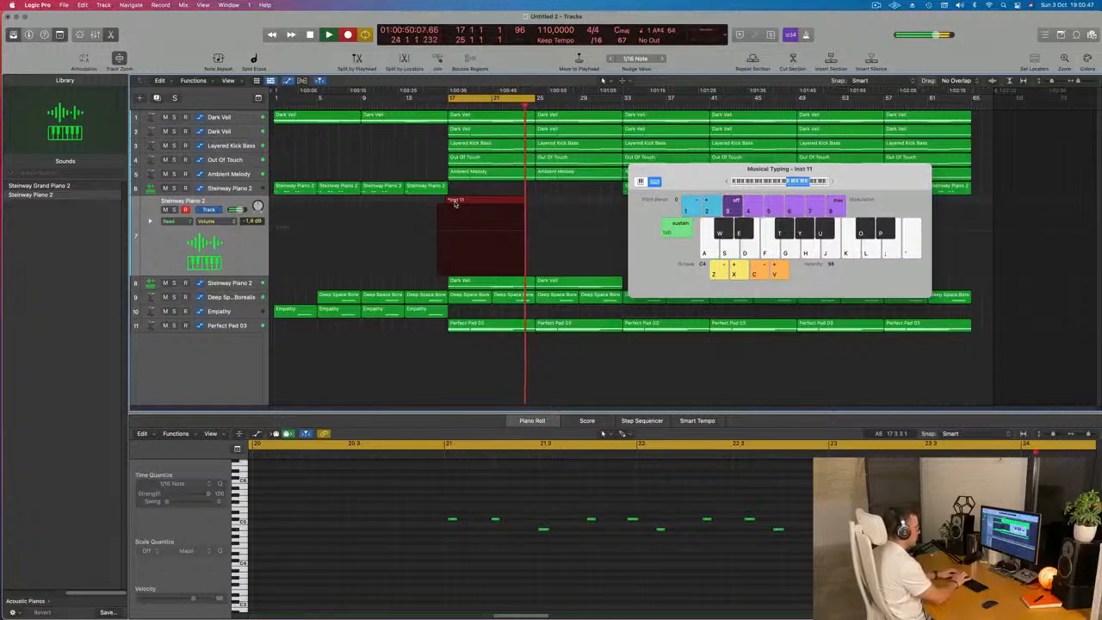
pyautogui.press('o')
pyautogui.press('o')
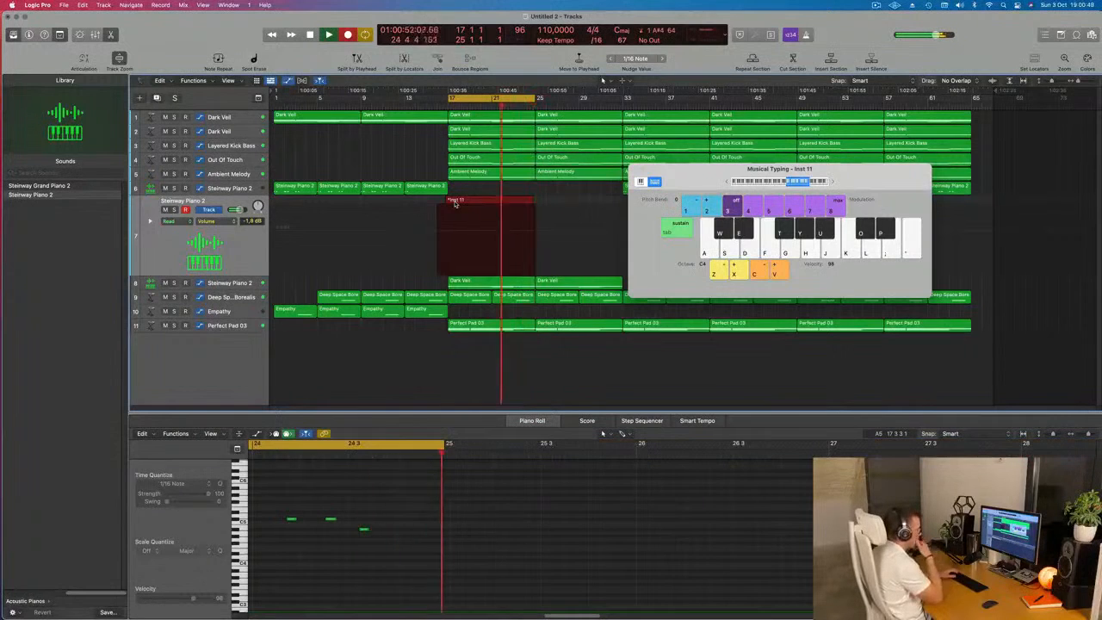
pyautogui.press('space')
pyautogui.press('o')
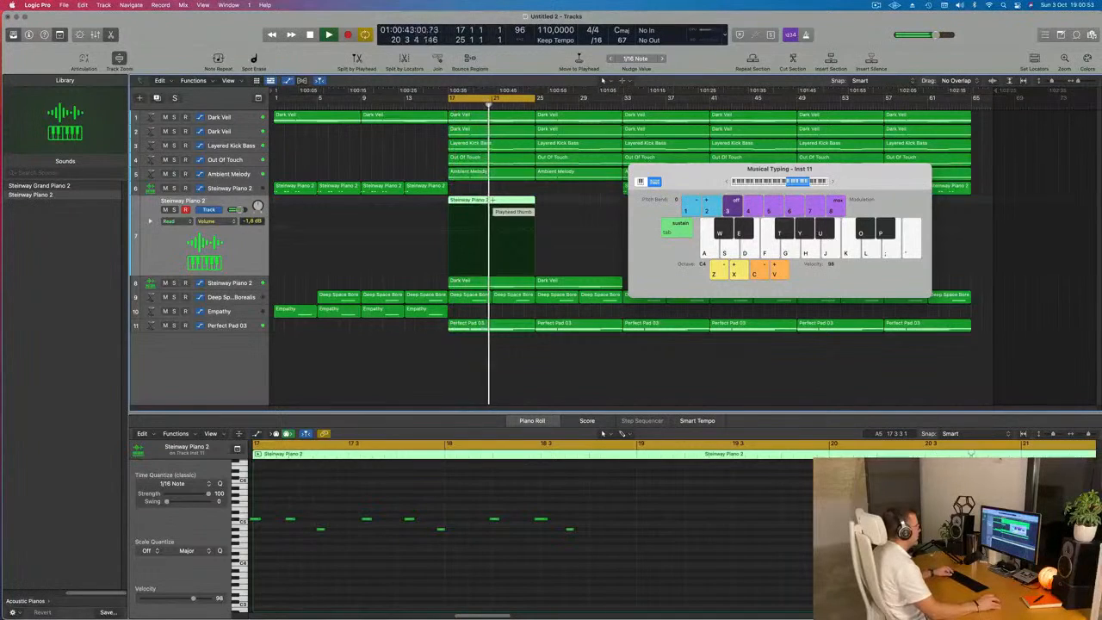
# - Keep only the last four bars of the recorded piano region, move them to bar 17, and quantize all notes to 1/16
pyautogui.moveTo(493, 198)
pyautogui.mouseDown()
pyautogui.moveTo(505, 205)
pyautogui.moveTo(477, 207)
pyautogui.mouseUp()
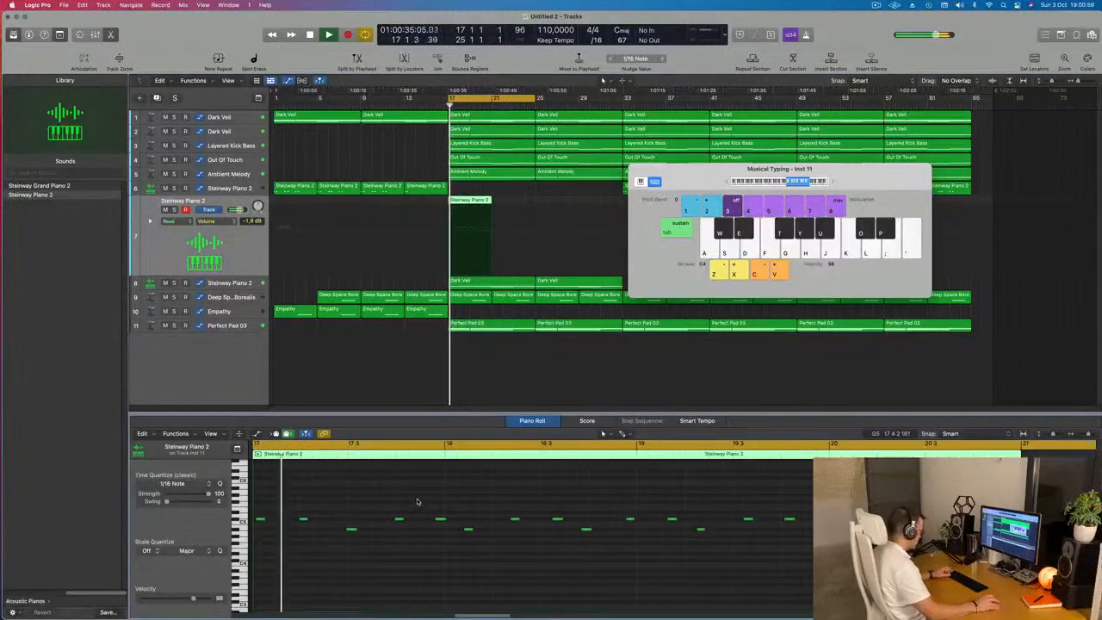
pyautogui.press('super+a')
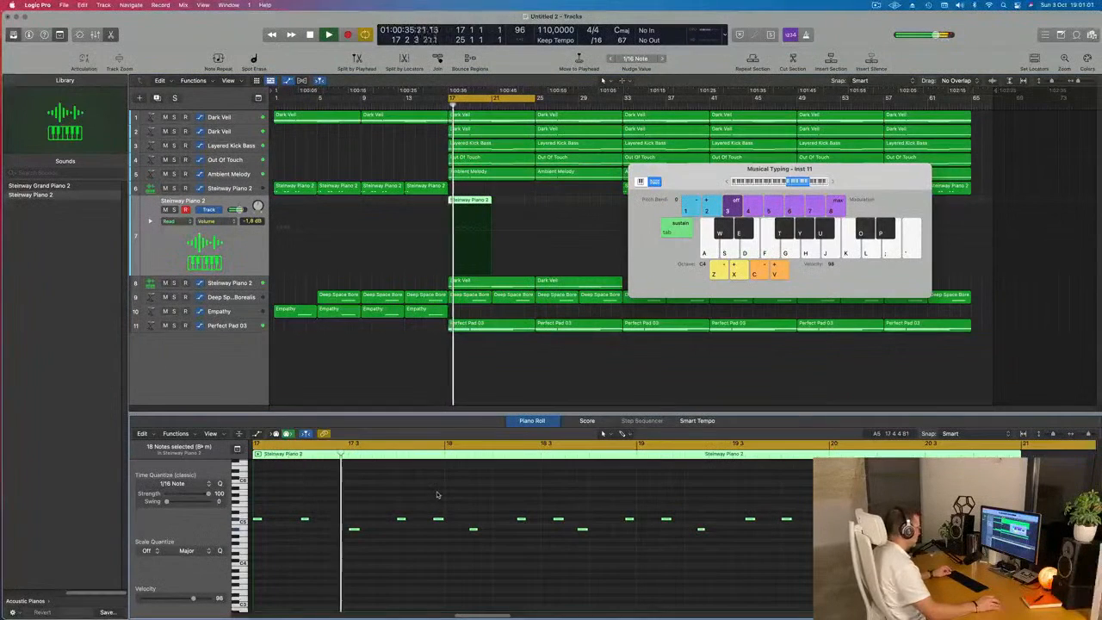
pyautogui.press('space')
# - Shift the third melody note in bar 17 a sixteenth earlier, trying two sixteenths first, and play the result
pyautogui.click(354, 529)
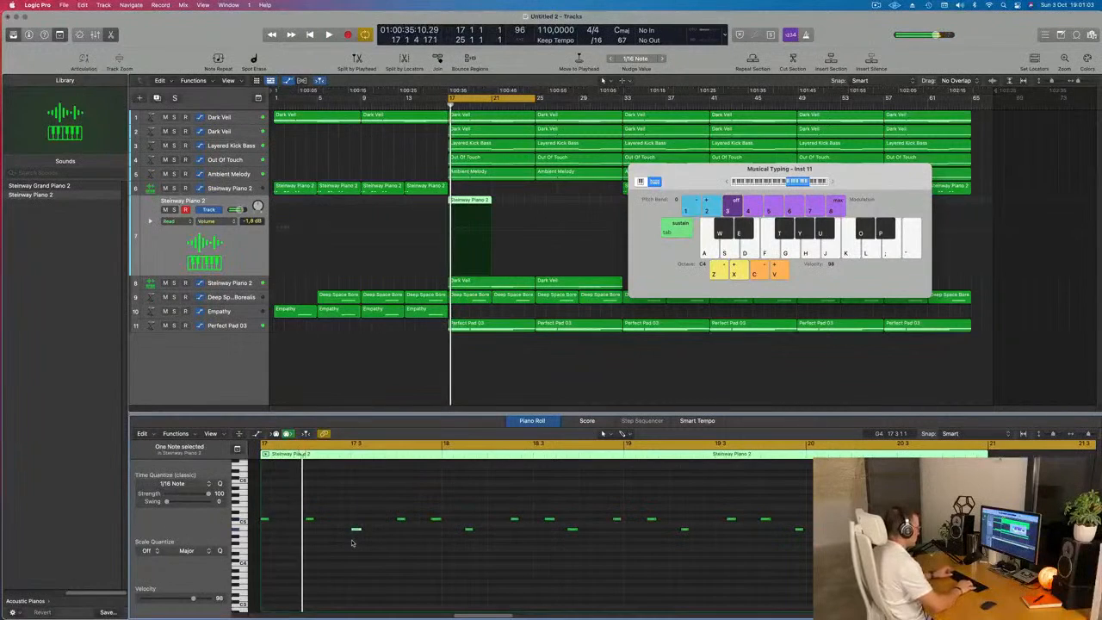
pyautogui.press('space')
pyautogui.hotkey('alt', 'Left')
pyautogui.hotkey('alt', 'Left')
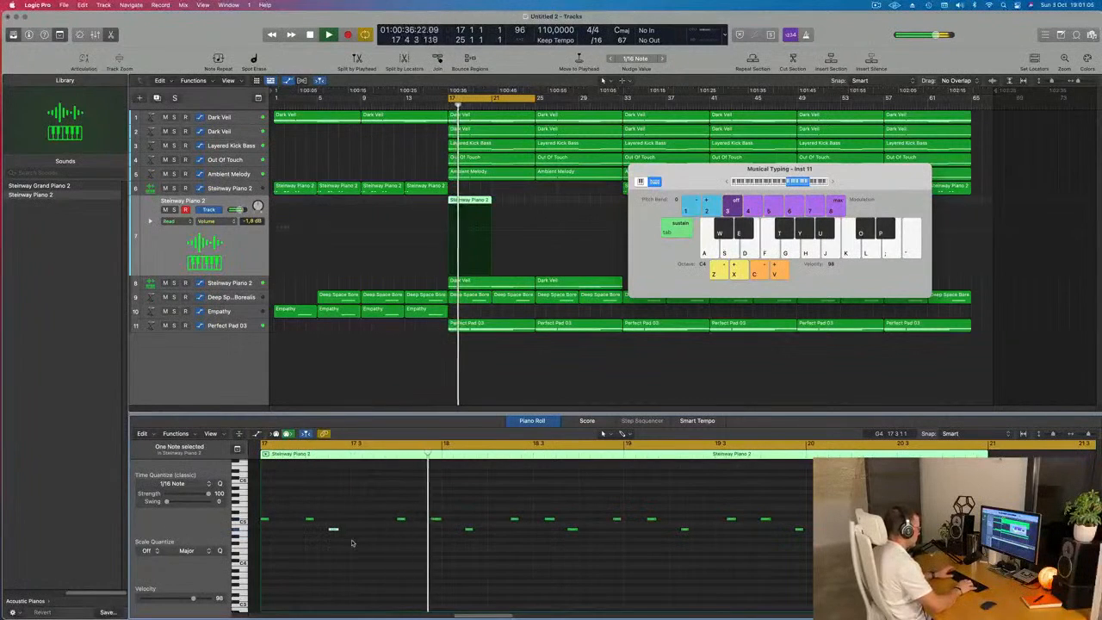
pyautogui.press('space')
pyautogui.hotkey('alt', 'Right')
pyautogui.press('space')
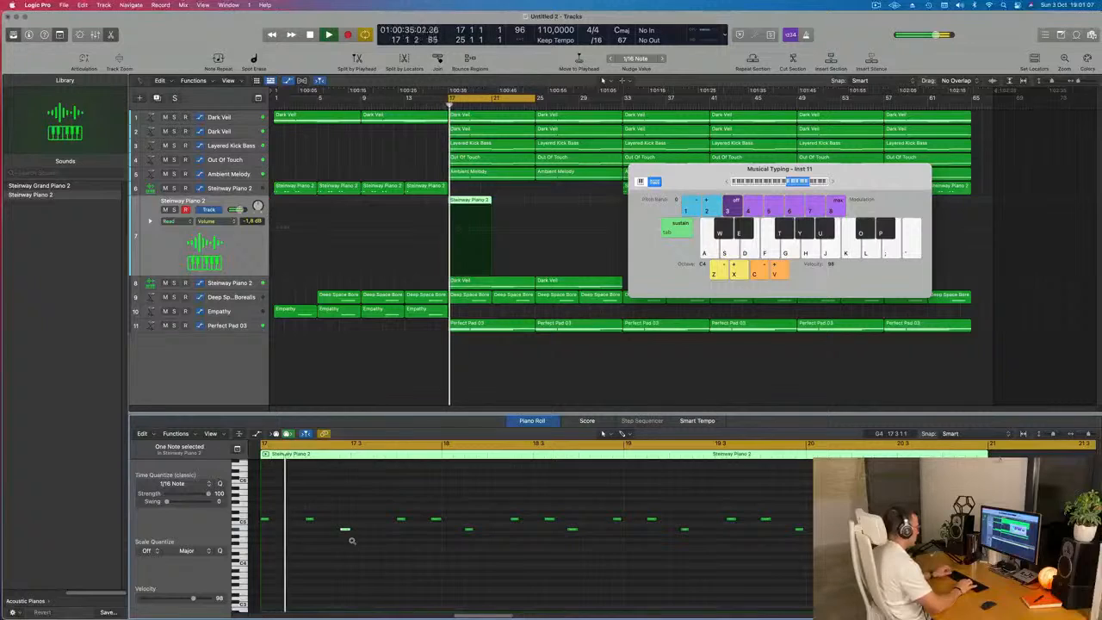
pyautogui.press('space')
pyautogui.press('space')
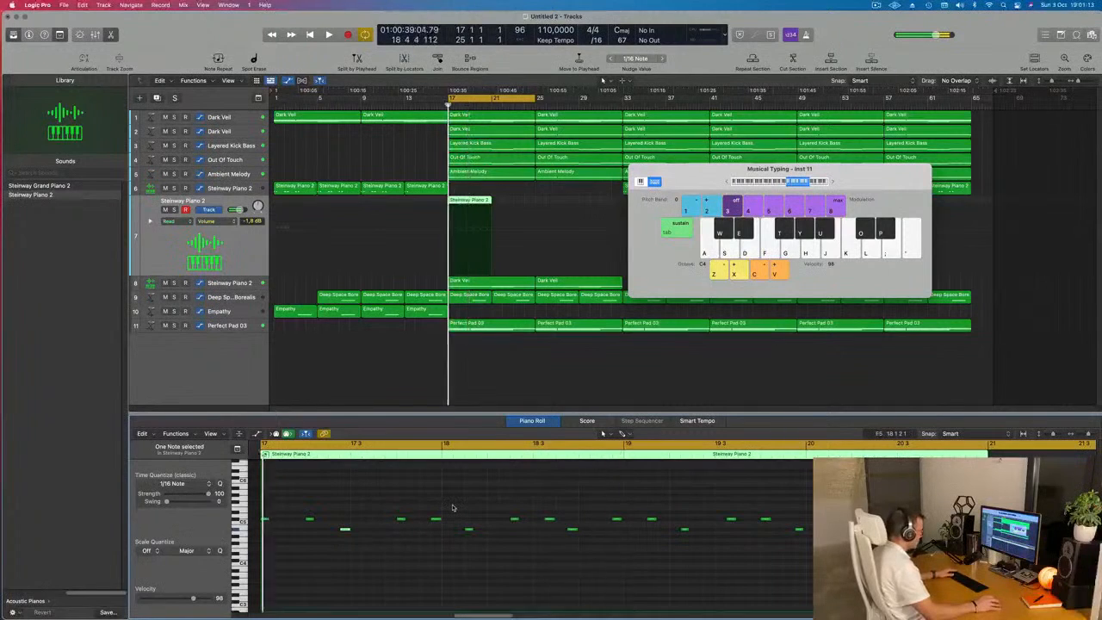
pyautogui.press('space')
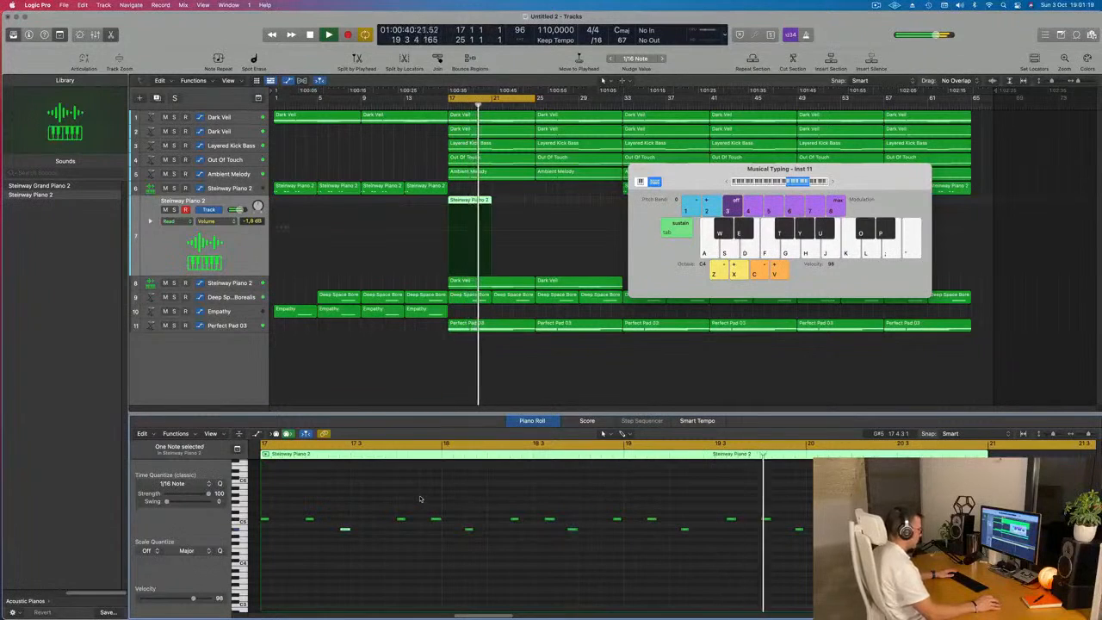
pyautogui.press('space')
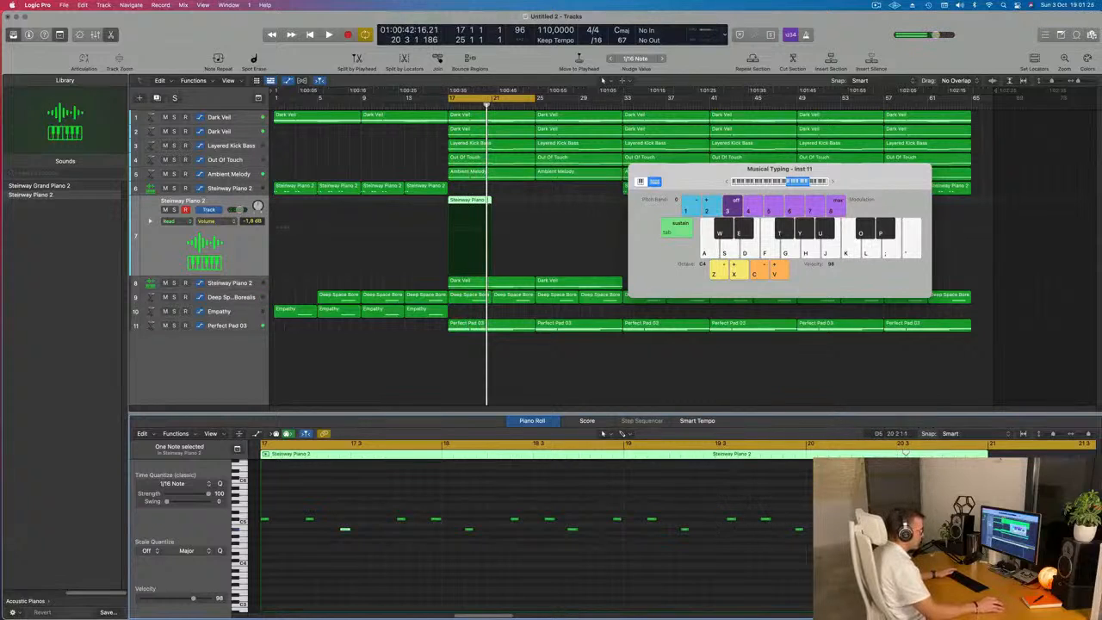
# - Move the Musical Typing window clear of the arrangement and play the piano region from bar 17
pyautogui.press('super+Right')
pyautogui.press('super+Right')
pyautogui.press('super+Right')
pyautogui.press('super+Right')
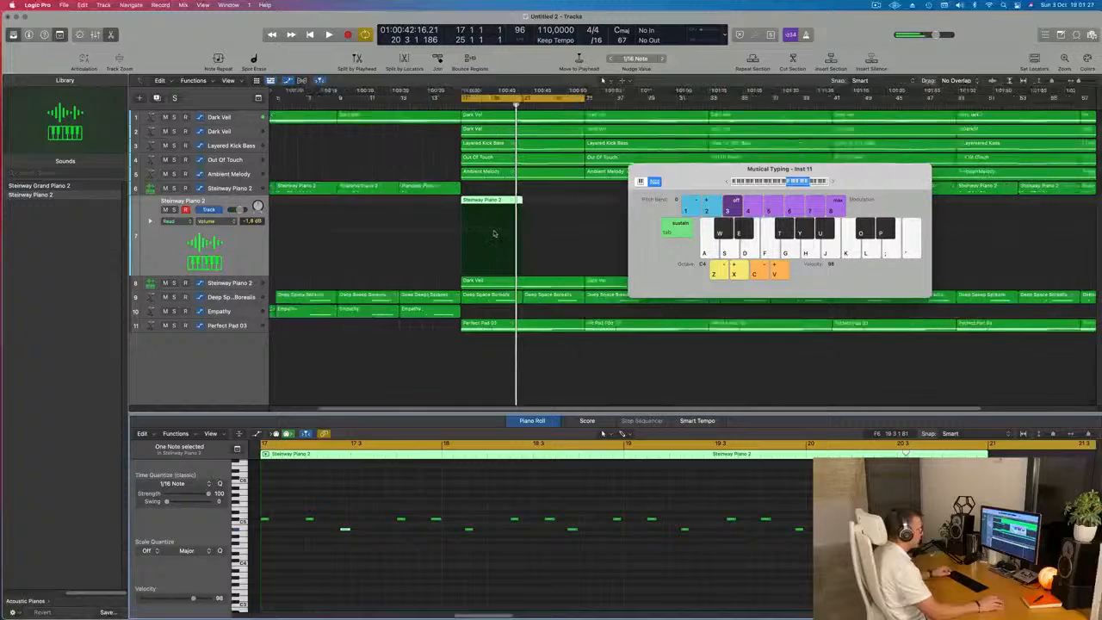
pyautogui.hscroll(-1, 490, 206)
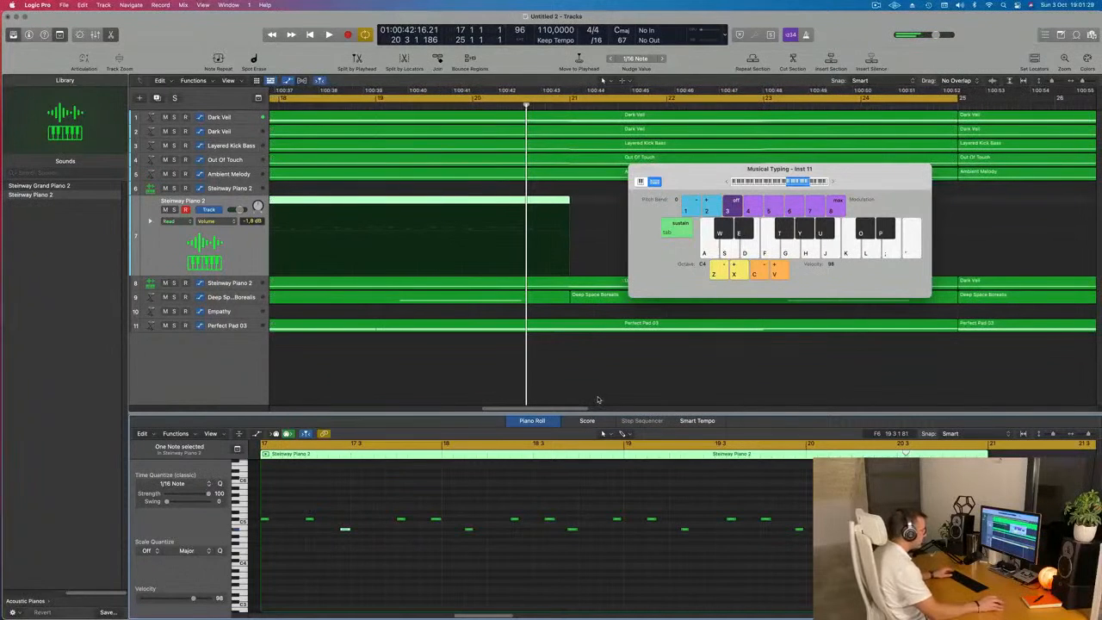
pyautogui.press('space')
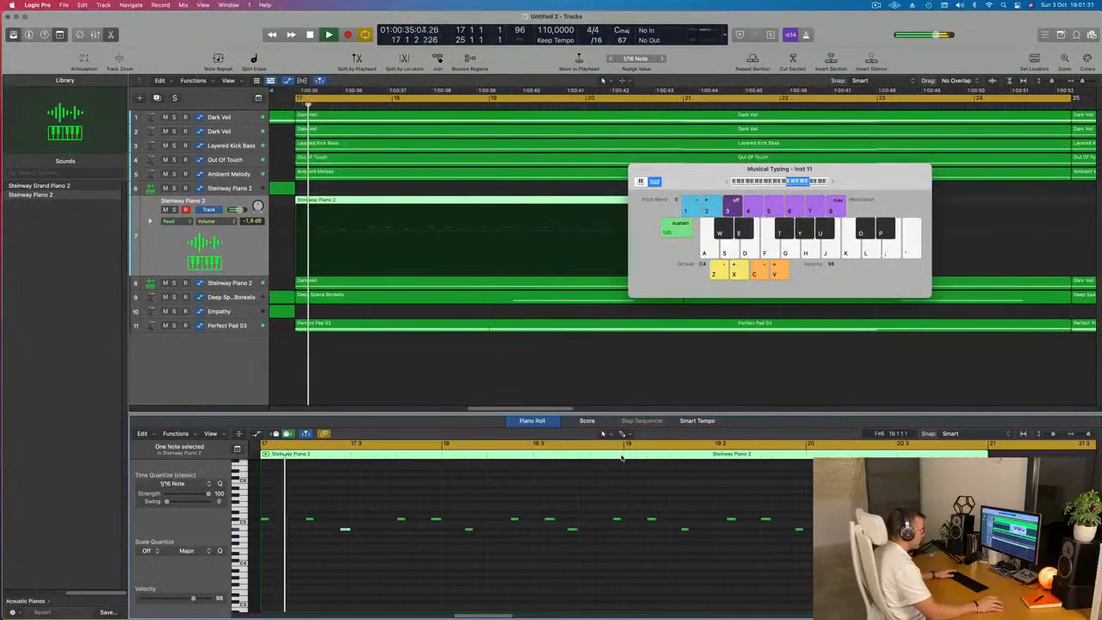
pyautogui.moveTo(680, 168); pyautogui.dragTo(1059, 177)
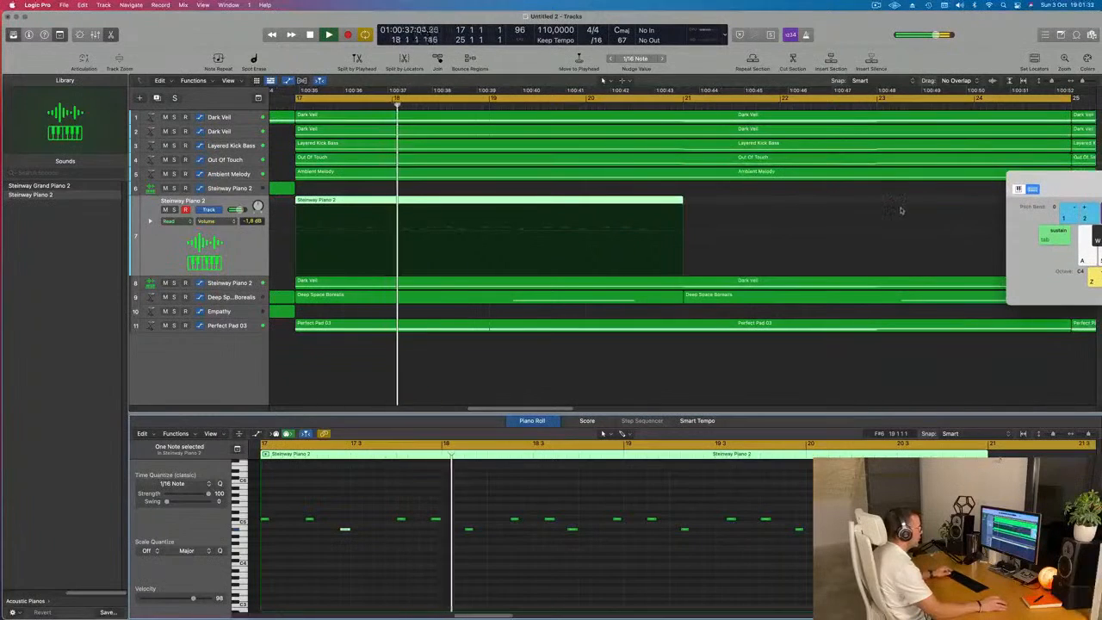
pyautogui.press('super+Left')
pyautogui.press('super+Left')
pyautogui.press('super+Left')
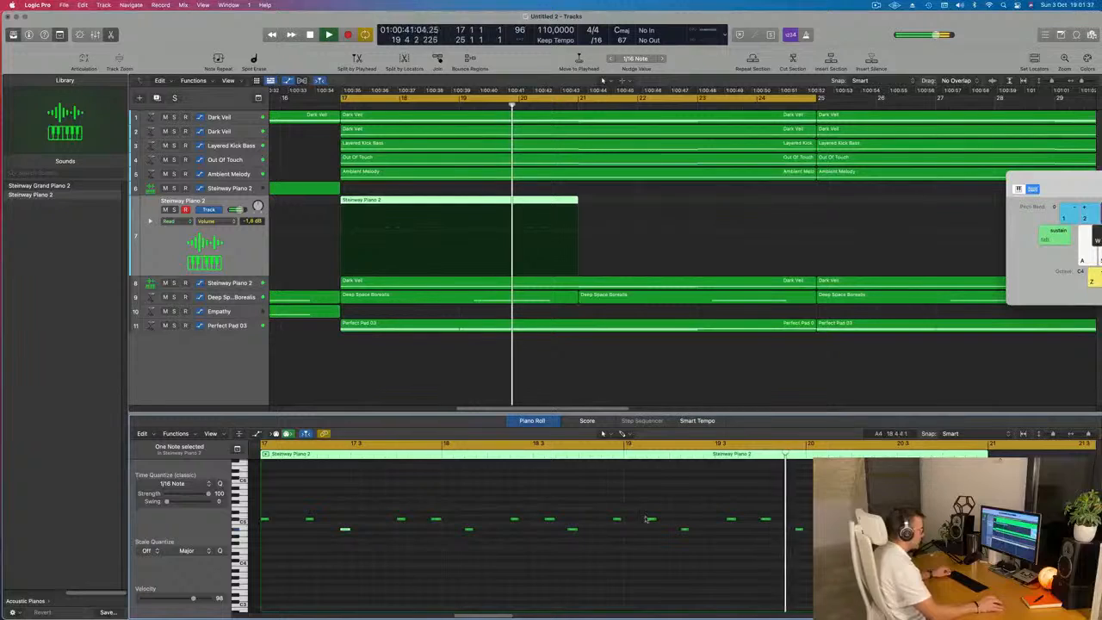
pyautogui.press('space')
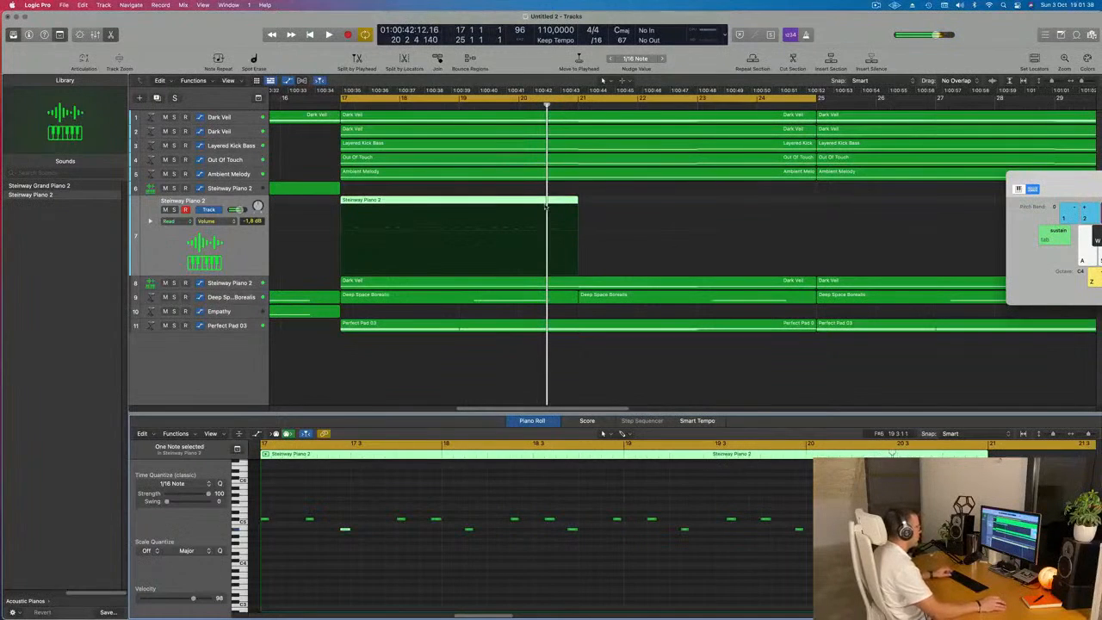
# - Split the piano region at 19.3 and around 20.3, and delete the tail after the second split
pyautogui.scroll(3, 546, 207)
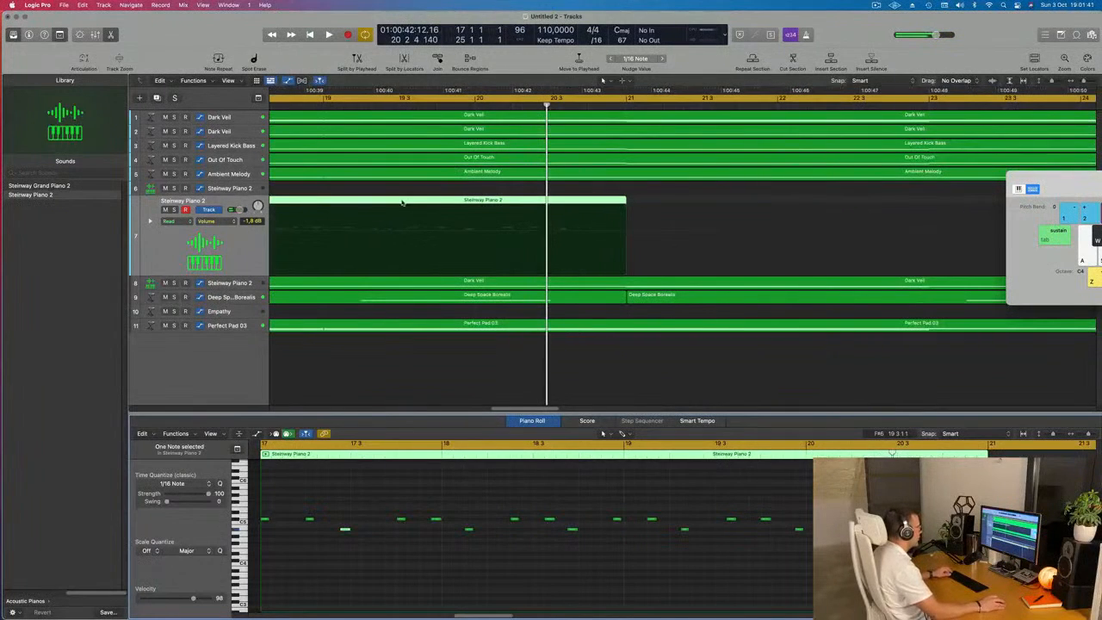
pyautogui.moveTo(271, 249); pyautogui.dragTo(400, 249)
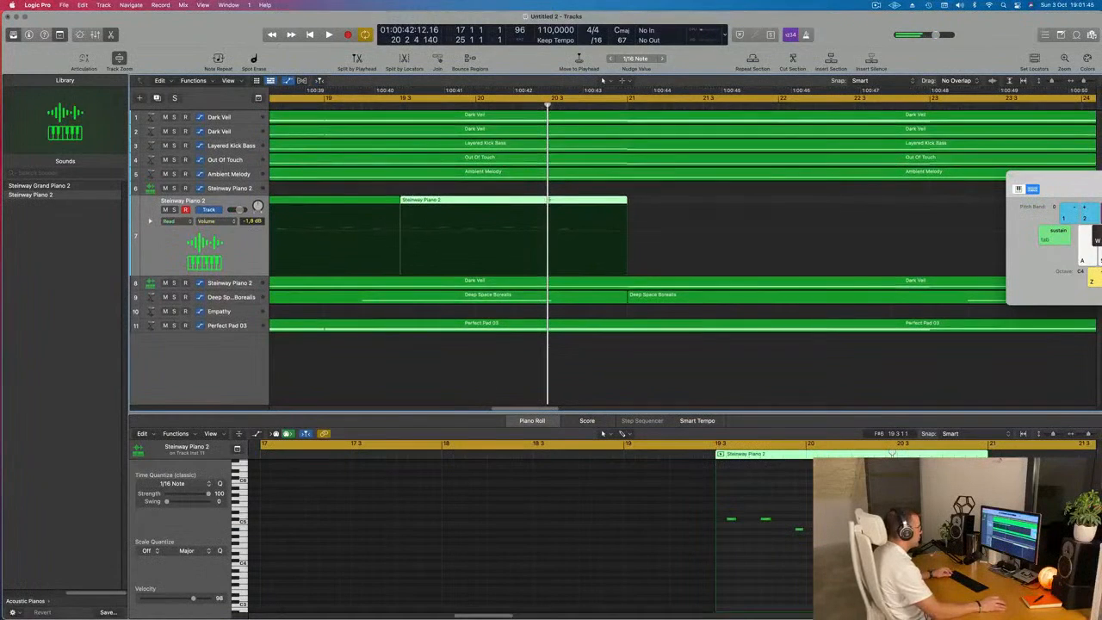
pyautogui.click(549, 208)
pyautogui.moveTo(548, 205); pyautogui.dragTo(569, 217)
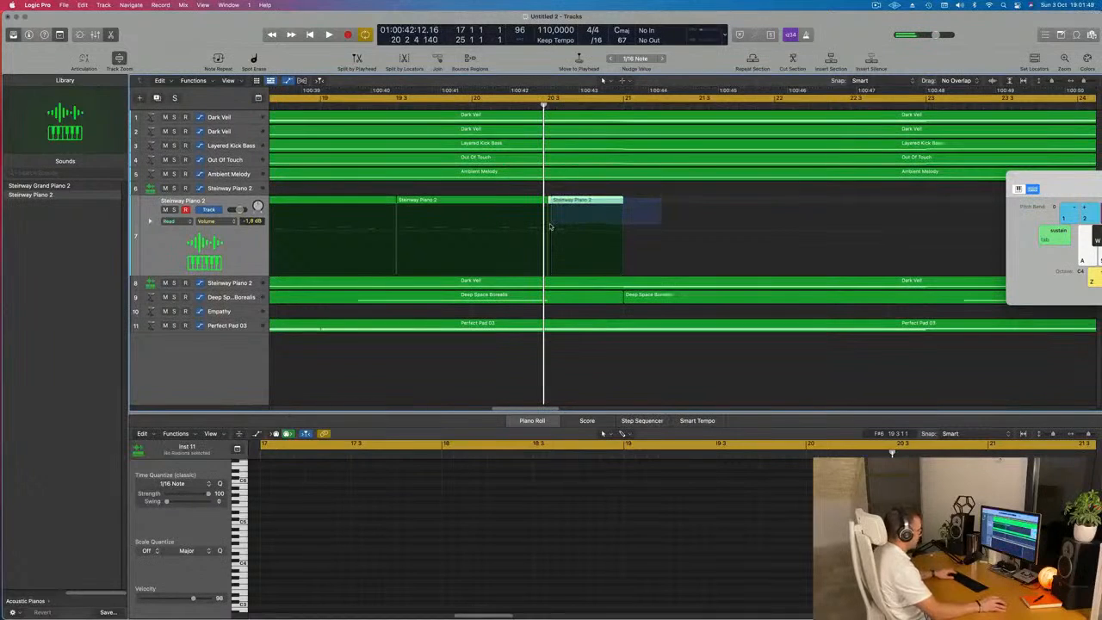
pyautogui.press('Delete')
# - Delete the piano part before 19.3, move the remaining one-bar piece to bar 17 and play it
pyautogui.press('super+Left')
pyautogui.press('super+Left')
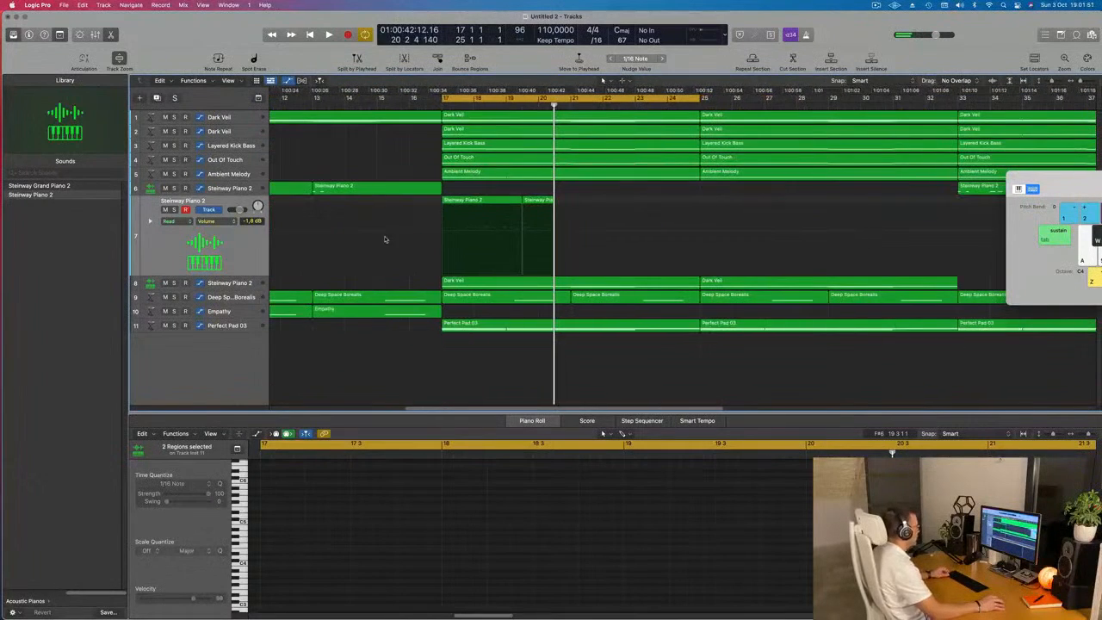
pyautogui.click(457, 203)
pyautogui.press('Delete')
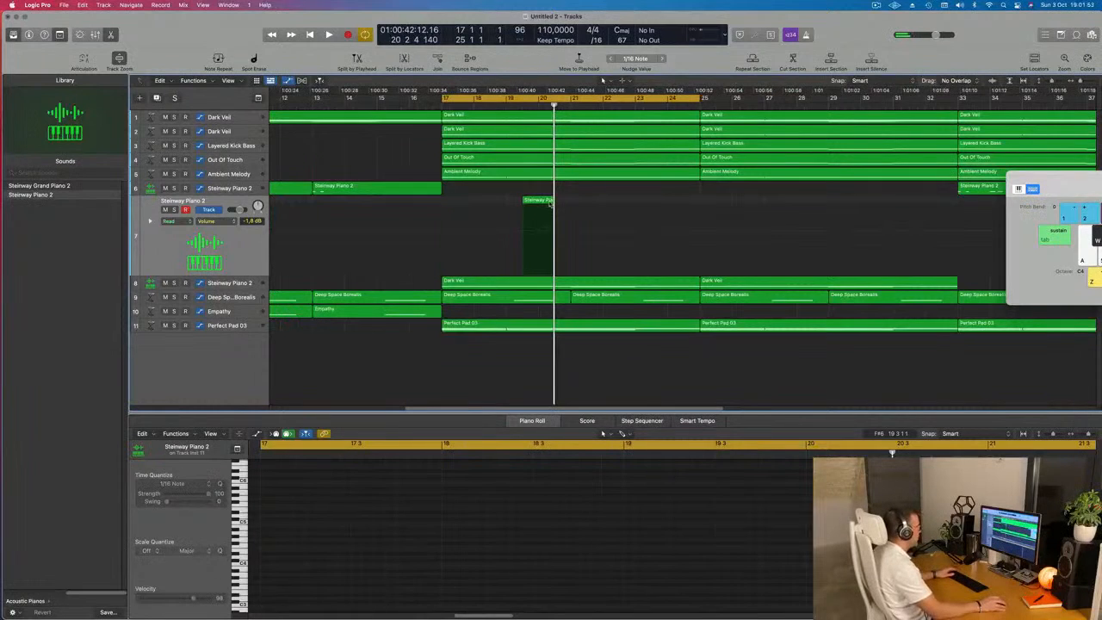
pyautogui.moveTo(550, 203); pyautogui.dragTo(465, 207)
pyautogui.press('space')
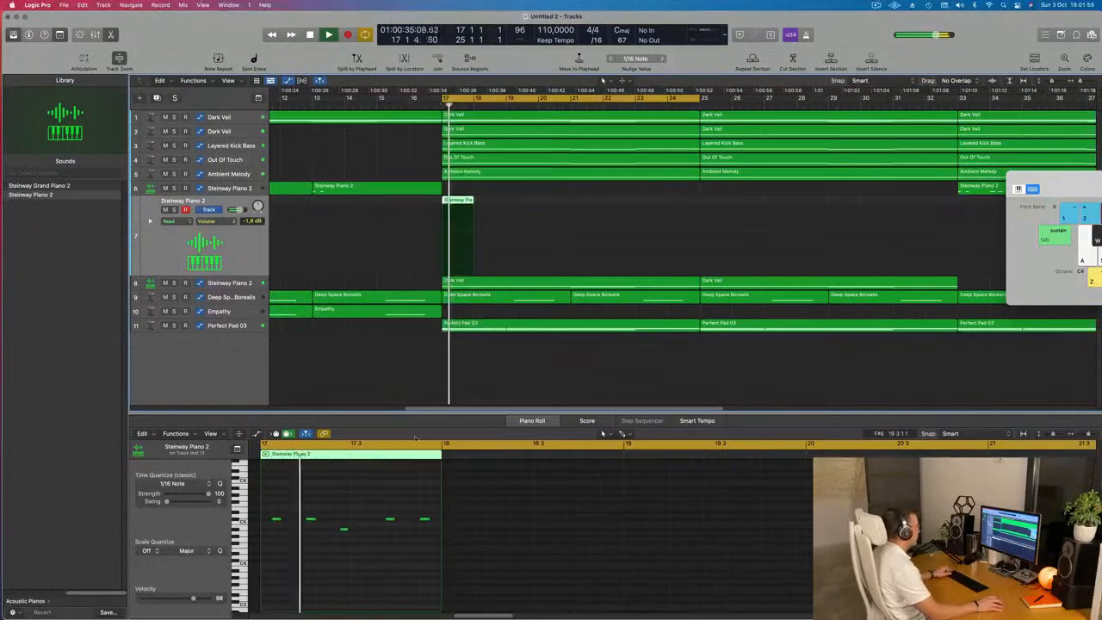
pyautogui.press('space')
pyautogui.scroll(-2, 332, 564)
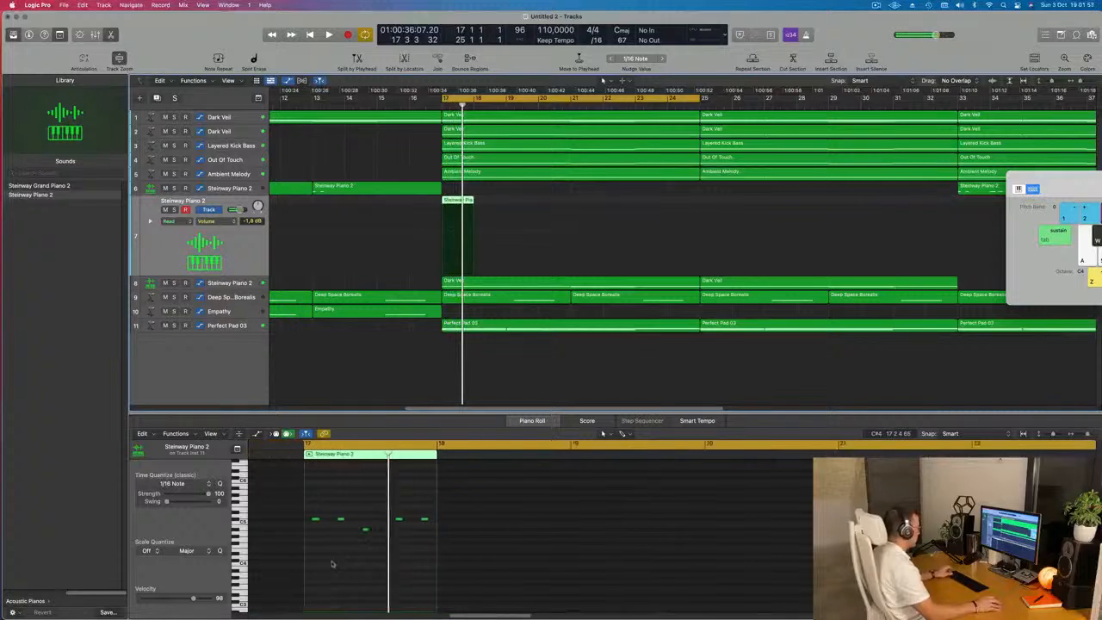
pyautogui.press('space')
pyautogui.scroll(-3, 333, 564)
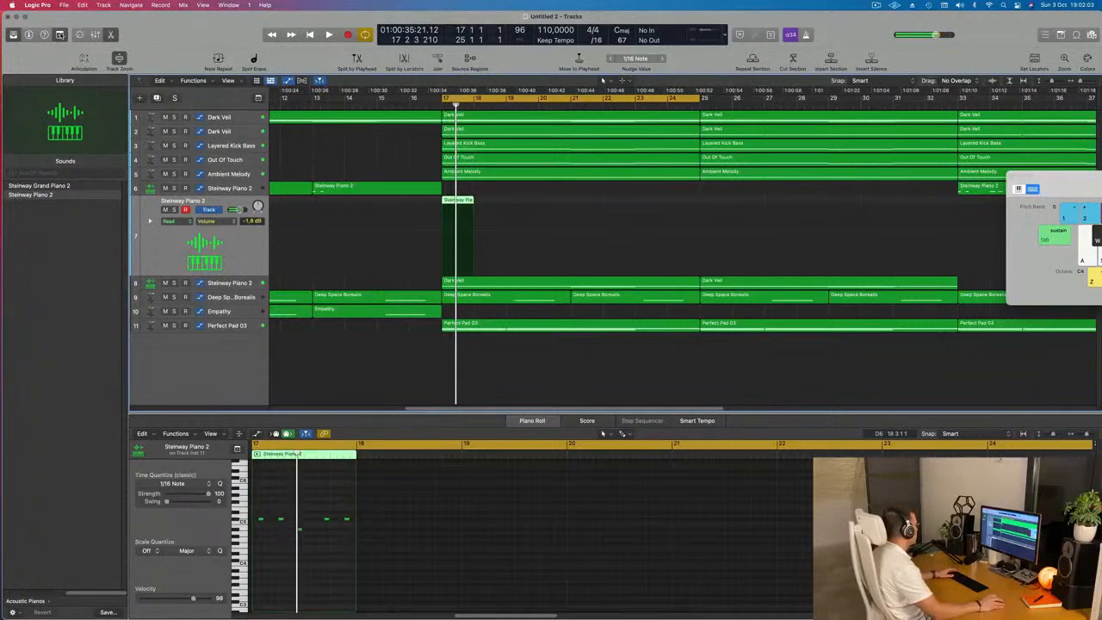
# - Show the inspector, lower the selected Steinway Piano 2 track's volume to -5.0 dB and play
pyautogui.click(29, 35)
pyautogui.press('space')
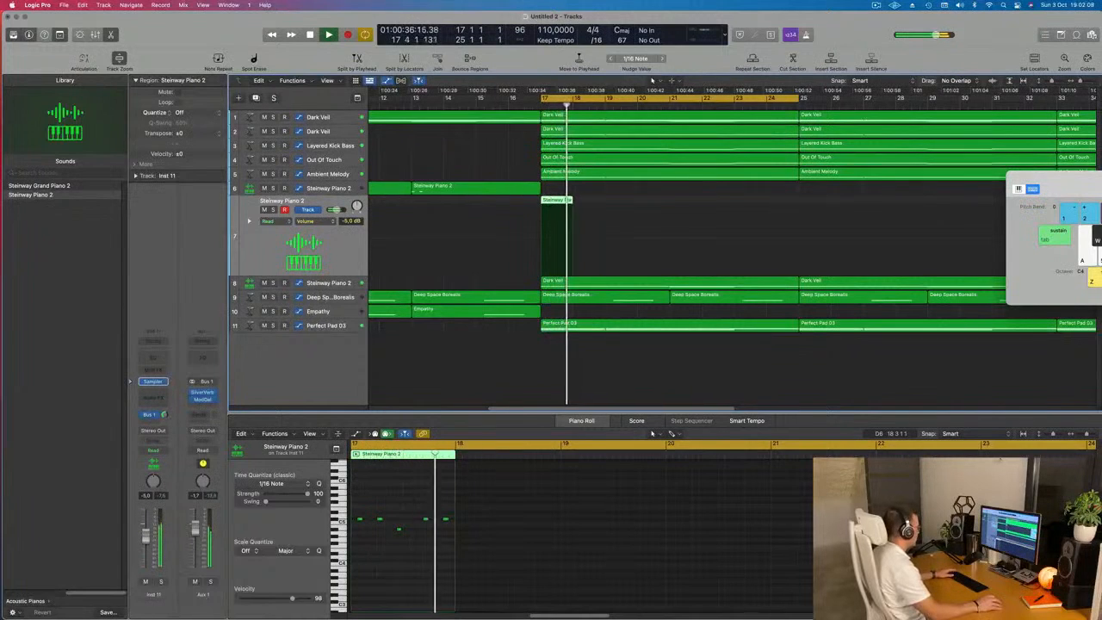
# - Try nudging all five bar 17 piano notes a 1/16 note later and earlier during playback, and try shifting only the first note
pyautogui.scroll(3, 392, 550)
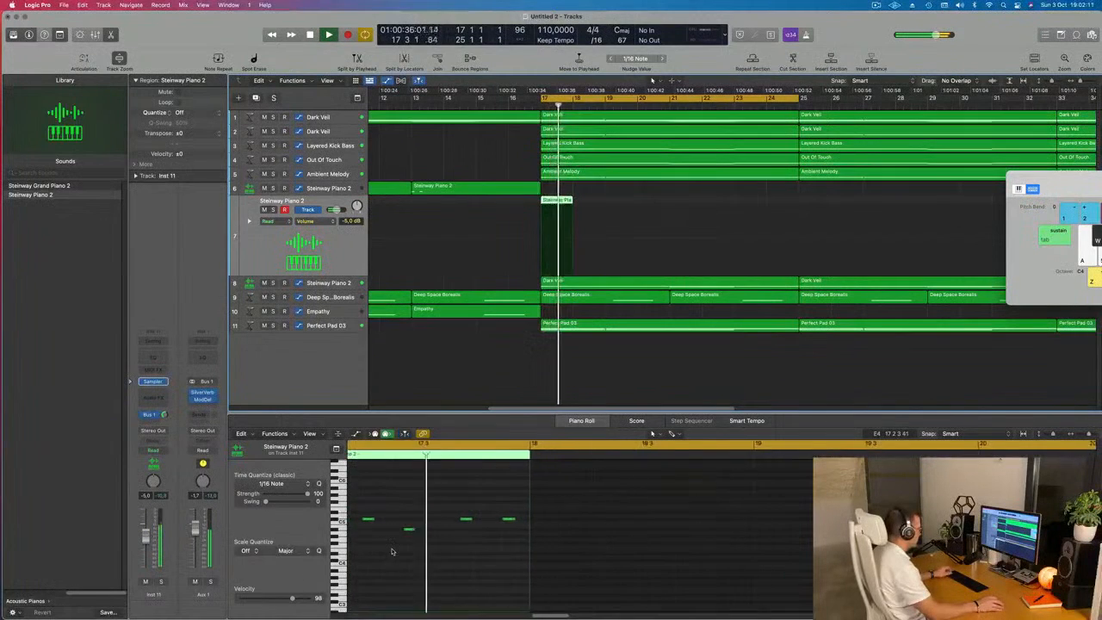
pyautogui.press('space')
pyautogui.moveTo(408, 503); pyautogui.dragTo(596, 564)
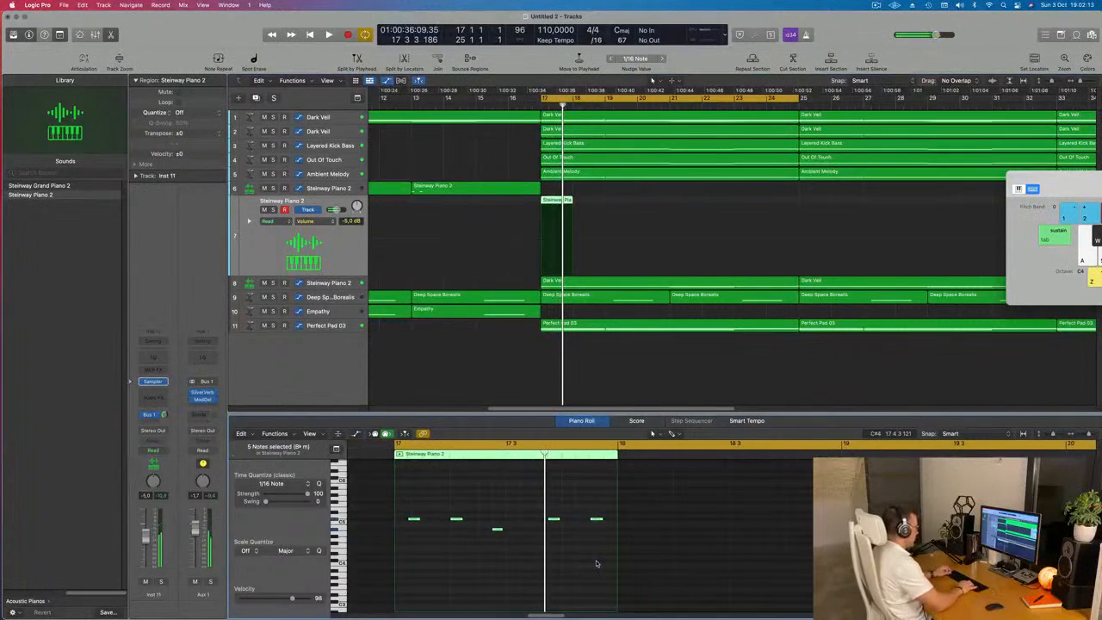
pyautogui.hotkey('alt', 'Right')
pyautogui.press('space')
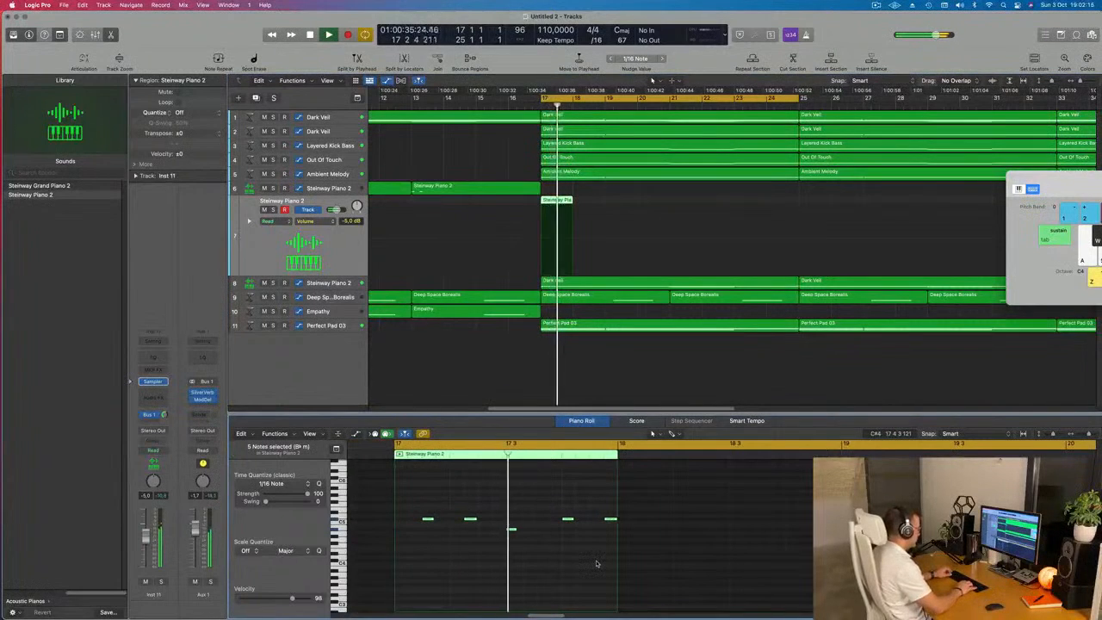
pyautogui.hotkey('alt', 'Left')
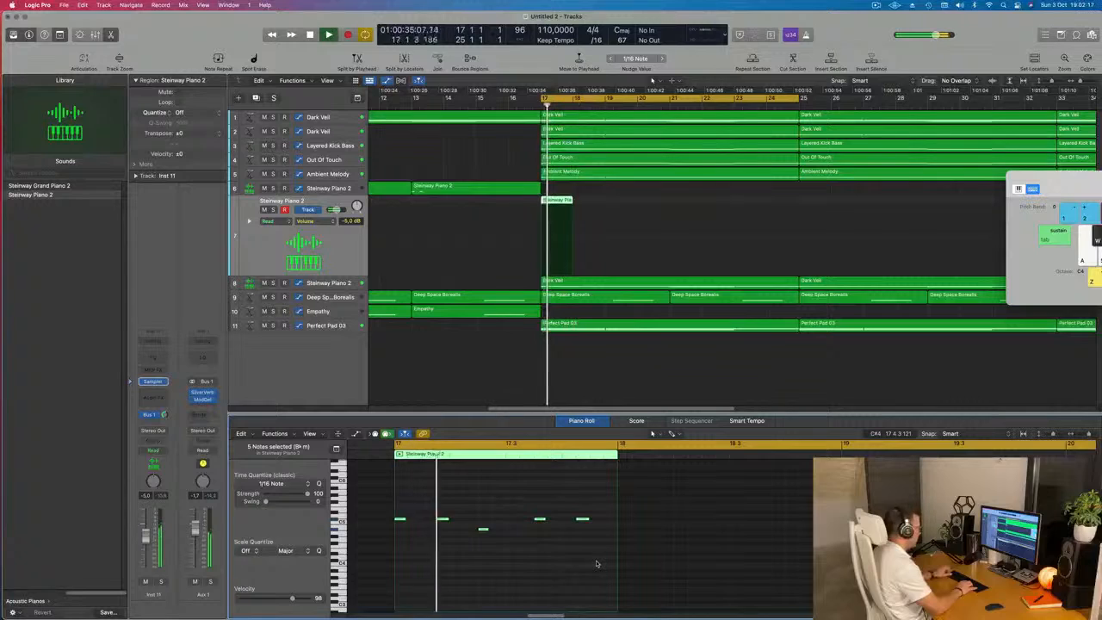
pyautogui.hotkey('alt', 'Right')
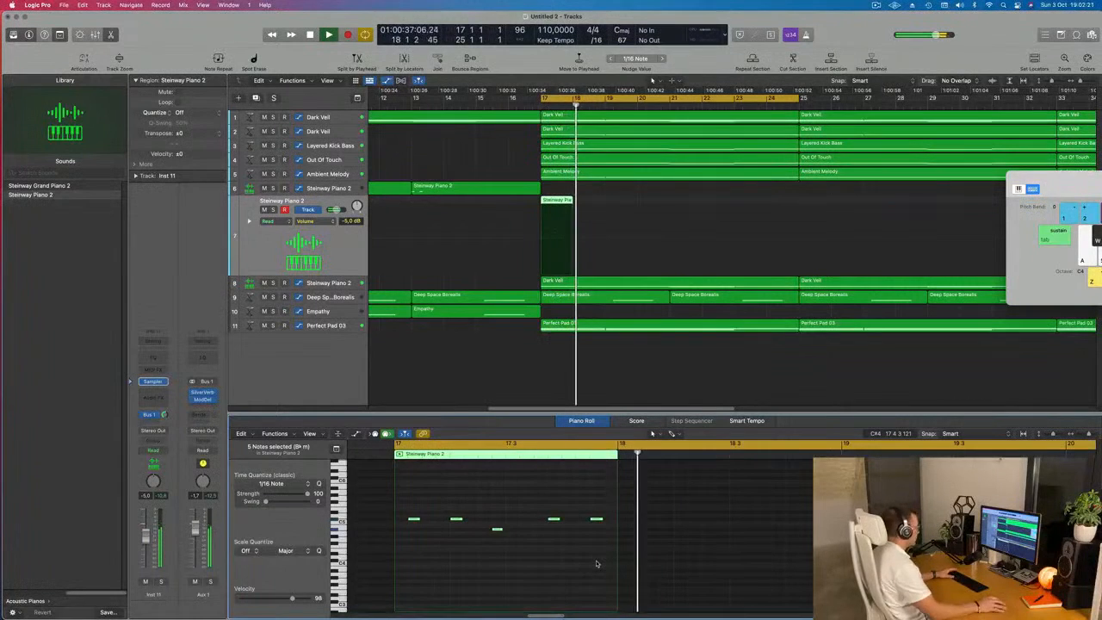
pyautogui.click(413, 519)
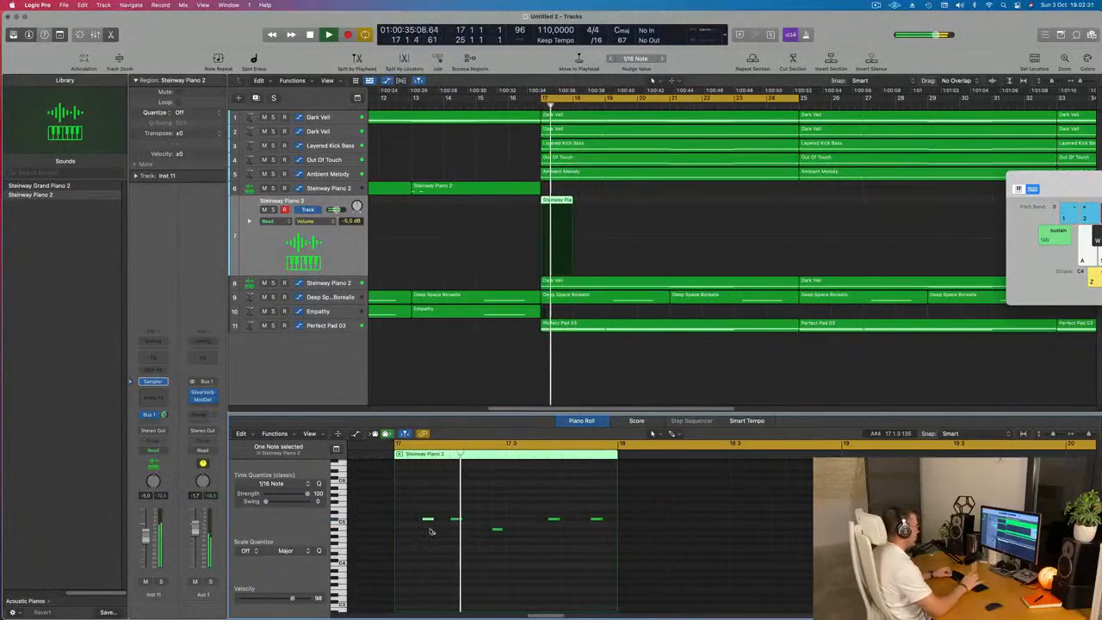
pyautogui.moveTo(429, 521); pyautogui.dragTo(414, 522)
# - Delete the one-bar piano region at bar 17 and play the section with the whole arrangement in view
pyautogui.press('space')
pyautogui.press('Delete')
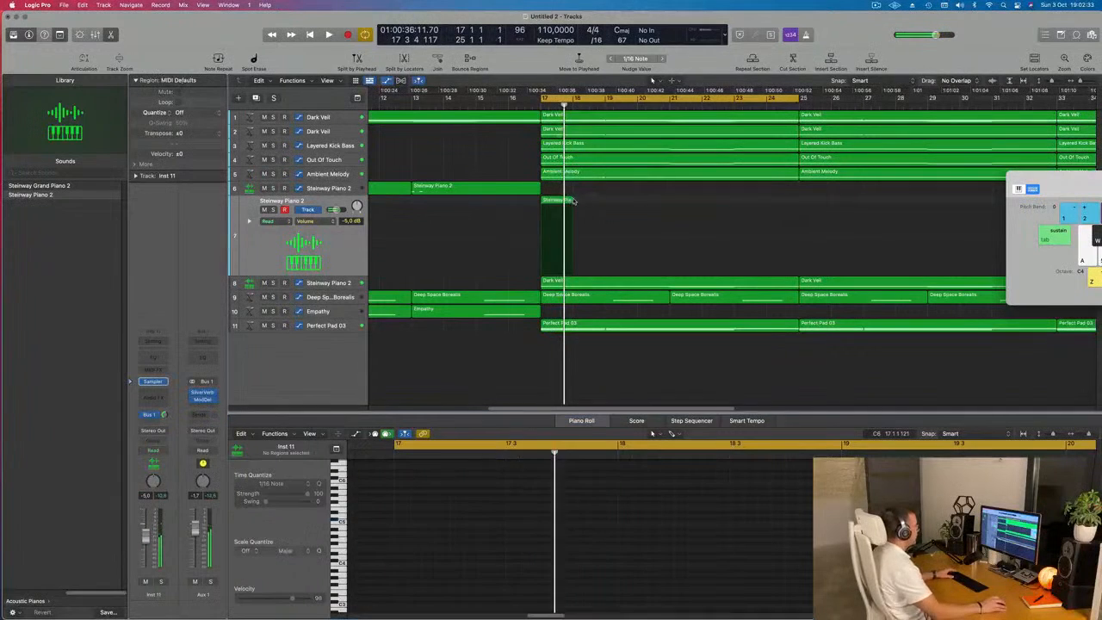
pyautogui.press('super+z')
pyautogui.press('Delete')
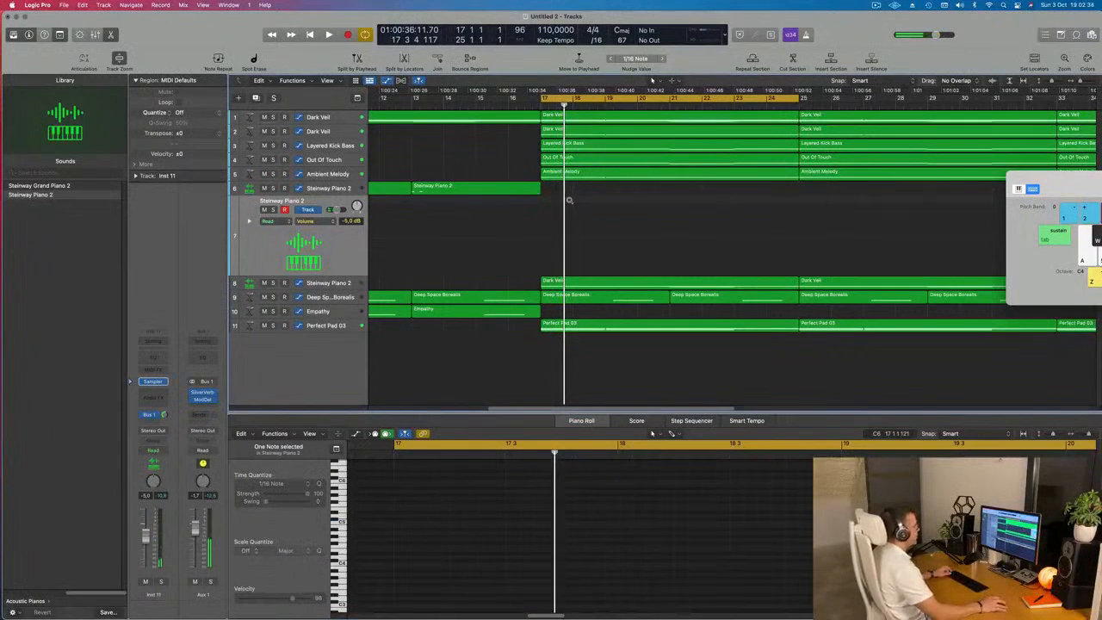
pyautogui.press('z')
pyautogui.press('space')
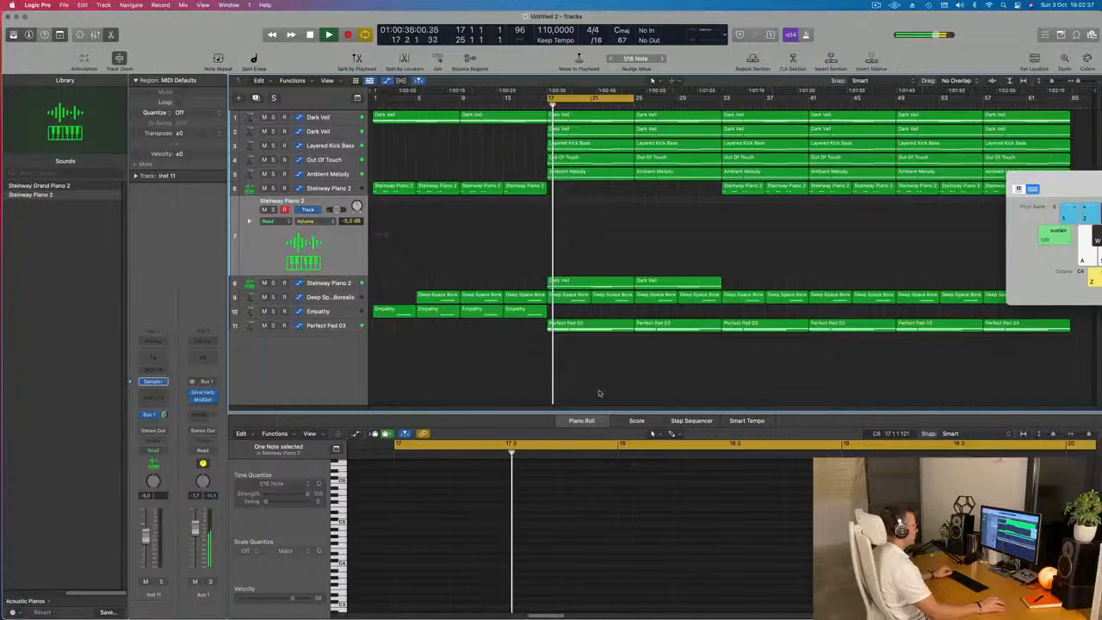
# - Solo the Steinway Piano 2 track holding the Dark Veil regions to hear it, and unsolo it
pyautogui.click(340, 284)
pyautogui.click(161, 582)
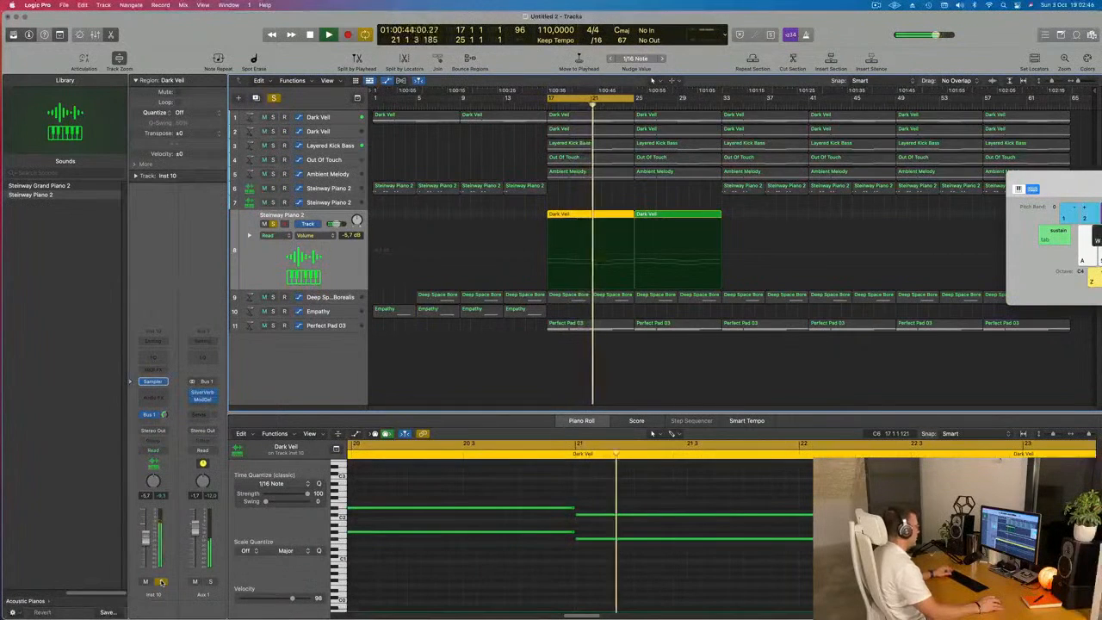
pyautogui.click(161, 582)
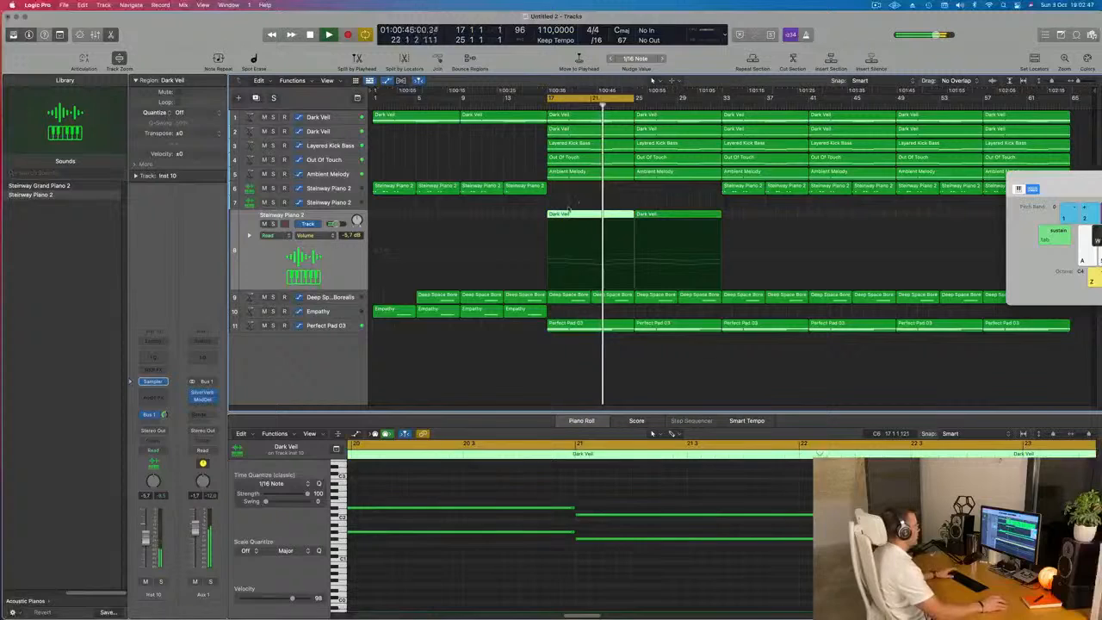
# - Audition the Ambient Melody track in solo and check the Out Of Touch track, leaving both unsoloed
pyautogui.click(320, 174)
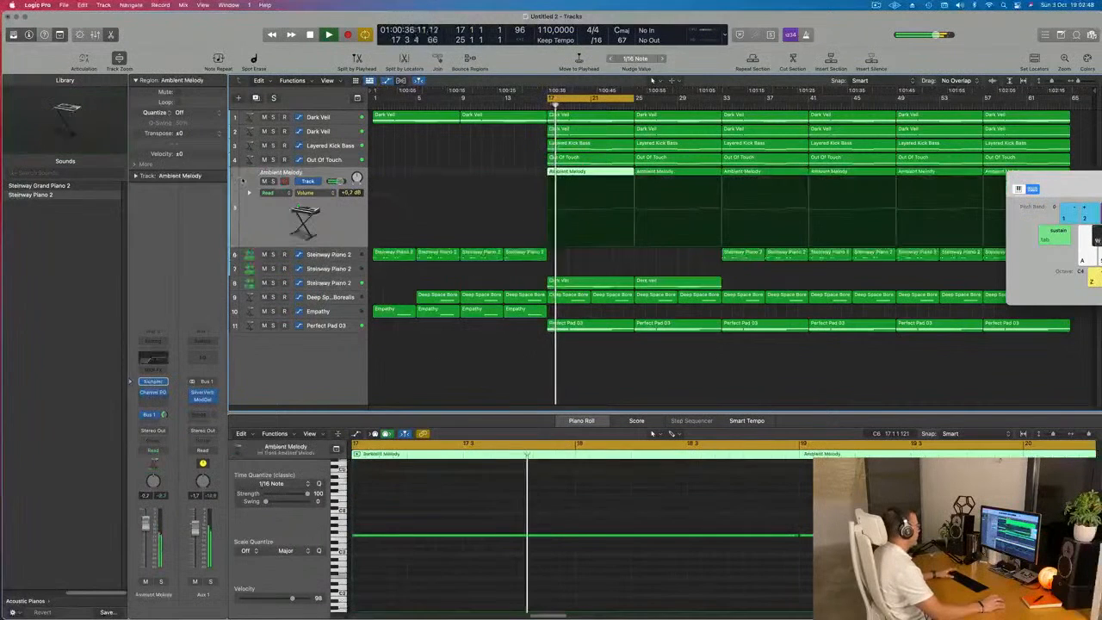
pyautogui.click(273, 181)
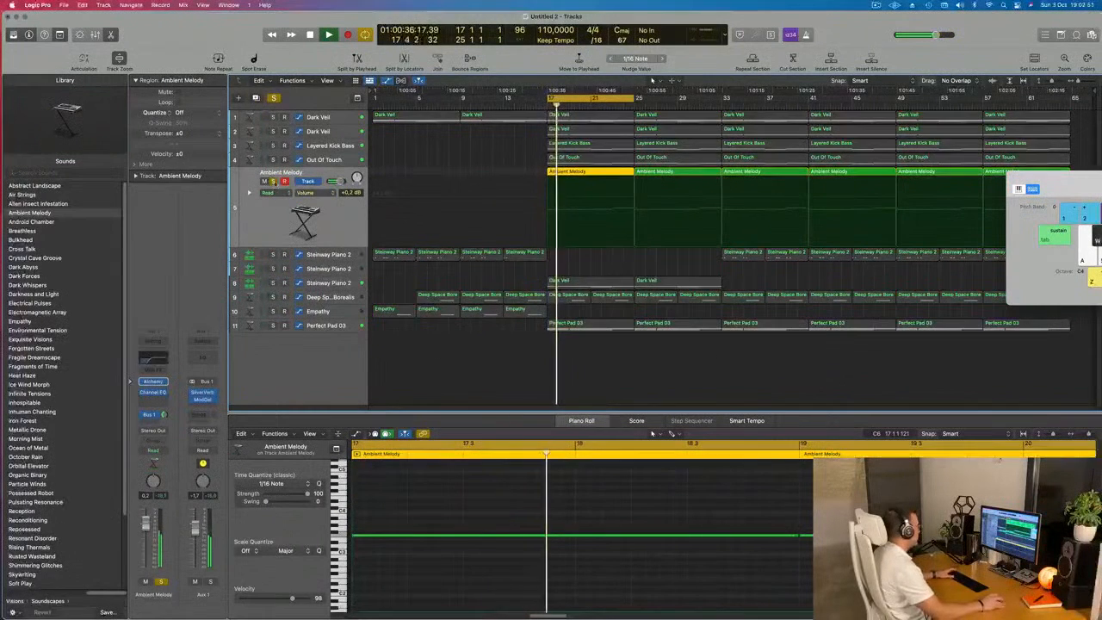
pyautogui.click(273, 181)
pyautogui.click(273, 160)
pyautogui.click(273, 160)
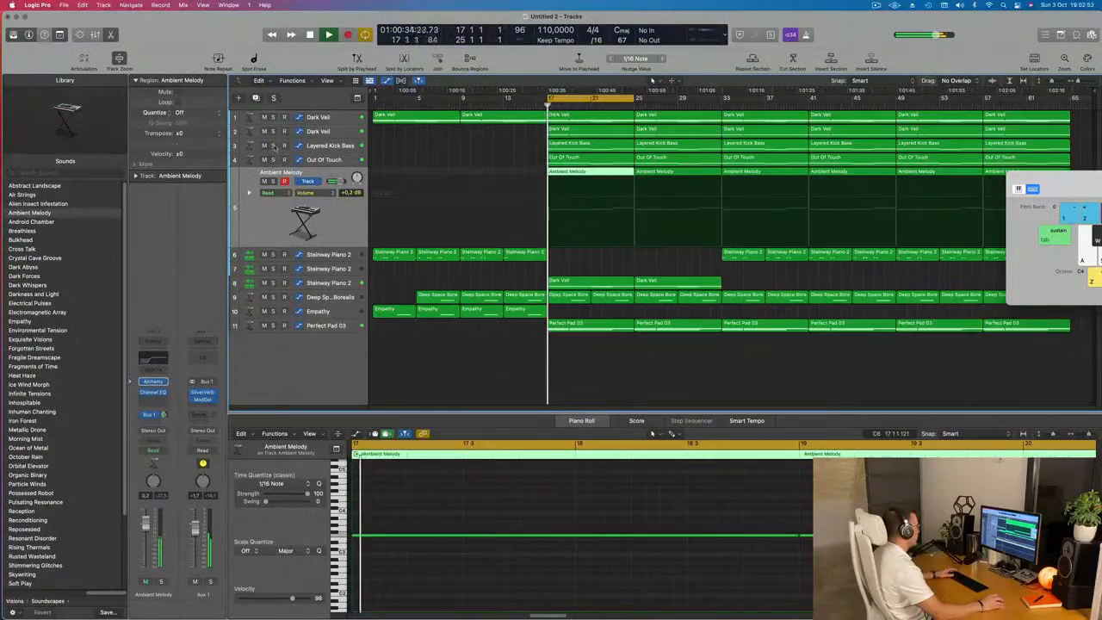
pyautogui.click(273, 160)
pyautogui.click(273, 160)
# - Move the Layered Kick Bass track to the end of the track list and rename the first Dark Veil track Main Pad
pyautogui.moveTo(338, 147); pyautogui.dragTo(336, 350)
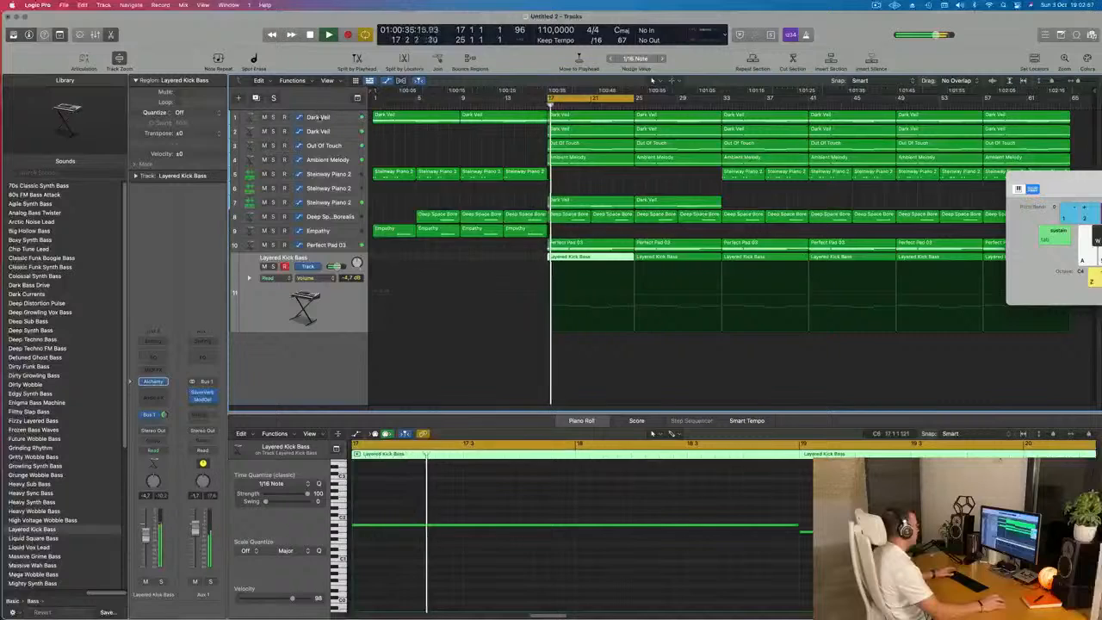
pyautogui.click(330, 117)
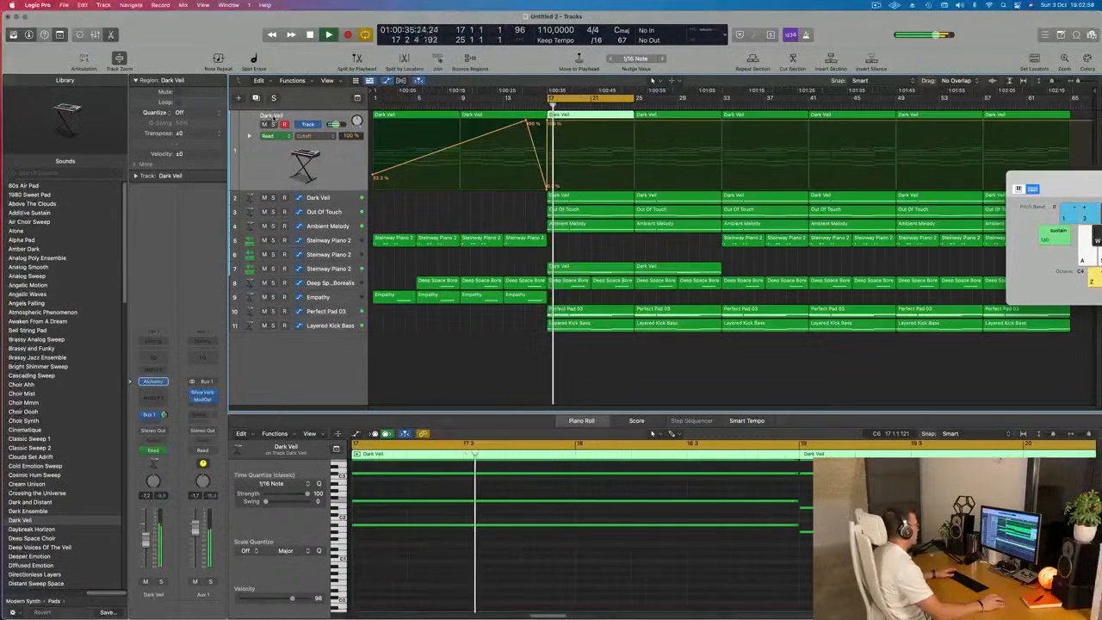
pyautogui.write('Main')
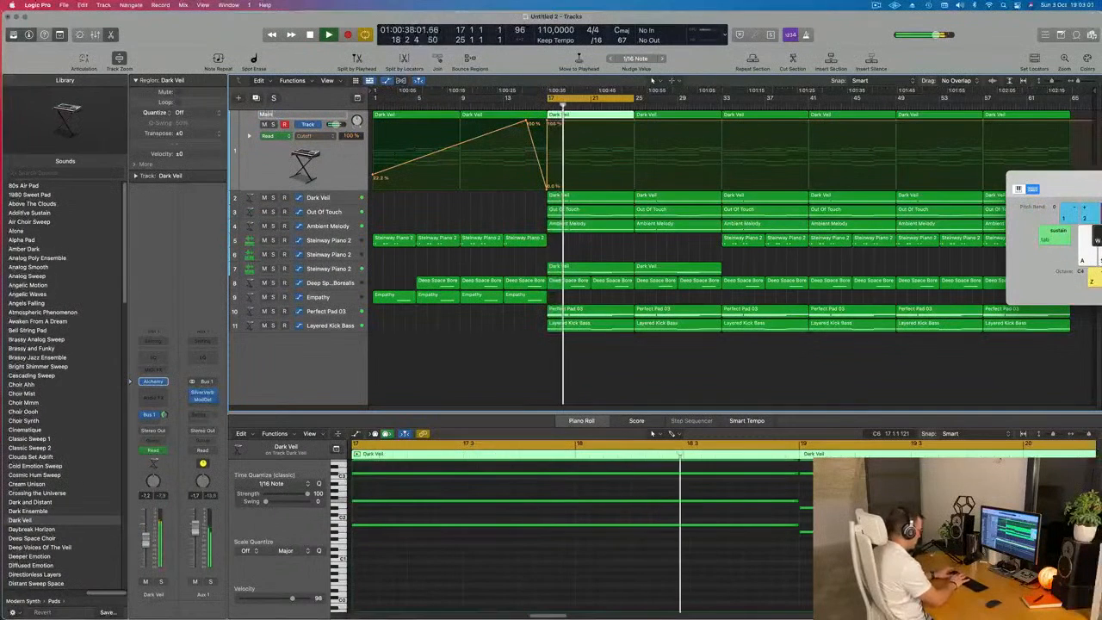
pyautogui.write(' Pad')
pyautogui.press('Return')
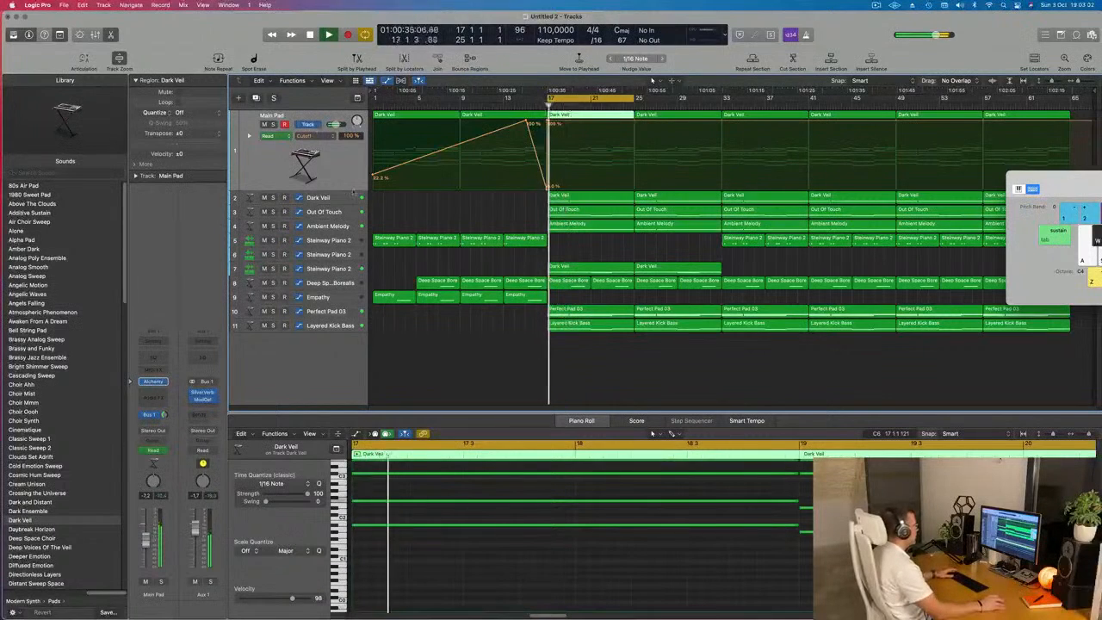
# - Extend the cycle range to bar 33 and shape Main Pad's Cutoff automation to about 40 % at bar 25 and 100 % at bar 33
pyautogui.click(635, 121)
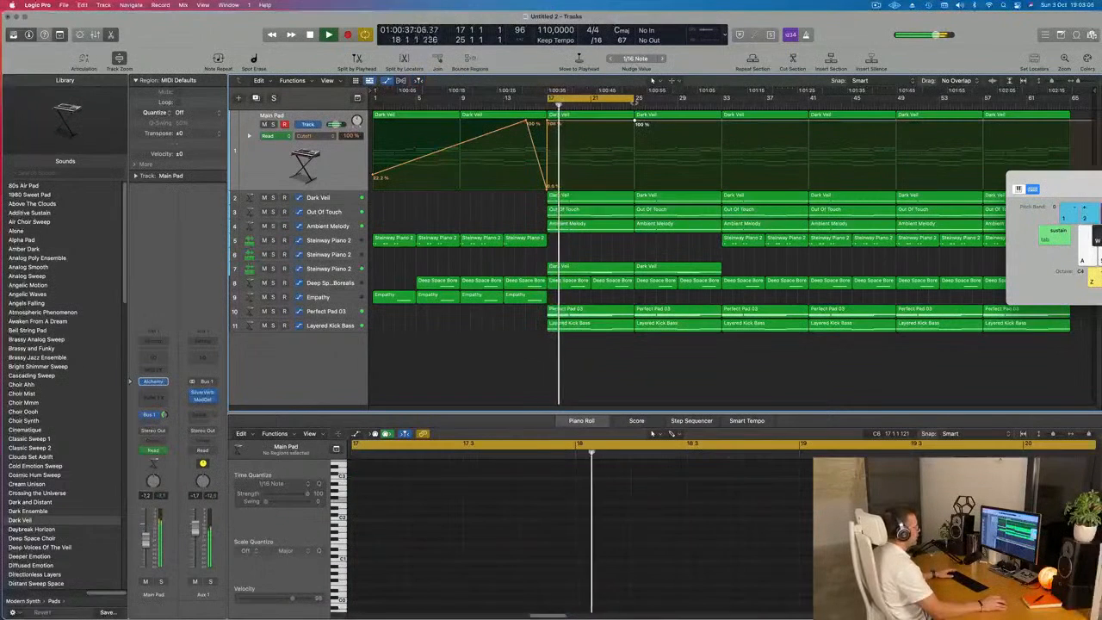
pyautogui.moveTo(635, 99); pyautogui.dragTo(722, 99)
pyautogui.press('Return')
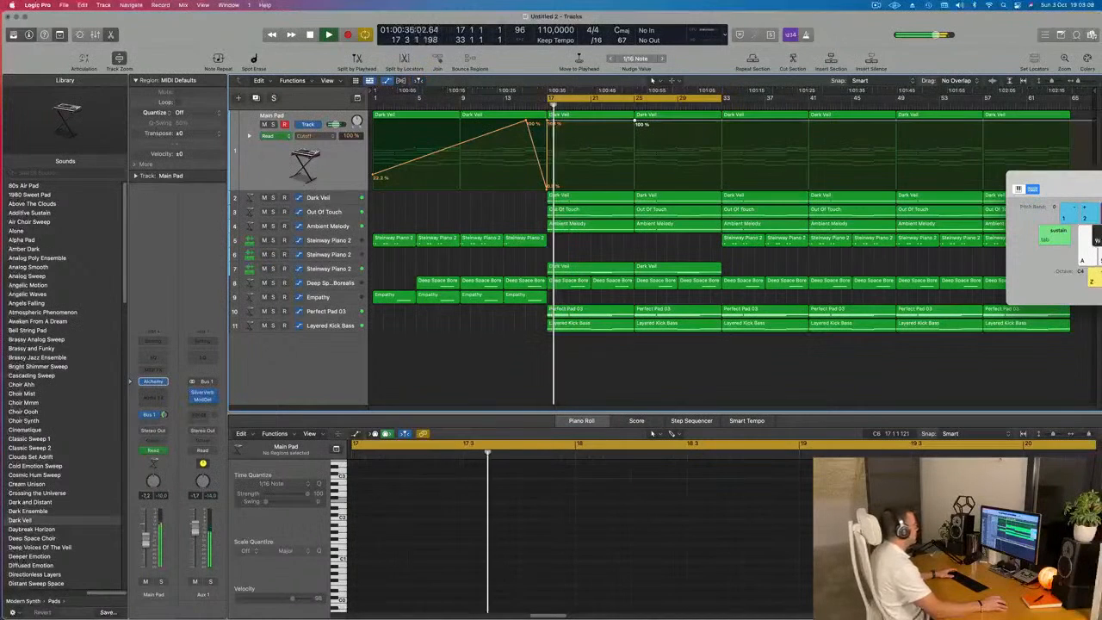
pyautogui.moveTo(635, 123); pyautogui.dragTo(635, 164)
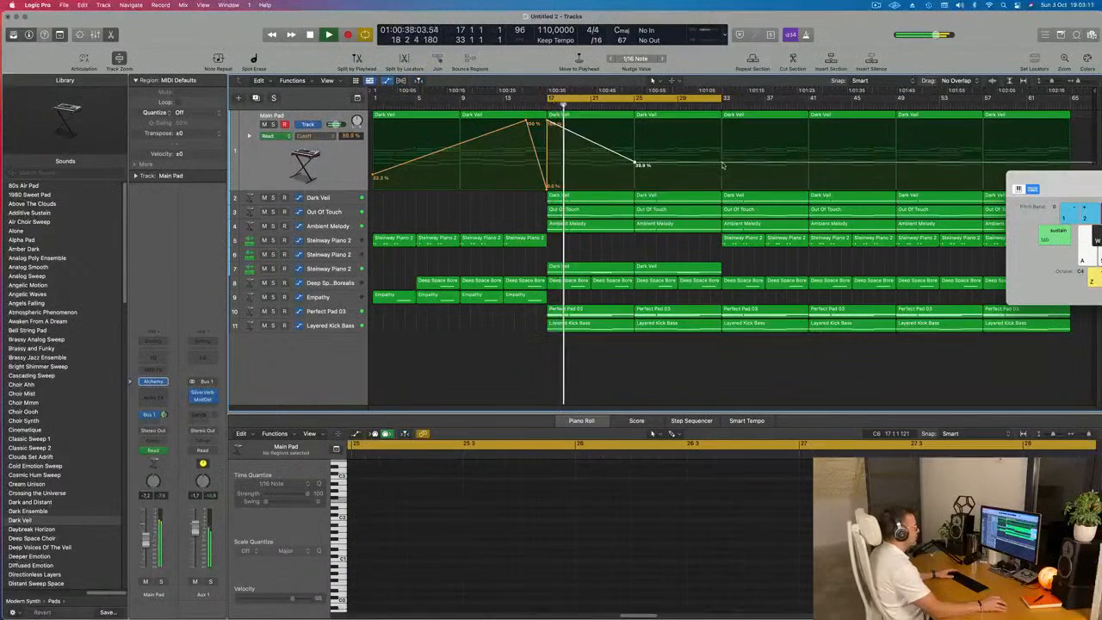
pyautogui.click(723, 165)
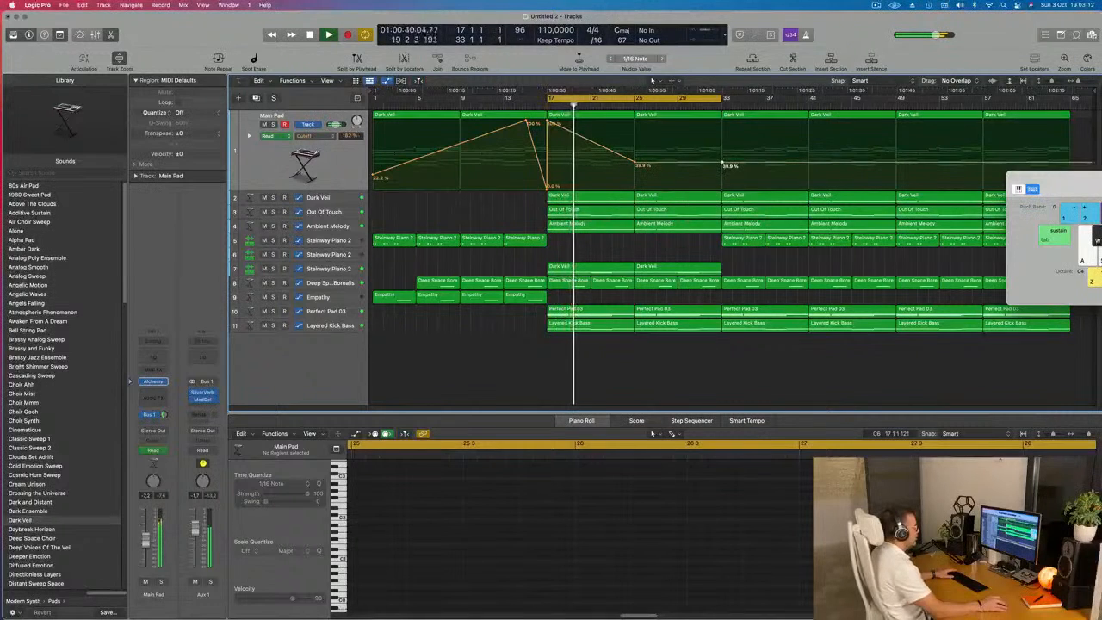
pyautogui.moveTo(722, 165); pyautogui.dragTo(722, 123)
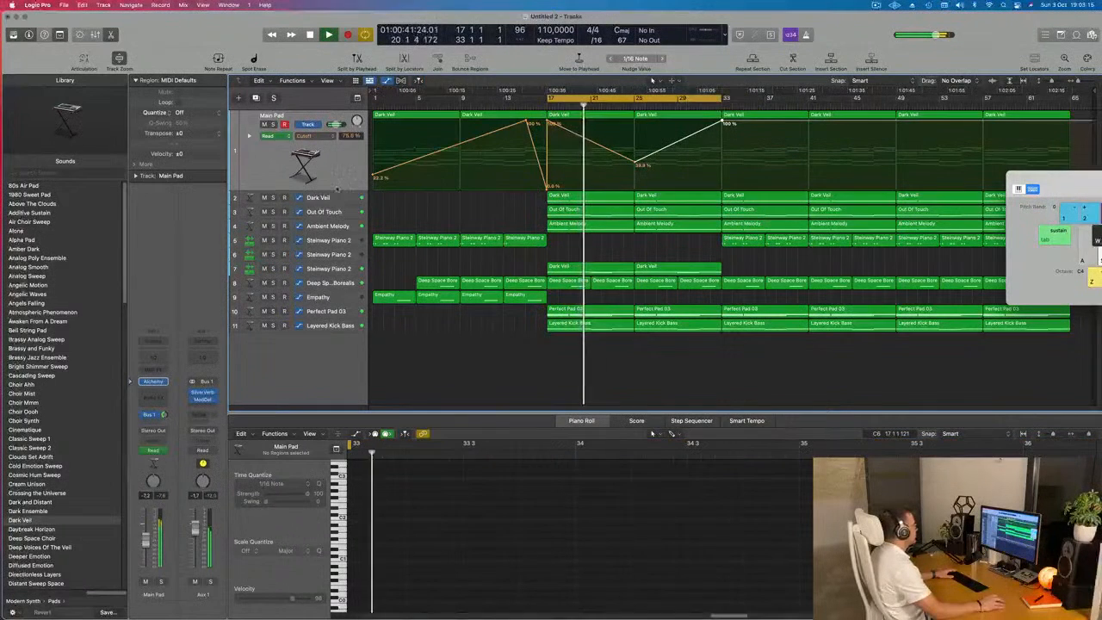
# - Solo the remaining Dark Veil track to check its Alchemy sound, move the plug-in window aside, and rename the track Space Piano
pyautogui.click(297, 197)
pyautogui.click(273, 139)
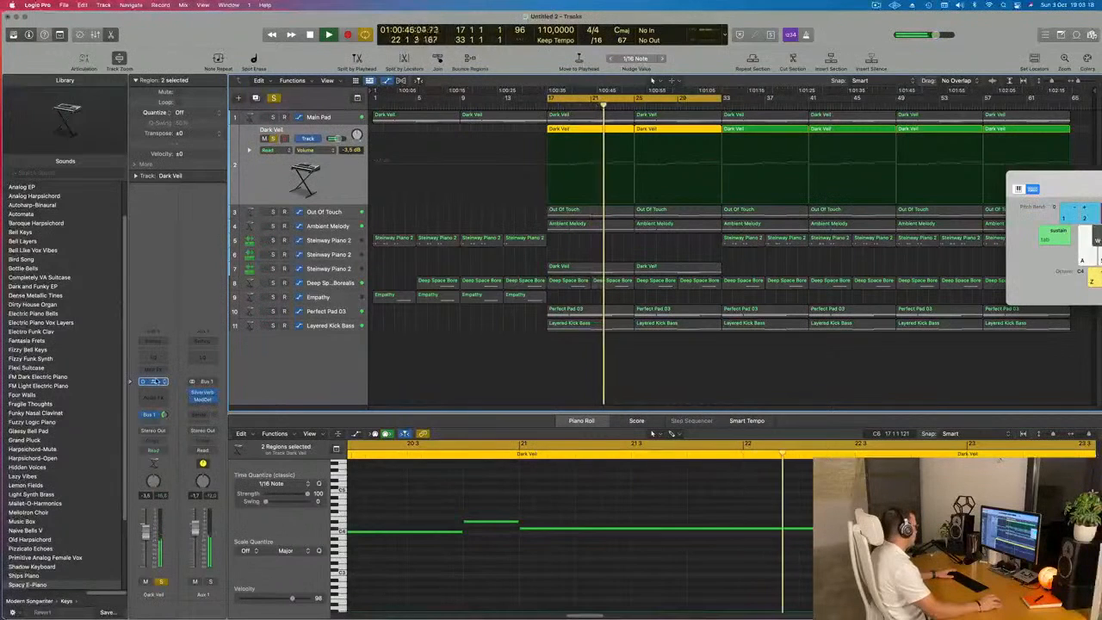
pyautogui.click(156, 382)
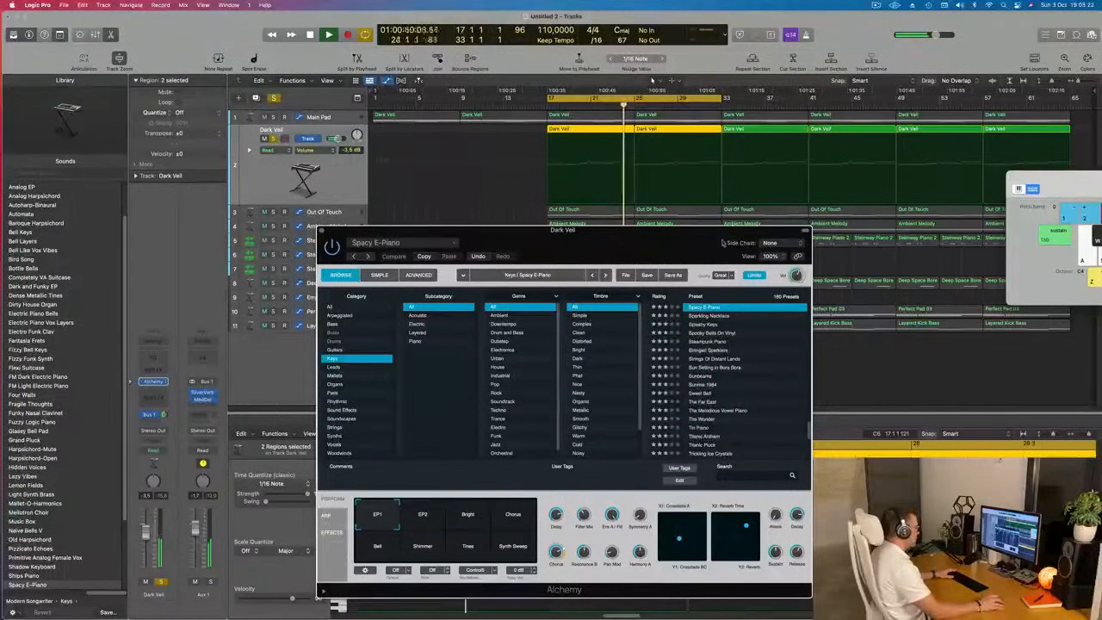
pyautogui.moveTo(722, 242); pyautogui.dragTo(1074, 345)
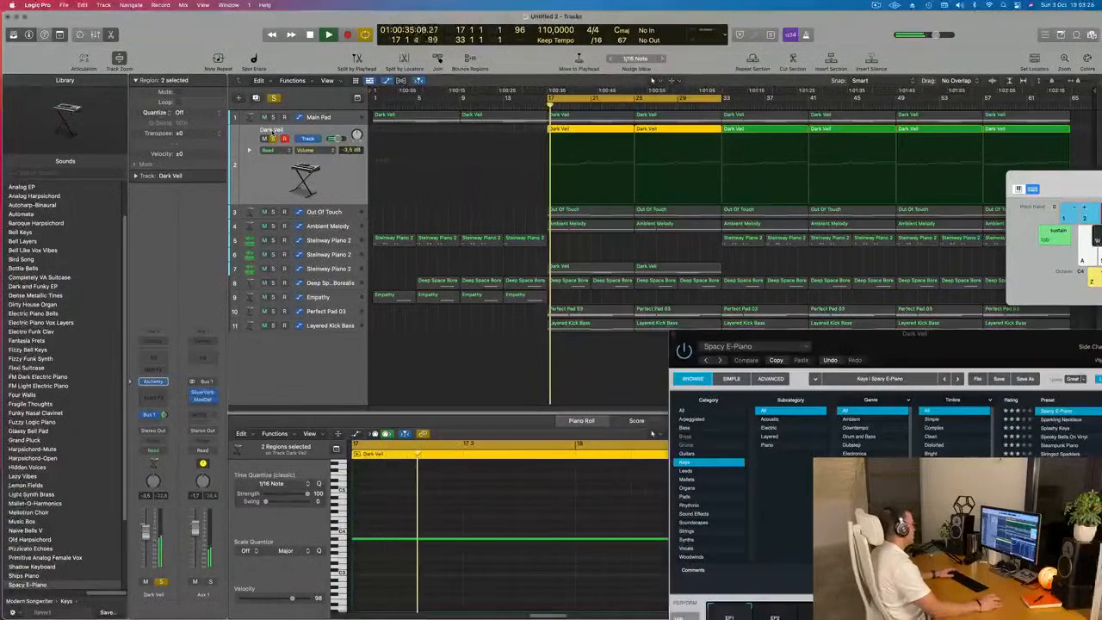
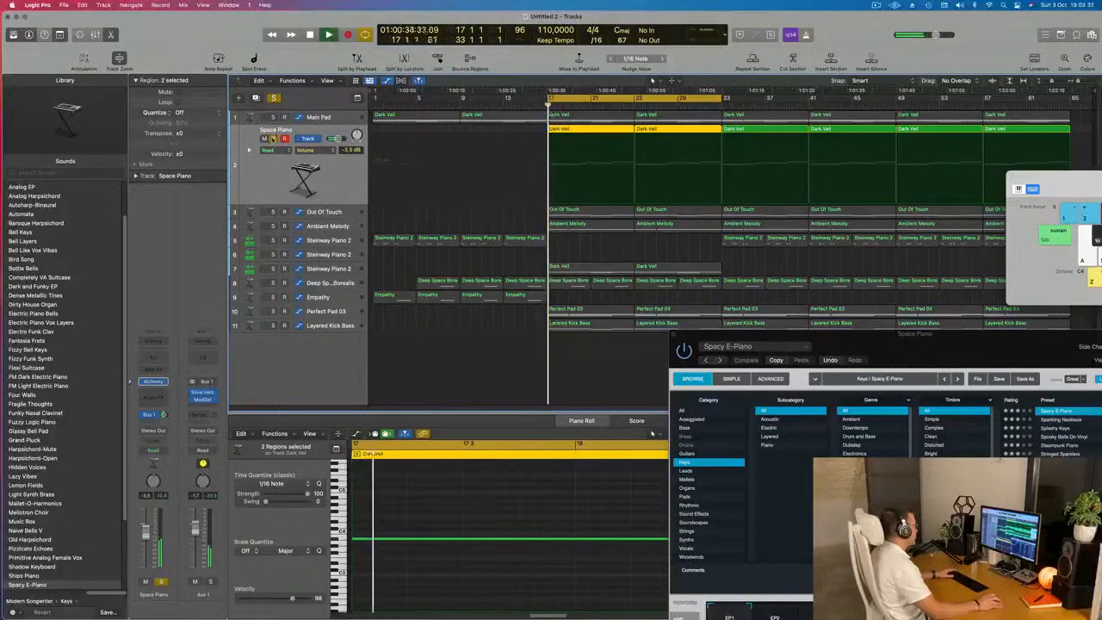
# - Switch the solo from Space Piano to the Out Of Touch track and rename that track Brassy
pyautogui.click(273, 139)
pyautogui.click(273, 212)
pyautogui.click(343, 212)
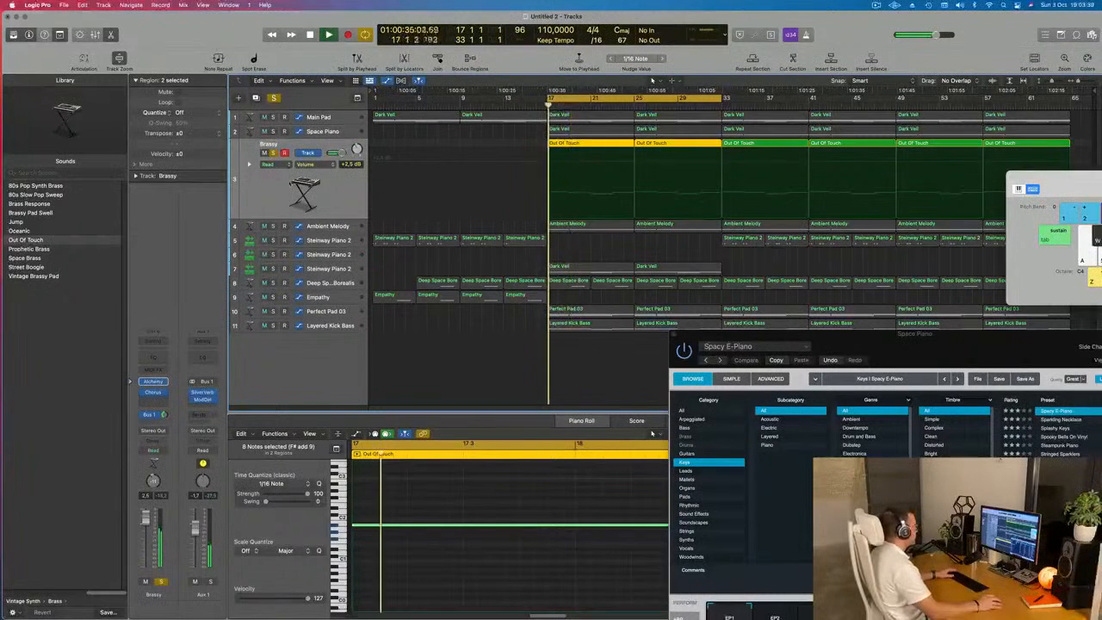
# - Switch the solo from Brassy to the Ambient Melody track to hear it alone
pyautogui.click(327, 226)
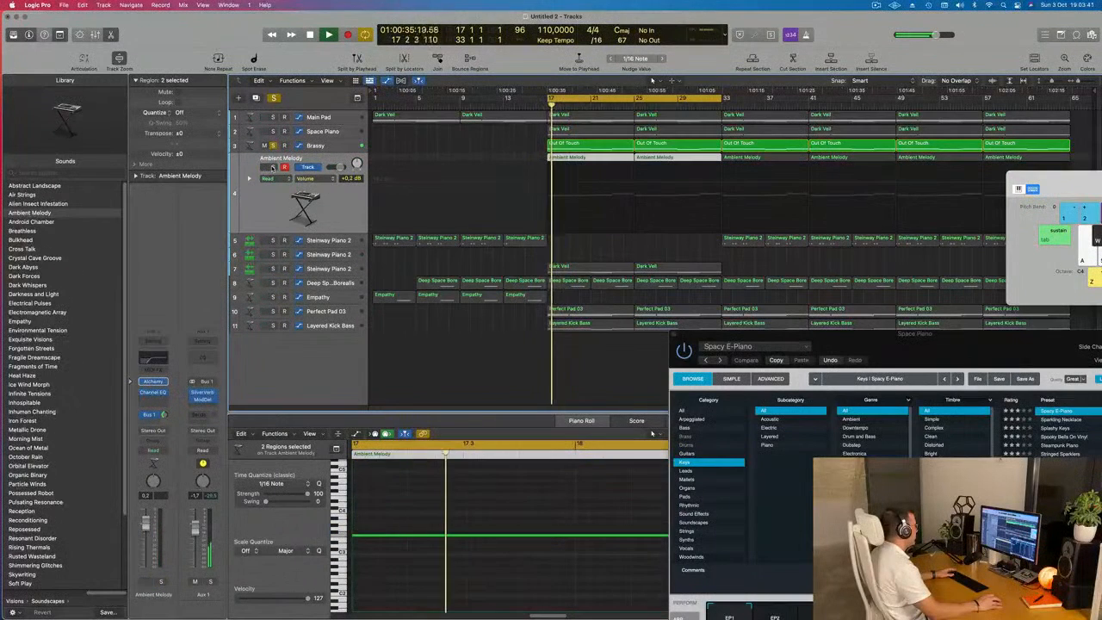
pyautogui.click(273, 167)
pyautogui.click(273, 146)
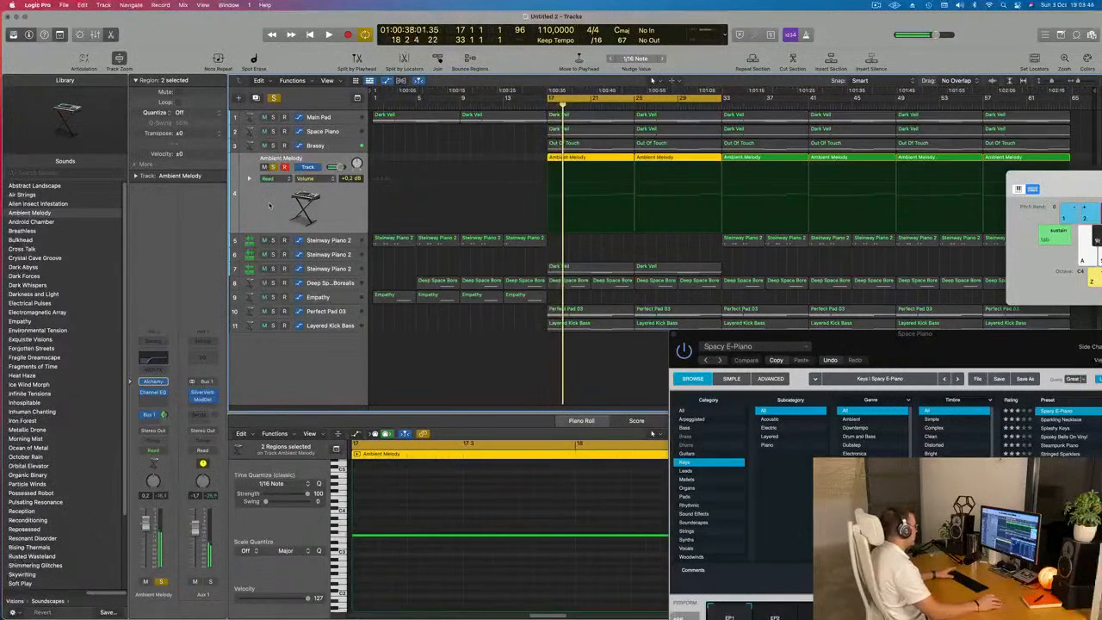
# - Rename the first Steinway Piano 2 track Main Piano
pyautogui.click(323, 243)
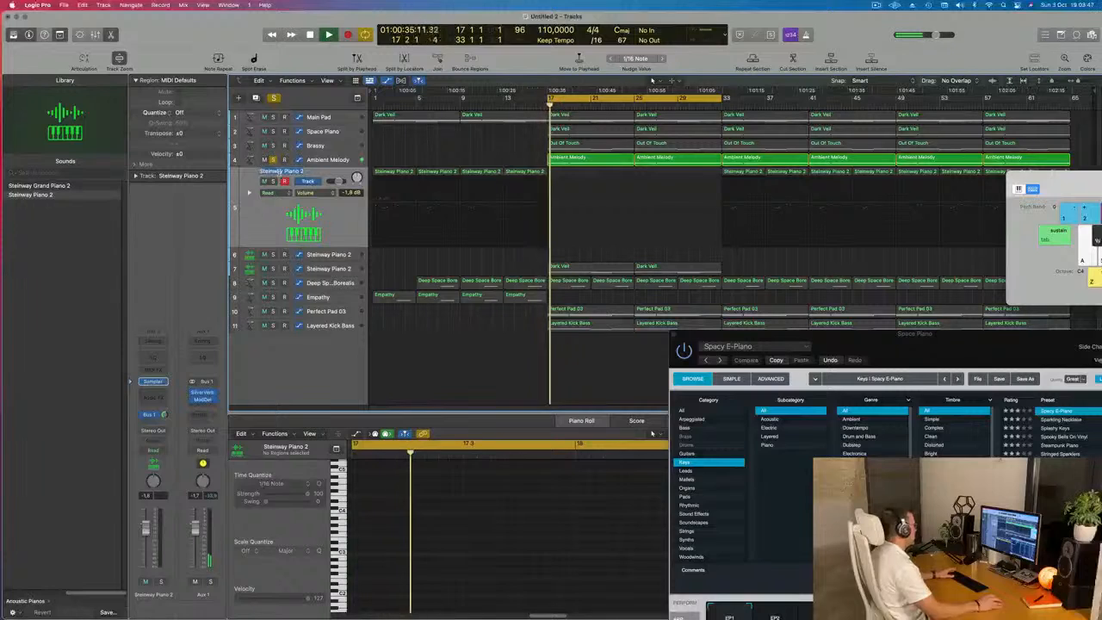
pyautogui.write('Main Pi')
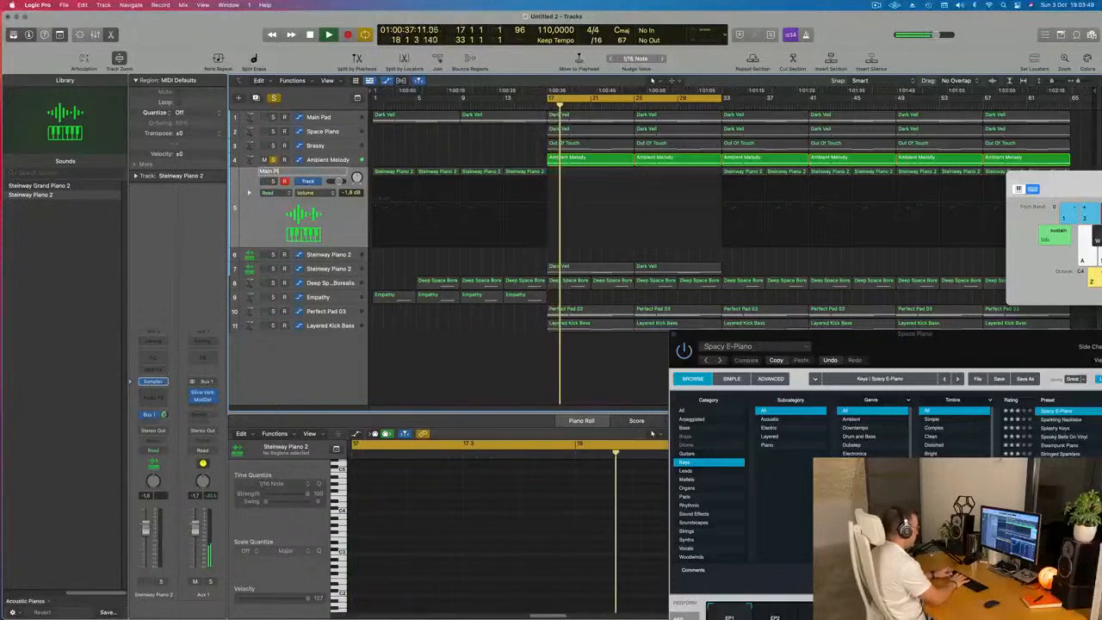
pyautogui.press('Return')
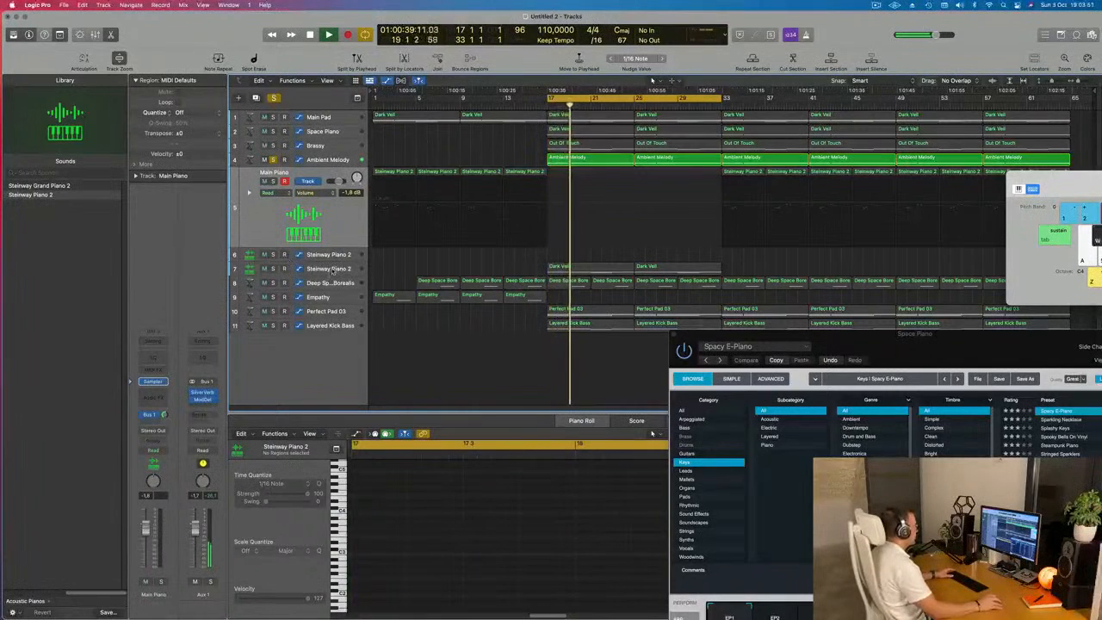
# - Switch the solo from Ambient Melody to the Steinway Piano 2 track with the Dark Veil regions and play it
pyautogui.click(332, 270)
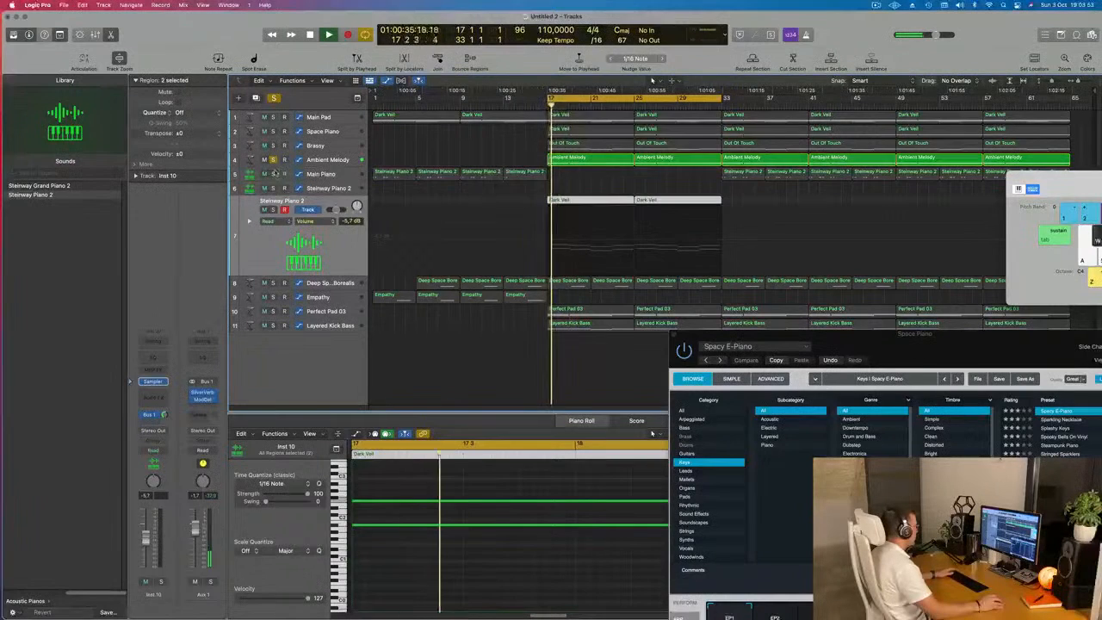
pyautogui.click(272, 160)
pyautogui.press('space')
pyautogui.press('space')
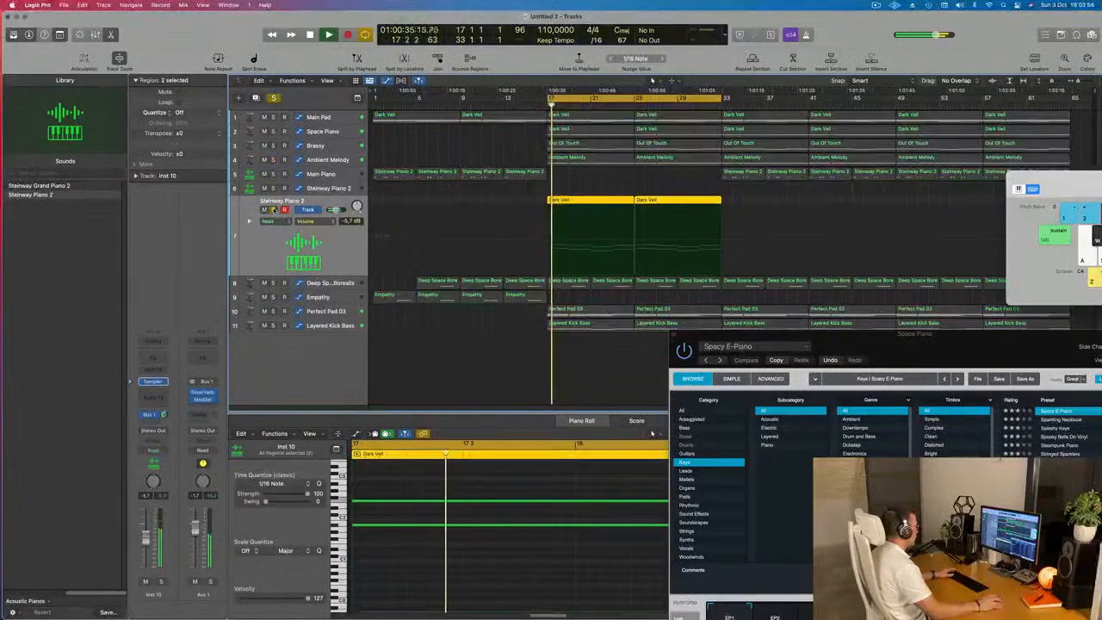
# - Rename the Steinway Piano 2 track holding the Dark Veil regions Low Piano, and rename the Deep Space Borealis track Percussive Response
pyautogui.doubleClick(282, 201)
pyautogui.write('Low Piano')
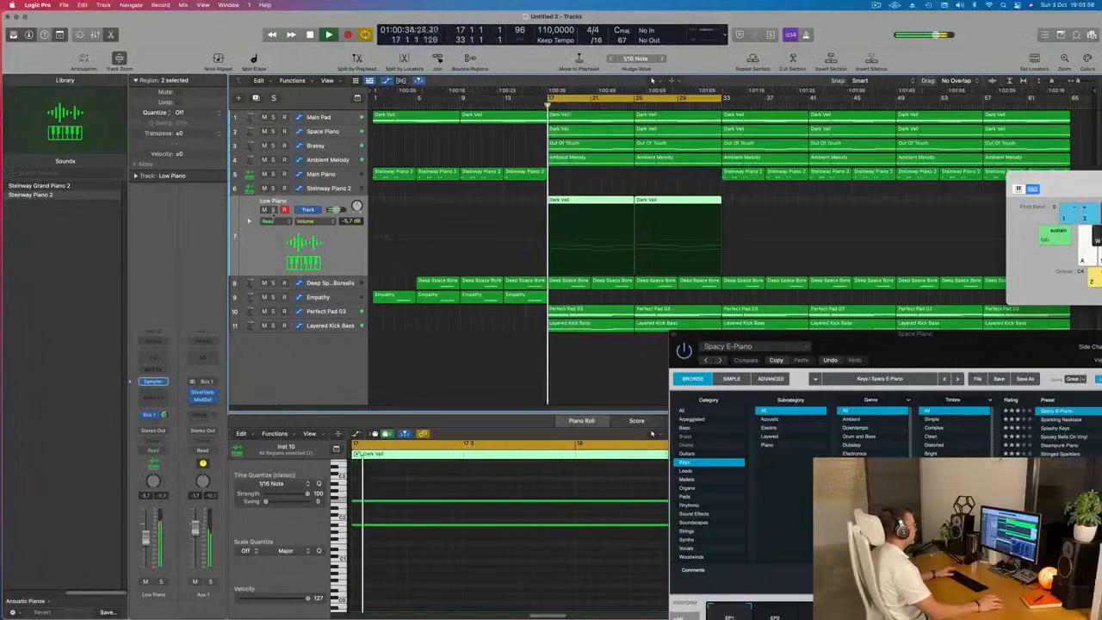
pyautogui.click(316, 281)
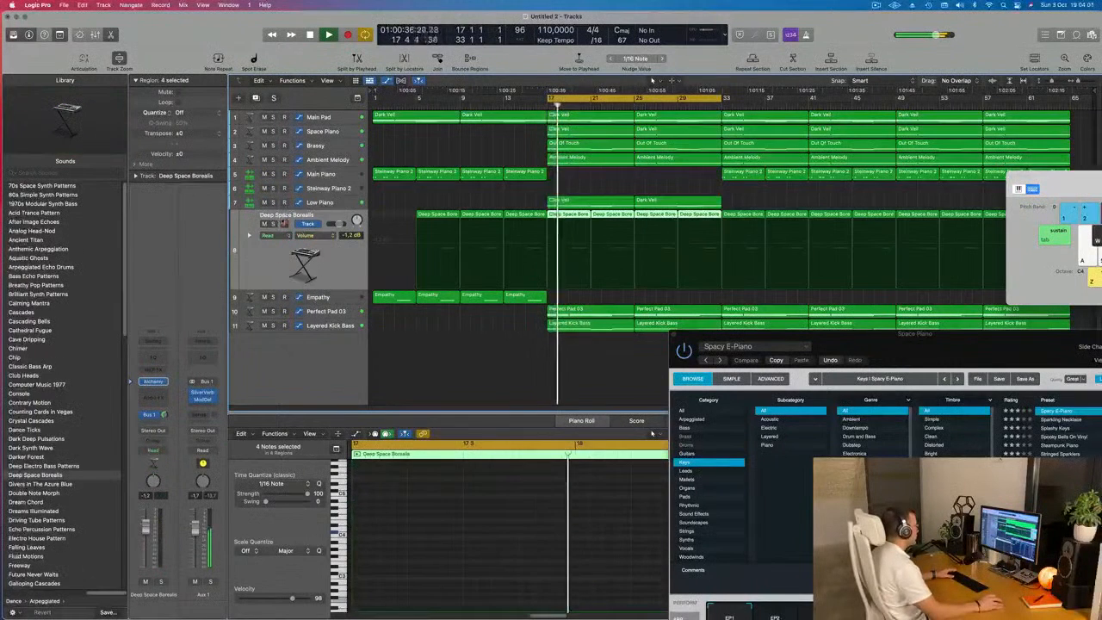
pyautogui.click(272, 224)
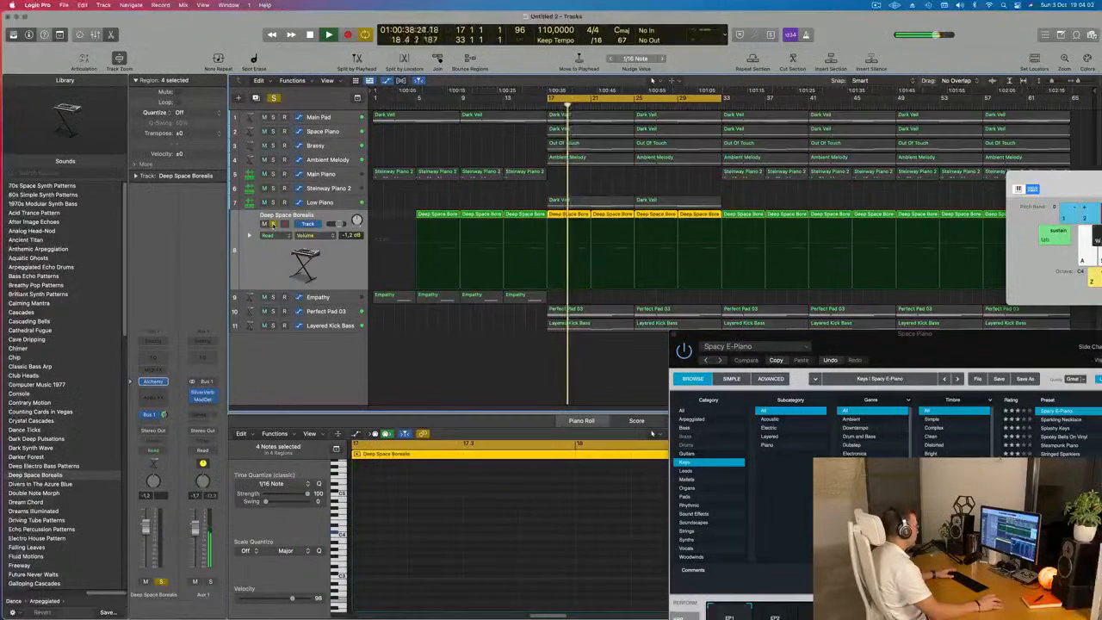
pyautogui.click(272, 224)
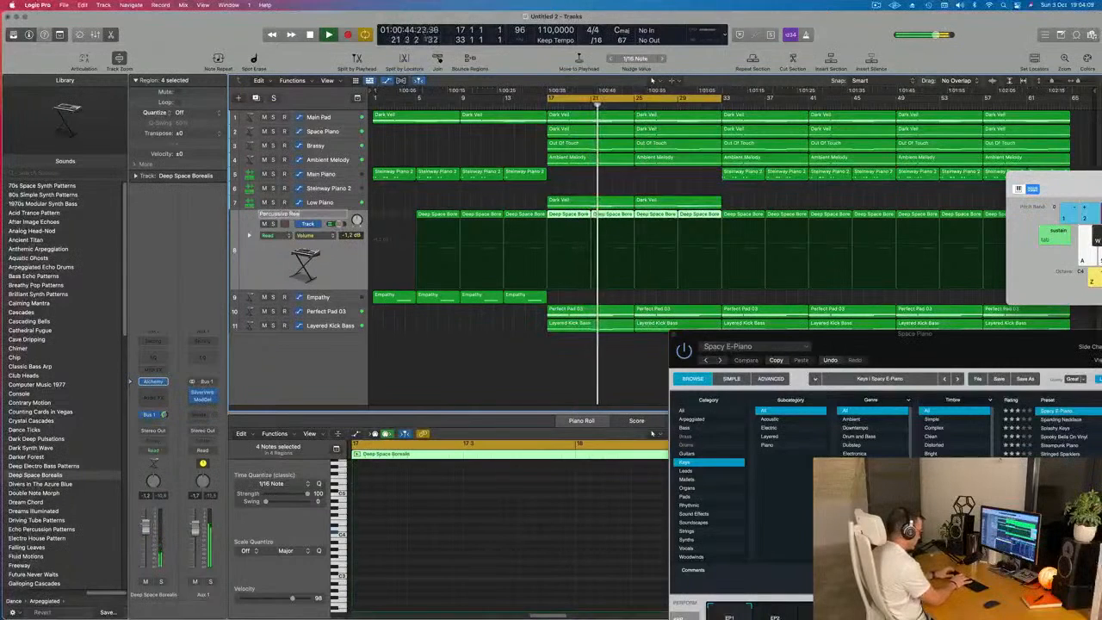
pyautogui.press('space')
pyautogui.press('space')
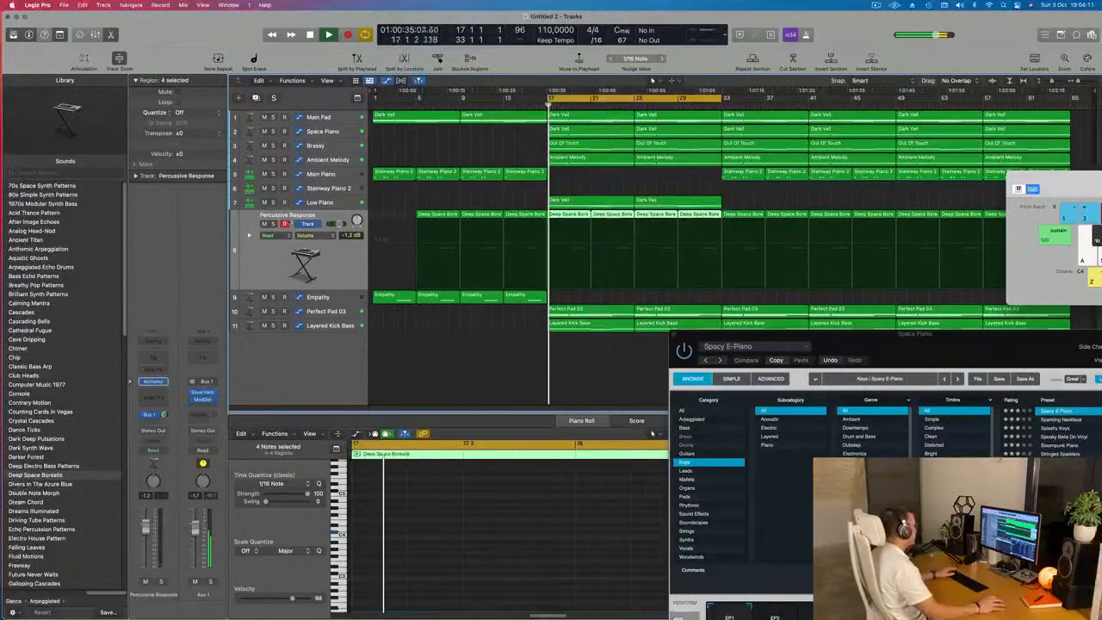
# - Rename the Perfect Pad 03 track Top Pad and move it to the start of the track order, above Main Pad
pyautogui.click(325, 298)
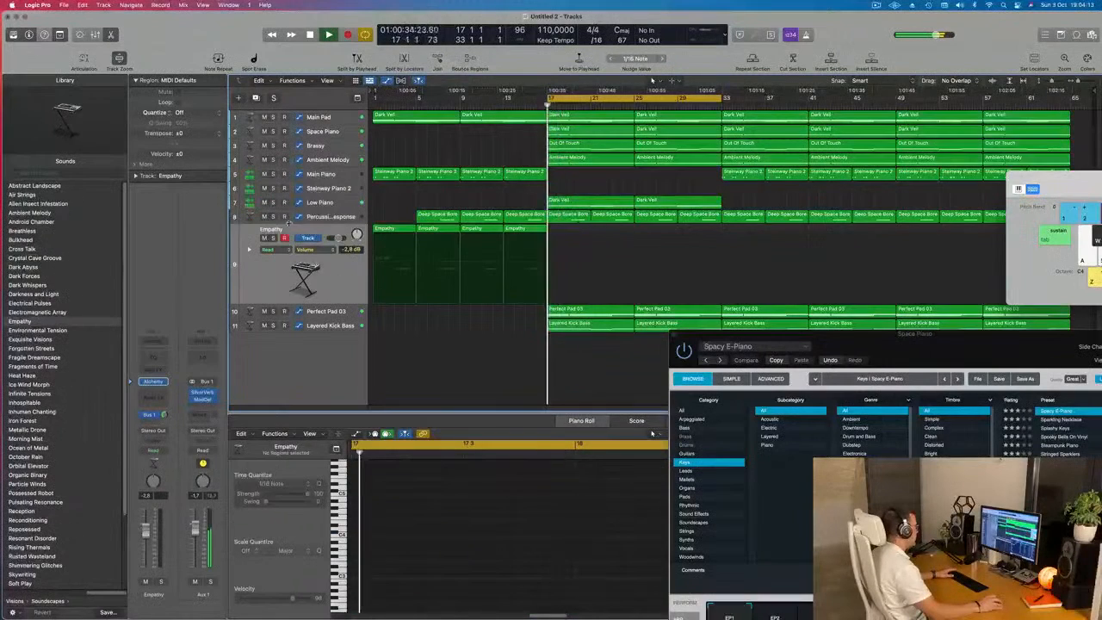
pyautogui.click(322, 311)
pyautogui.click(273, 251)
pyautogui.click(273, 252)
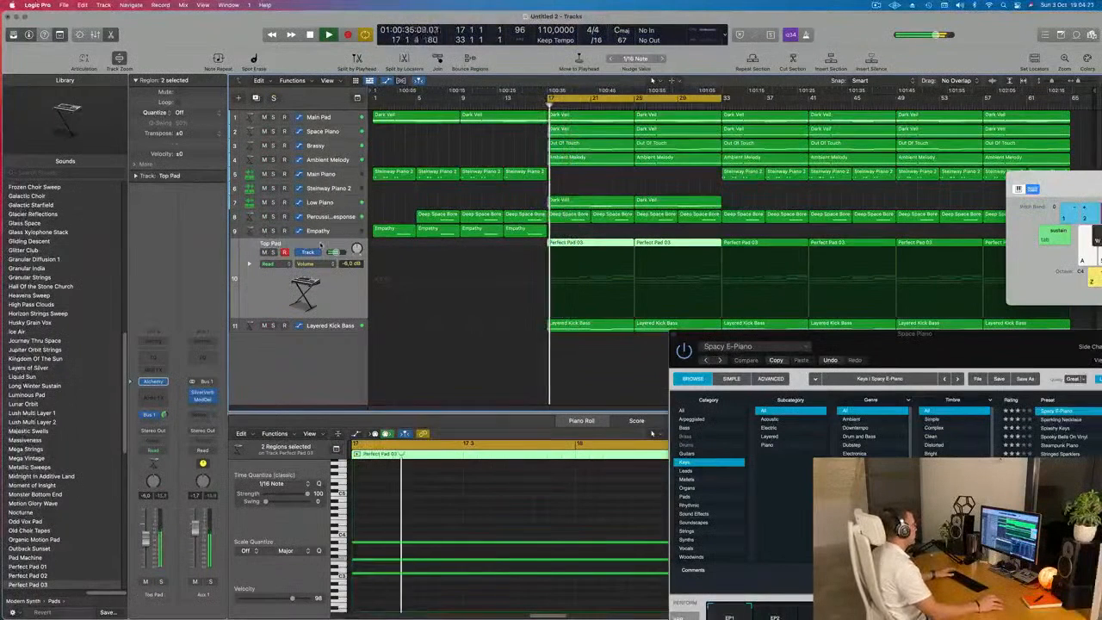
pyautogui.moveTo(319, 284); pyautogui.dragTo(336, 106)
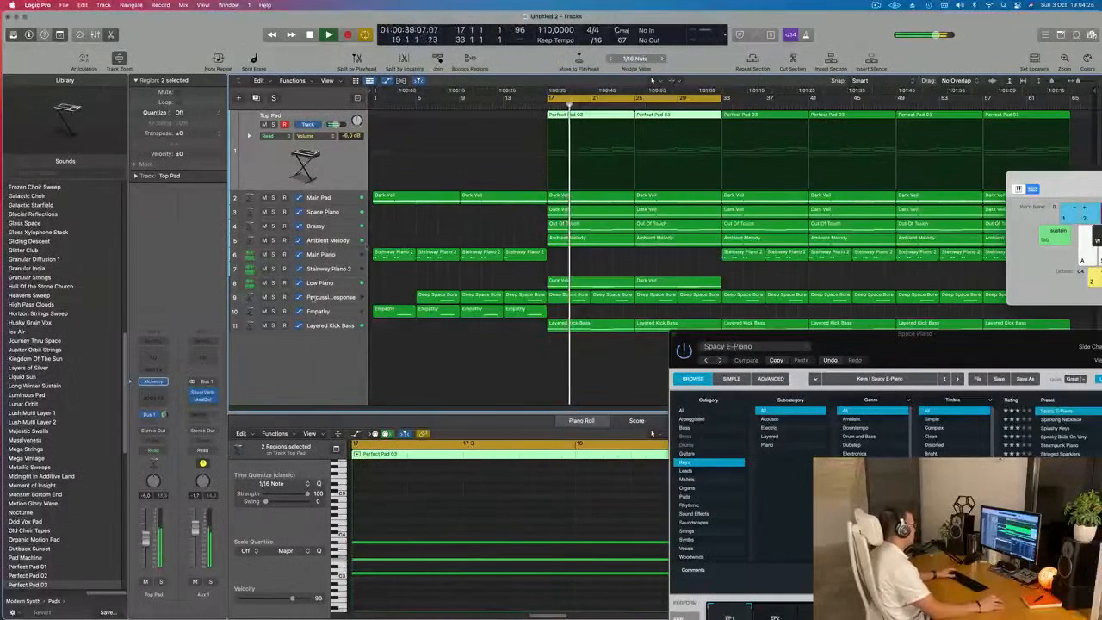
# - Move the Percussive Response track below Layered Kick Bass, and move the Low Piano track between Empathy and Layered Kick Bass
pyautogui.moveTo(342, 297); pyautogui.dragTo(314, 258)
pyautogui.click(331, 245)
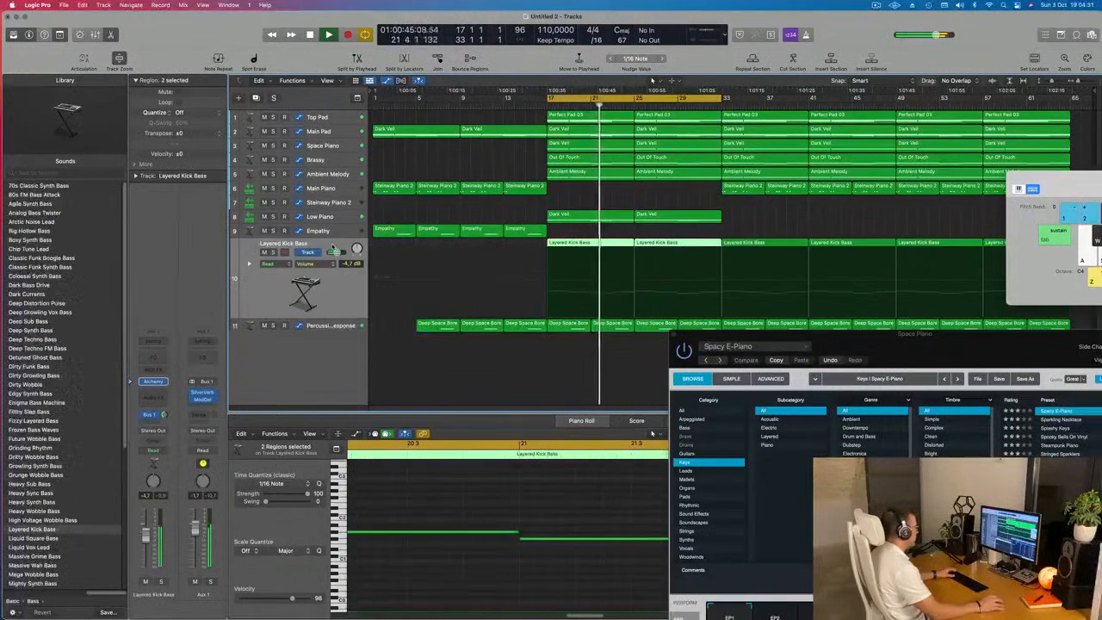
pyautogui.press('r')
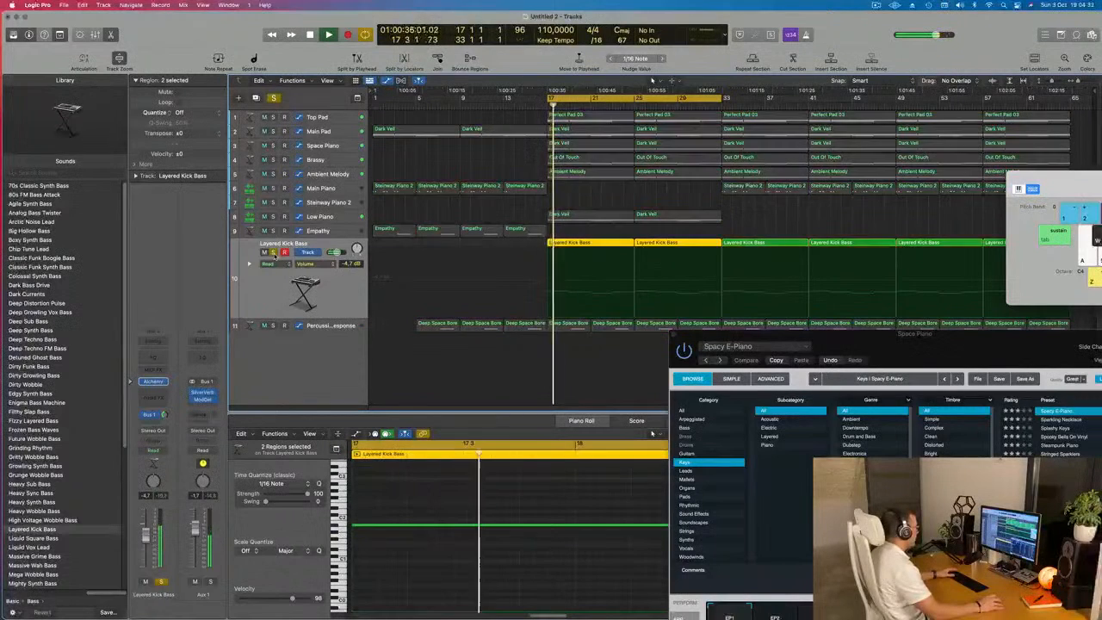
pyautogui.moveTo(331, 216)
pyautogui.mouseDown()
pyautogui.moveTo(342, 301)
pyautogui.moveTo(338, 227)
pyautogui.mouseUp()
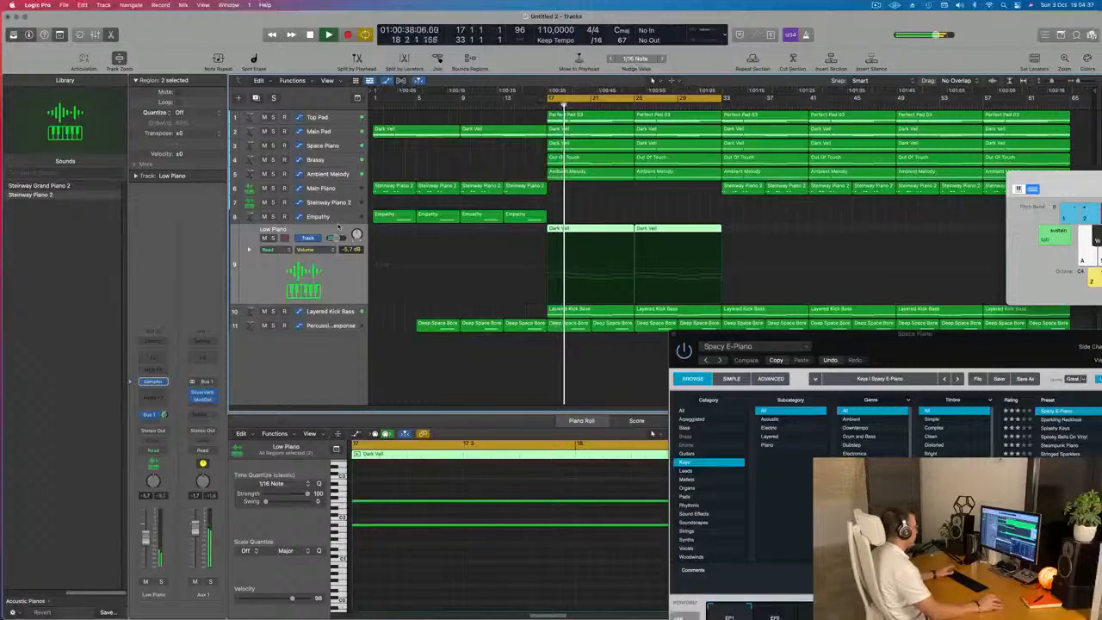
# - Delete the empty Steinway Piano 2 track below Main Piano
pyautogui.click(342, 204)
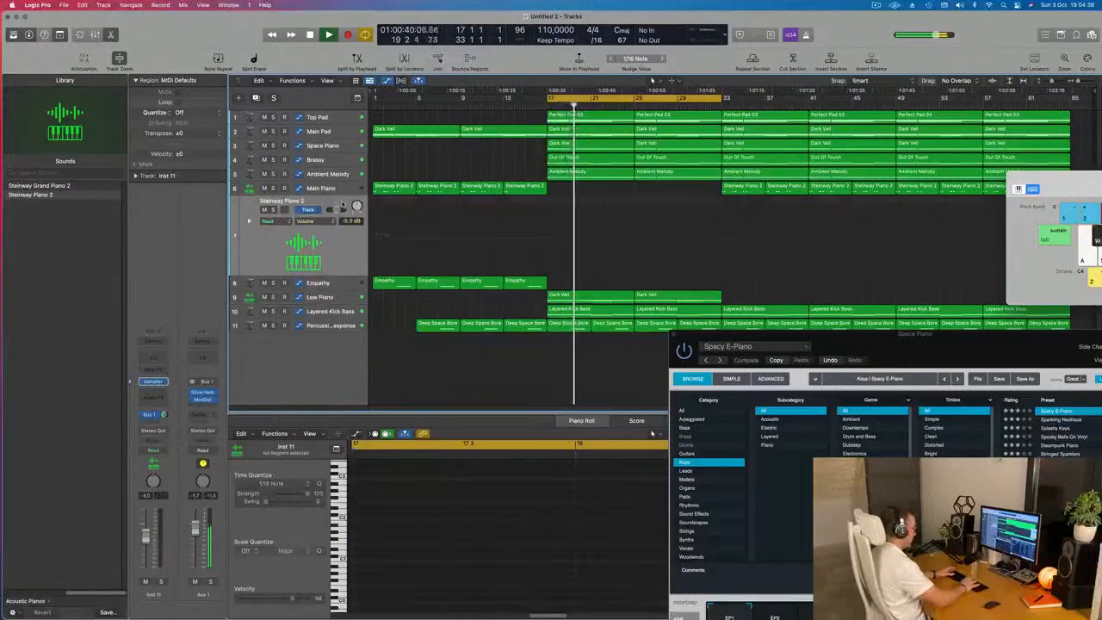
pyautogui.press('super+BackSpace')
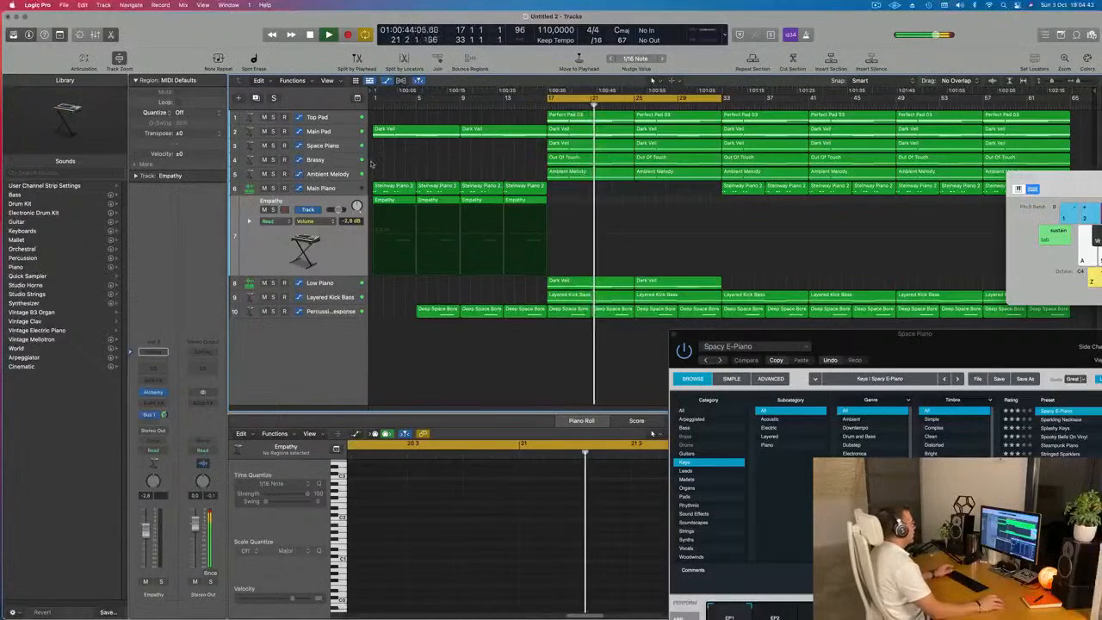
# - Check the Ambient Melody track in solo and move it directly below Main Pad
pyautogui.click(319, 173)
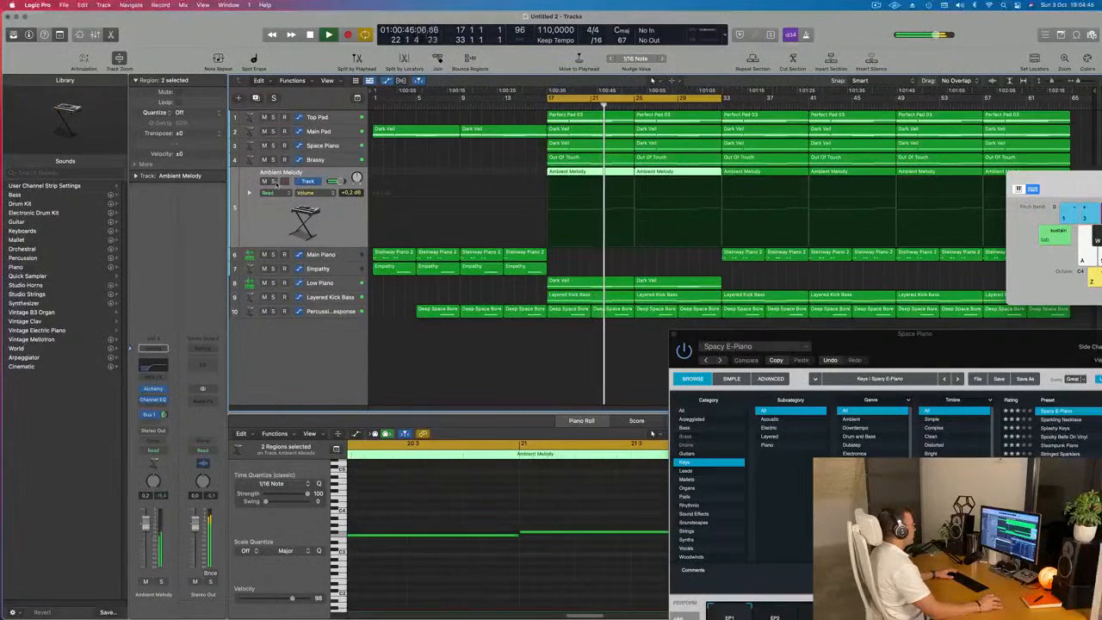
pyautogui.click(273, 181)
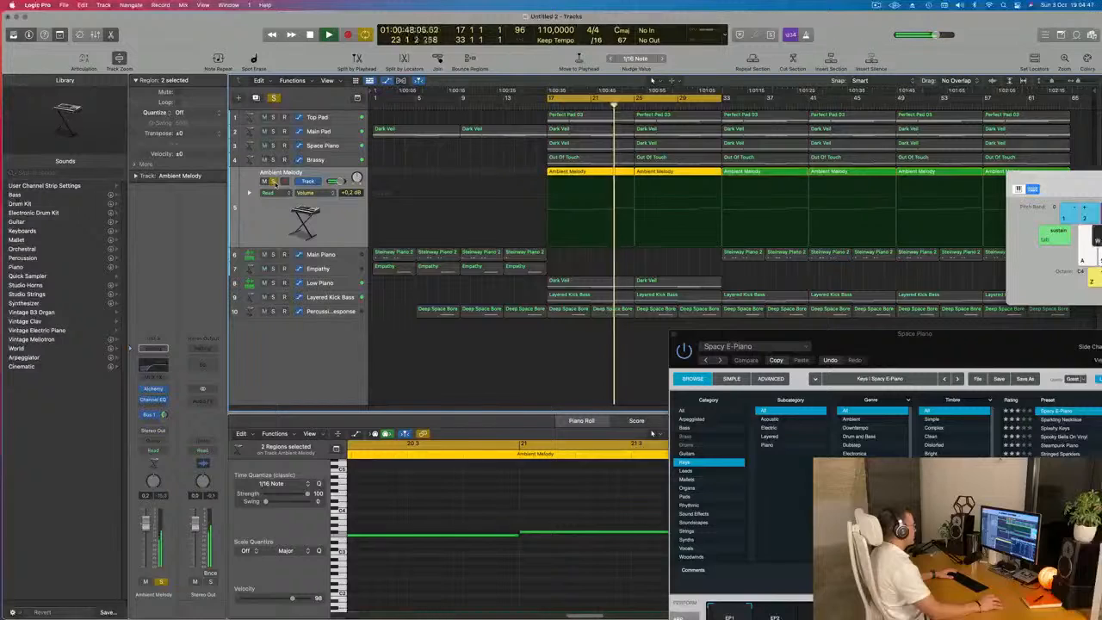
pyautogui.click(273, 180)
pyautogui.moveTo(273, 179); pyautogui.dragTo(288, 143)
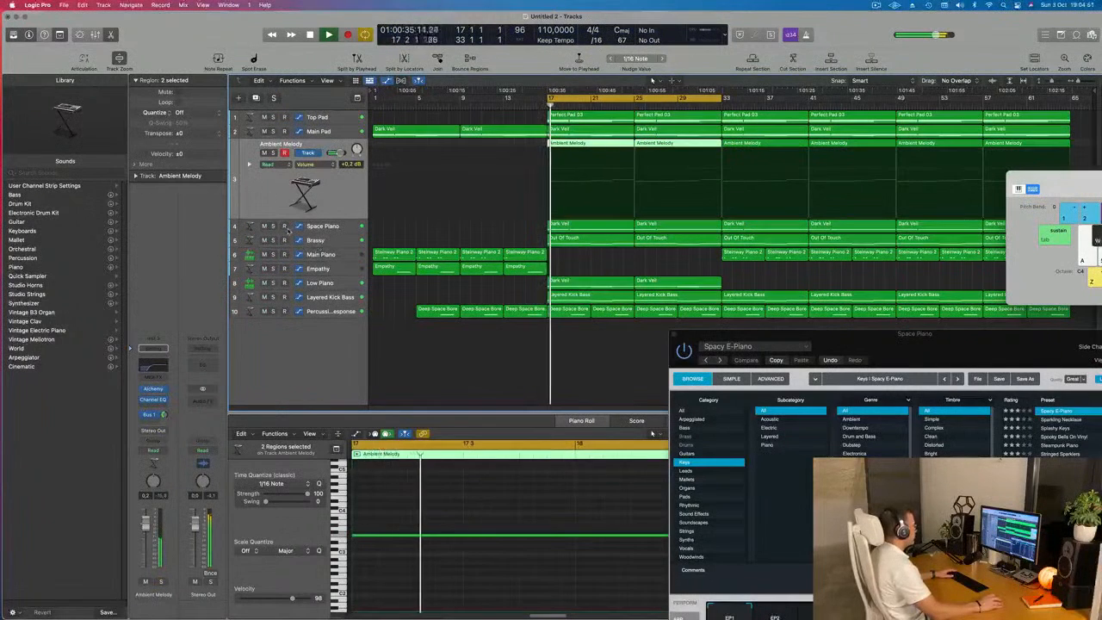
# - Listen to the Space Piano track in solo and replay the full mix from bar 17
pyautogui.click(273, 225)
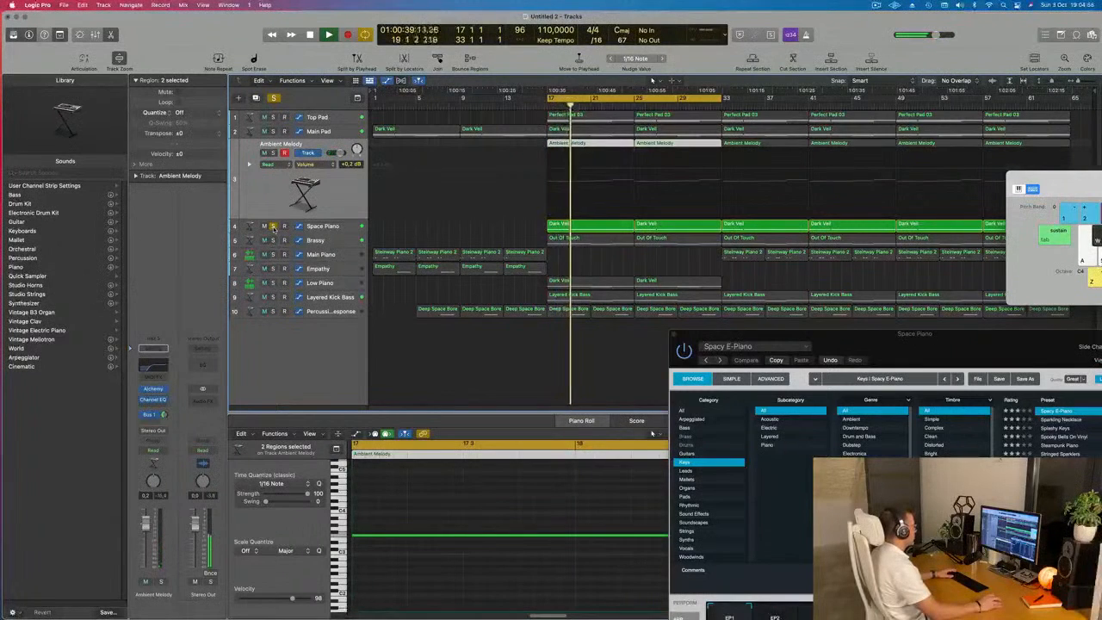
pyautogui.click(273, 226)
pyautogui.click(343, 227)
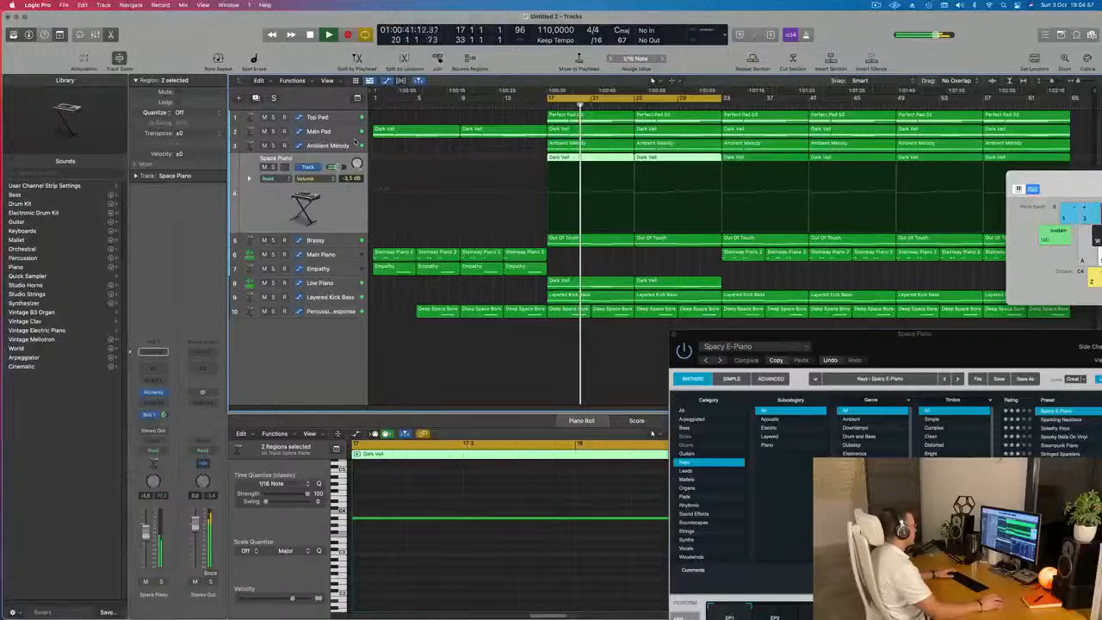
pyautogui.click(339, 242)
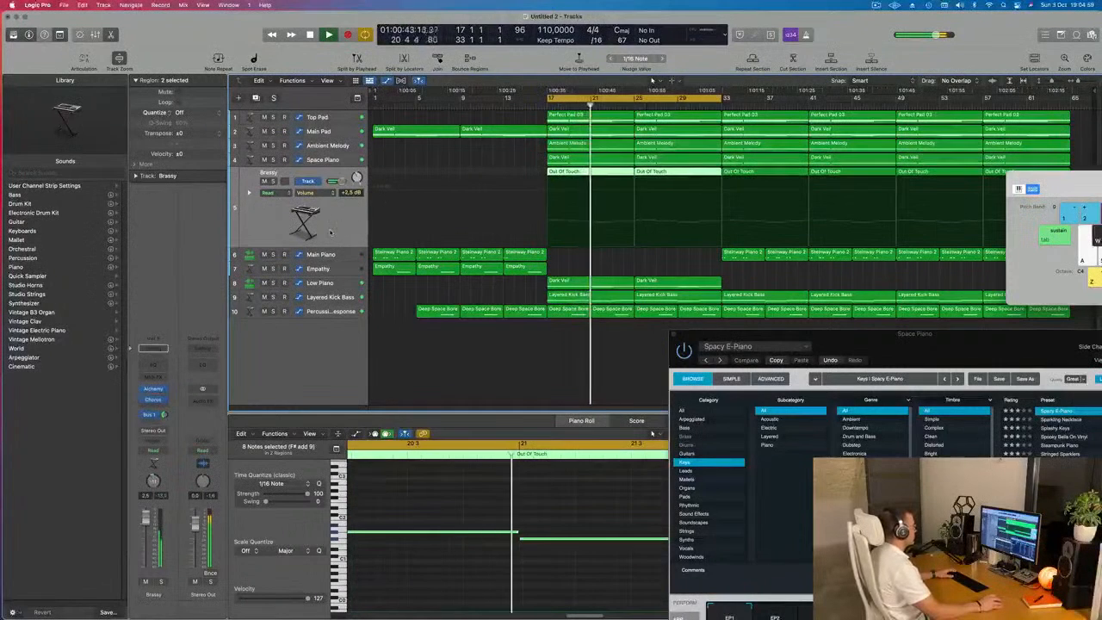
pyautogui.press('space')
pyautogui.press('space')
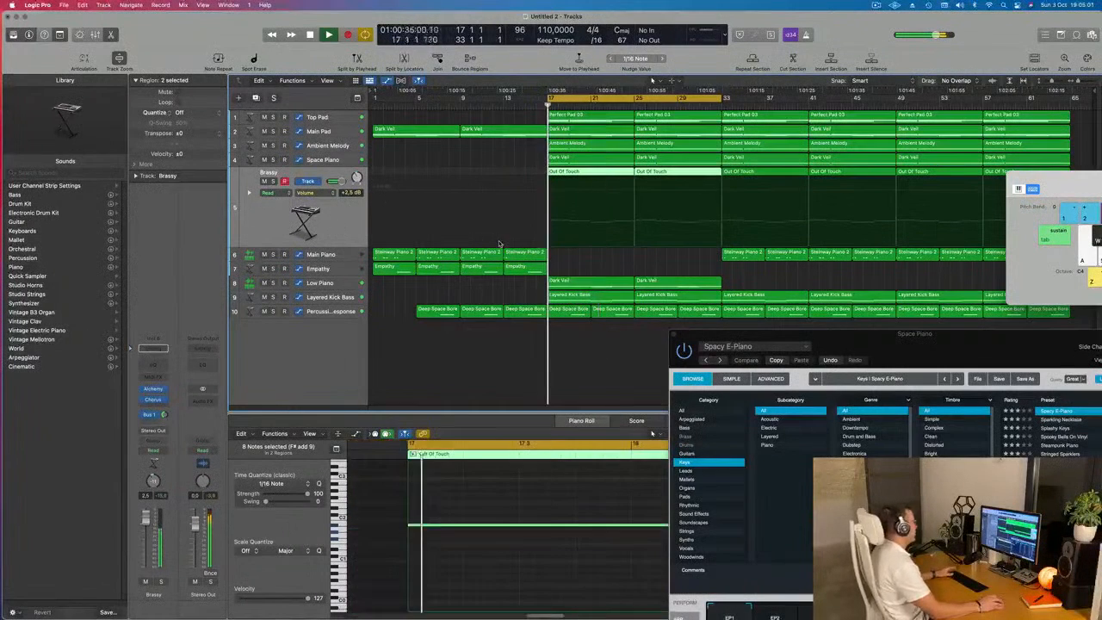
pyautogui.click(343, 257)
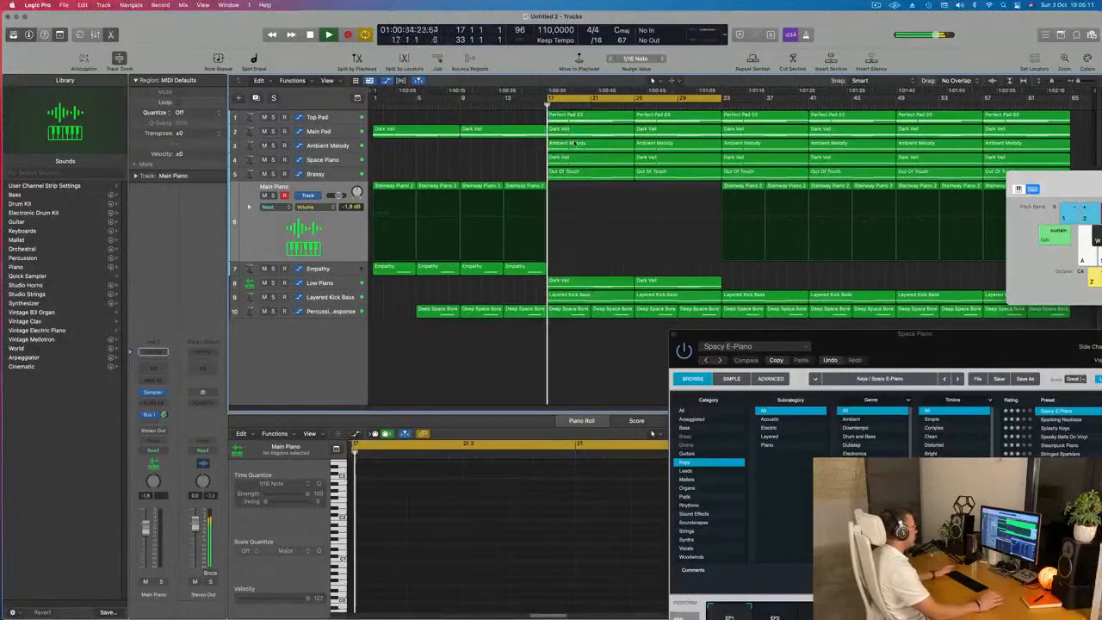
pyautogui.click(337, 117)
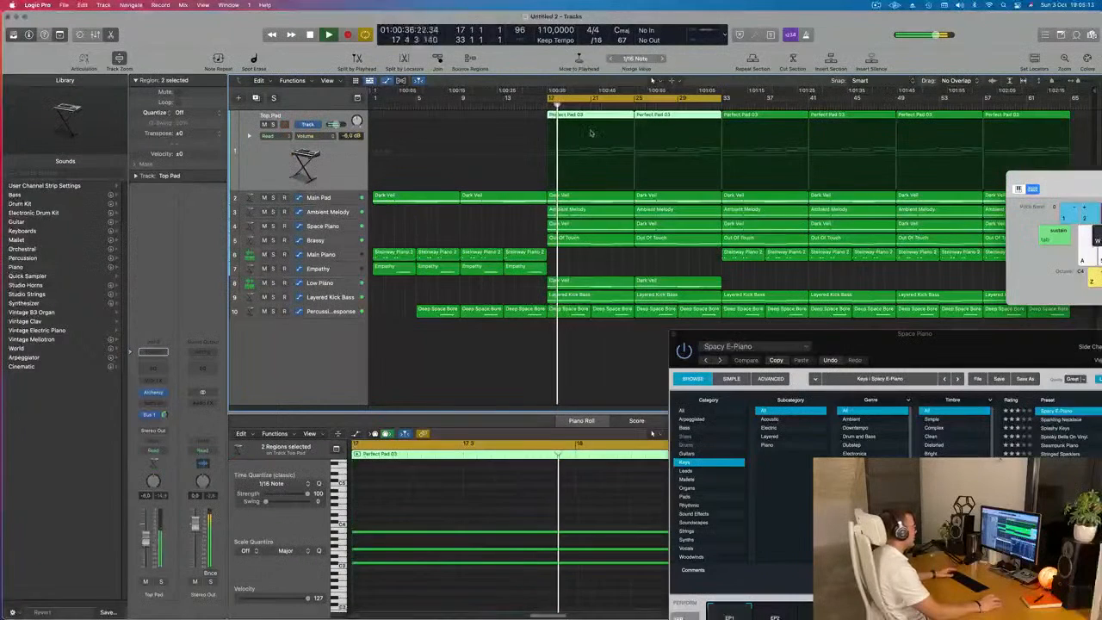
pyautogui.click(303, 136)
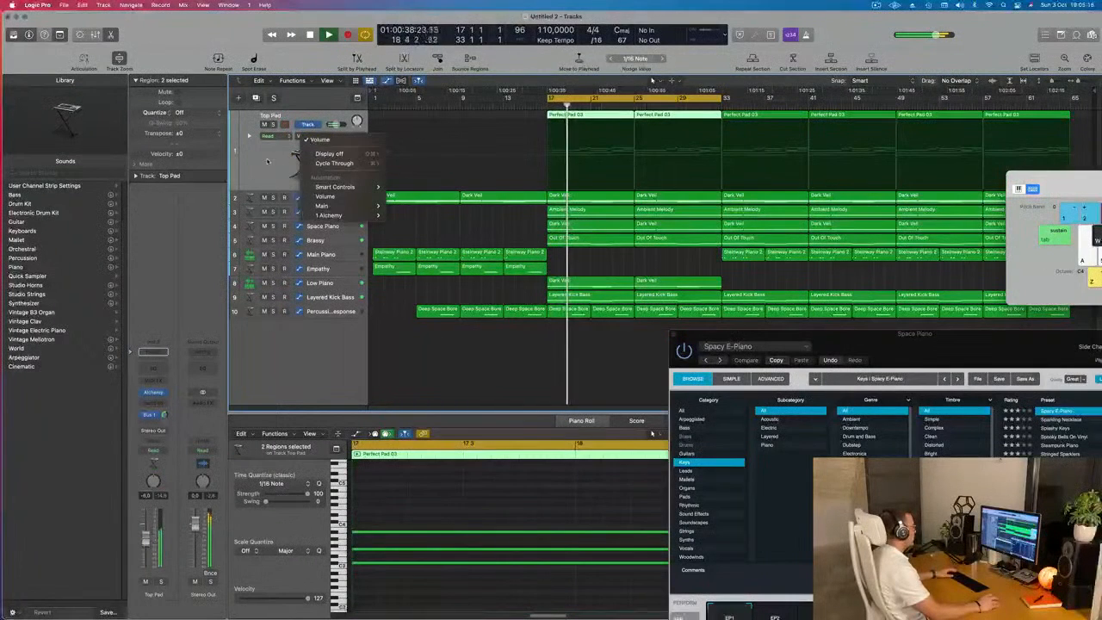
pyautogui.click(265, 164)
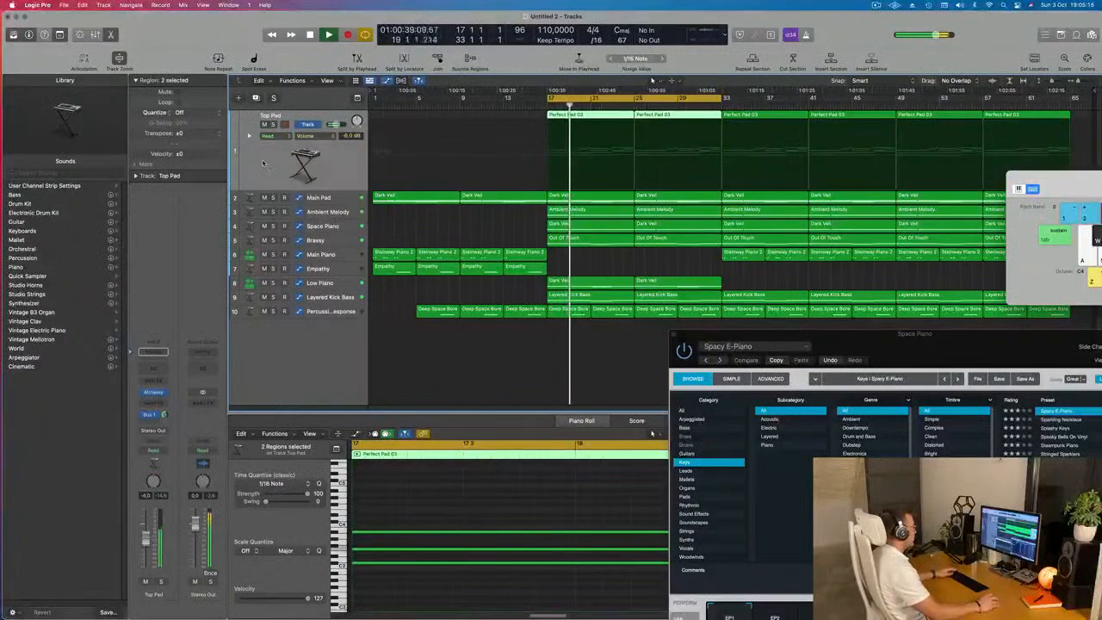
# - Delete the Top Pad region at bar 25 and lower the Main Pad's cutoff automation point at bar 33 to 1.21%
pyautogui.click(348, 198)
pyautogui.click(678, 117)
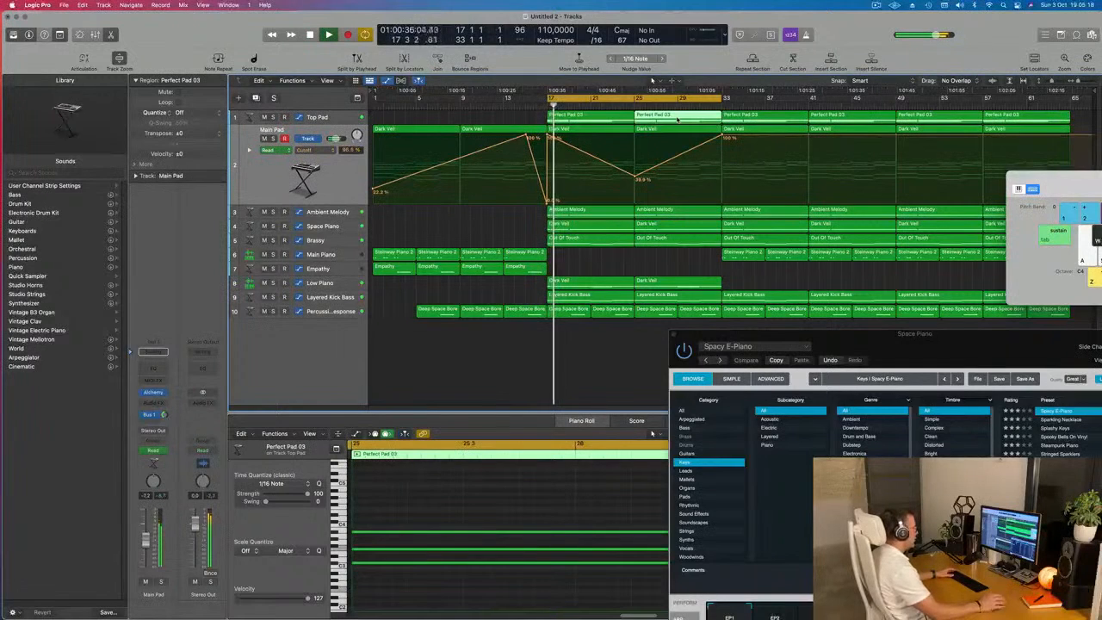
pyautogui.press('Delete')
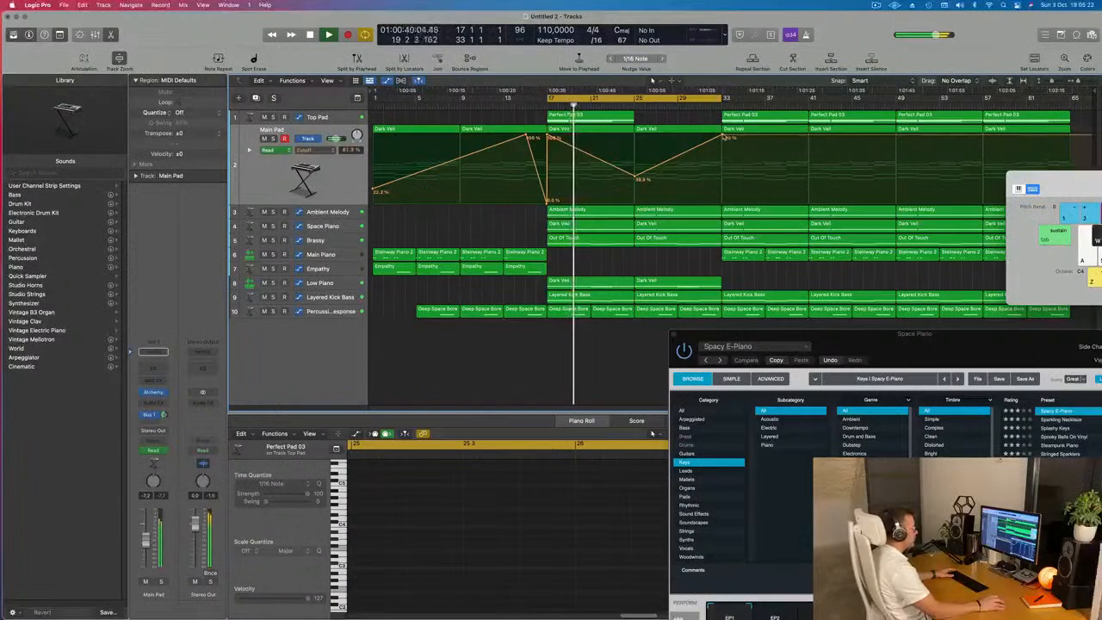
pyautogui.moveTo(723, 137); pyautogui.dragTo(724, 200)
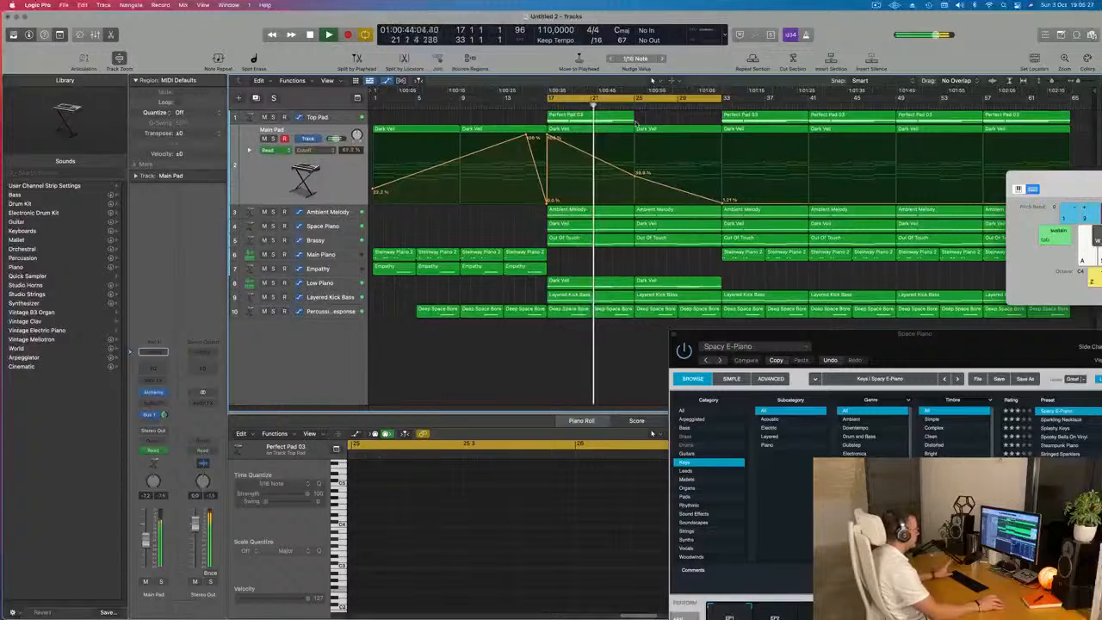
# - Listen briefly to the Ambient Melody track in solo
pyautogui.click(327, 212)
pyautogui.press('s')
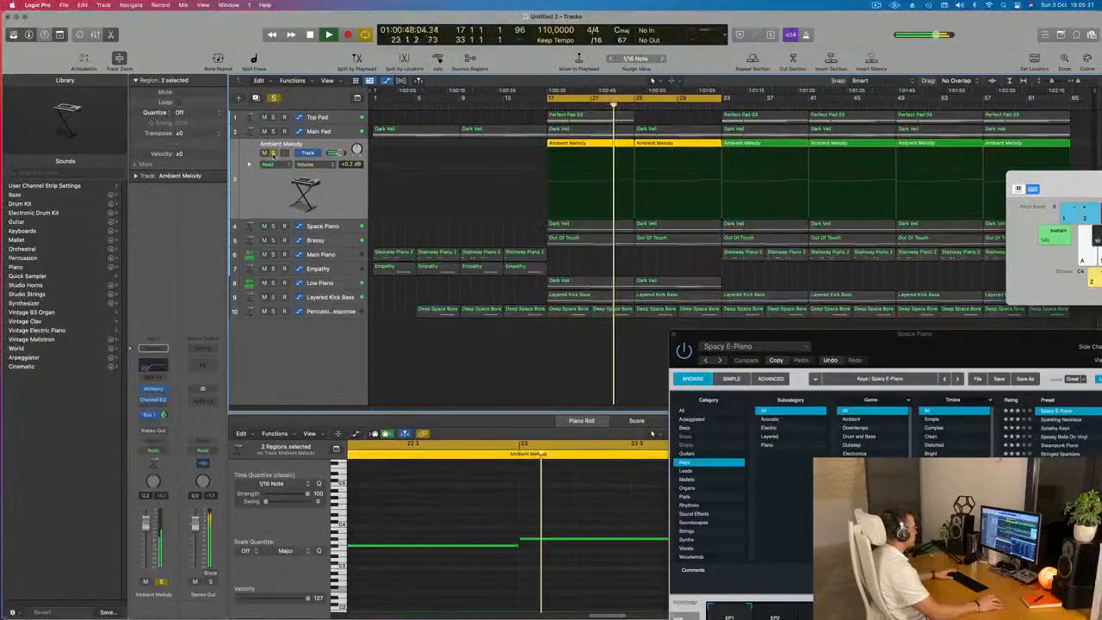
pyautogui.press('s')
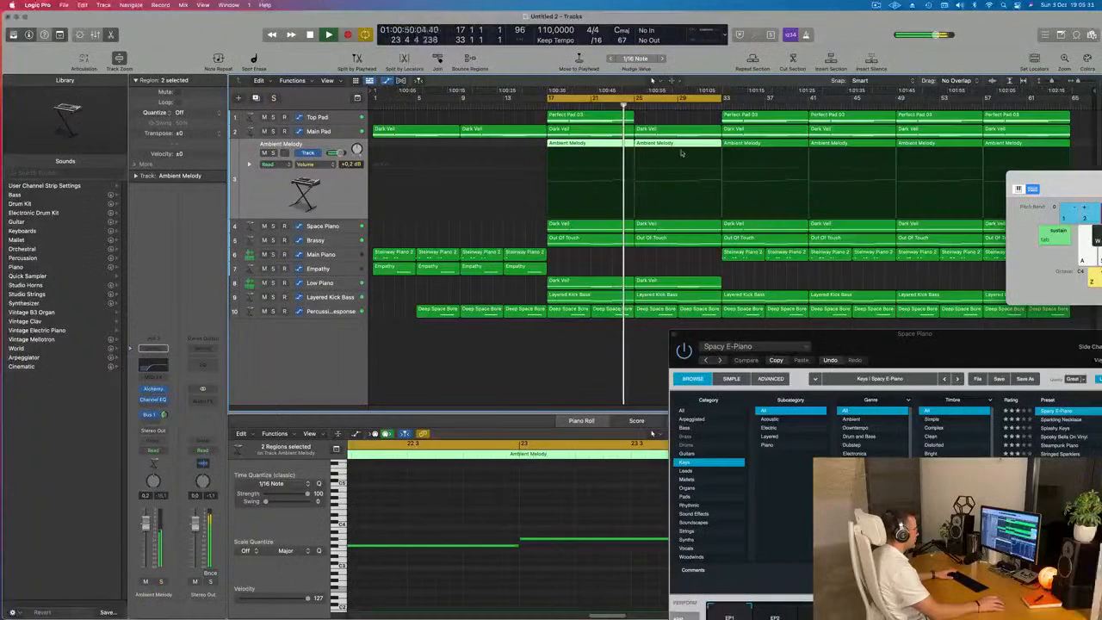
# - Delete the Space Piano track's Dark Veil region at bar 25 and restart playback from bar 17
pyautogui.click(663, 226)
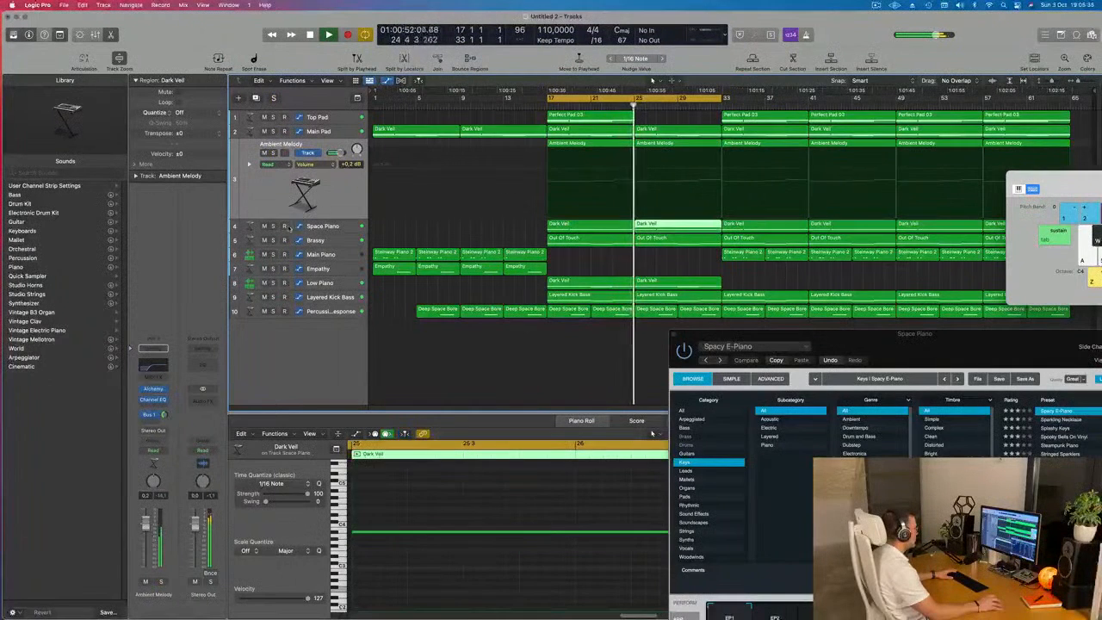
pyautogui.press('s')
pyautogui.press('s')
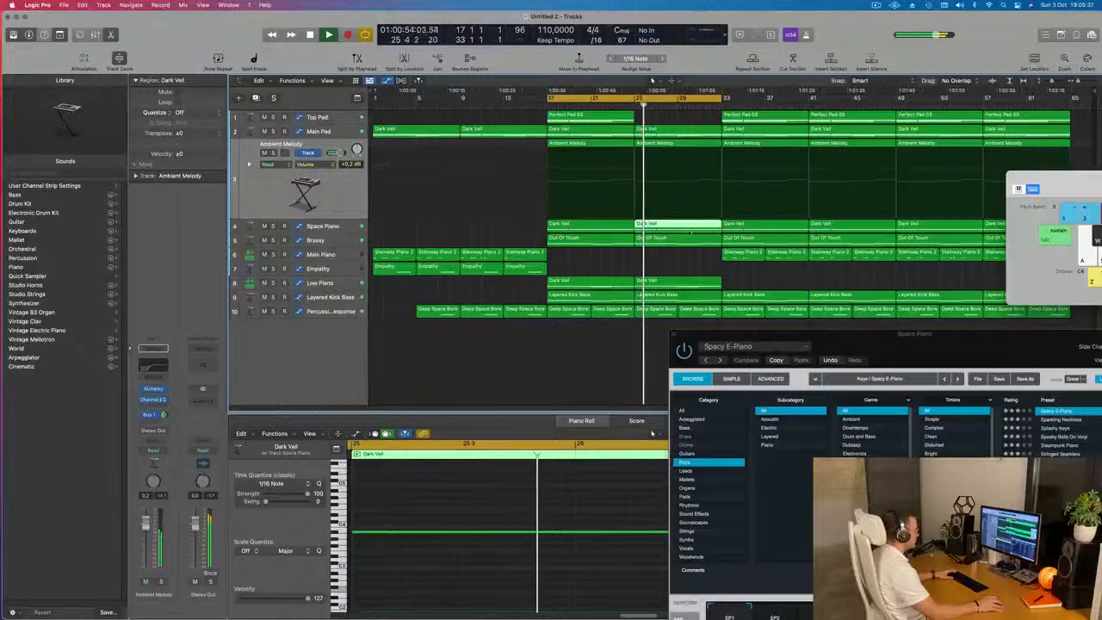
pyautogui.press('Delete')
pyautogui.press('super+z')
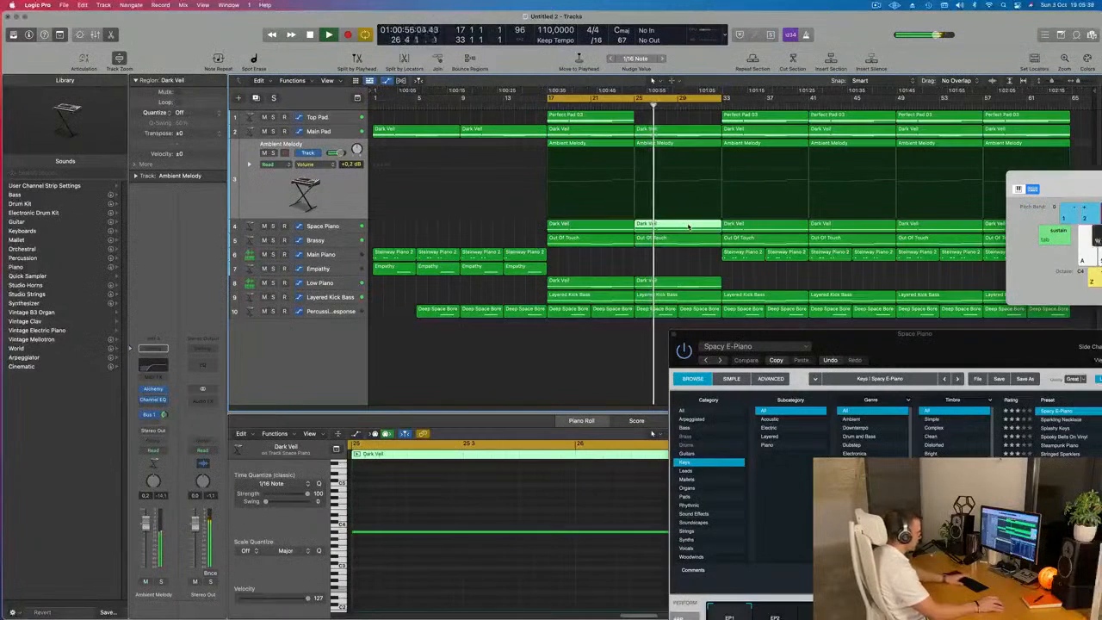
pyautogui.press('Delete')
pyautogui.press('space')
pyautogui.press('space')
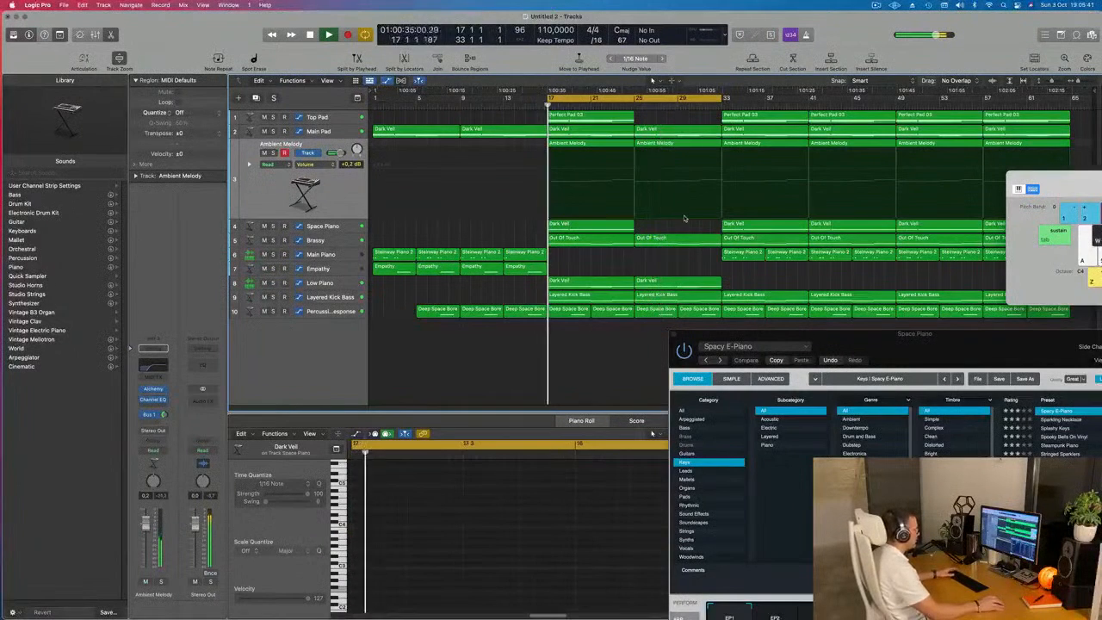
# - Rename all regions in the arrangement after their track names
pyautogui.click(333, 240)
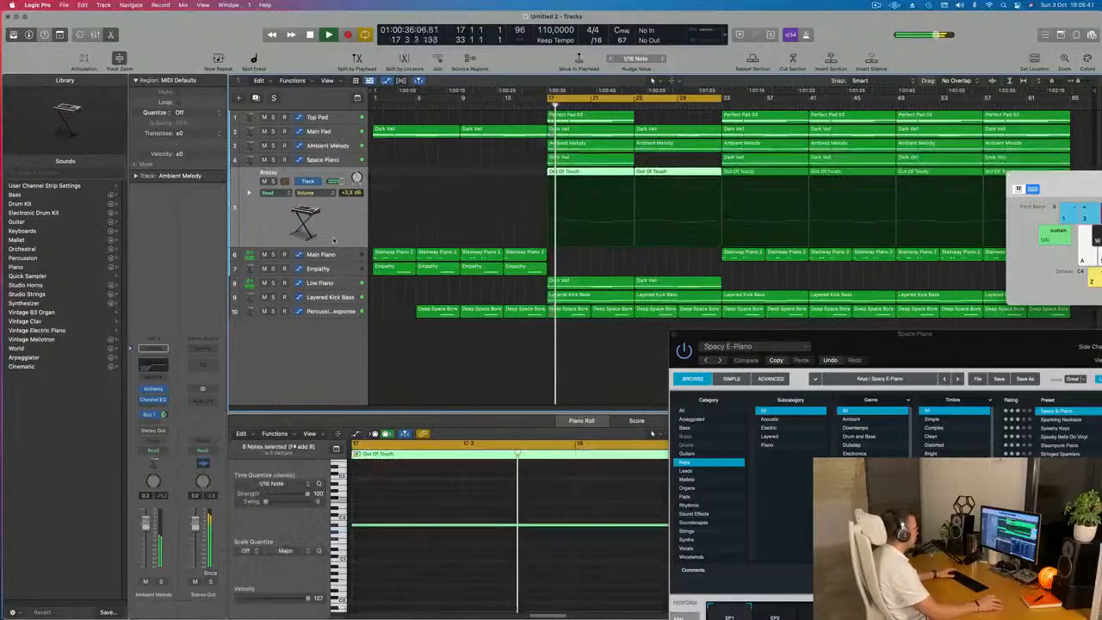
pyautogui.click(676, 176)
pyautogui.press('super+a')
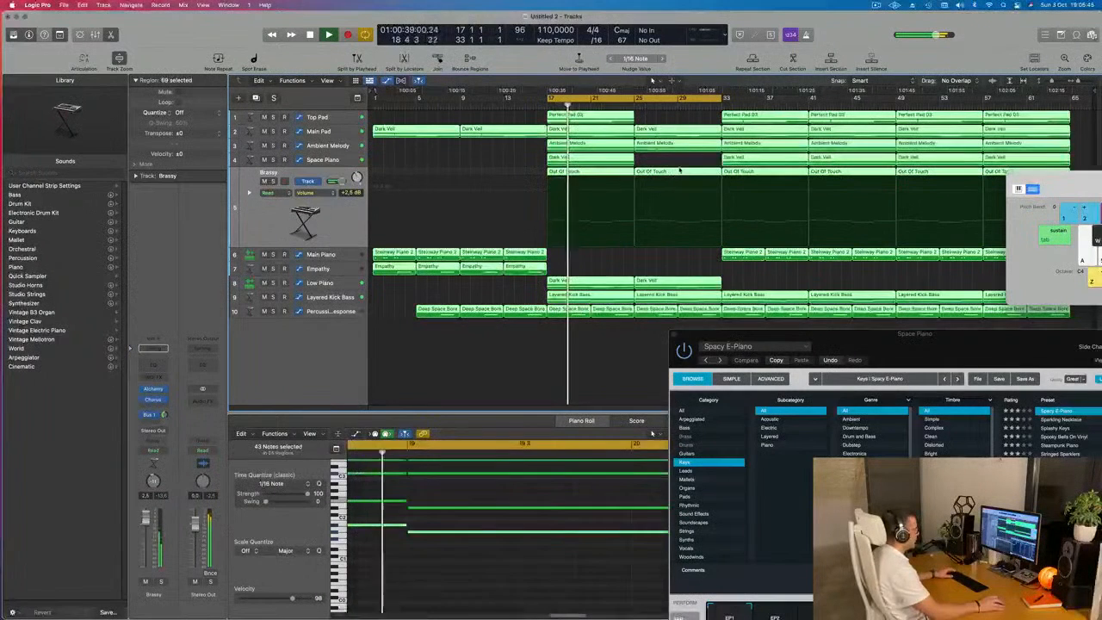
pyautogui.rightClick(674, 166)
pyautogui.click(654, 170)
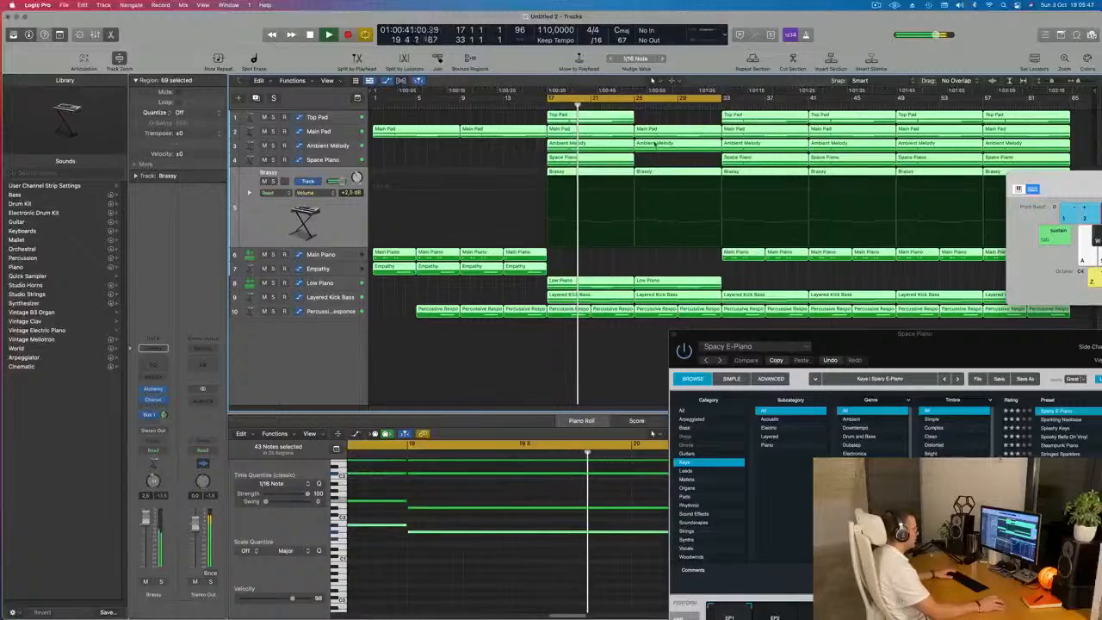
# - Delete the Brassy and Low Piano regions at bar 25
pyautogui.click(669, 174)
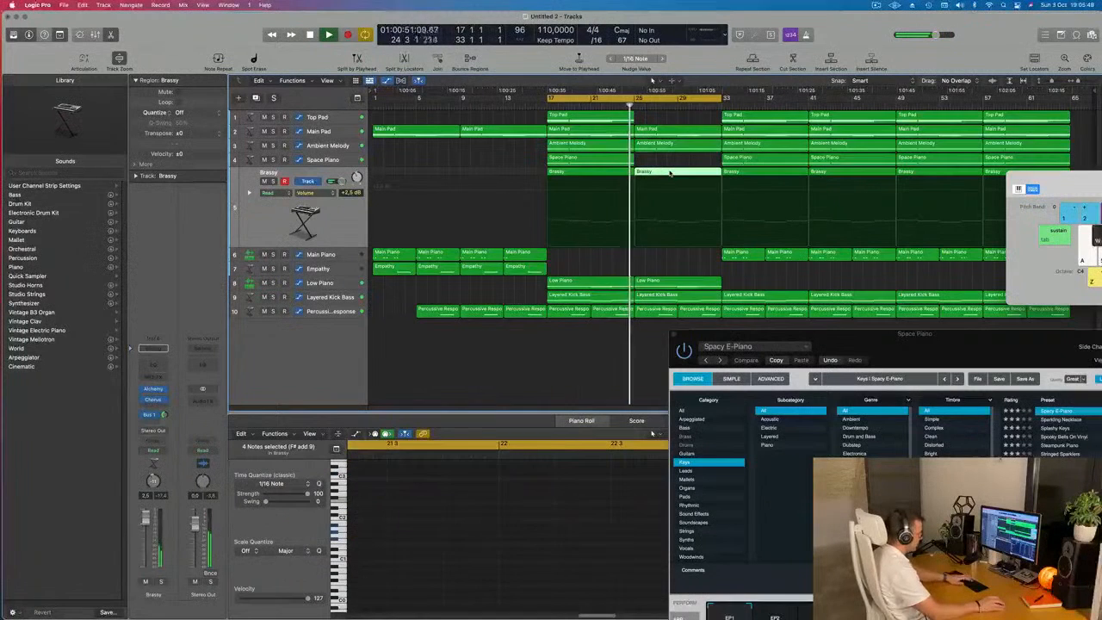
pyautogui.press('Delete')
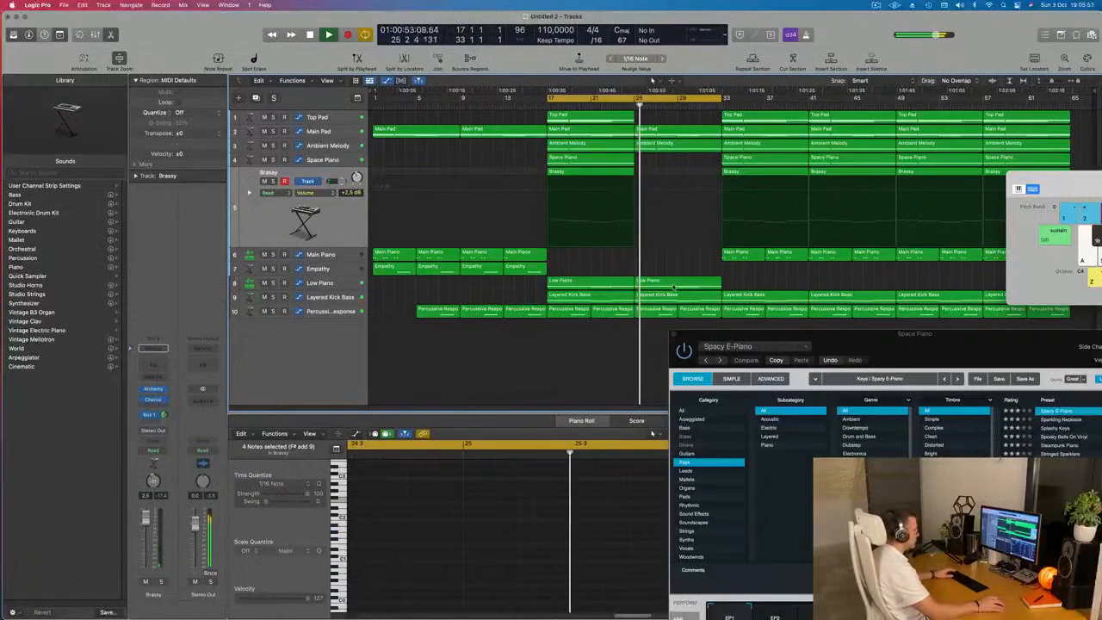
pyautogui.click(674, 287)
pyautogui.press('Delete')
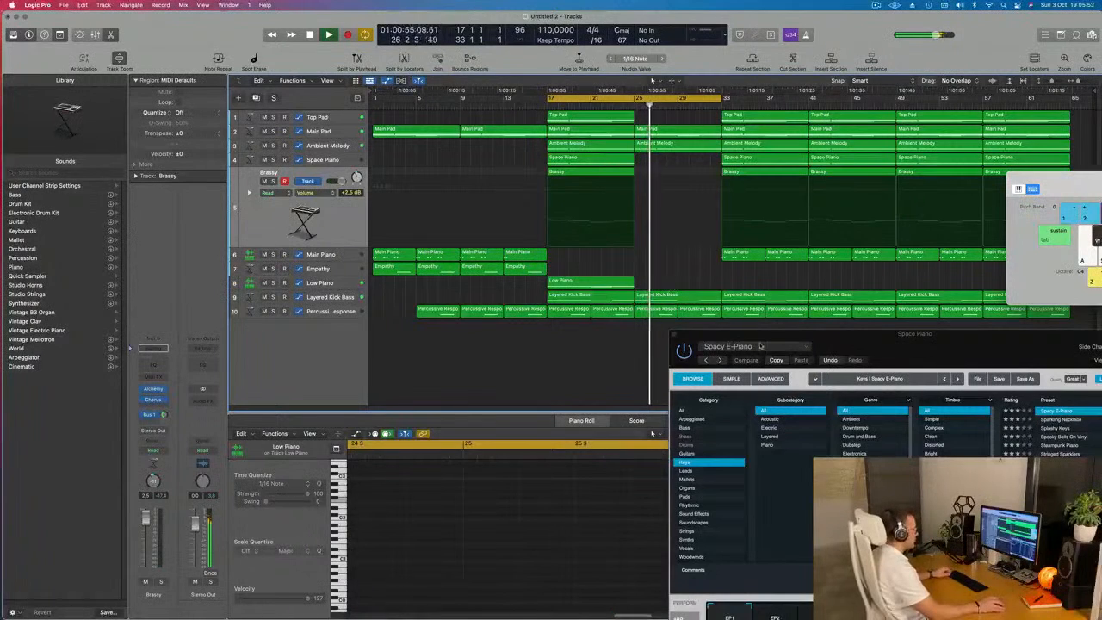
# - Copy the four Empathy regions from the intro to bar 25 and restart playback from bar 17
pyautogui.moveTo(822, 335); pyautogui.dragTo(551, 433)
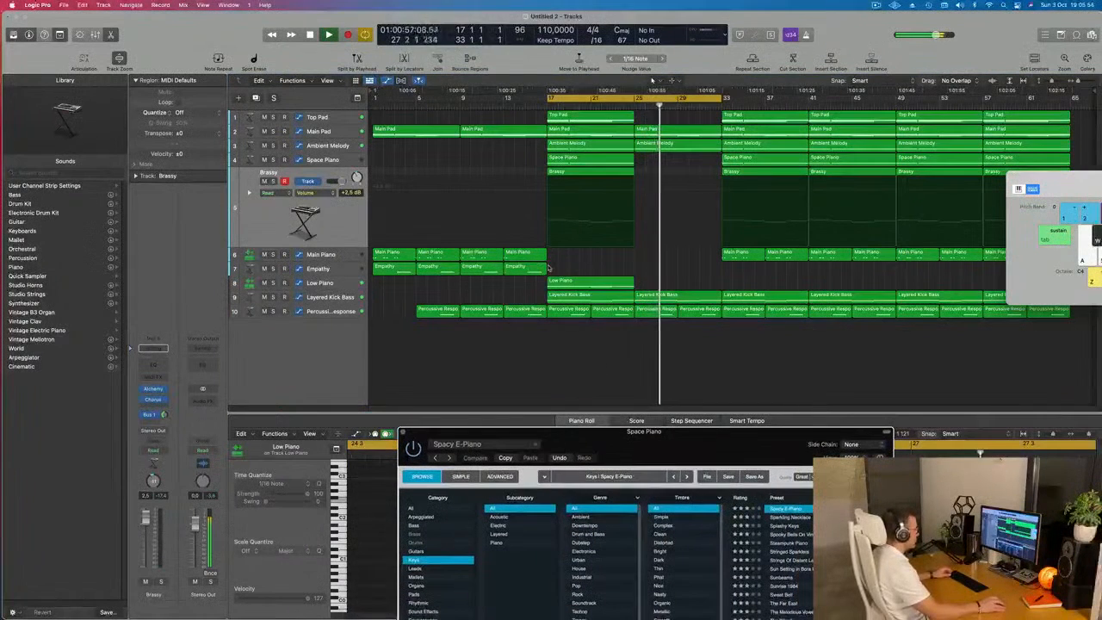
pyautogui.moveTo(407, 276); pyautogui.dragTo(644, 276)
pyautogui.press('space')
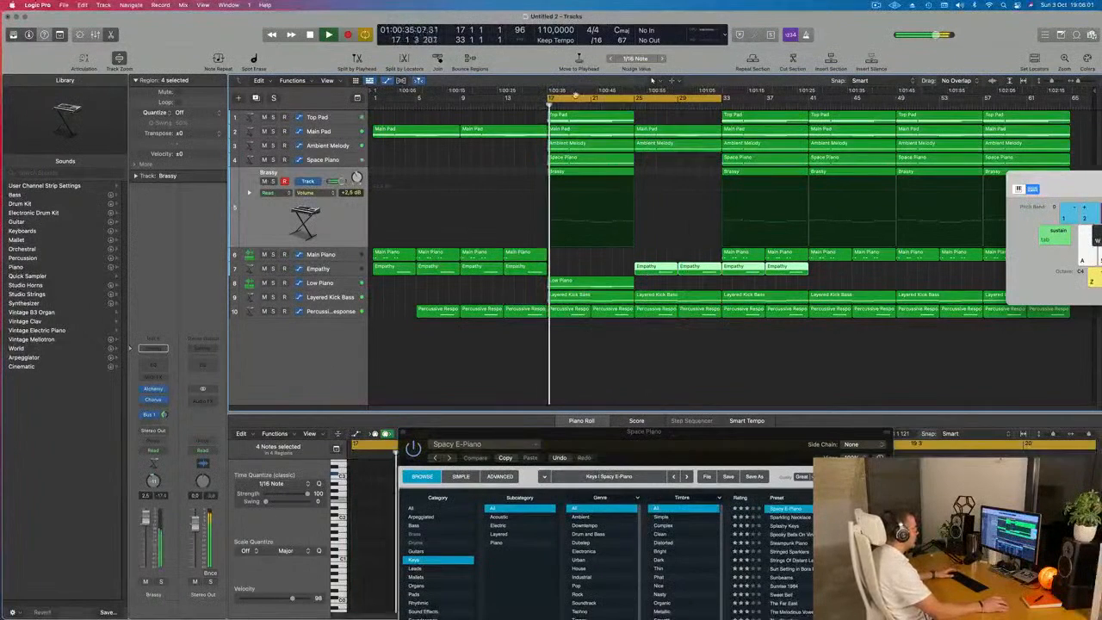
# - Move the cycle start to bar 25 and play the section from there
pyautogui.moveTo(550, 100); pyautogui.dragTo(635, 104)
pyautogui.press('space')
pyautogui.press('space')
pyautogui.press('super+Right')
pyautogui.press('super+Right')
pyautogui.press('super+Left')
pyautogui.press('super+Left')
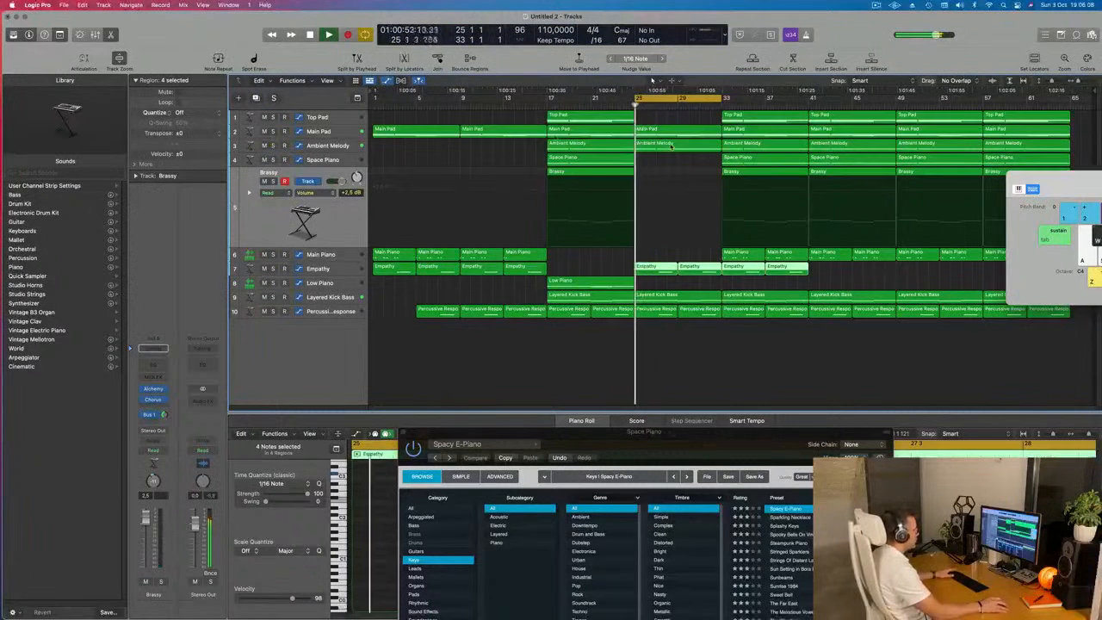
# - Delete the Ambient Melody region at bar 25, then show the Main Pad's cutoff automation and replay from bar 25
pyautogui.click(671, 146)
pyautogui.press('Delete')
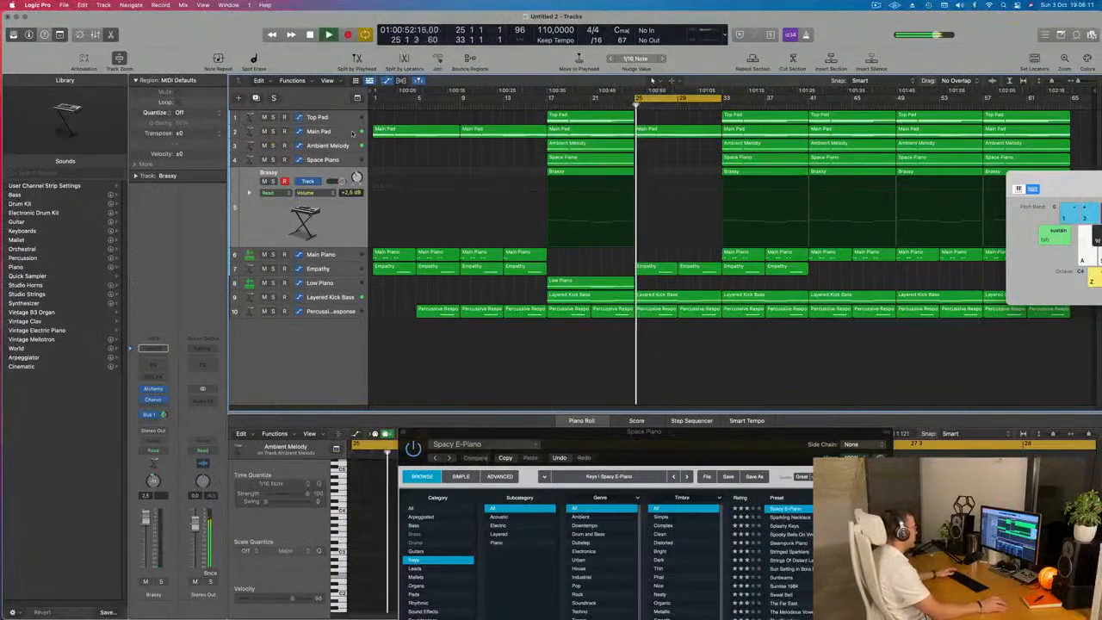
pyautogui.click(335, 132)
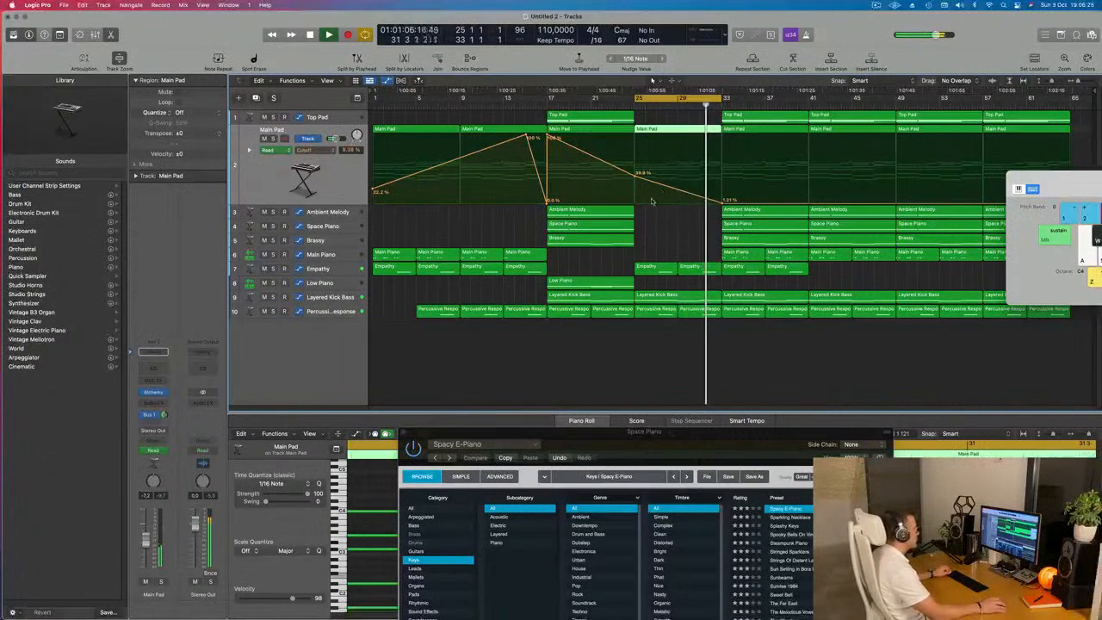
pyautogui.press('Return')
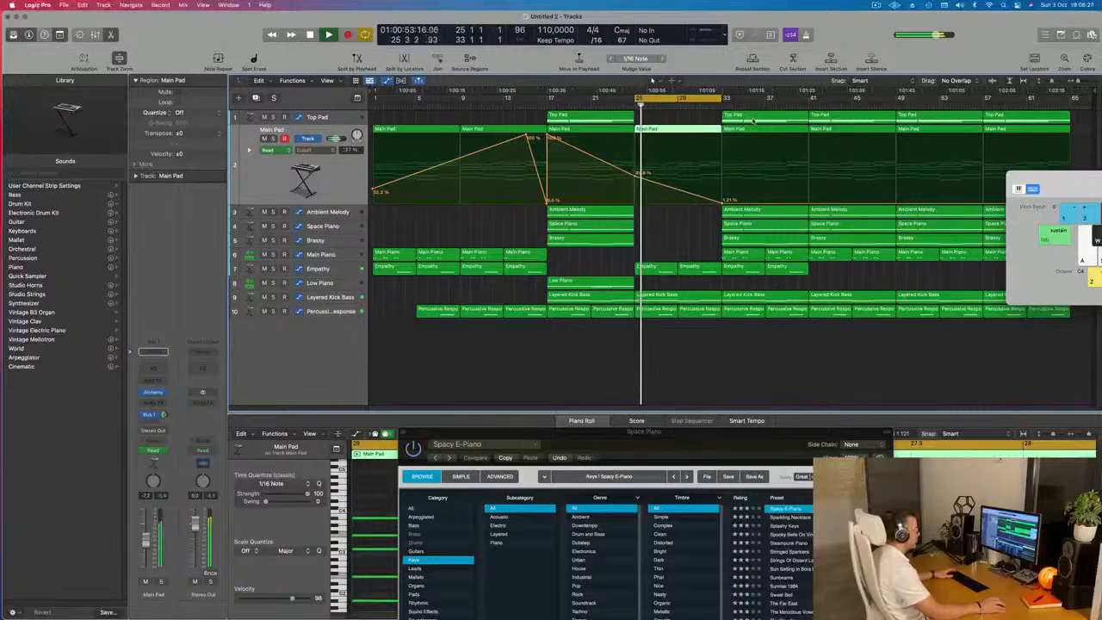
# - Delete the Top Pad, Ambient Melody, Space Piano and Brassy regions at bar 33
pyautogui.click(752, 214)
pyautogui.press('Delete')
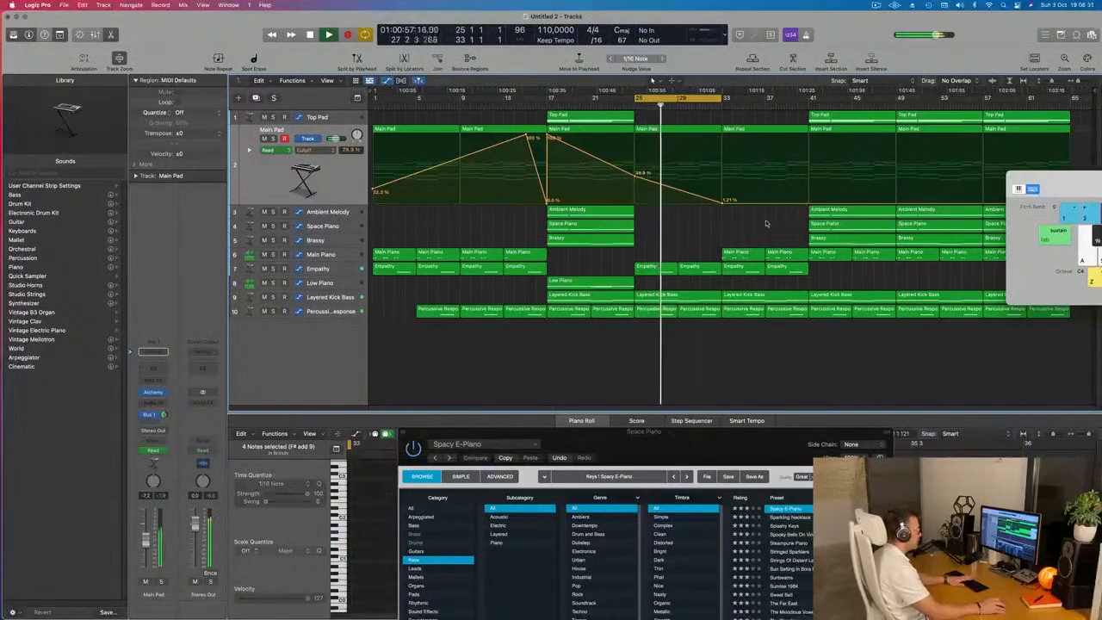
# - Thin out the Main Piano region at bar 33 by deleting the notes on beat 2 of bars 33, 34 and 35
pyautogui.click(730, 256)
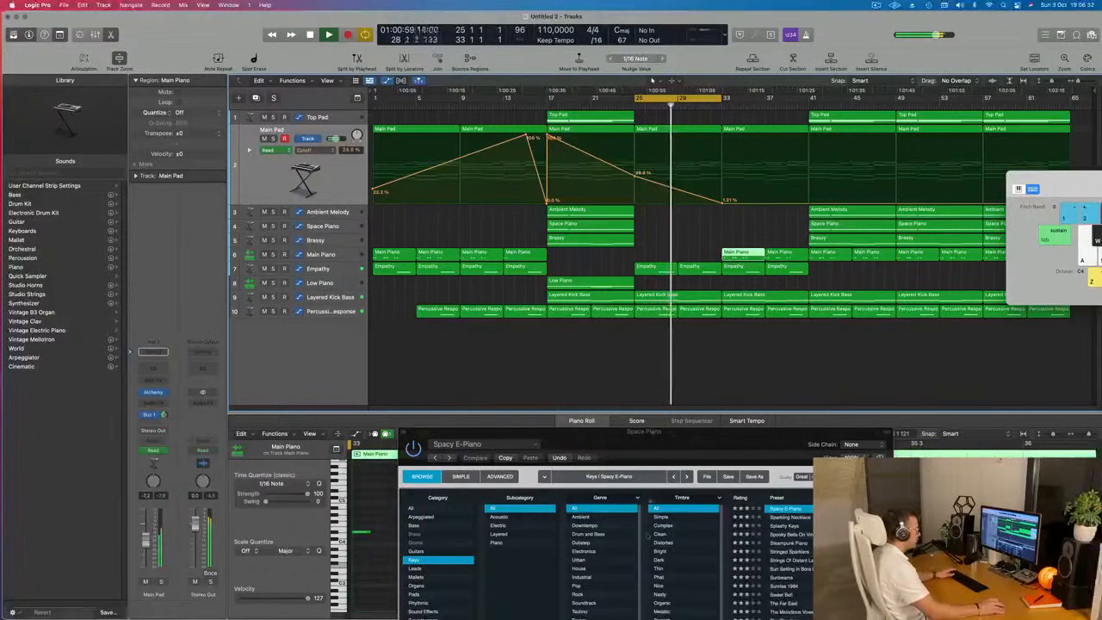
pyautogui.moveTo(650, 432); pyautogui.dragTo(1011, 459)
pyautogui.scroll(-5, 474, 508)
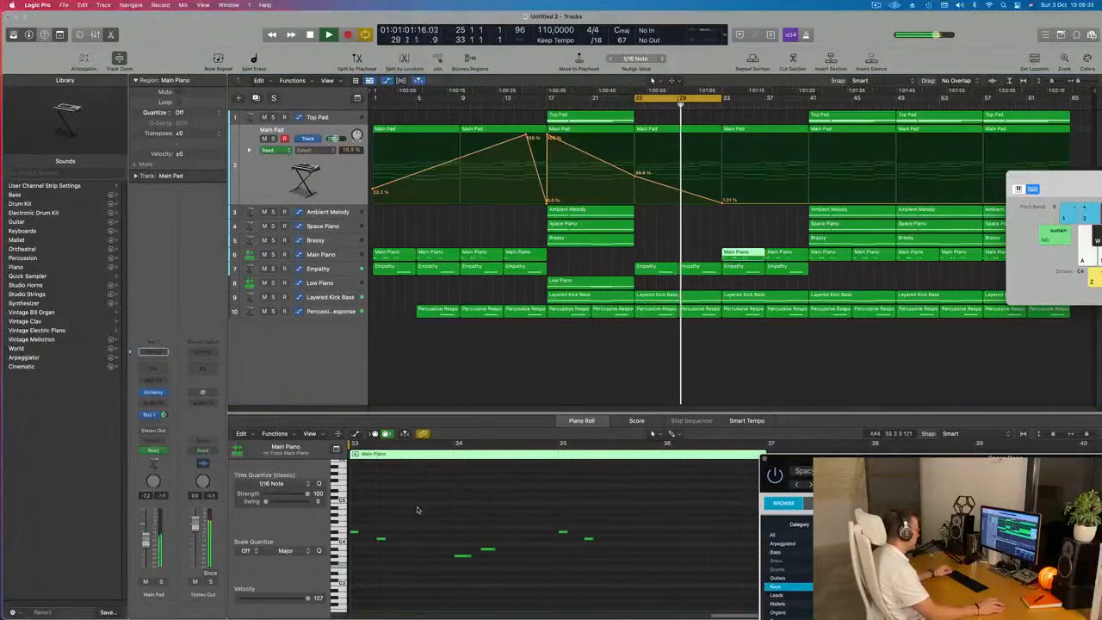
pyautogui.moveTo(393, 518); pyautogui.dragTo(368, 584)
pyautogui.press('Delete')
pyautogui.moveTo(481, 532); pyautogui.dragTo(489, 577)
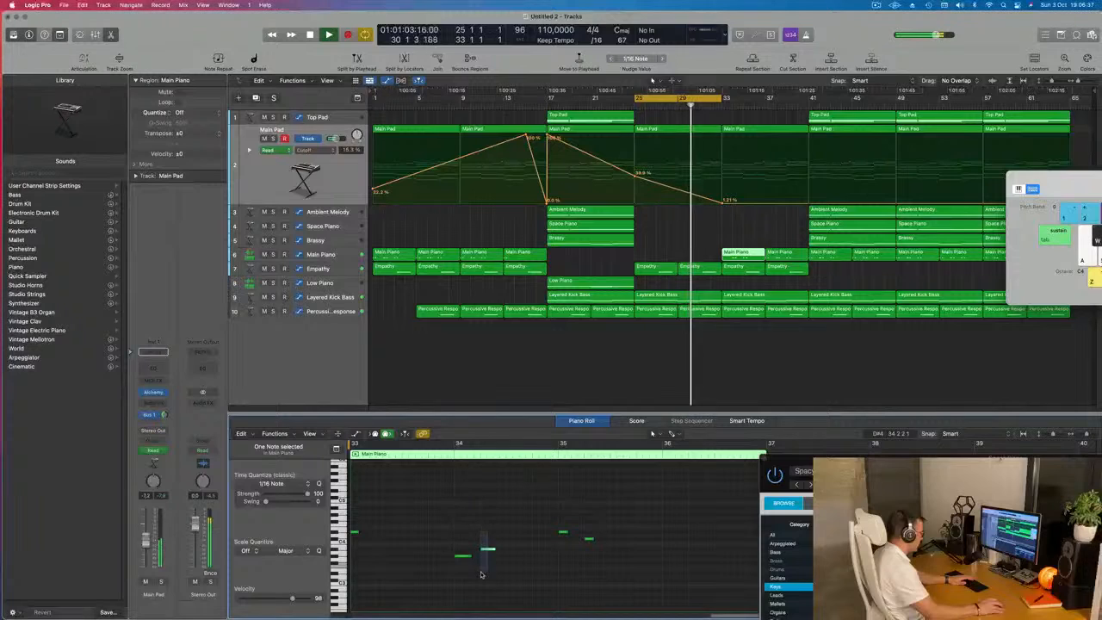
pyautogui.press('Delete')
pyautogui.moveTo(601, 519); pyautogui.dragTo(572, 580)
pyautogui.press('Delete')
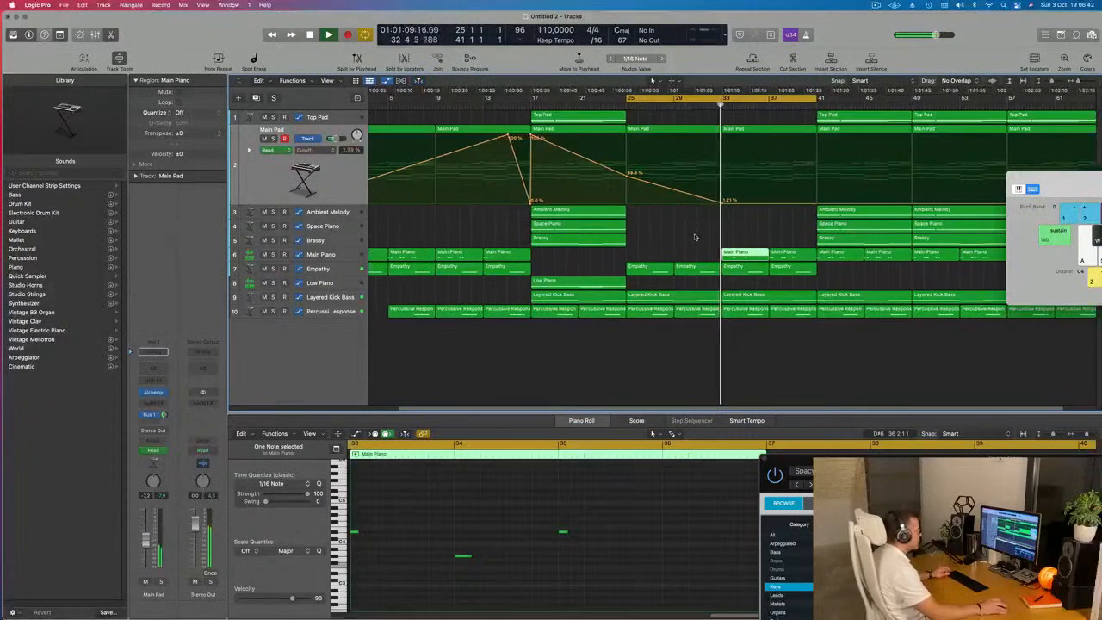
# - Extend the cycle to bar 41 and replace the Main Piano region at bar 37 with a copy of the thinned bar 33 region
pyautogui.scroll(3, 694, 235)
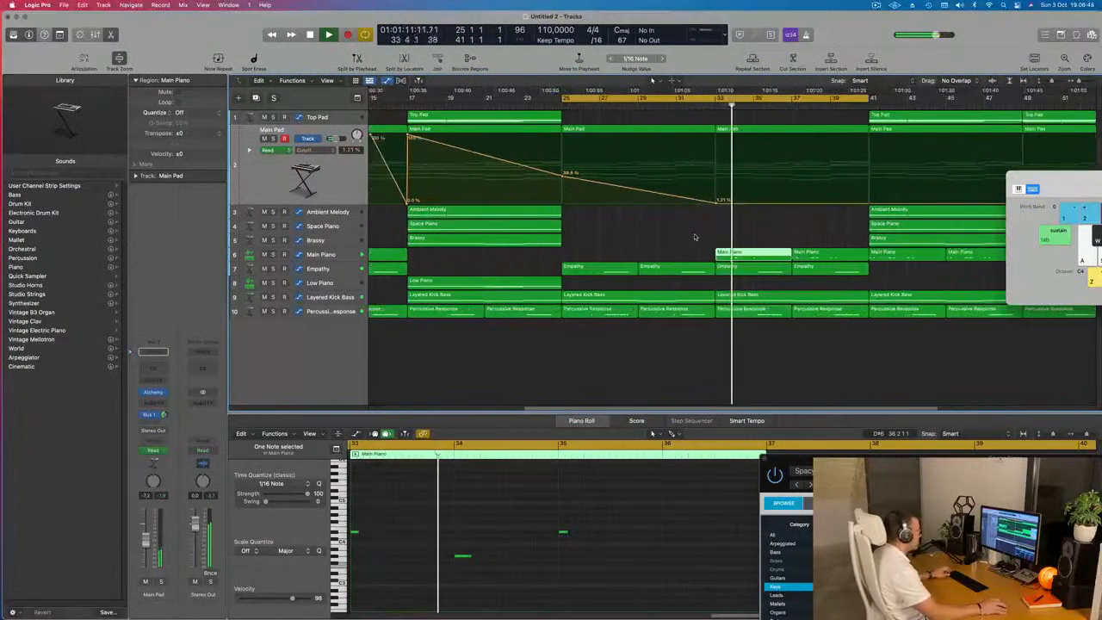
pyautogui.scroll(-5, 694, 234)
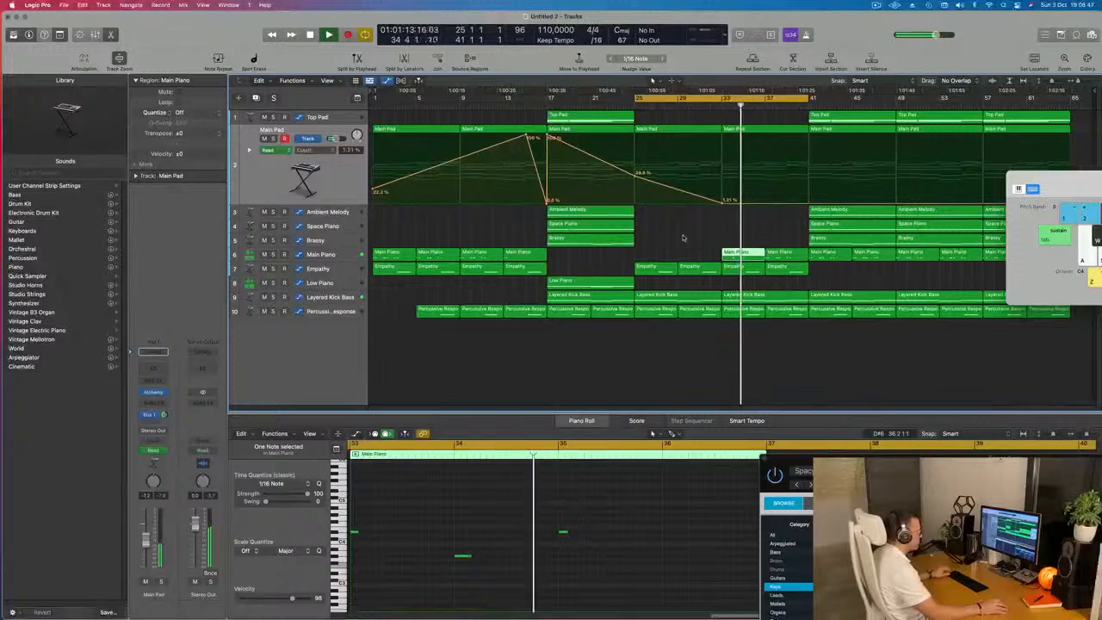
pyautogui.scroll(1, 698, 236)
pyautogui.scroll(-1, 699, 236)
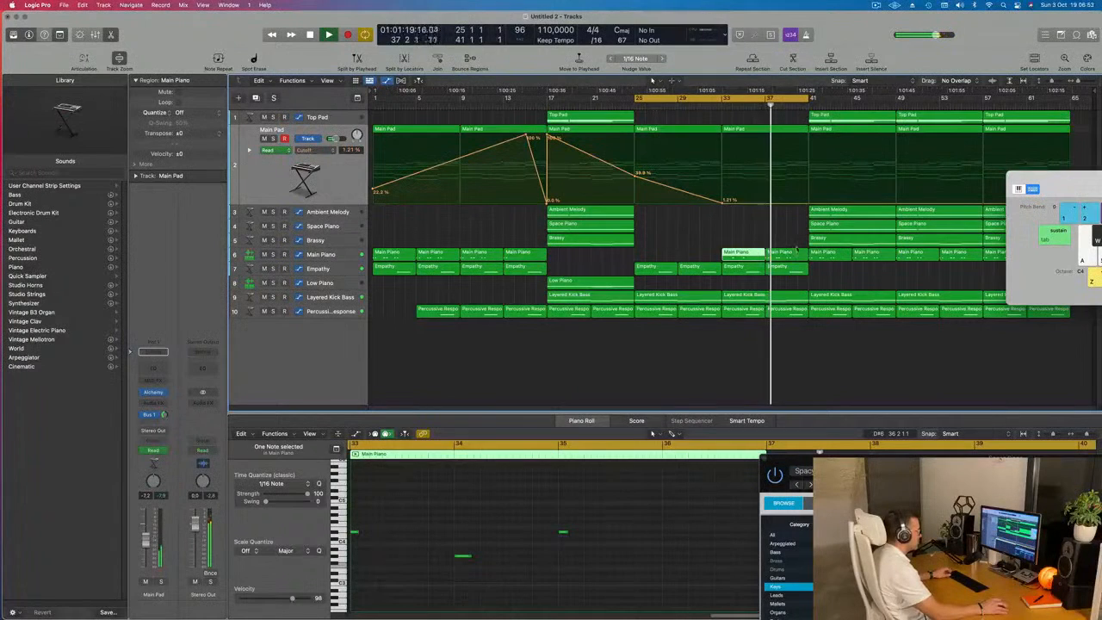
pyautogui.click(781, 253)
pyautogui.press('Delete')
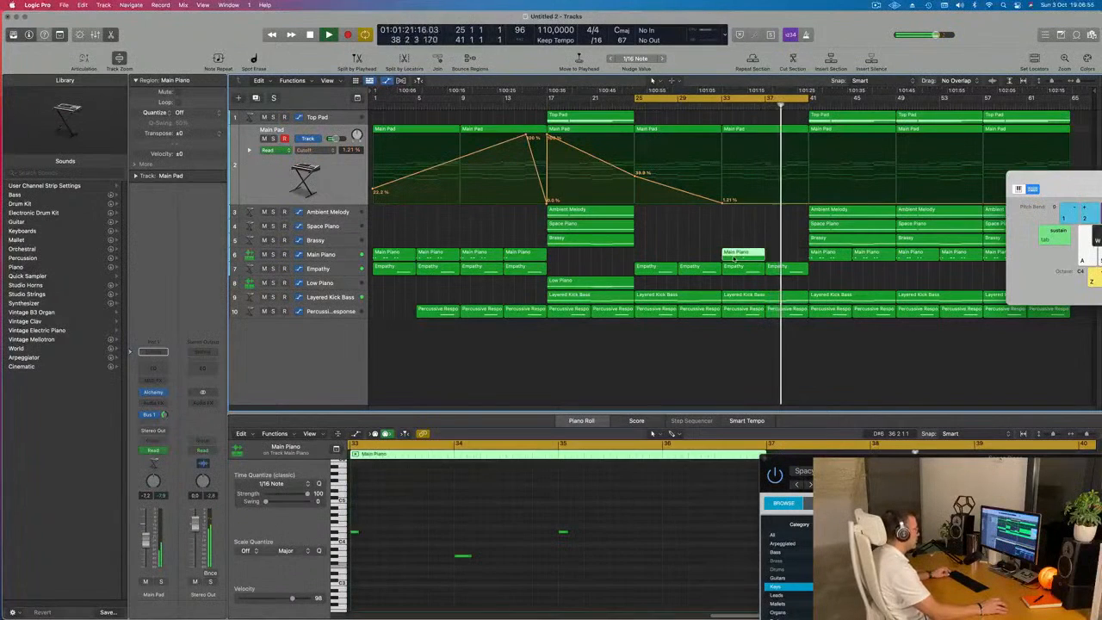
pyautogui.moveTo(751, 256); pyautogui.dragTo(777, 258)
pyautogui.press('space')
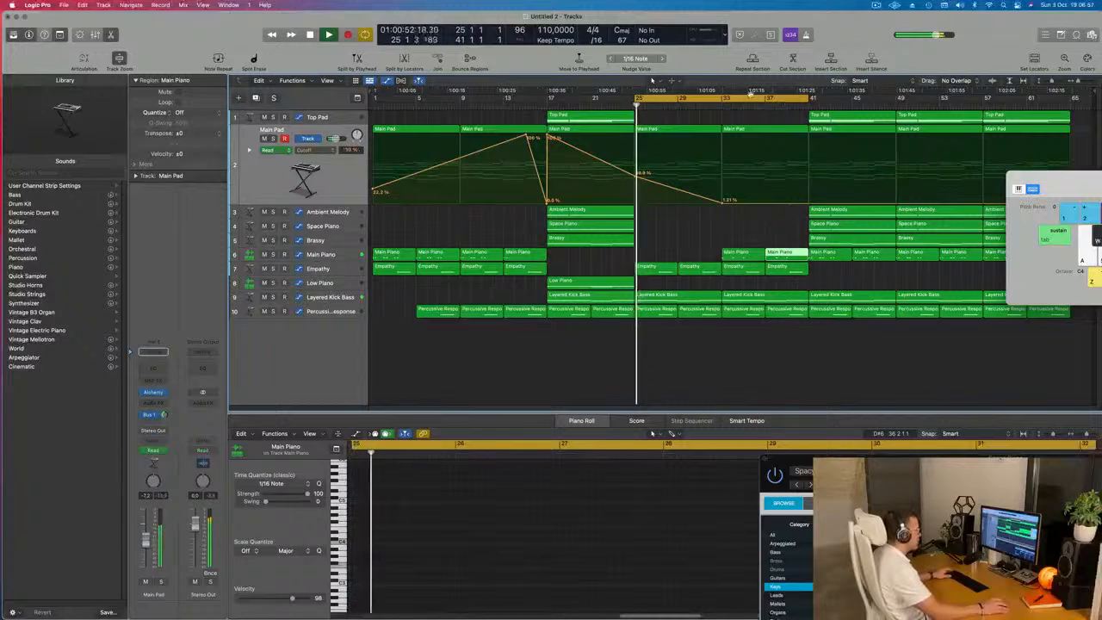
# - Add a Main Pad cutoff automation point at bar 41, raise it to about 49%, and listen from just before bar 33
pyautogui.click(711, 106)
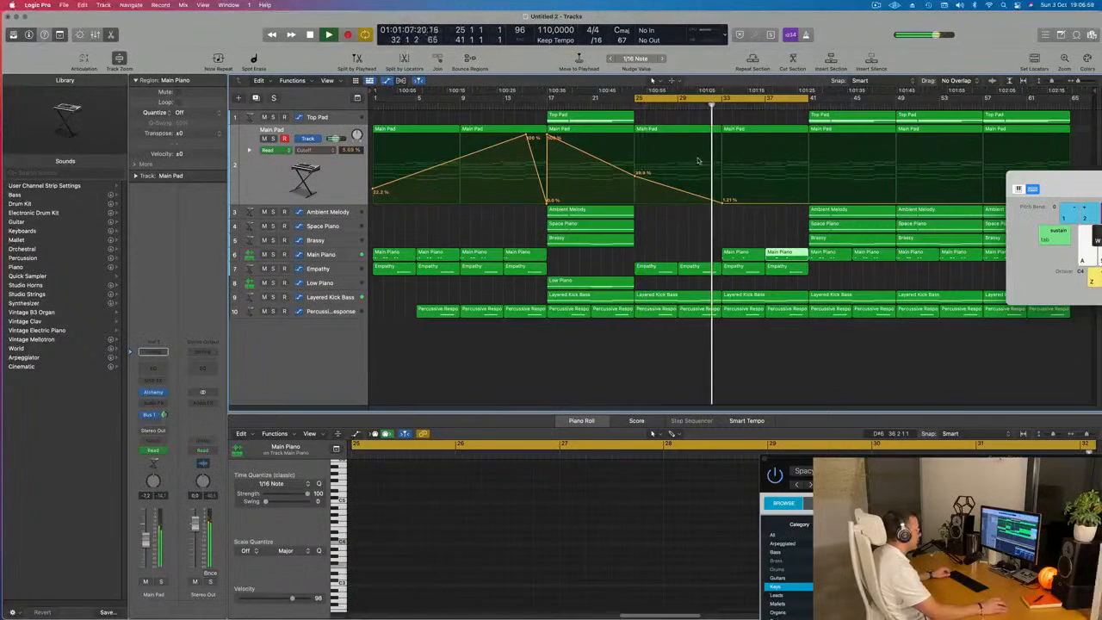
pyautogui.click(808, 204)
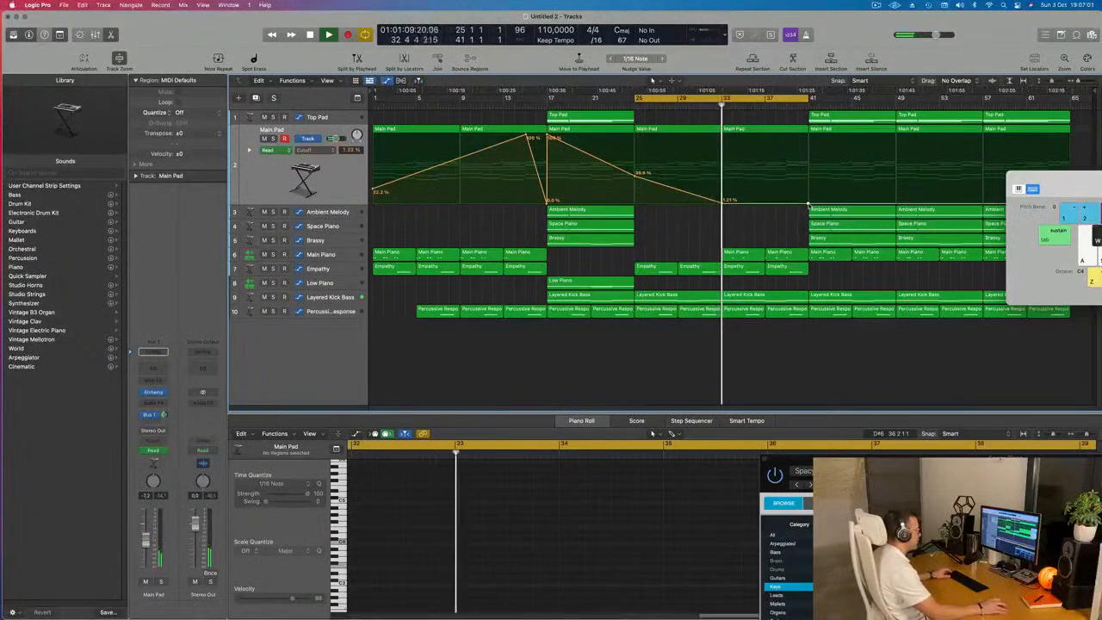
pyautogui.moveTo(808, 204); pyautogui.dragTo(808, 172)
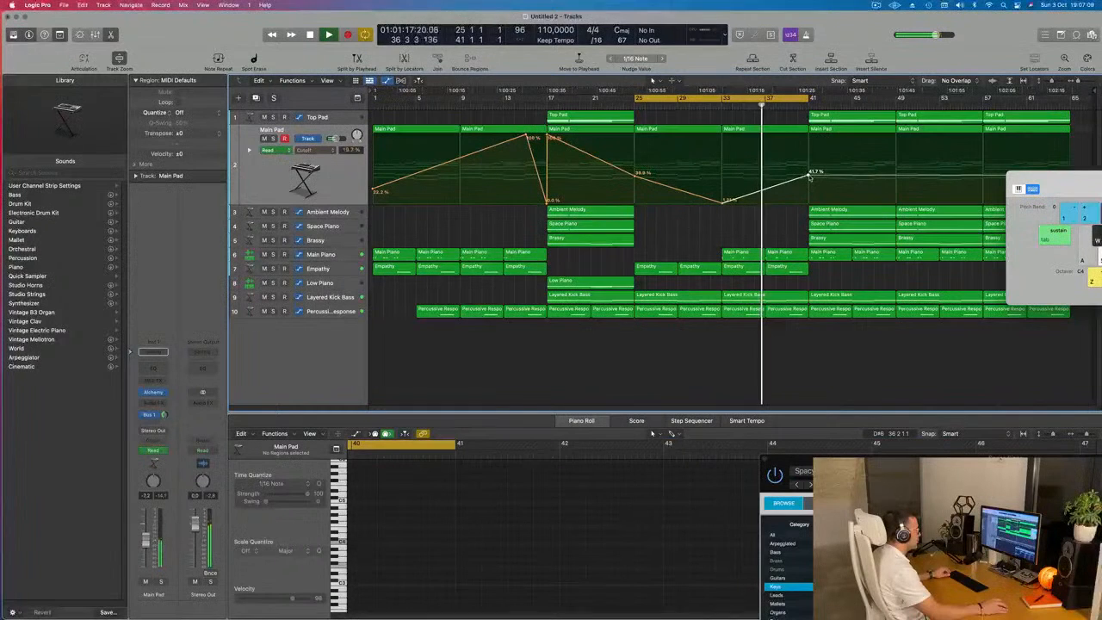
pyautogui.moveTo(809, 172); pyautogui.dragTo(808, 167)
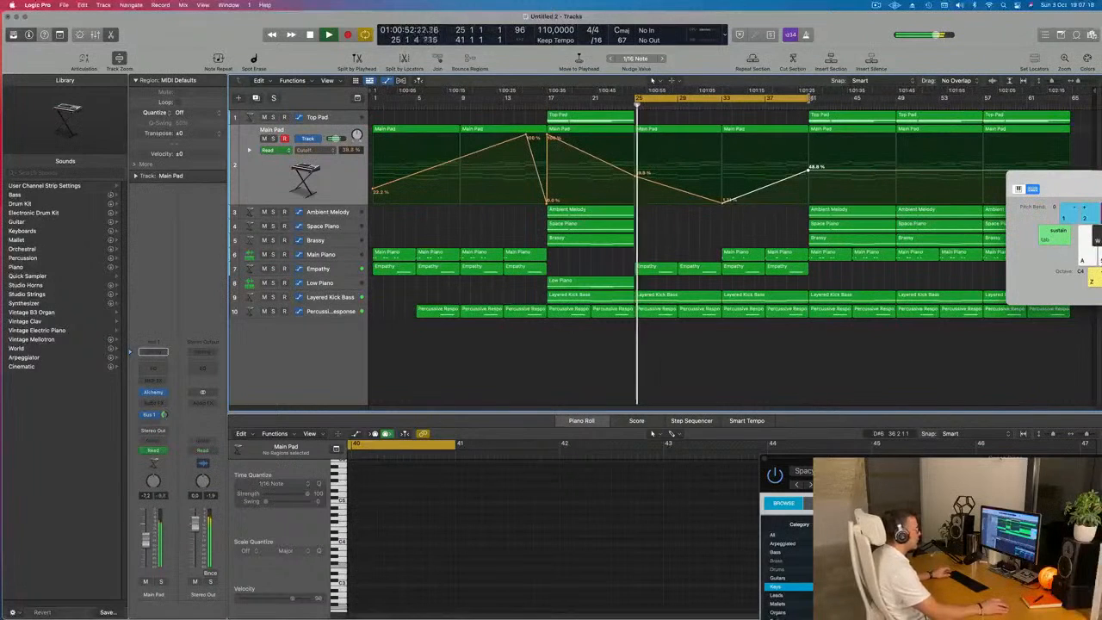
# - Extend the cycle to bar 49 and delete the Top Pad, Ambient Melody, Space Piano and Brassy regions at bar 41
pyautogui.moveTo(809, 99); pyautogui.dragTo(897, 104)
pyautogui.click(861, 119)
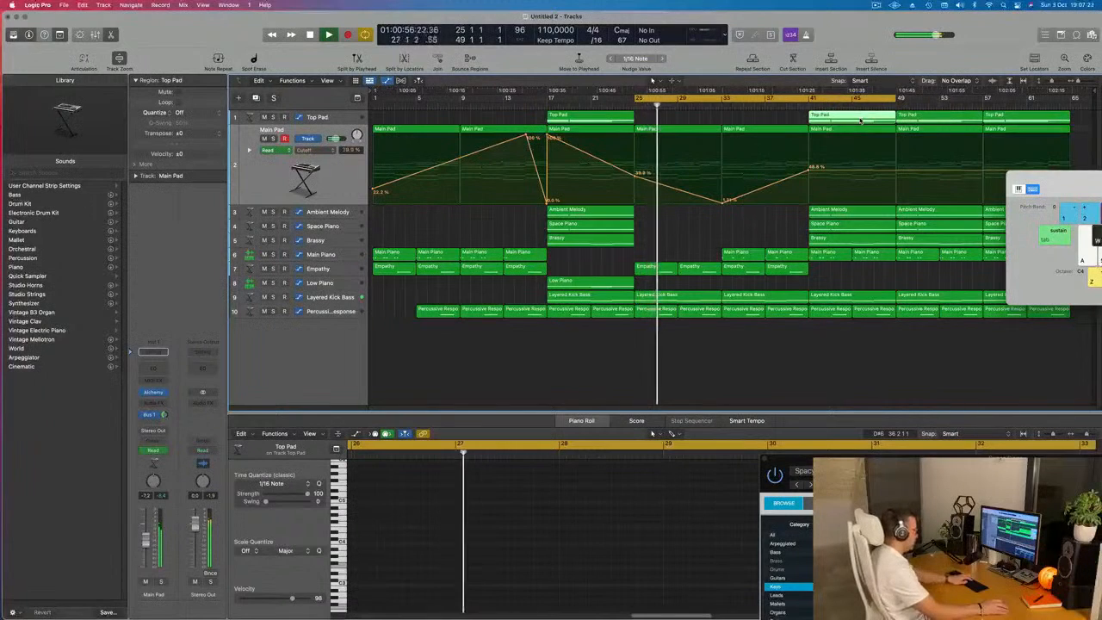
pyautogui.press('Delete')
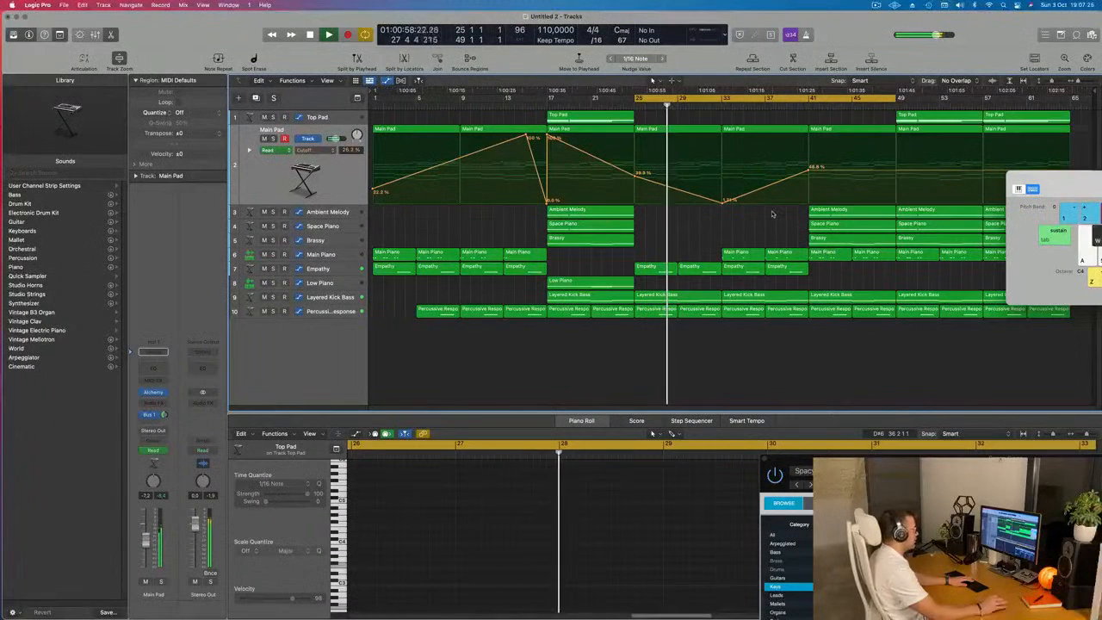
pyautogui.click(848, 224)
pyautogui.press('Delete')
pyautogui.click(848, 212)
pyautogui.press('Delete')
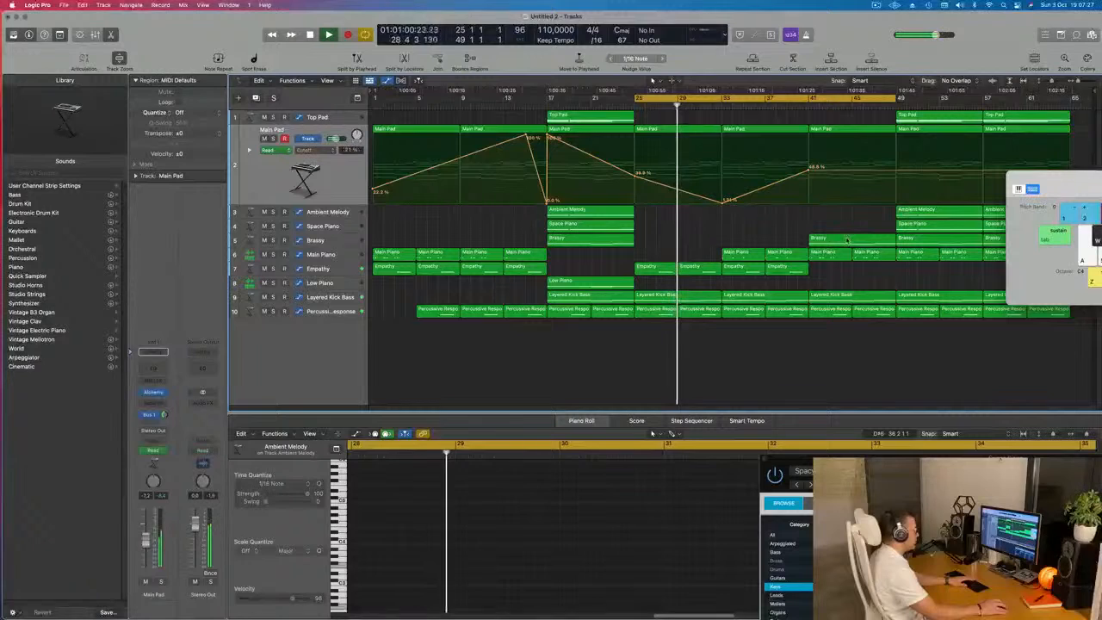
pyautogui.click(848, 239)
pyautogui.press('Delete')
# - Copy the two Empathy regions from bar 33 to bar 41 and add a Main Pad cutoff point of 97.6% at bar 49
pyautogui.click(774, 268)
pyautogui.keyDown('shift'); pyautogui.click(742, 268); pyautogui.keyUp('shift')
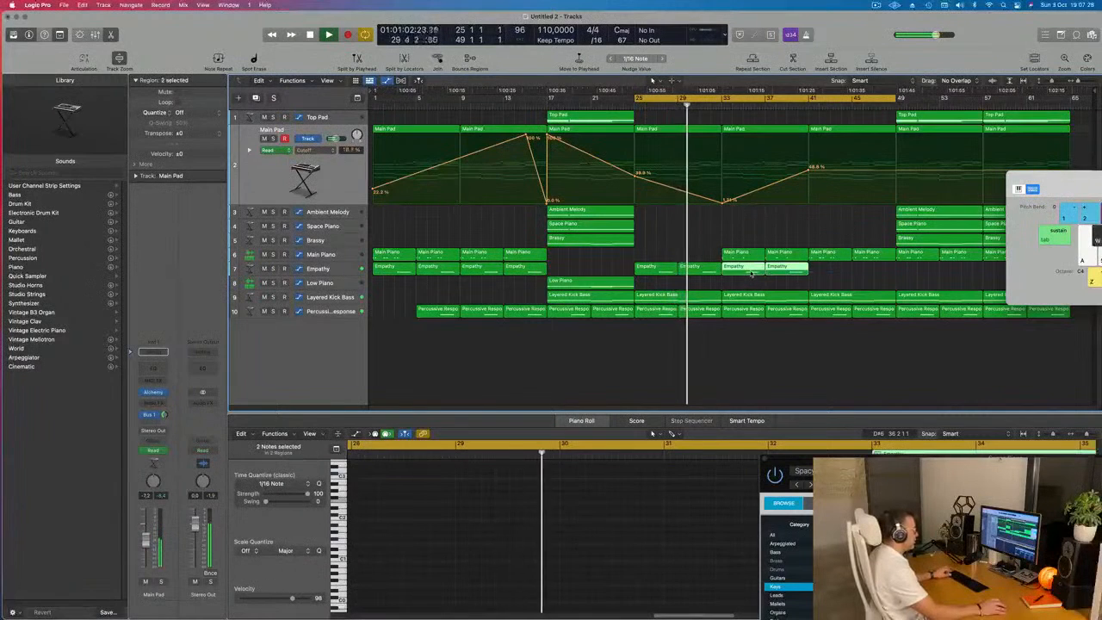
pyautogui.moveTo(742, 268); pyautogui.dragTo(837, 278)
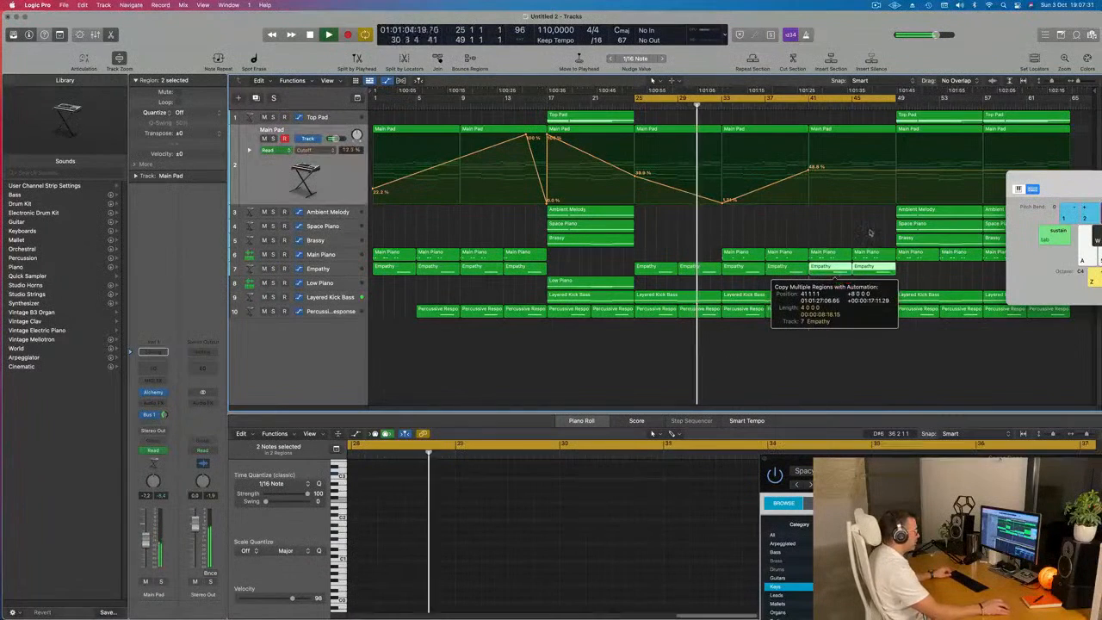
pyautogui.click(897, 174)
pyautogui.moveTo(897, 174); pyautogui.dragTo(897, 138)
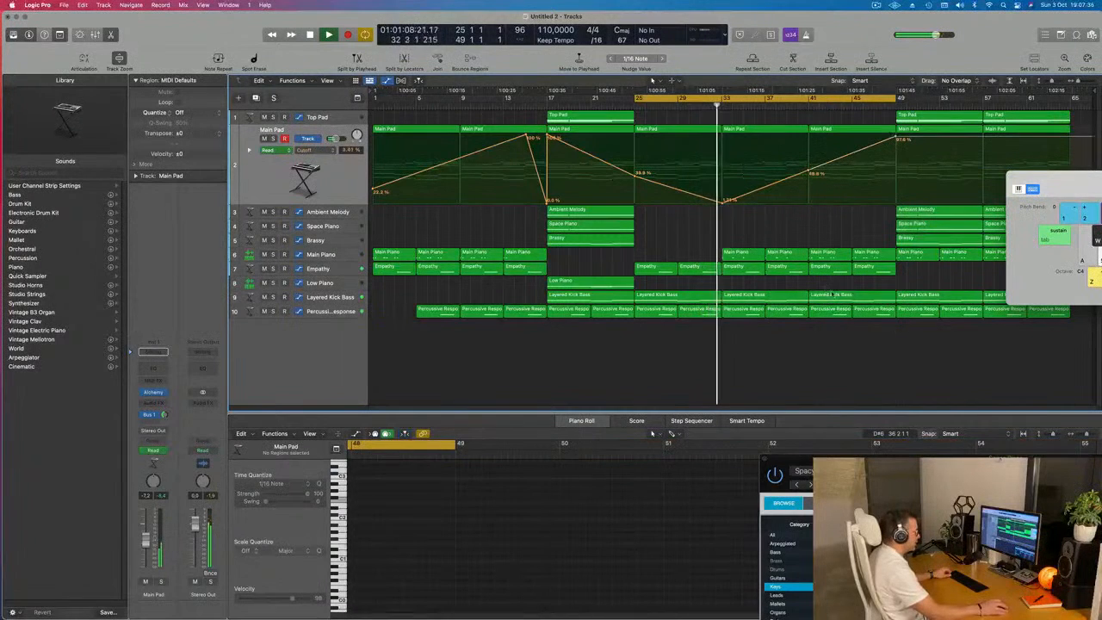
# - Delete the Layered Kick Bass region and both Percussive Response regions between bars 41 and 49
pyautogui.click(831, 295)
pyautogui.keyDown('shift'); pyautogui.click(861, 309); pyautogui.keyUp('shift')
pyautogui.press('Delete')
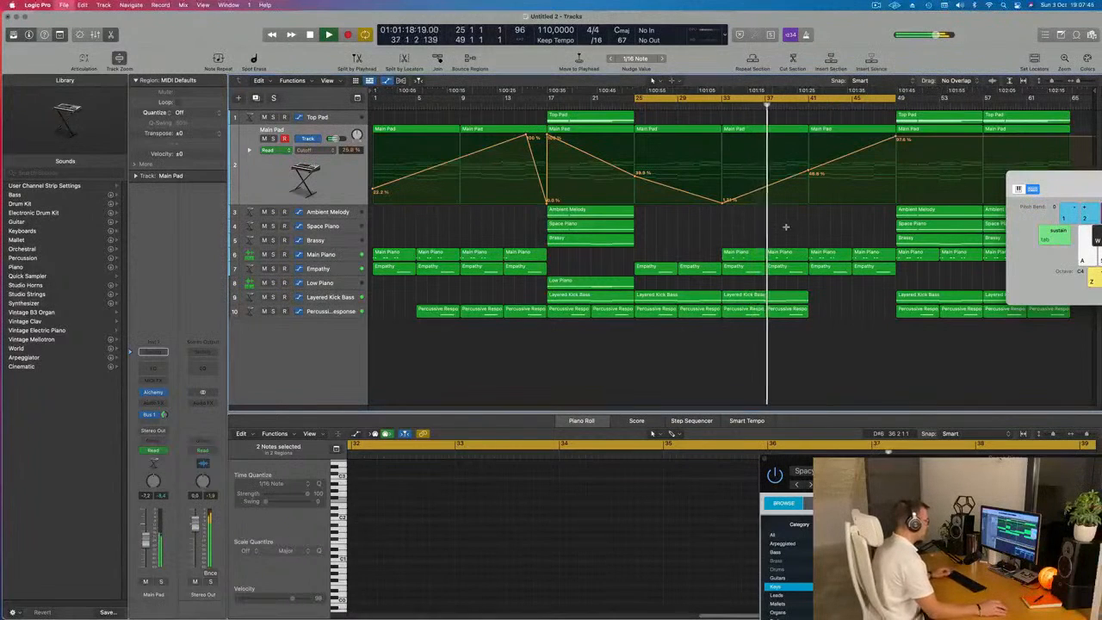
# - Save the project and resume playback of the cycled section
pyautogui.press('super+s')
pyautogui.press('Escape')
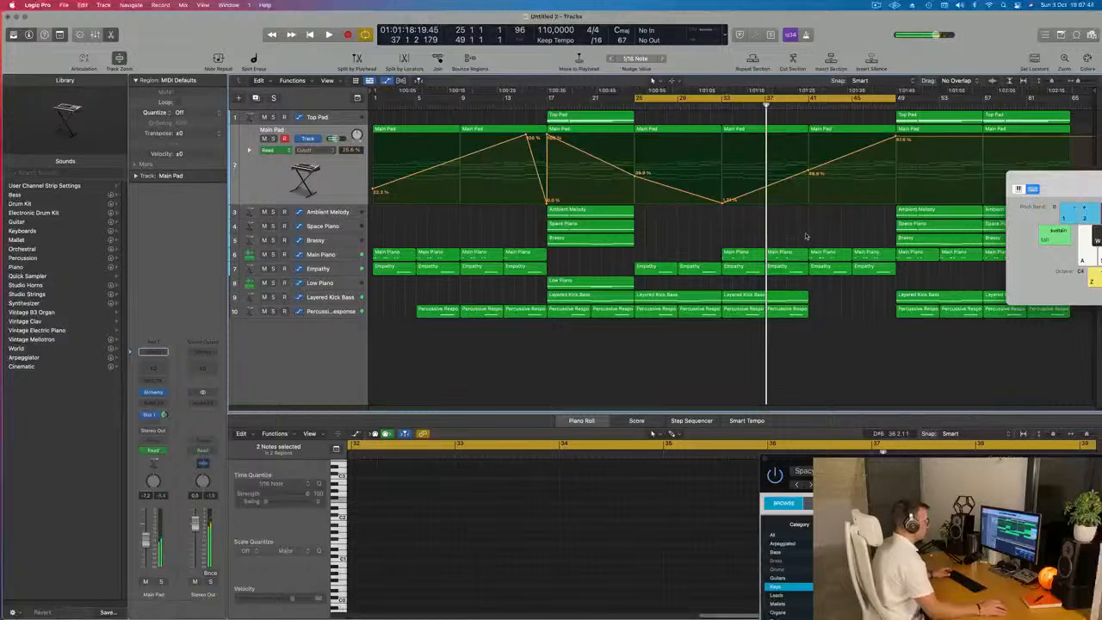
pyautogui.press('space')
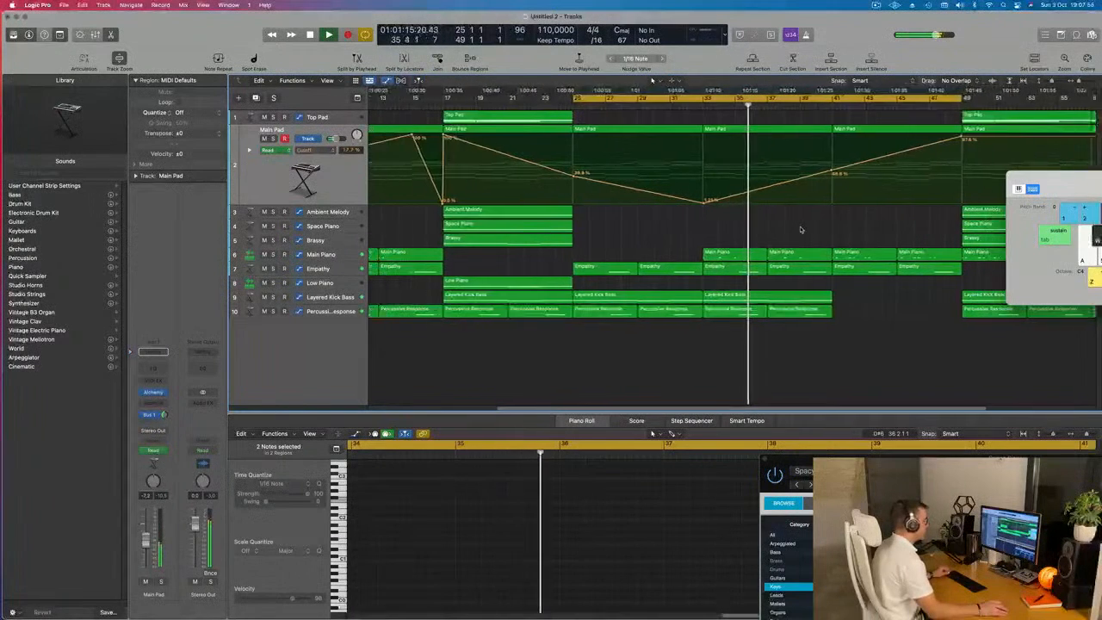
# - Delete the Main Piano region at bar 41 and raise the Main Pad cutoff point at bar 49 to 100%
pyautogui.moveTo(1051, 177); pyautogui.dragTo(1070, 315)
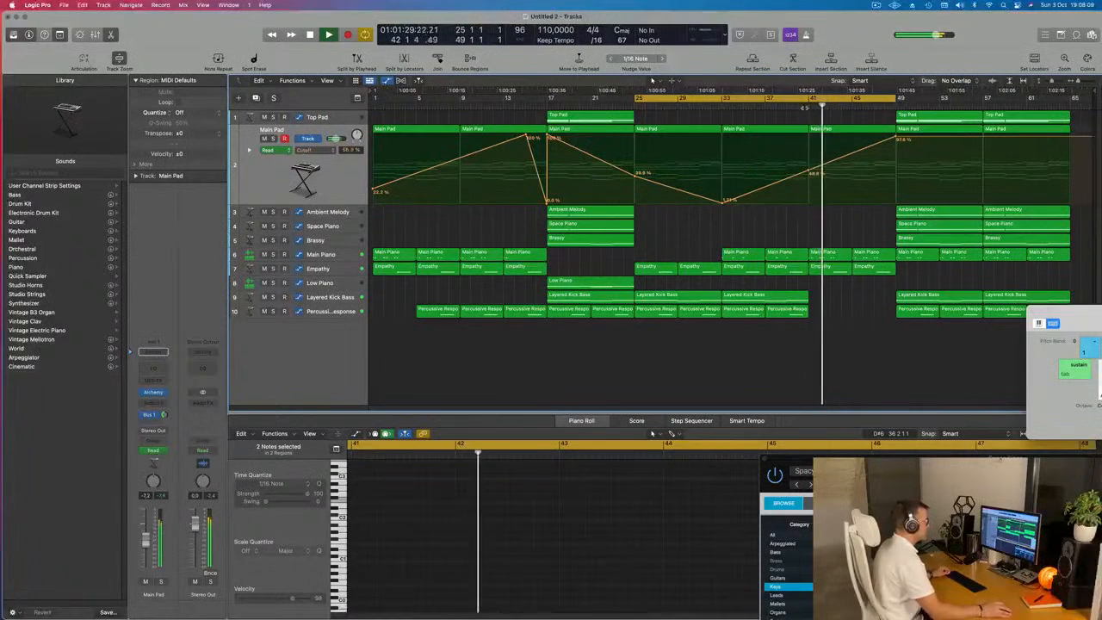
pyautogui.click(797, 103)
pyautogui.click(809, 252)
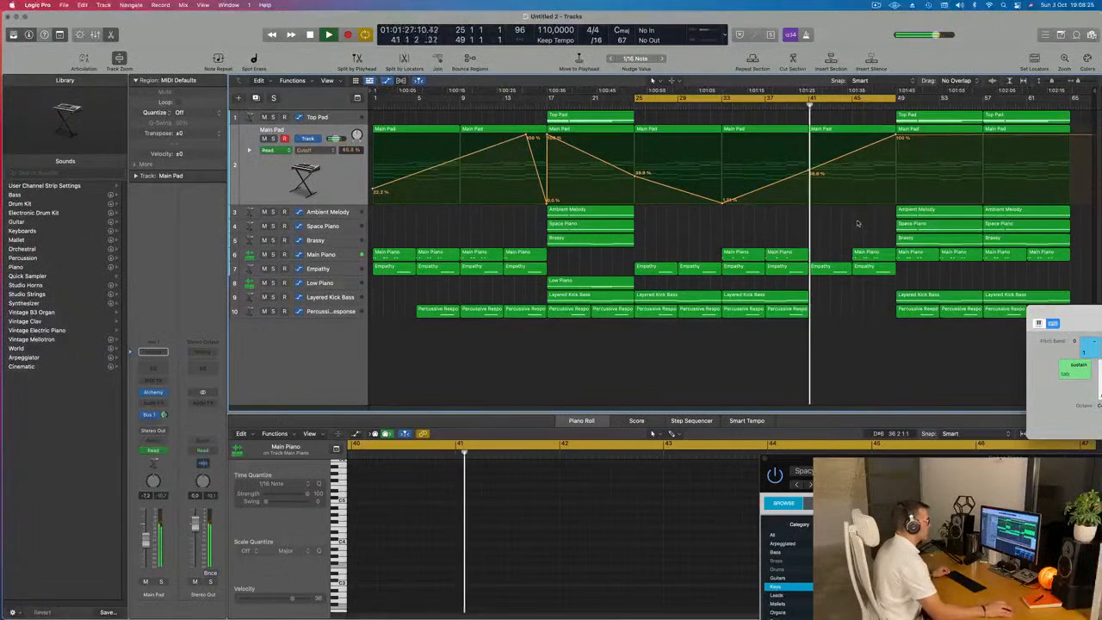
# - Select the Main Piano track and play the arrangement from bar 33 to check the piano part
pyautogui.click(874, 252)
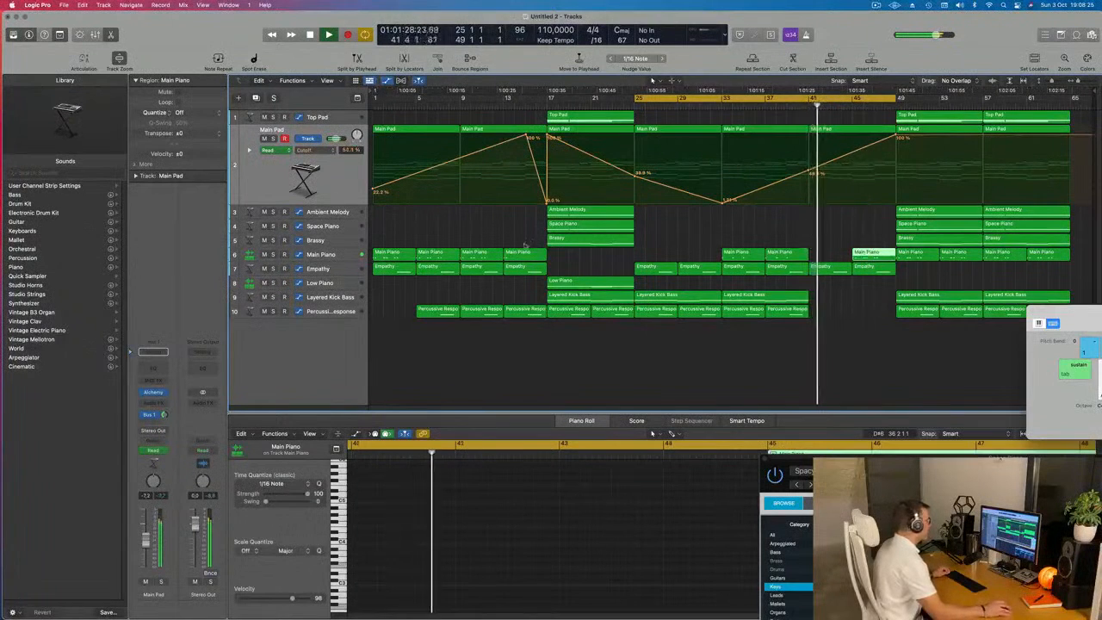
pyautogui.click(320, 254)
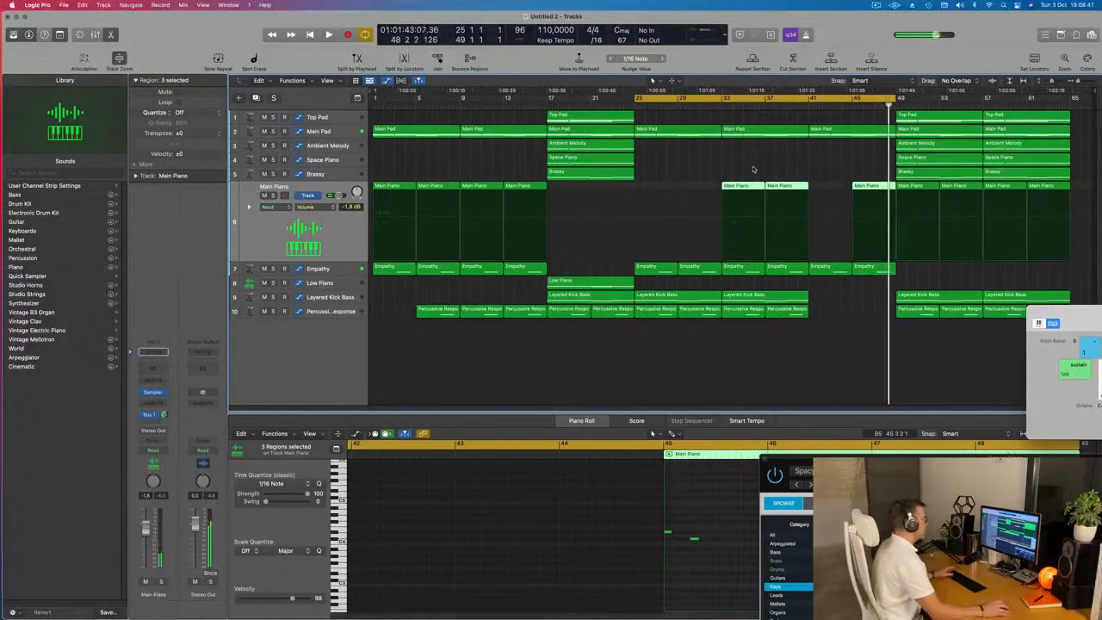
pyautogui.click(723, 97)
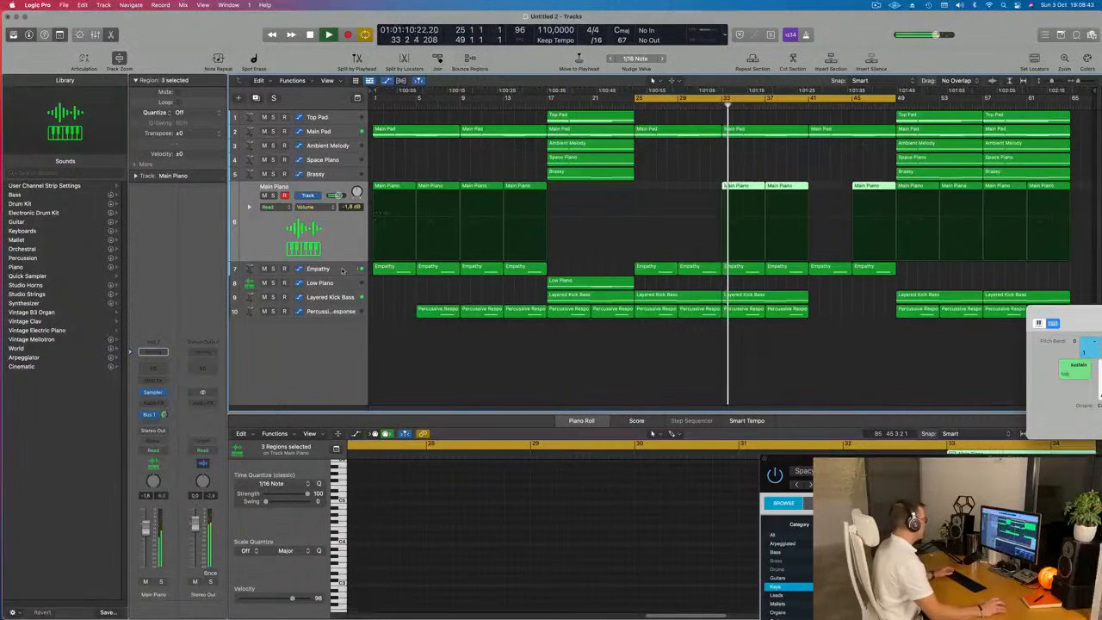
# - Duplicate the Empathy track and move the Empathy region at bar 33 onto the new track
pyautogui.press('Down')
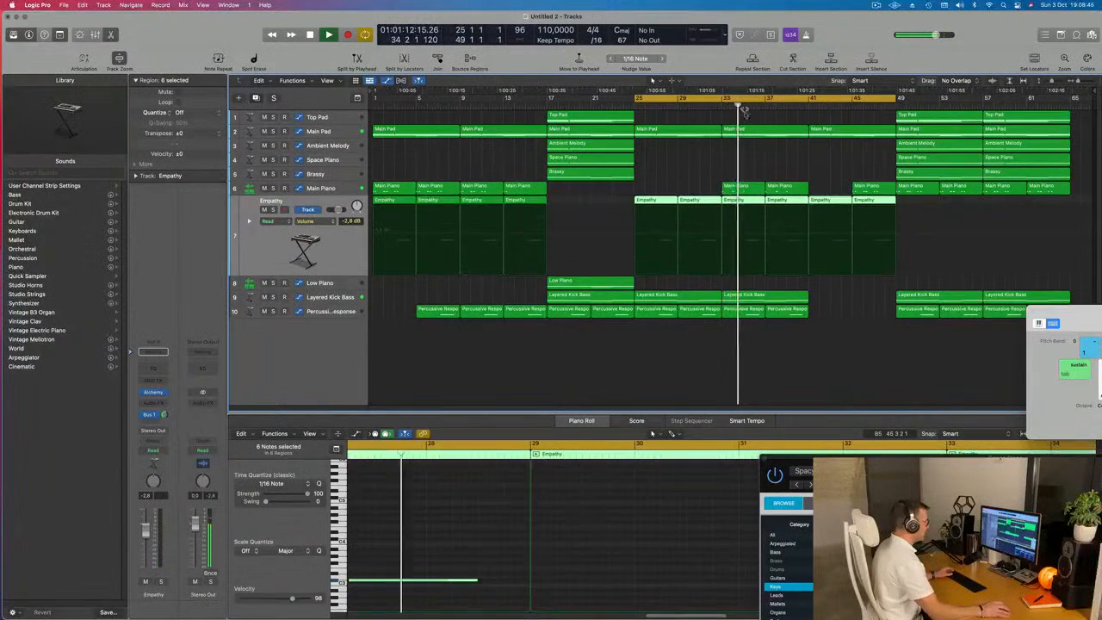
pyautogui.click(752, 204)
pyautogui.press('super+d')
pyautogui.moveTo(752, 204); pyautogui.dragTo(751, 216)
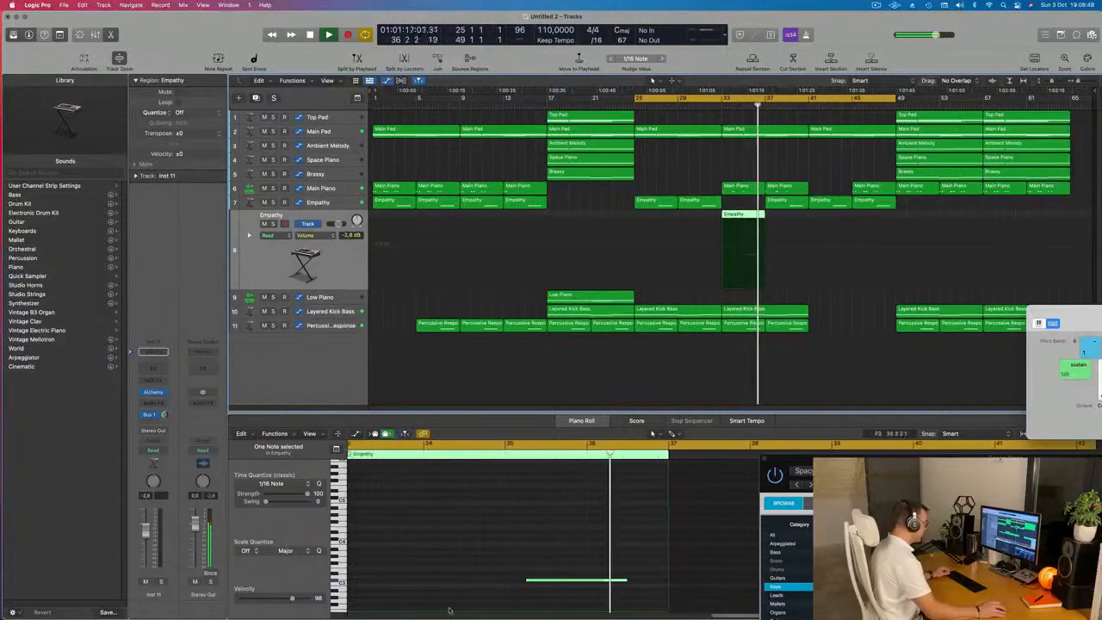
# - Stretch the moved note's start back to bar 33 and extend both its Empathy region and the note to bar 49
pyautogui.moveTo(533, 583); pyautogui.dragTo(356, 582)
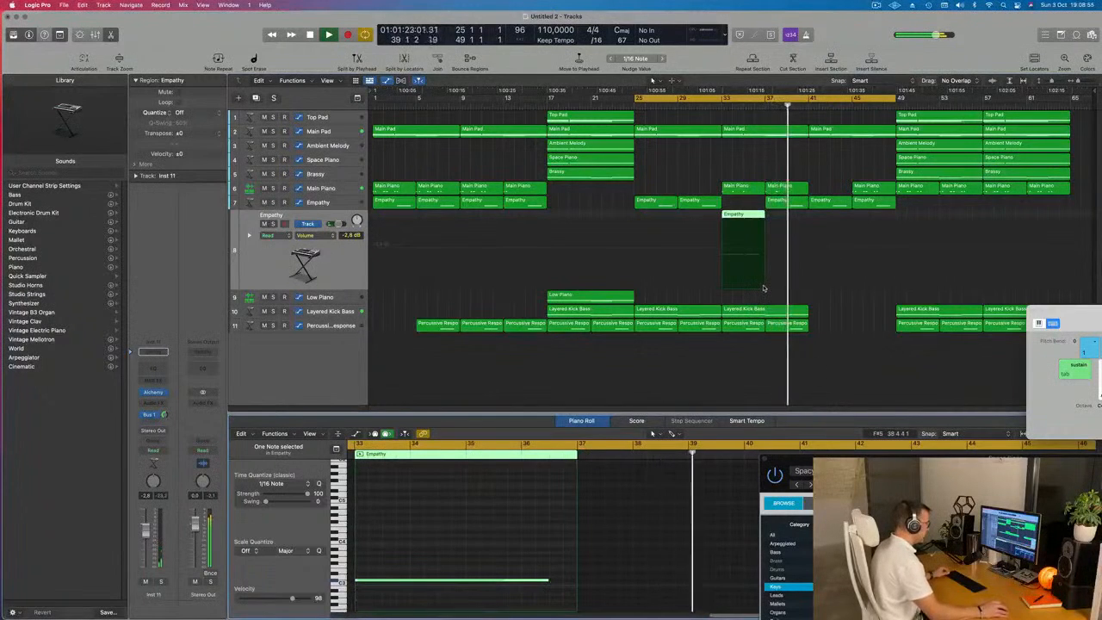
pyautogui.click(767, 220)
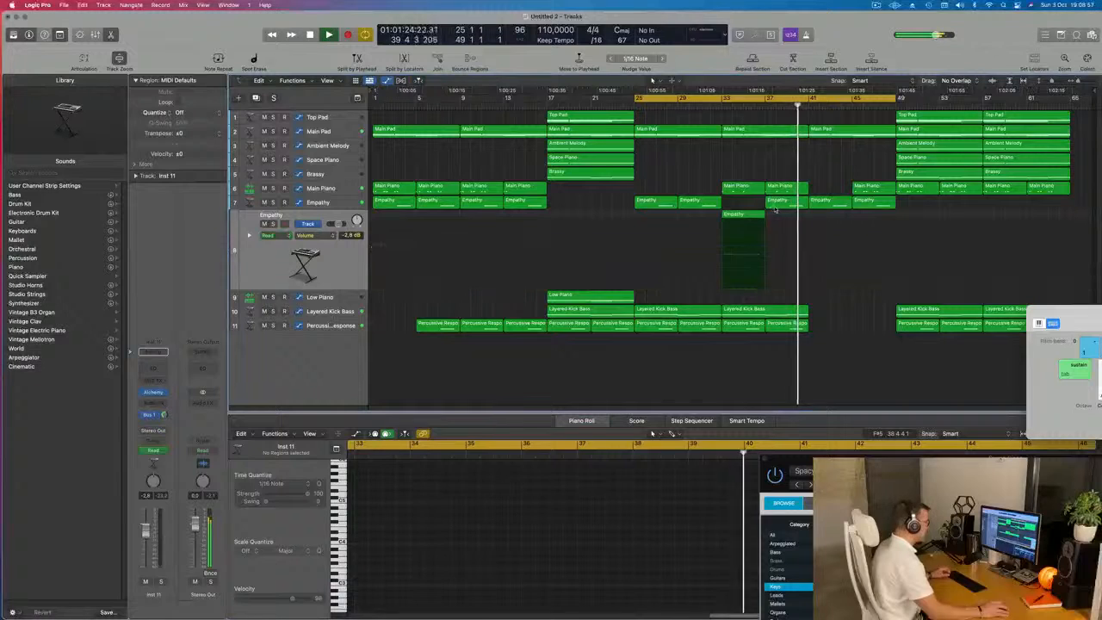
pyautogui.moveTo(762, 215); pyautogui.dragTo(865, 238)
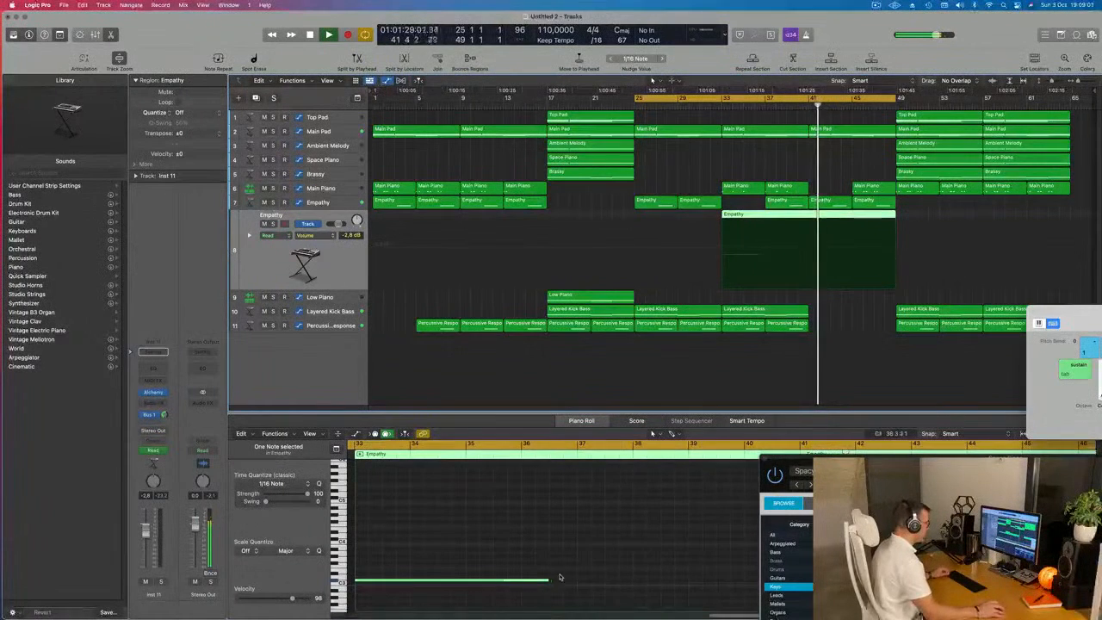
pyautogui.hscroll(-5, 560, 577)
pyautogui.moveTo(843, 457); pyautogui.dragTo(829, 62)
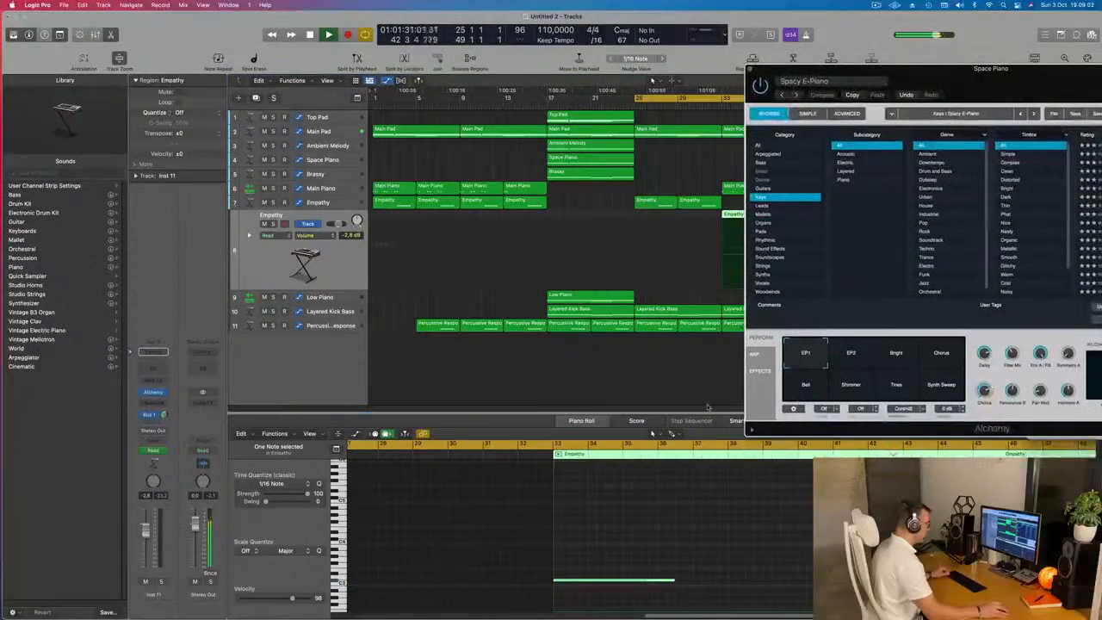
pyautogui.hscroll(-5, 740, 585)
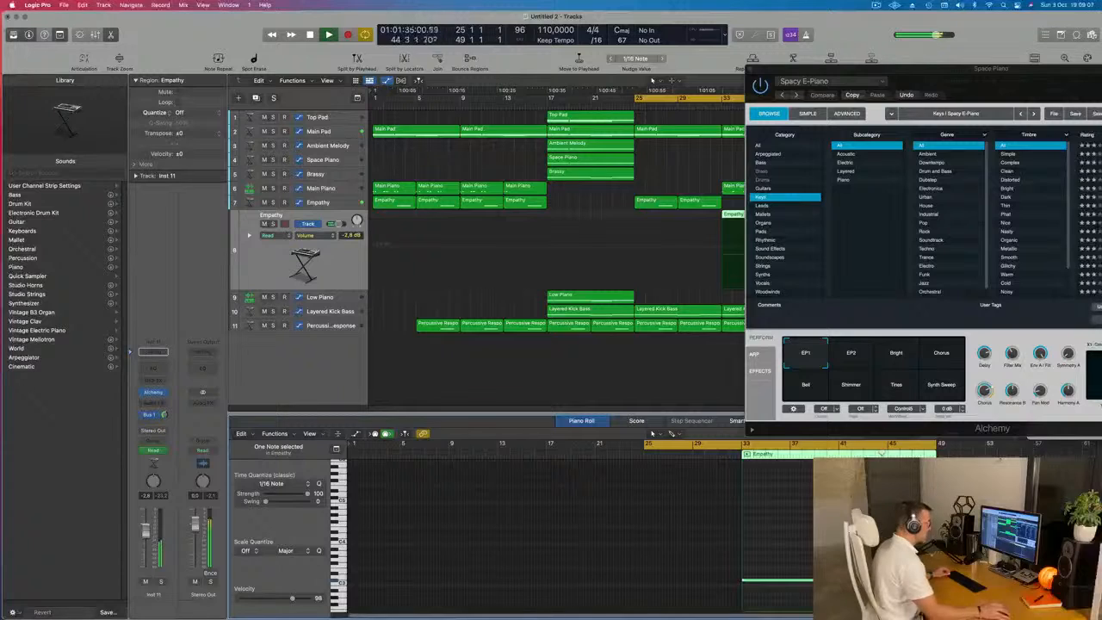
pyautogui.moveTo(929, 74); pyautogui.dragTo(413, 390)
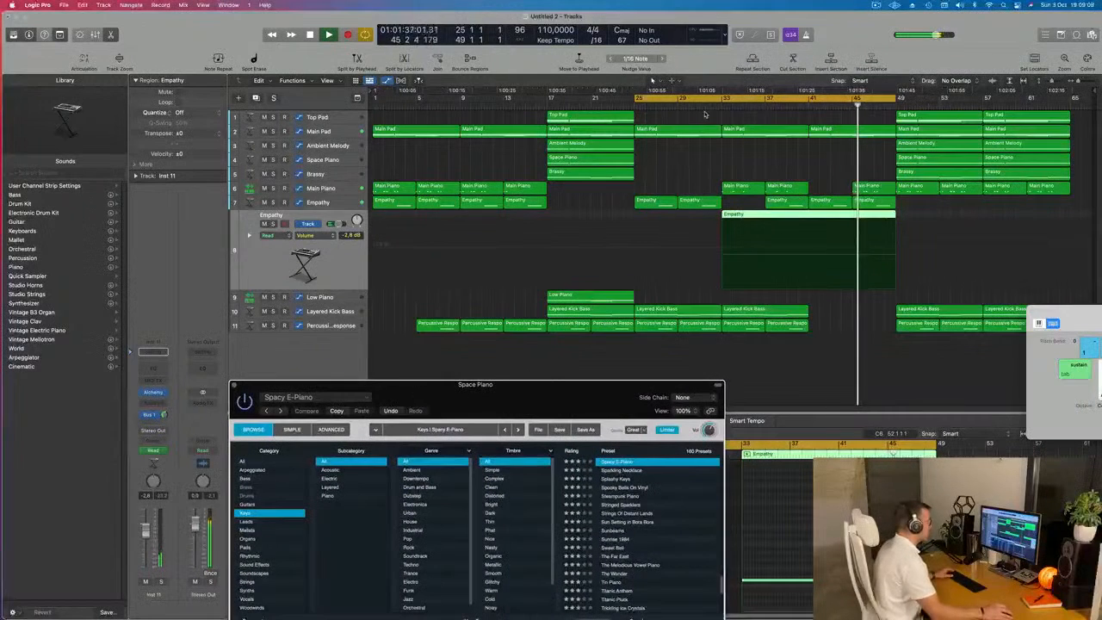
# - Move the cycle start to bar 33 and close the Space Piano instrument window
pyautogui.moveTo(637, 98); pyautogui.dragTo(722, 105)
pyautogui.moveTo(591, 384); pyautogui.dragTo(644, 188)
pyautogui.click(288, 189)
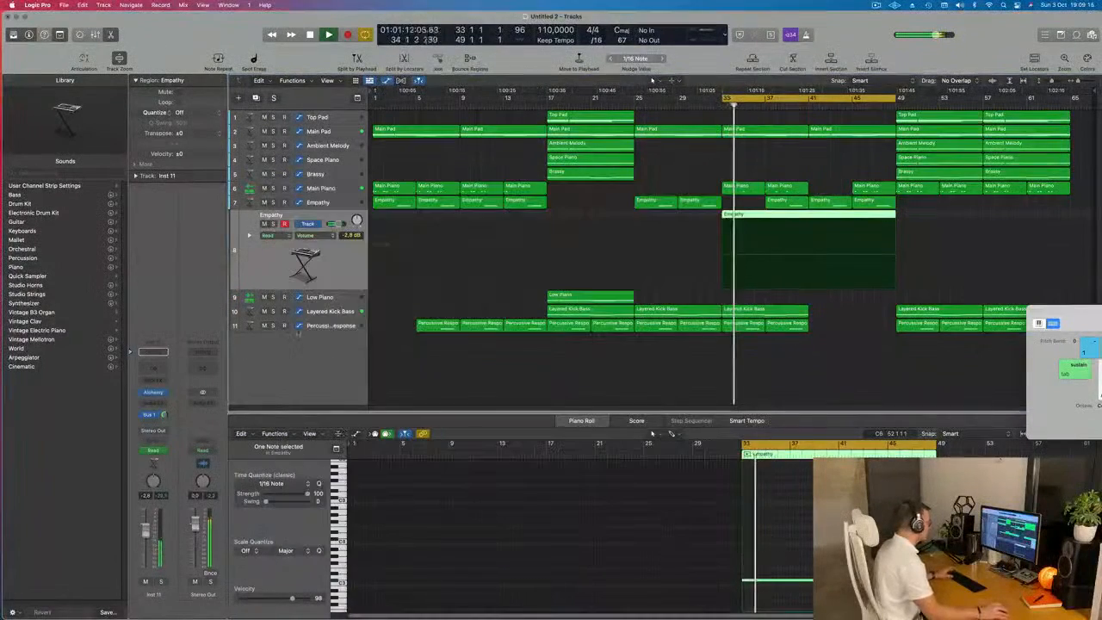
# - Solo the duplicated track and change its Alchemy preset, trying Epic Guitar Hall before settling on Evolving Organic Drama with the Dark variation
pyautogui.press('Return')
pyautogui.click(159, 582)
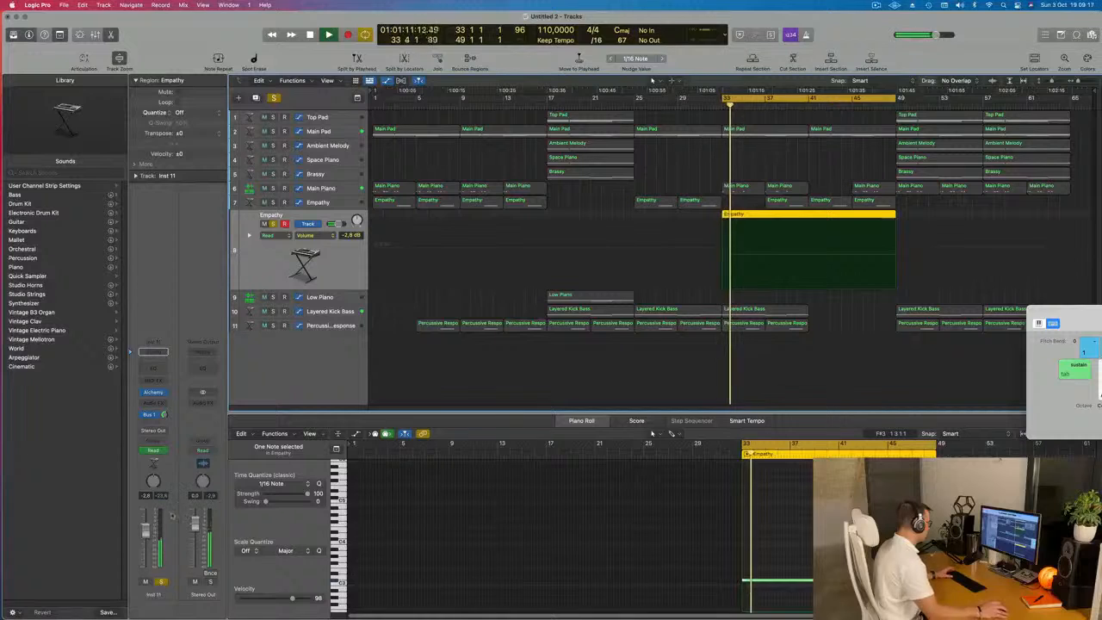
pyautogui.click(153, 393)
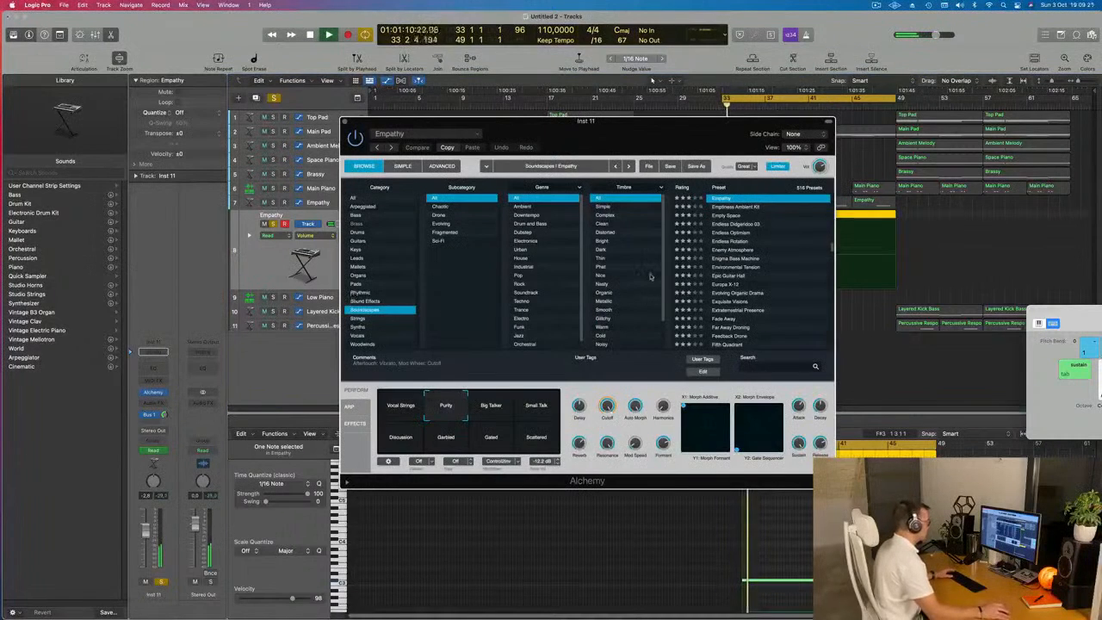
pyautogui.click(738, 275)
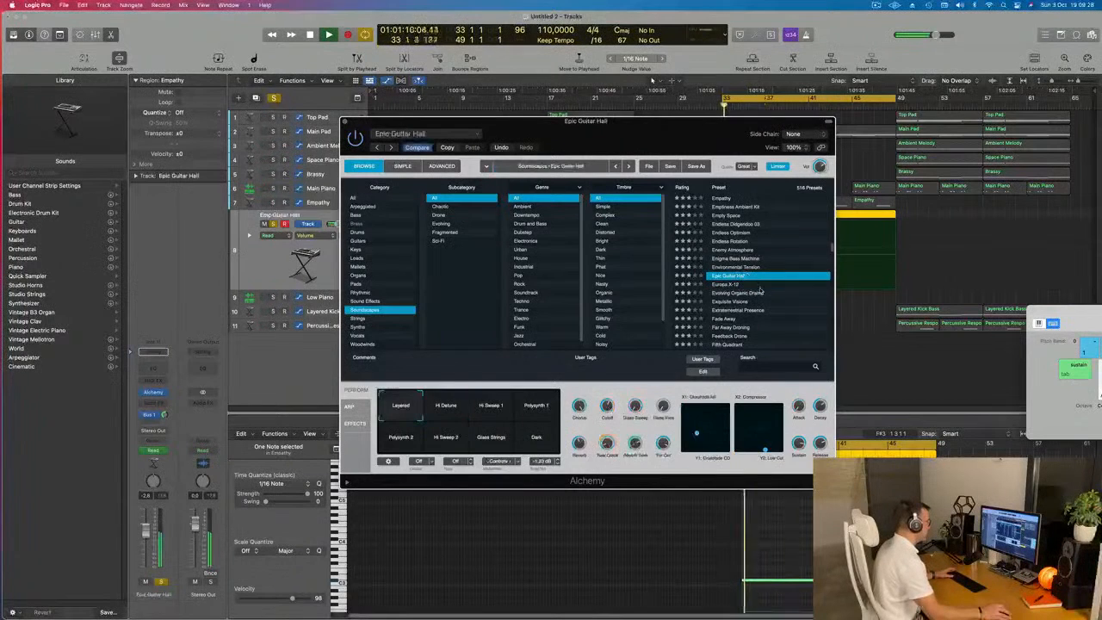
pyautogui.moveTo(742, 133); pyautogui.dragTo(608, 100)
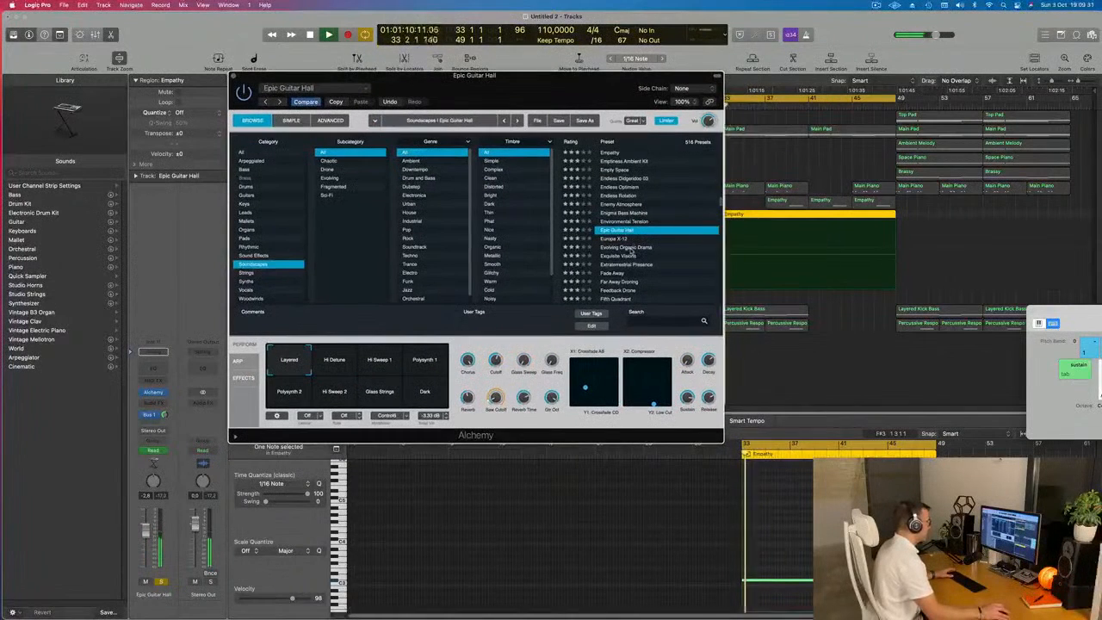
pyautogui.click(669, 245)
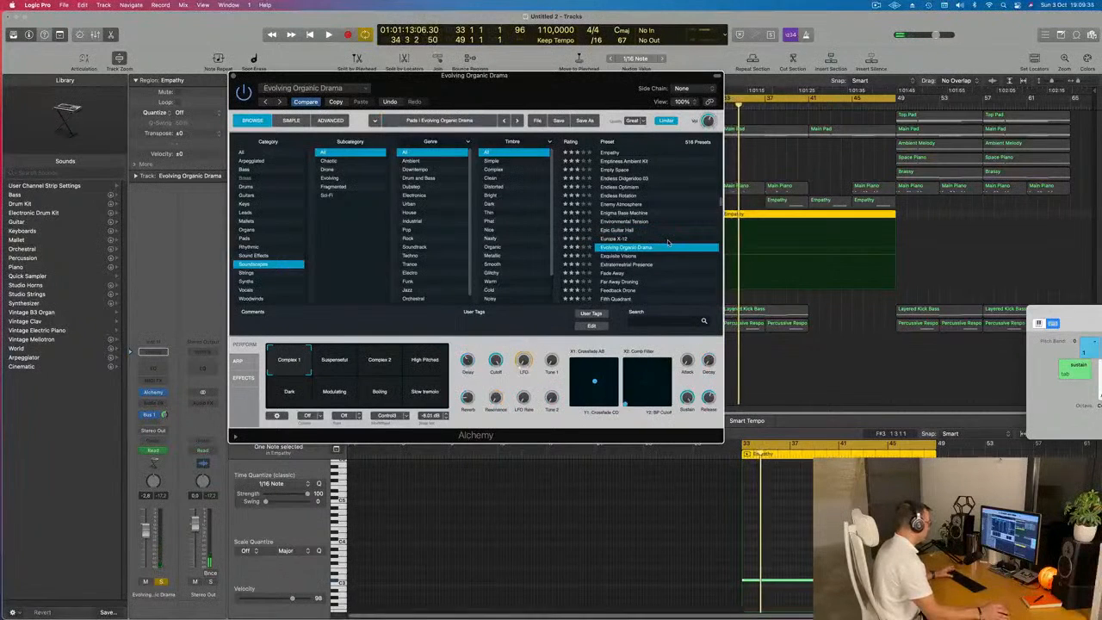
pyautogui.moveTo(387, 76); pyautogui.dragTo(482, 67)
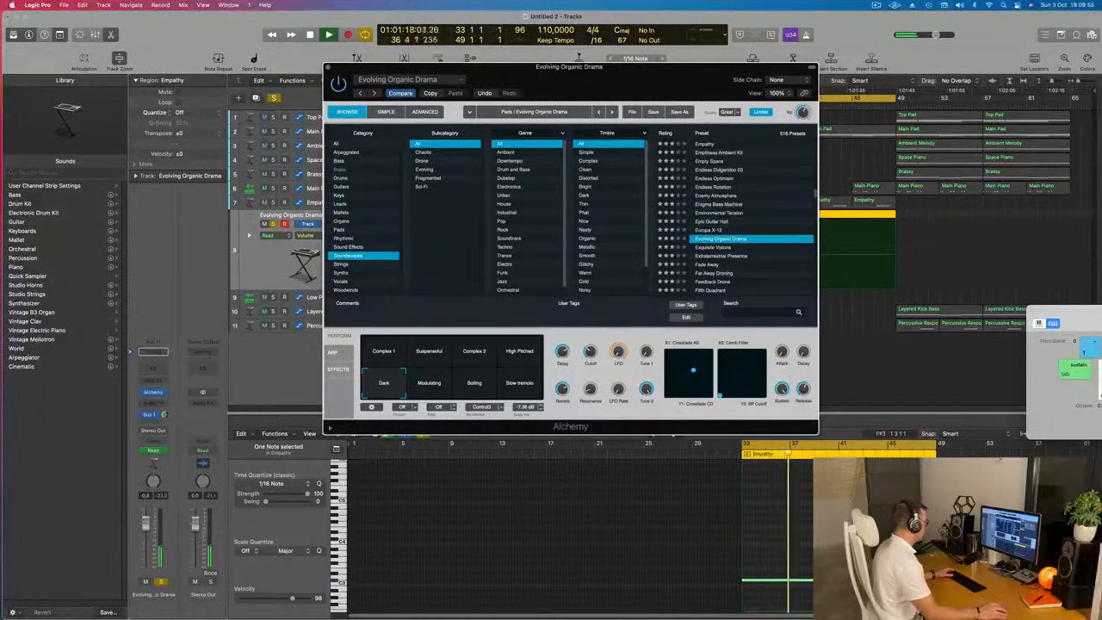
# - Take the Evolving Organic Drama track out of solo and close its Alchemy window
pyautogui.click(160, 582)
pyautogui.click(161, 582)
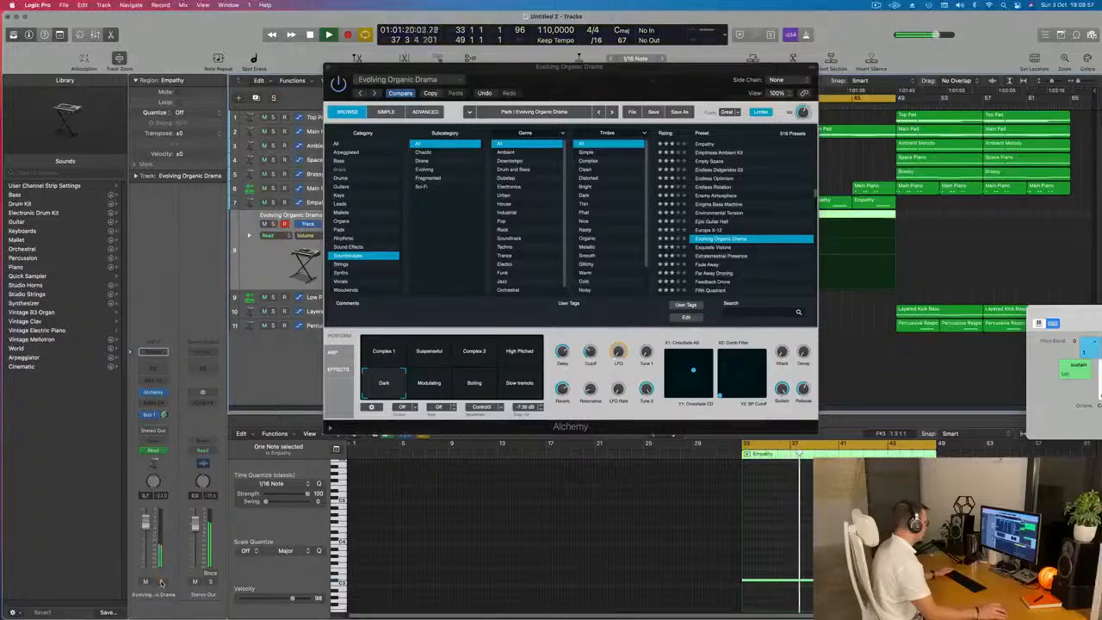
pyautogui.moveTo(708, 78); pyautogui.dragTo(484, 155)
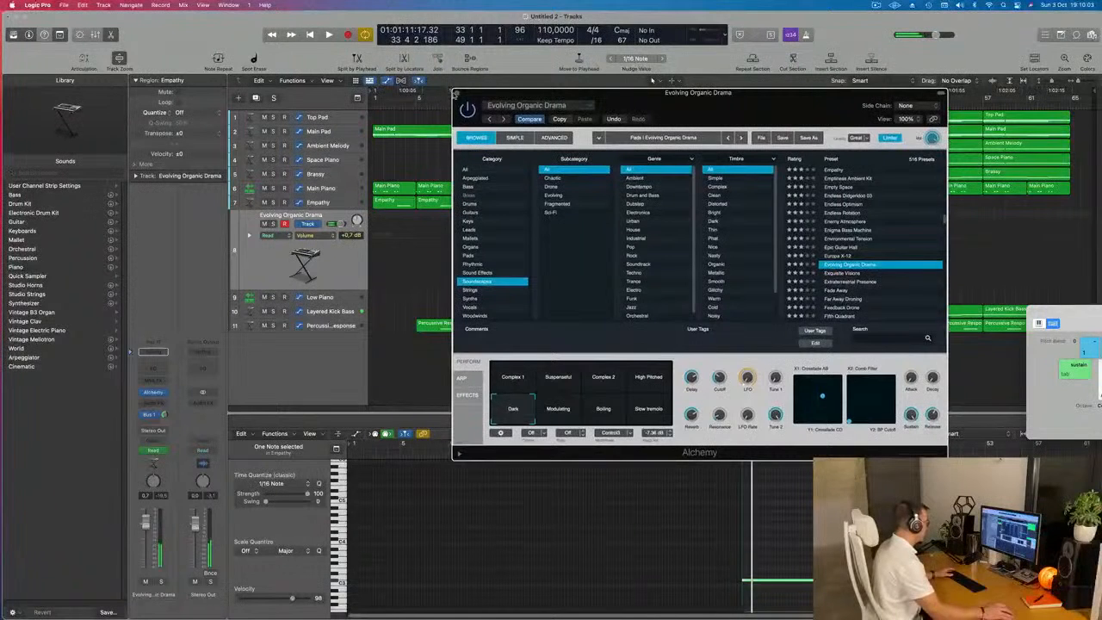
pyautogui.click(456, 93)
# - Lower the Evolving Organic Drama track's volume to -2.2 dB while checking it in solo, and extend the cycle's end to bar 65
pyautogui.press('space')
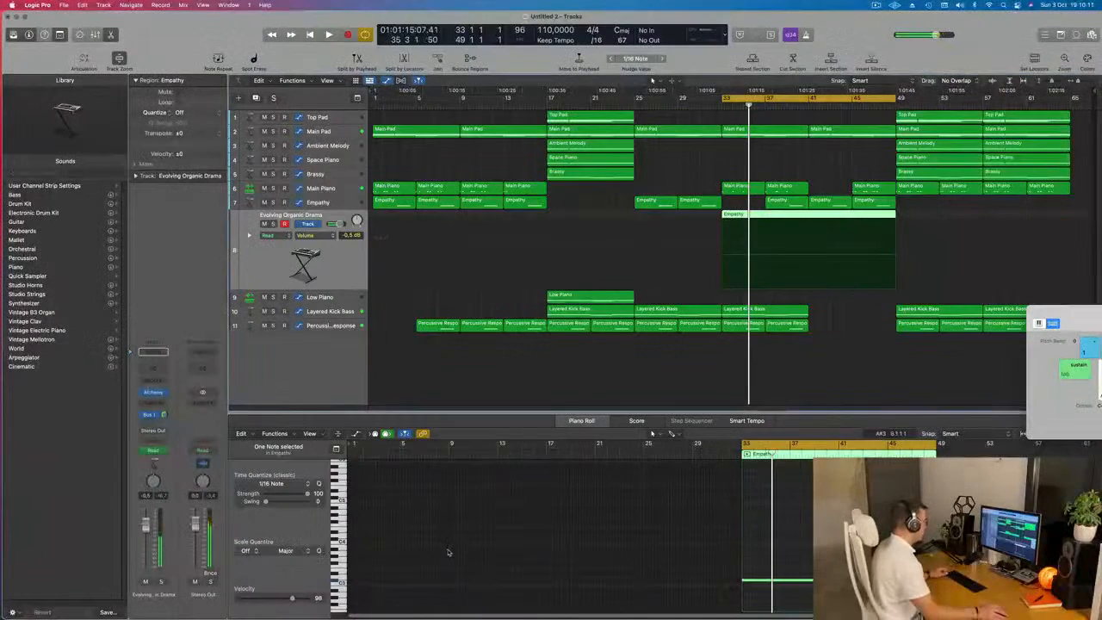
pyautogui.scroll(-3, 447, 551)
pyautogui.press('space')
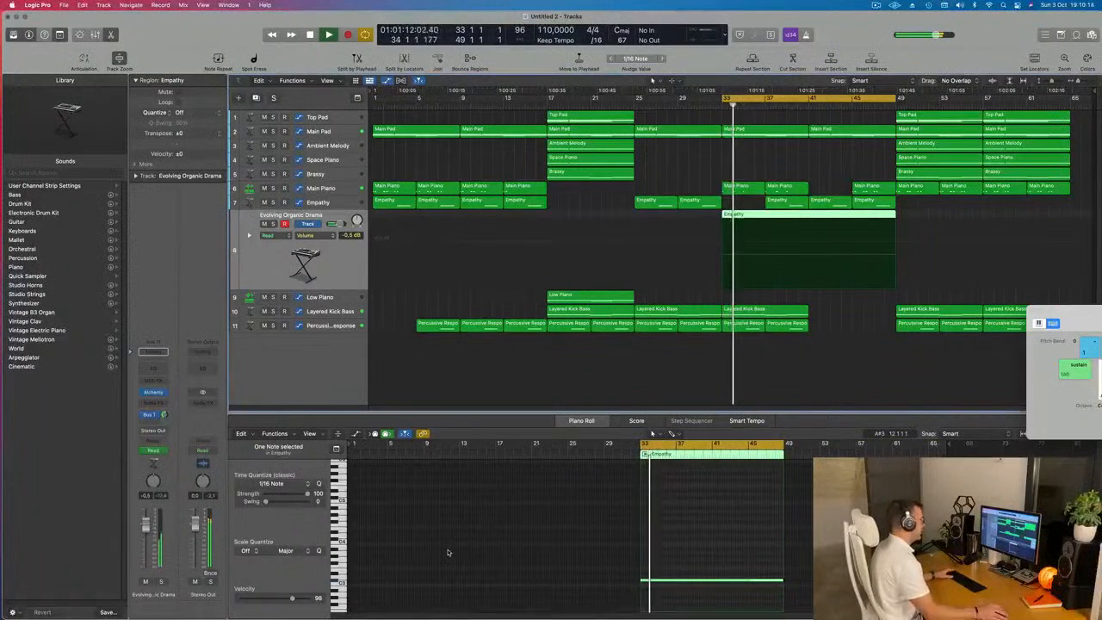
pyautogui.scroll(-2, 446, 552)
pyautogui.click(444, 552)
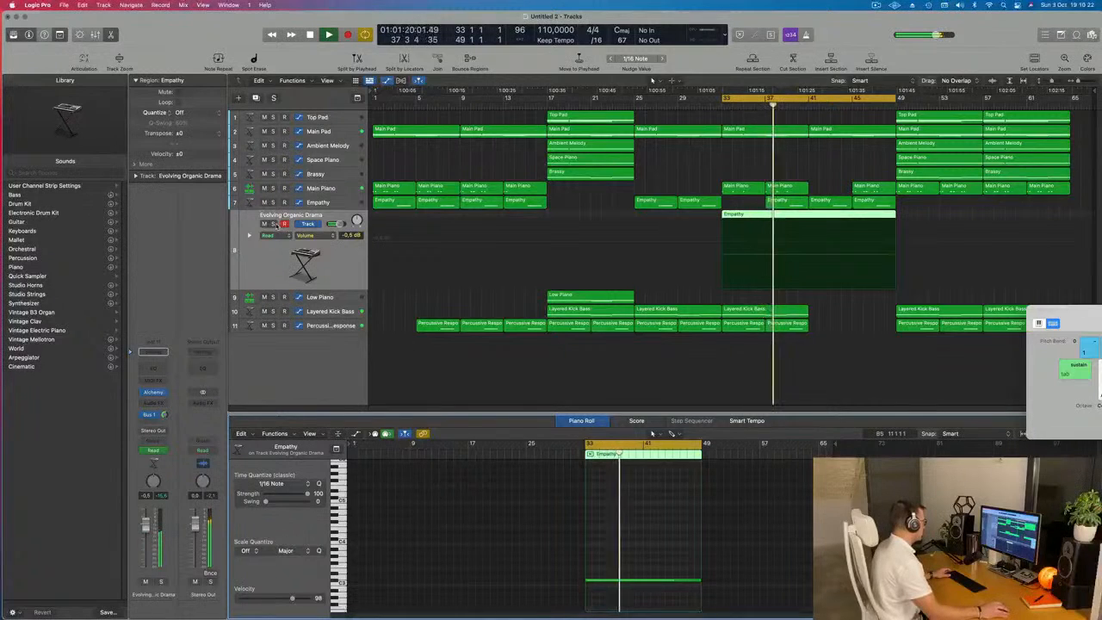
pyautogui.press('s')
pyautogui.press('s')
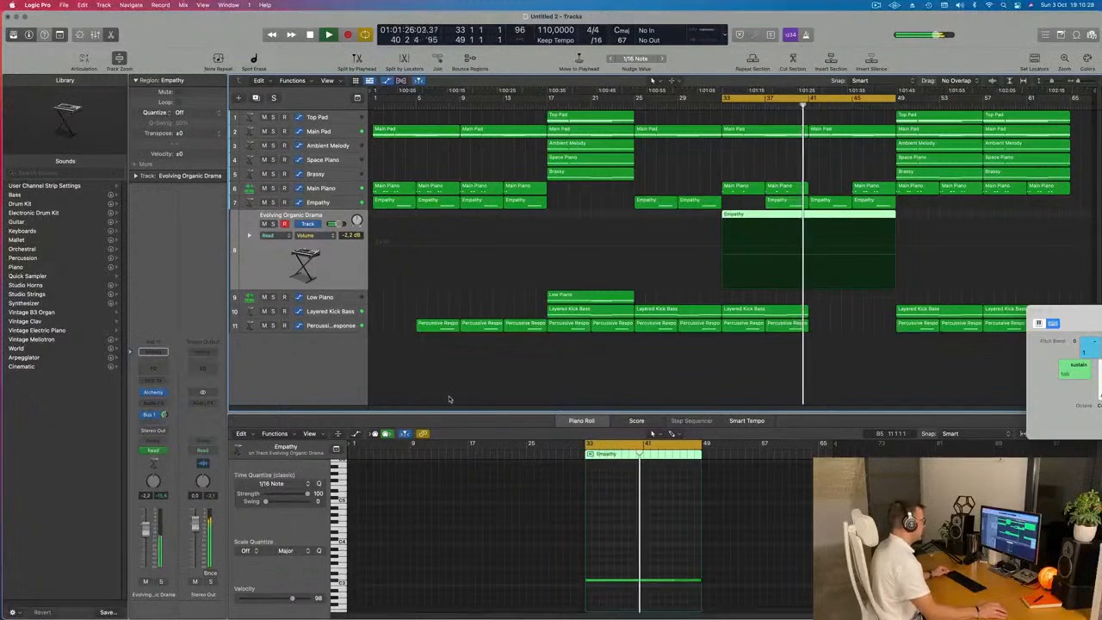
pyautogui.moveTo(895, 98); pyautogui.dragTo(1073, 112)
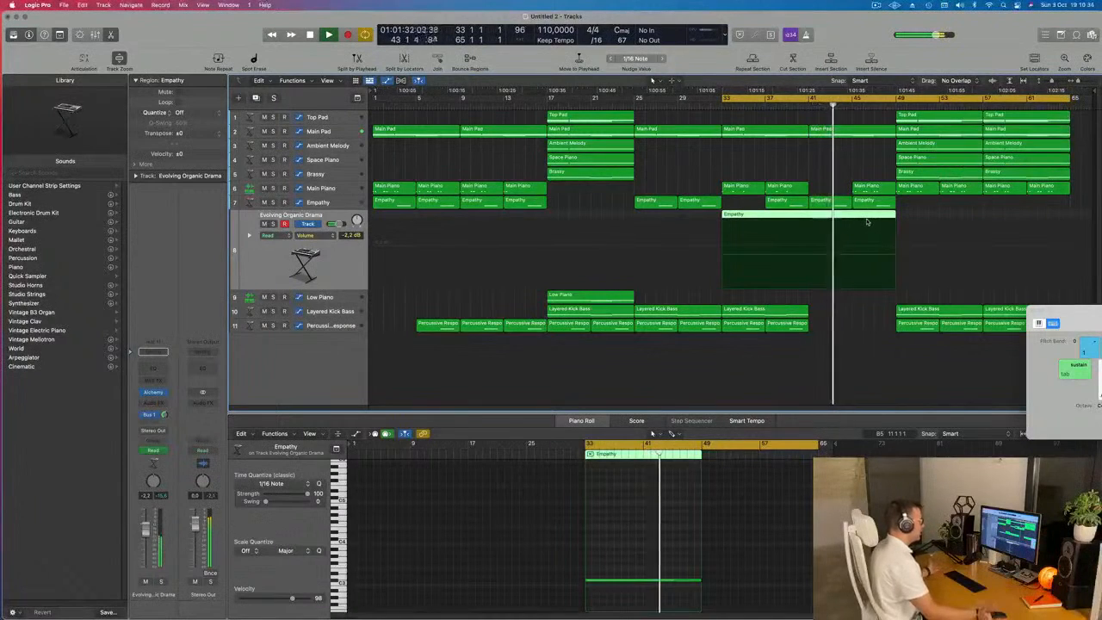